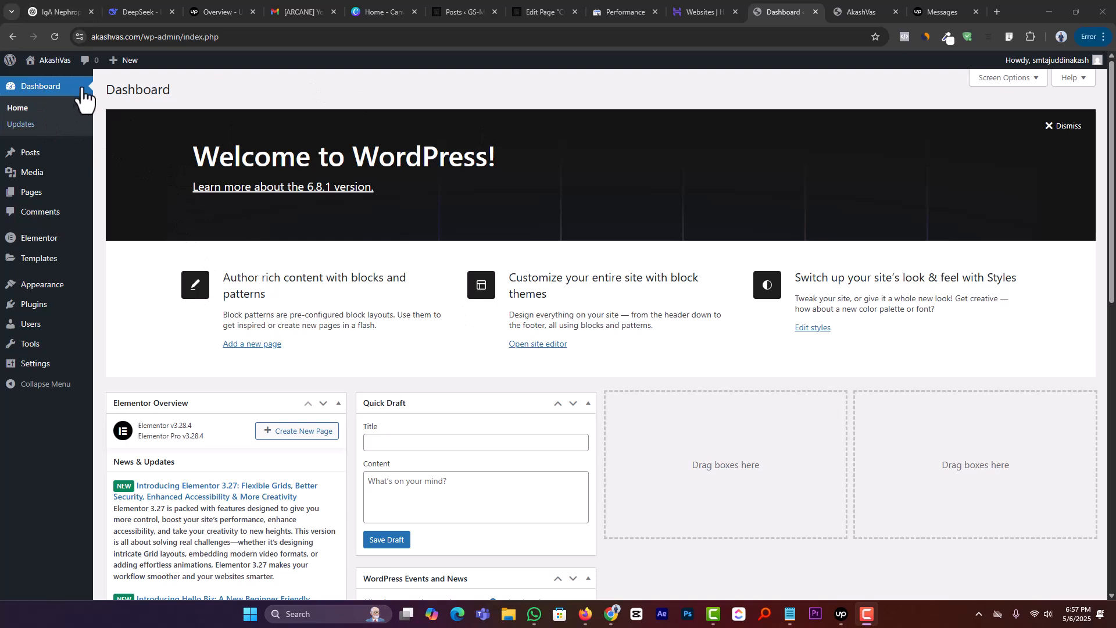
Step: View the AkashVas site's public front page and look over its current blog layout
mouse_move(53, 61)
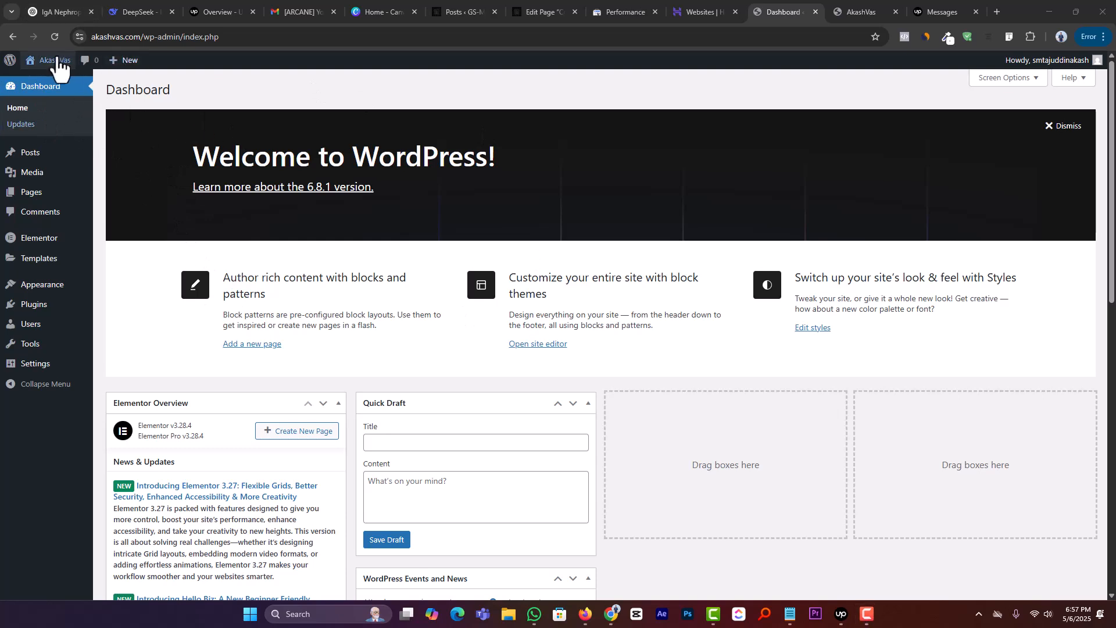
click(46, 84)
click(806, 3)
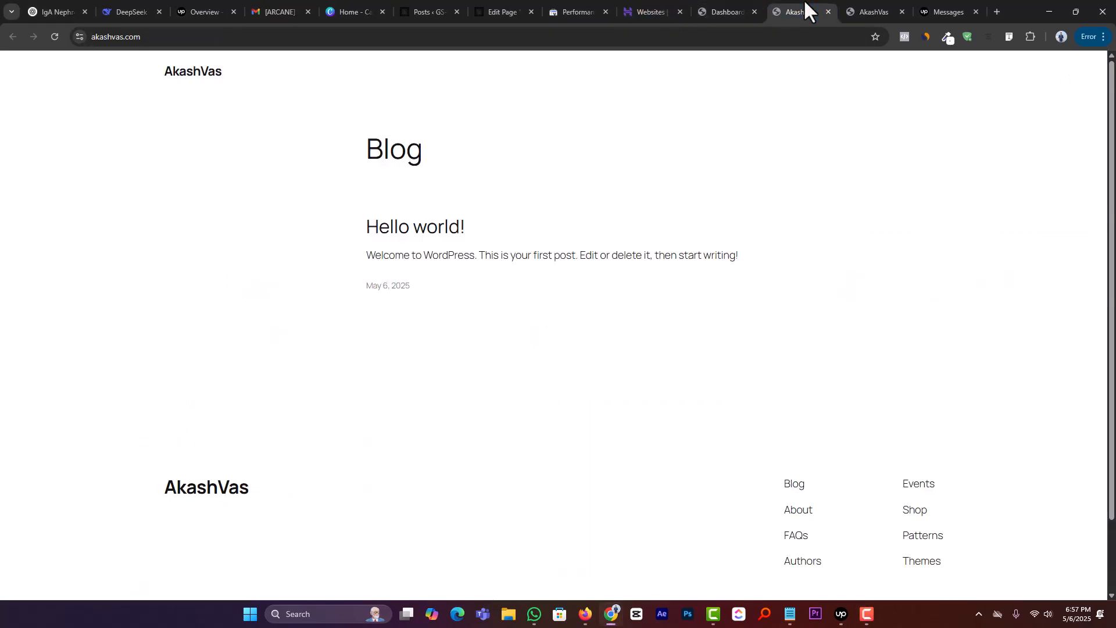
click(829, 10)
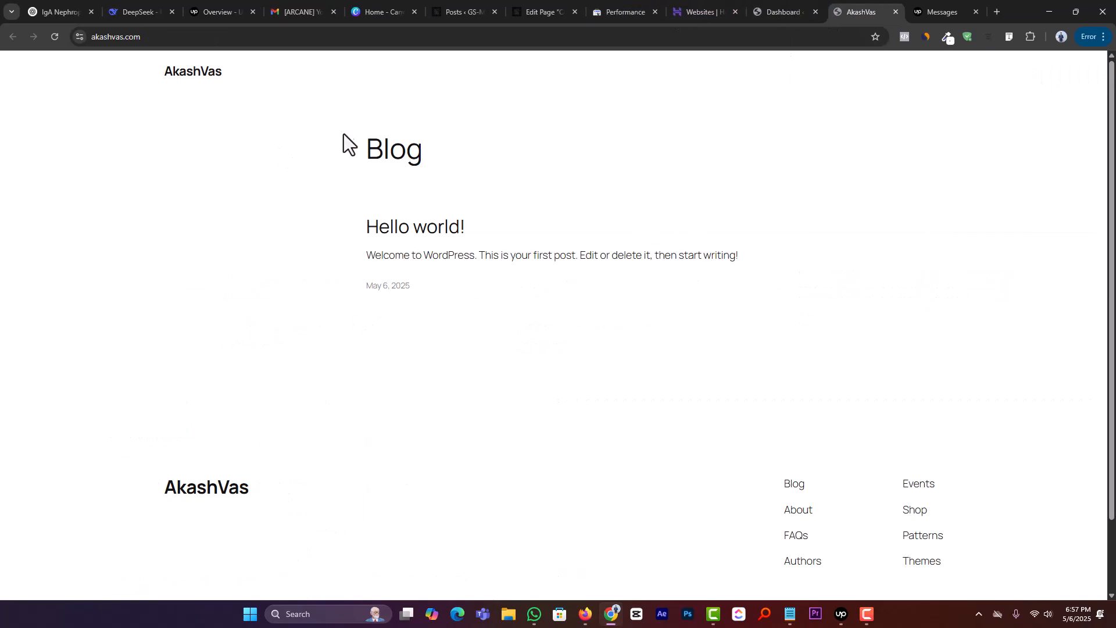
drag(346, 142, 575, 386)
click(575, 386)
Step: Return to the WordPress admin and activate the Hello Elementor theme
click(785, 9)
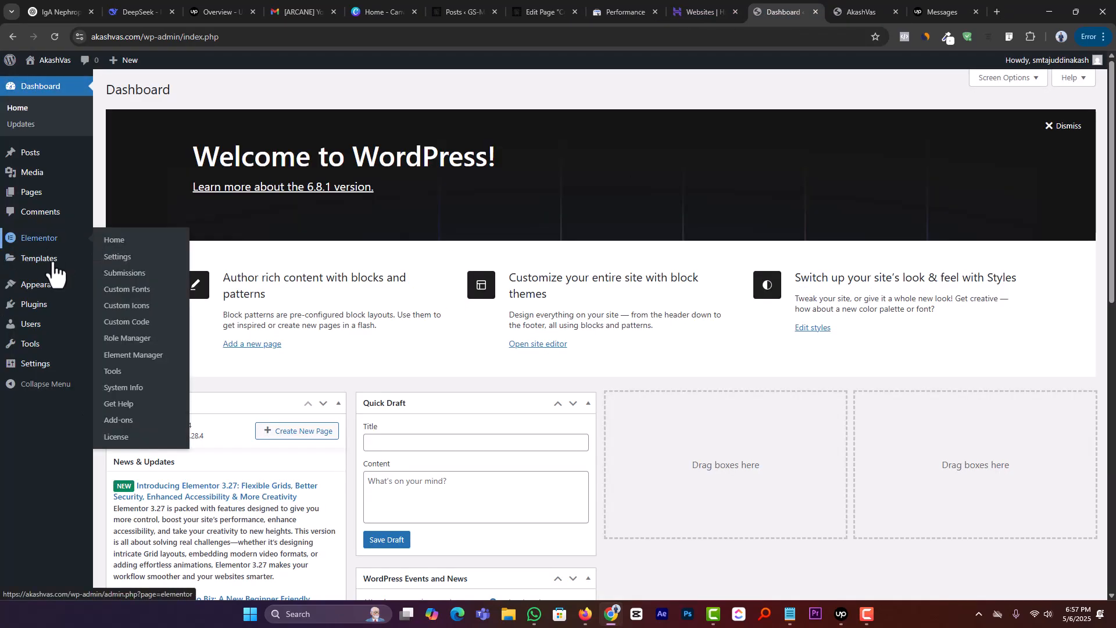
click(112, 293)
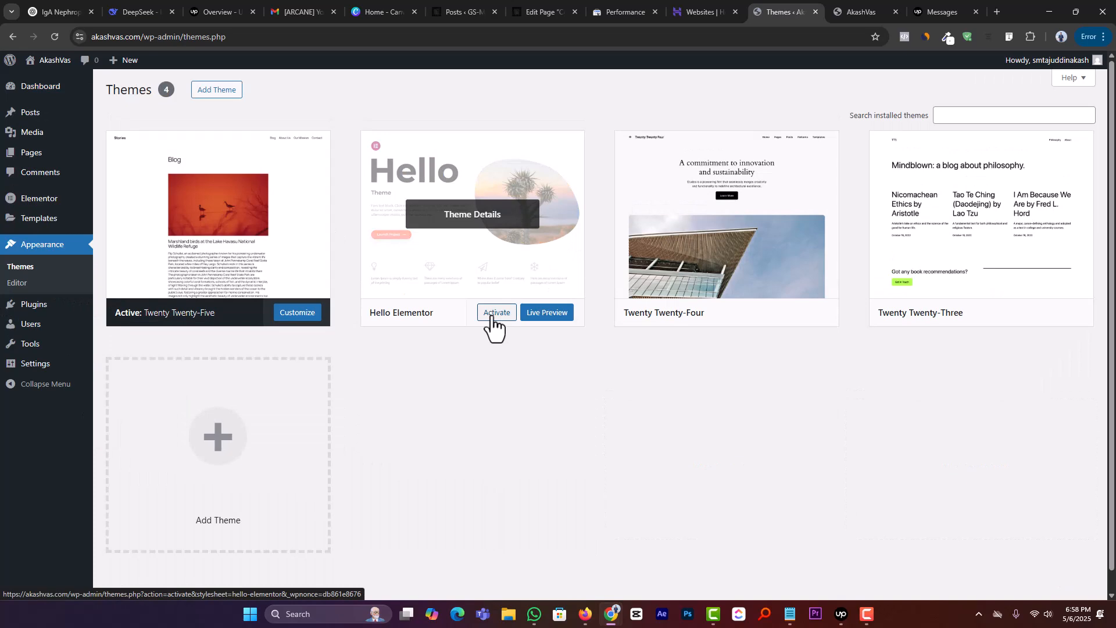
click(491, 314)
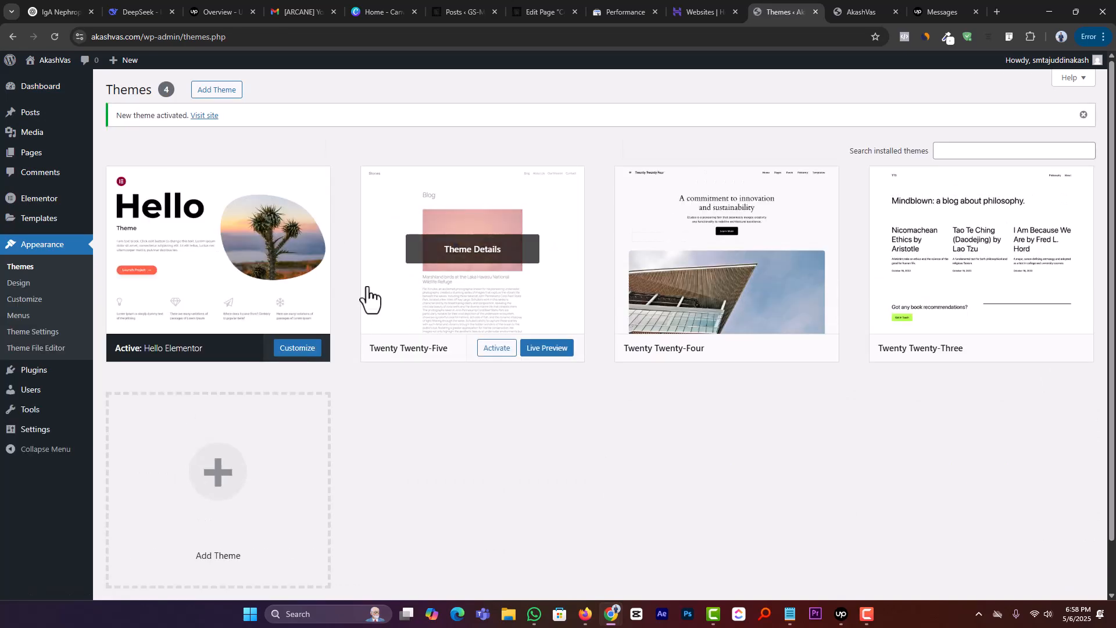
Step: Check the installed plugins list for Elementor and Elementor Pro
mouse_move(16, 377)
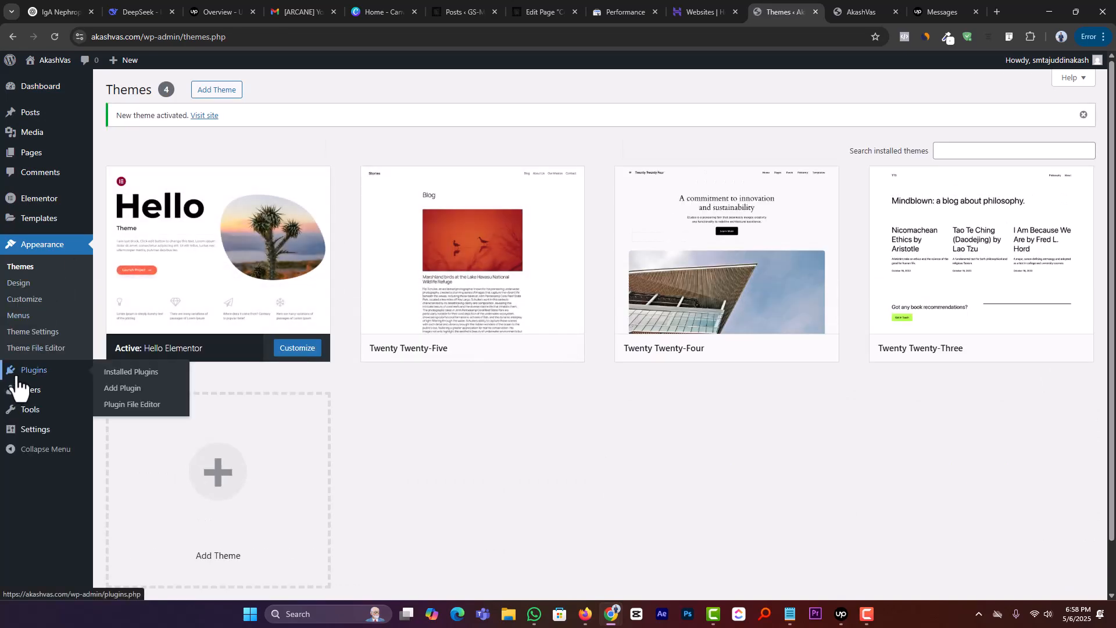
click(118, 377)
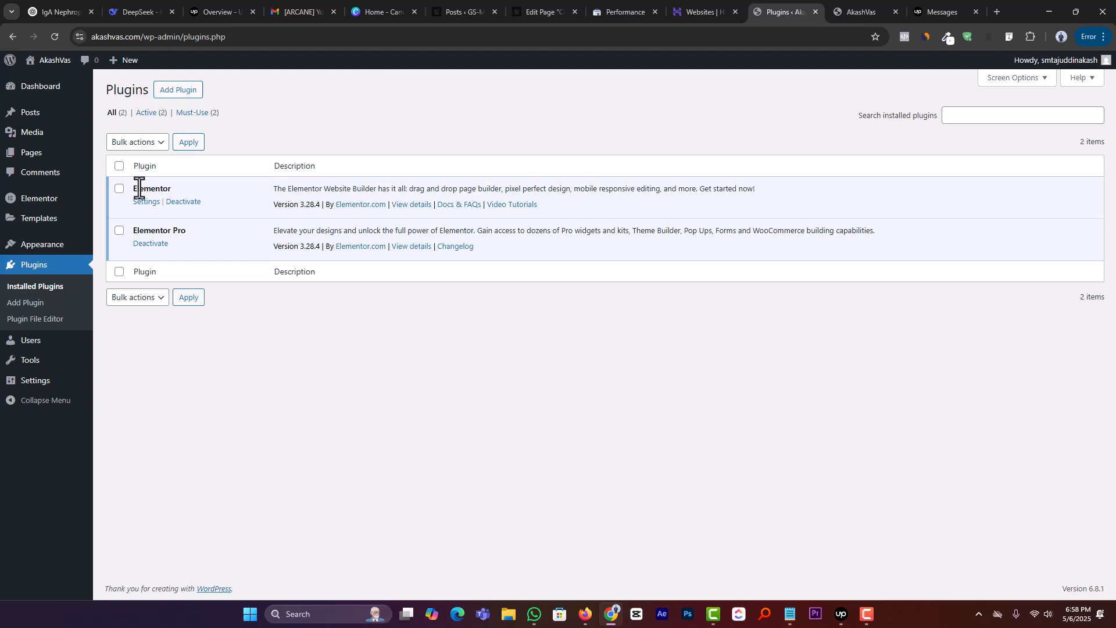
triple_click(150, 230)
click(270, 333)
Step: Search the directory of available plugins for "woo"
click(162, 91)
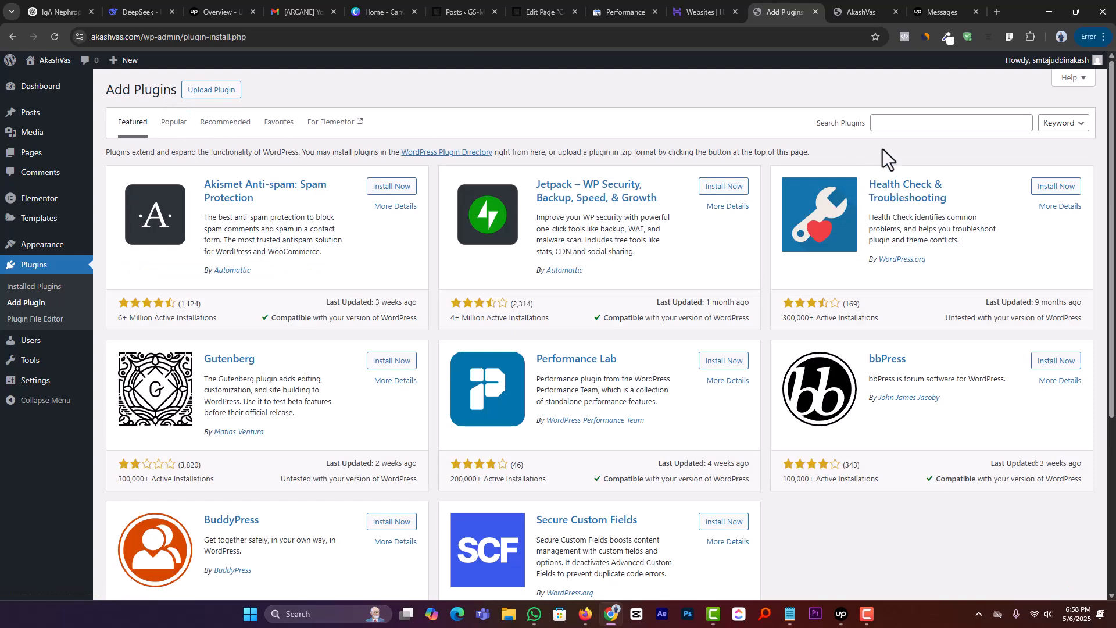
click(900, 122)
text(woo)
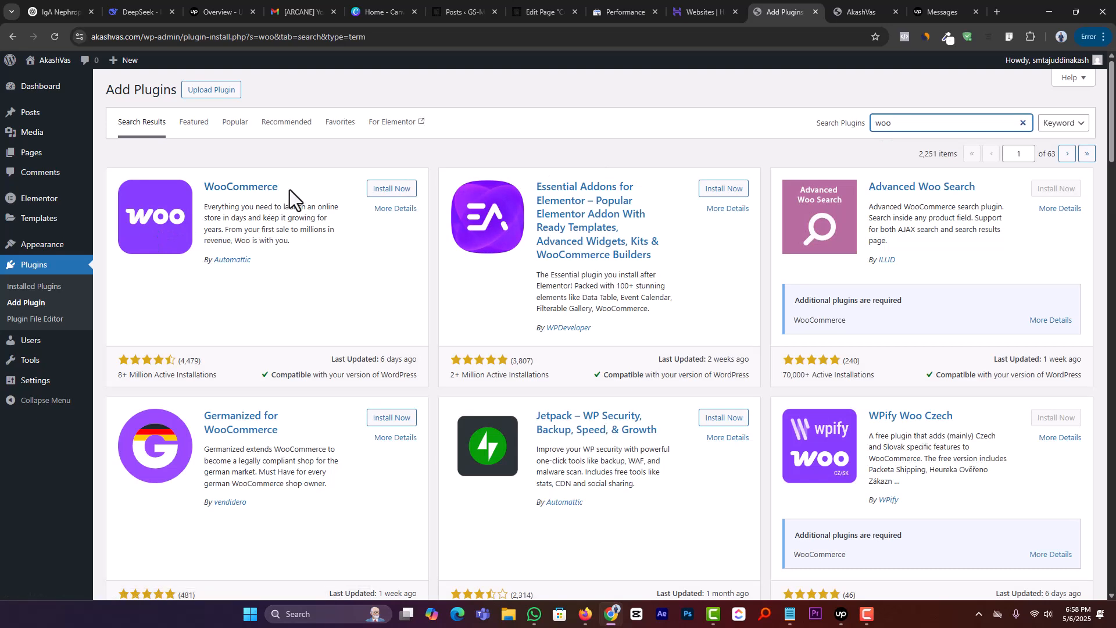
Step: Install and activate the WooCommerce plugin
drag(290, 189, 206, 181)
click(247, 172)
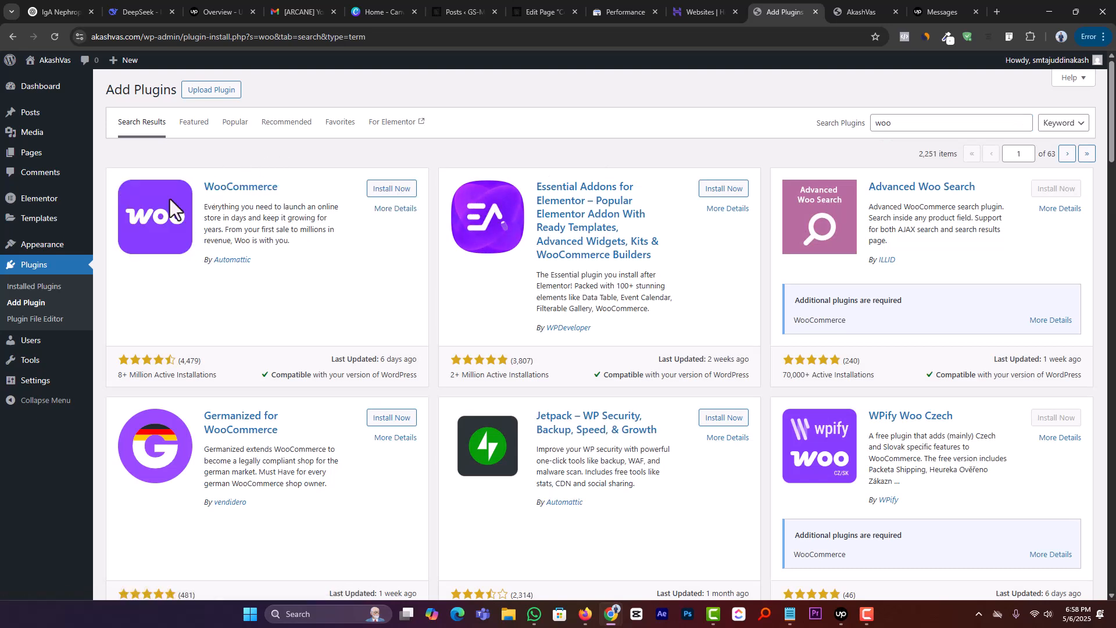
click(400, 190)
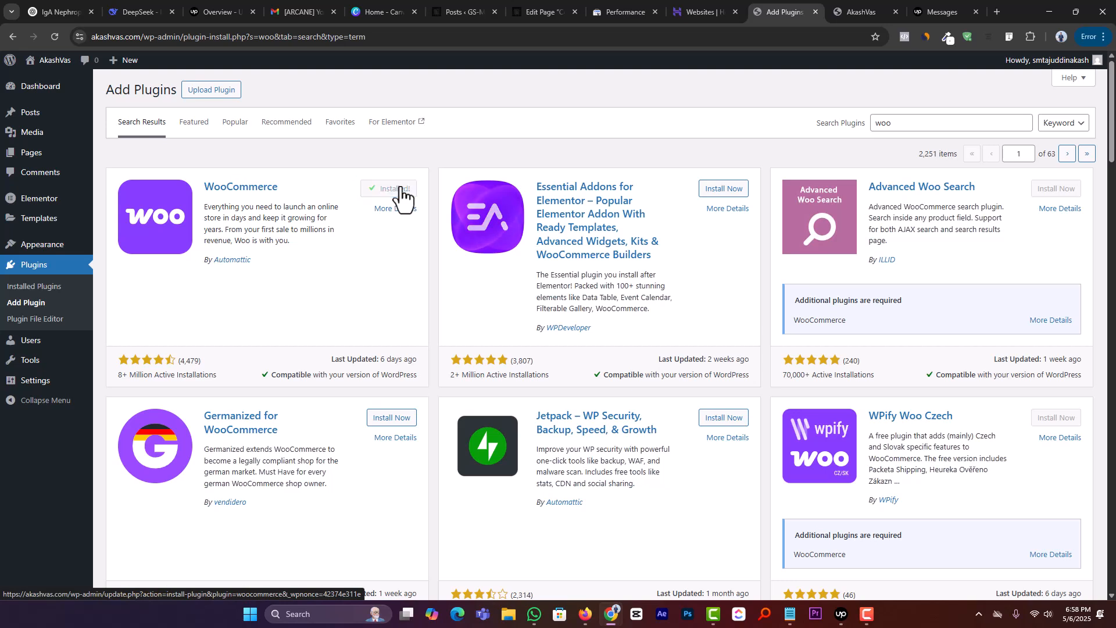
click(390, 191)
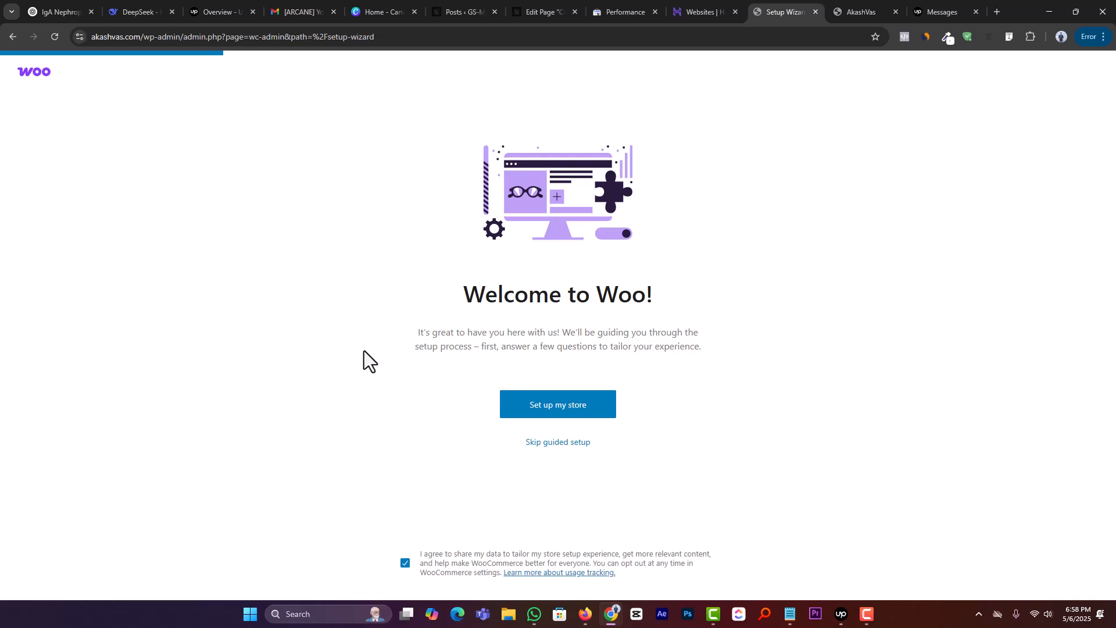
Step: Start the guided WooCommerce store setup and choose "I'm setting up a store for a client" as the profile
click(549, 406)
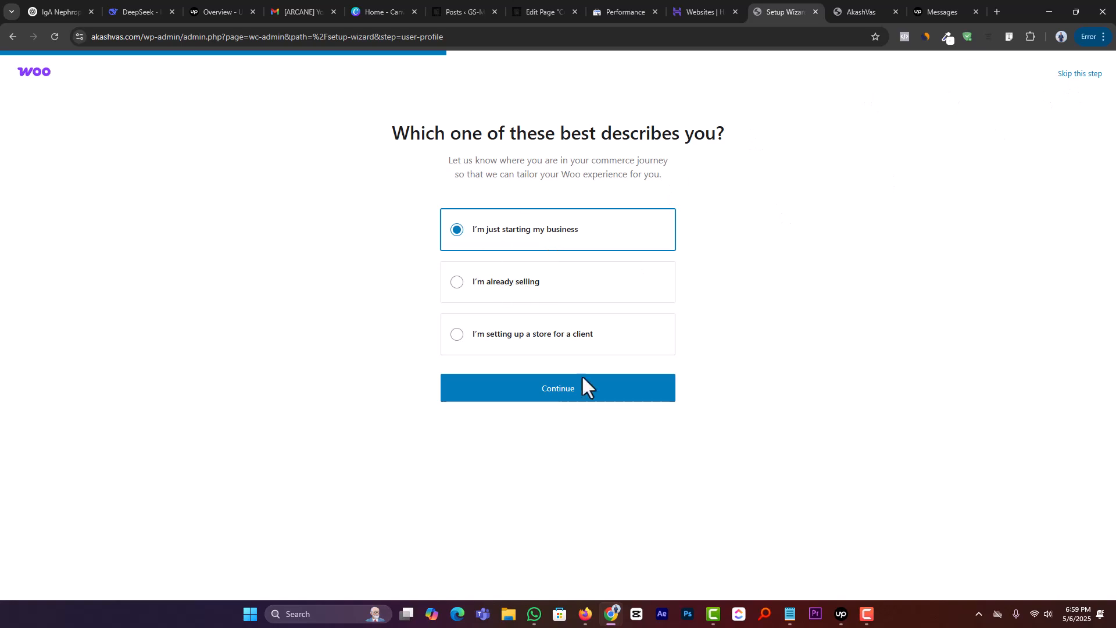
click(504, 334)
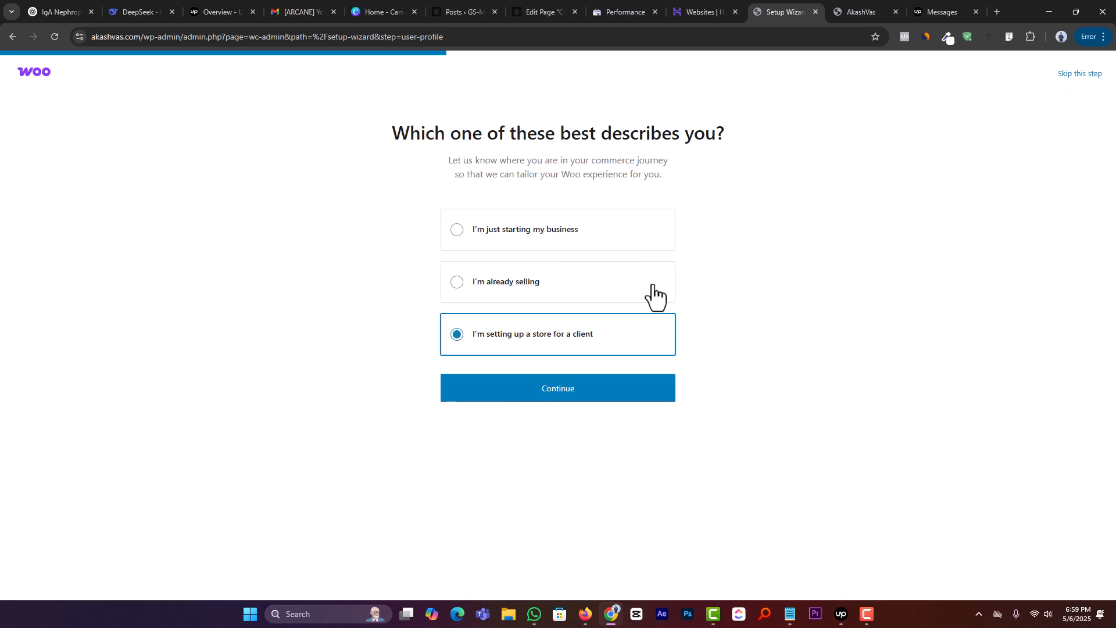
click(533, 389)
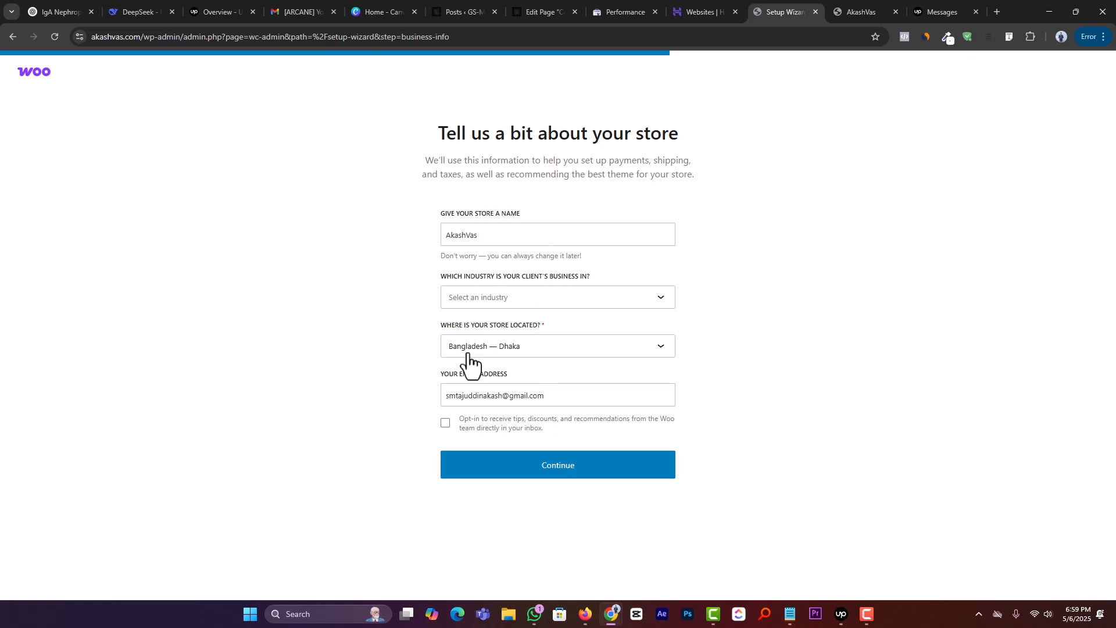
Step: Review the contact email and submit the store details with the prefilled values, leaving the industry unselected
triple_click(515, 395)
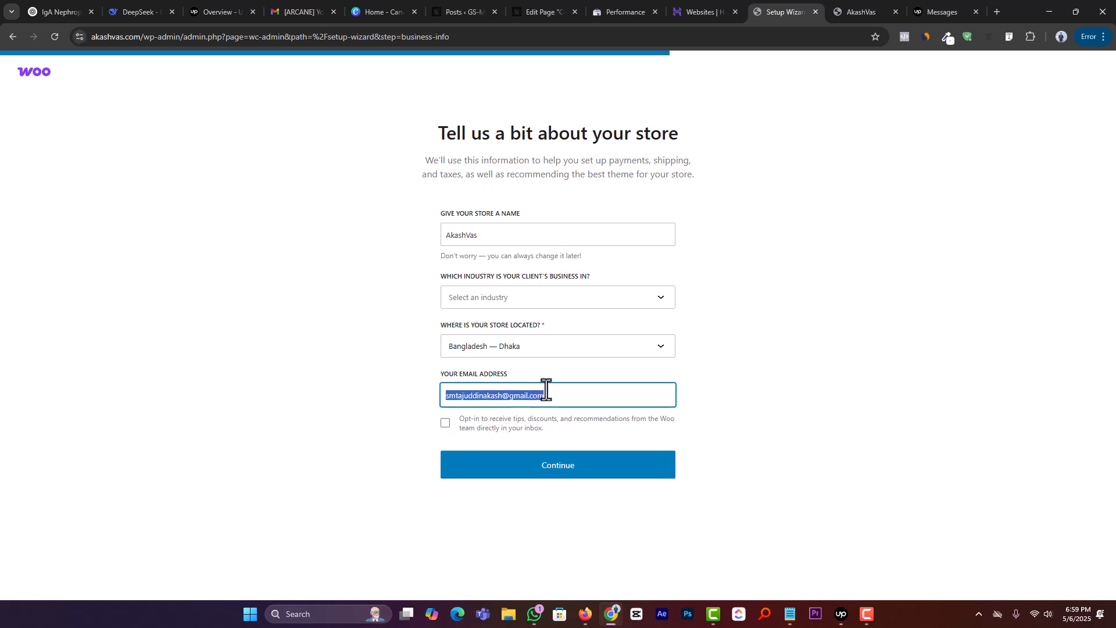
click(697, 369)
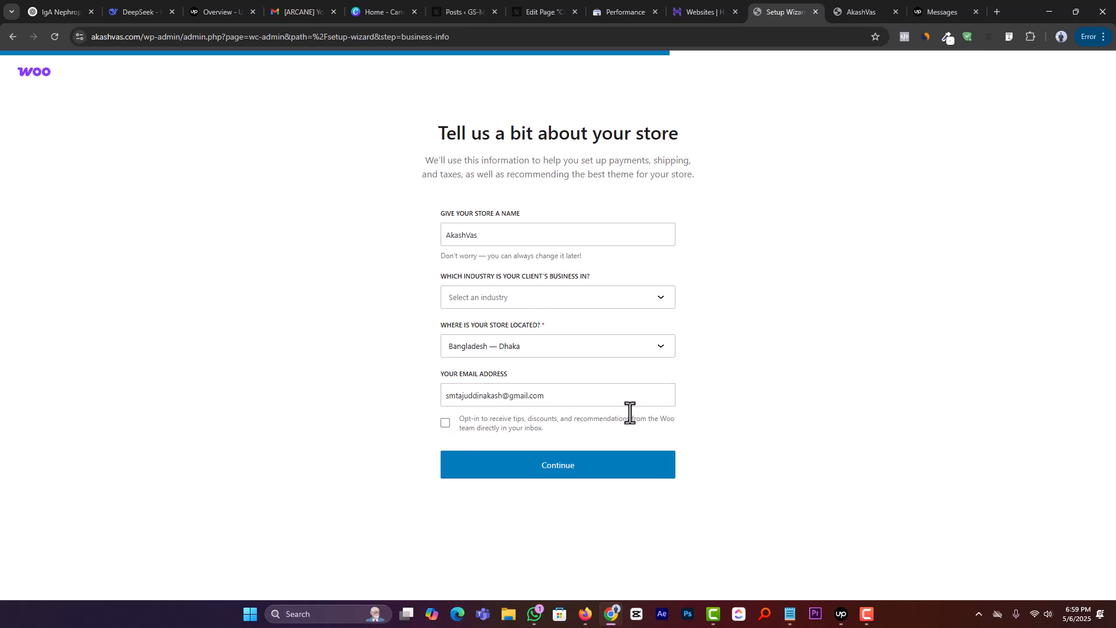
click(572, 474)
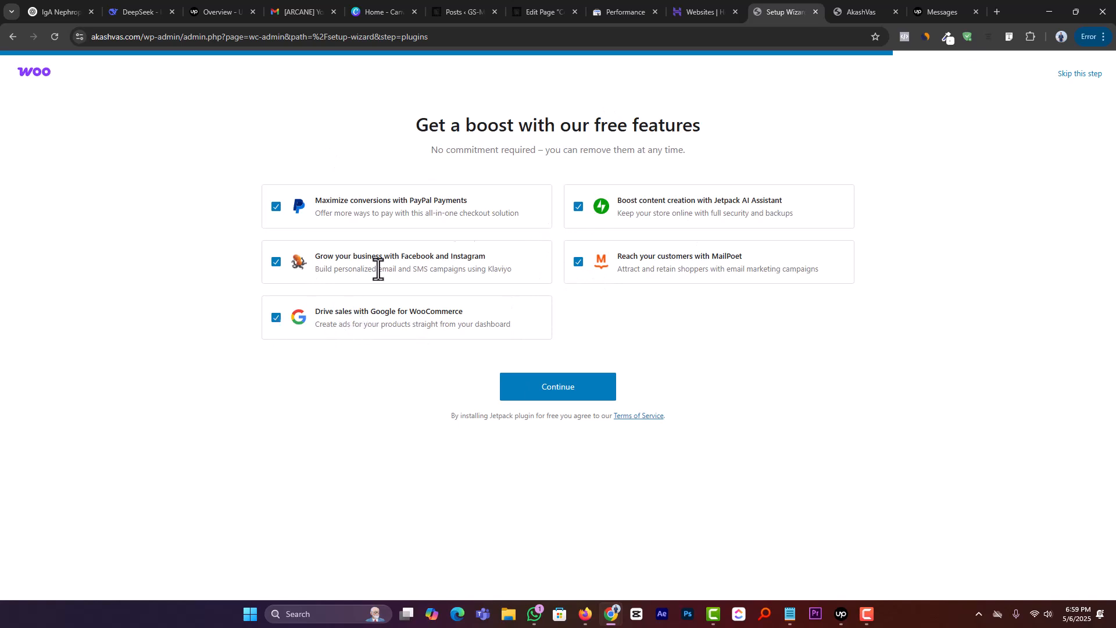
Step: Deselect the Google, Facebook and Instagram, PayPal, Jetpack and MailPoet free features and continue the store setup
click(300, 321)
click(312, 276)
click(315, 208)
click(585, 208)
click(578, 262)
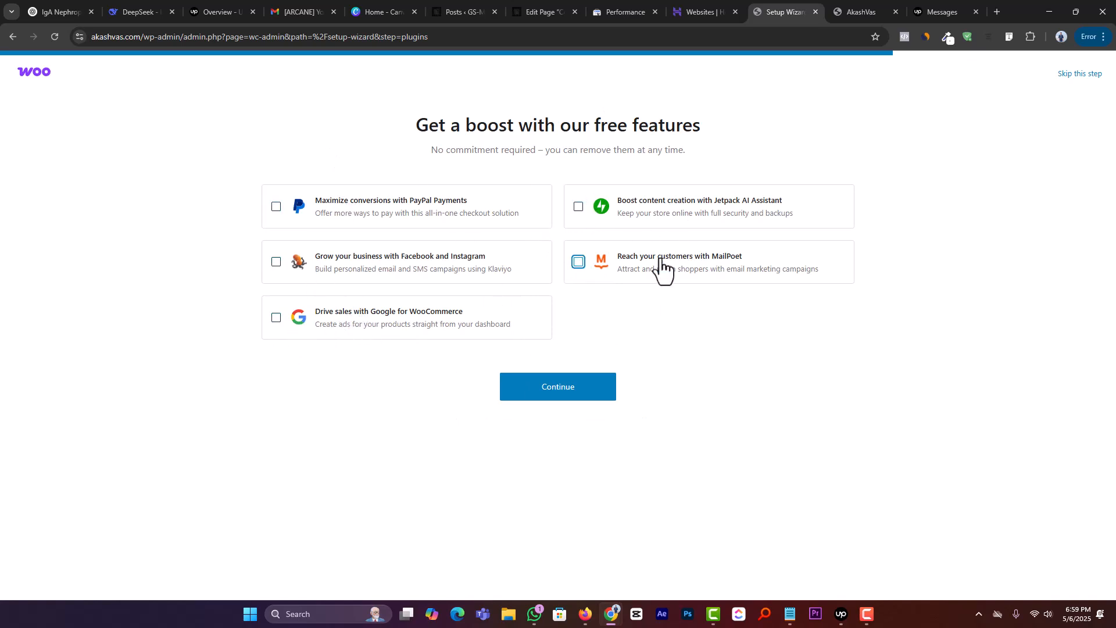
click(564, 387)
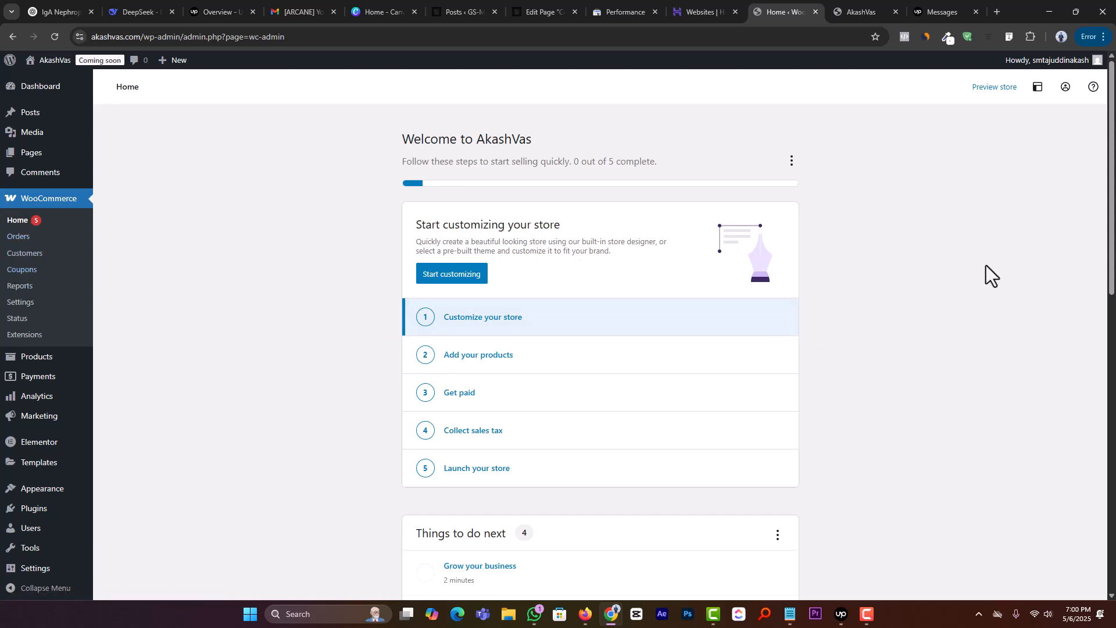
Step: Look over the store setup checklist and its options on the WooCommerce home page
scroll(410, 244, down, 2)
scroll(407, 251, up, 2)
click(793, 161)
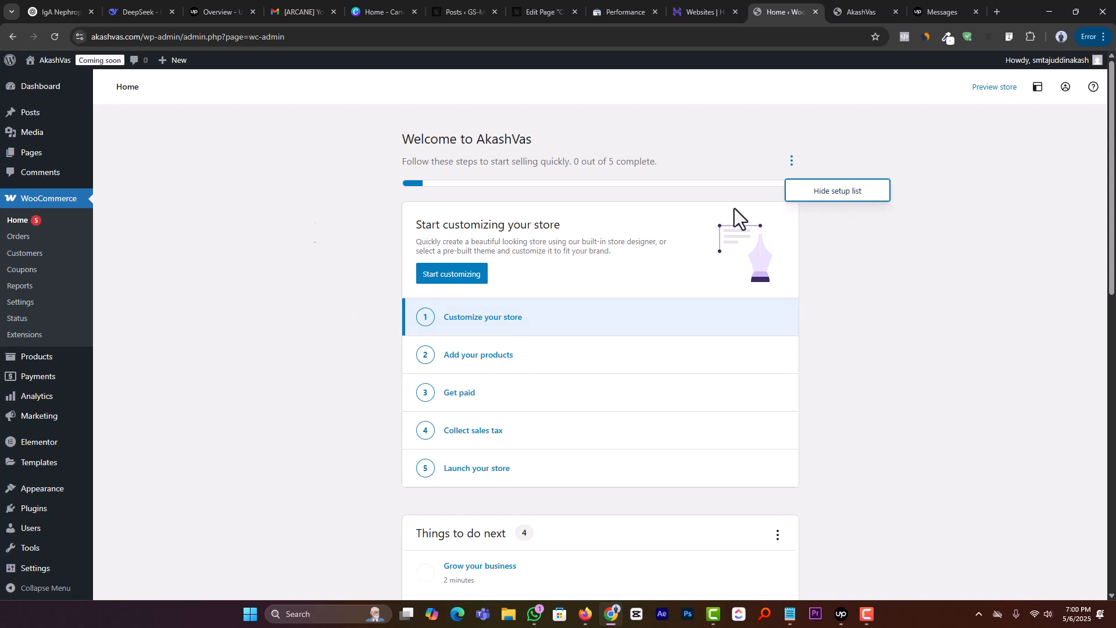
click(863, 358)
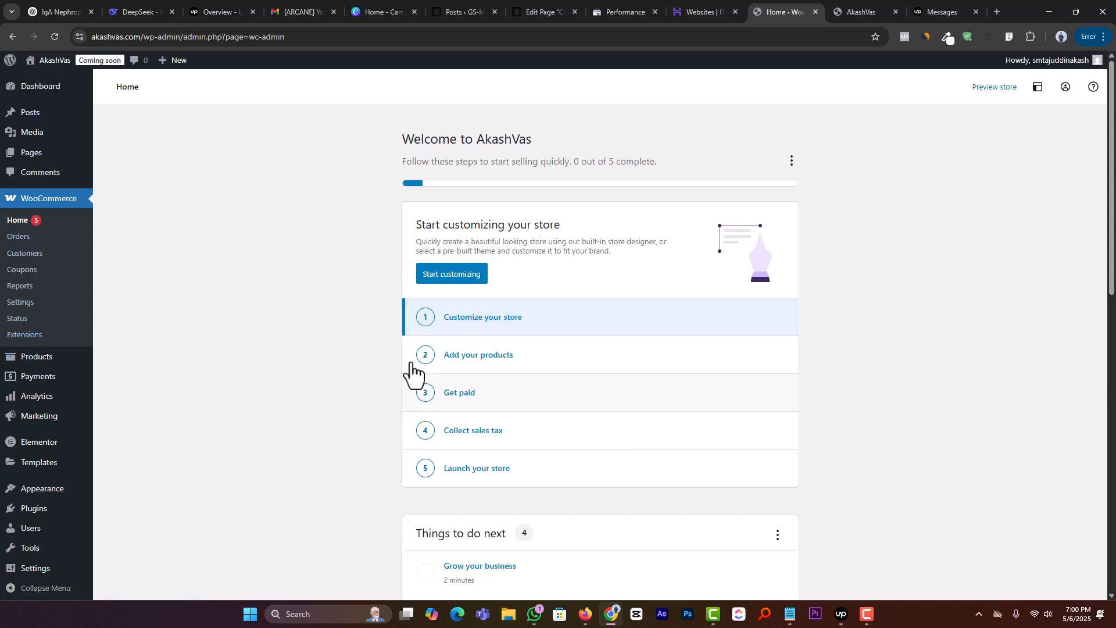
scroll(638, 443, down, 1)
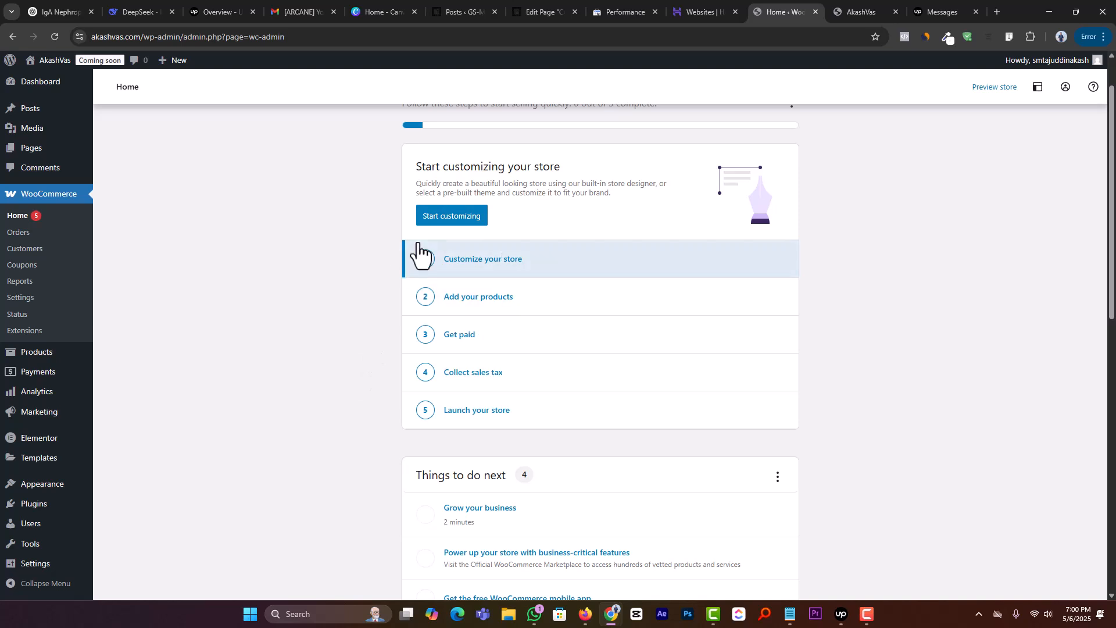
scroll(419, 369, up, 1)
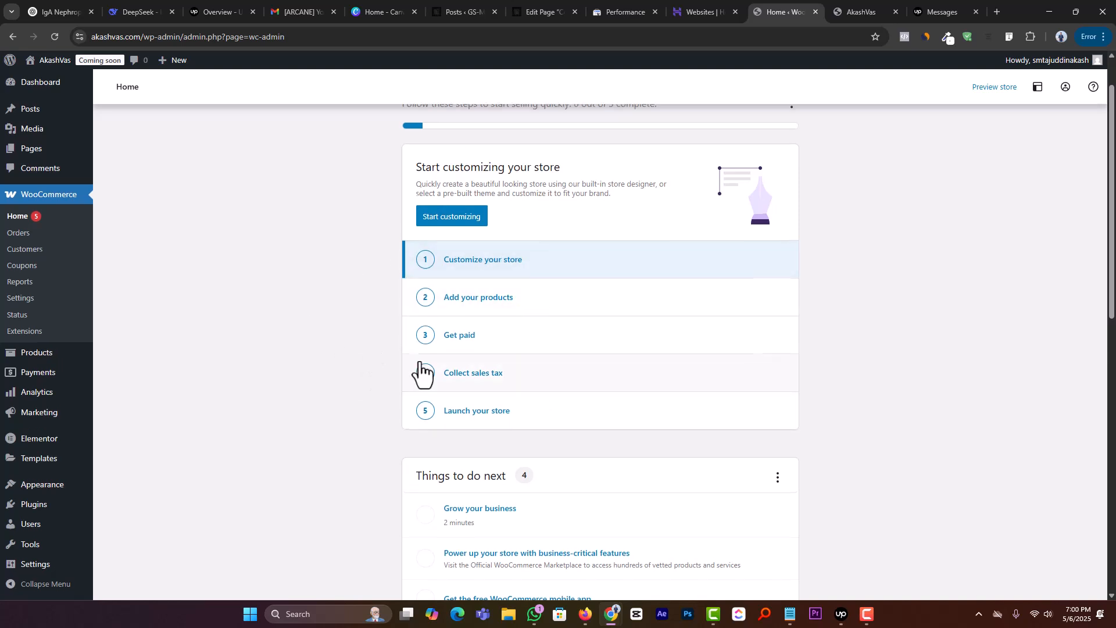
click(867, 615)
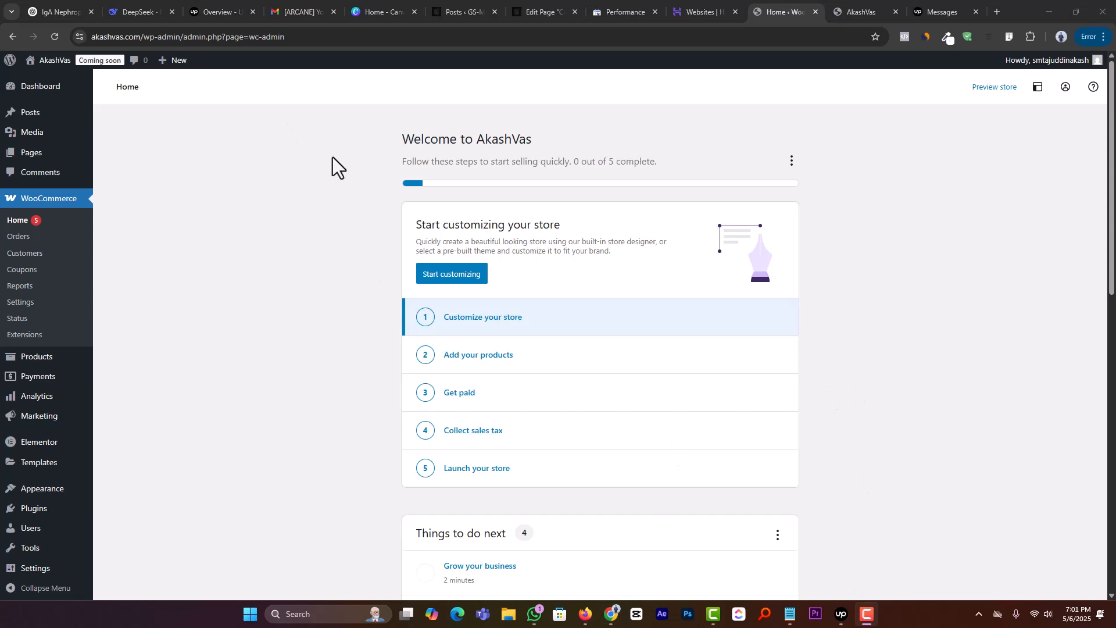
Step: Open the Customize your store task and view the store designer confirmation without designing a new theme
click(476, 330)
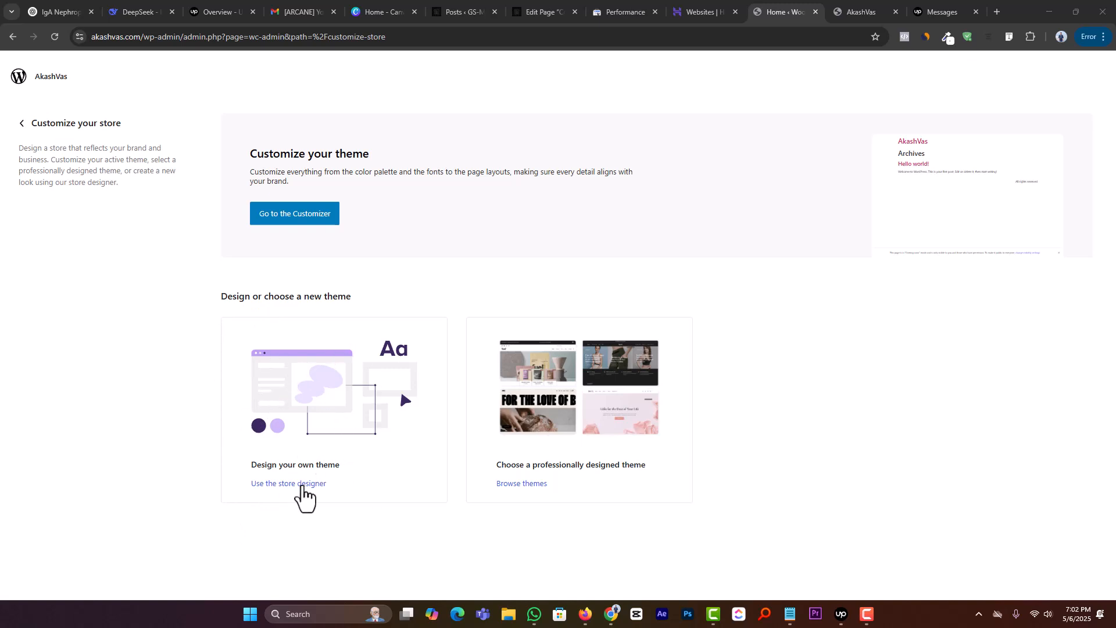
click(303, 485)
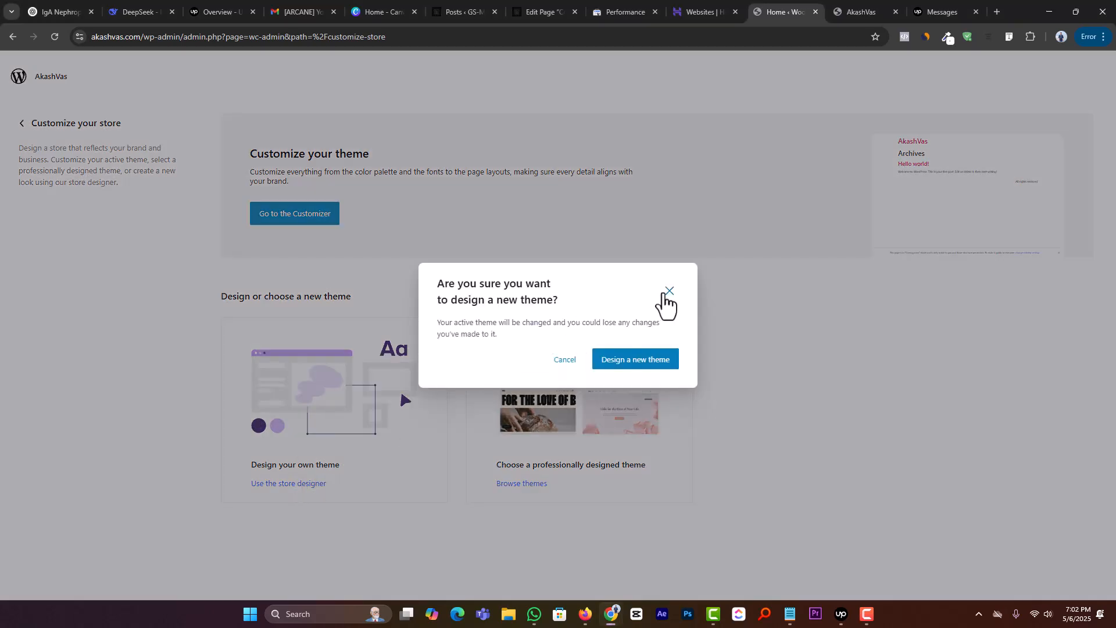
click(668, 292)
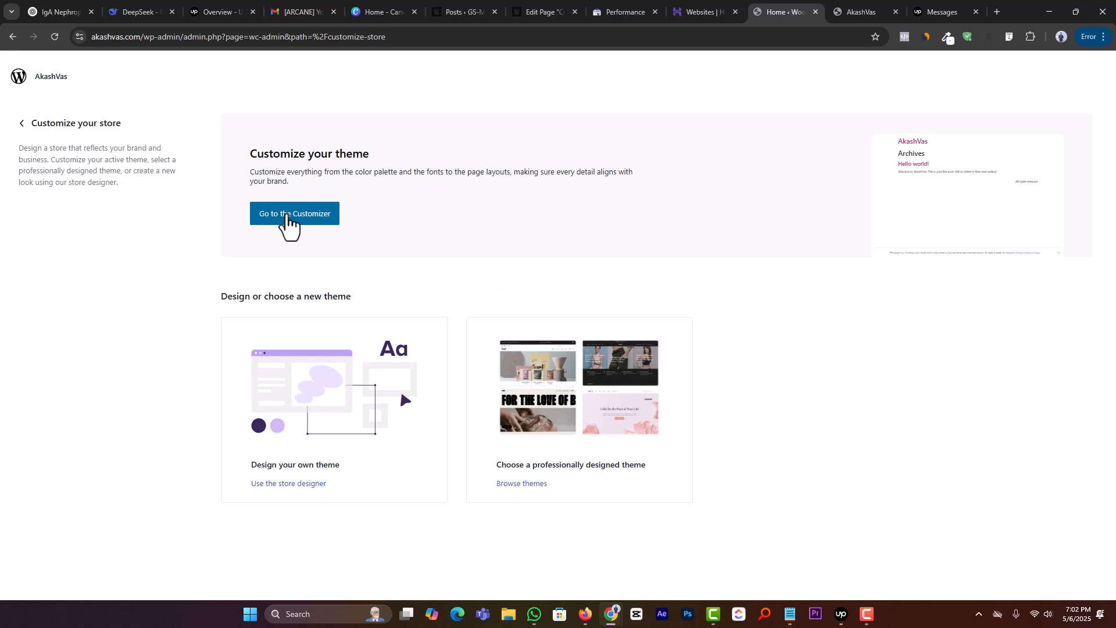
Step: Open the theme Customizer, examine its WooCommerce sections, and return to the themes page
click(287, 215)
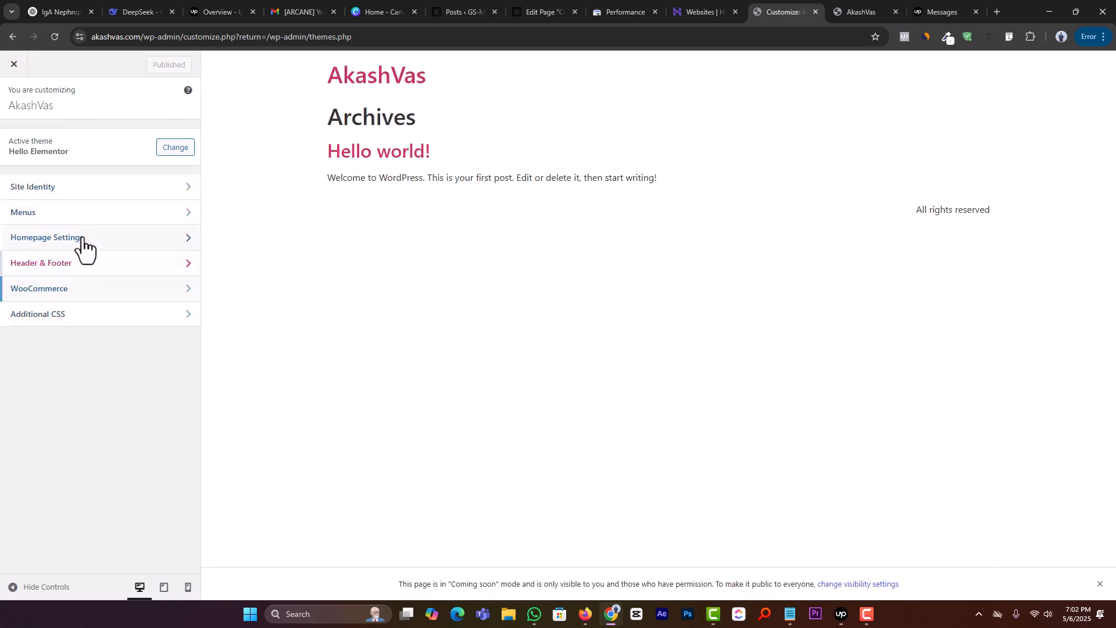
click(52, 288)
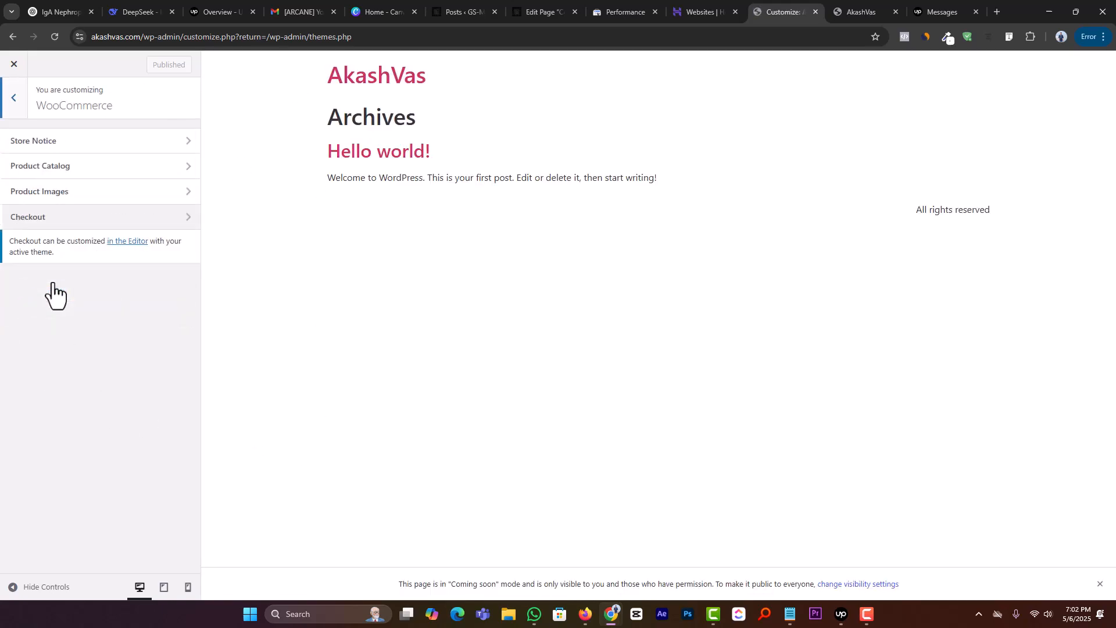
click(14, 105)
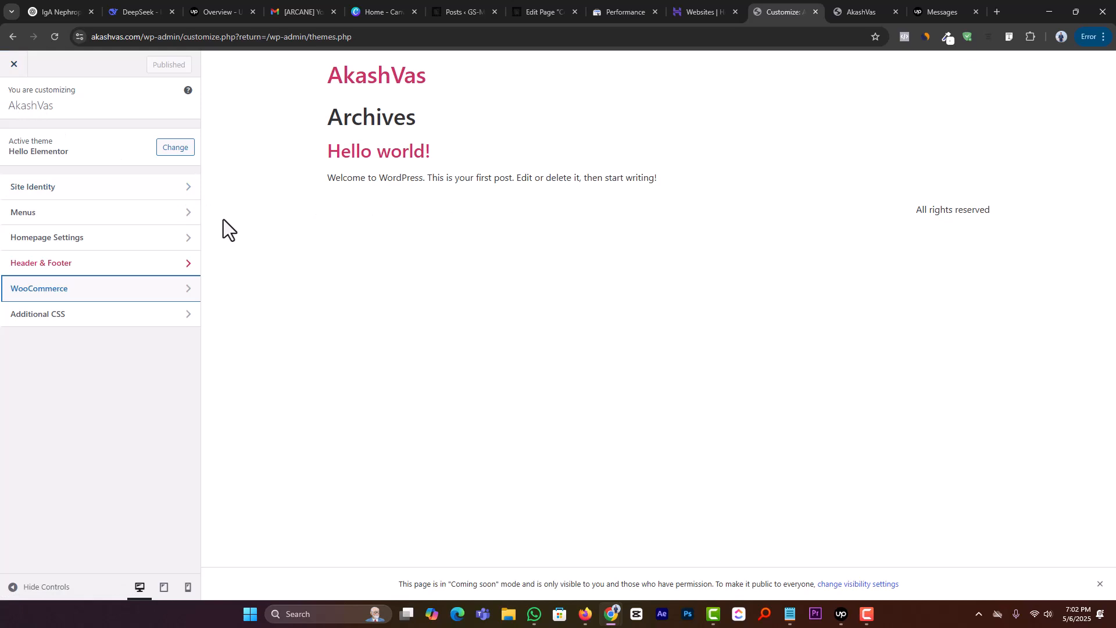
click(15, 64)
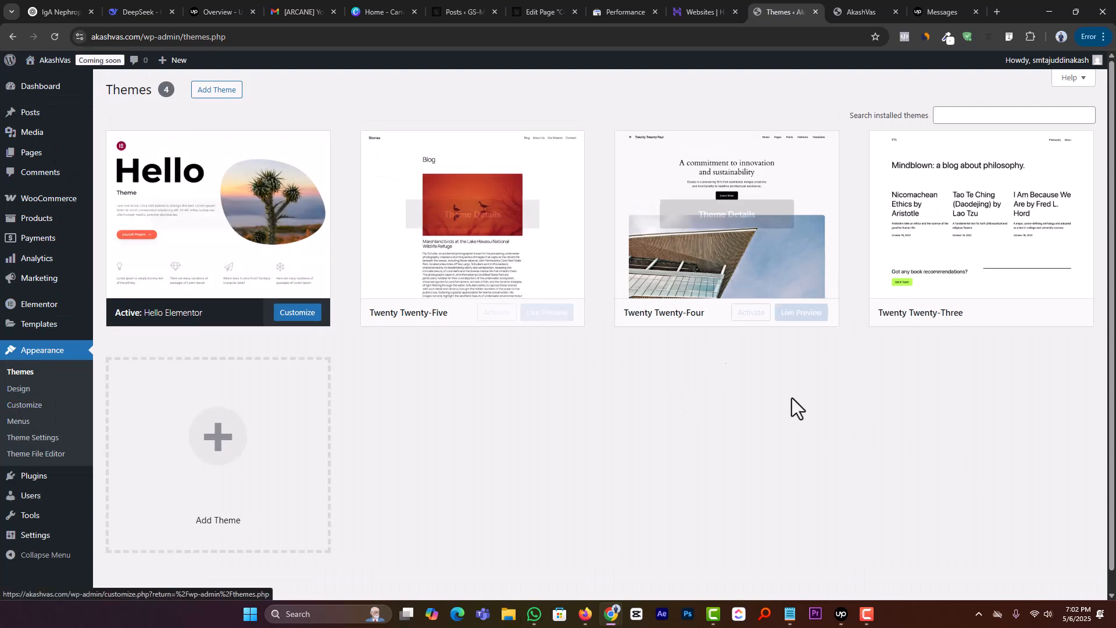
mouse_move(65, 214)
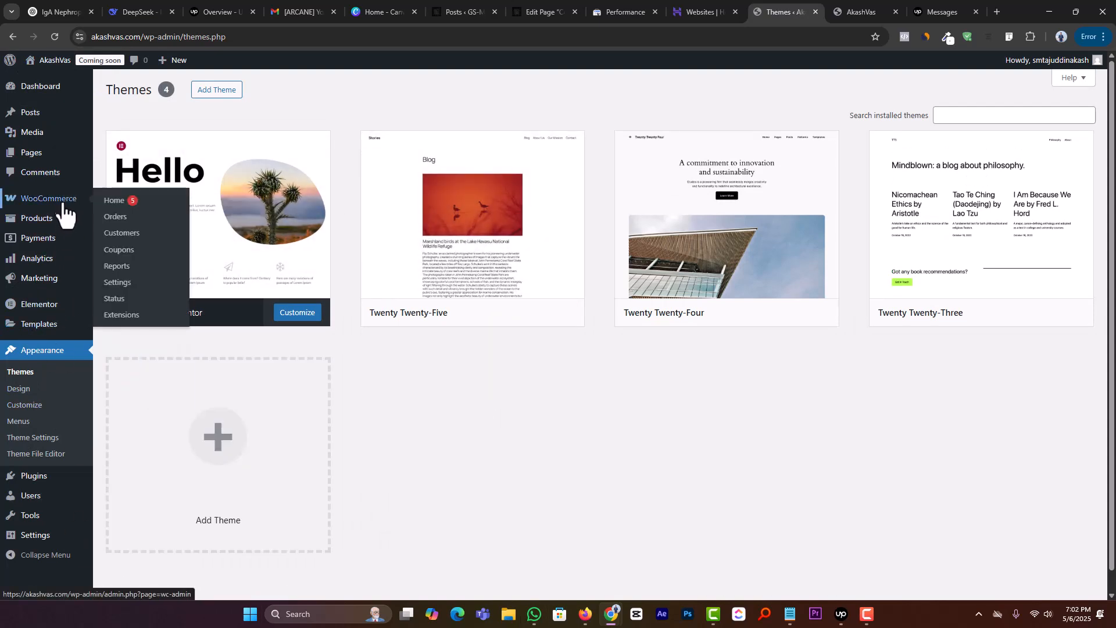
Step: Design a new theme with the store designer, skip its tour, finish customizing with the default design, and view the store
click(110, 207)
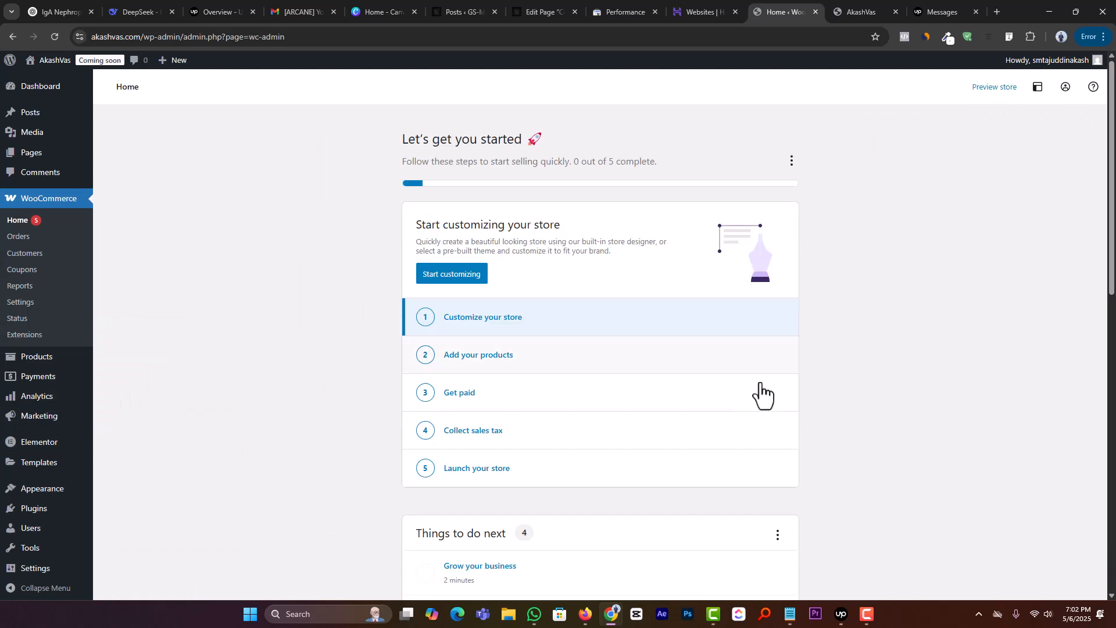
click(453, 276)
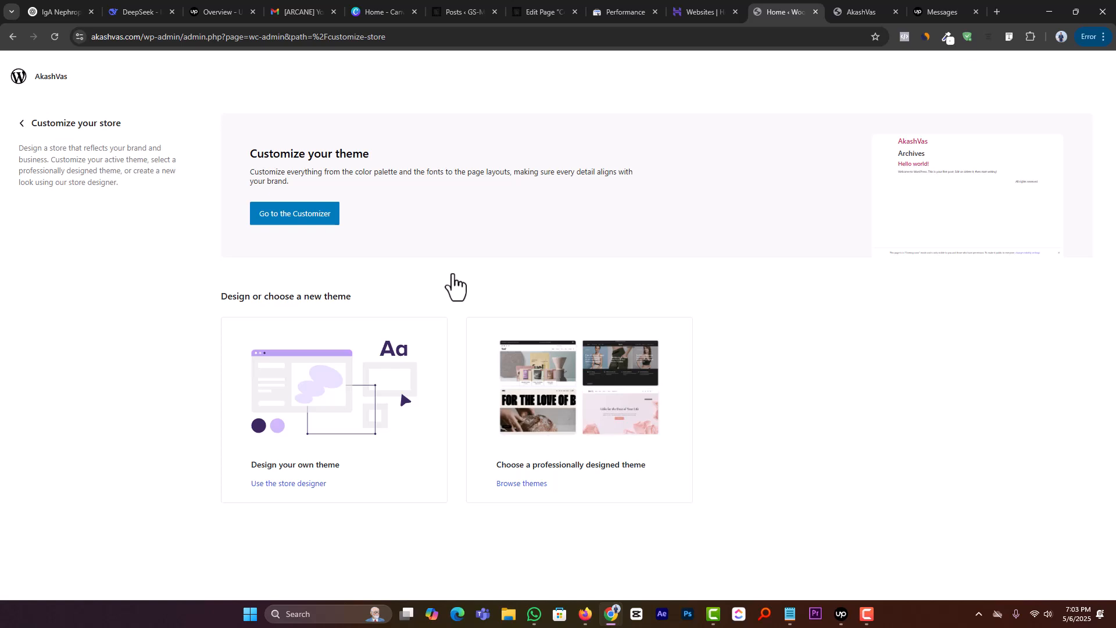
click(302, 485)
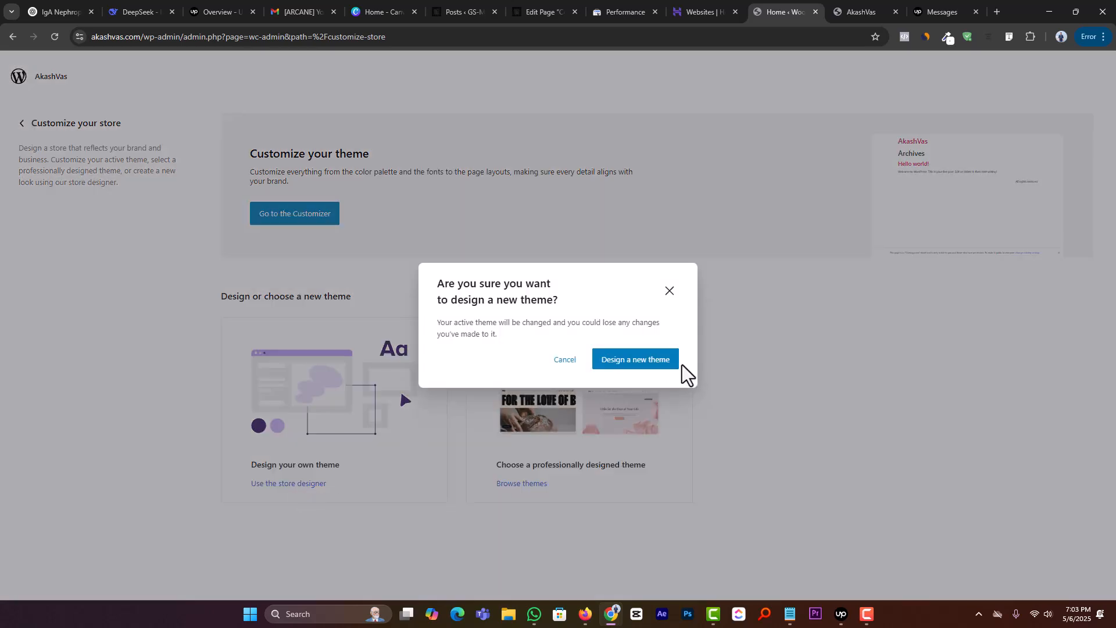
click(627, 362)
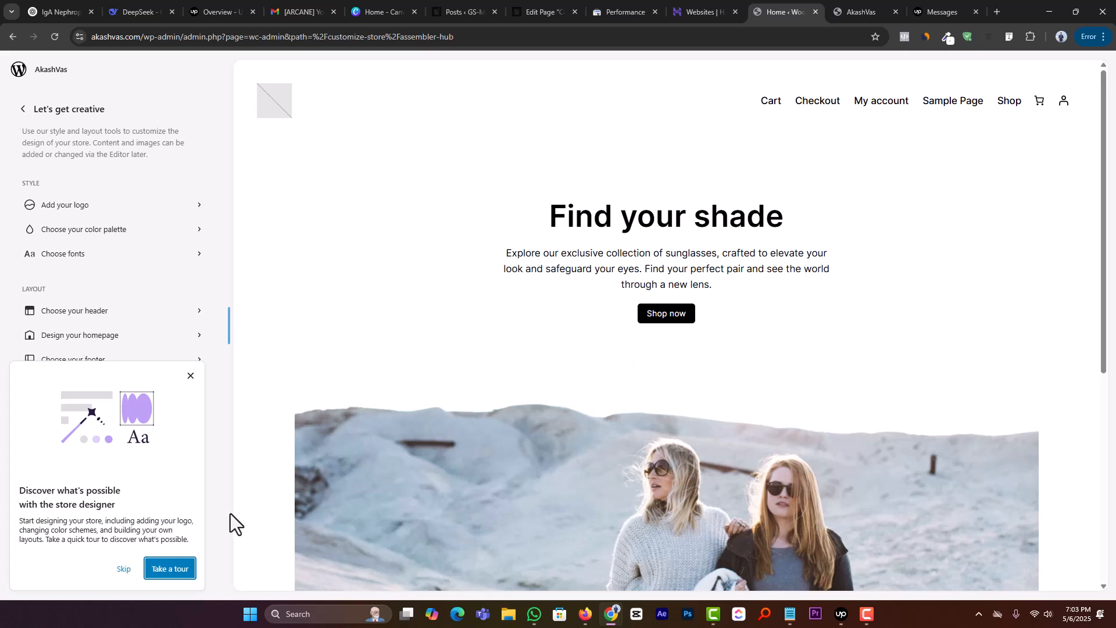
click(122, 569)
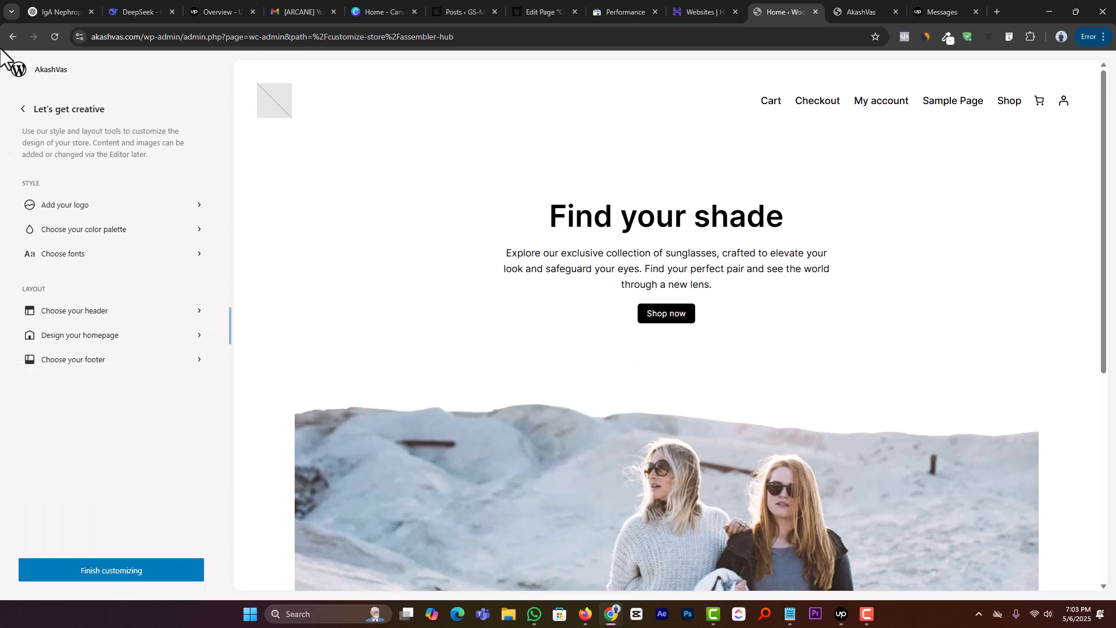
click(104, 567)
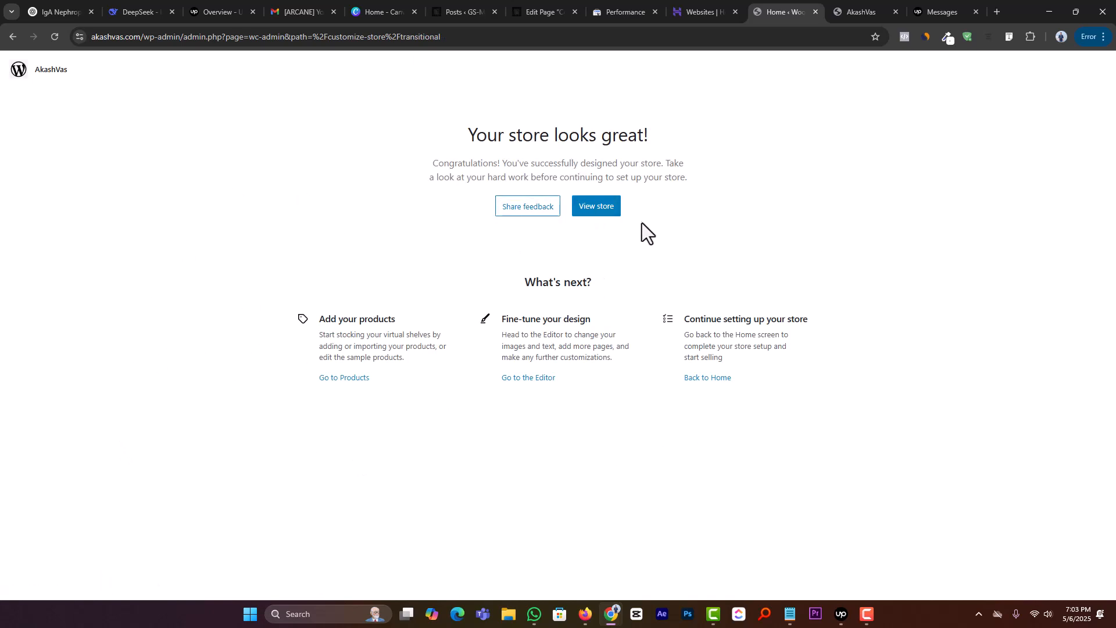
click(602, 211)
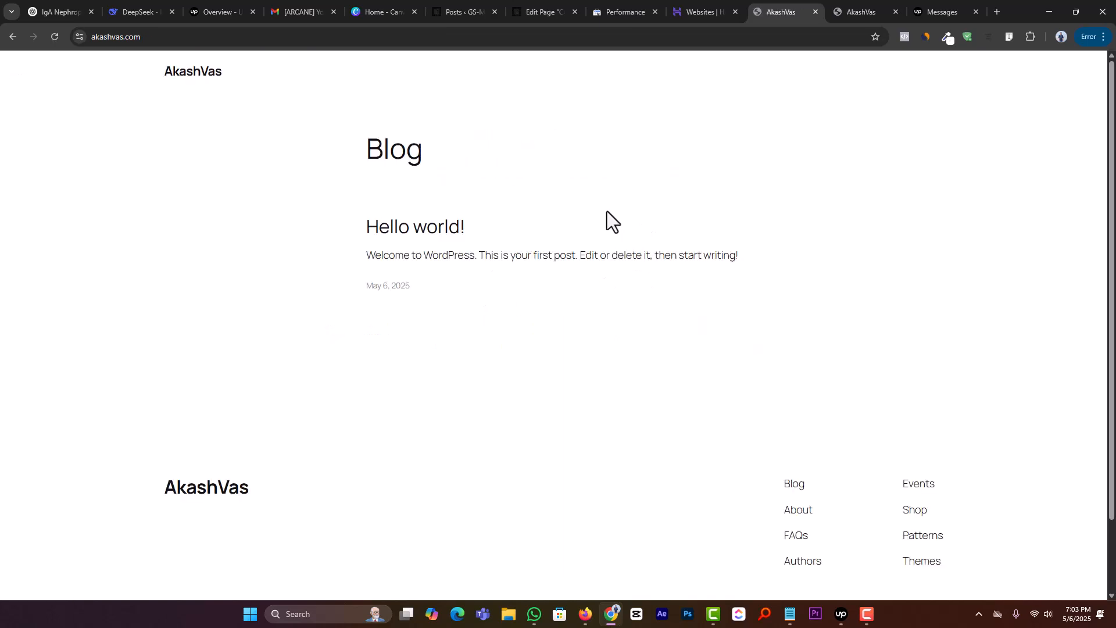
Step: Return to the site's admin dashboard at /wp-admin/ and open the WooCommerce home page
click(184, 35)
click(184, 33)
text(/wp-admin/)
key(Return)
mouse_move(65, 247)
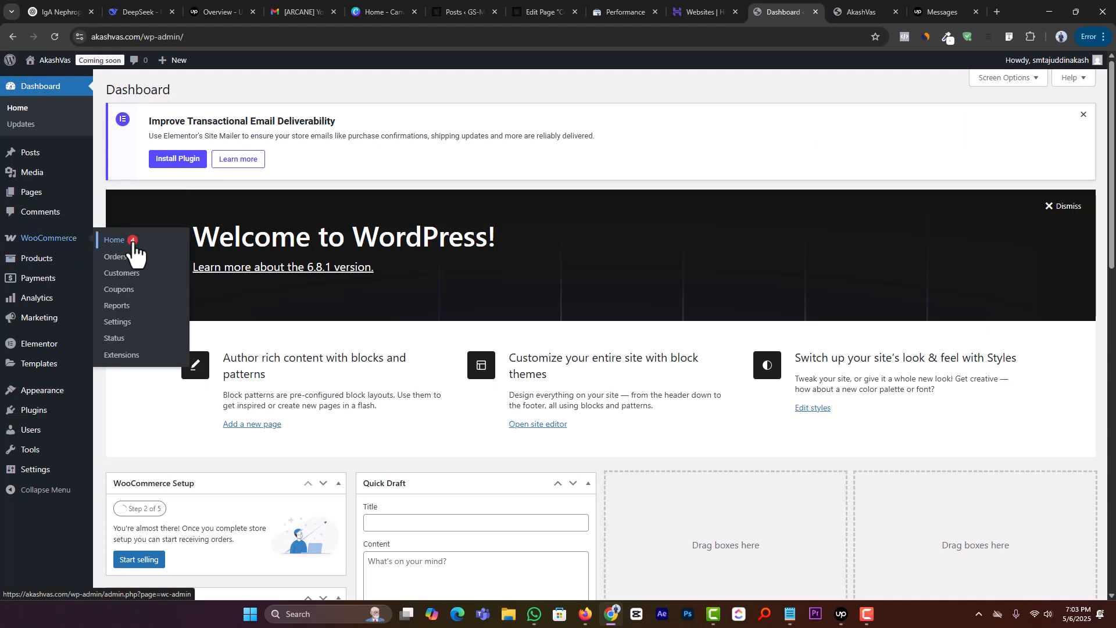
click(127, 244)
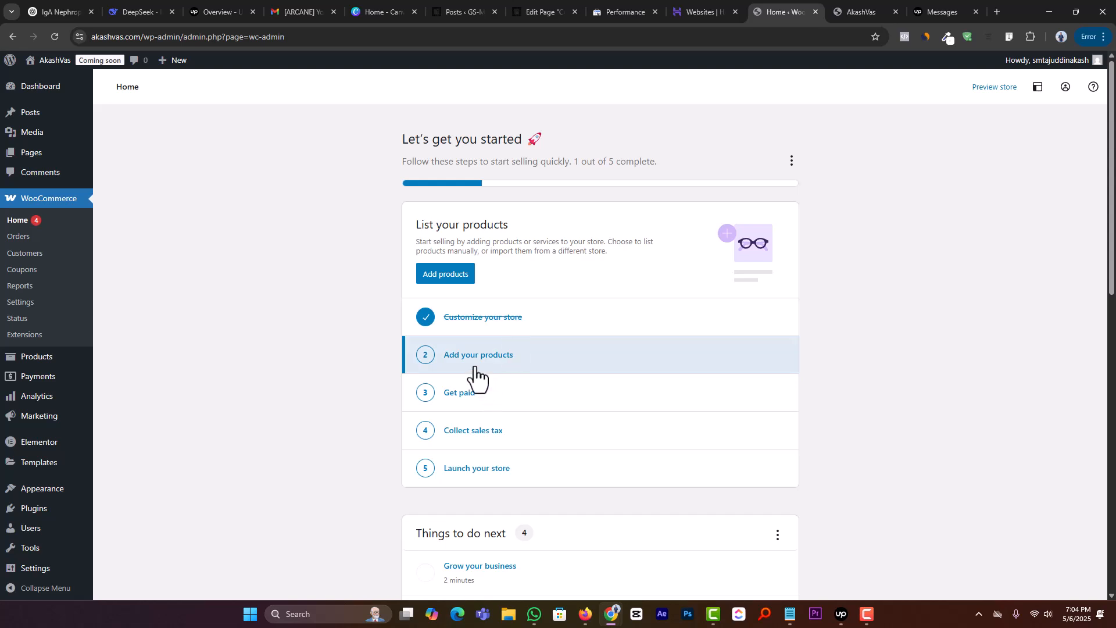
Step: Open the Add your products task, expand the list of product types, and start a new Physical product
click(508, 368)
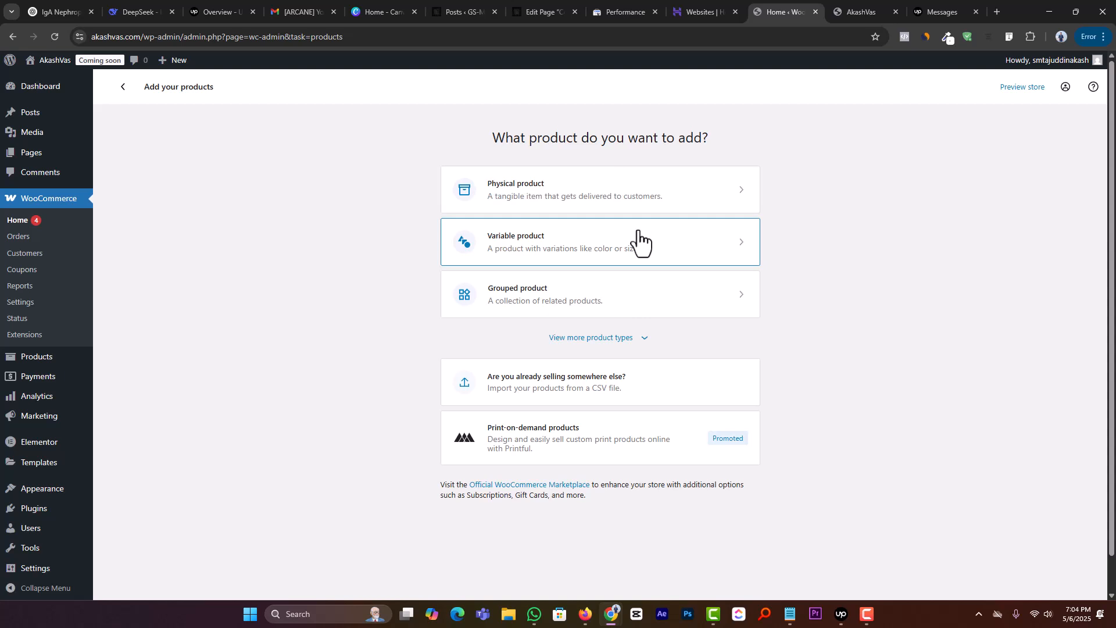
click(643, 338)
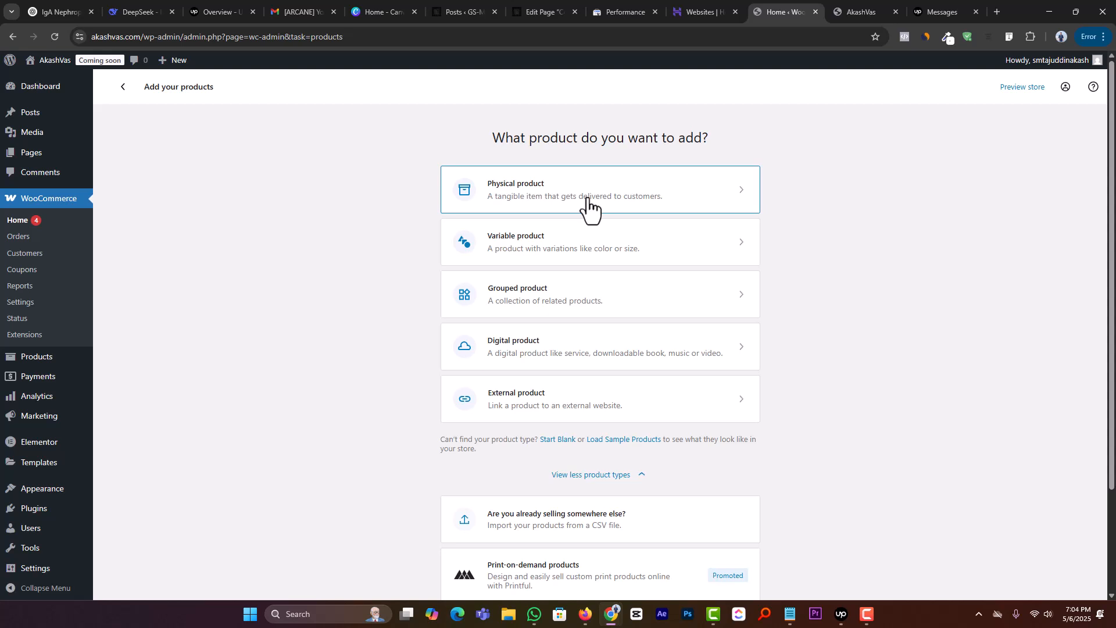
click(552, 197)
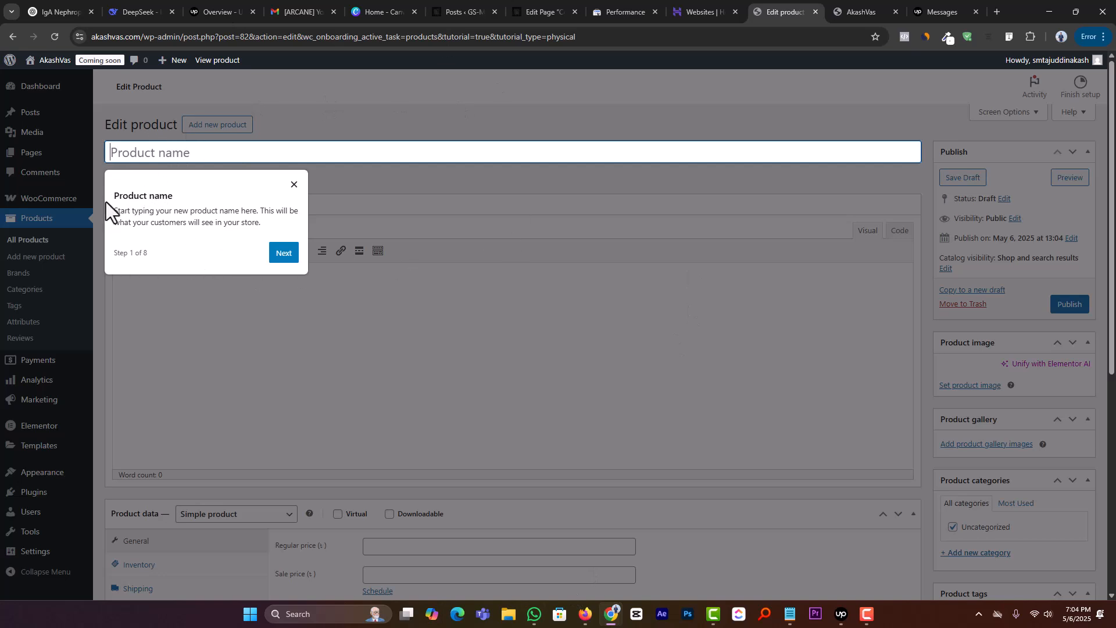
Step: Go through the eight-part product editor tour from product name to publishing, and continue editing the product
click(280, 254)
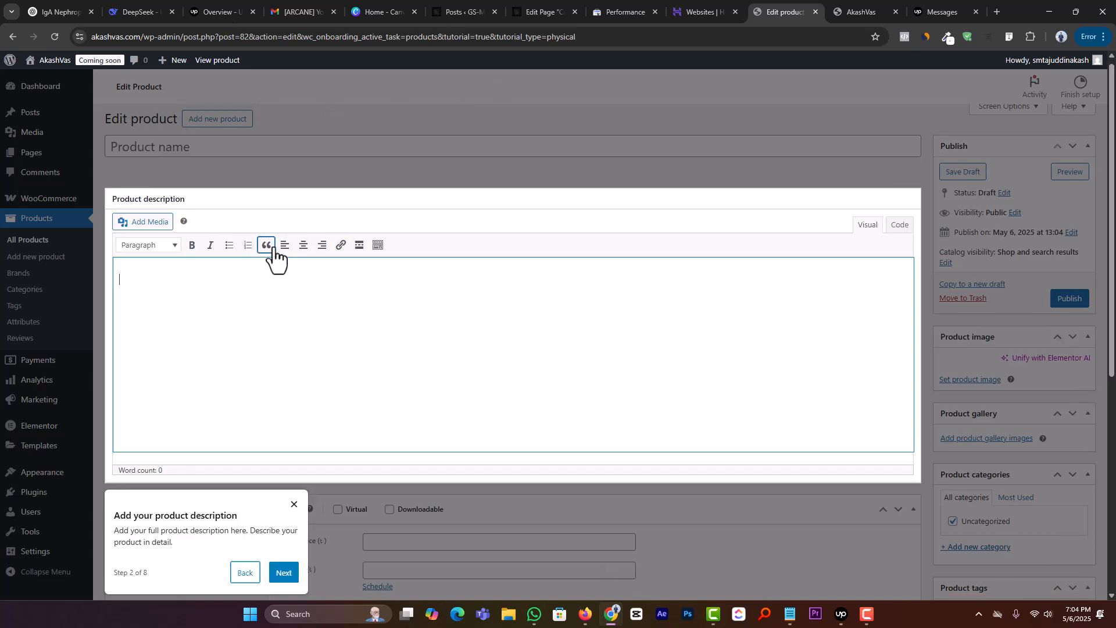
scroll(154, 326, down, 2)
click(284, 457)
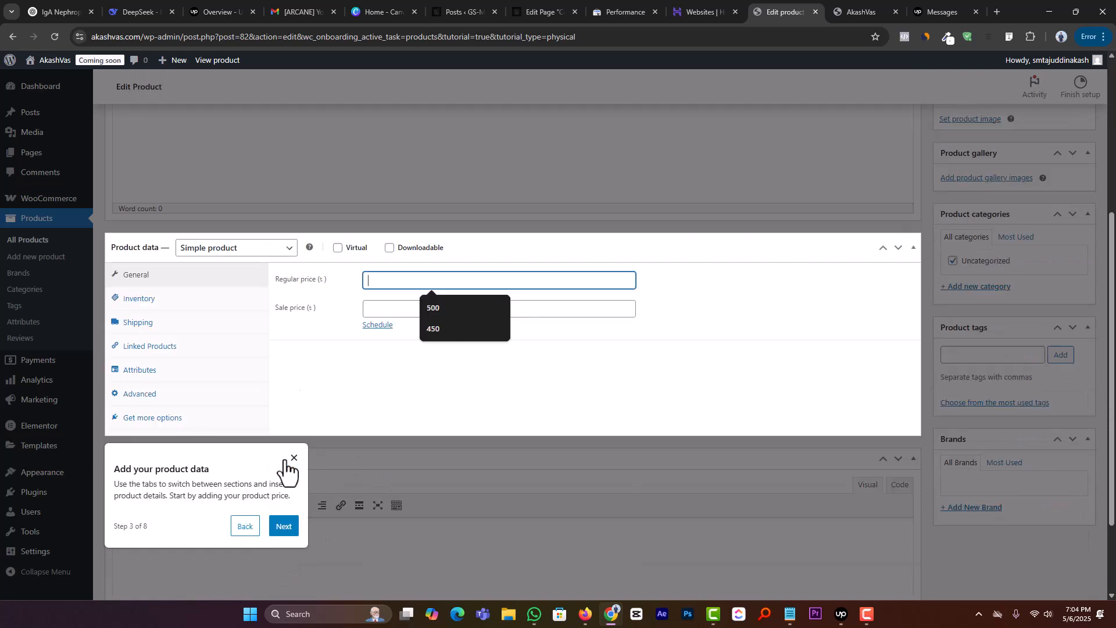
click(280, 529)
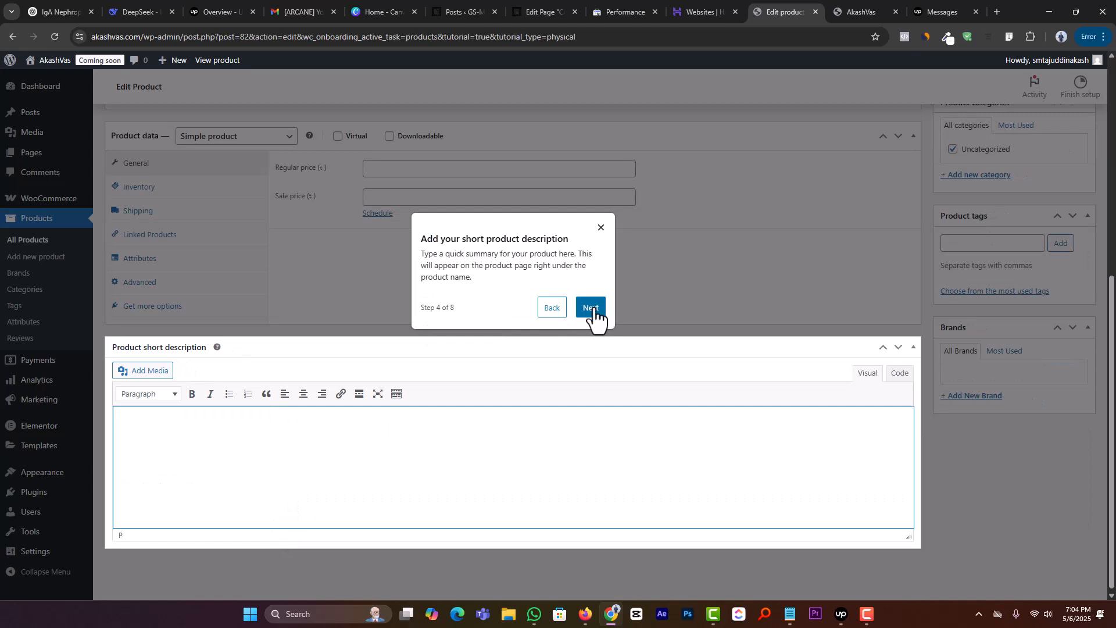
click(593, 308)
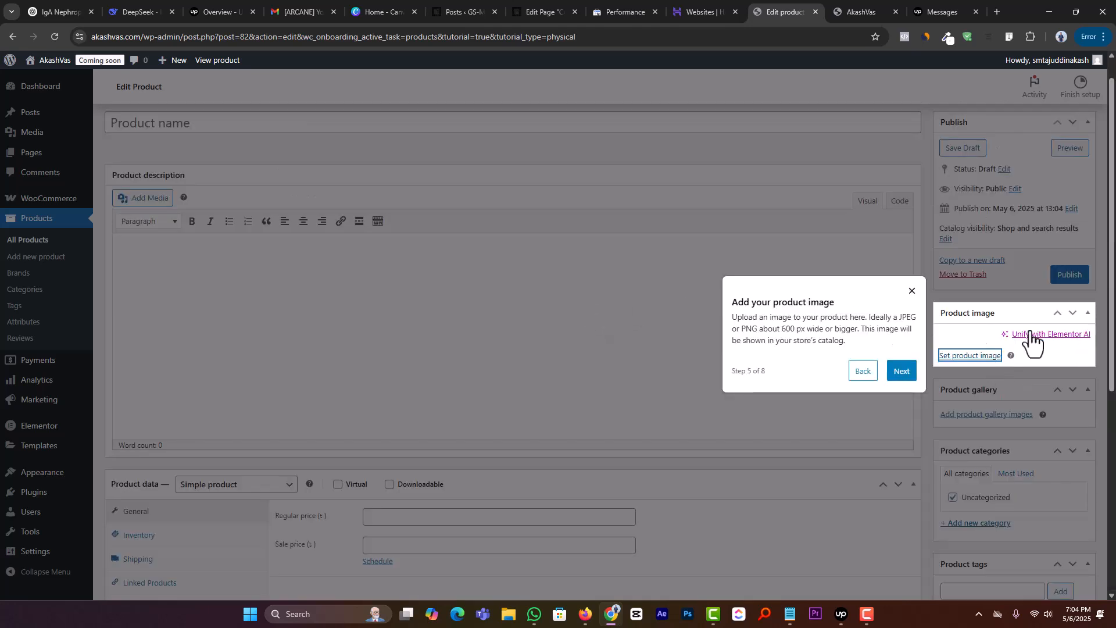
click(899, 372)
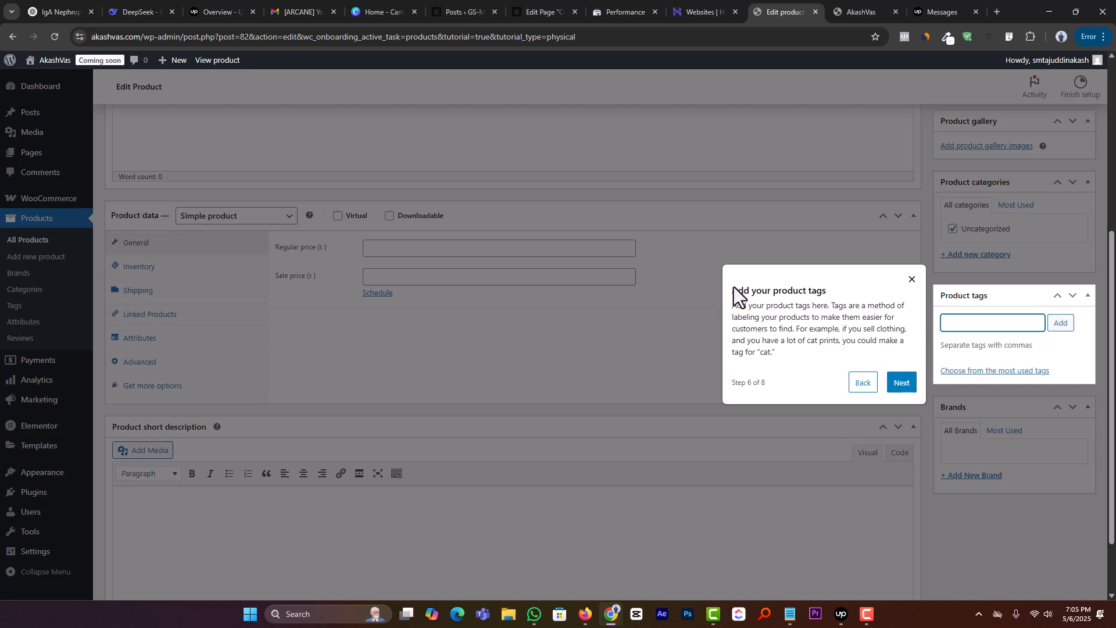
click(901, 382)
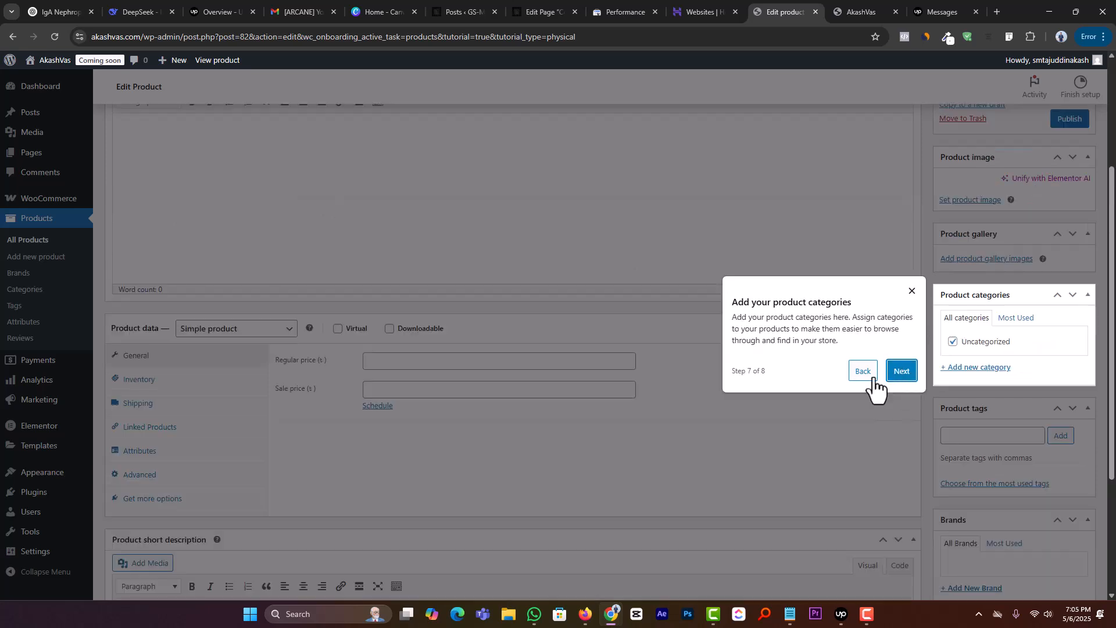
click(912, 378)
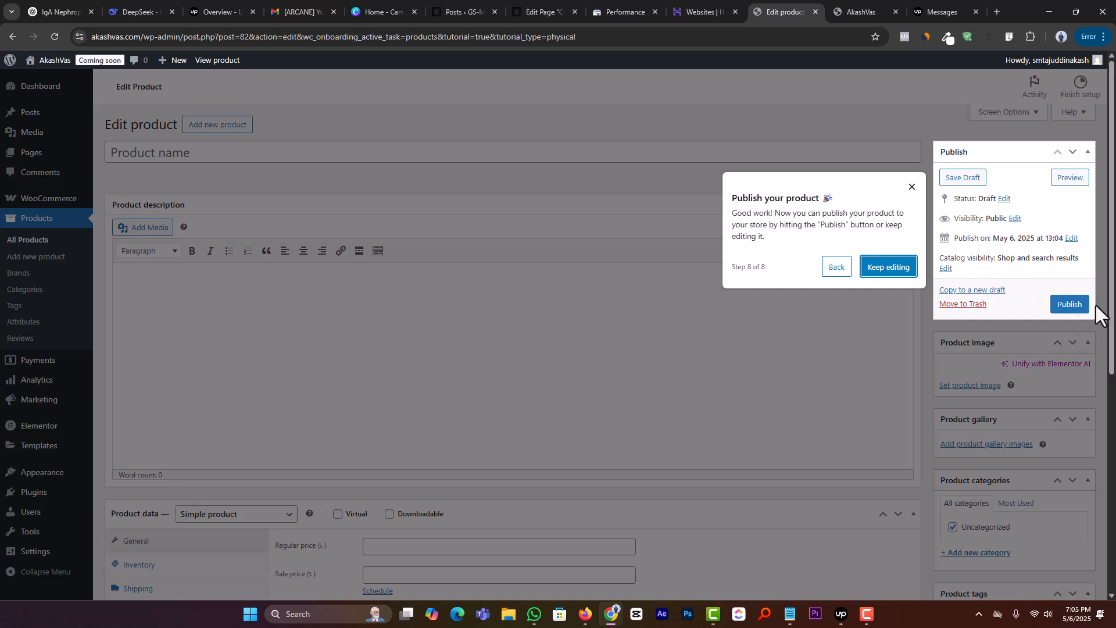
click(883, 268)
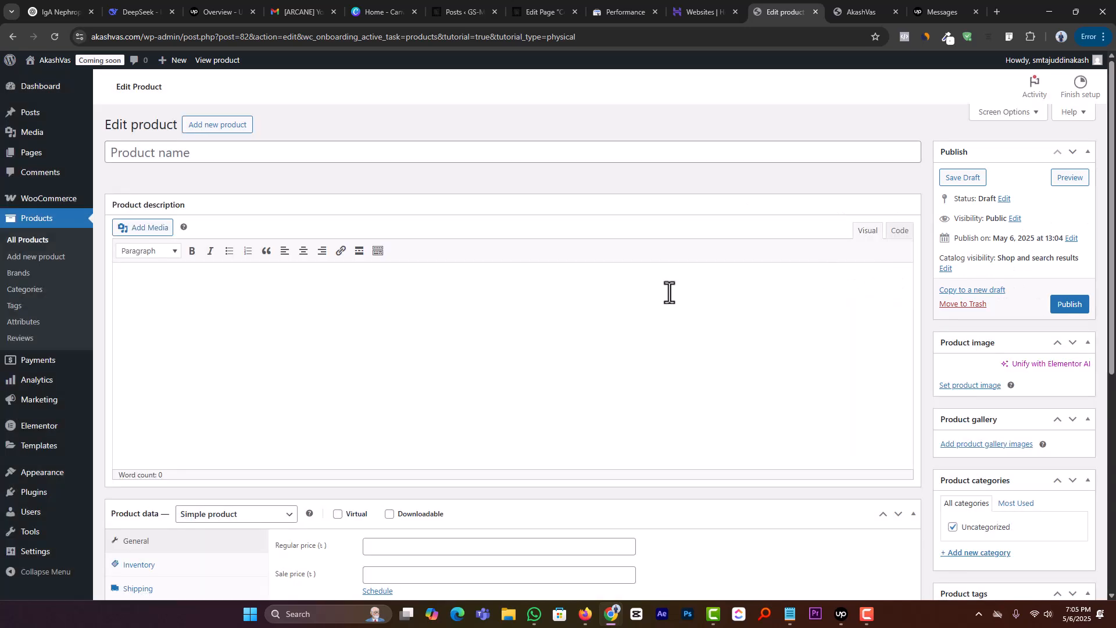
click(200, 156)
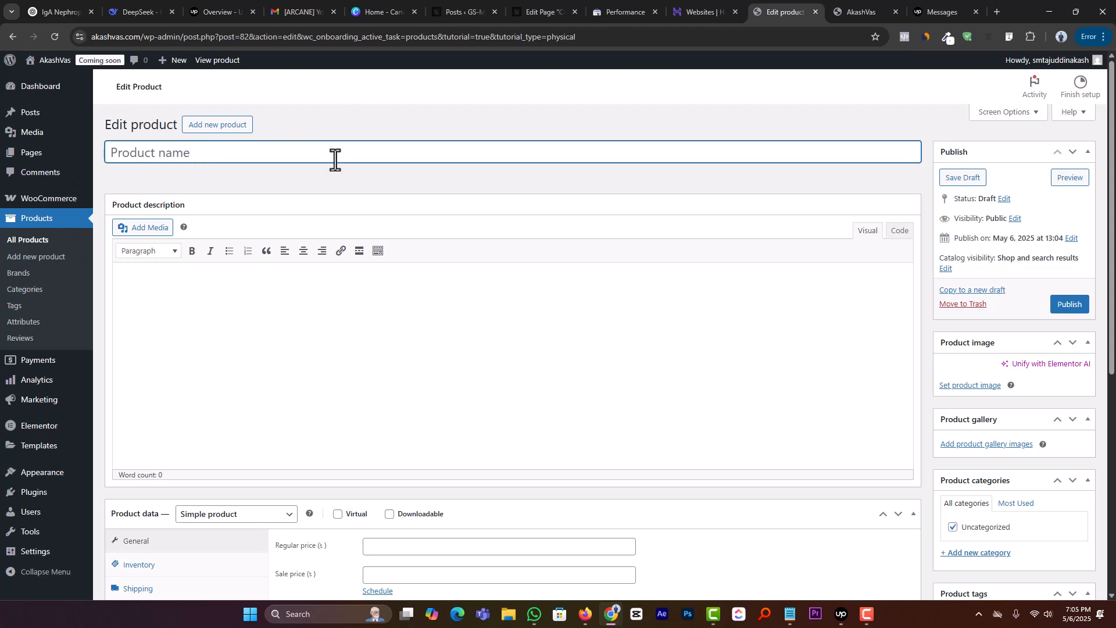
Step: Switch to Canva, open the Lexora logo design, and search the Photos app for Mango
click(391, 11)
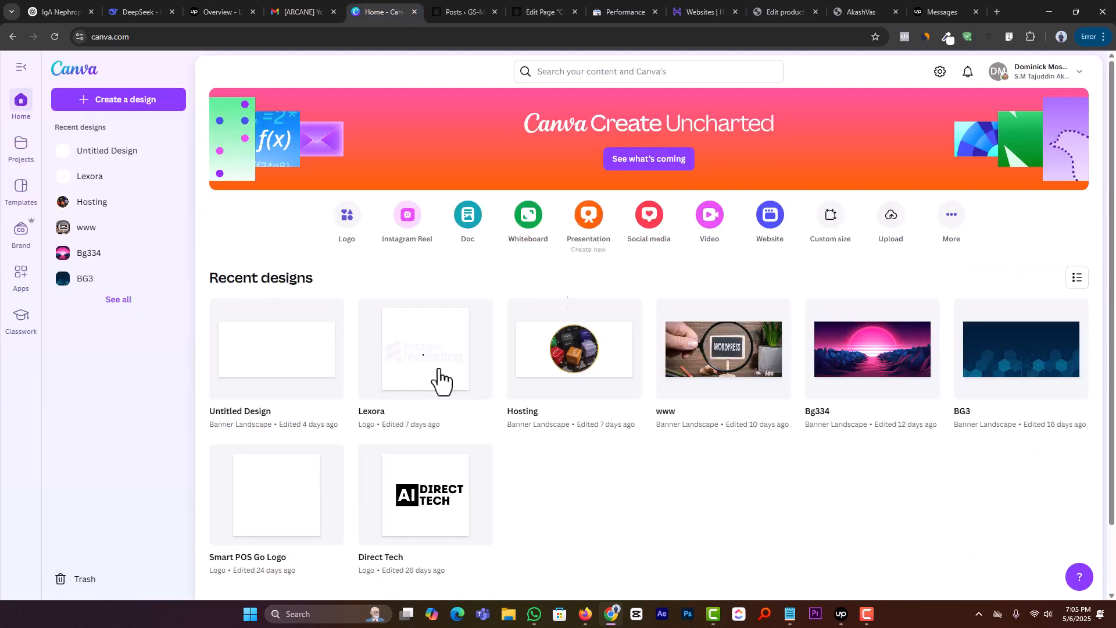
click(420, 361)
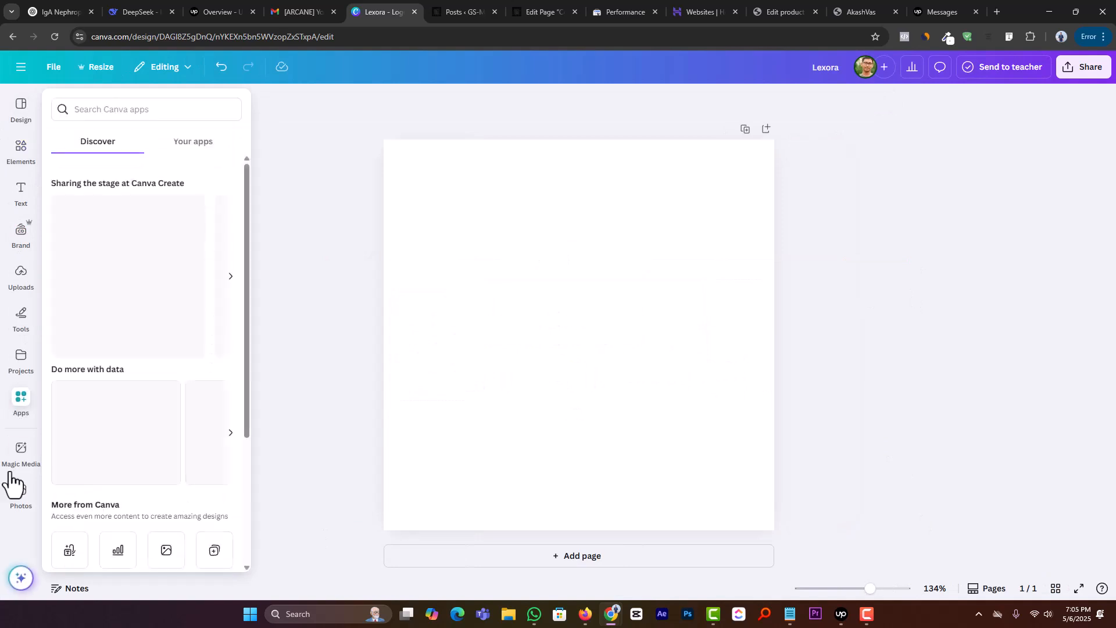
click(20, 501)
click(138, 112)
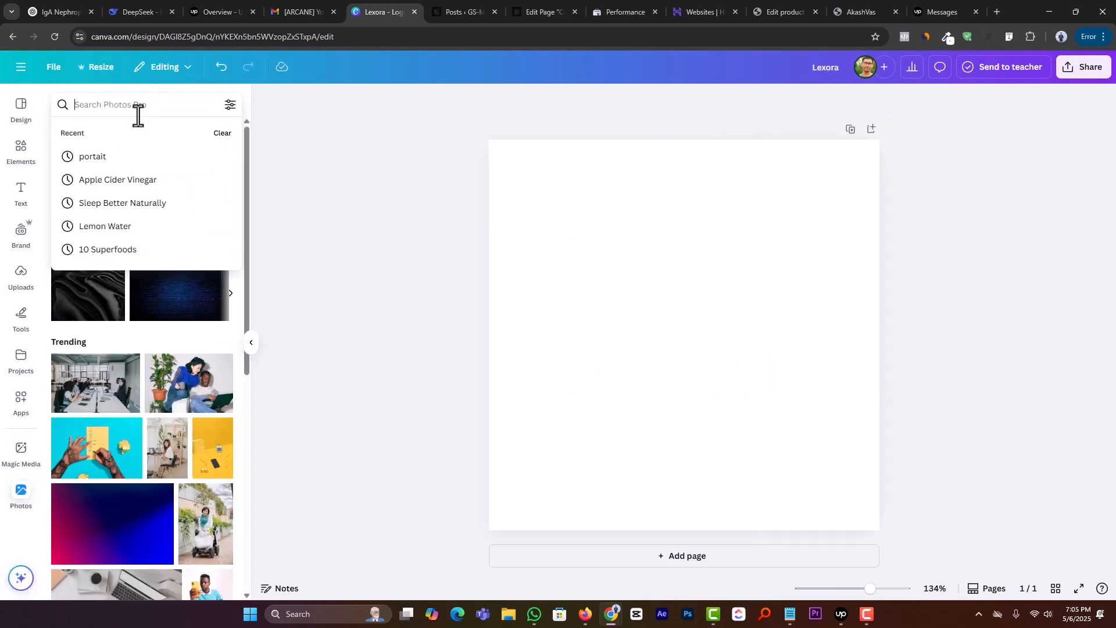
text(Mango)
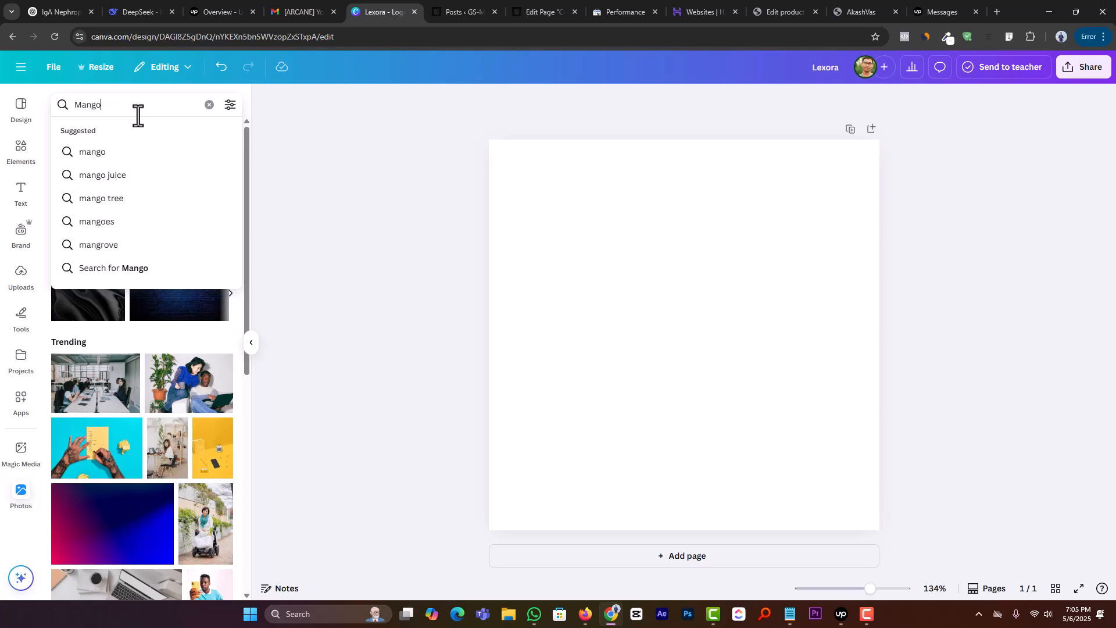
key(Return)
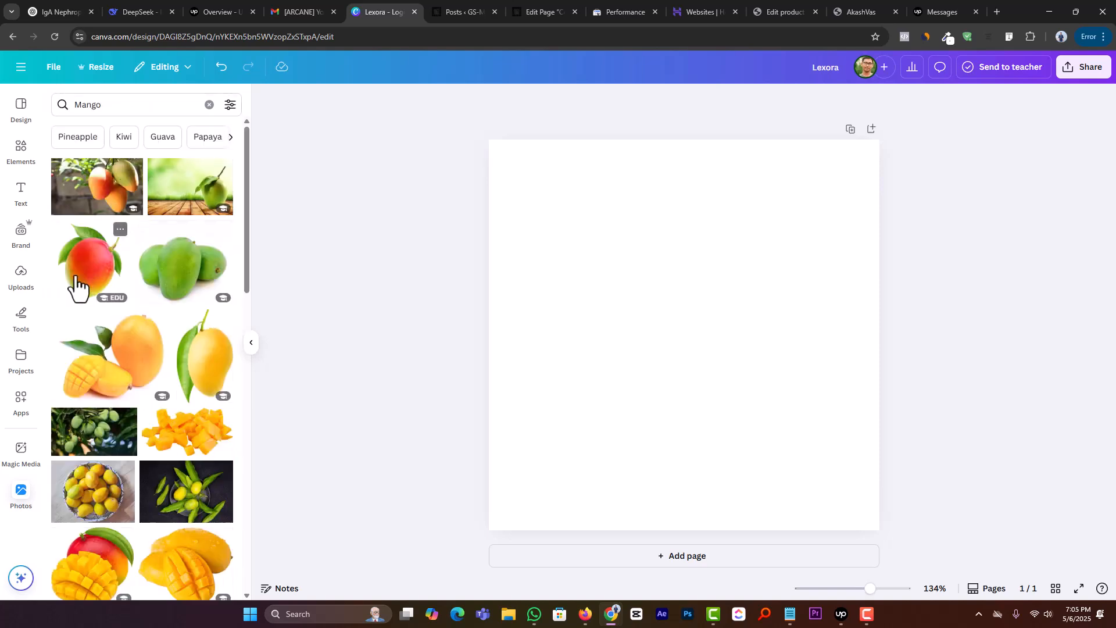
Step: Add the photo of a whole mango with cut pieces and leaves, and enlarge it to nearly the full page width
click(102, 371)
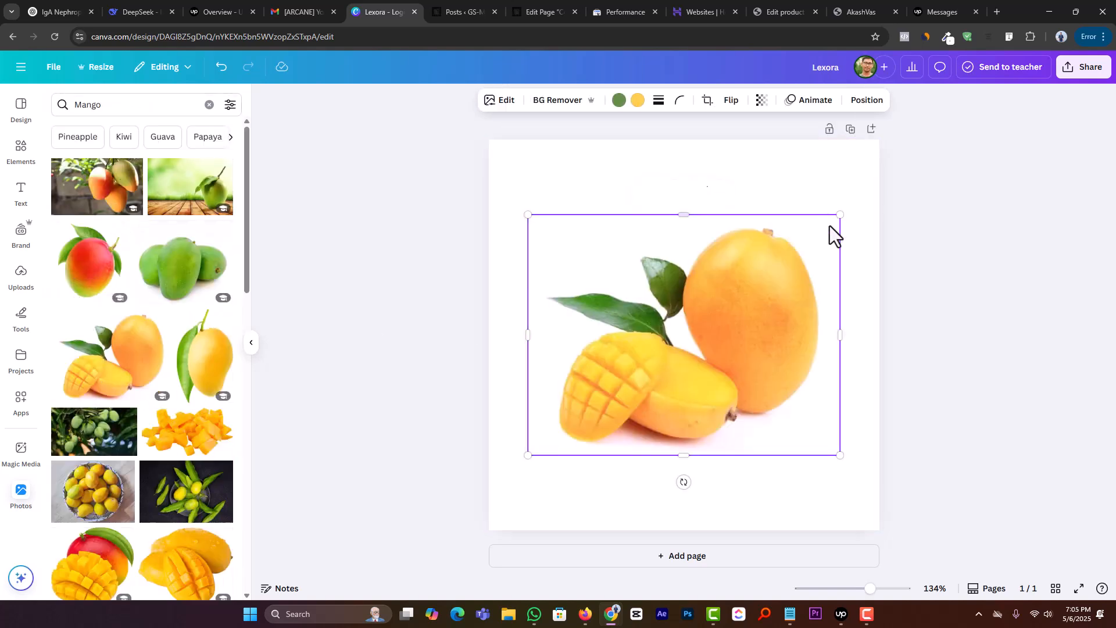
drag(837, 219, 864, 182)
click(892, 232)
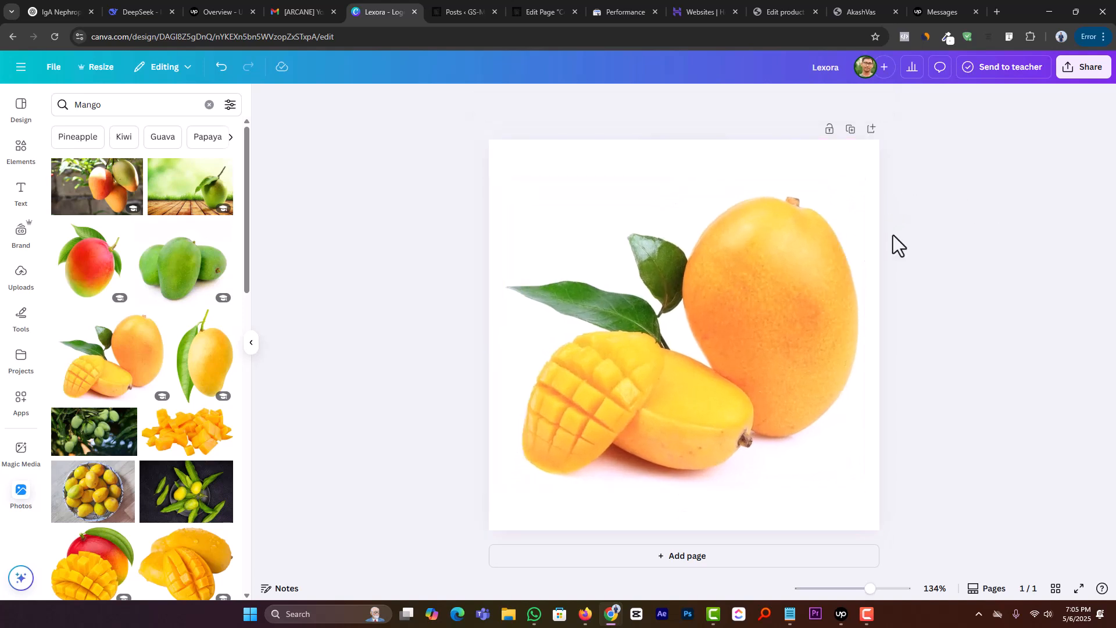
Step: Rename the Canva design as mango and try to download it as a JPG
click(838, 71)
click(1083, 66)
click(904, 305)
click(950, 349)
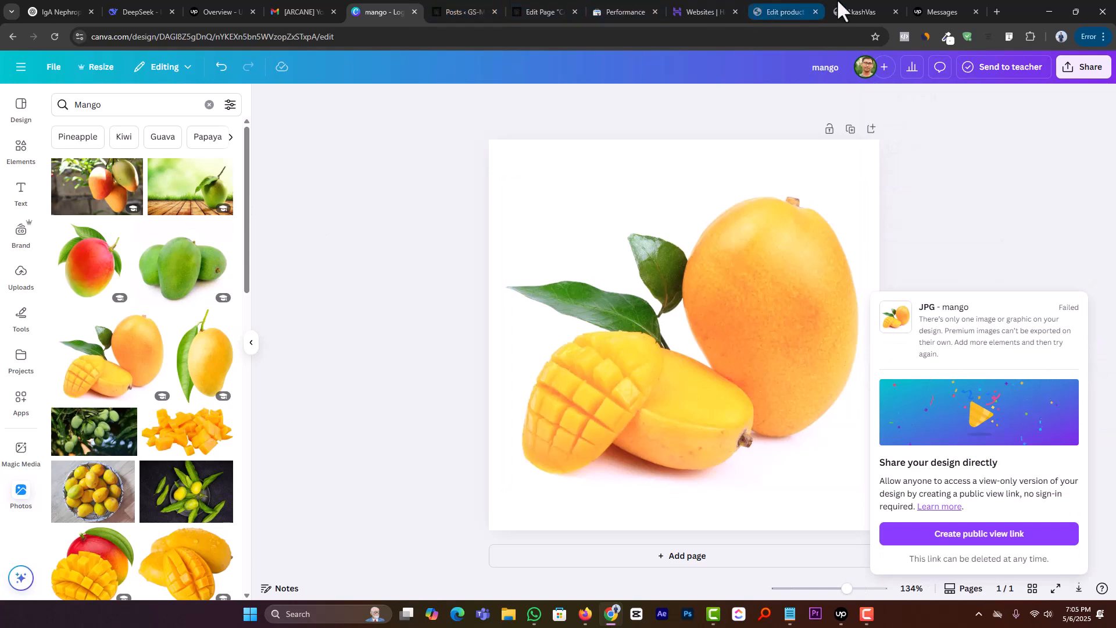
Step: Switch back to the WordPress product editor, name the product Mango, and place the cursor in its description
click(792, 10)
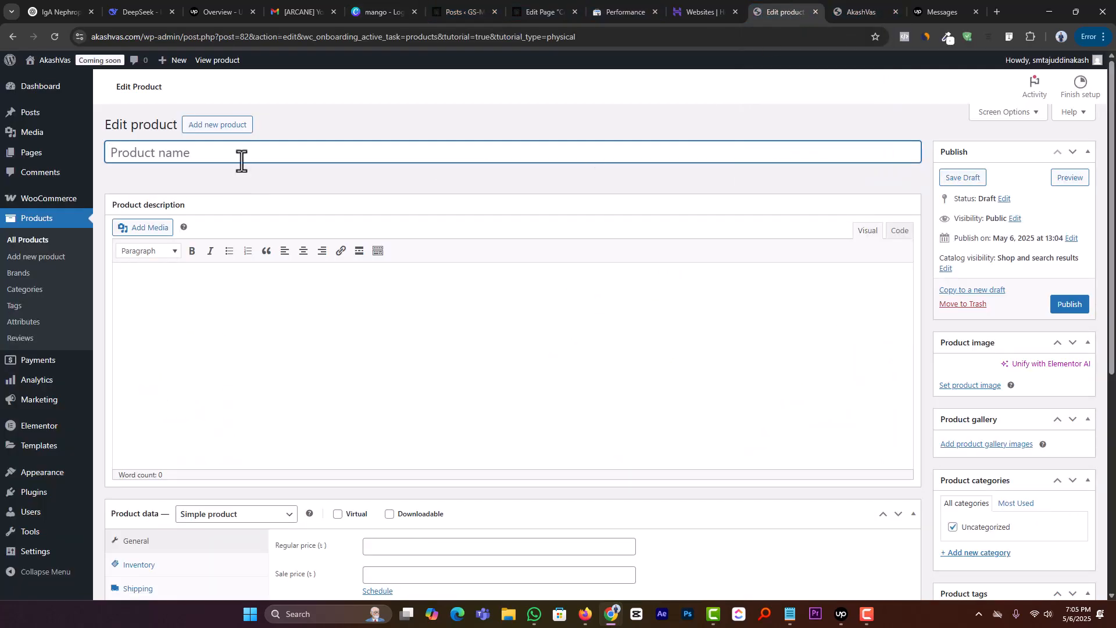
text(Mango)
click(232, 294)
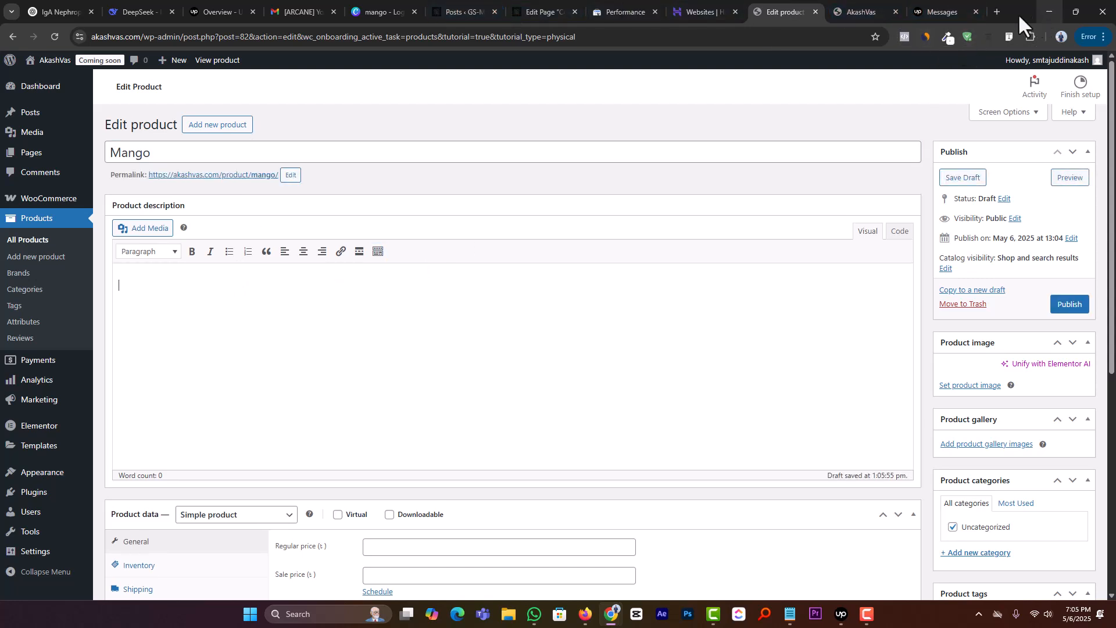
Step: Search the web for lorem ipsum in a new tab and open the lipsum.com page with its placeholder text
click(994, 8)
text(lore)
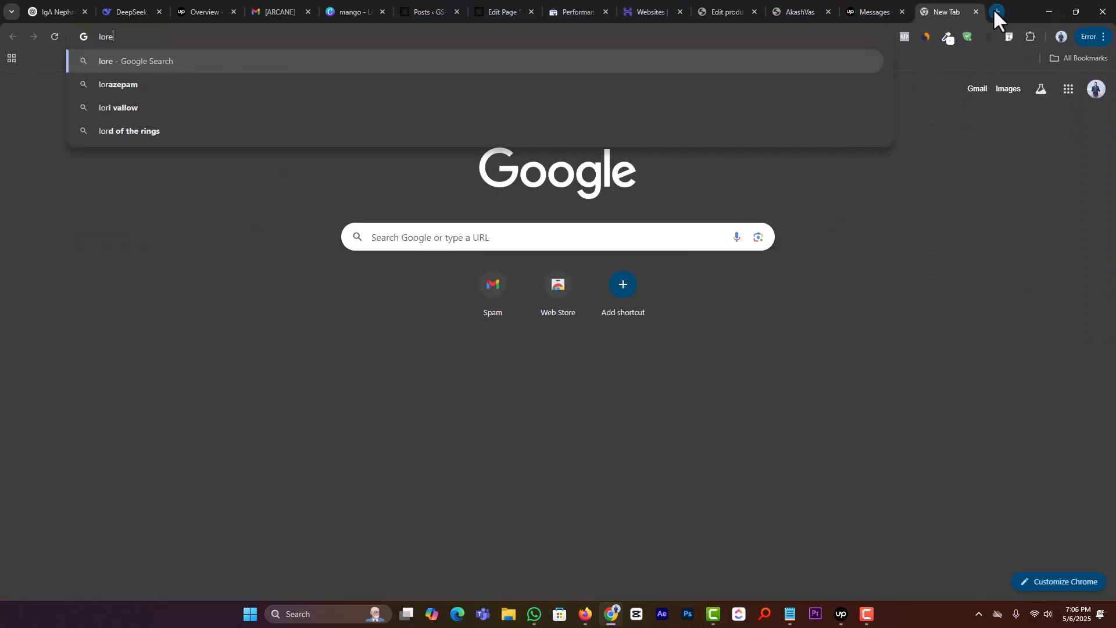
text(m ipsum)
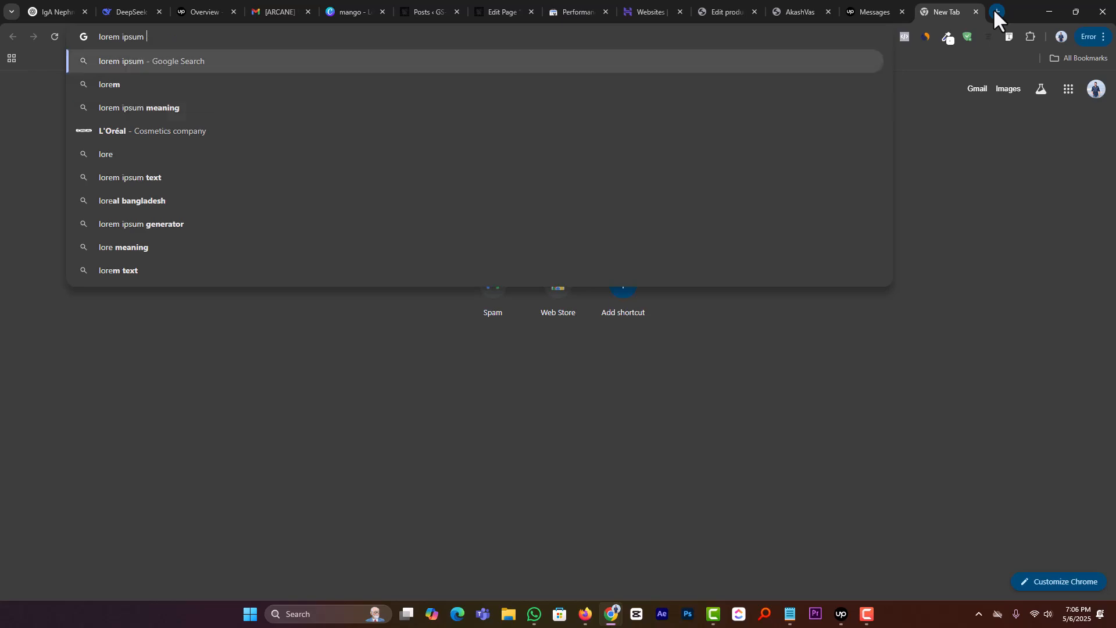
key(Return)
click(263, 183)
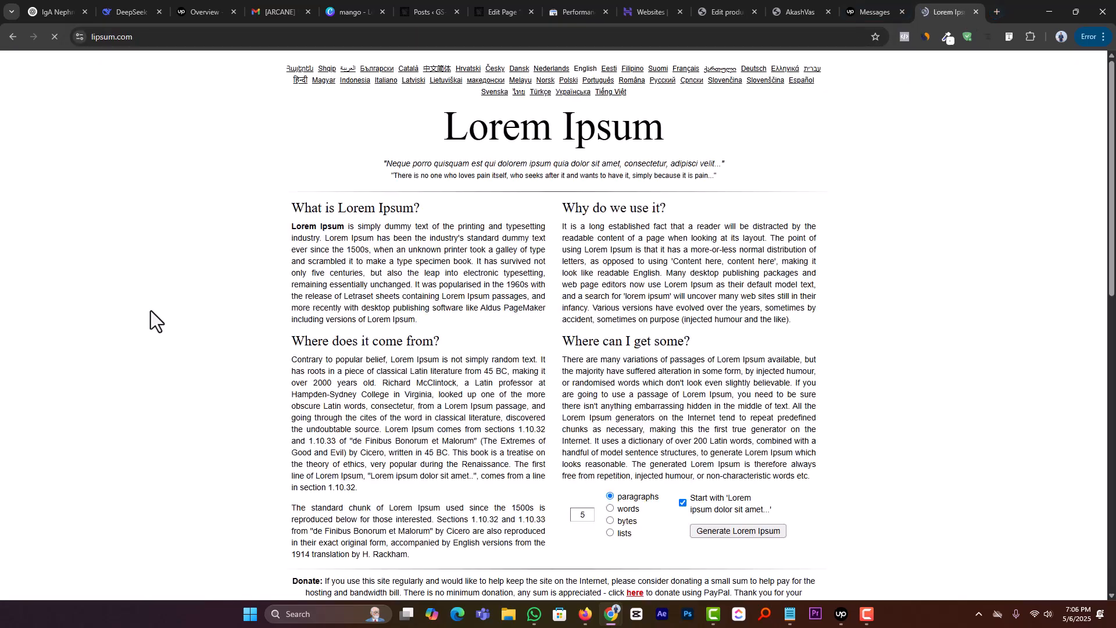
scroll(302, 347, down, 1)
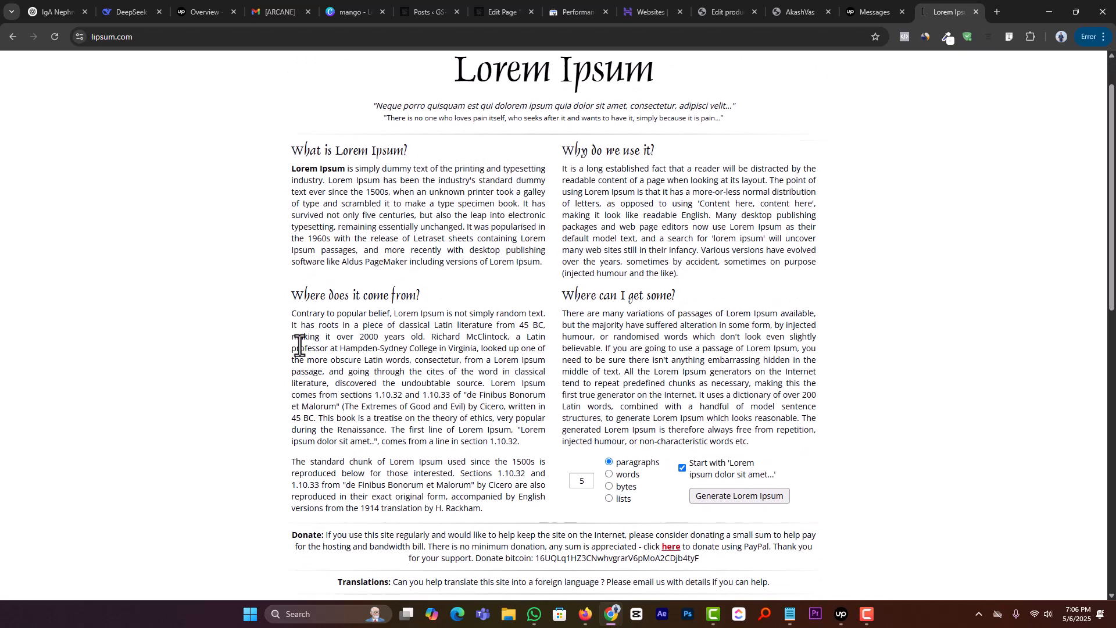
Step: Copy the lipsum.com text from "What is Lorem Ipsum?" through "Where does it come from?" and paste it into the Mango product's description in WordPress
drag(290, 169, 536, 439)
key(ctrl+c)
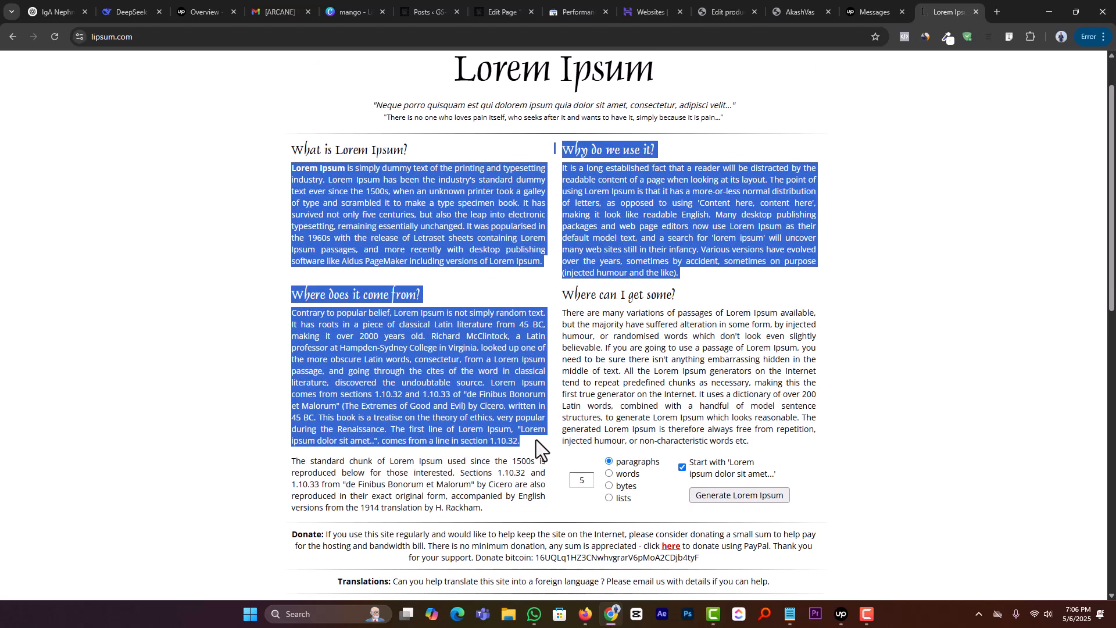
click(853, 2)
click(790, 2)
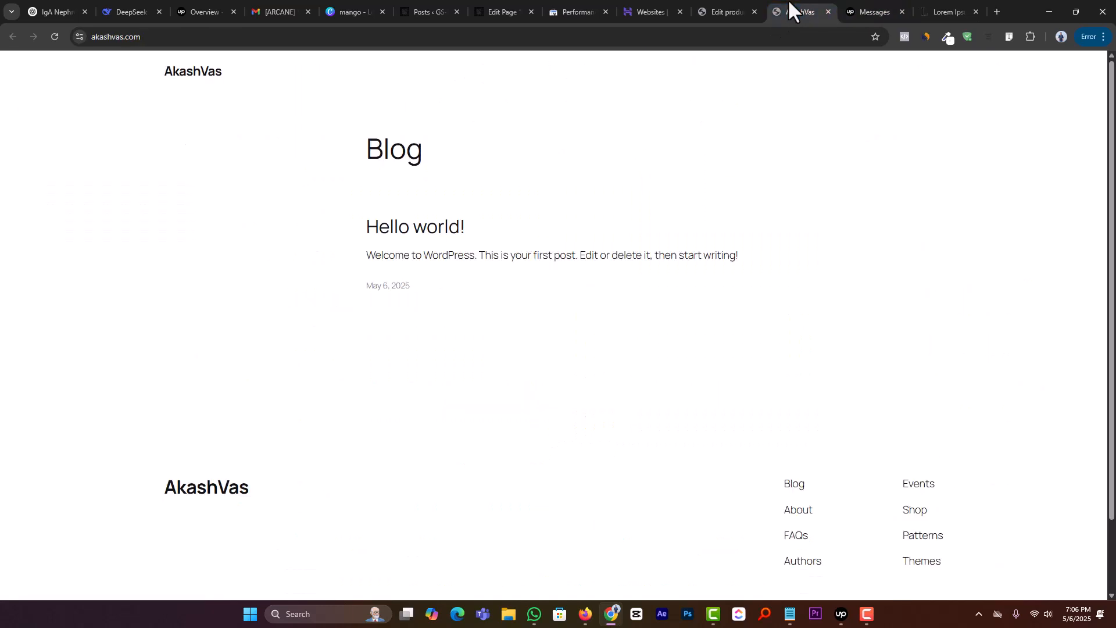
click(727, 6)
key(ctrl+v)
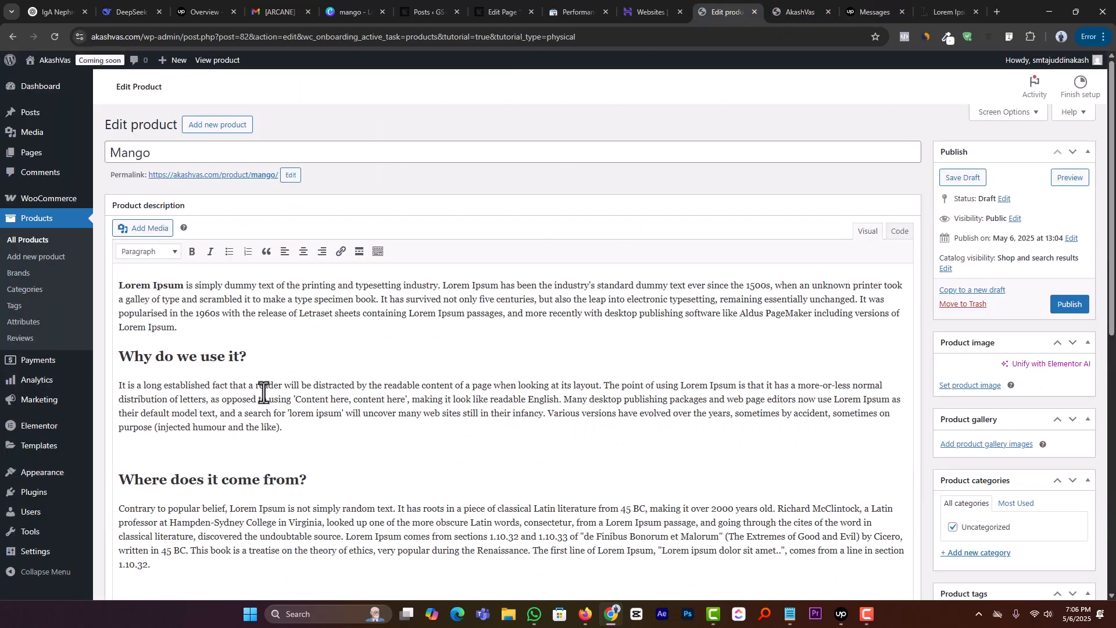
Step: Delete the headings "Why do we use it?" and "Where does it come from?" and their blank lines from the product description
drag(278, 357, 67, 359)
key(BackSpace)
key(BackSpace)
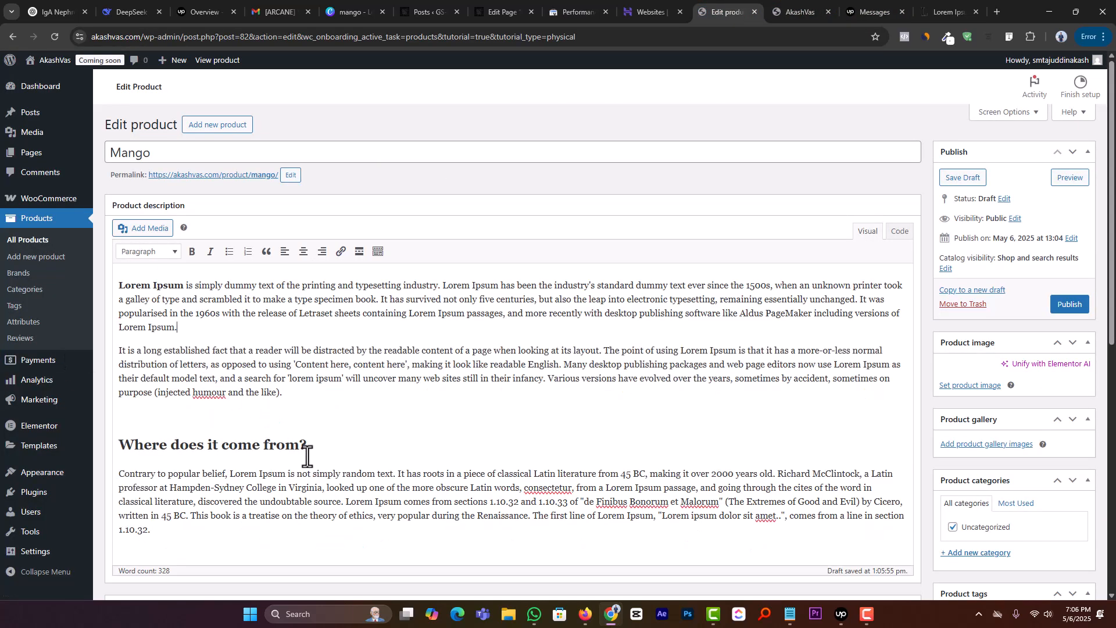
drag(320, 445, 77, 448)
key(BackSpace)
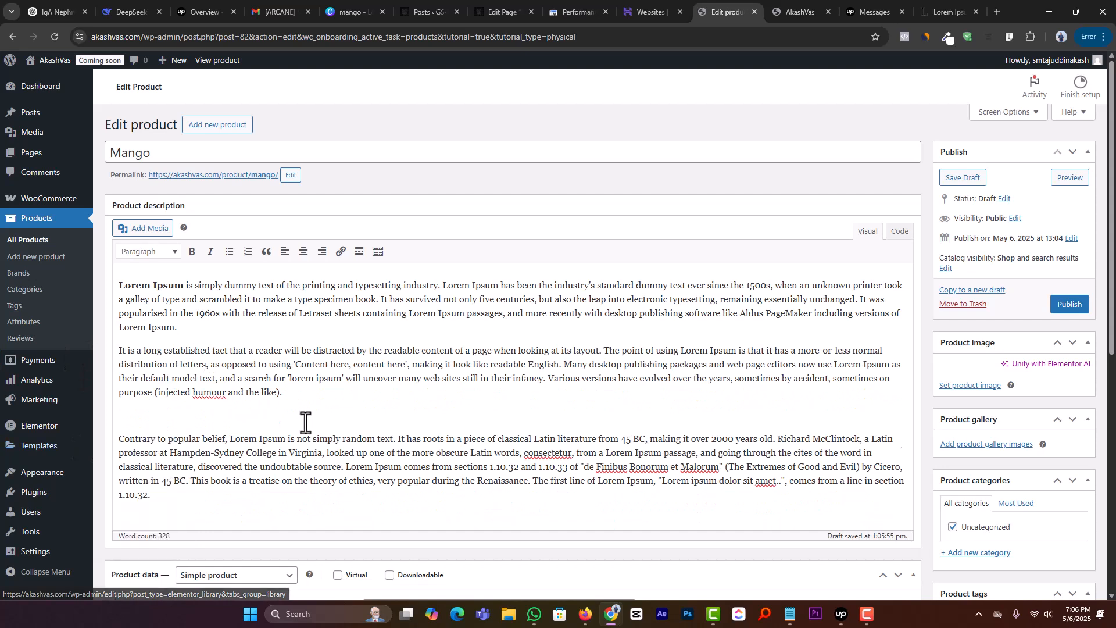
key(BackSpace)
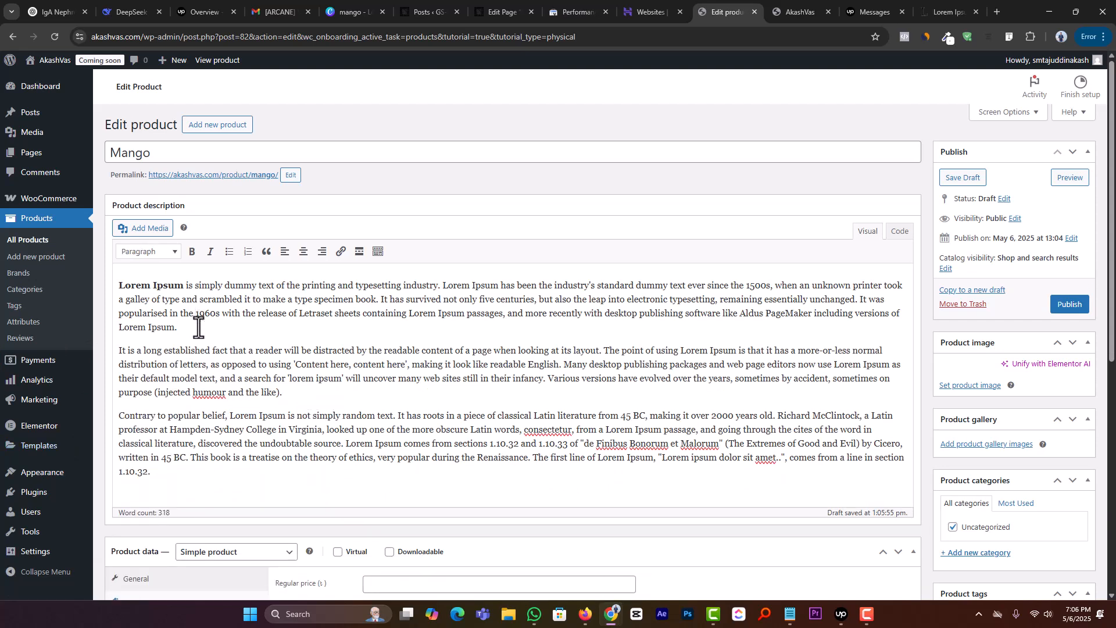
double_click(273, 457)
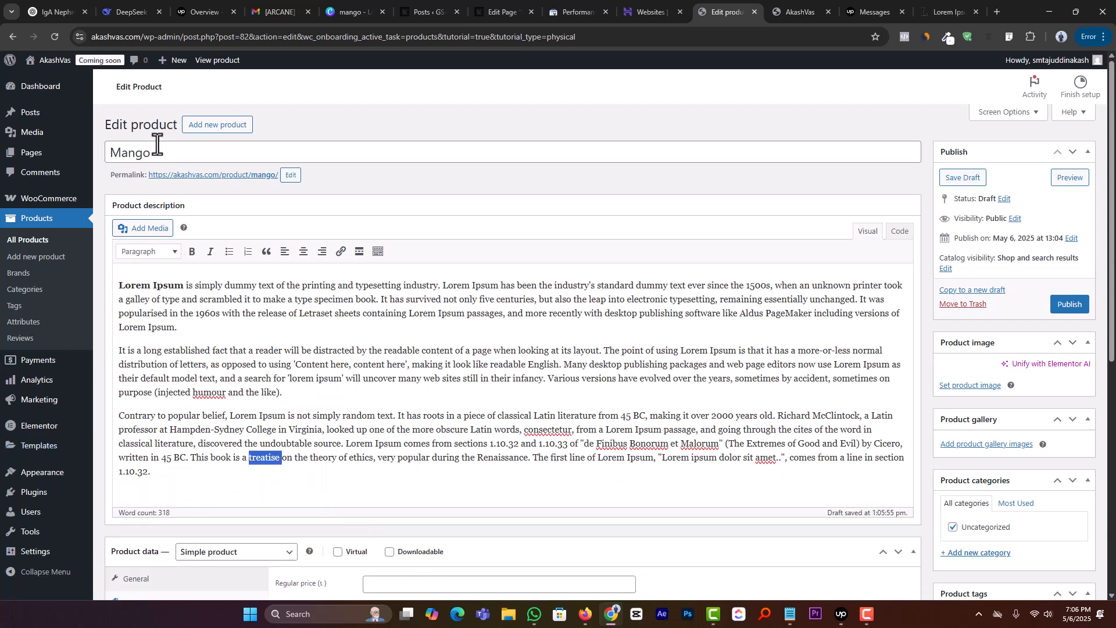
drag(155, 154, 112, 166)
Step: Open the product image uploader and check the Downloads folder for the mango picture
scroll(610, 372, down, 2)
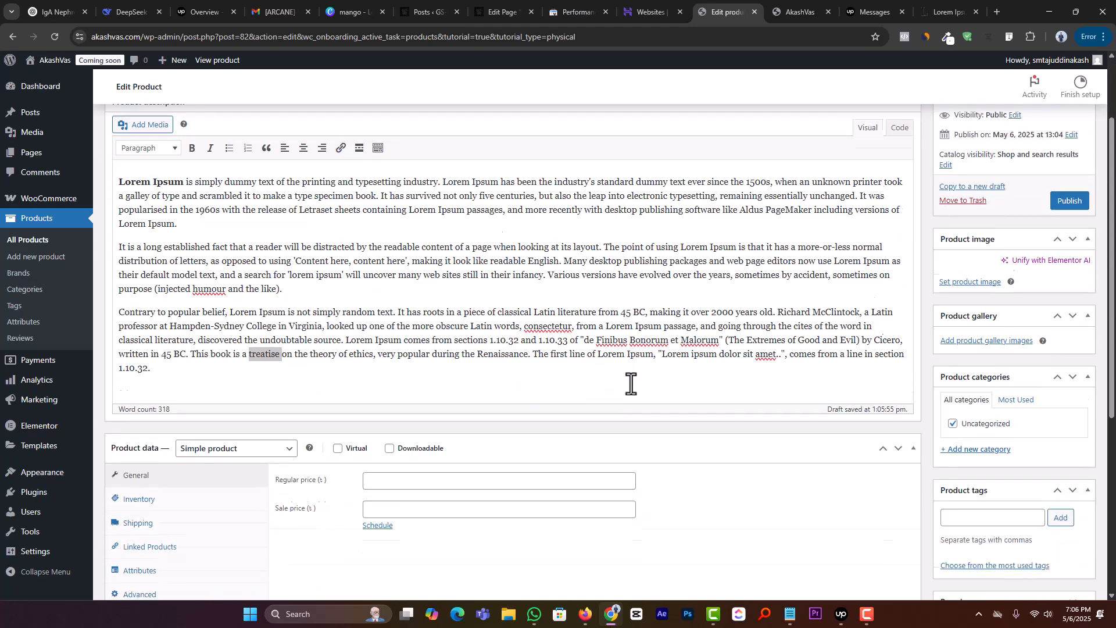
click(968, 269)
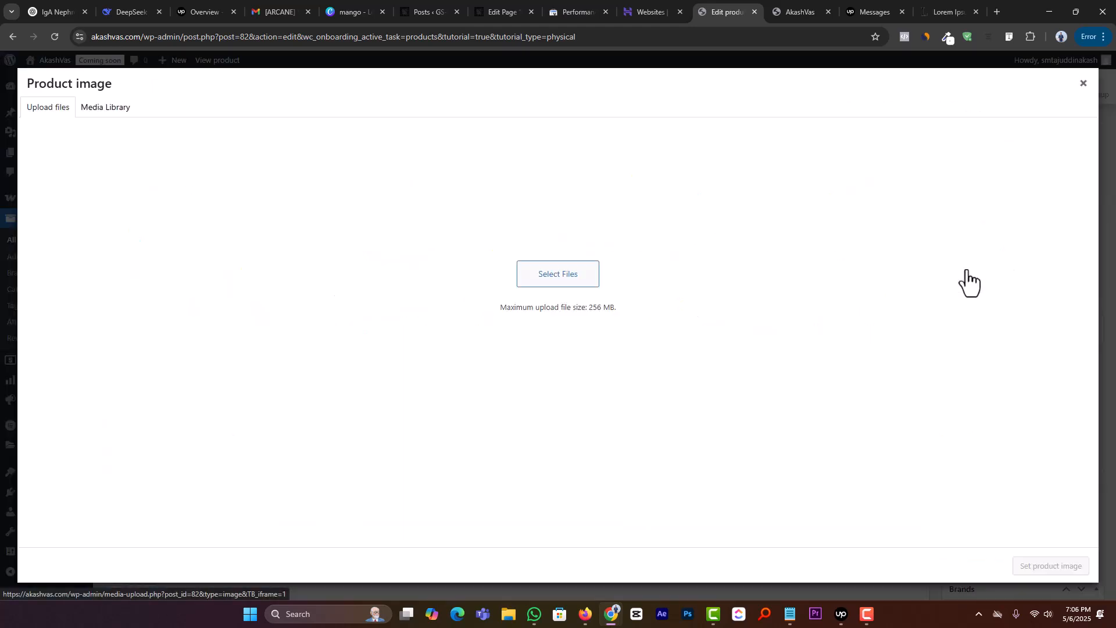
click(575, 320)
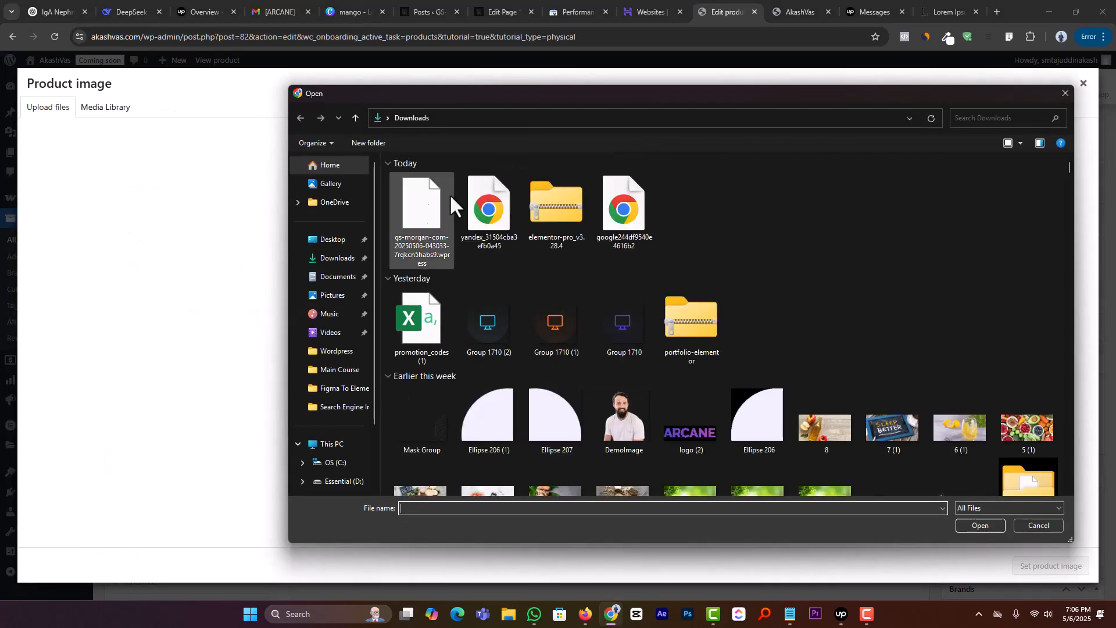
click(1041, 523)
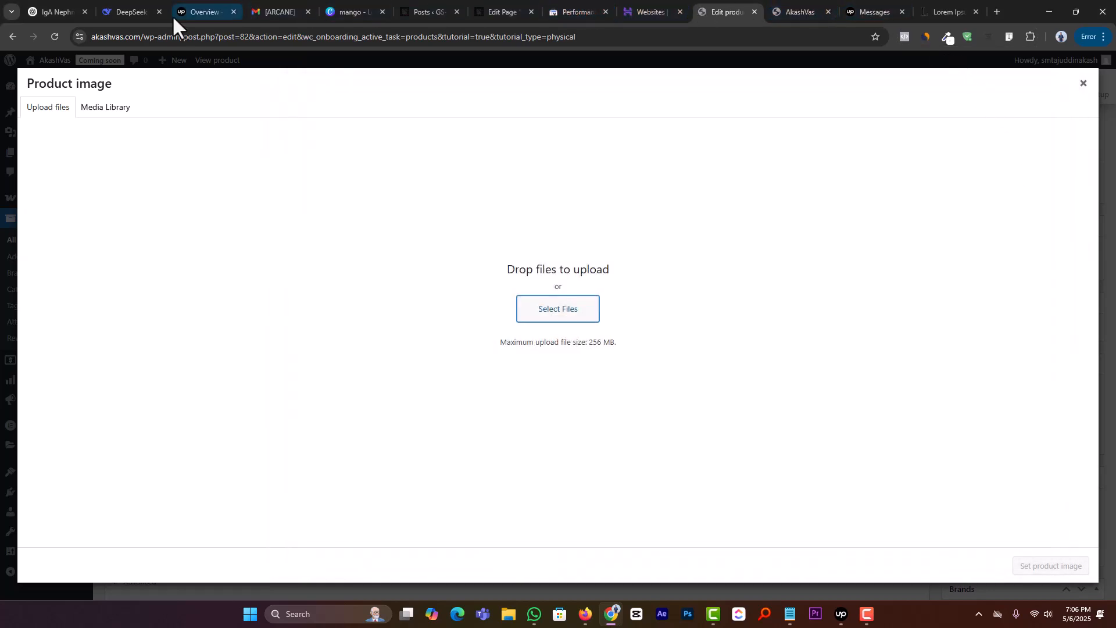
Step: Switch back to the Canva mango design, add the red mango photo with leaves, and shrink it to about 65 by 81
click(337, 11)
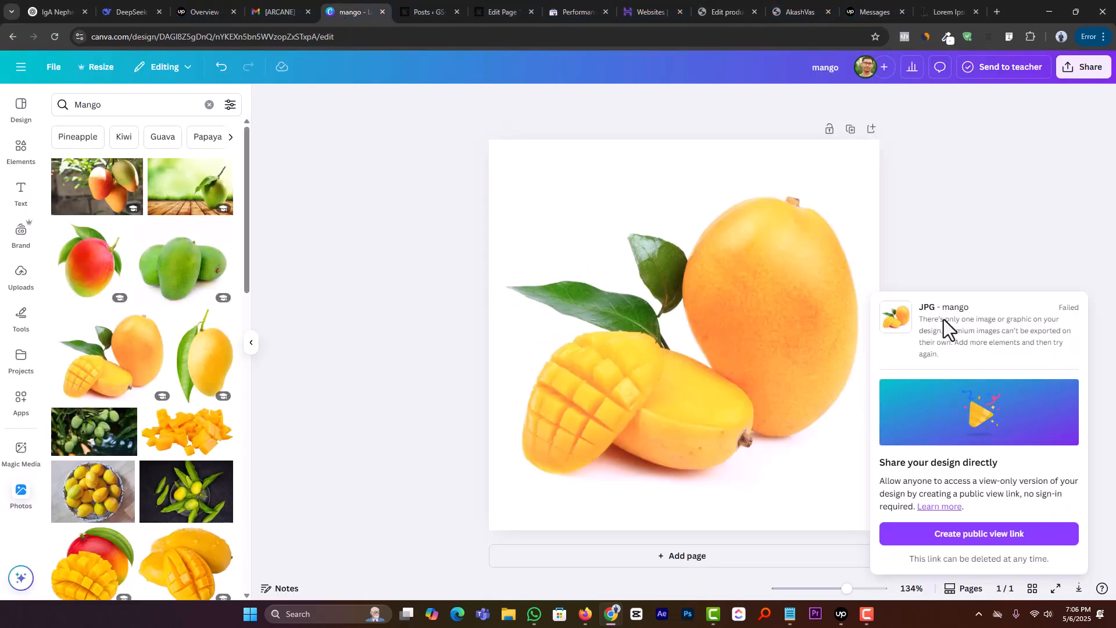
click(974, 259)
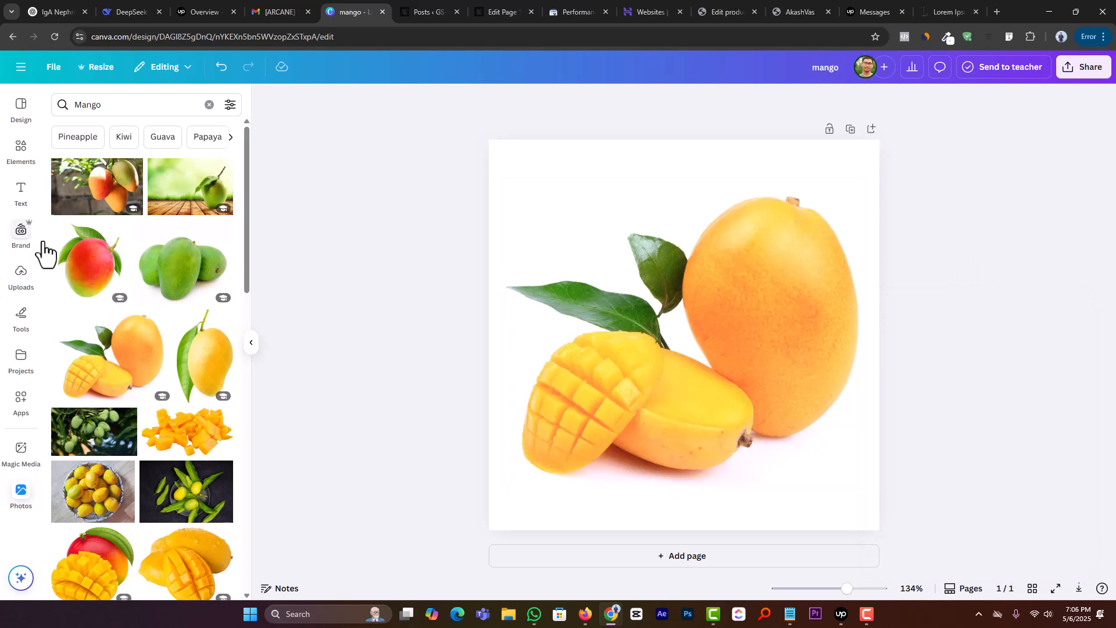
click(90, 285)
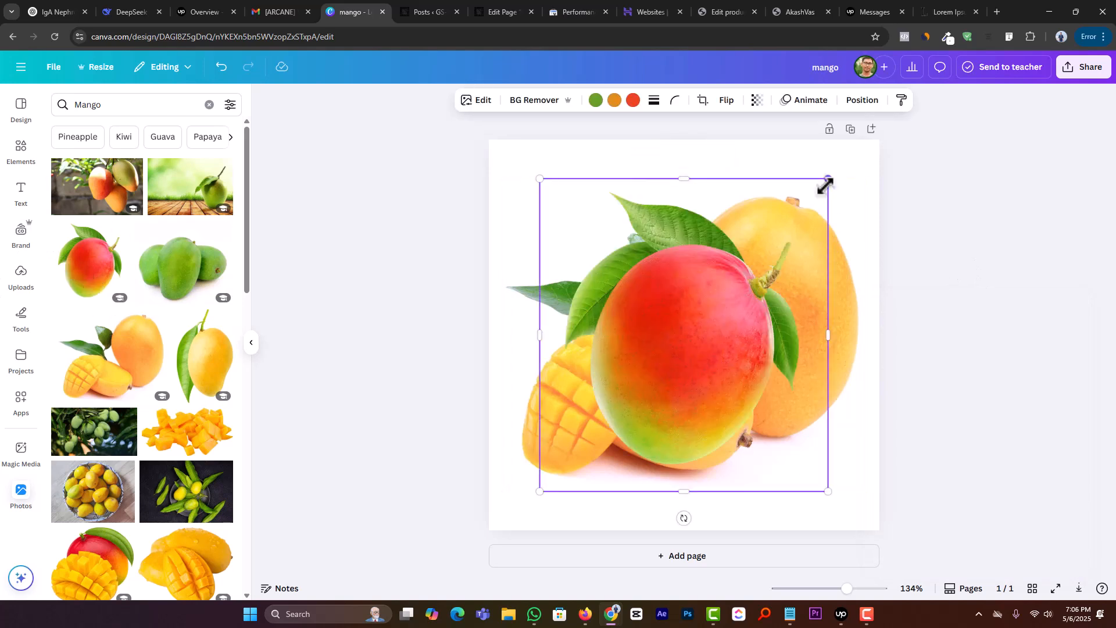
drag(825, 186, 740, 268)
drag(670, 309, 757, 291)
drag(830, 243, 751, 319)
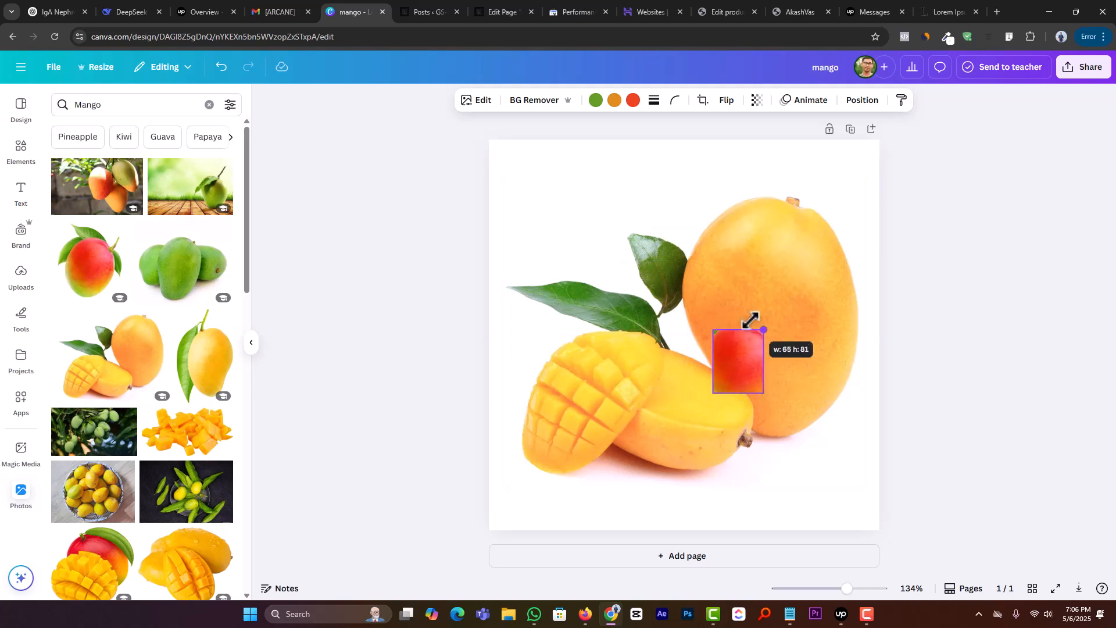
Step: Move the small red mango photo over the large whole mango and send it behind that image
drag(735, 370, 765, 316)
right_click(765, 314)
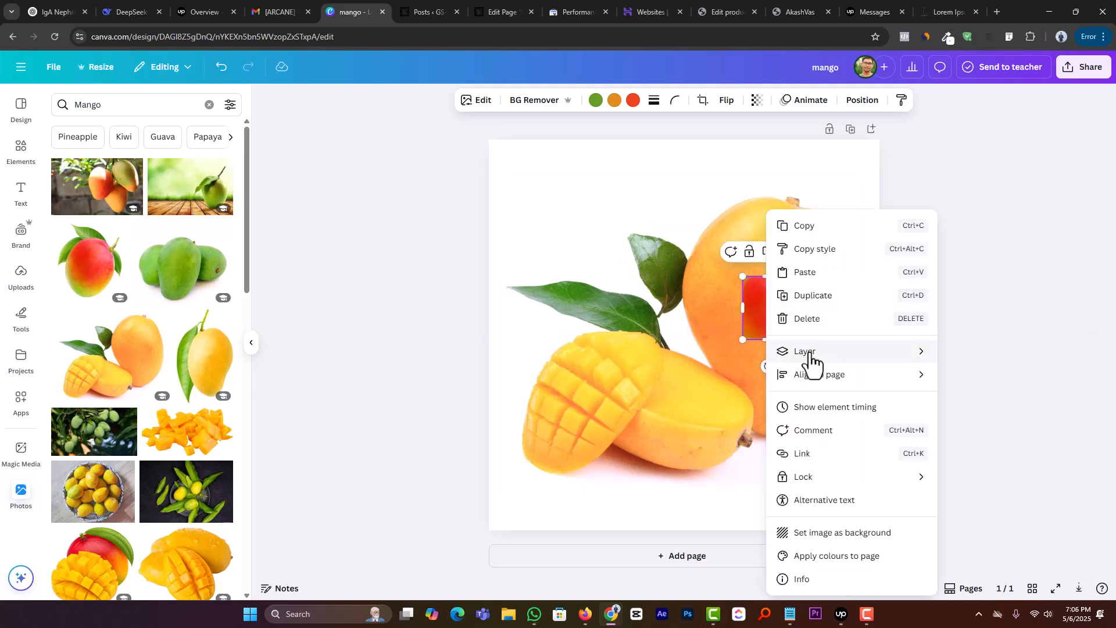
click(972, 418)
Step: Download the mango design as a JPG at size 1 and quality 80
click(1079, 74)
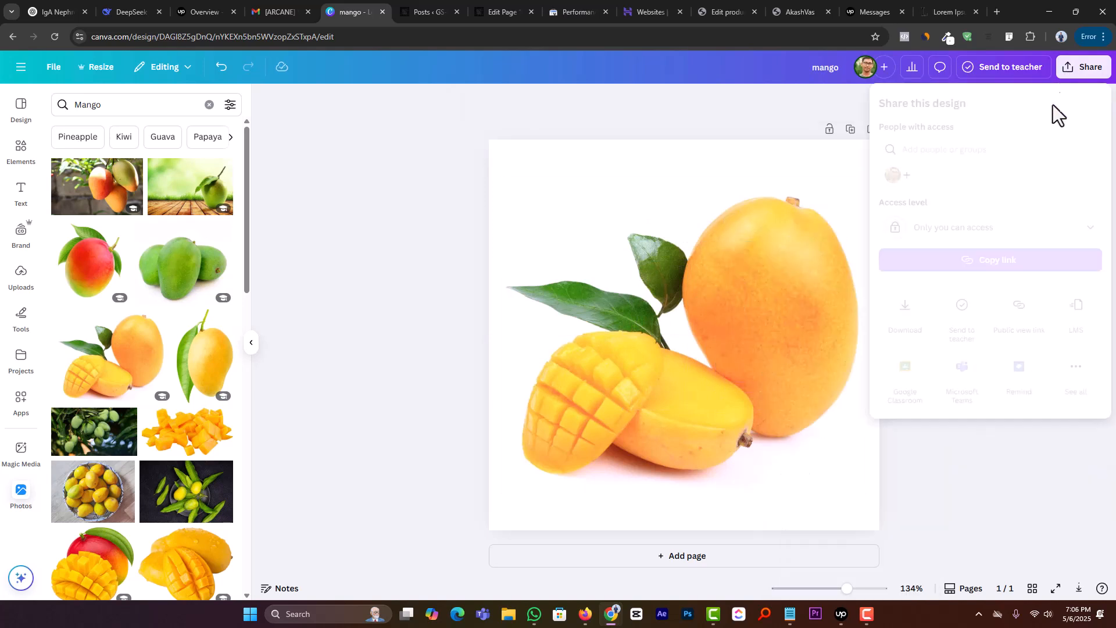
click(907, 314)
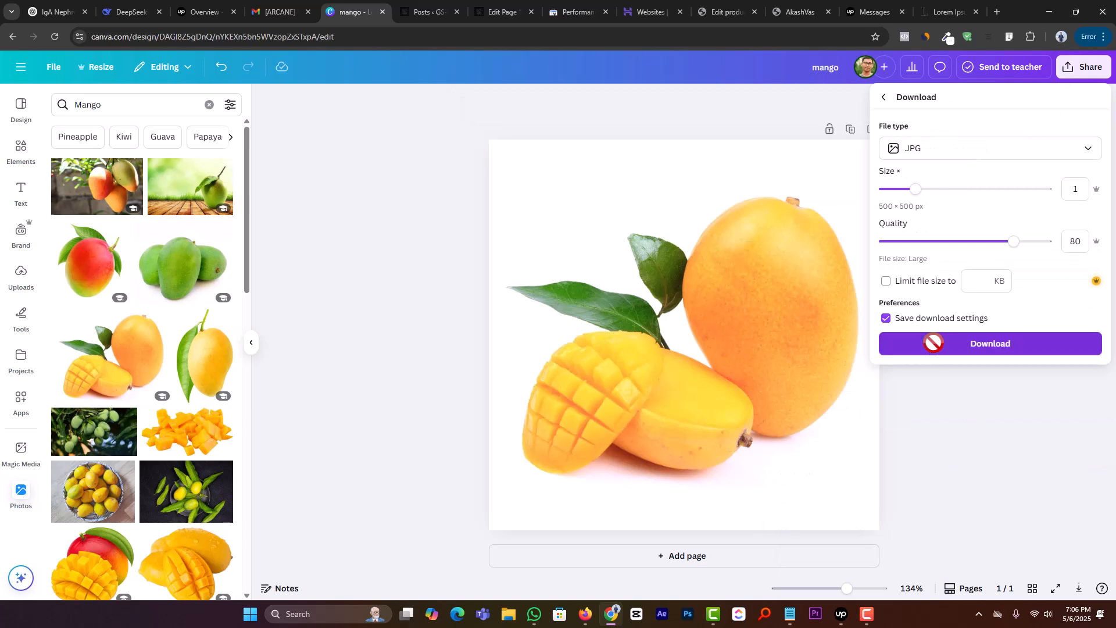
click(934, 343)
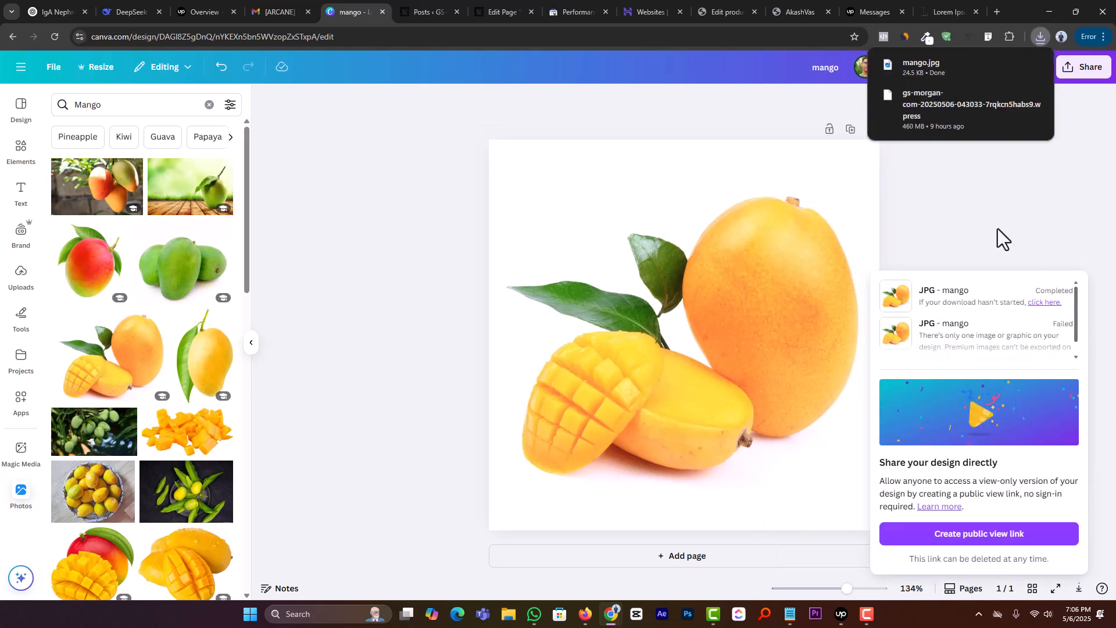
Step: Return to the WordPress product editor, upload mango.jpg from Downloads, and set it as the product image
click(736, 11)
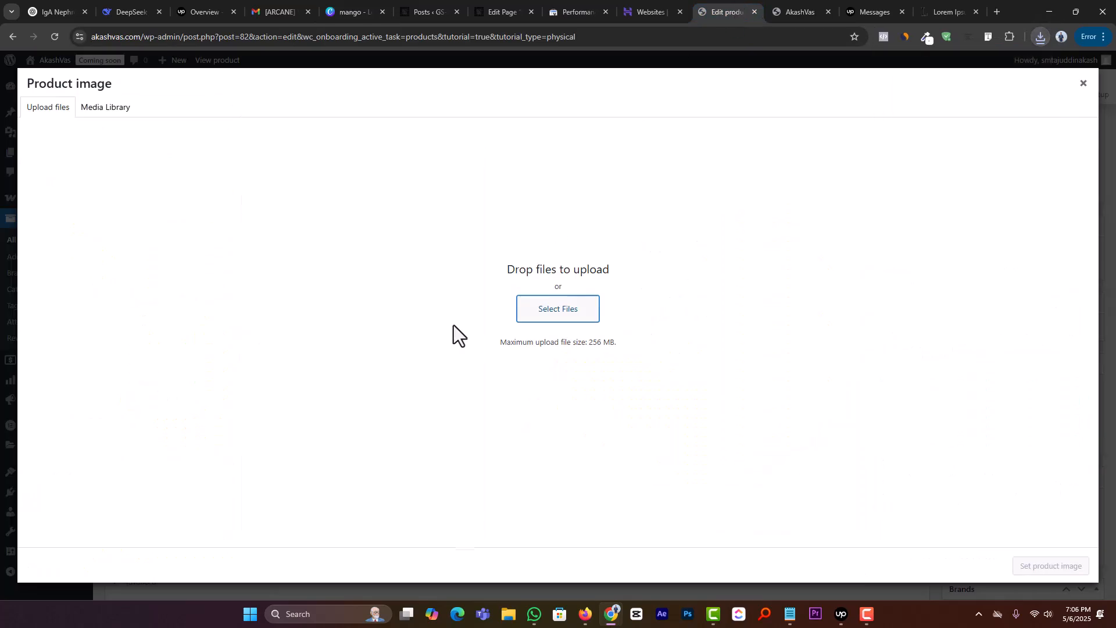
click(574, 314)
double_click(423, 208)
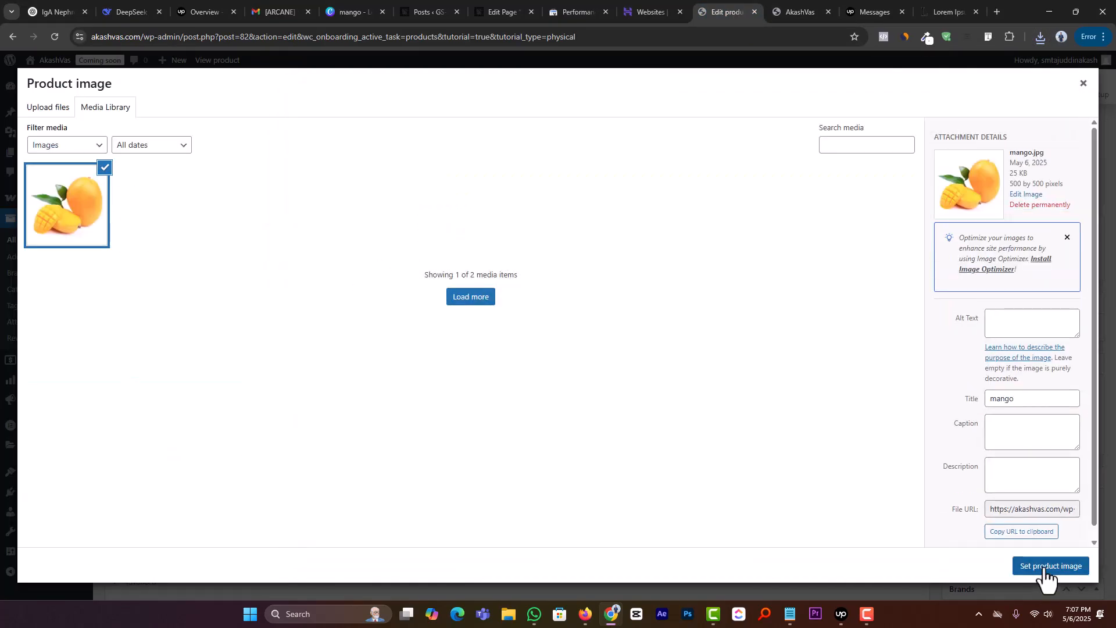
click(1044, 567)
Step: Remove the product from the Uncategorized category and add a new product category named Fruits
scroll(1036, 352, down, 2)
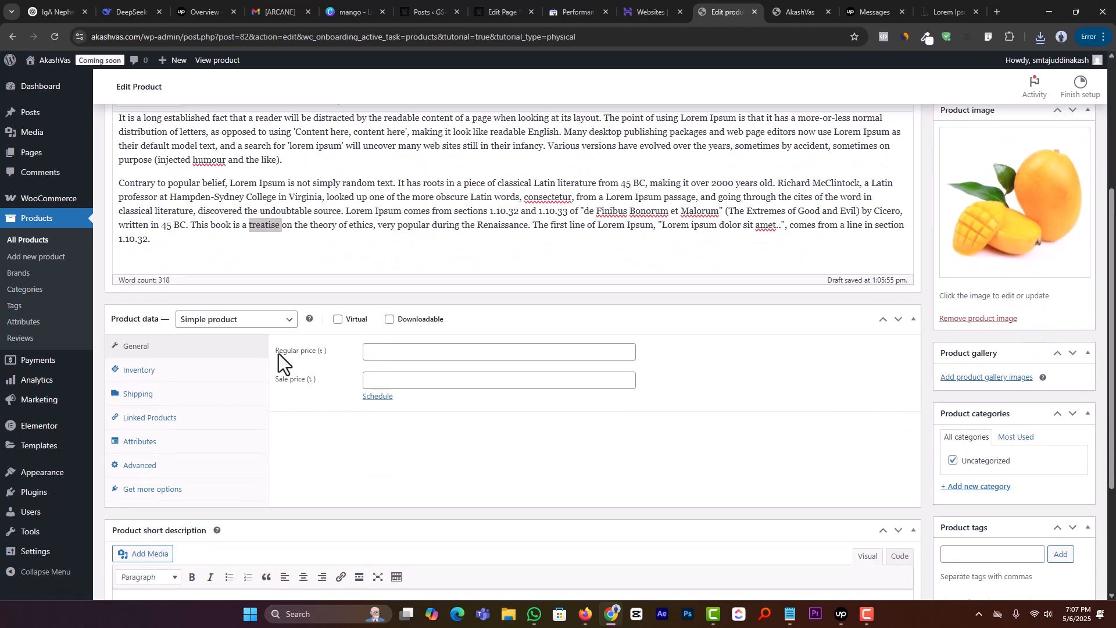
click(953, 461)
click(969, 486)
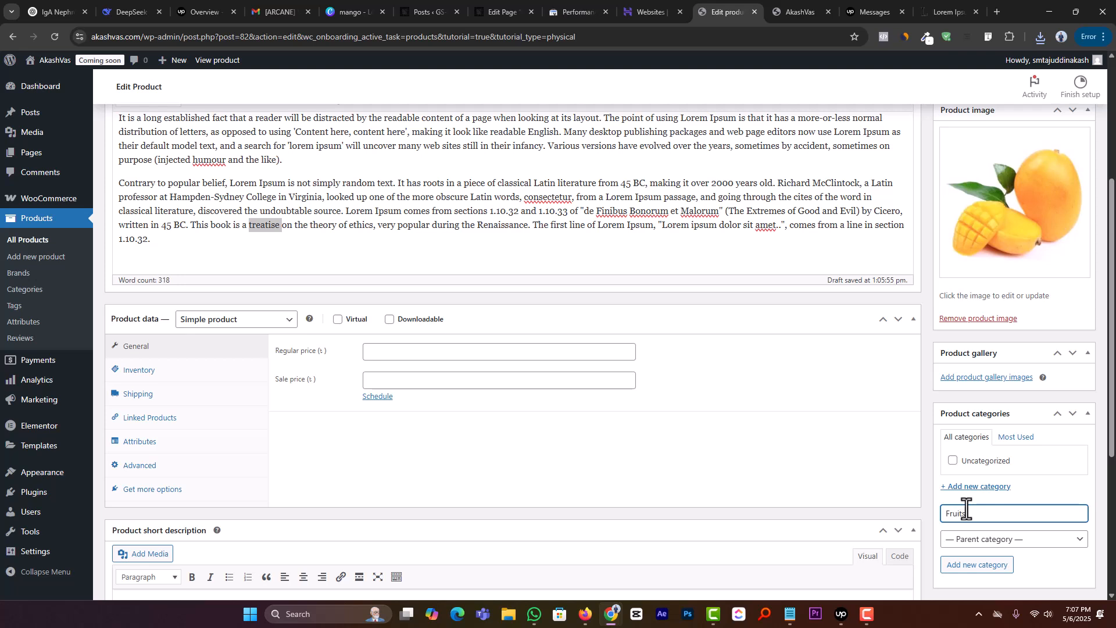
click(982, 569)
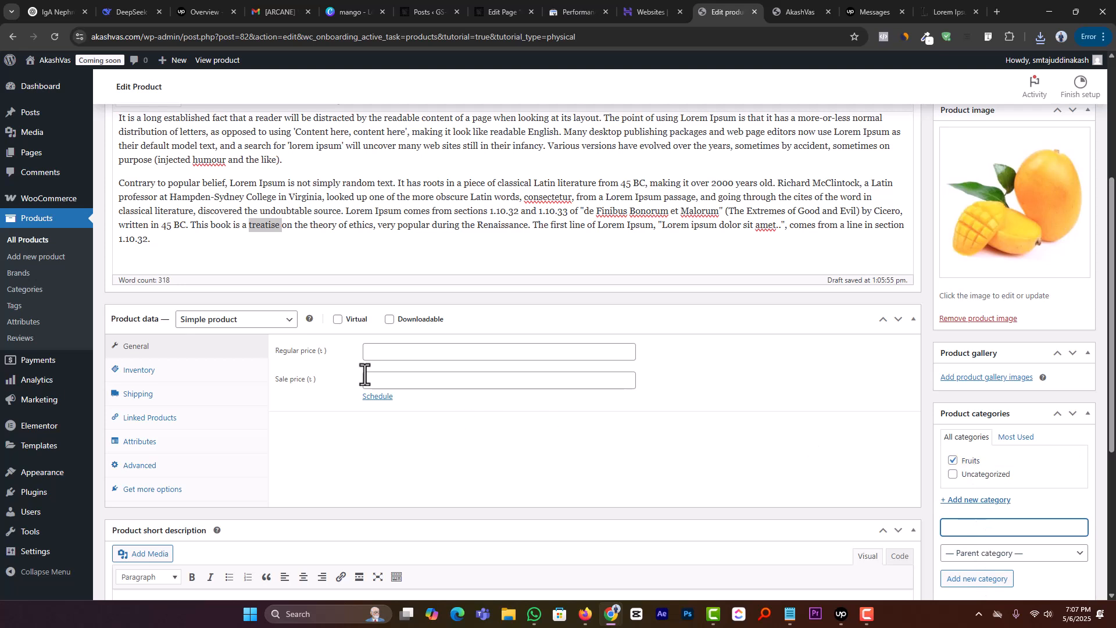
Step: Set the product's regular price to 500 and its sale price to 400
click(430, 352)
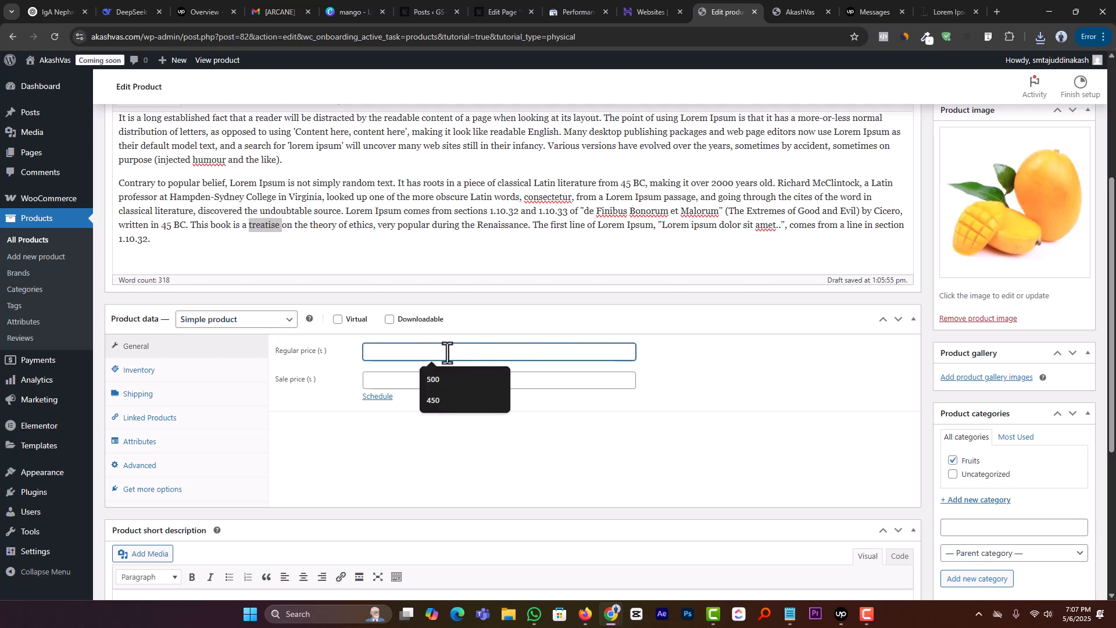
text(500)
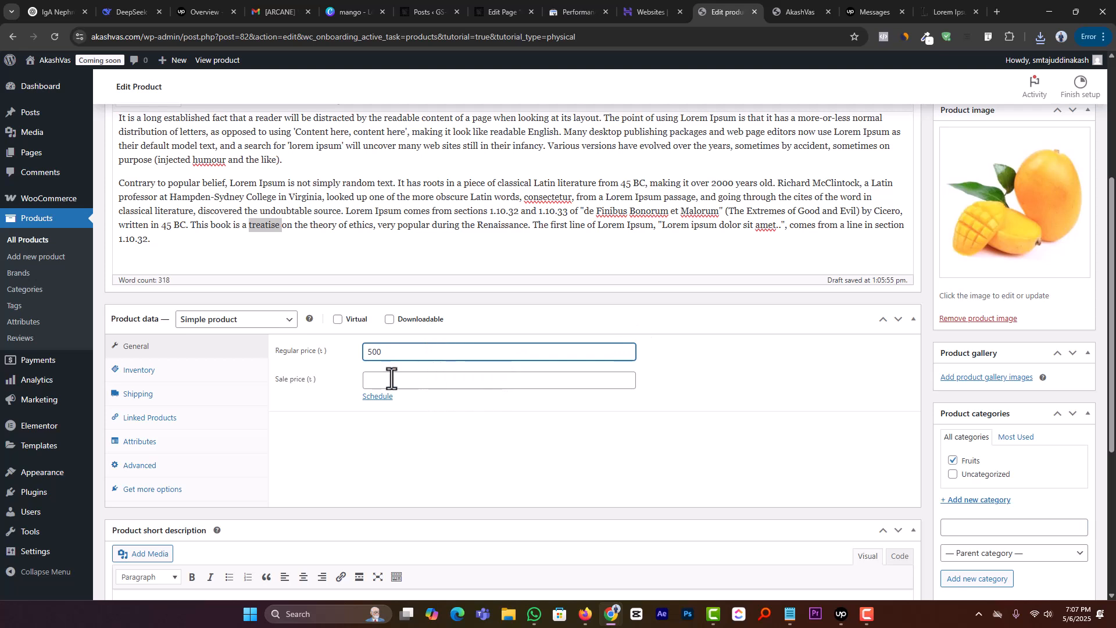
click(415, 449)
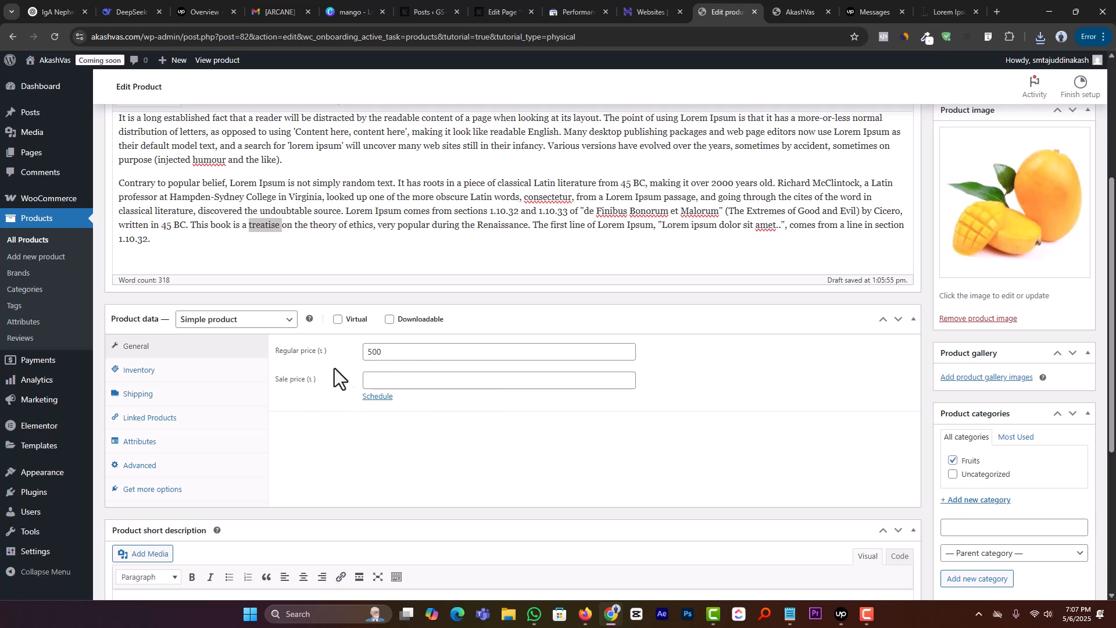
drag(391, 357, 366, 356)
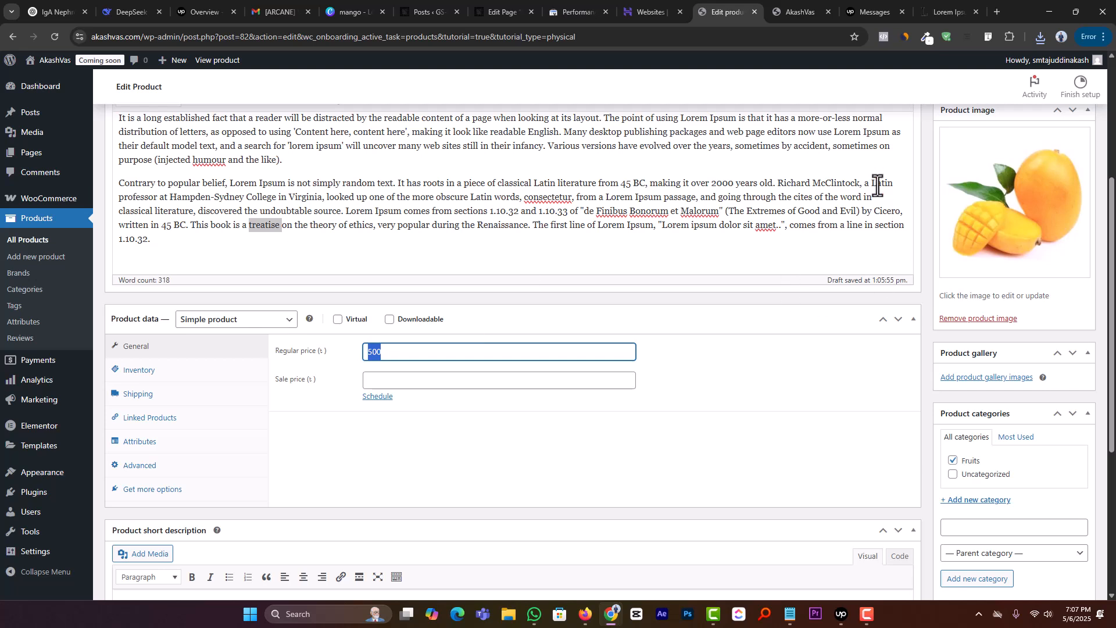
click(383, 379)
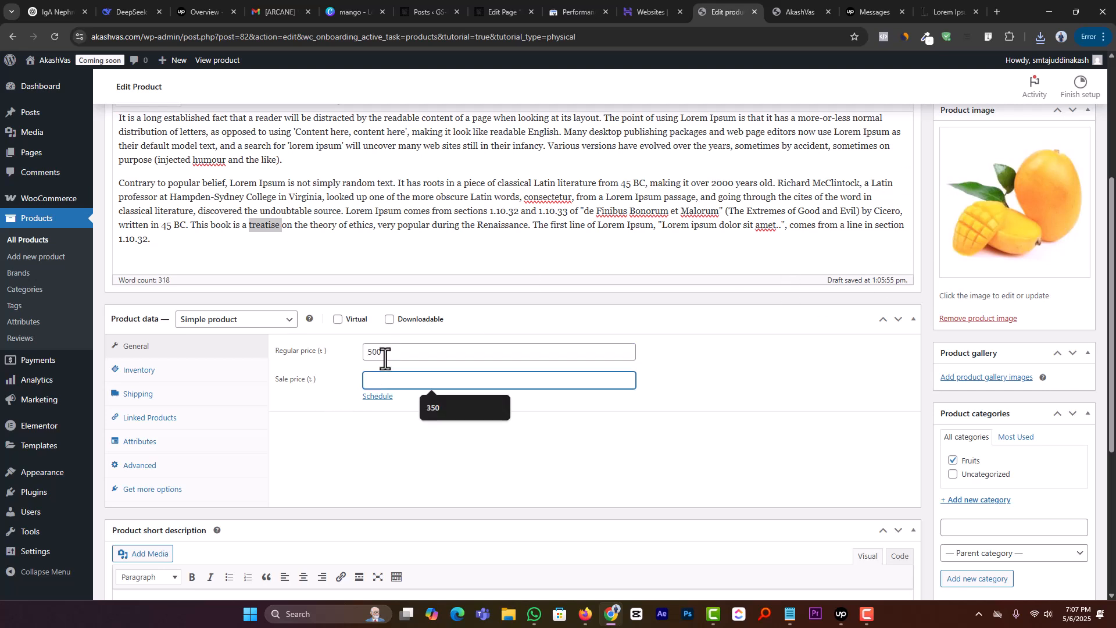
text(400)
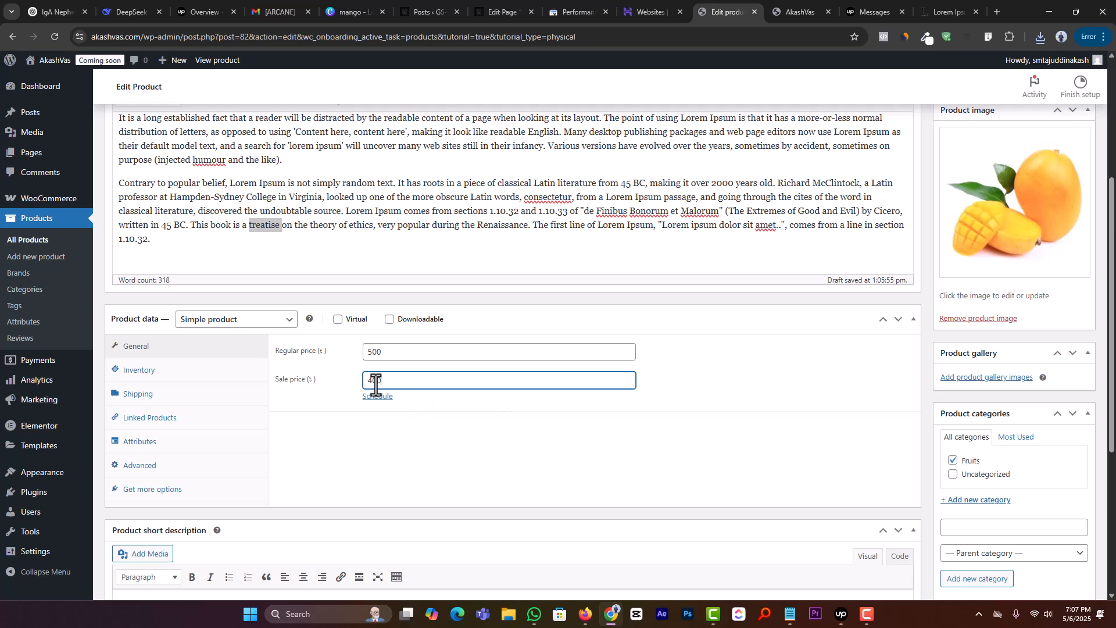
click(398, 351)
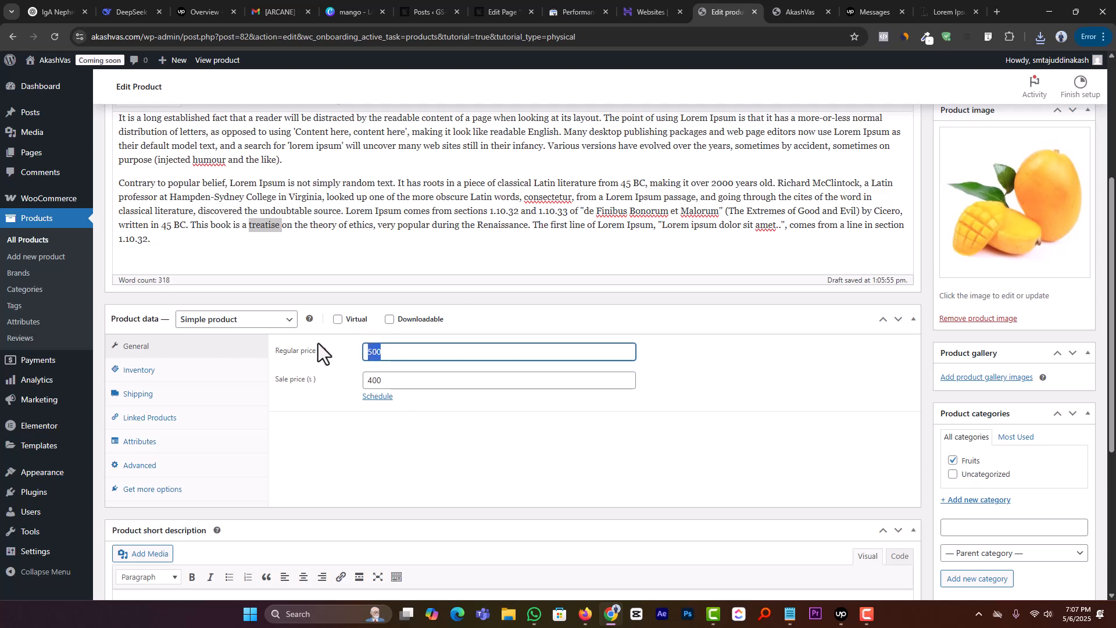
click(424, 382)
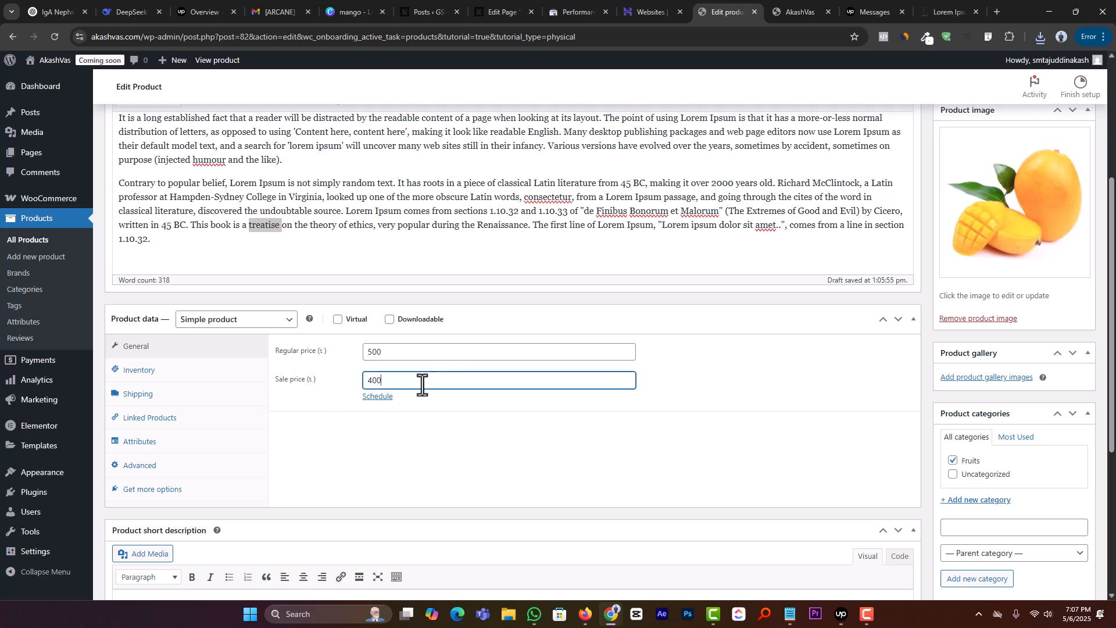
key(ctrl+a)
Step: Copy the first Lorem Ipsum paragraph of the product description into the product short description
scroll(399, 373, down, 3)
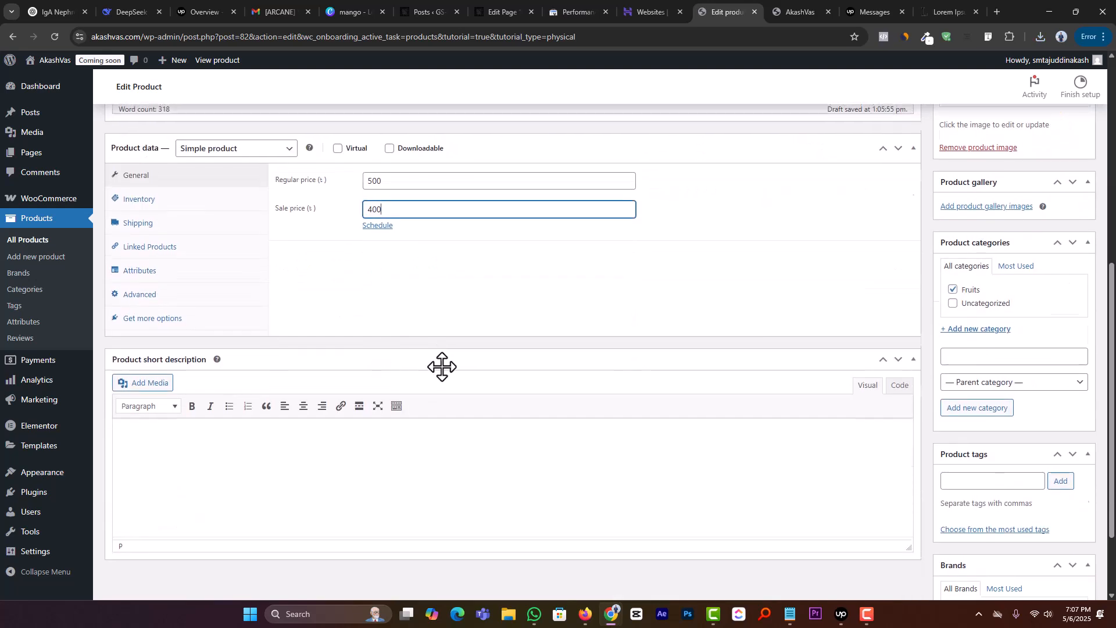
scroll(431, 358, up, 6)
drag(189, 265, 113, 231)
key(ctrl+c)
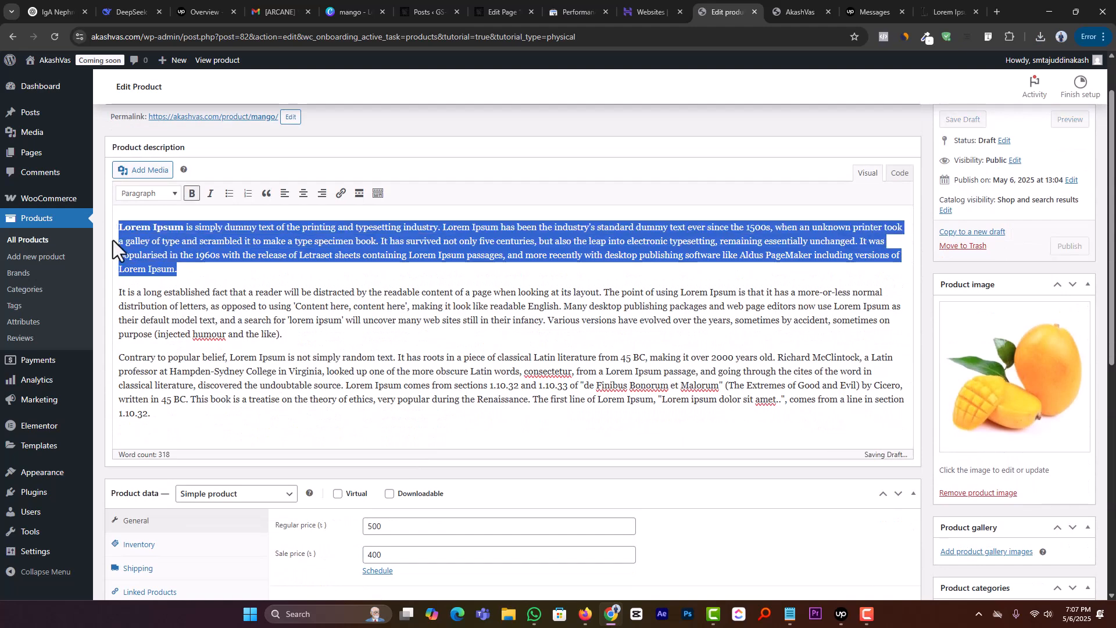
scroll(192, 320, down, 8)
click(183, 338)
key(ctrl+v)
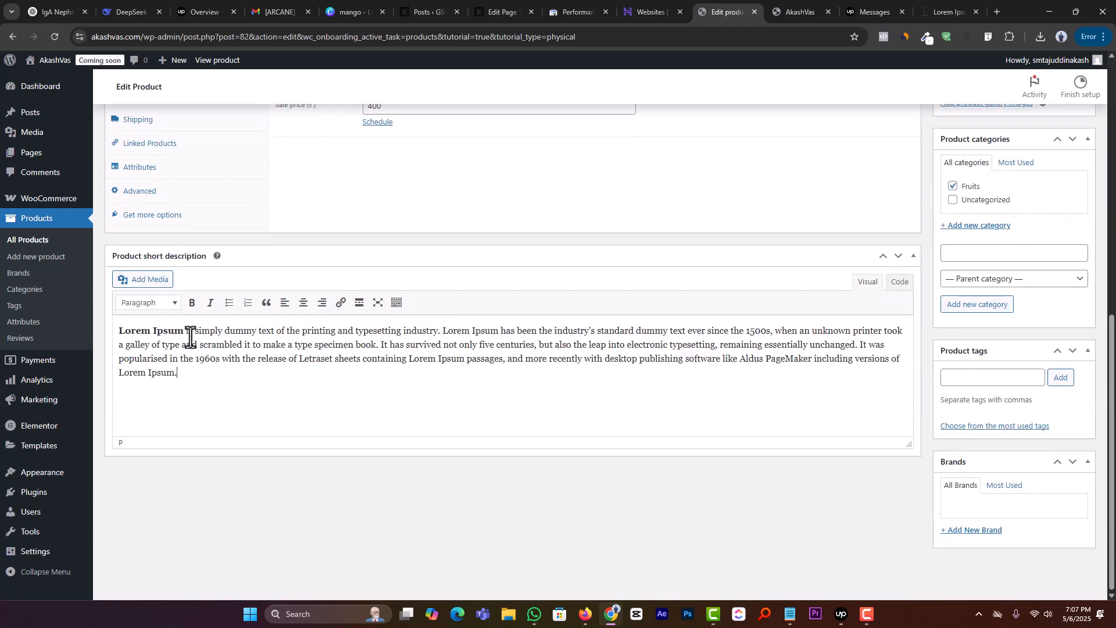
Step: Add the product tags Mago and Fruits to the product
click(1008, 380)
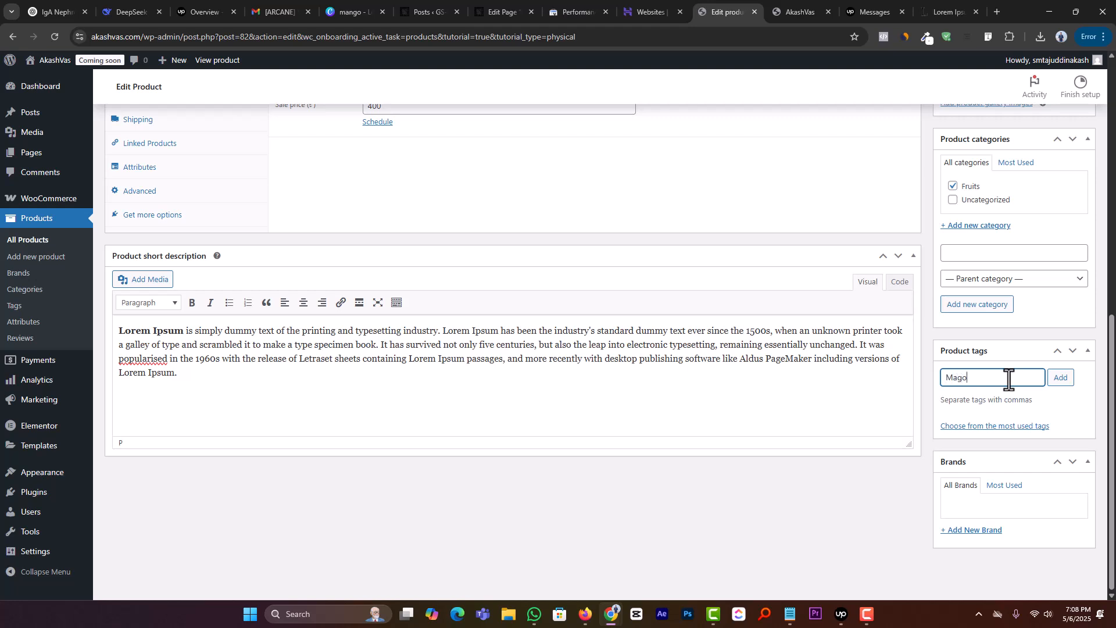
text(Mago.)
key(BackSpace)
click(863, 611)
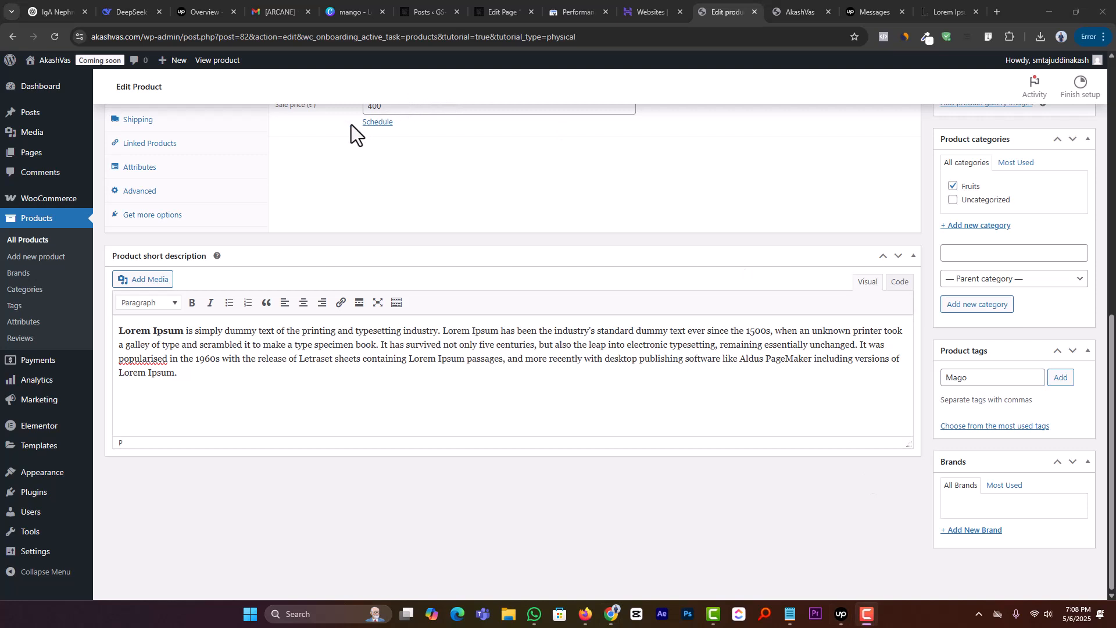
click(1004, 377)
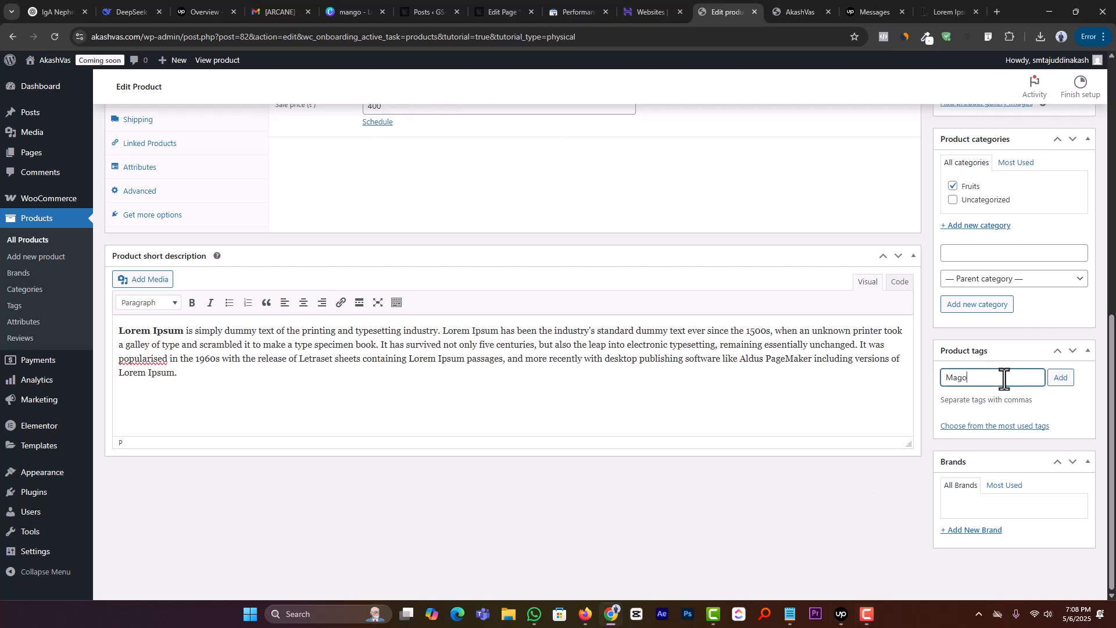
click(1057, 382)
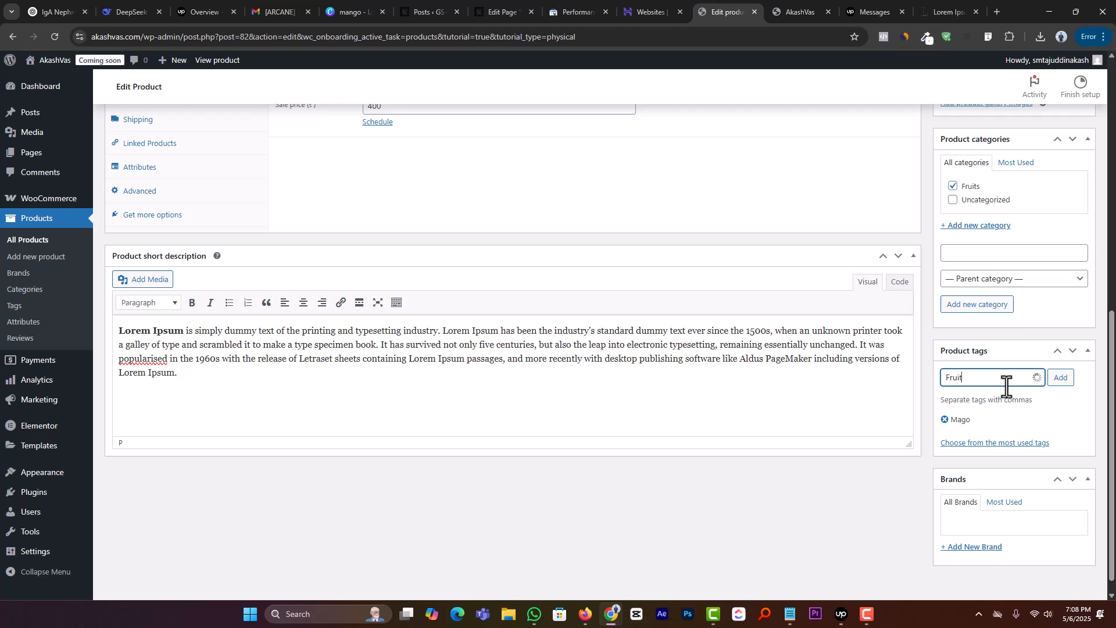
text(s)
click(1060, 379)
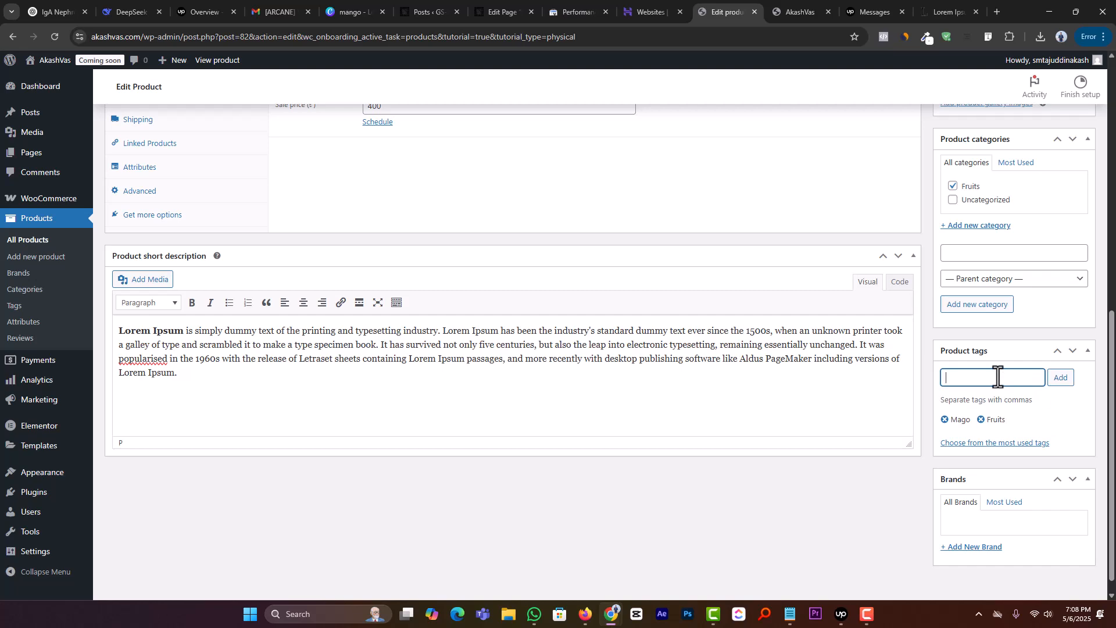
Step: Keep the product type as Simple product and publish the Mango product
scroll(692, 384, up, 3)
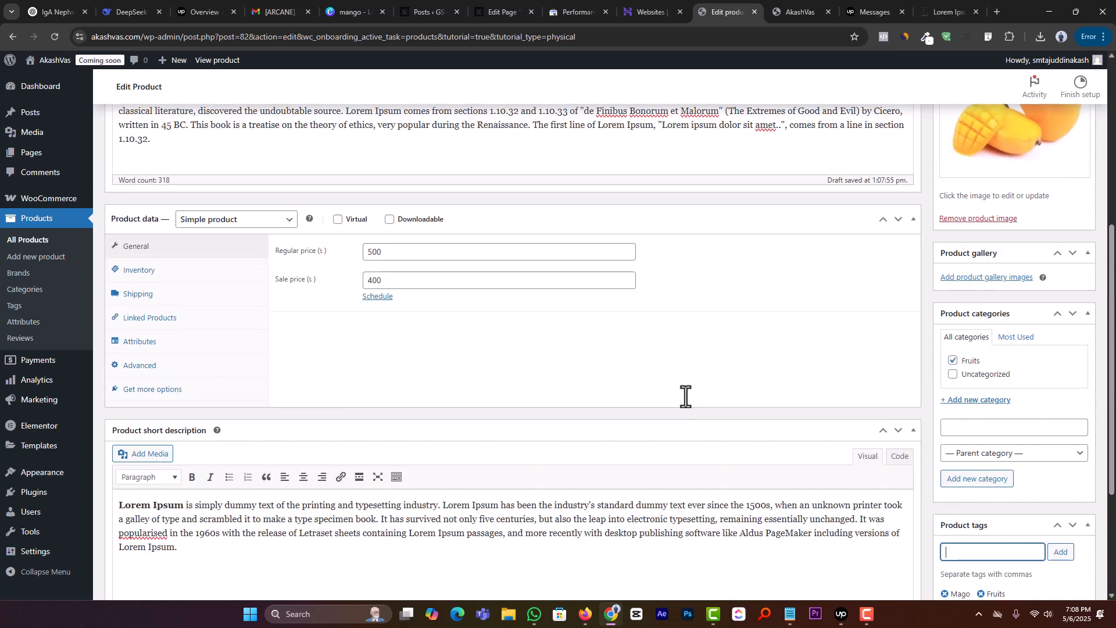
scroll(733, 407, down, 3)
scroll(1011, 448, up, 2)
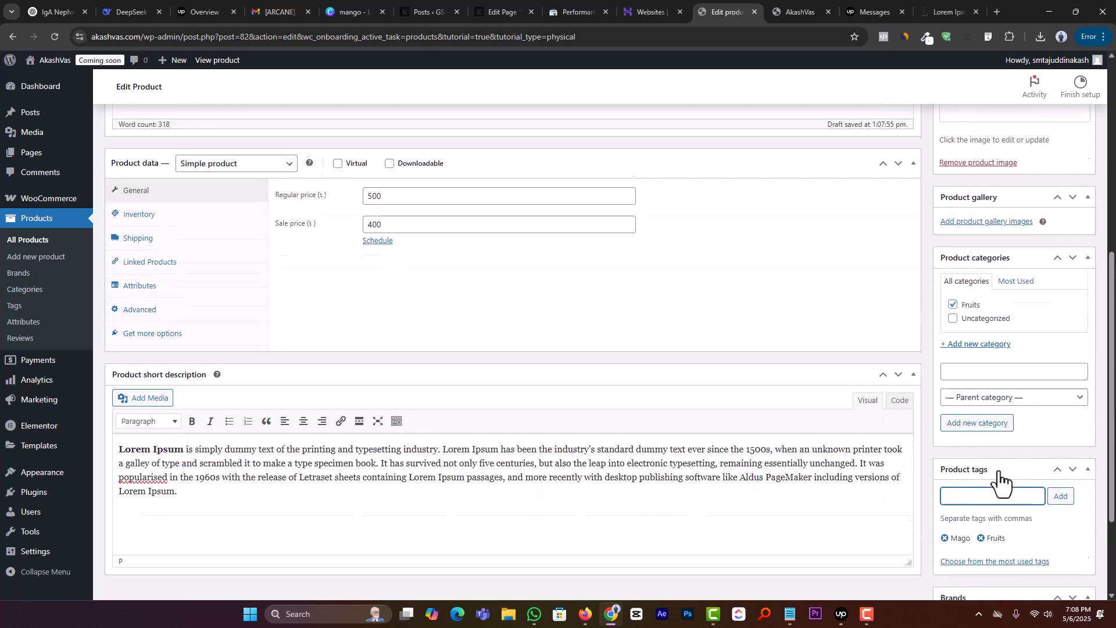
scroll(779, 444, down, 1)
scroll(647, 410, up, 3)
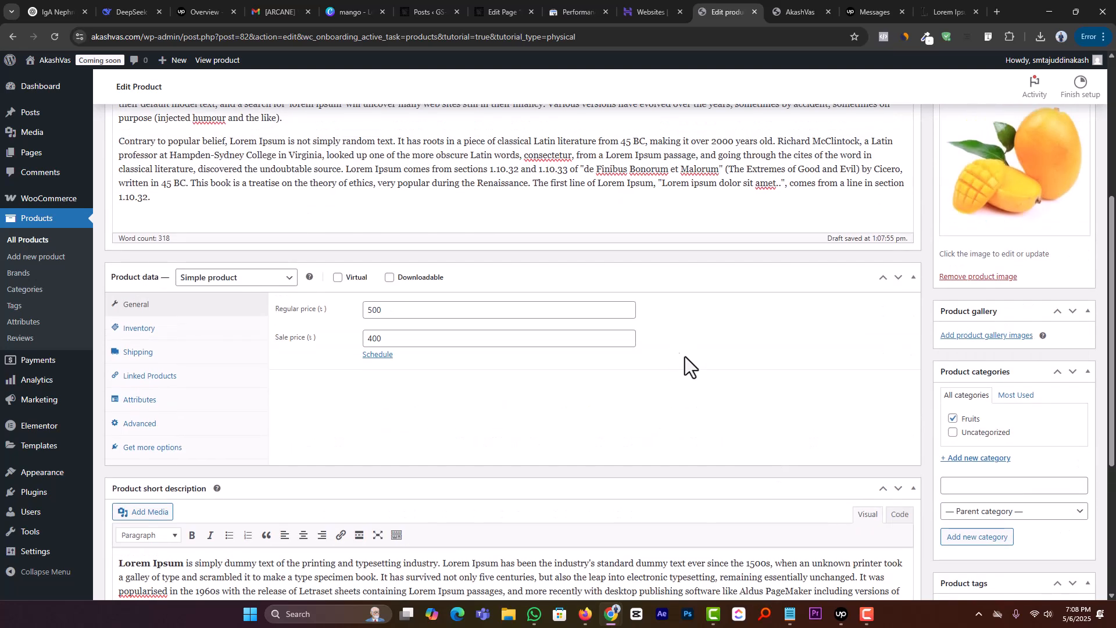
click(266, 279)
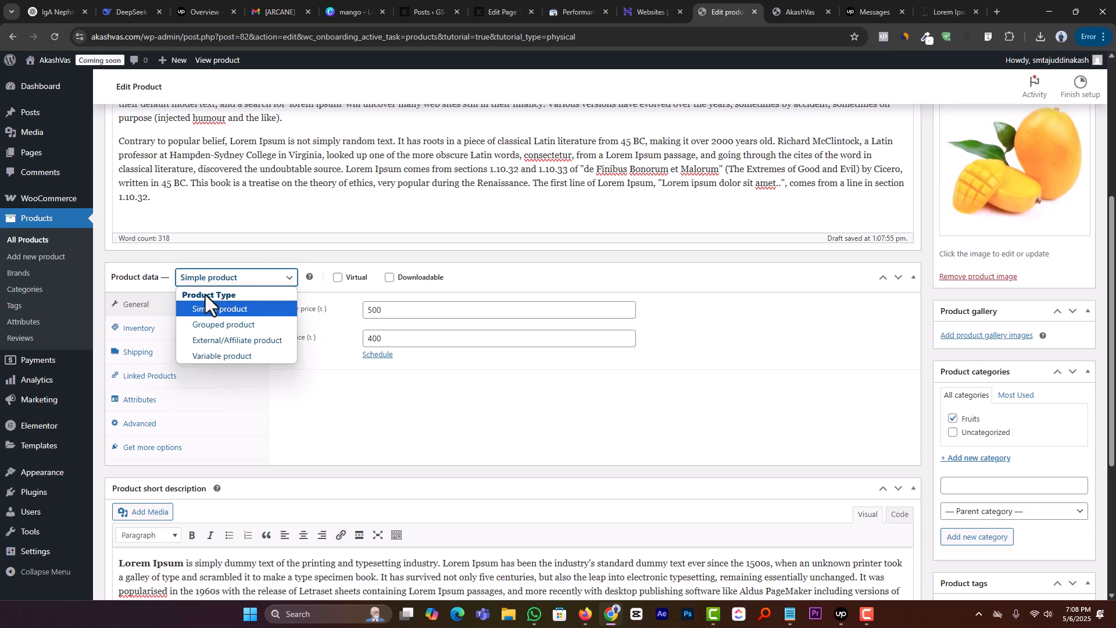
click(232, 309)
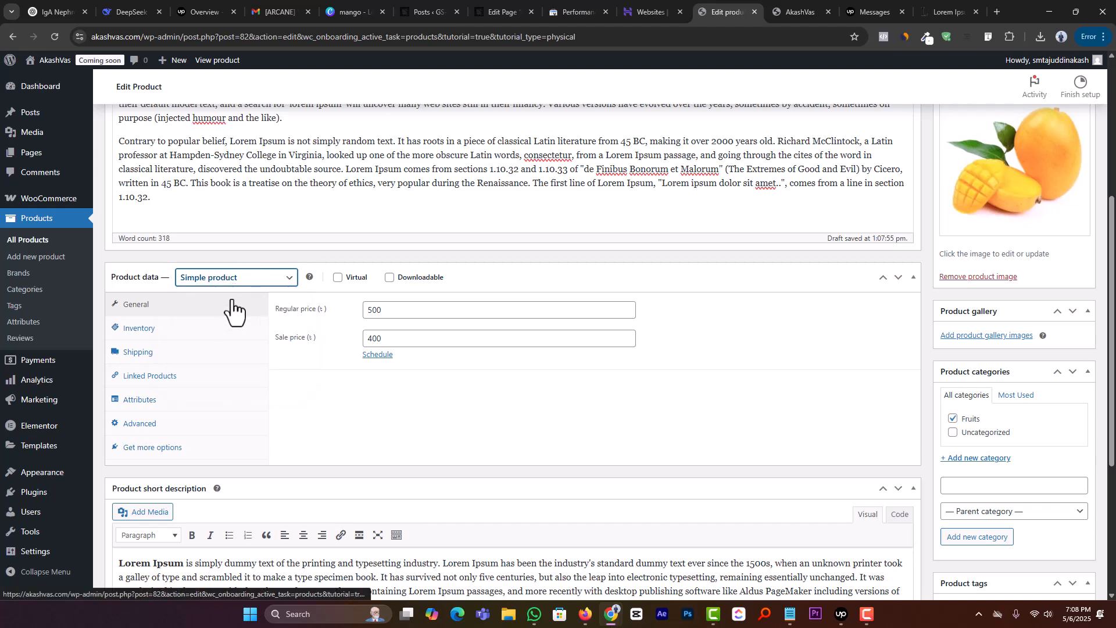
scroll(741, 407, up, 5)
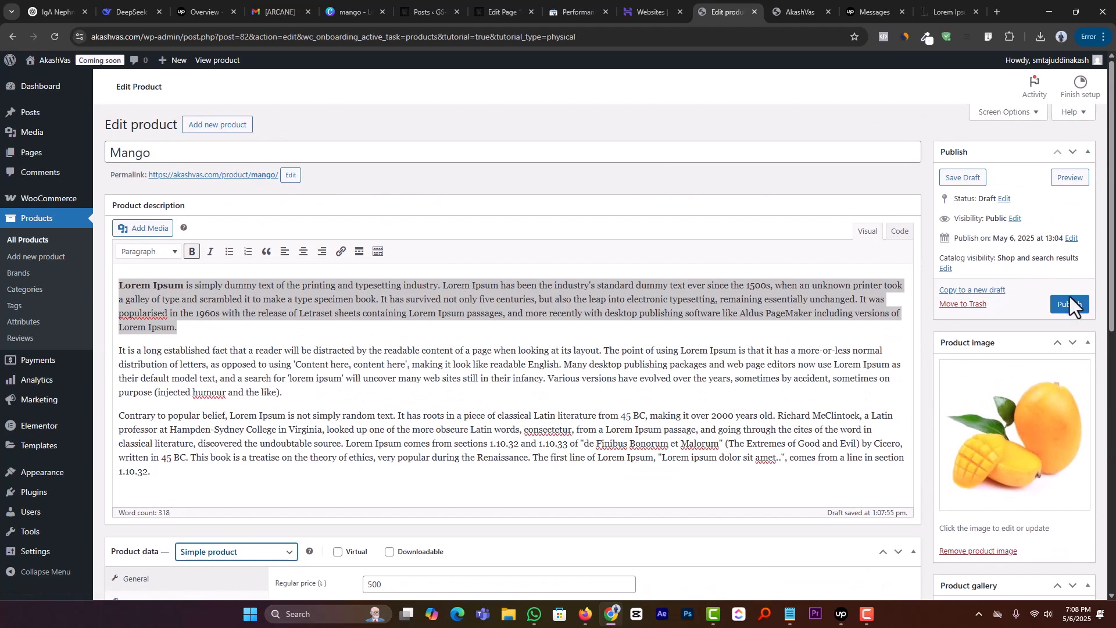
click(1070, 305)
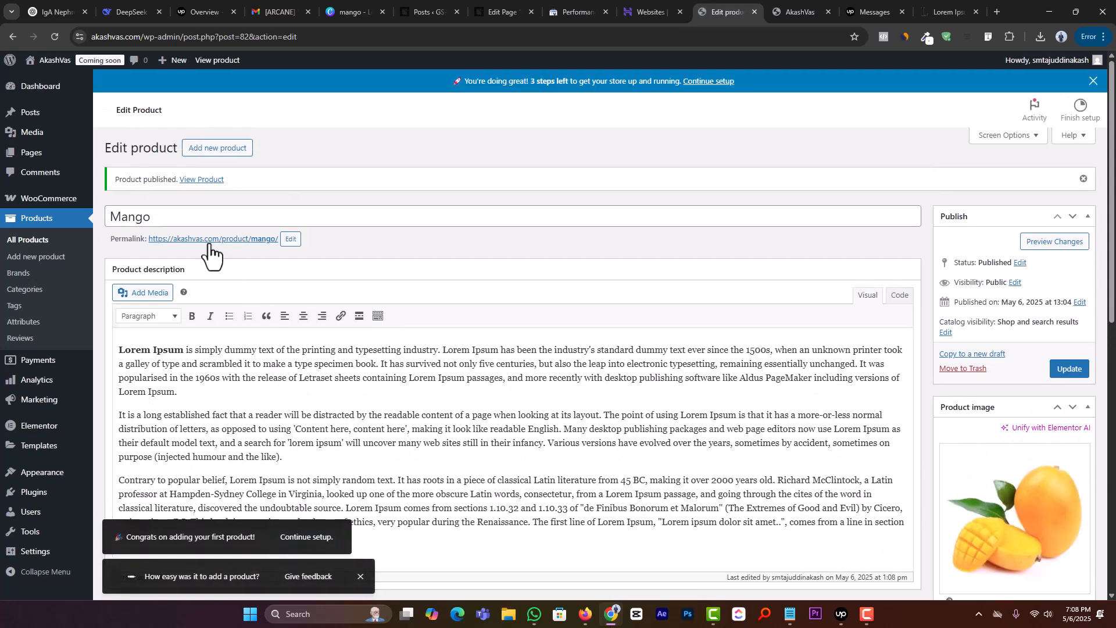
Step: Open the published Mango product page and examine its title, prices, short description, full description and quantity field
middle_click(204, 240)
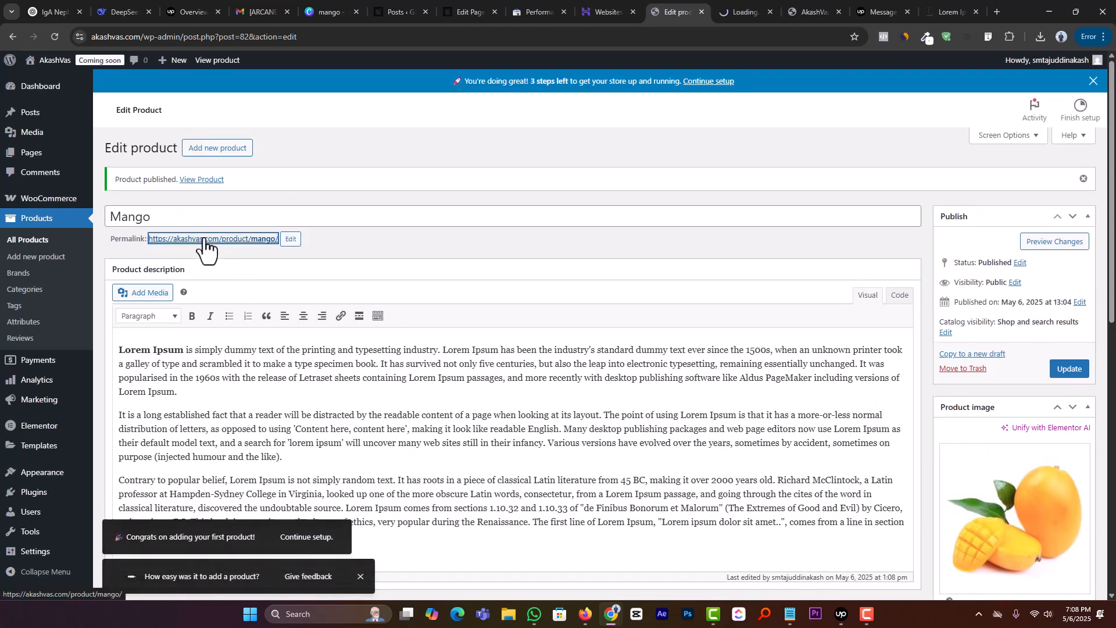
click(734, 13)
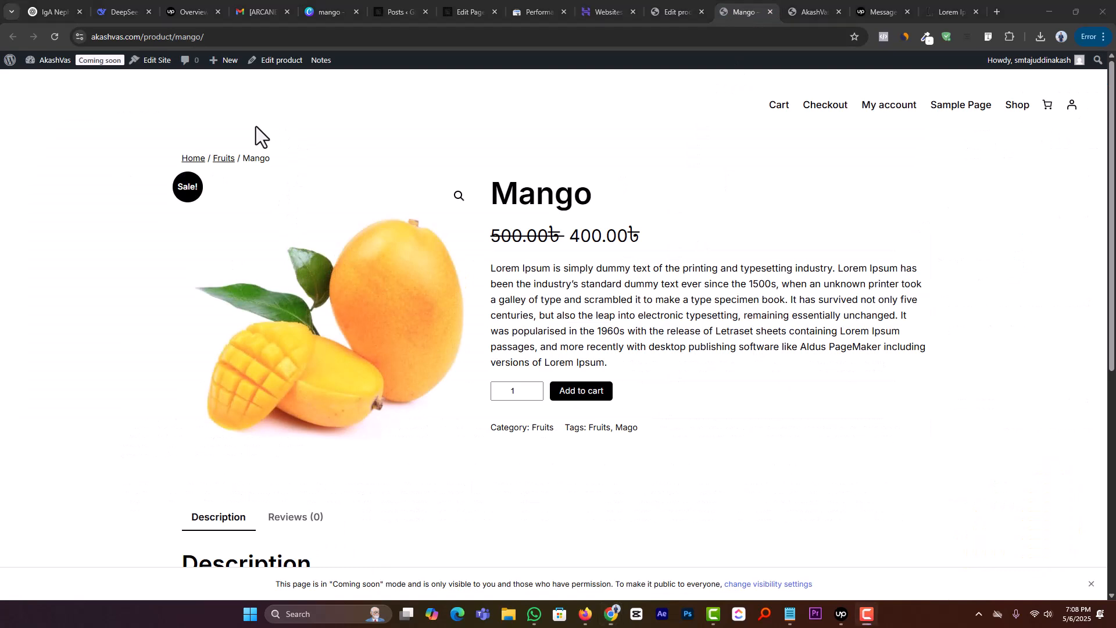
double_click(536, 195)
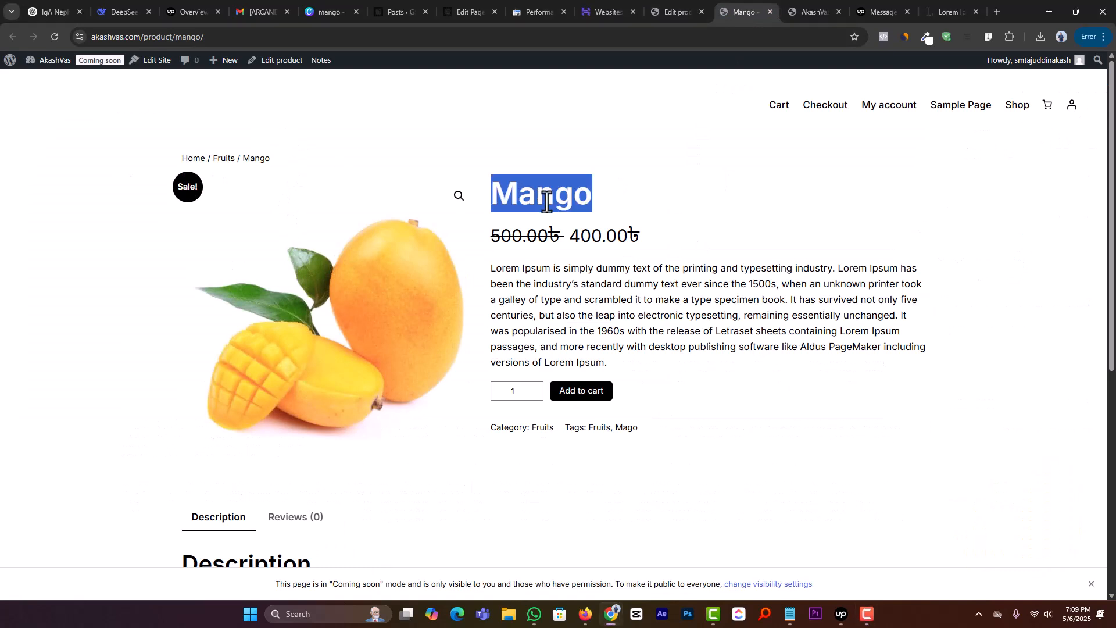
click(627, 200)
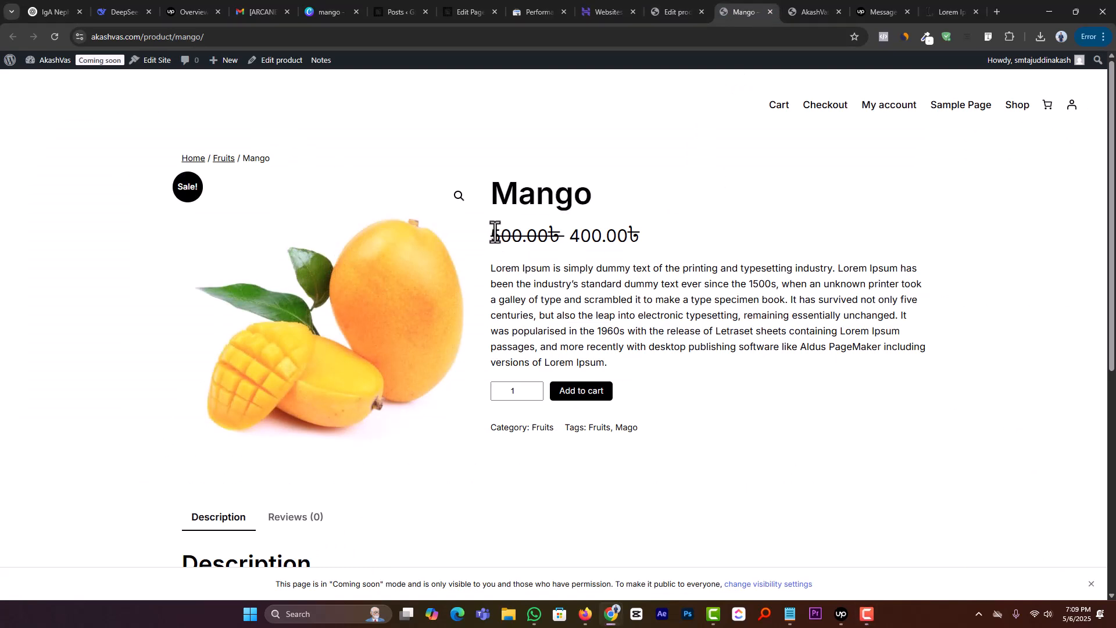
drag(491, 229, 640, 227)
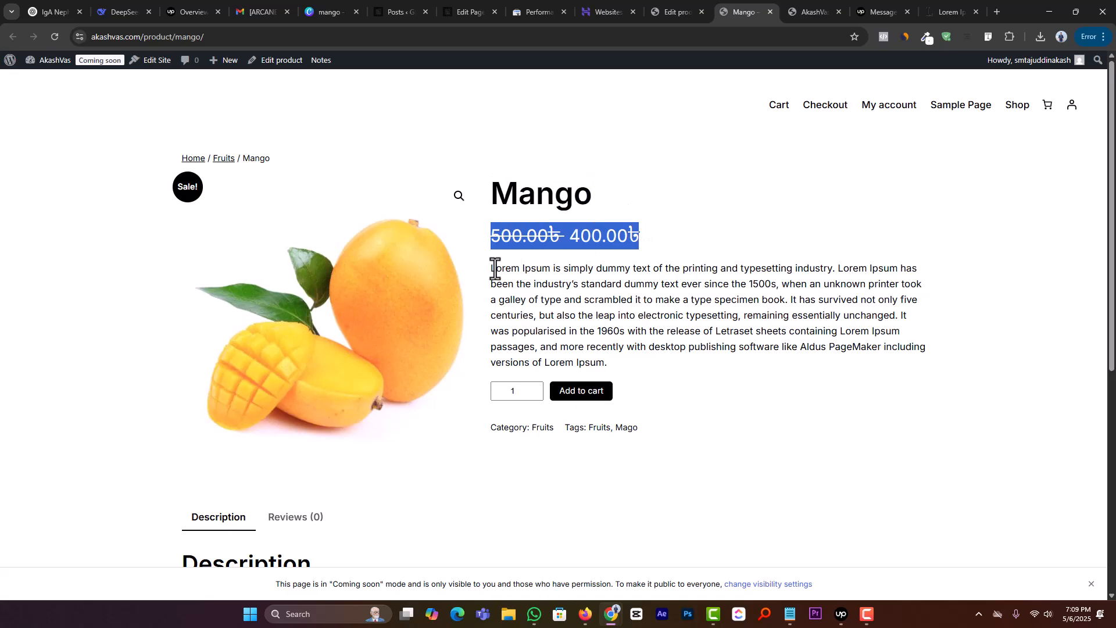
drag(496, 268, 771, 365)
scroll(771, 364, down, 5)
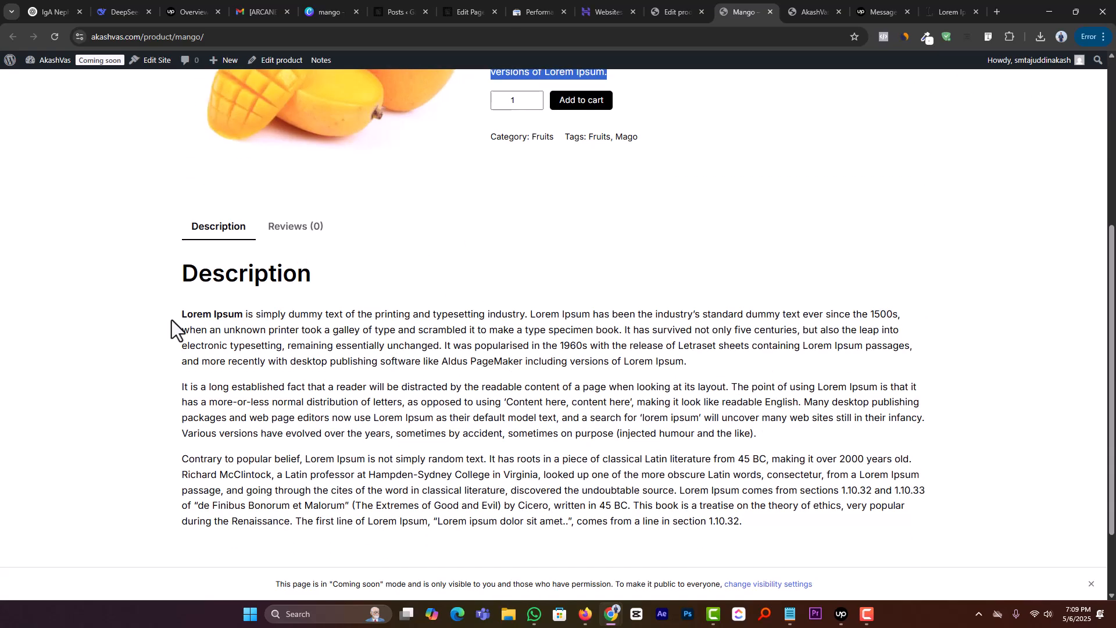
drag(175, 323, 778, 532)
scroll(778, 533, down, 2)
scroll(657, 487, up, 5)
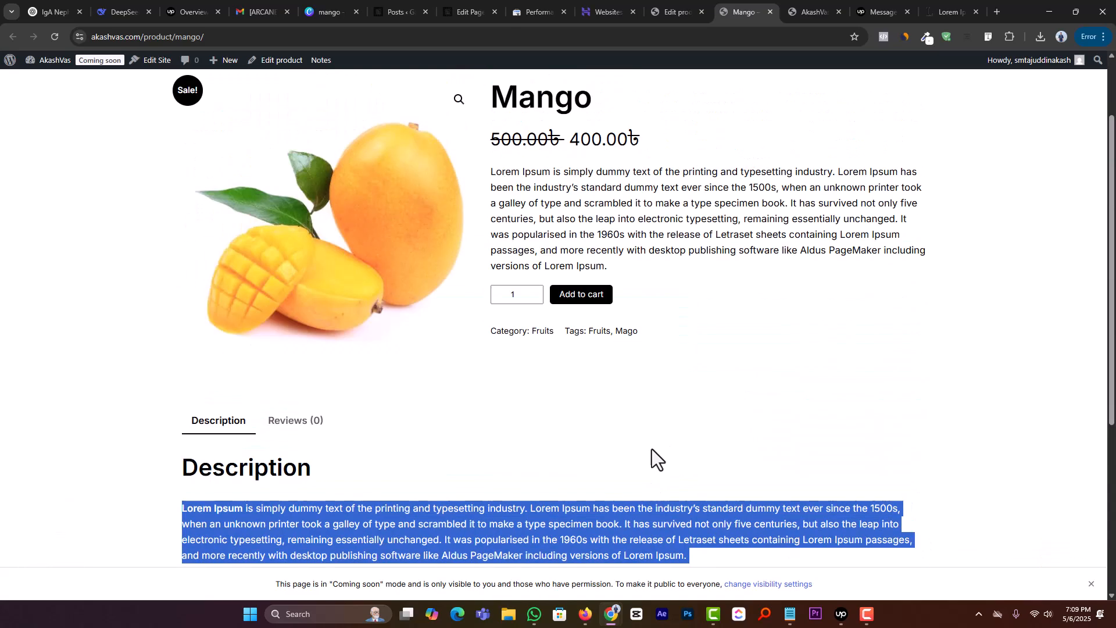
click(652, 449)
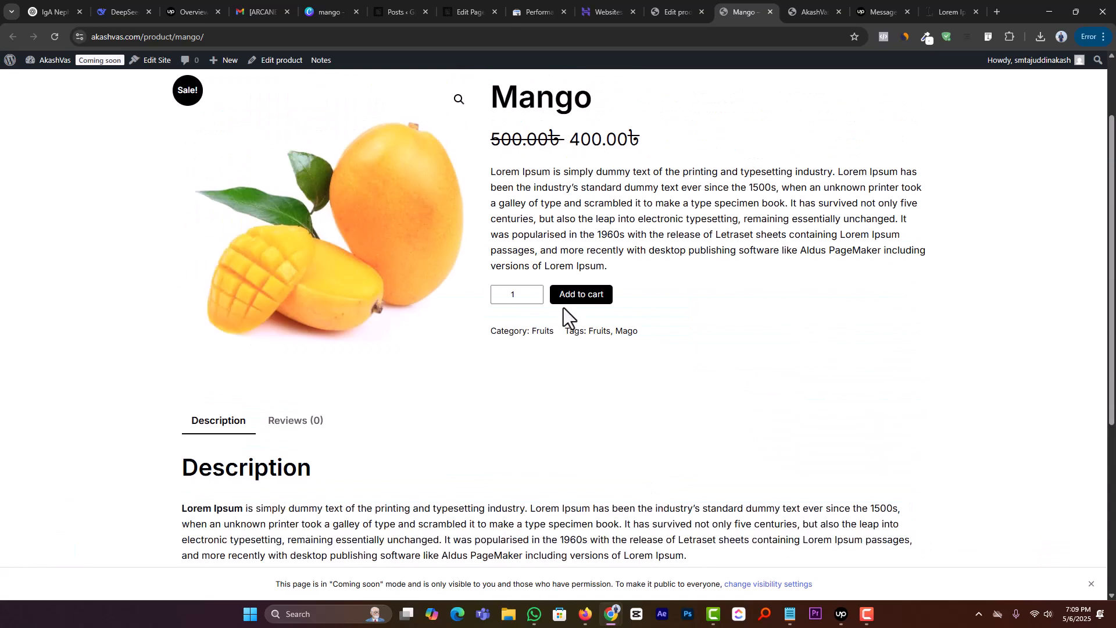
double_click(516, 294)
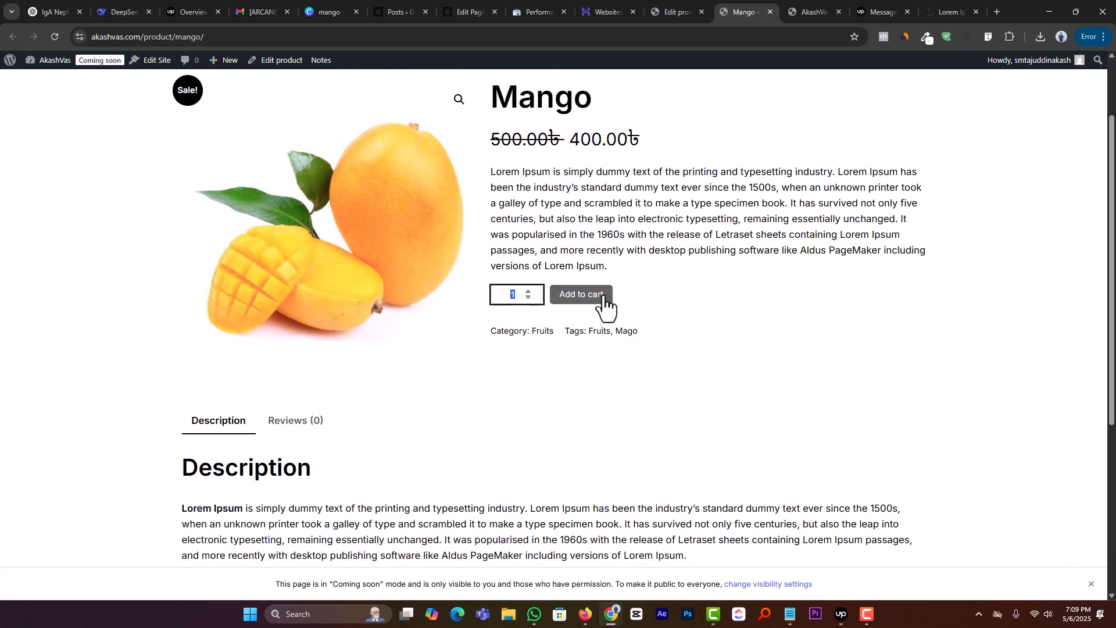
Step: View the Fruits category page from the product page, then return to Mango and check its tags
click(542, 332)
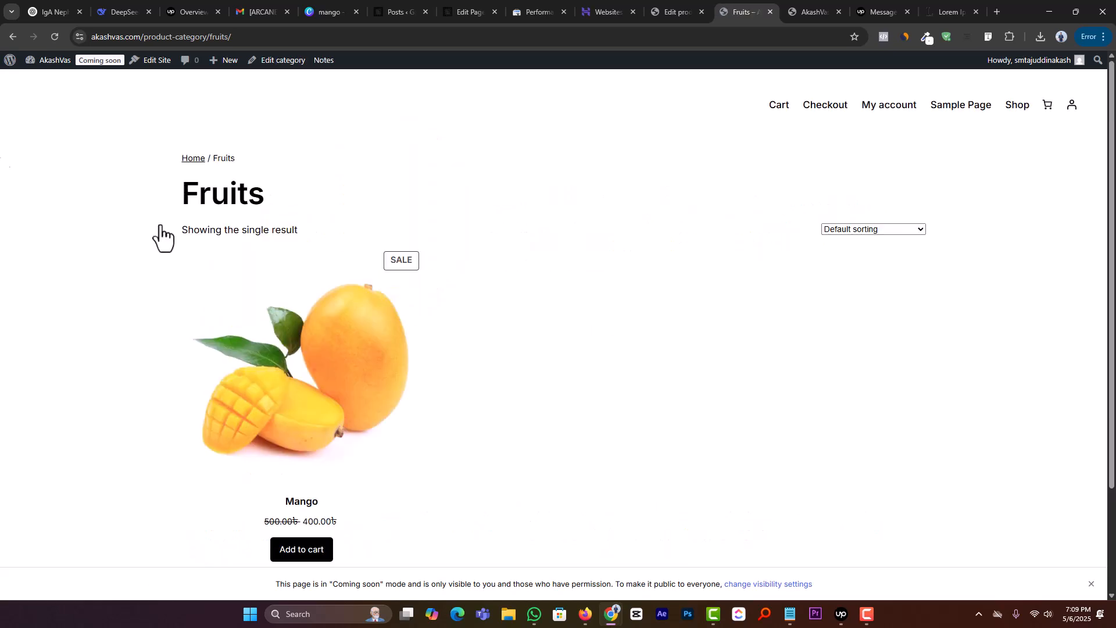
right_click(13, 36)
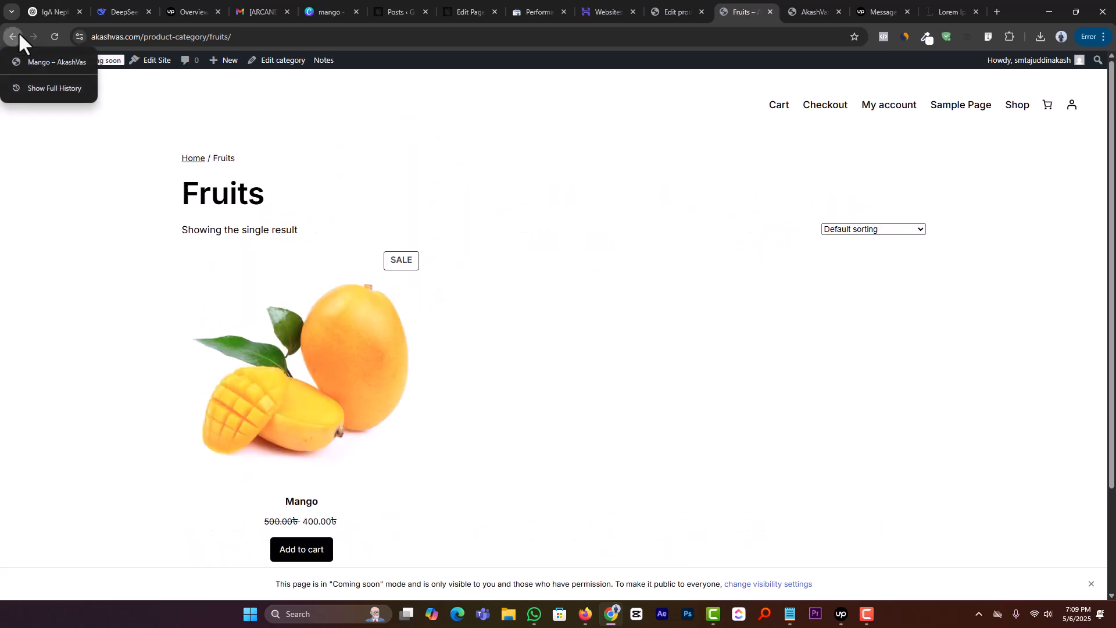
click(14, 36)
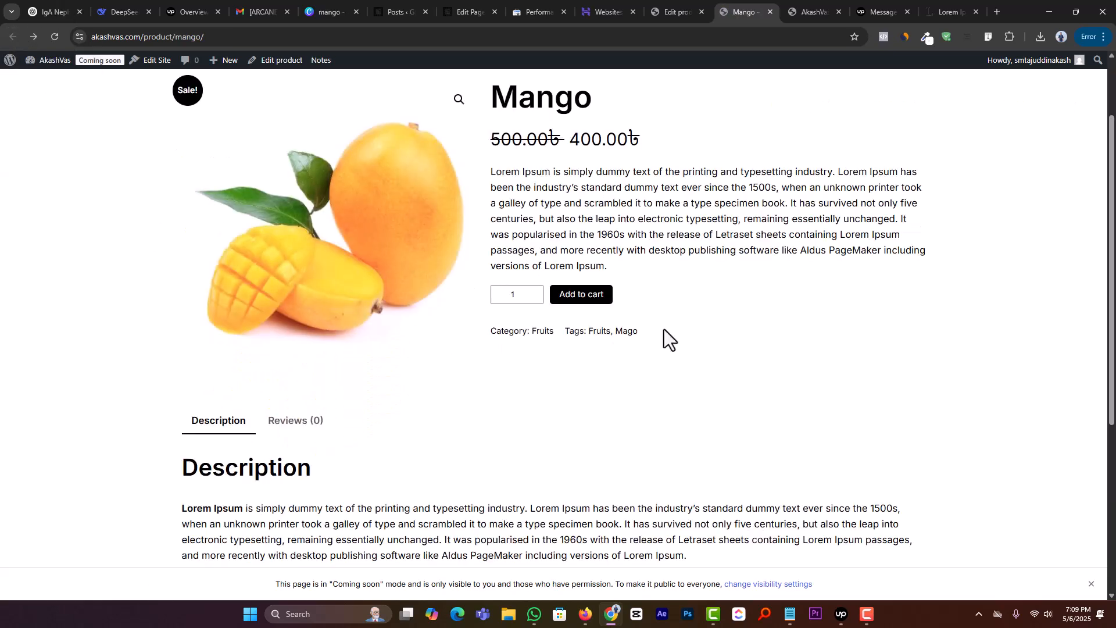
drag(664, 329, 557, 331)
click(560, 364)
scroll(544, 381, up, 2)
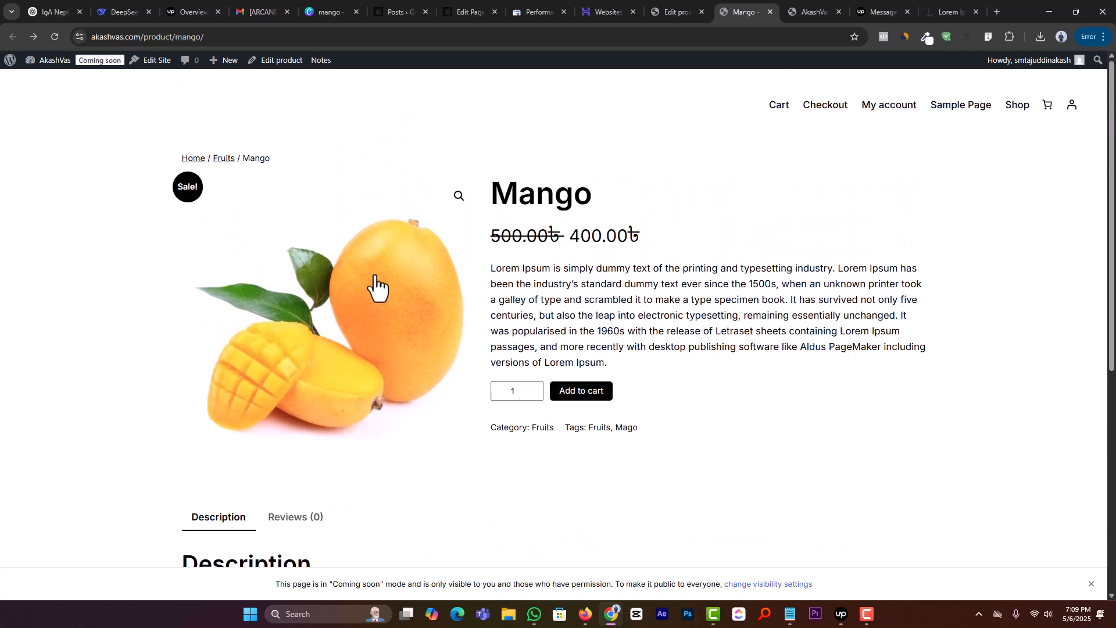
Step: Return to the Mango product editor, clear the sale price, and update the product
click(681, 11)
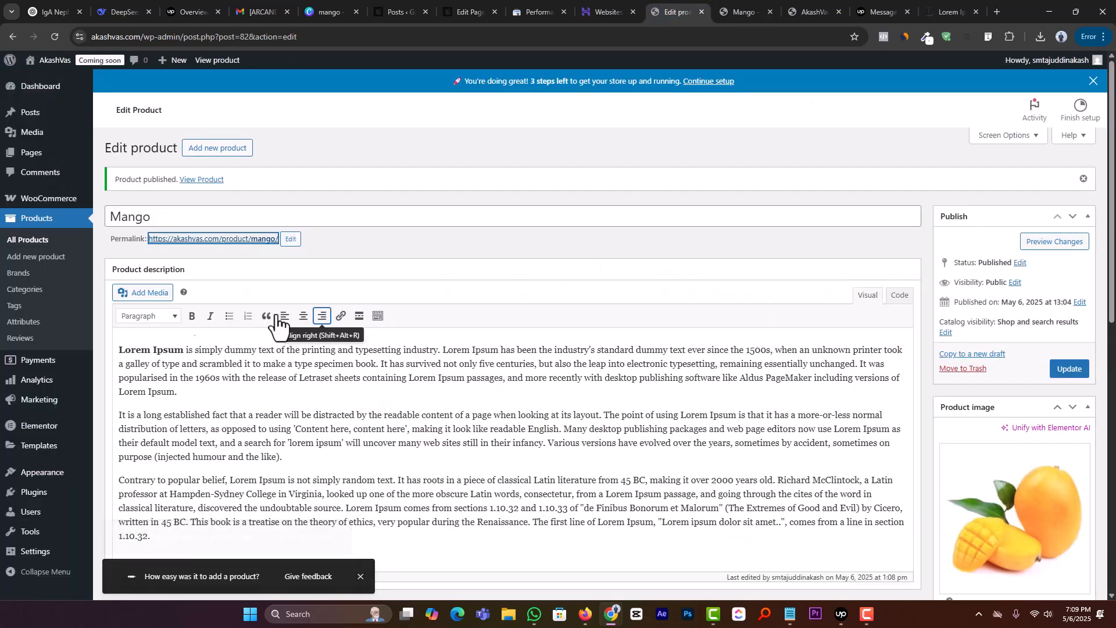
scroll(349, 319, down, 10)
double_click(393, 329)
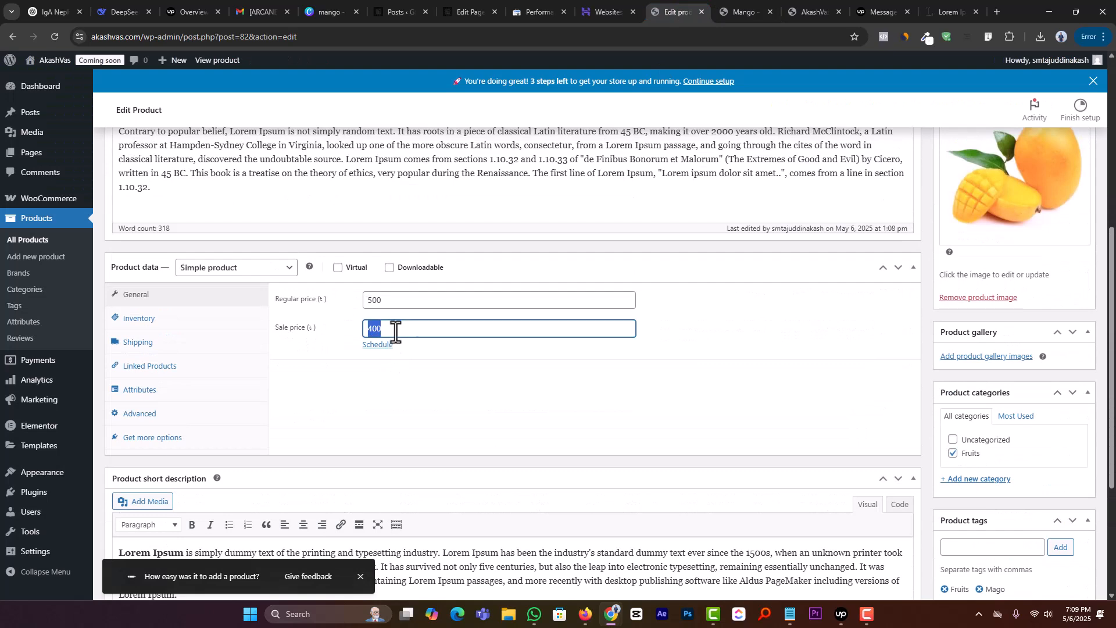
key(BackSpace)
scroll(903, 372, up, 4)
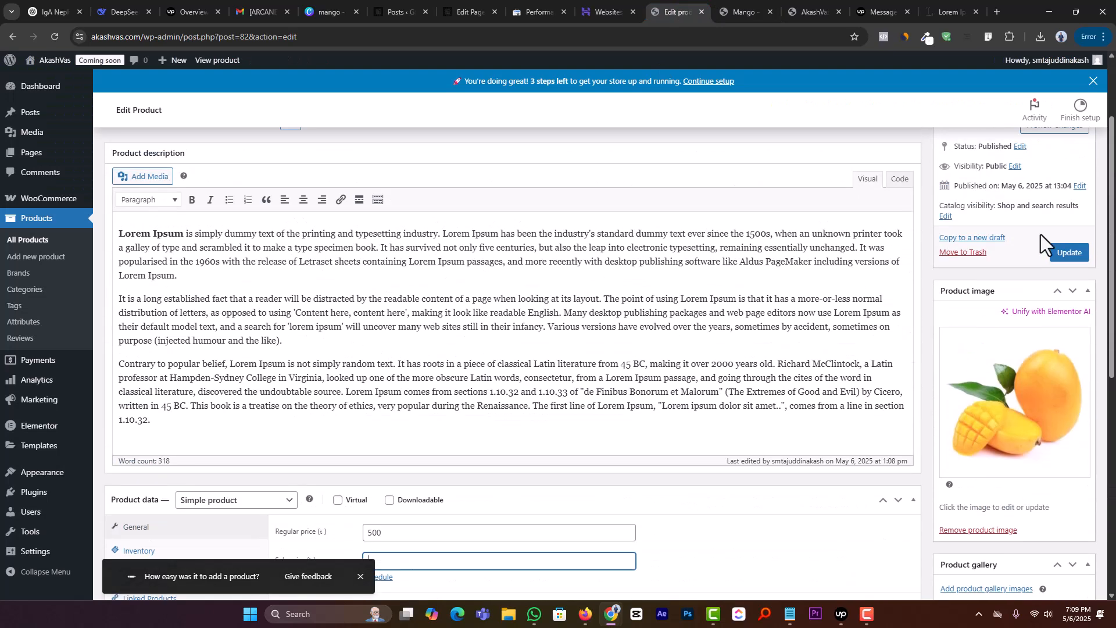
click(1068, 252)
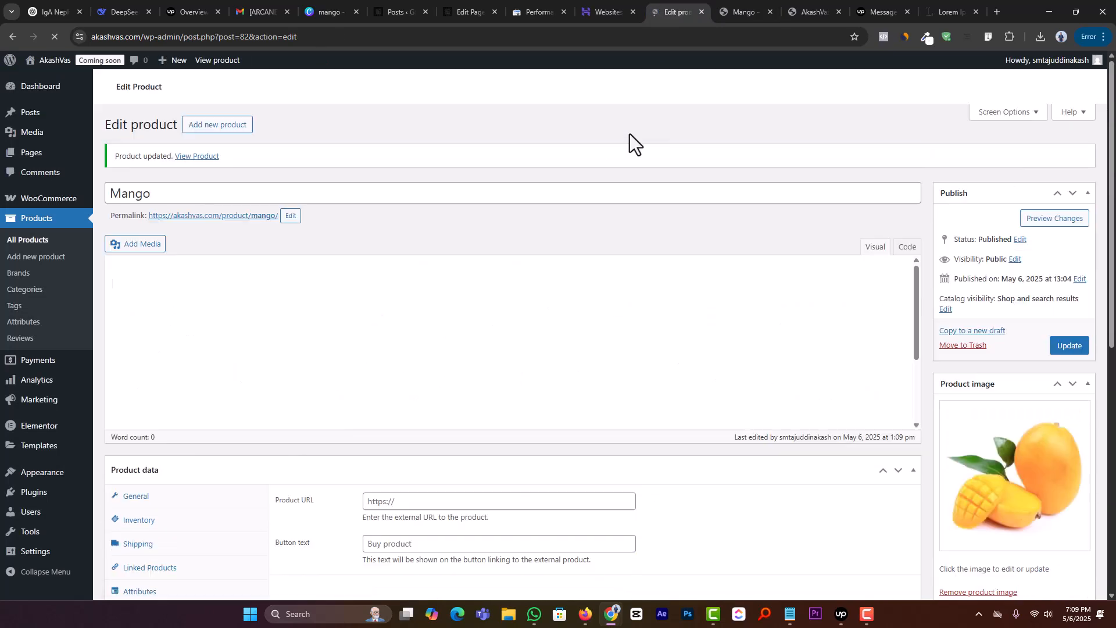
Step: Reload the Mango storefront page and check the displayed price
click(738, 11)
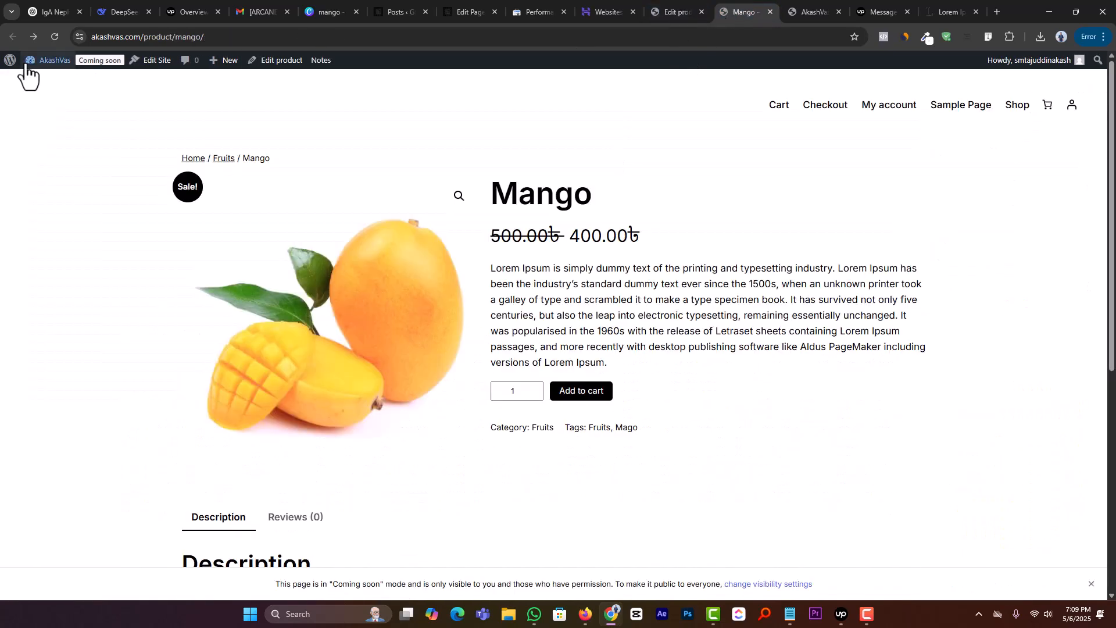
click(53, 38)
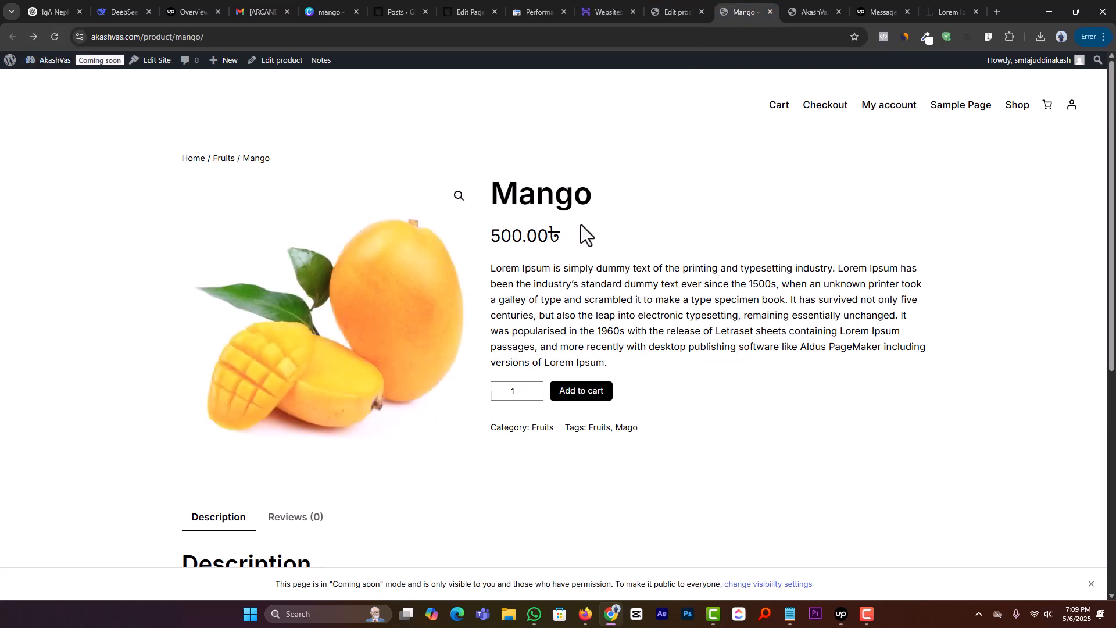
drag(577, 229, 487, 234)
click(629, 239)
Step: Return to the WooCommerce admin, open the offline payment methods, and enable Cash on delivery
click(687, 7)
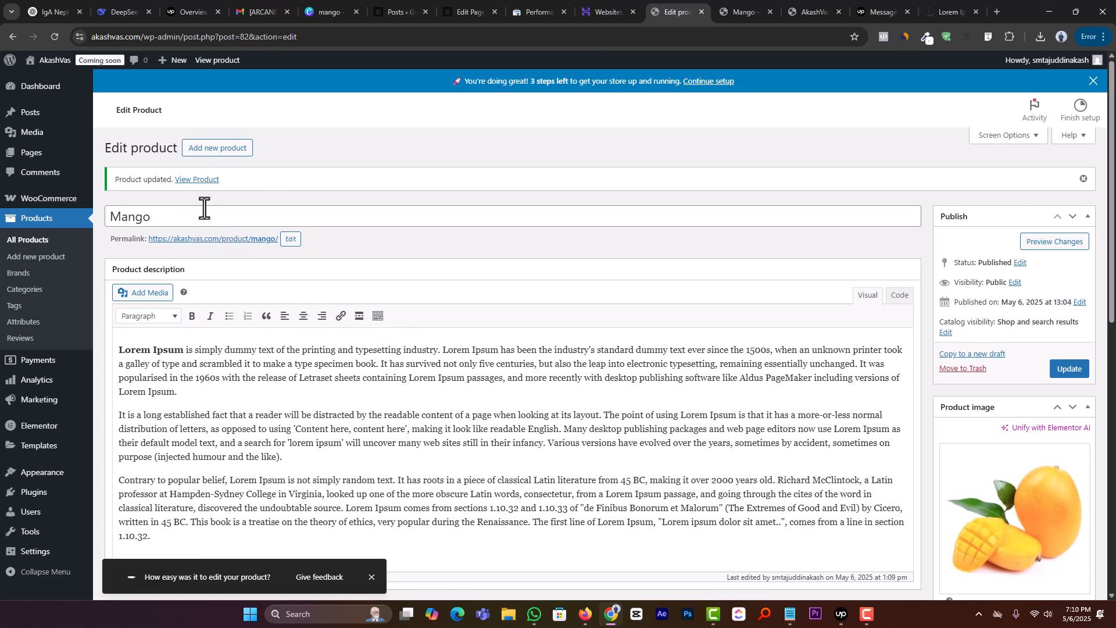
mouse_move(81, 201)
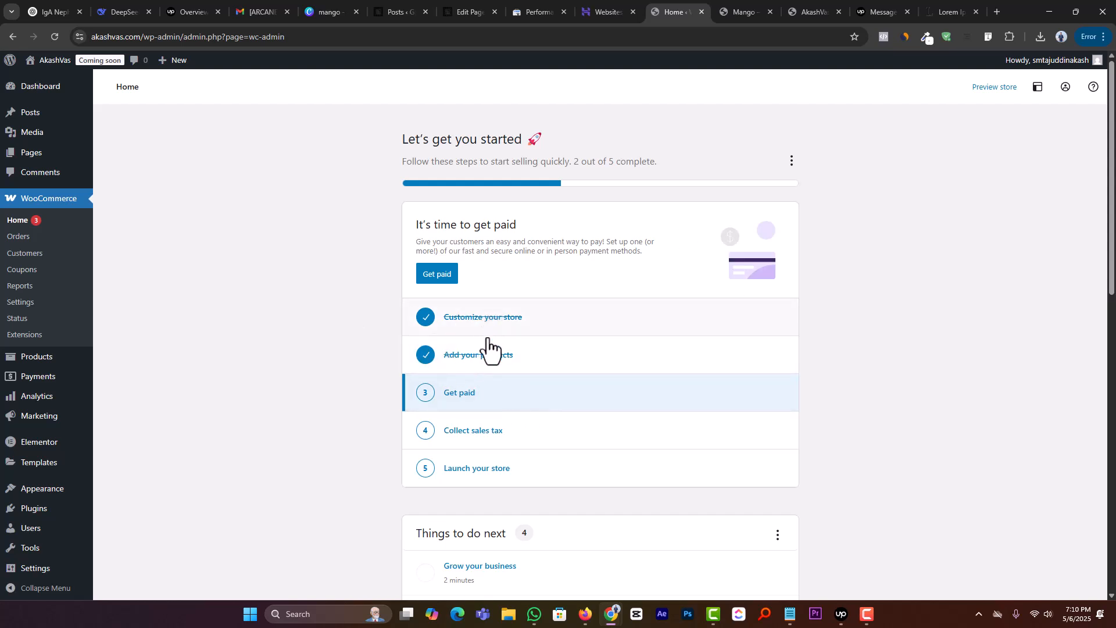
scroll(489, 293, down, 2)
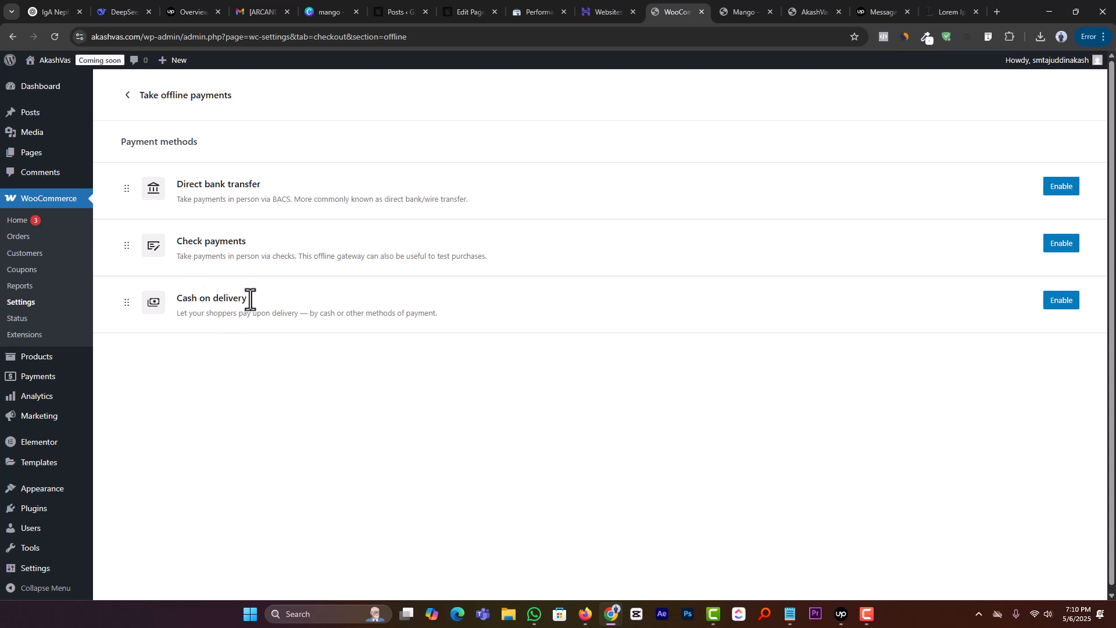
click(1061, 301)
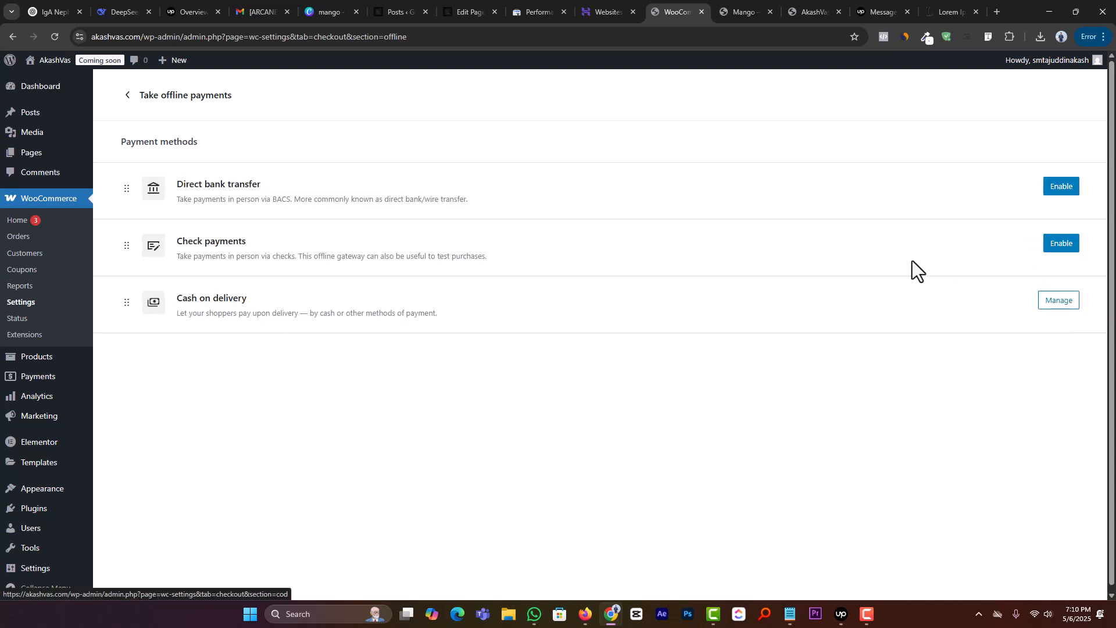
Step: Return to the WooCommerce home page, reload it, and open the Collect sales tax setup task
click(33, 225)
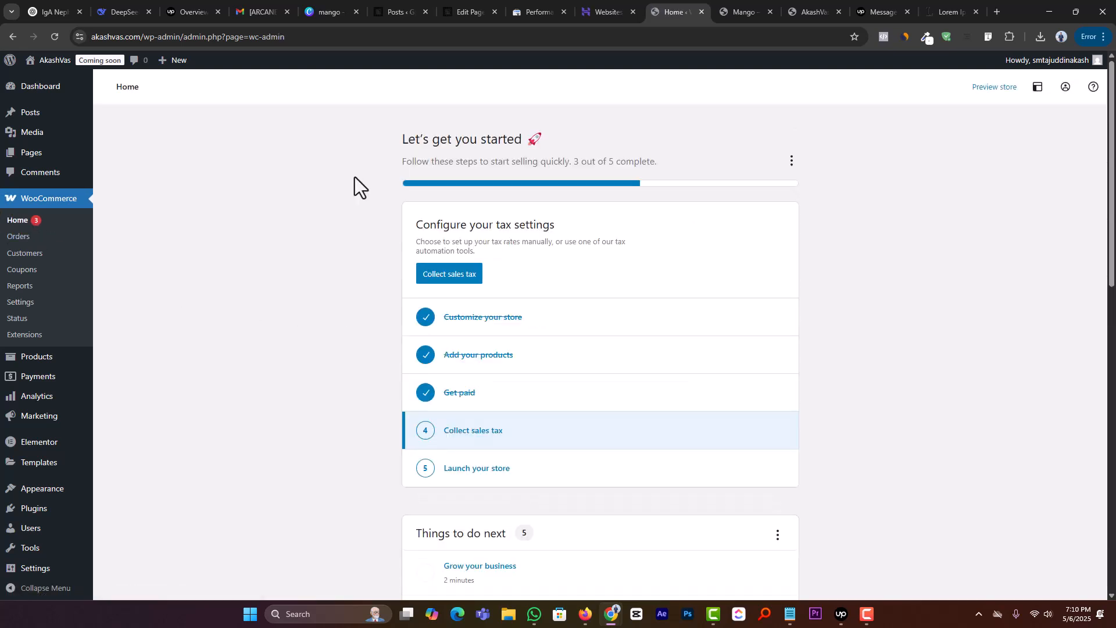
scroll(220, 339, down, 1)
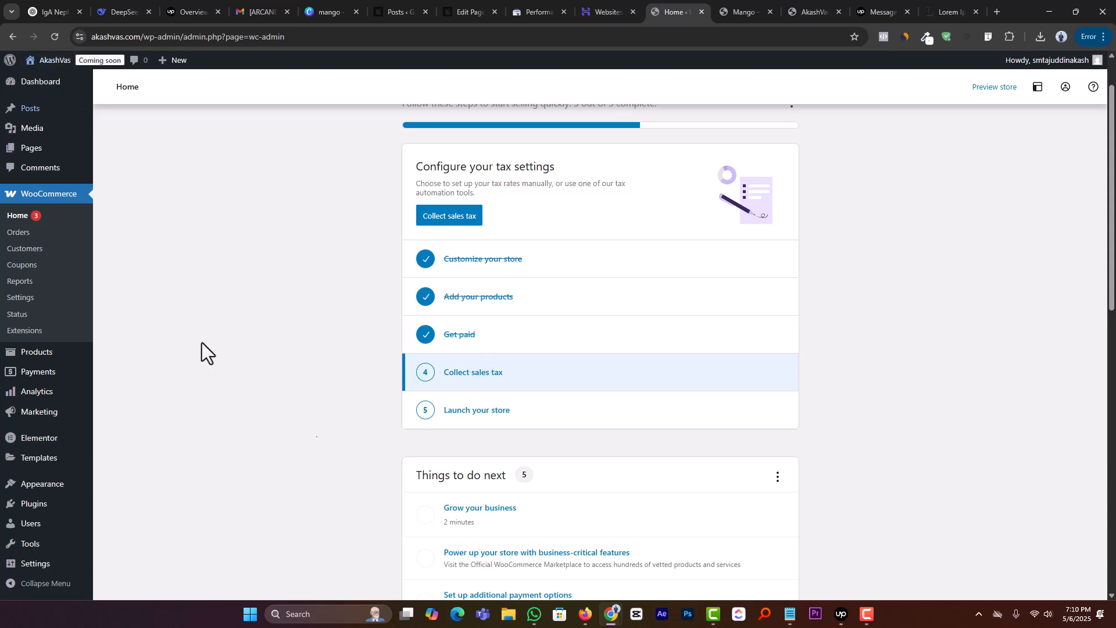
click(54, 37)
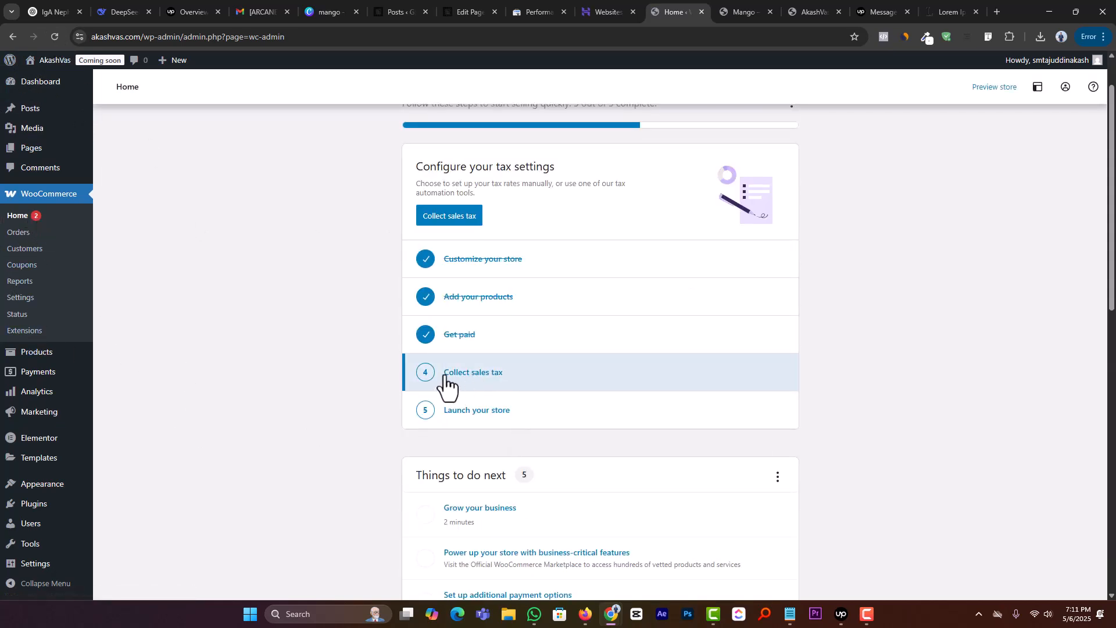
click(482, 380)
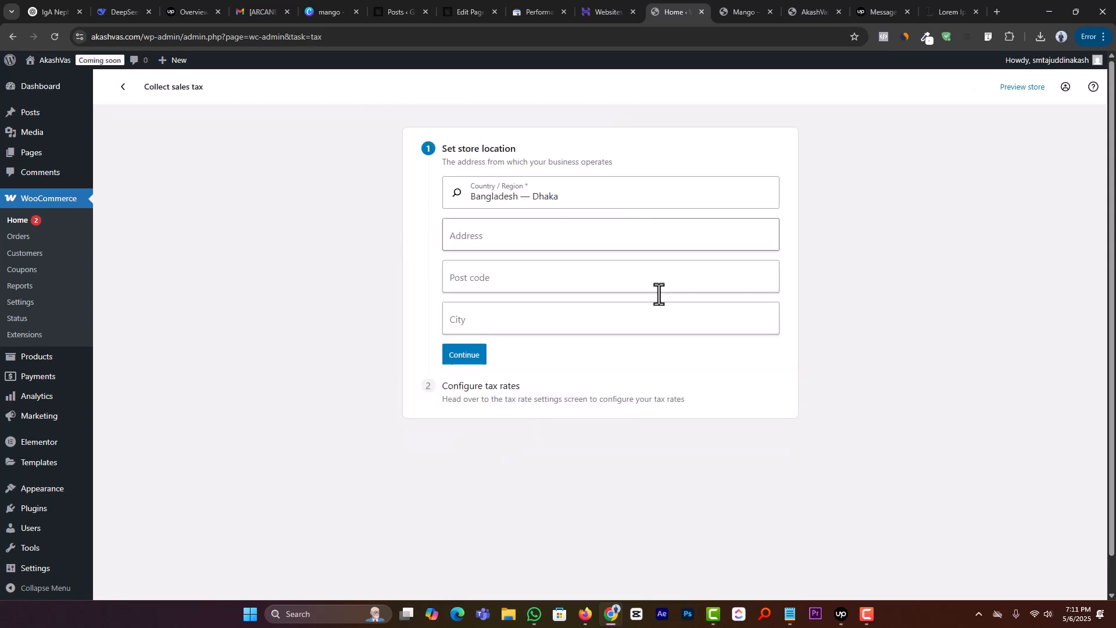
Step: Fill in the store's address, post code and city, continue to the tax rate configuration, and dismiss the browser's address-saving offer
click(526, 236)
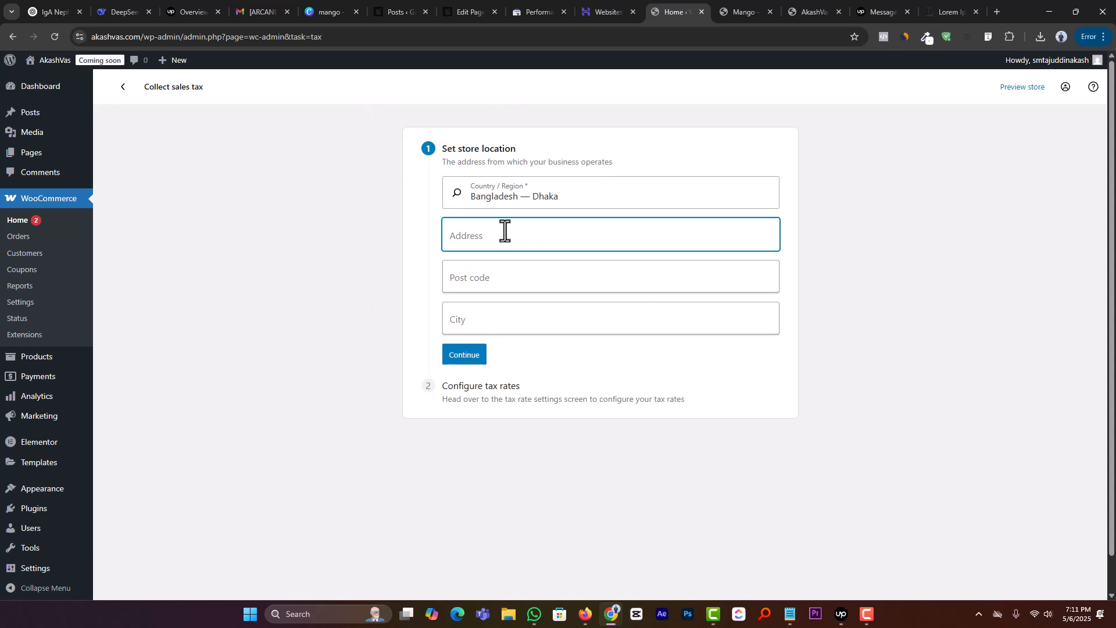
text(Jessore)
key(Tab)
text(7400)
key(Tab)
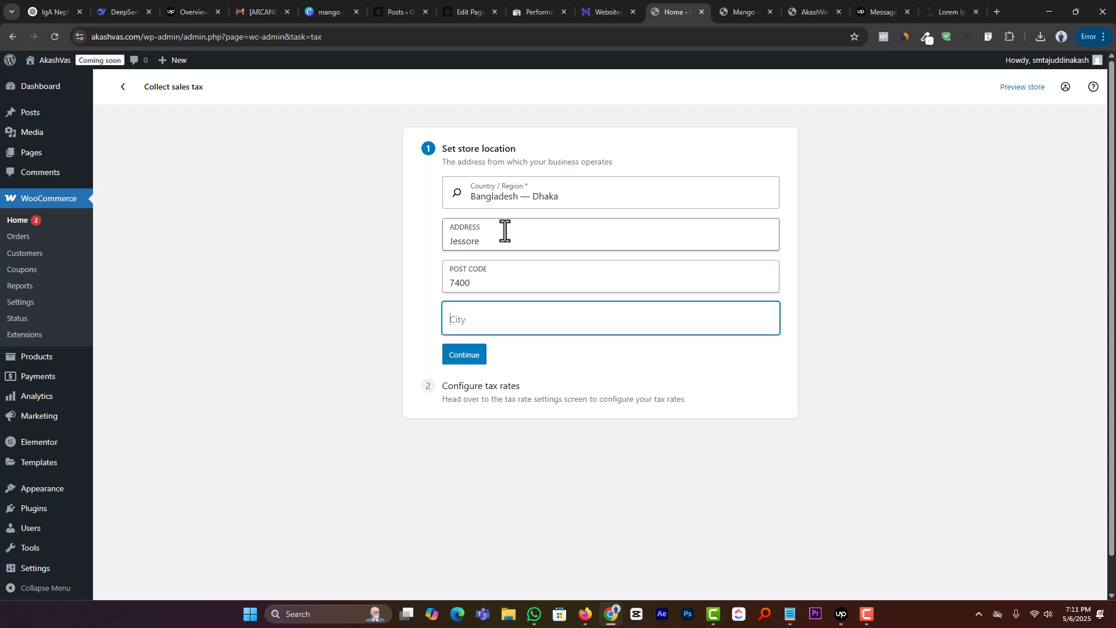
text(jessore)
click(467, 356)
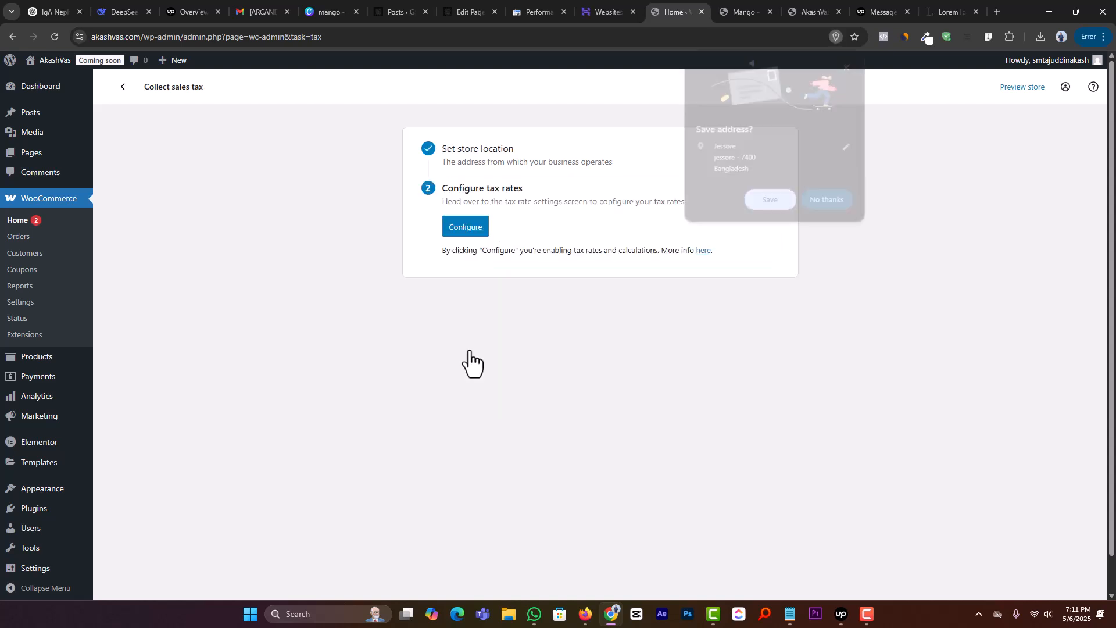
click(476, 232)
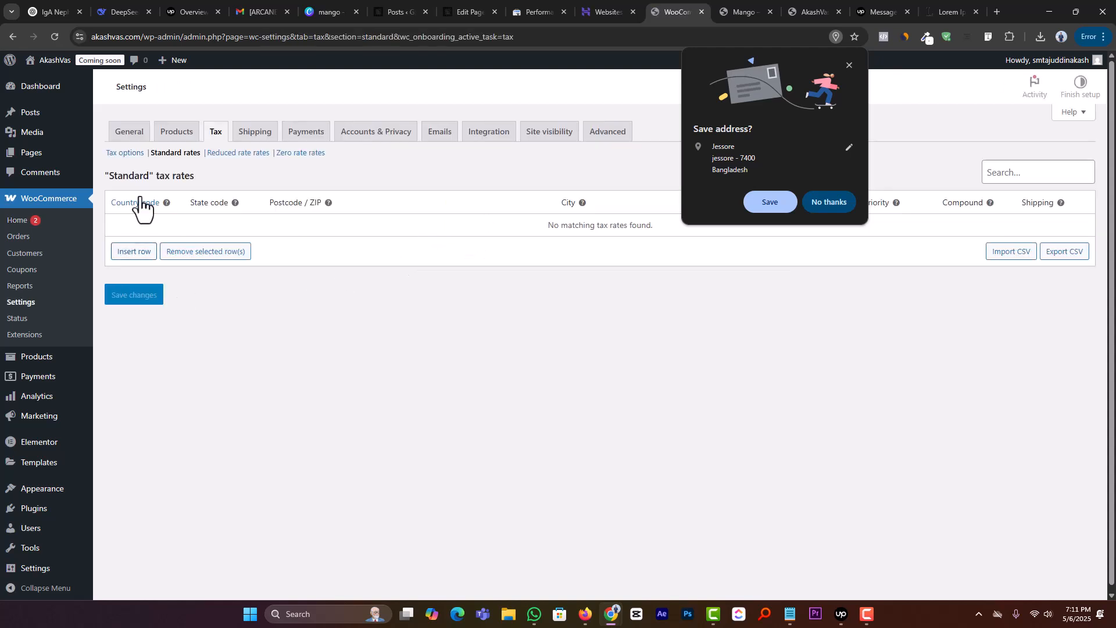
click(841, 66)
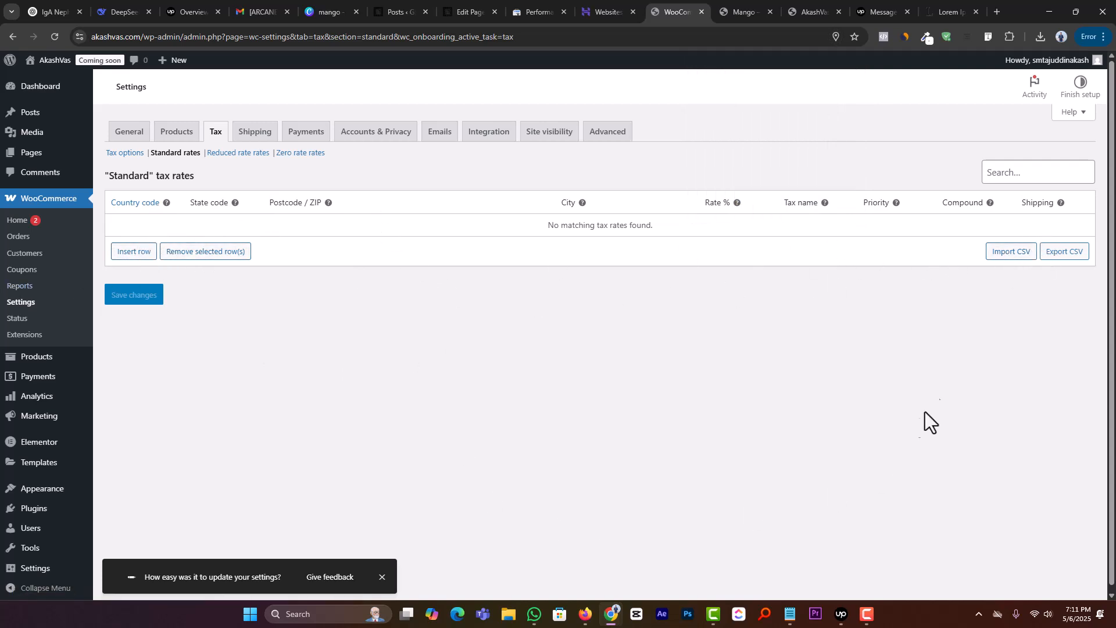
Step: Insert a standard tax rate for country BD, state JS, with the store's post code and city, 15% rate and name Tax, and save it
click(133, 252)
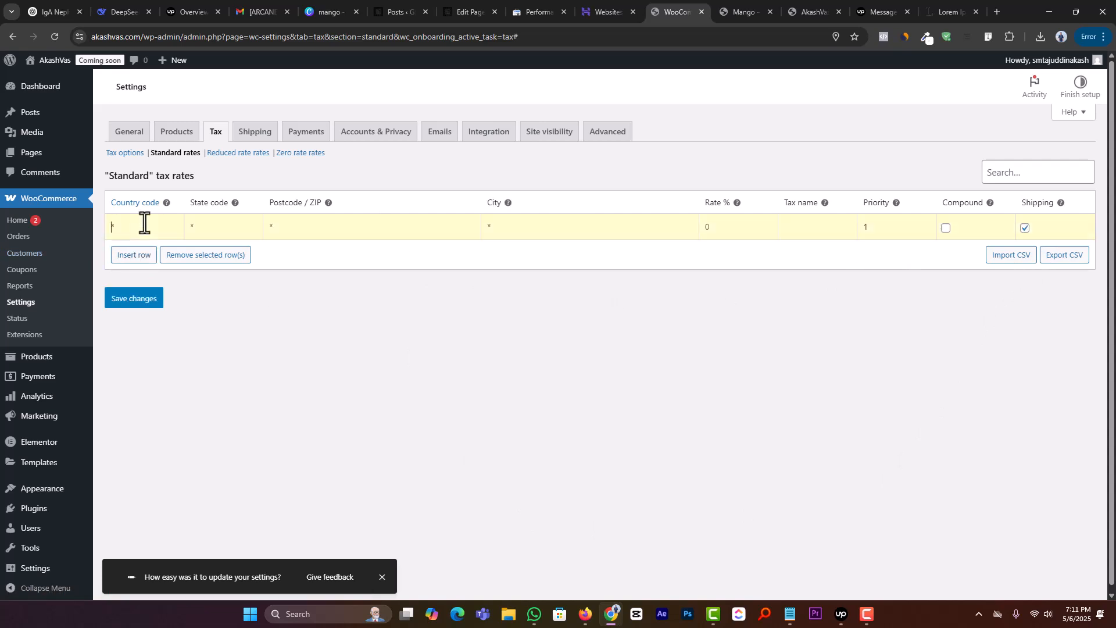
click(144, 223)
text(08)
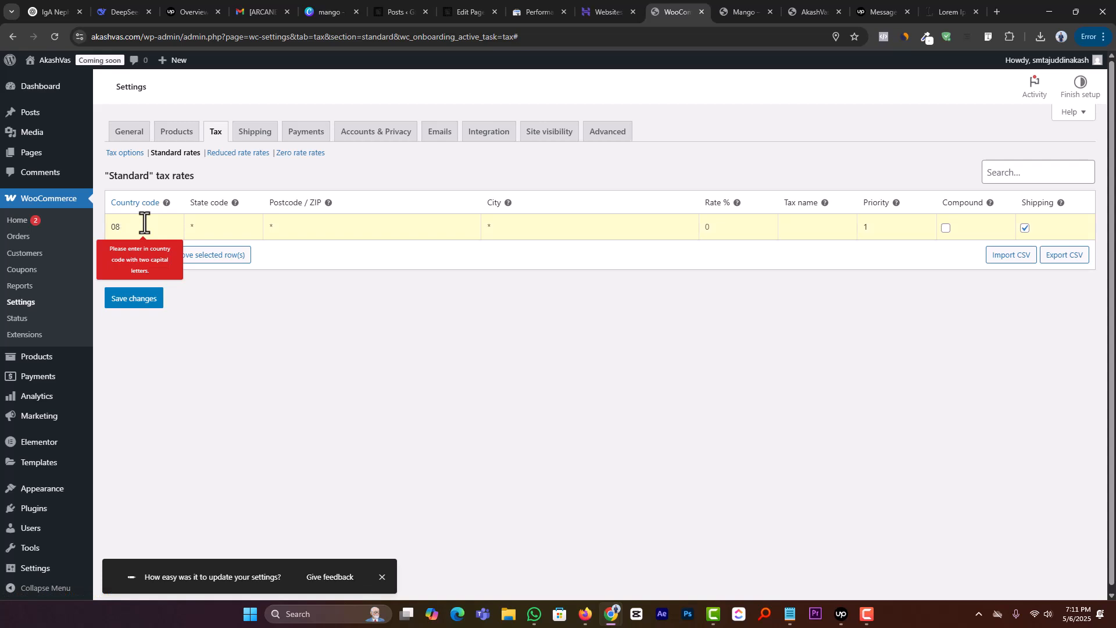
key(BackSpace)
key(BackSpace)
click(233, 231)
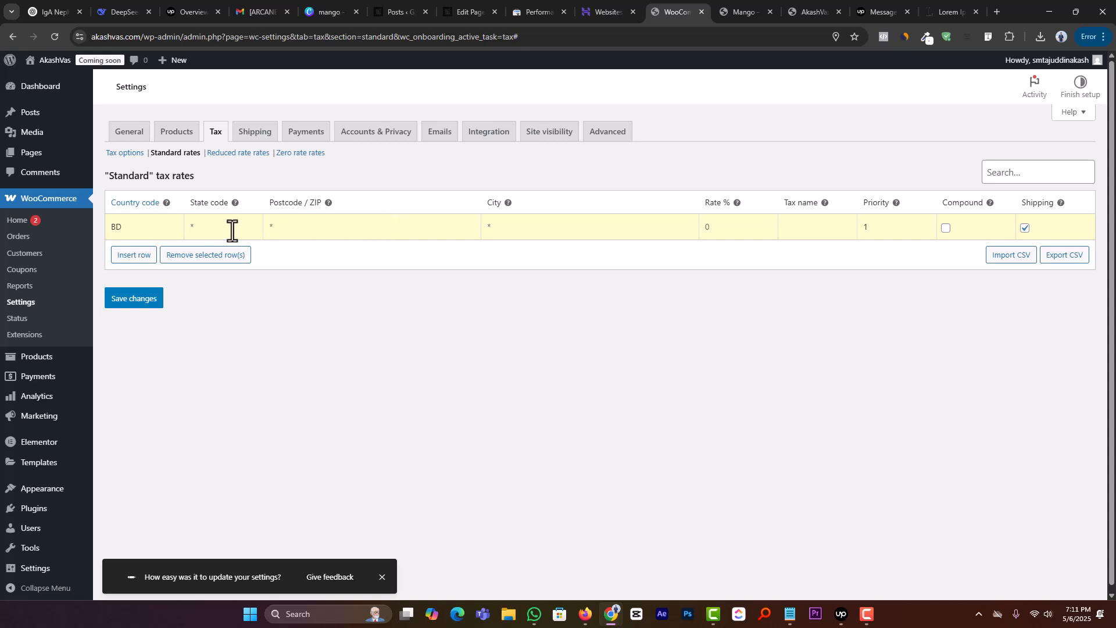
click(314, 224)
click(554, 229)
click(724, 229)
click(140, 302)
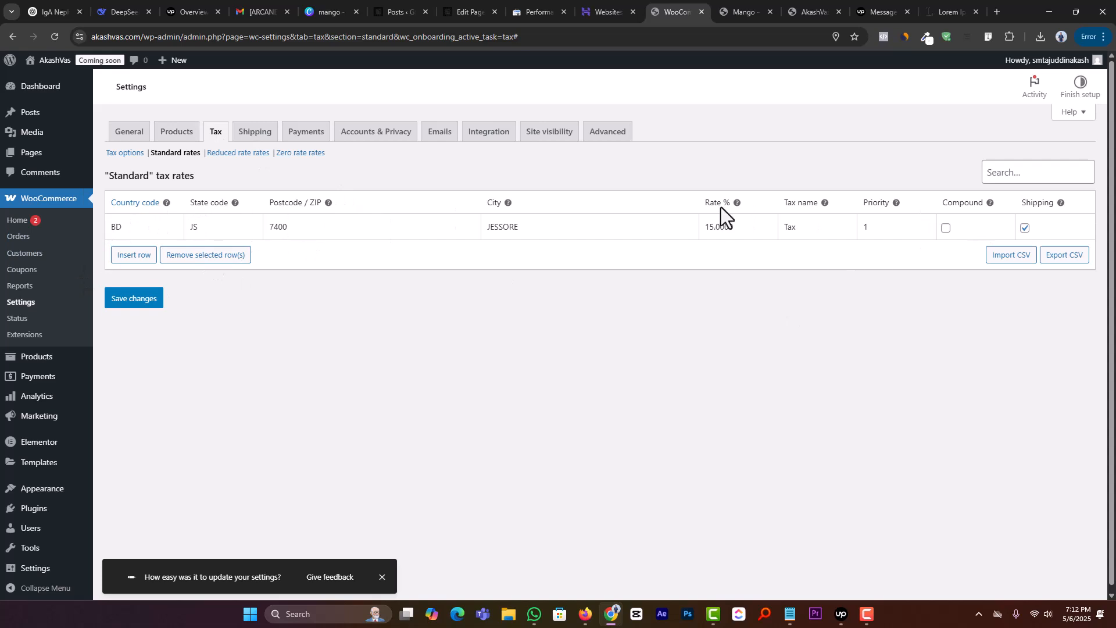
Step: Remove the 15% tax row from the standard rates and save the changes
double_click(735, 227)
click(721, 288)
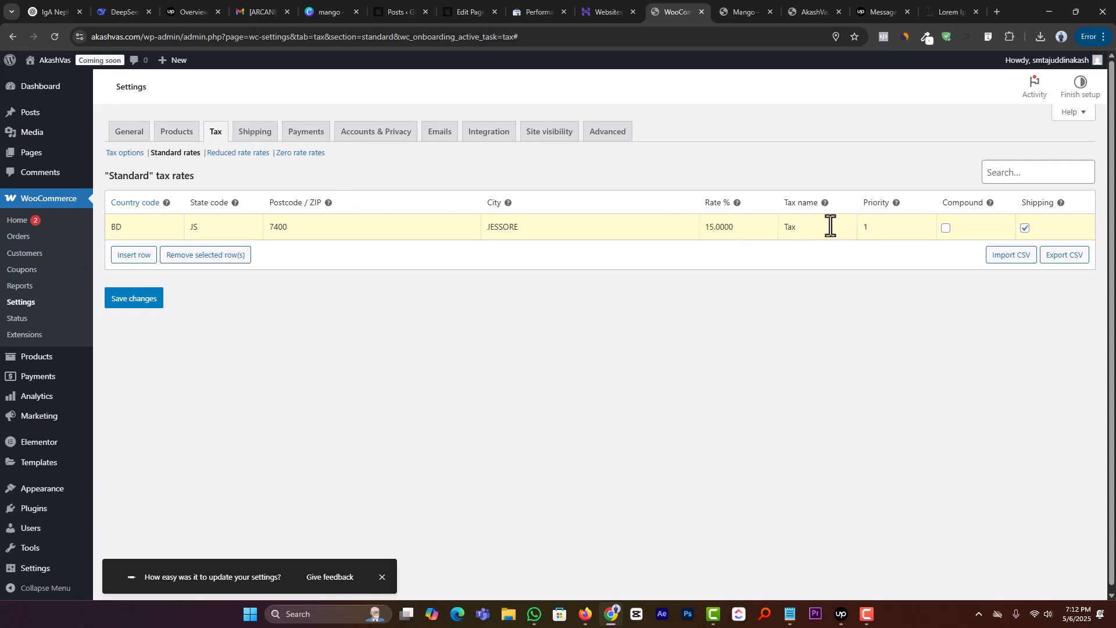
click(222, 262)
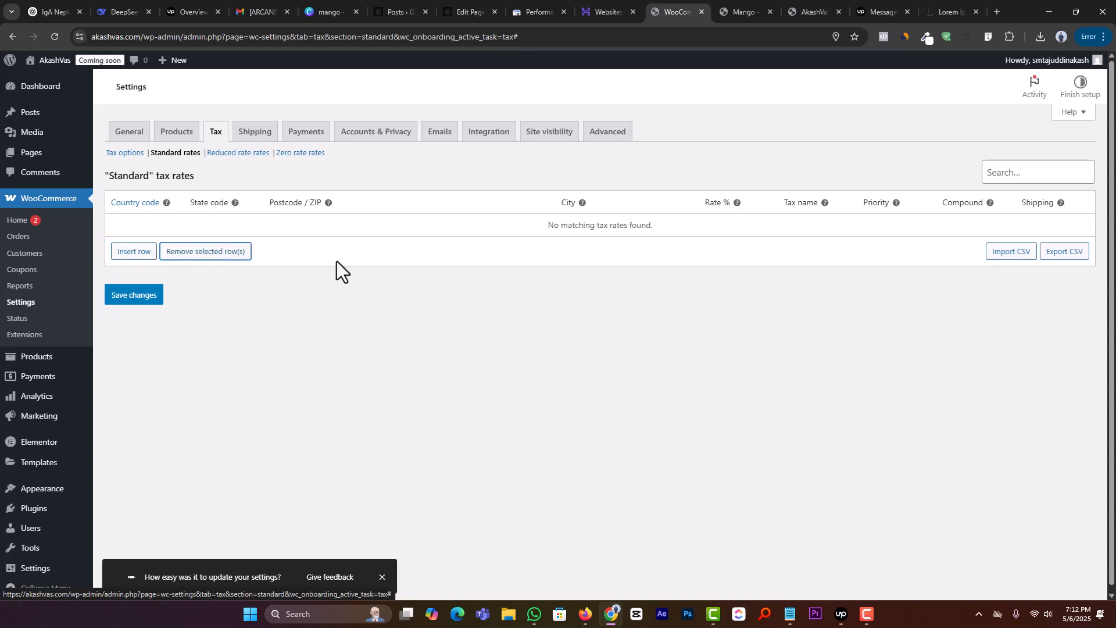
click(149, 301)
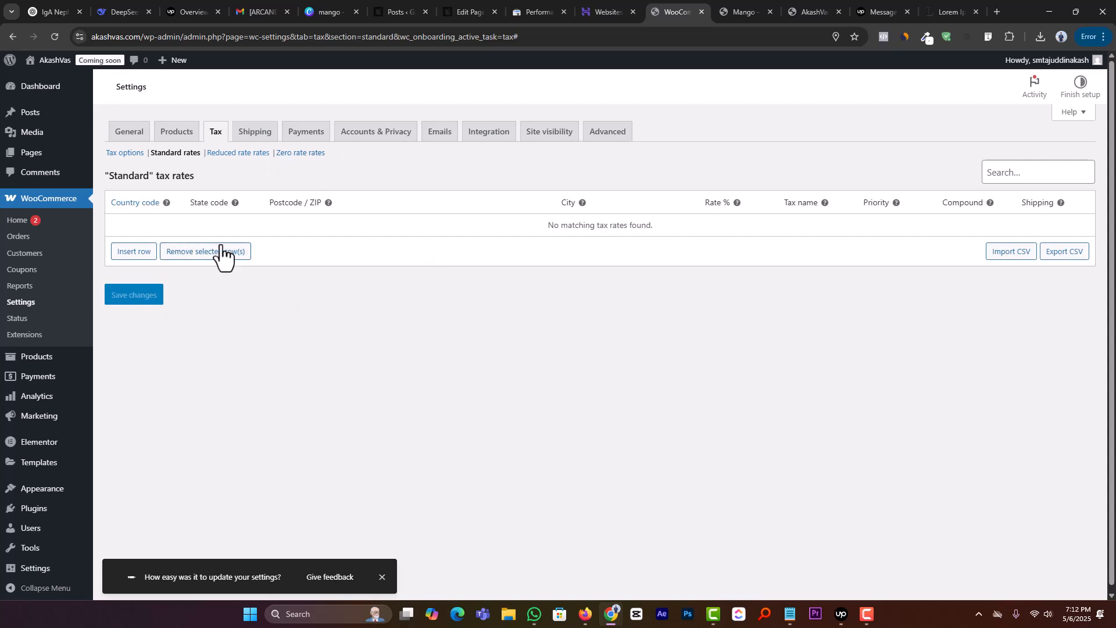
click(45, 224)
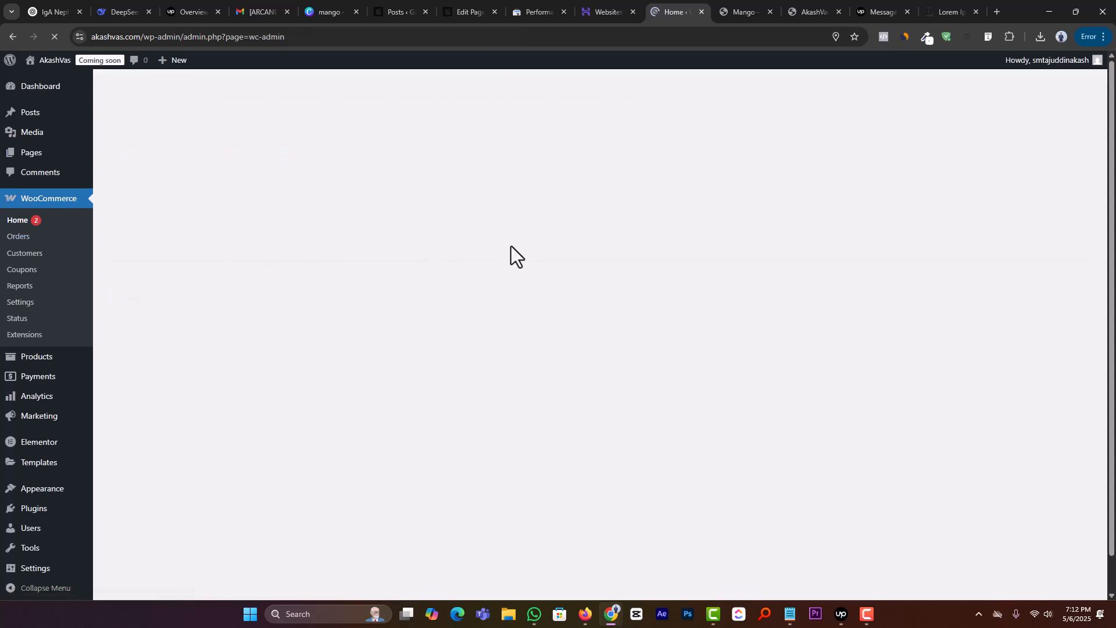
scroll(319, 347, down, 1)
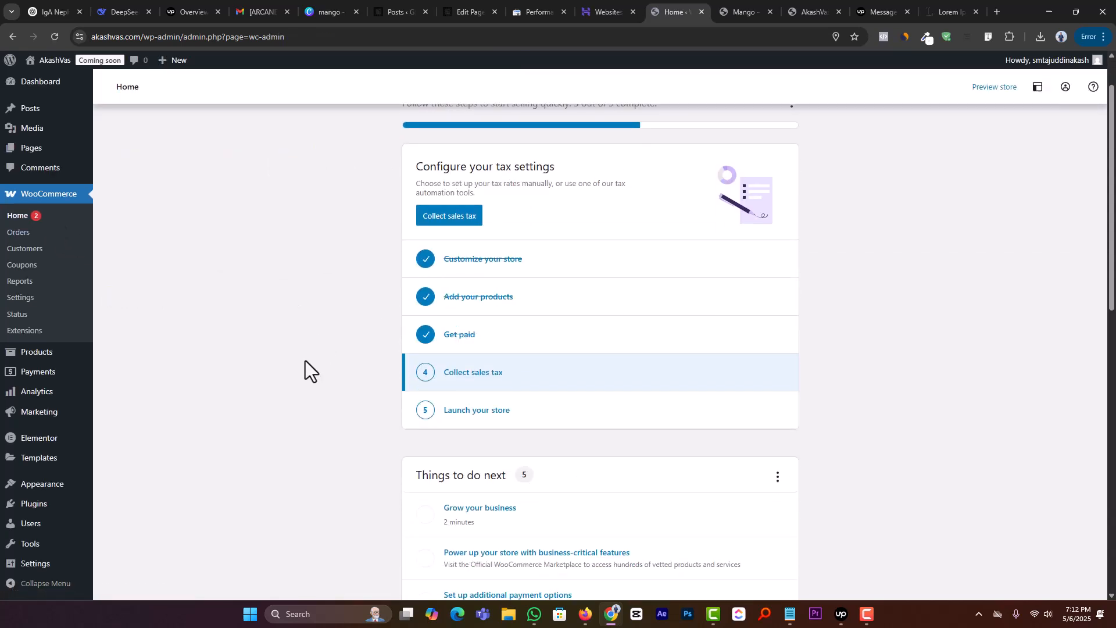
click(484, 375)
click(468, 237)
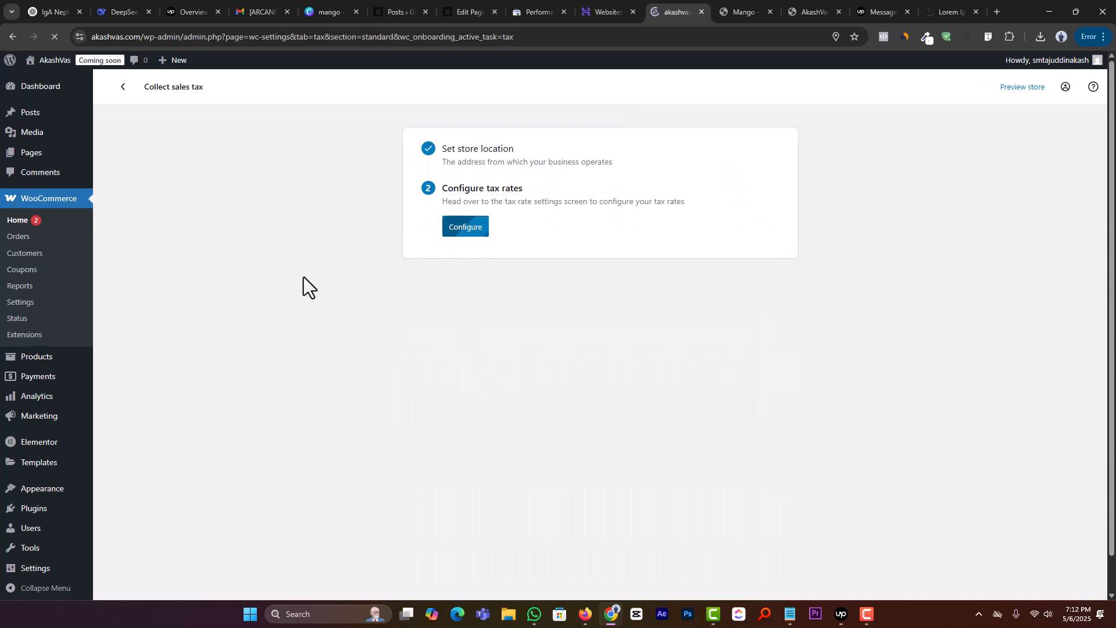
click(150, 256)
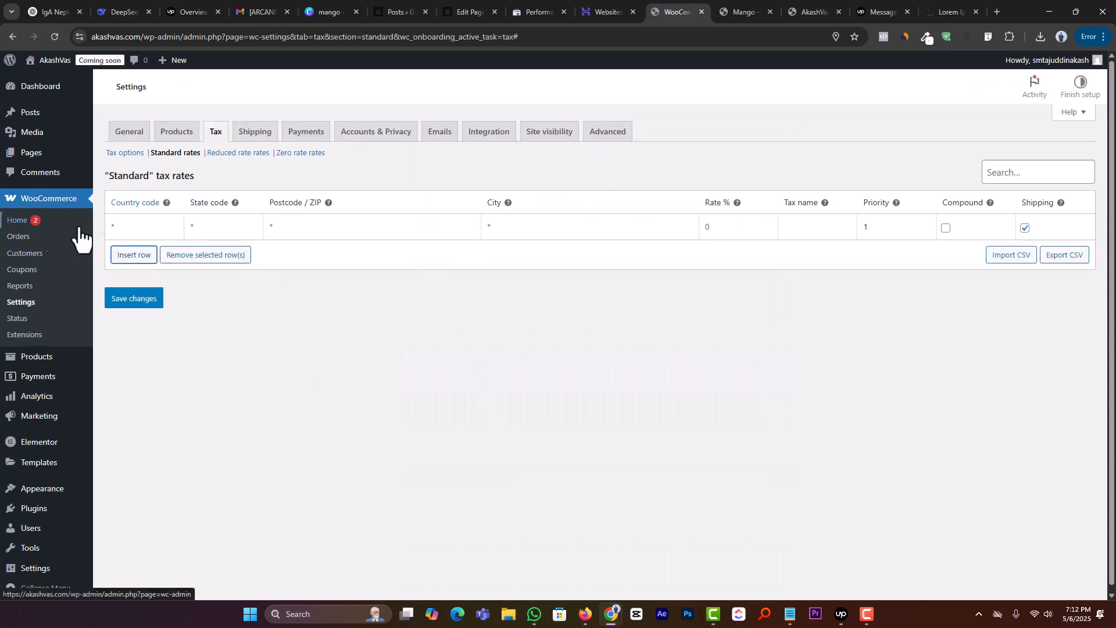
click(130, 230)
text(BD)
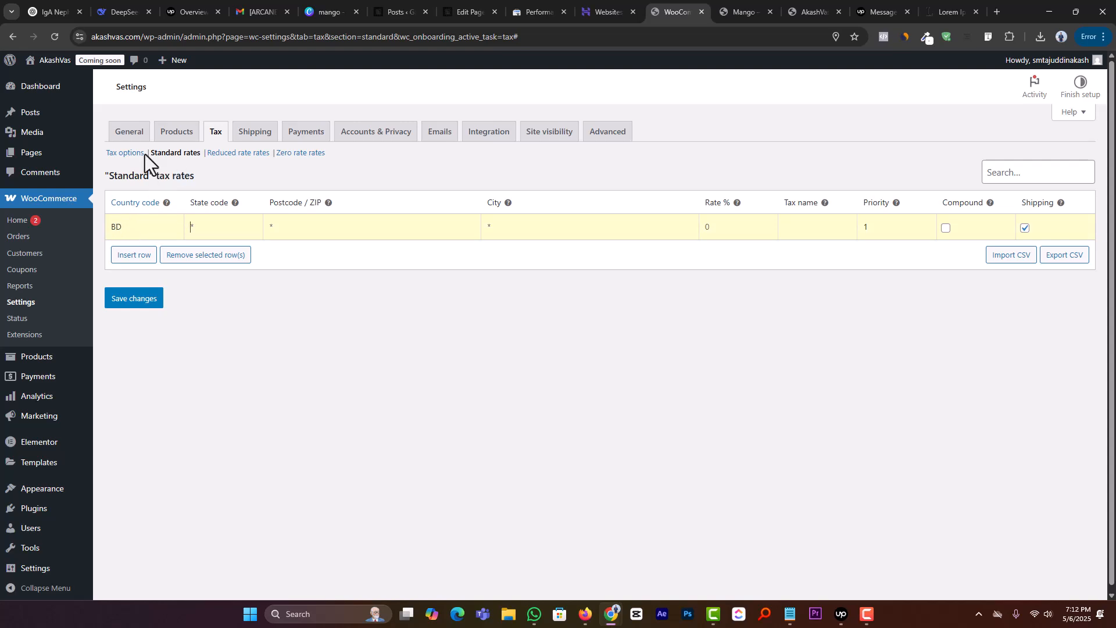
Step: Open the tax options, leaving the unsaved rate row, set prices to be entered inclusive of tax, and save the changes
click(129, 153)
click(607, 109)
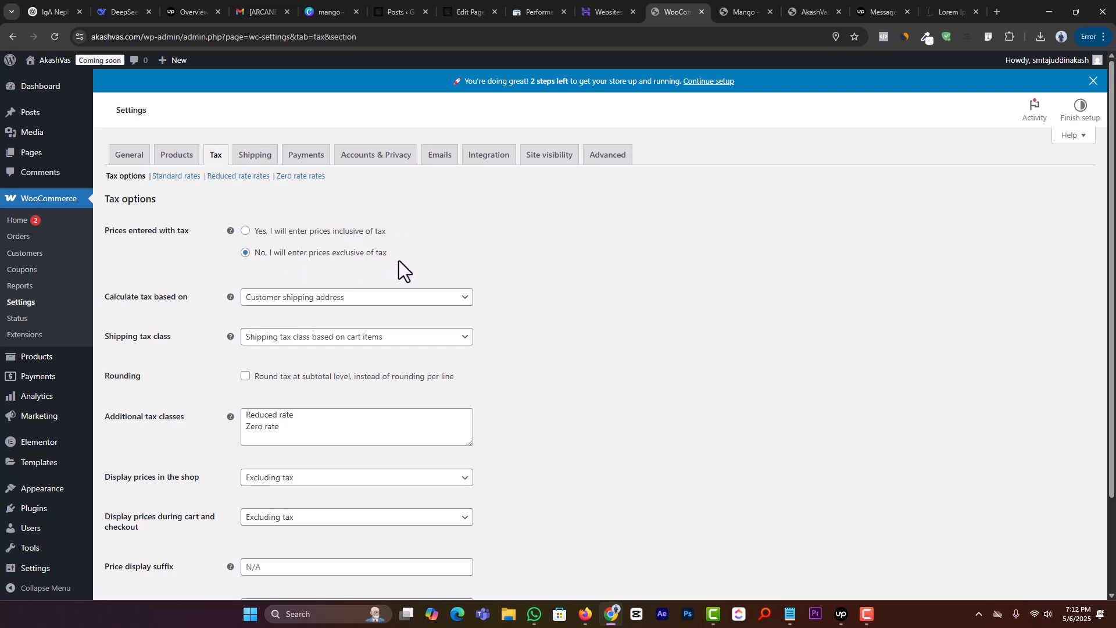
click(274, 230)
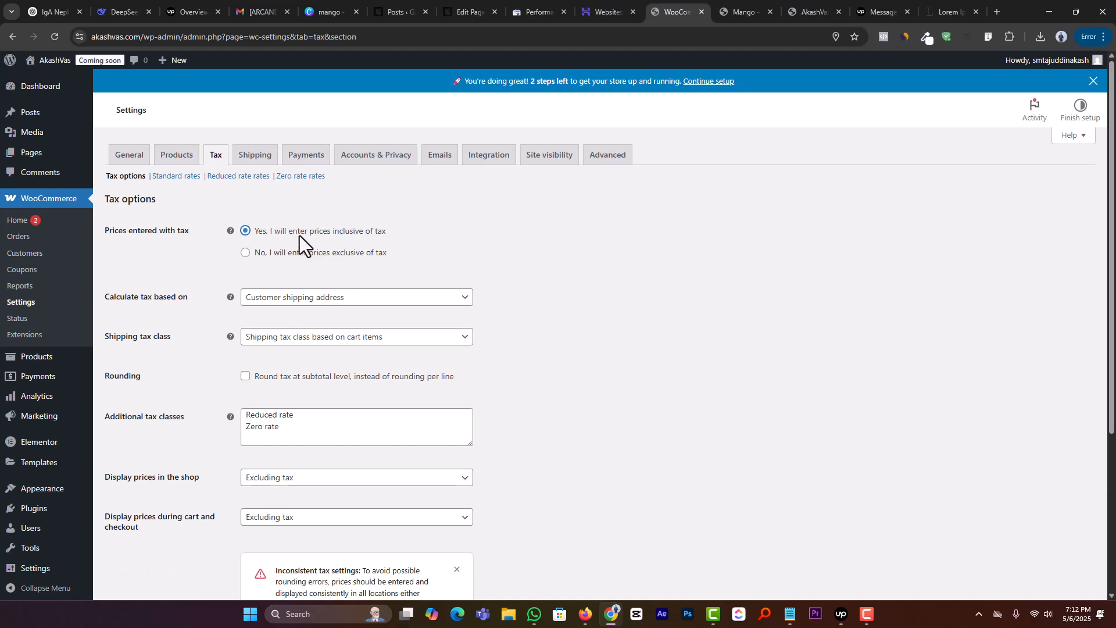
scroll(430, 245, down, 4)
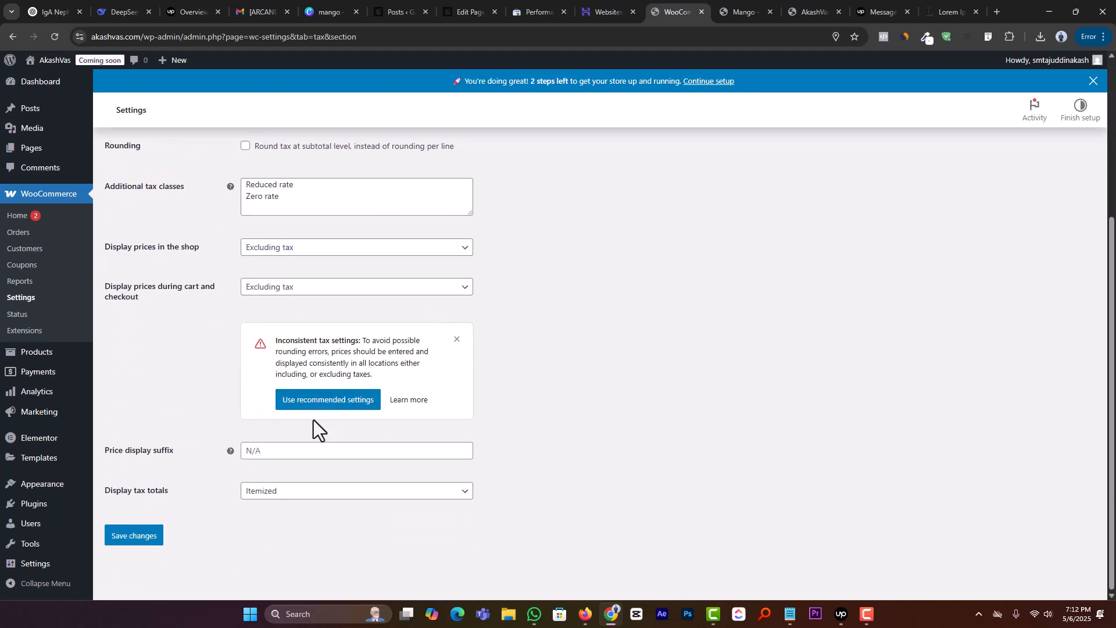
scroll(454, 343, up, 4)
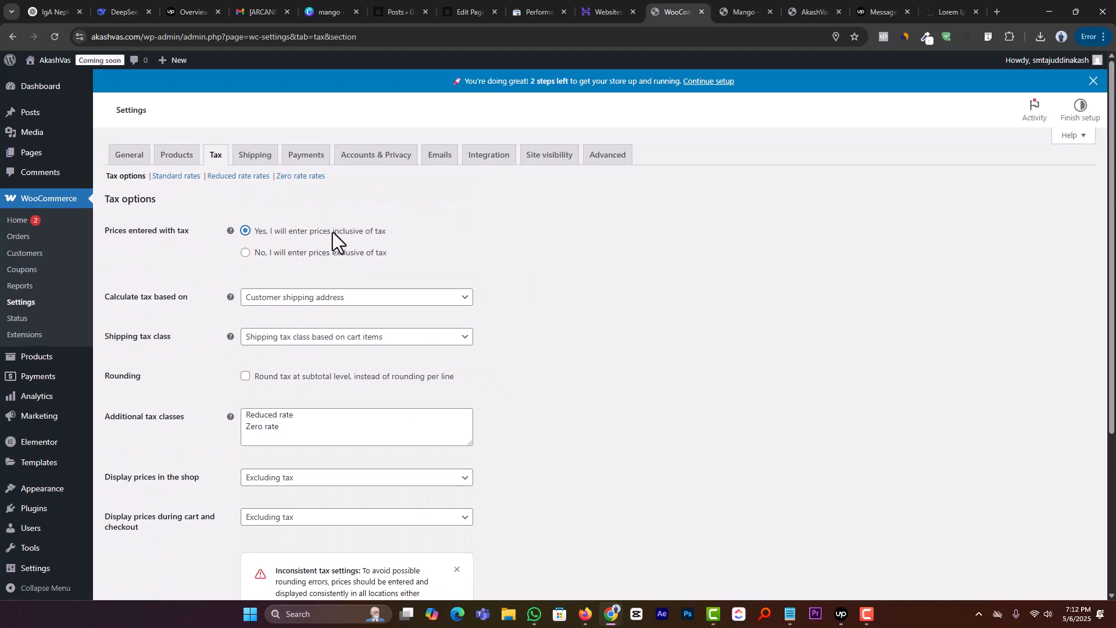
scroll(235, 456, down, 4)
click(135, 536)
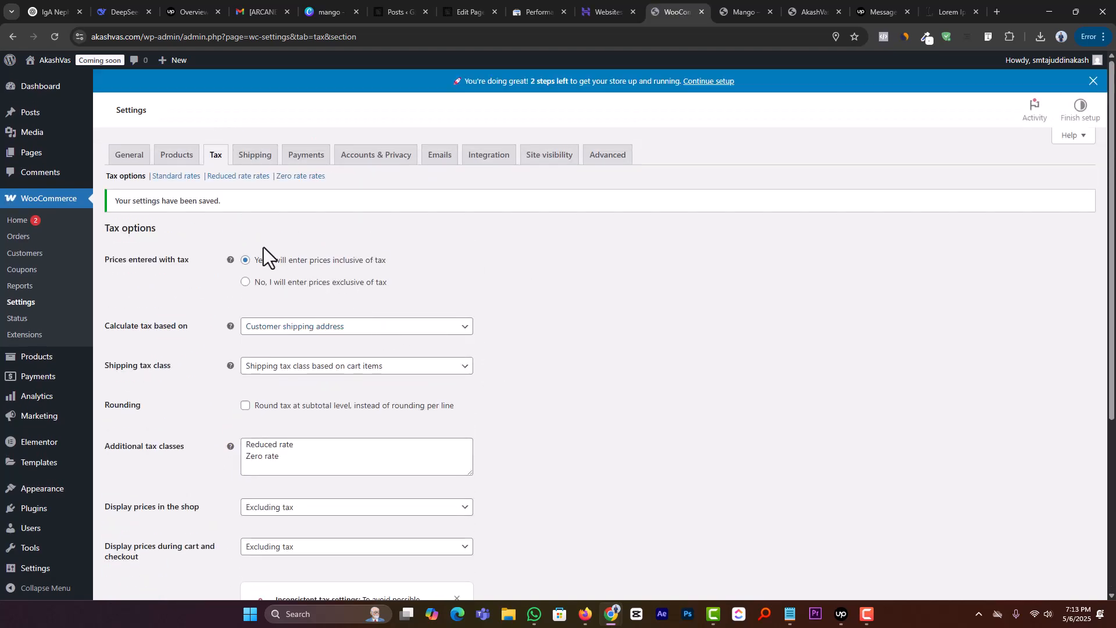
Step: Insert a standard tax rate for country BD, state JS, with the store's post code and city, and save the changes
click(175, 177)
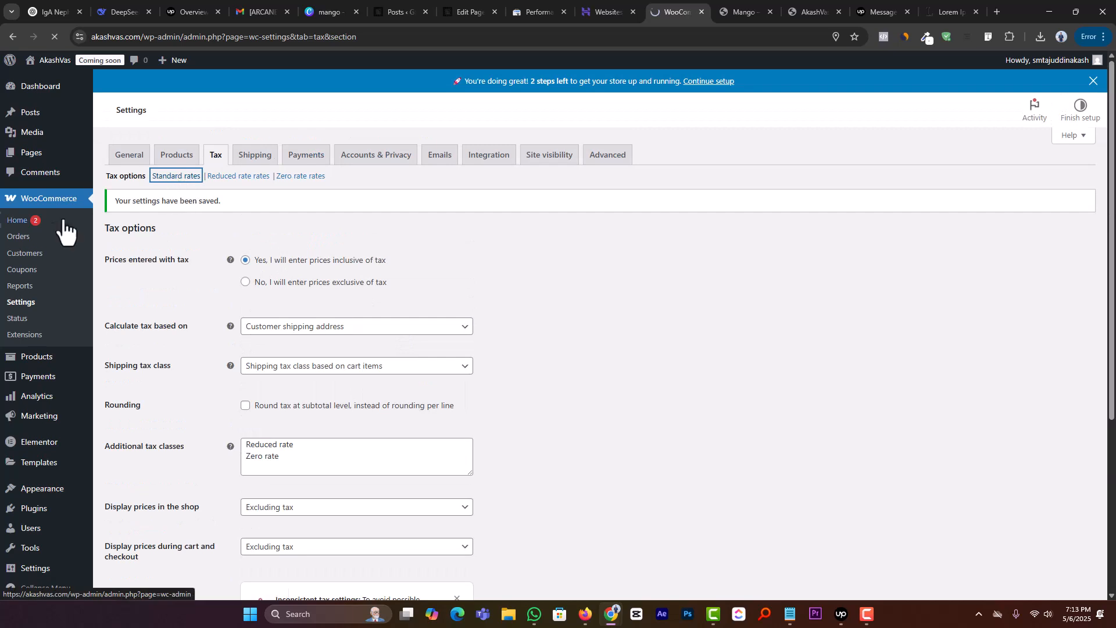
click(59, 41)
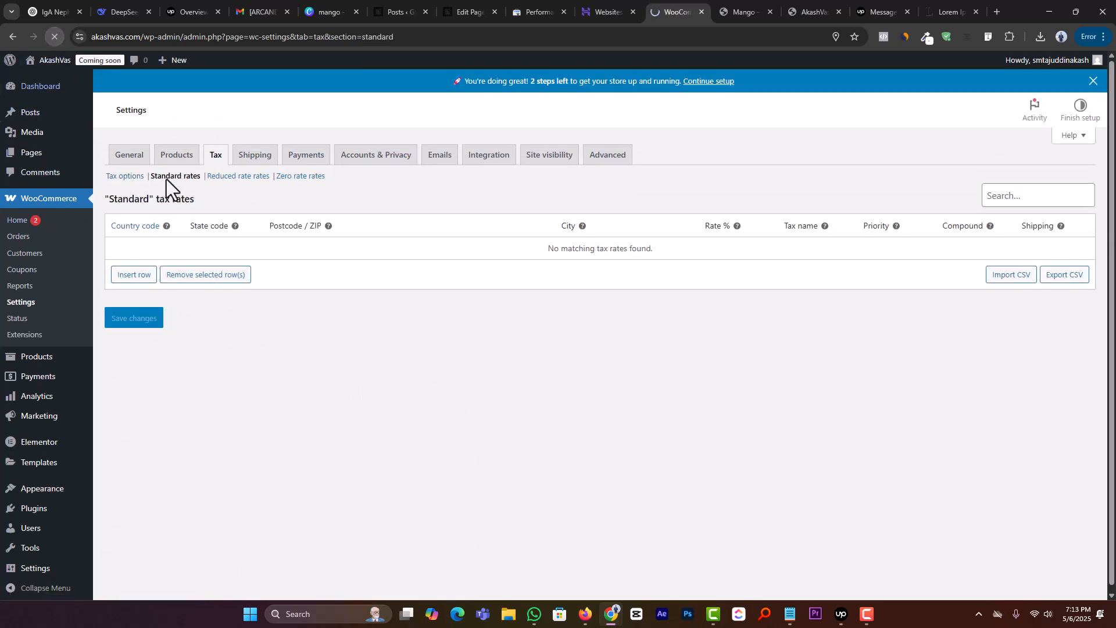
click(129, 278)
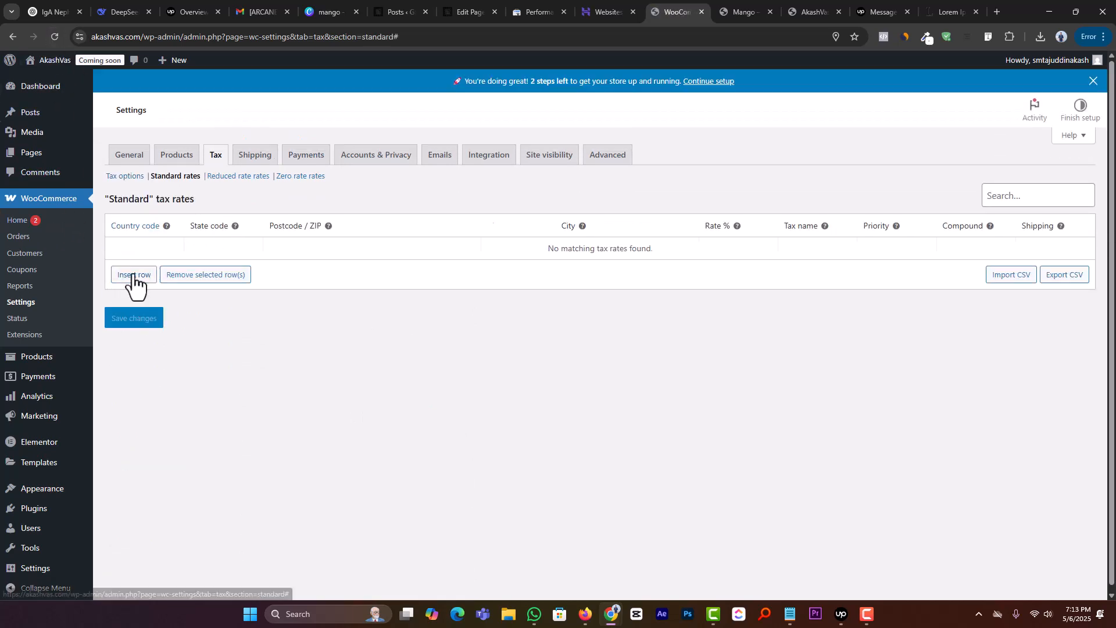
click(146, 250)
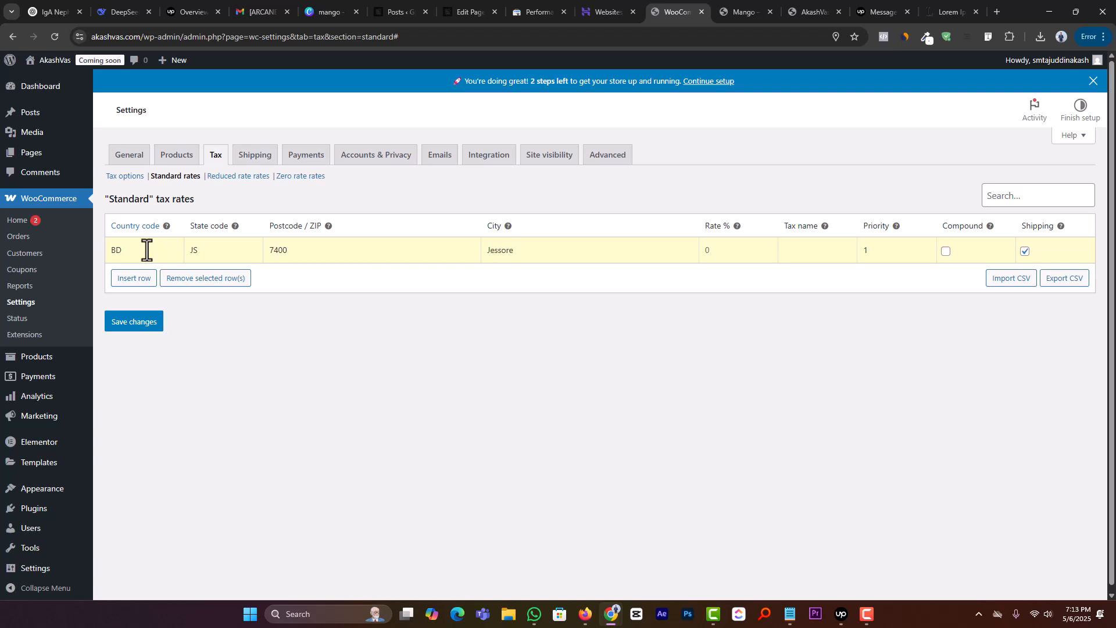
click(124, 326)
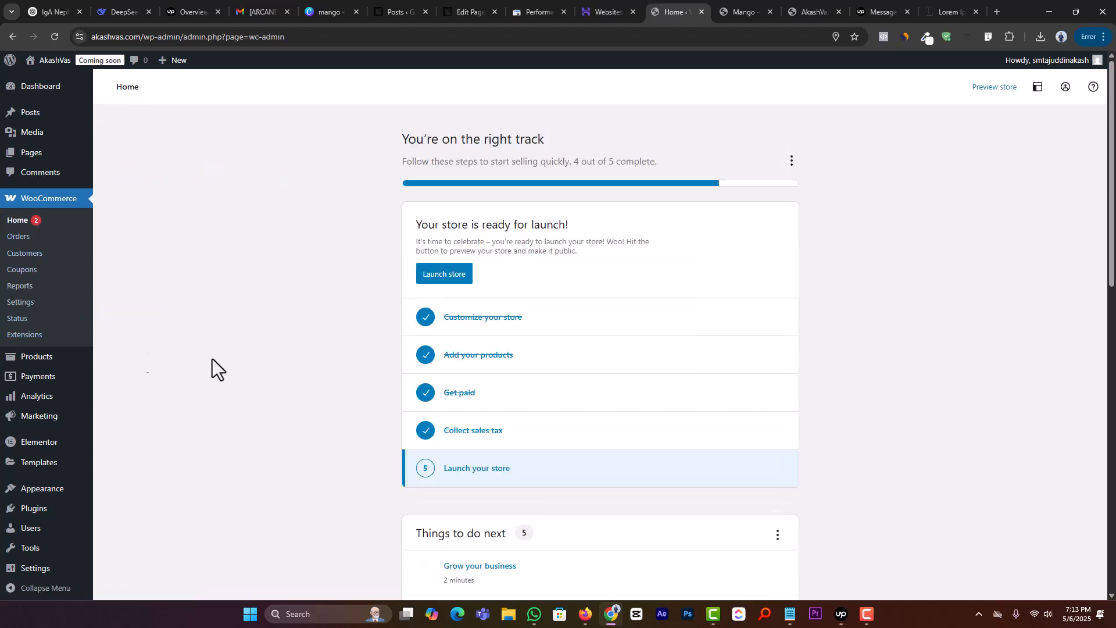
Step: Open the Launch your store task from the WooCommerce home page and launch the store
scroll(302, 321, down, 2)
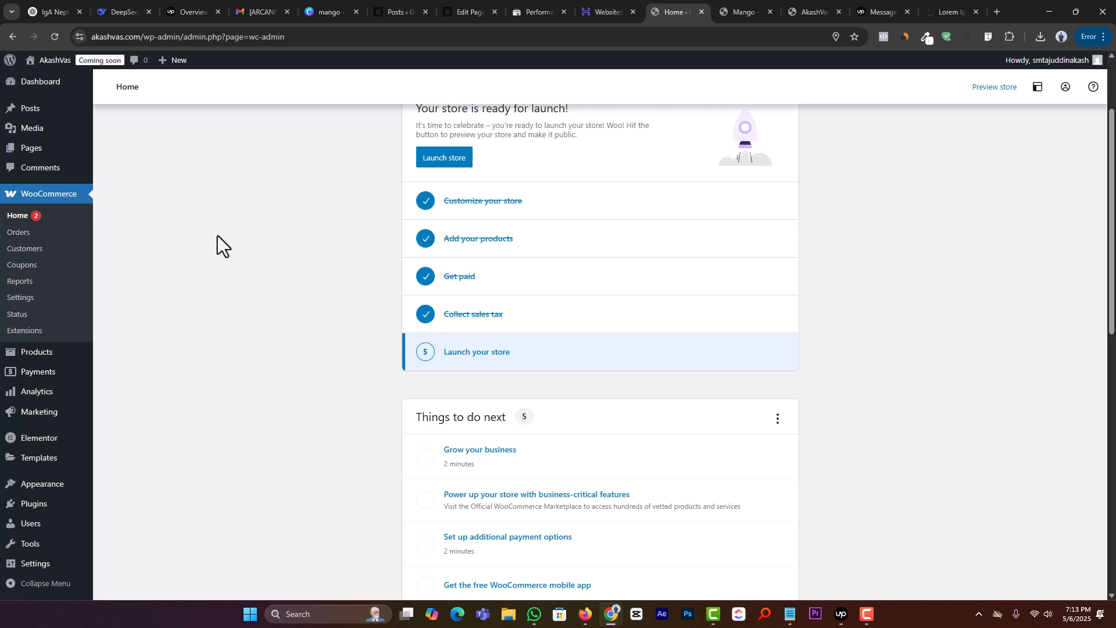
click(515, 364)
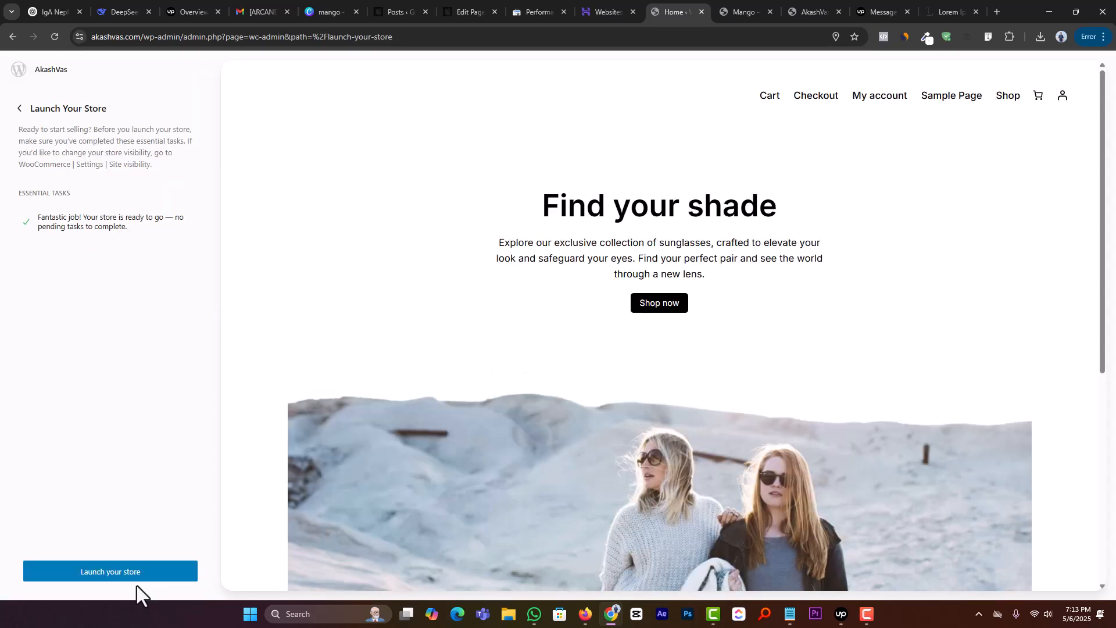
click(123, 577)
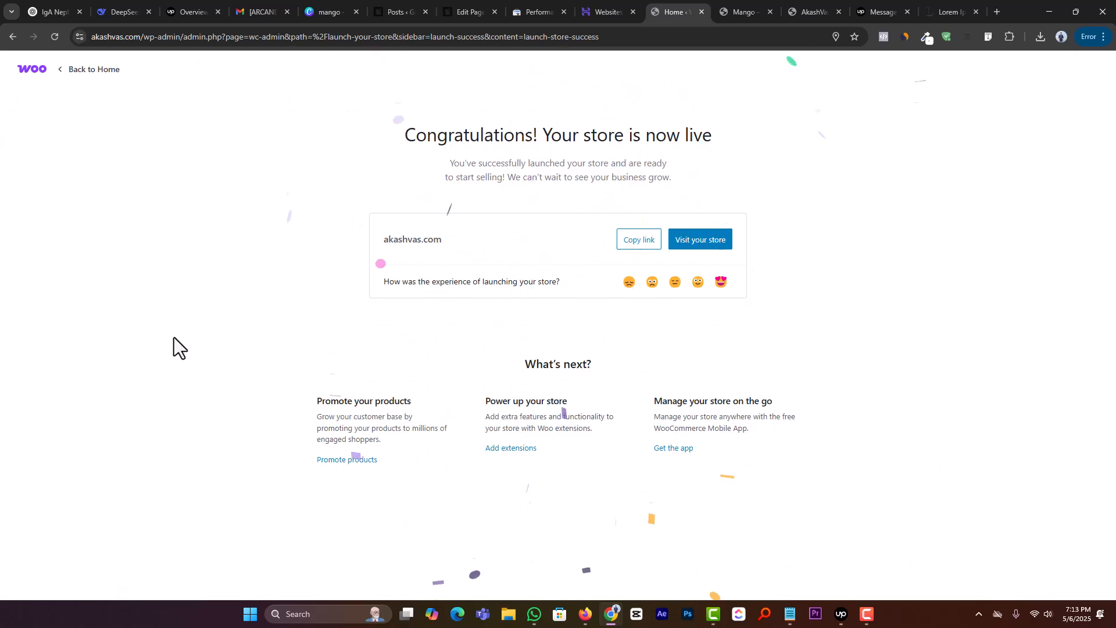
drag(391, 140, 706, 109)
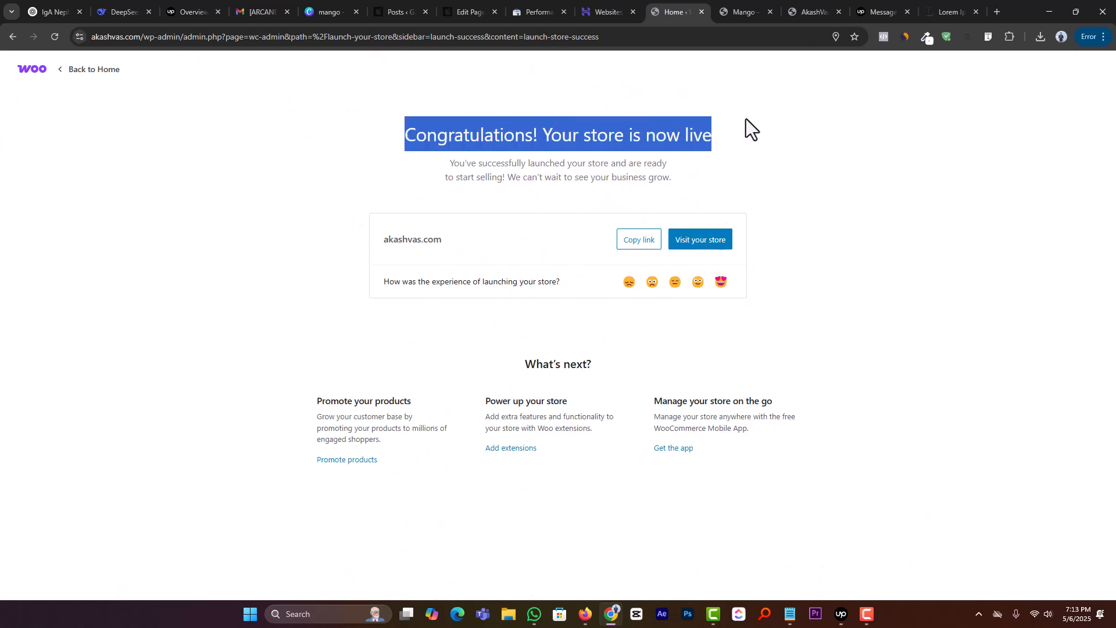
Step: Return to the WooCommerce home page and reload it to check the store's setup and live status
click(103, 70)
scroll(224, 355, down, 1)
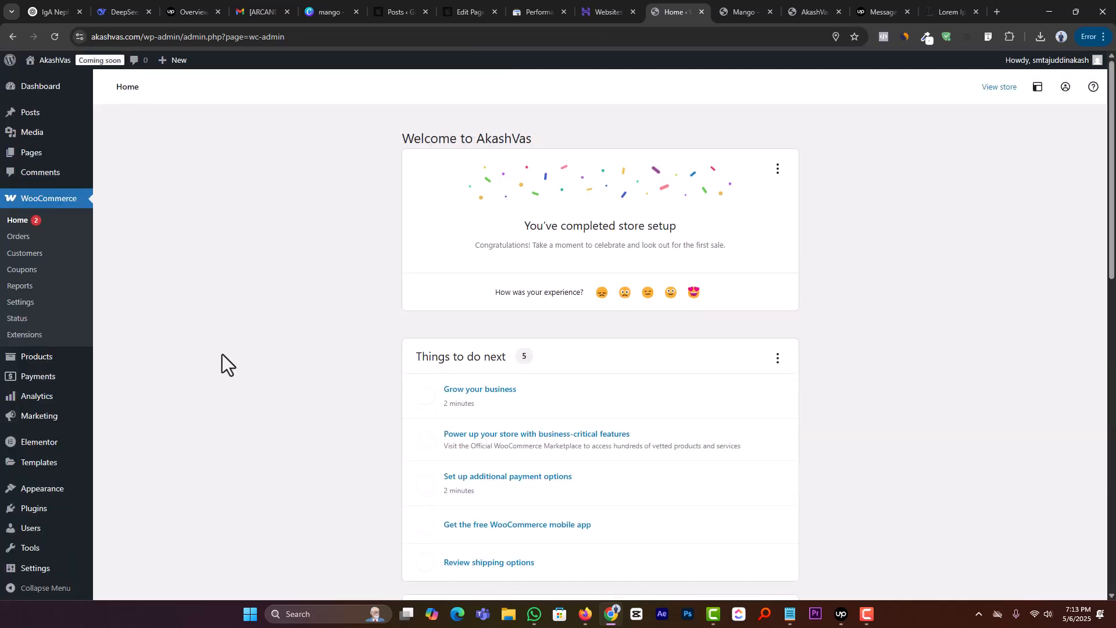
scroll(454, 279, up, 1)
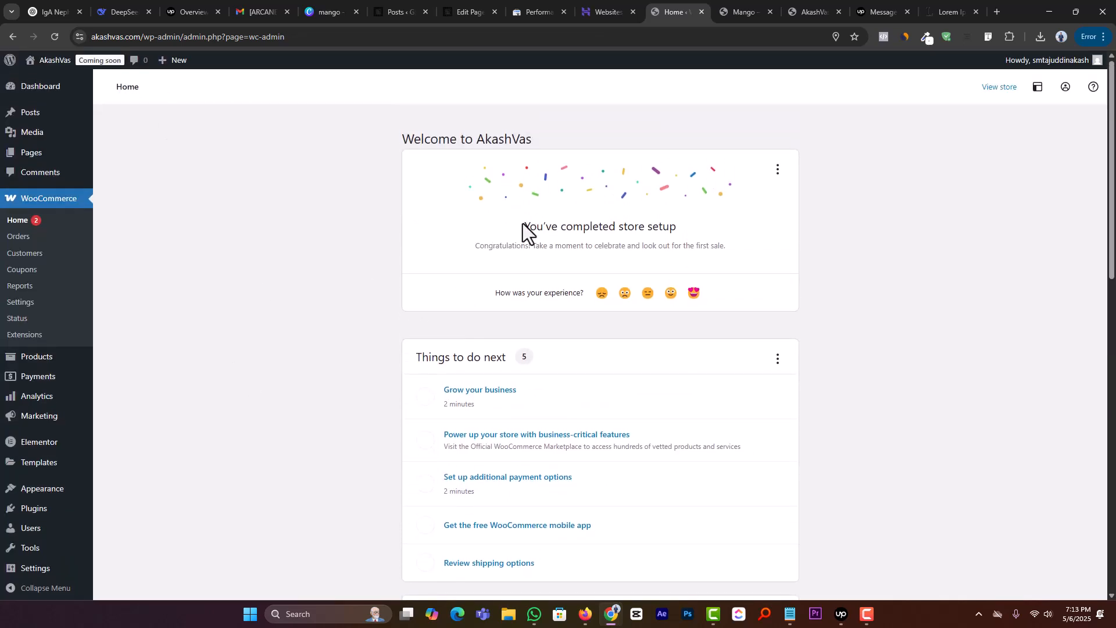
drag(524, 226, 877, 232)
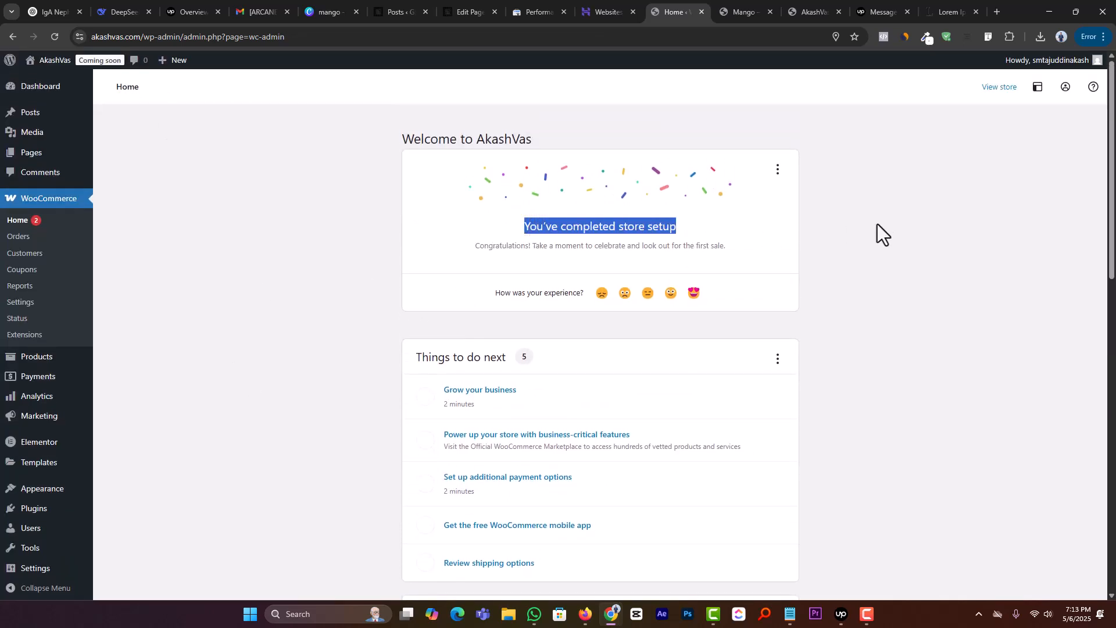
click(55, 36)
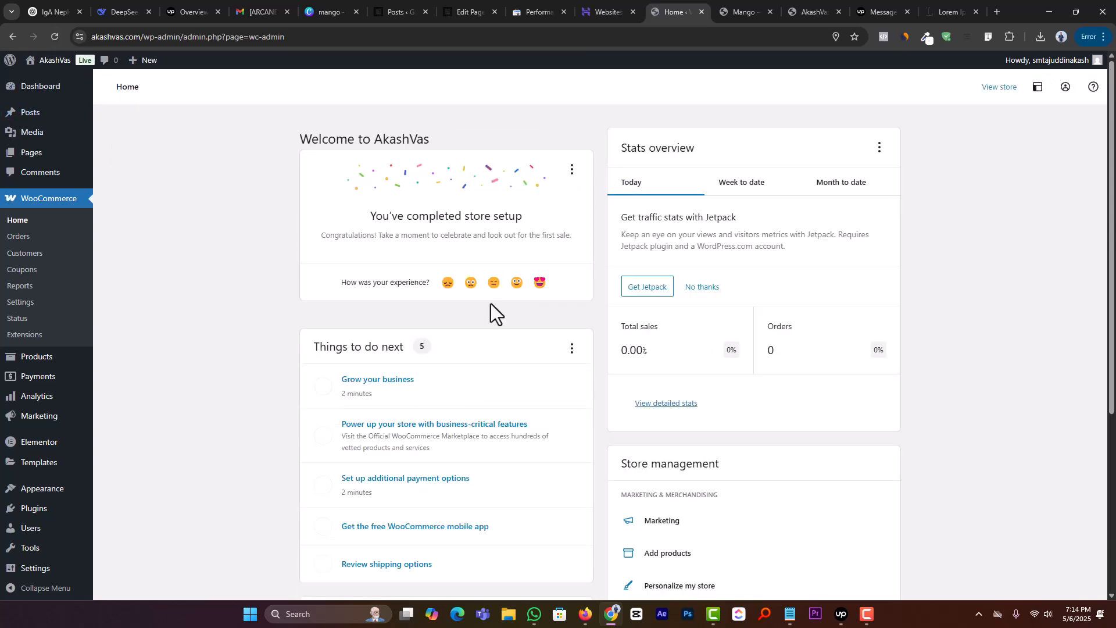
Step: Switch to the Mango product page, reload it, and add one Mango to the cart
click(750, 9)
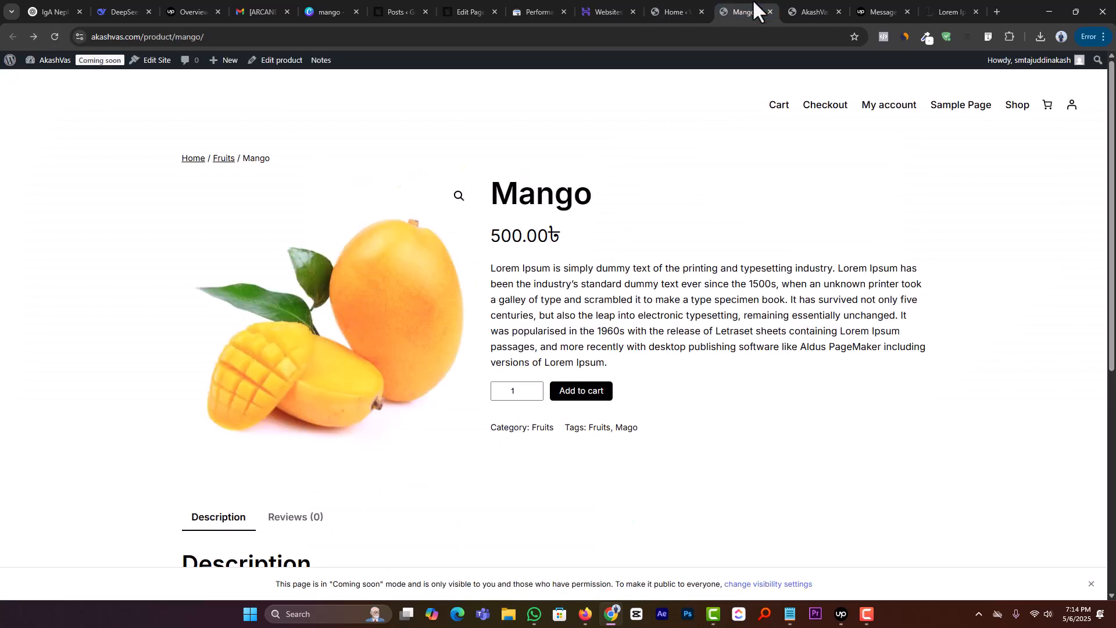
click(54, 37)
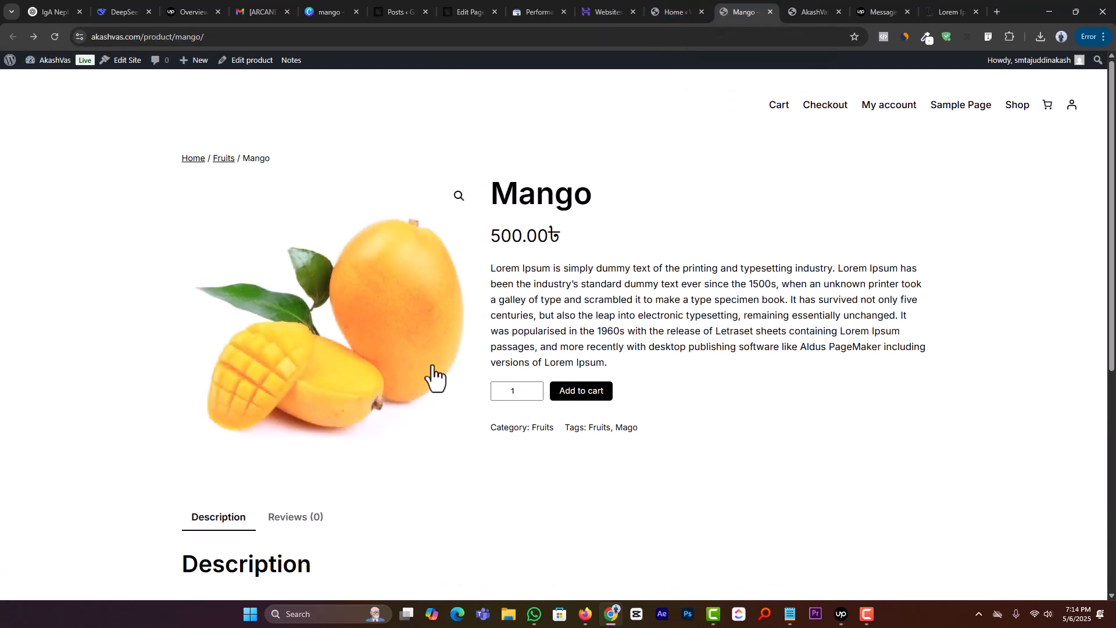
scroll(324, 356, down, 2)
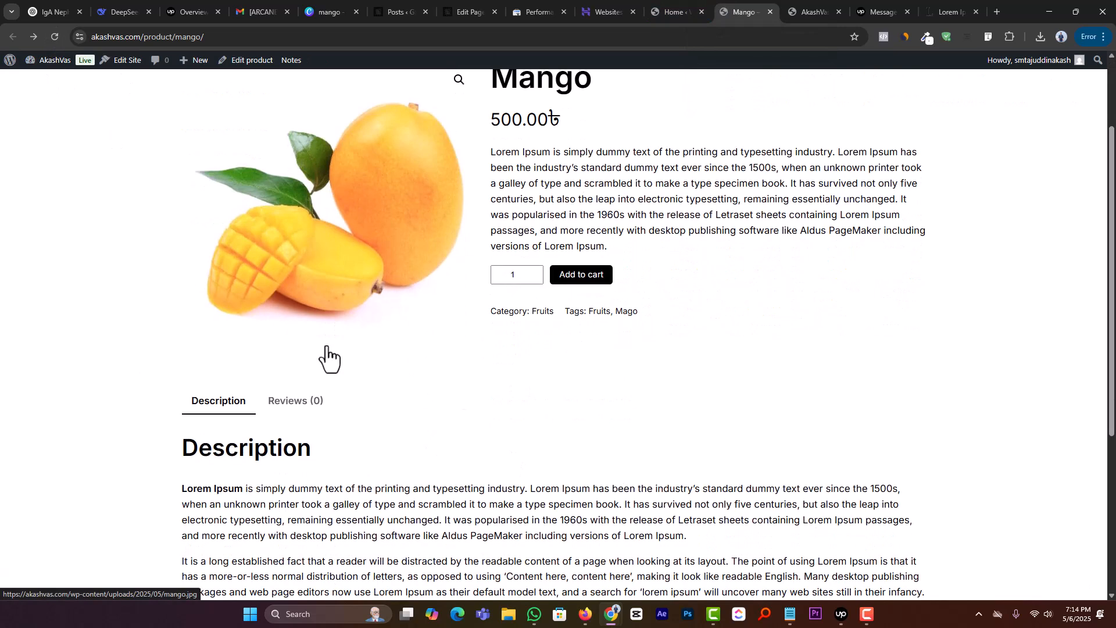
scroll(727, 320, up, 2)
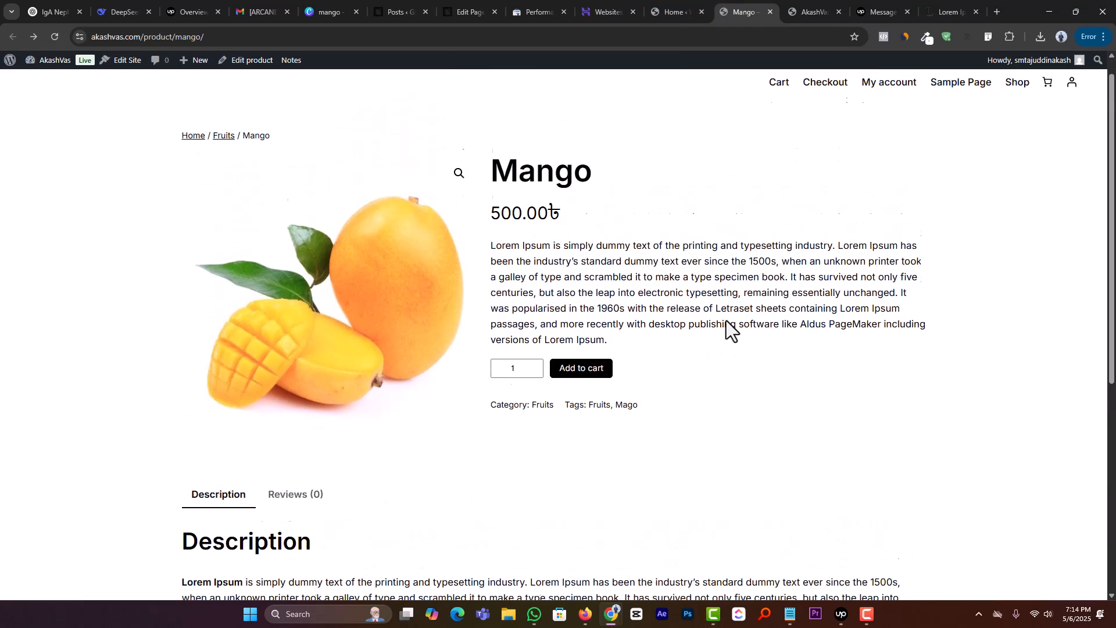
click(587, 396)
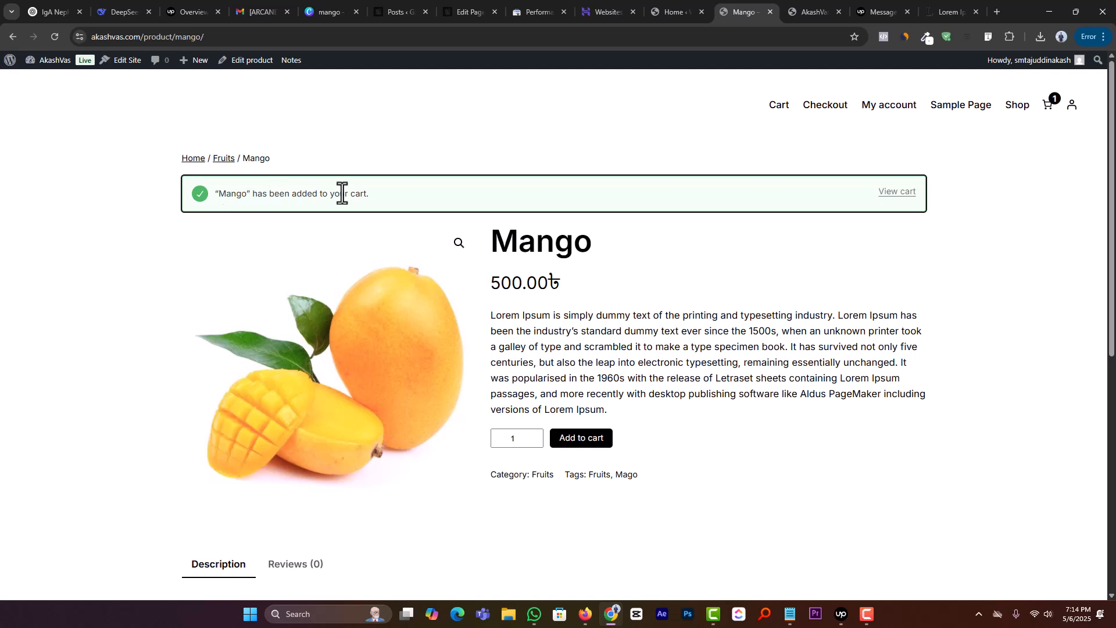
Step: Proceed from the cart to checkout and review the delivery, shipping, and payment options
click(896, 194)
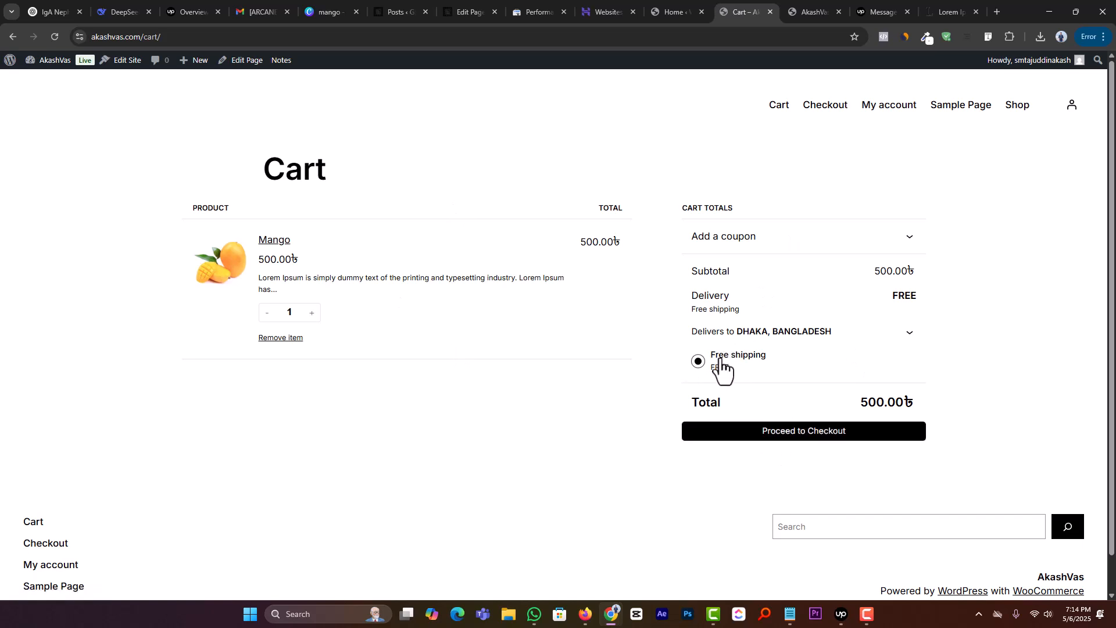
click(766, 436)
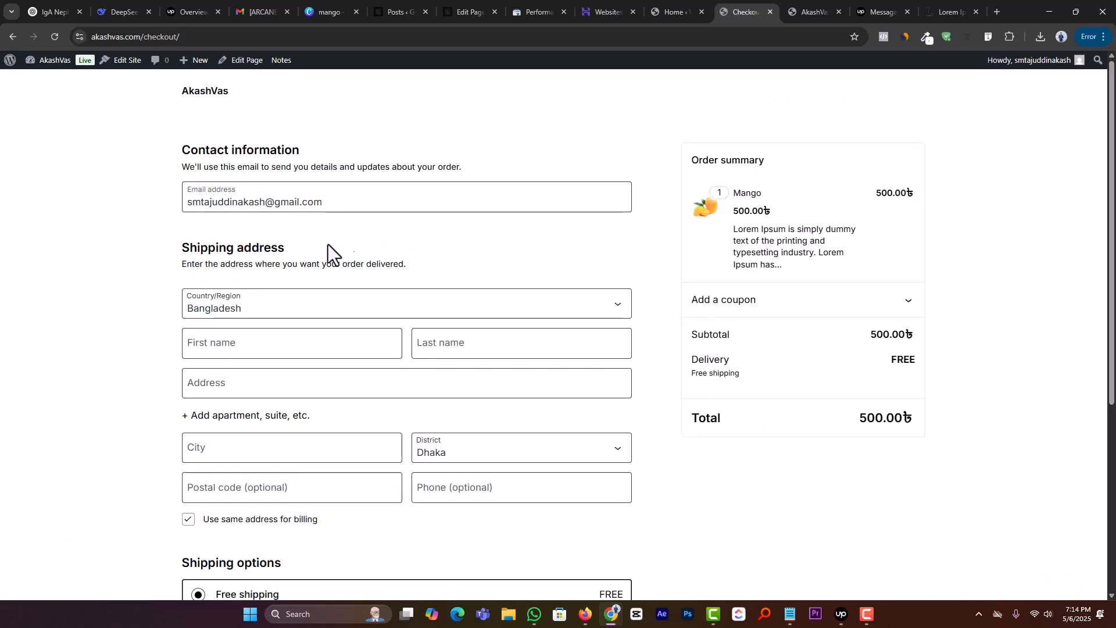
scroll(313, 255, down, 1)
scroll(303, 263, down, 4)
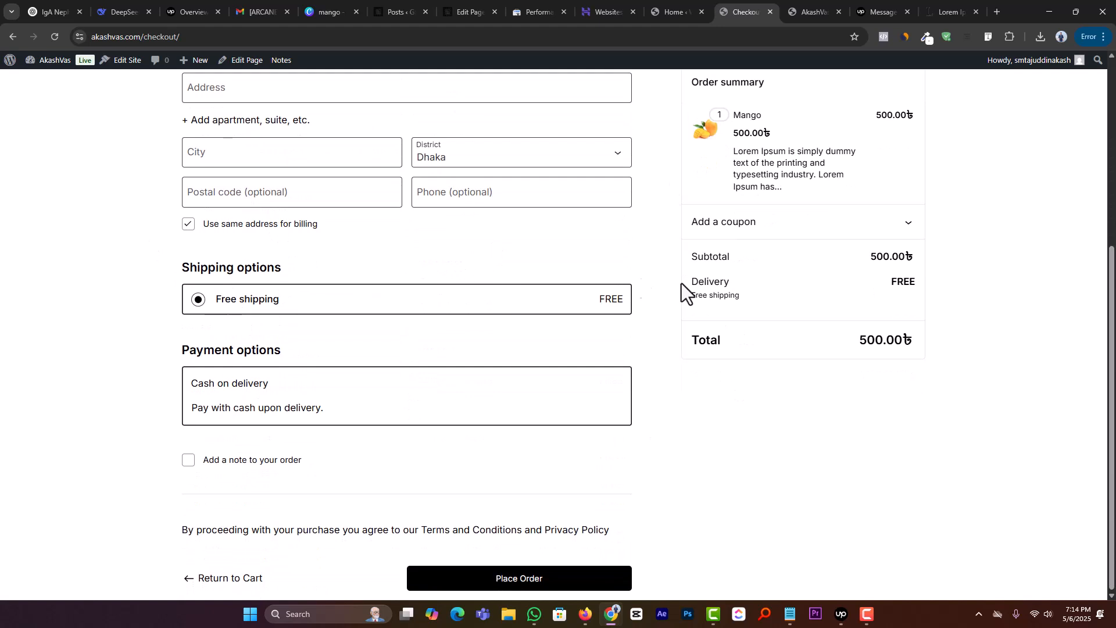
double_click(716, 283)
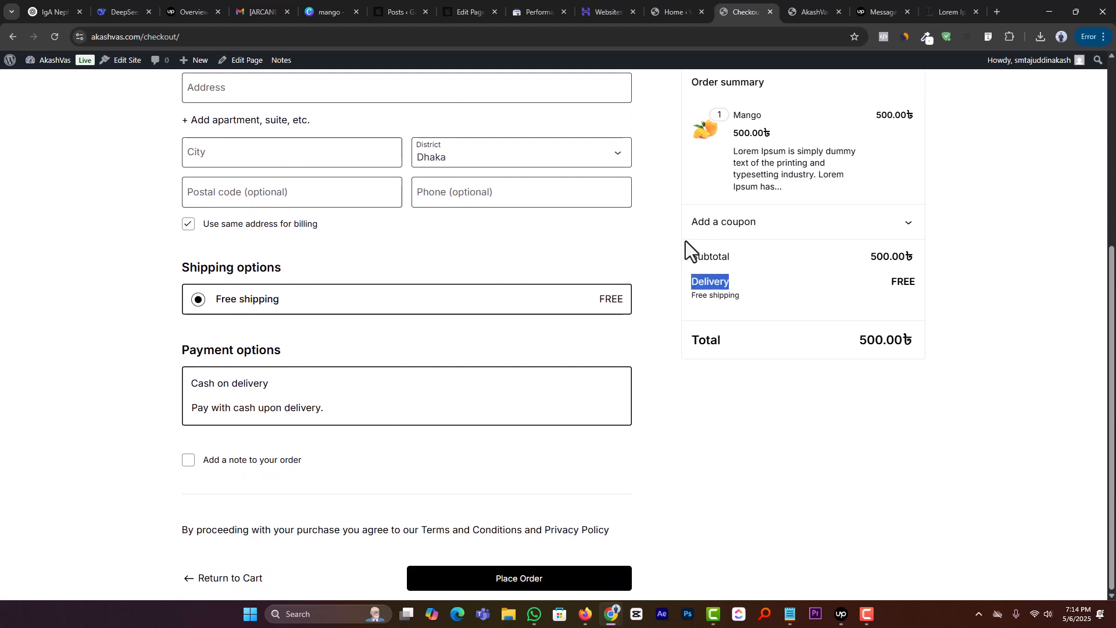
click(713, 285)
scroll(811, 397, up, 1)
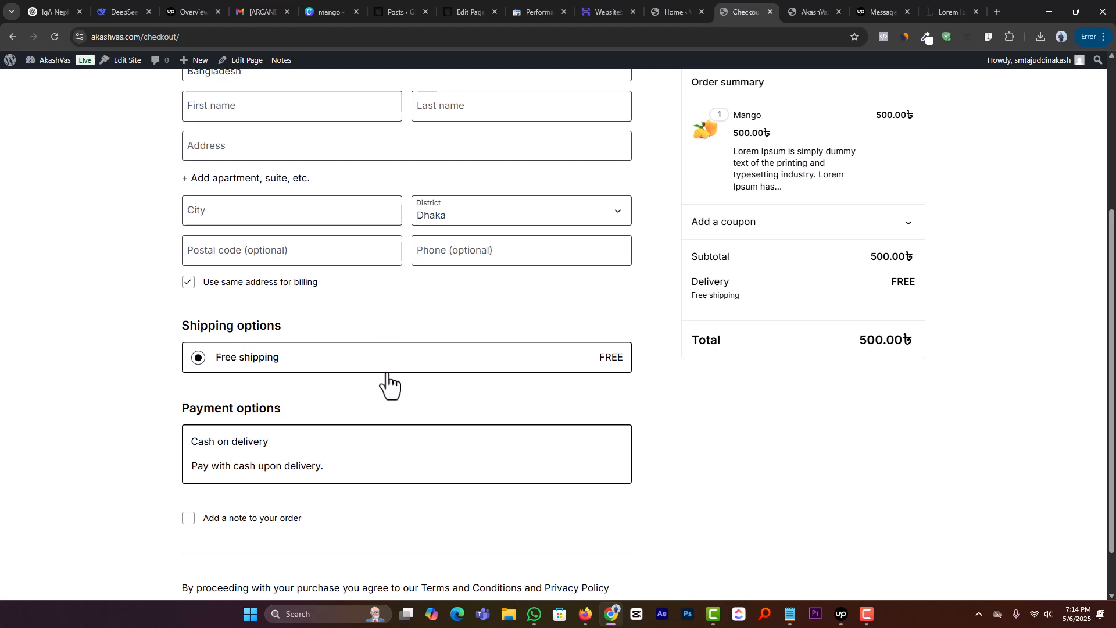
scroll(388, 382, down, 1)
scroll(395, 407, up, 5)
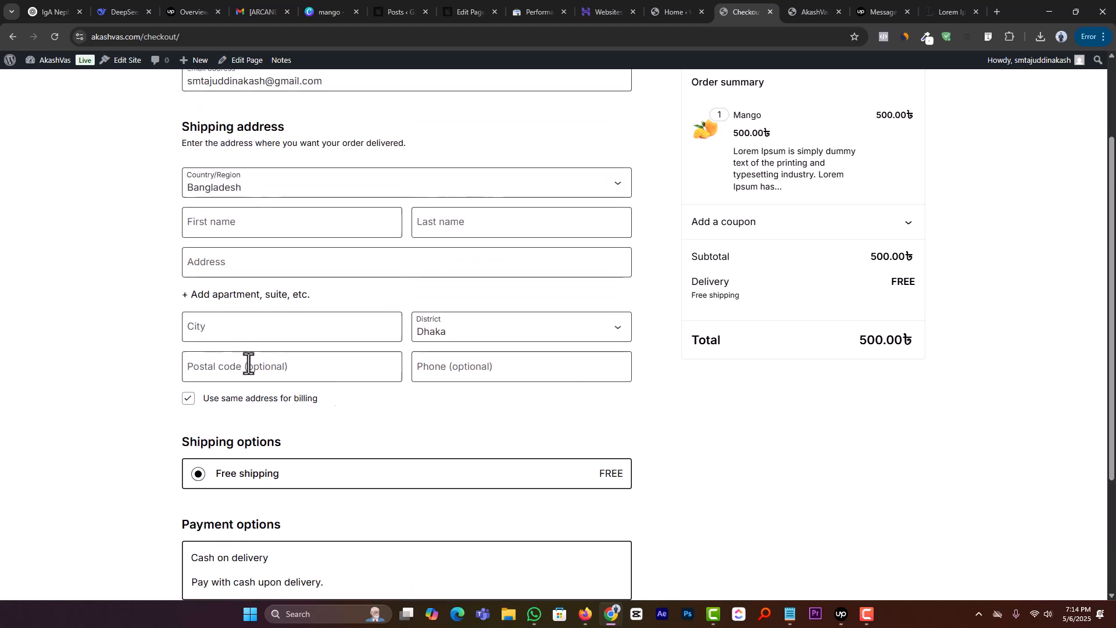
Step: Enter the customer's first and last name in the checkout's shipping address
click(236, 339)
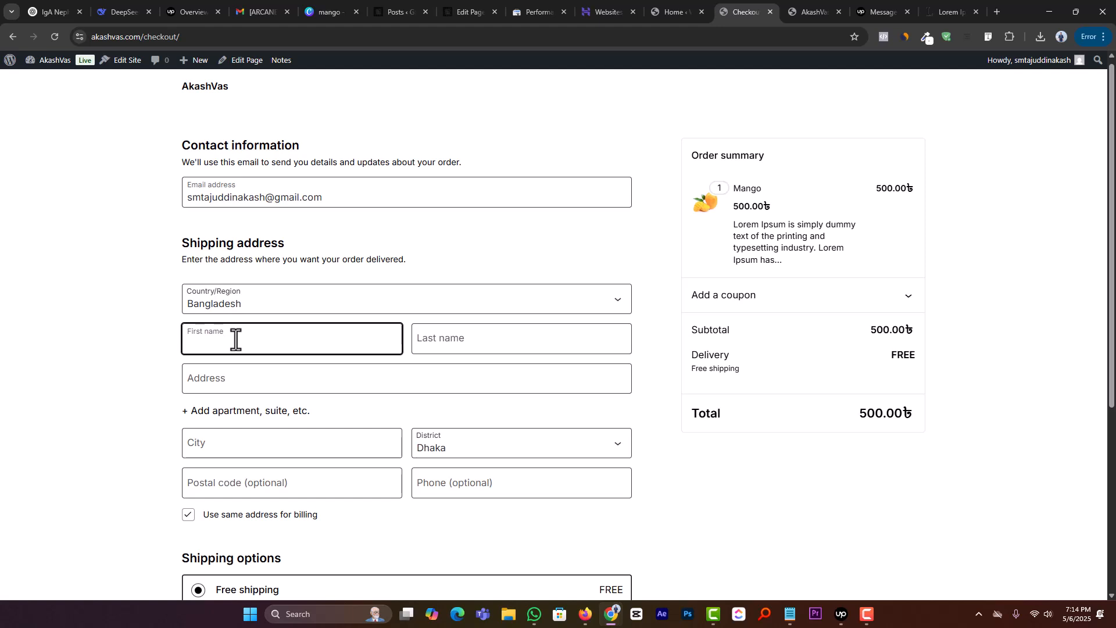
key(Tab)
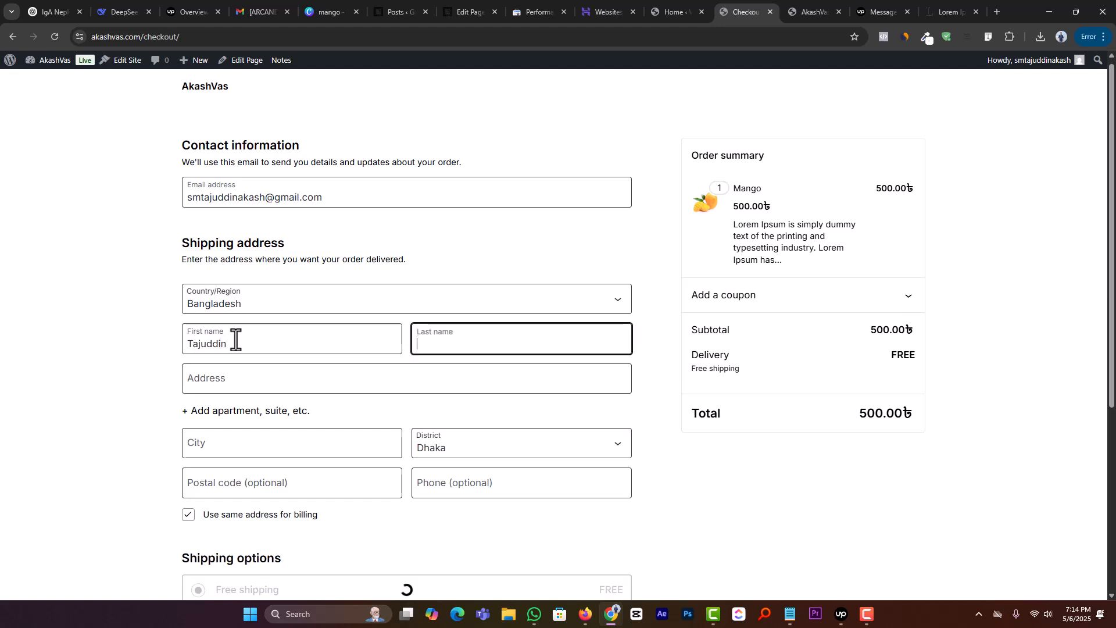
key(Tab)
Step: Fill in the customer's street address and city, keeping Dhaka as the district
text(j)
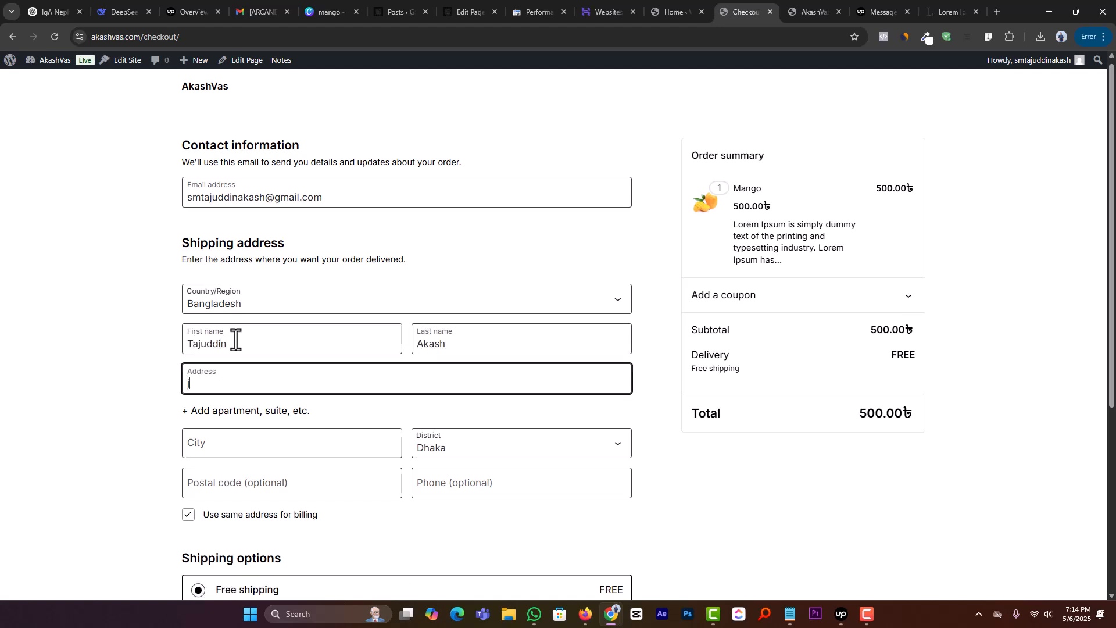
key(Tab)
key(Tab)
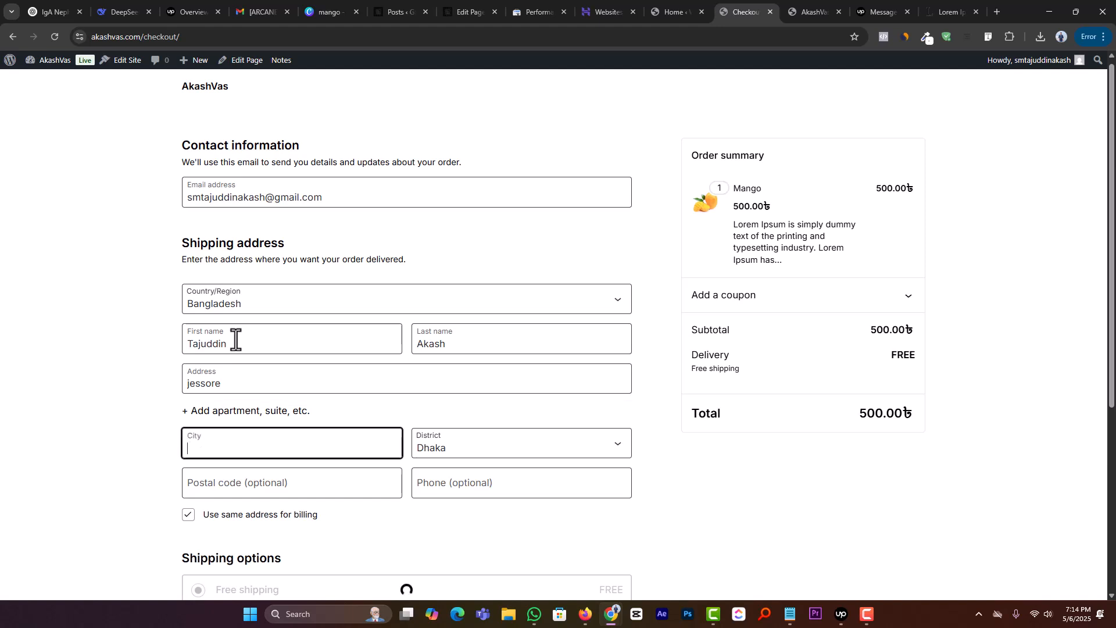
text(Jess)
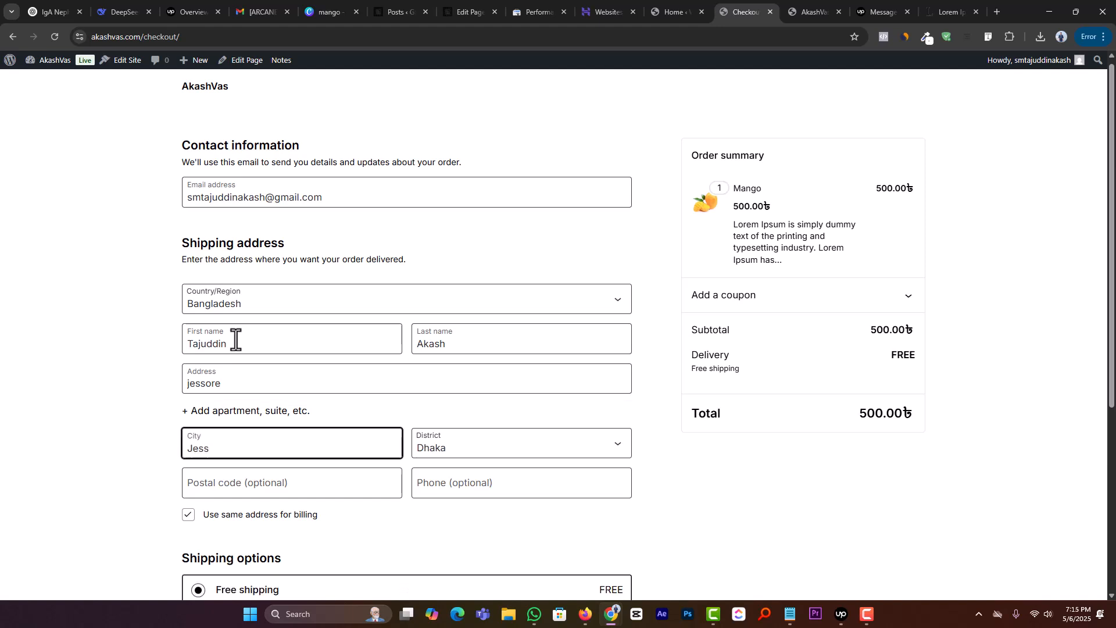
text(ore)
key(Tab)
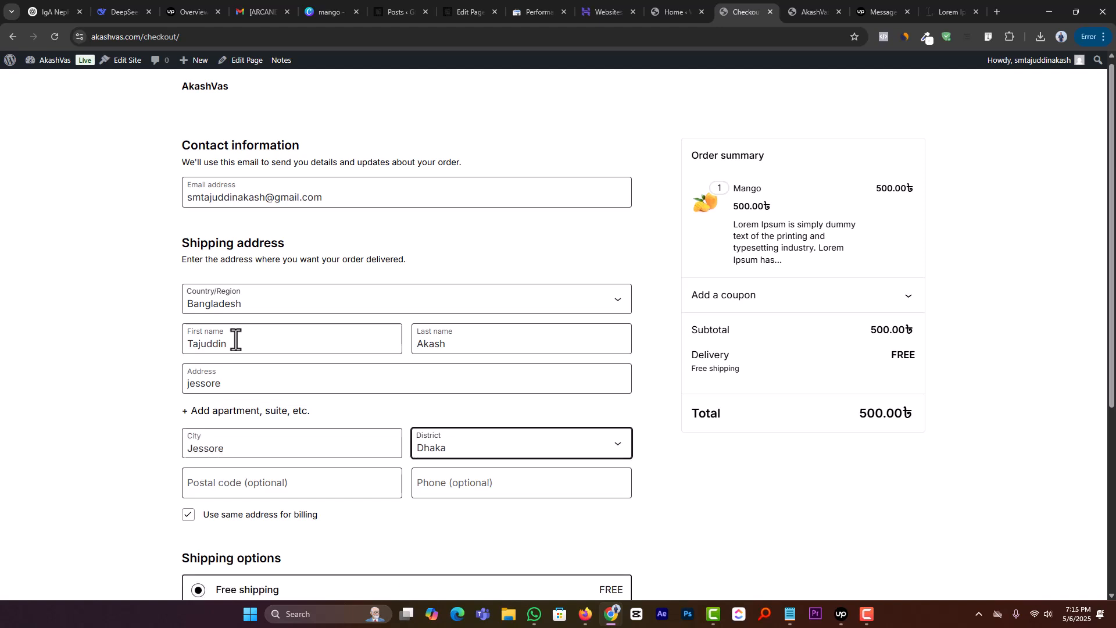
Step: Leave the postal code empty and place the cash on delivery order
click(324, 482)
scroll(286, 475, down, 1)
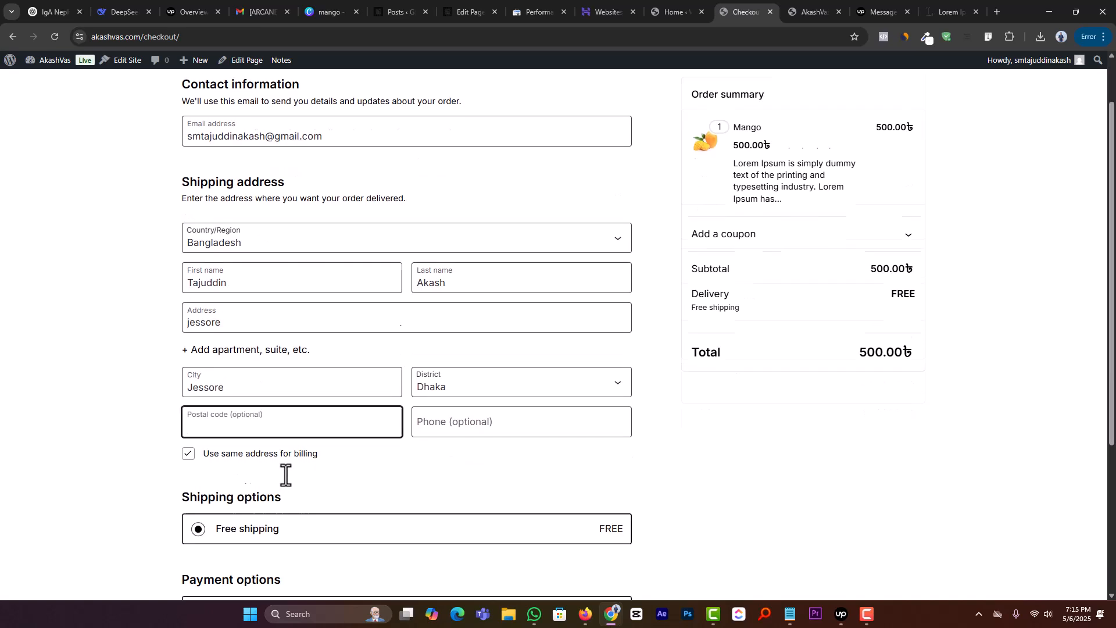
scroll(286, 475, down, 4)
click(490, 589)
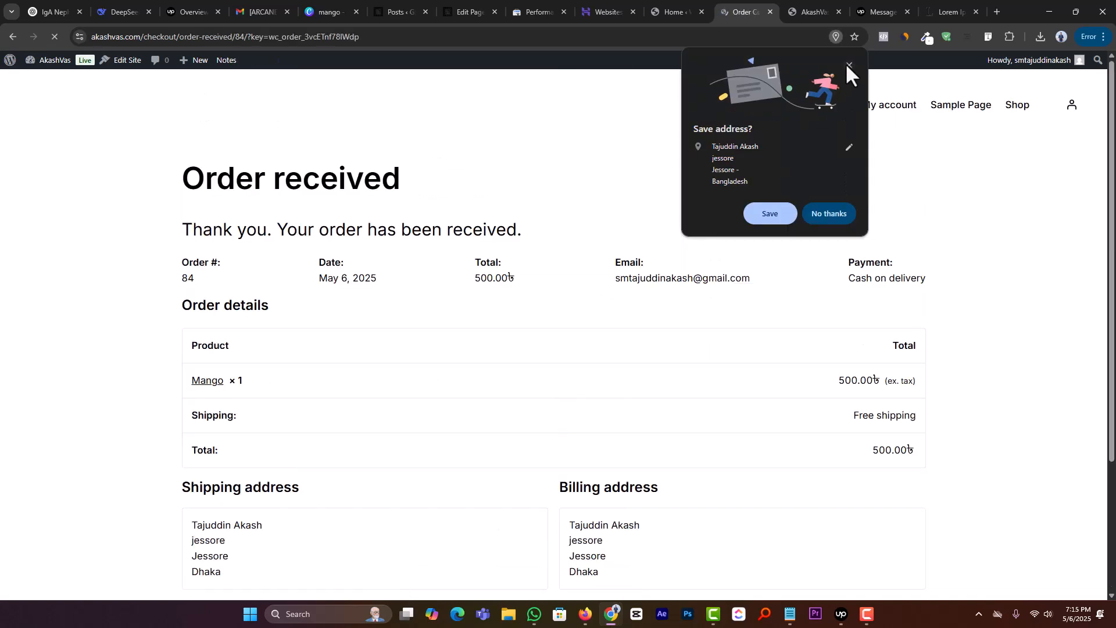
Step: Dismiss the browser's offer to save the address and review the order confirmation details
click(848, 64)
drag(187, 173, 720, 197)
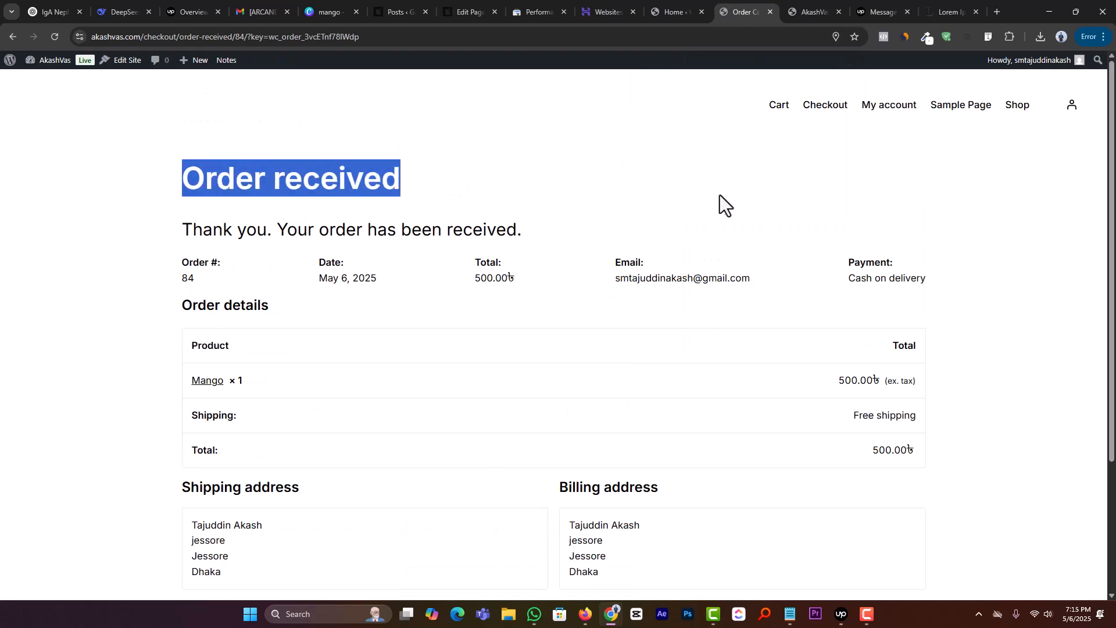
click(637, 207)
scroll(309, 443, down, 3)
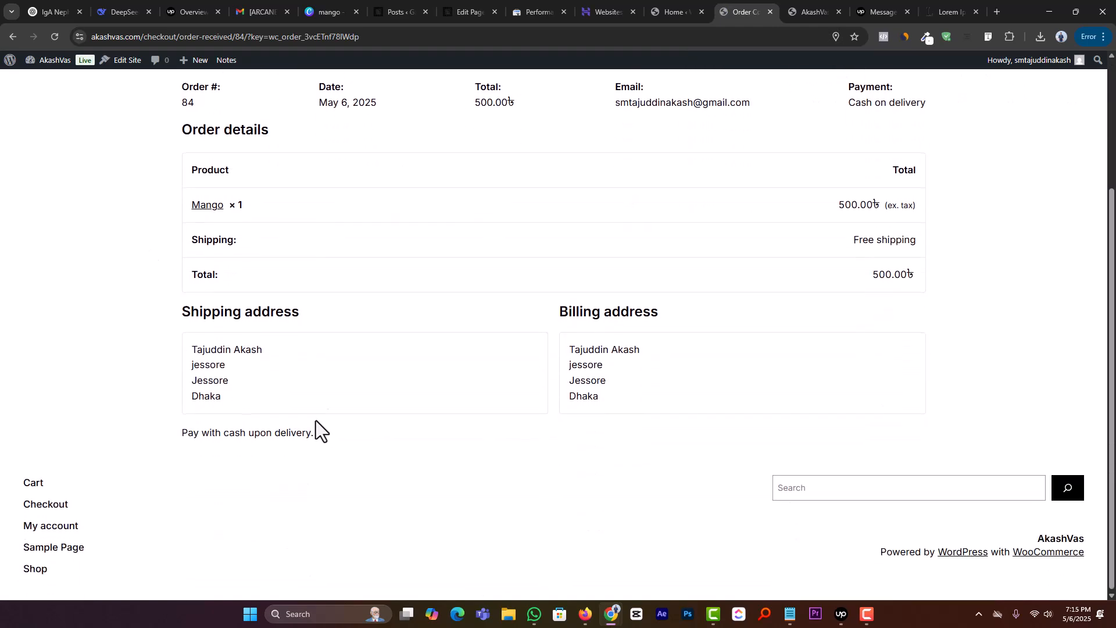
scroll(377, 436, up, 3)
Step: Switch back to the WooCommerce admin, reload it, and open the new Mango order from the orders list
click(674, 11)
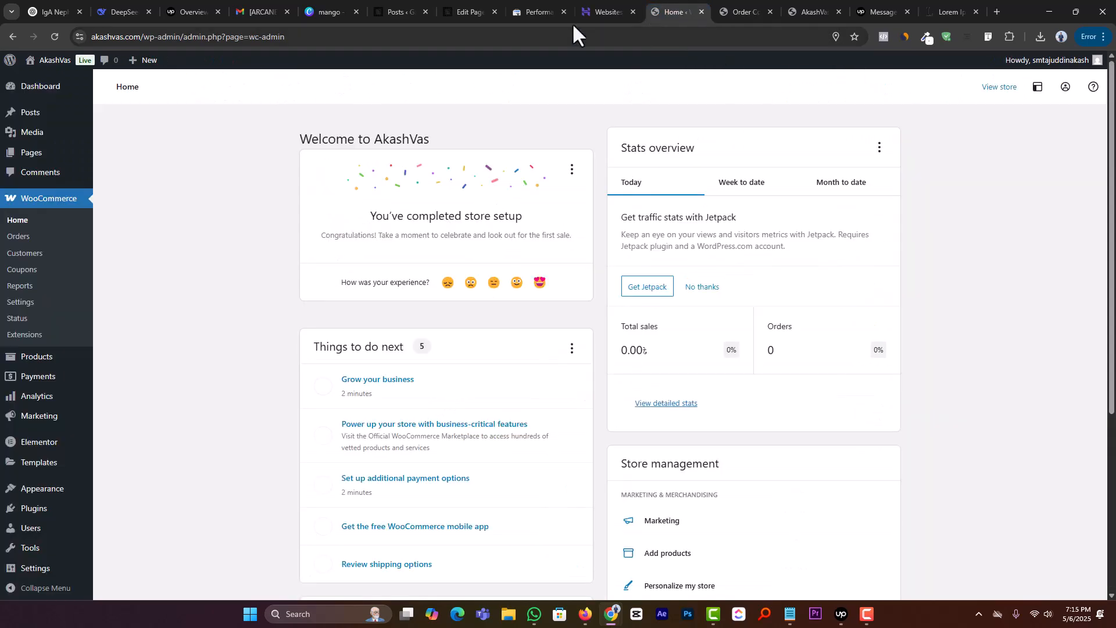
click(58, 36)
click(30, 238)
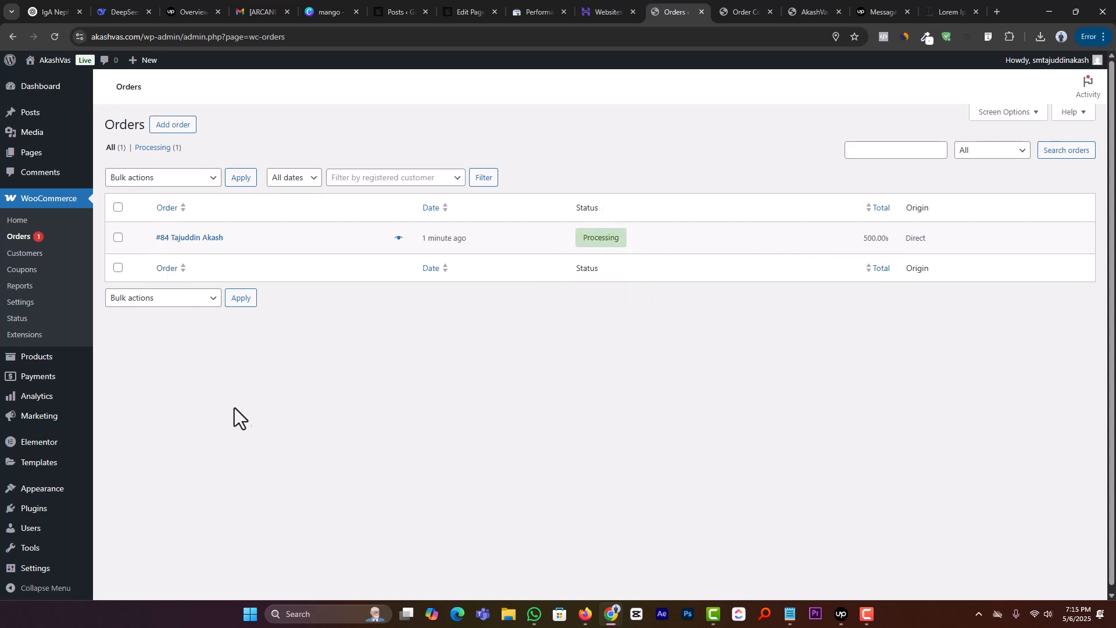
click(175, 238)
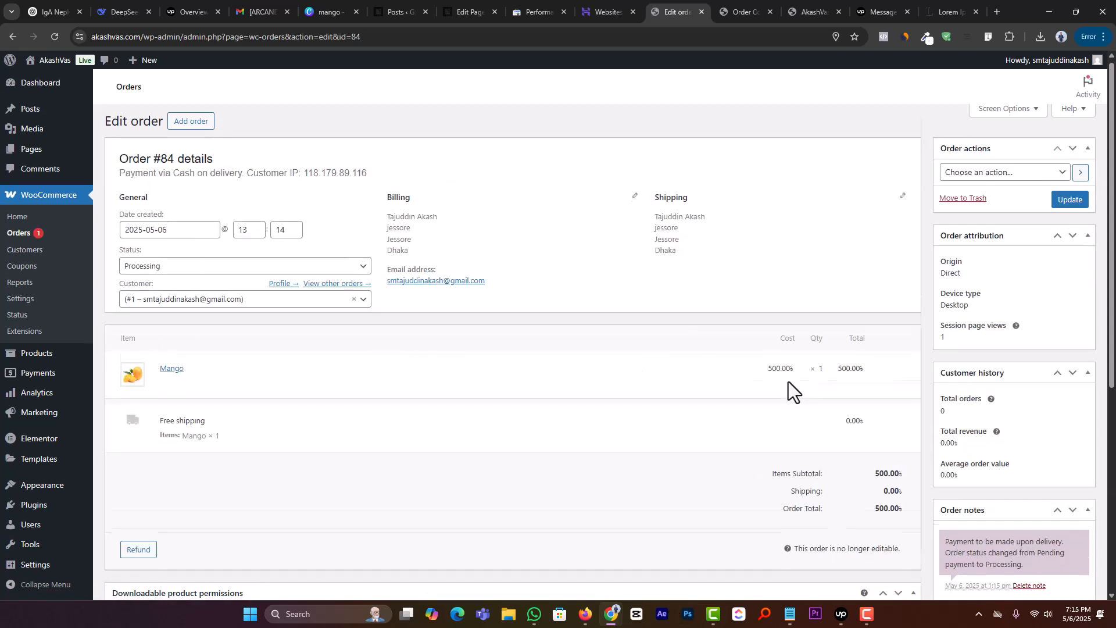
Step: Review the order's items and totals and the available order actions without choosing one
scroll(756, 389, down, 6)
scroll(708, 385, up, 6)
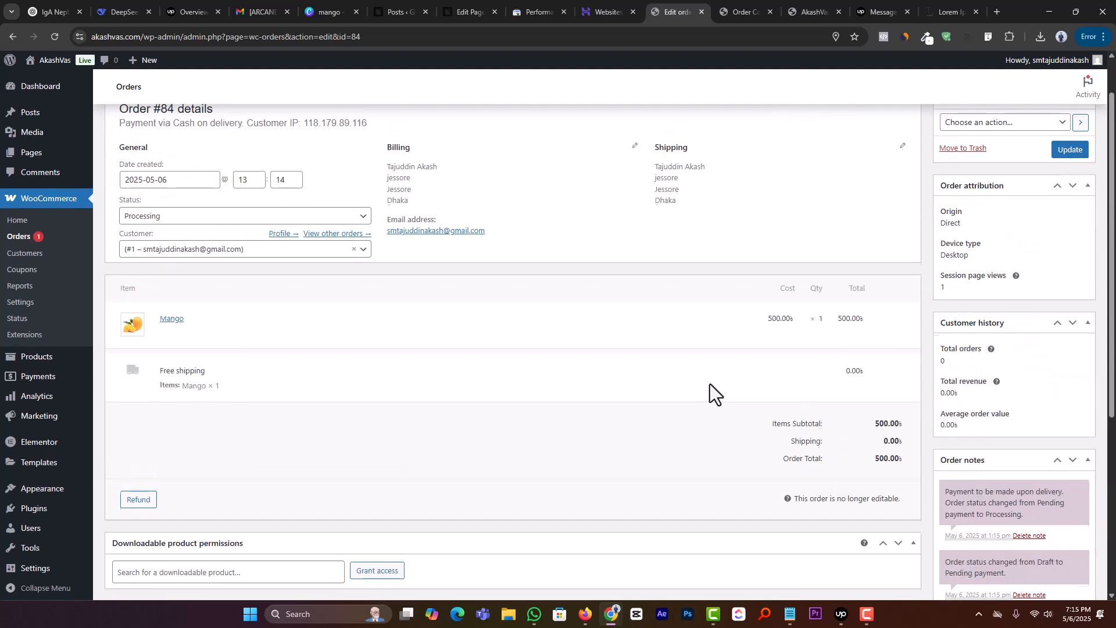
click(966, 180)
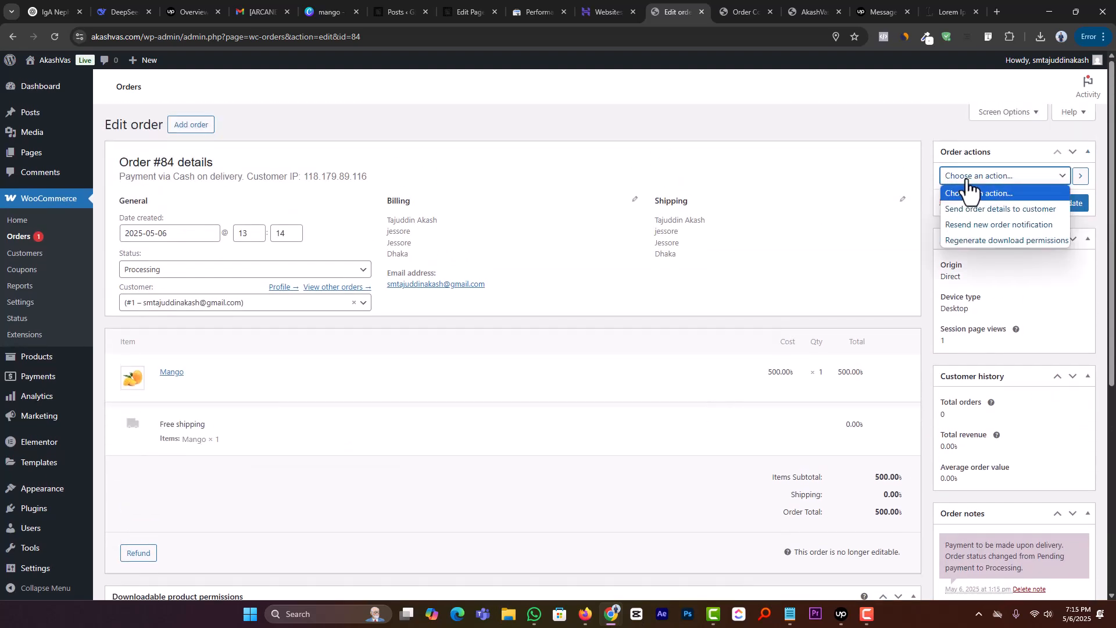
click(872, 120)
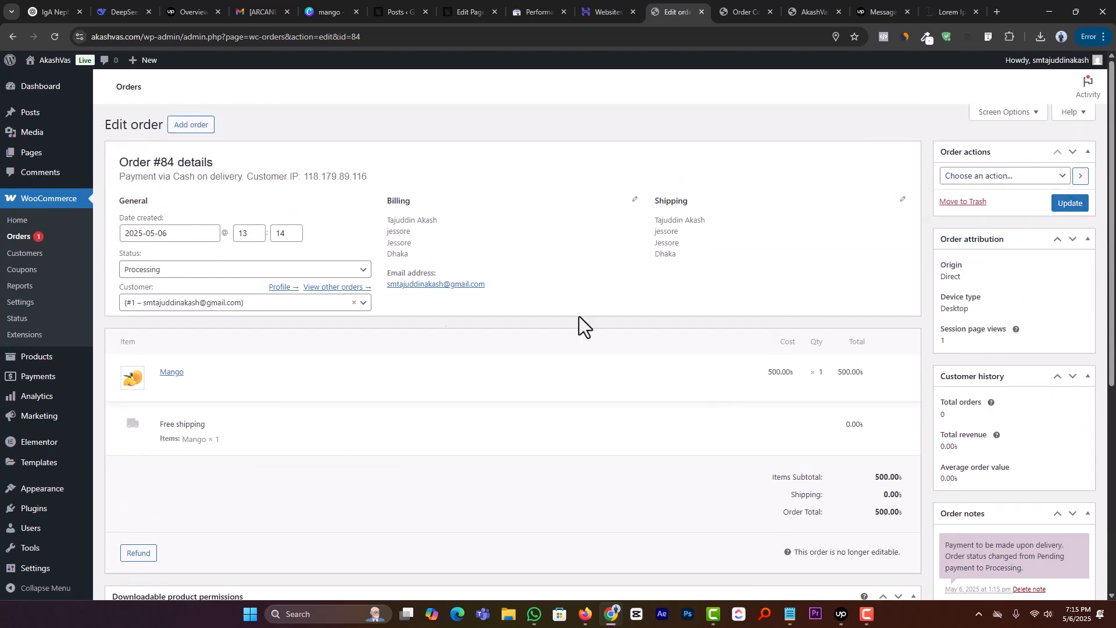
Step: Set the order's status to Completed and update the order
click(154, 271)
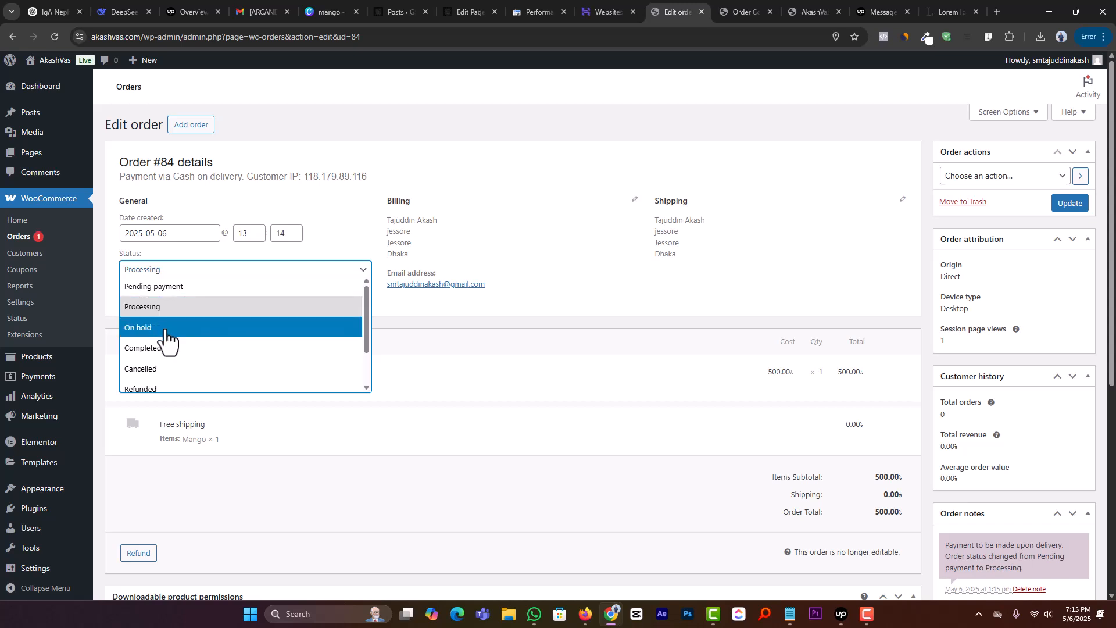
scroll(171, 363, down, 1)
scroll(166, 326, up, 2)
scroll(177, 372, down, 1)
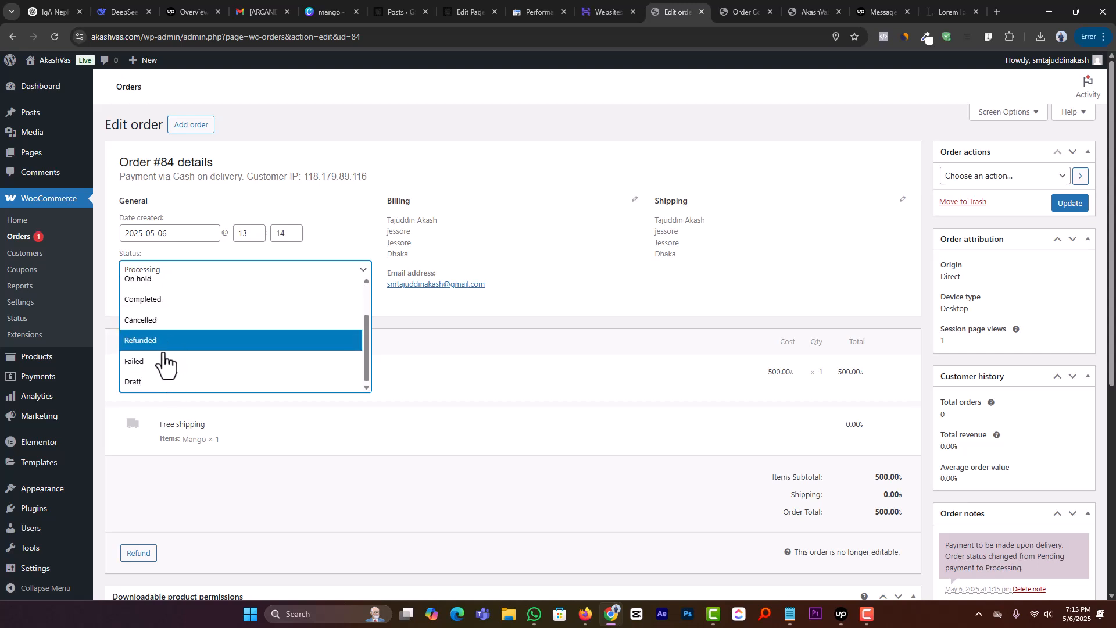
click(182, 299)
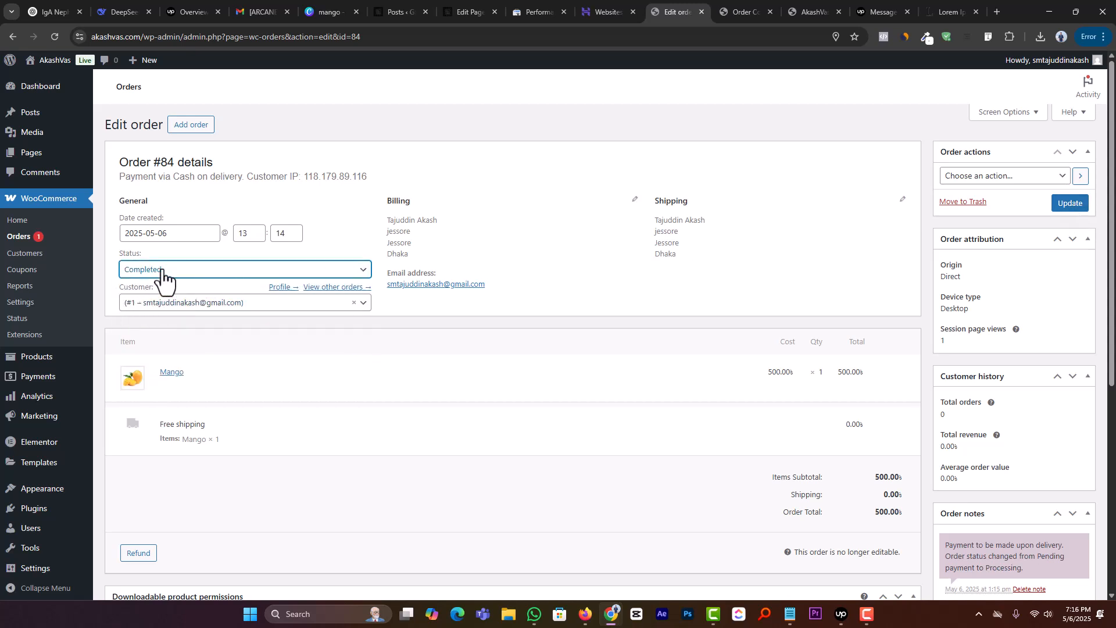
click(1050, 204)
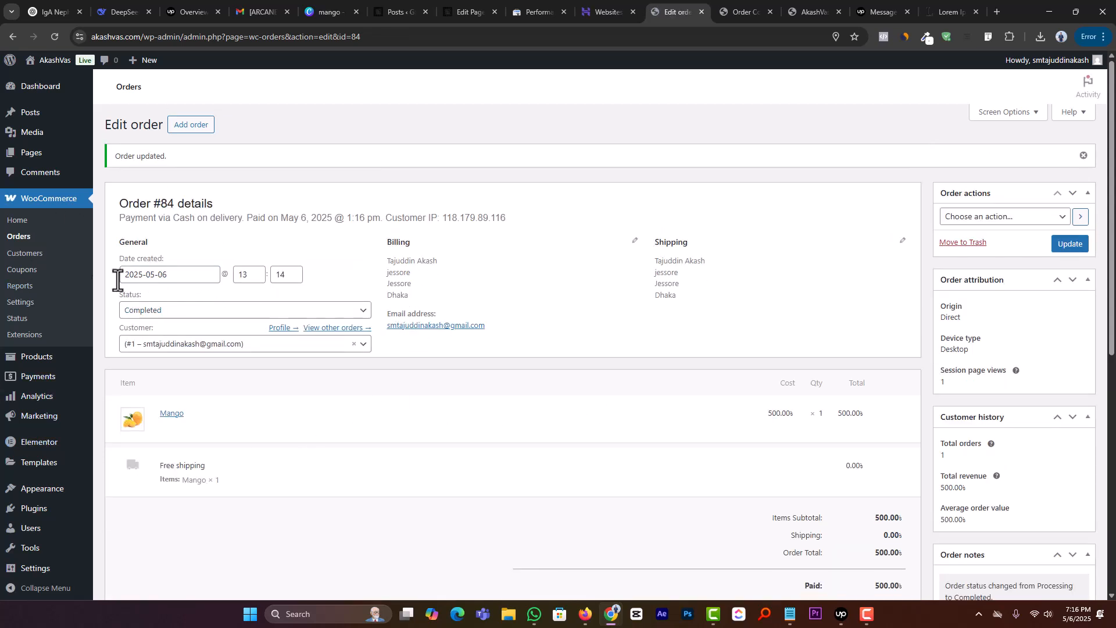
Step: Return to the orders list, preview the completed Mango order, examine its product and quantity, and close the preview
click(25, 238)
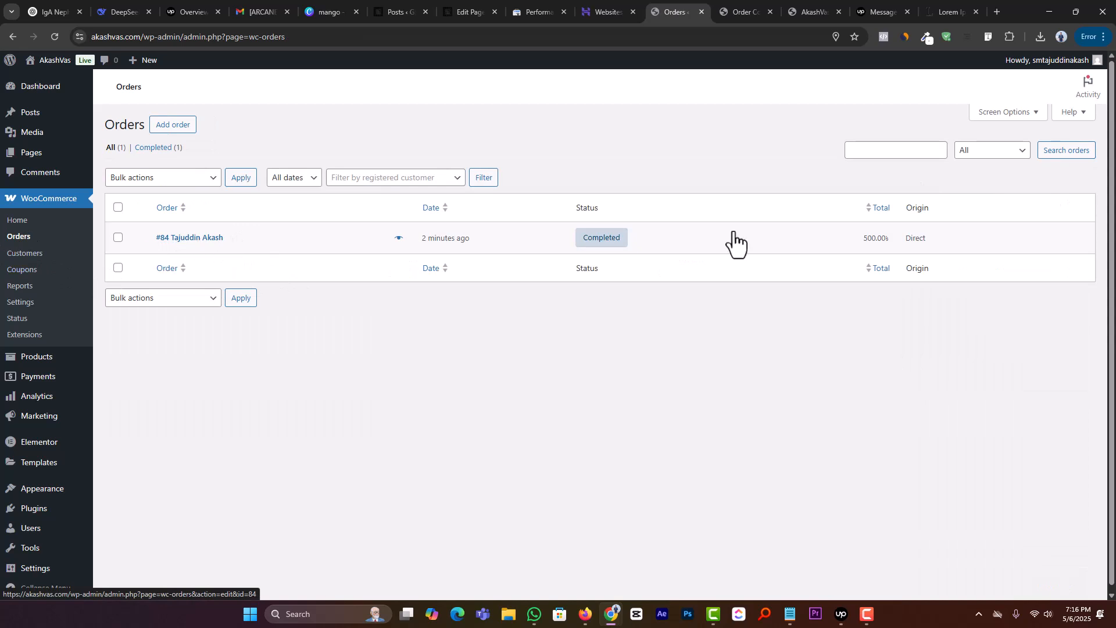
click(399, 239)
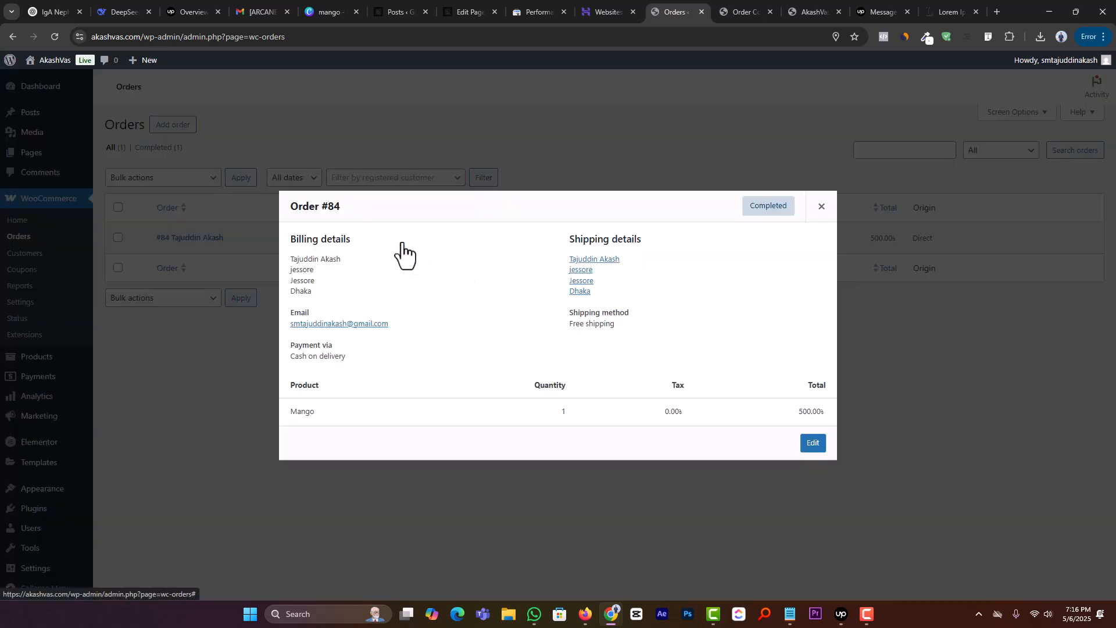
double_click(309, 411)
drag(601, 407, 500, 416)
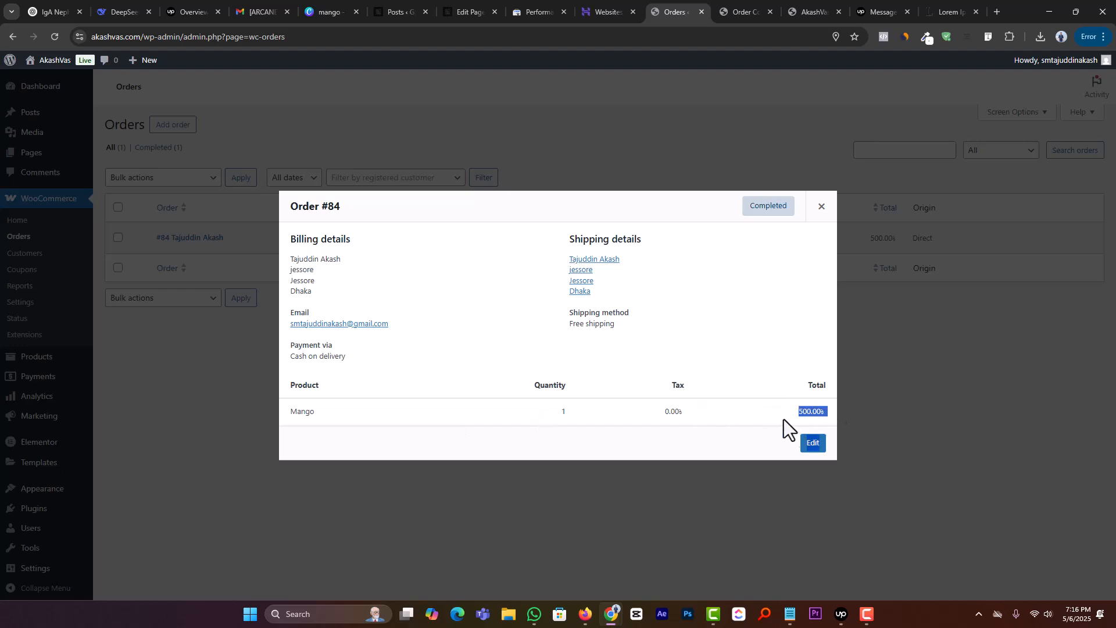
click(821, 207)
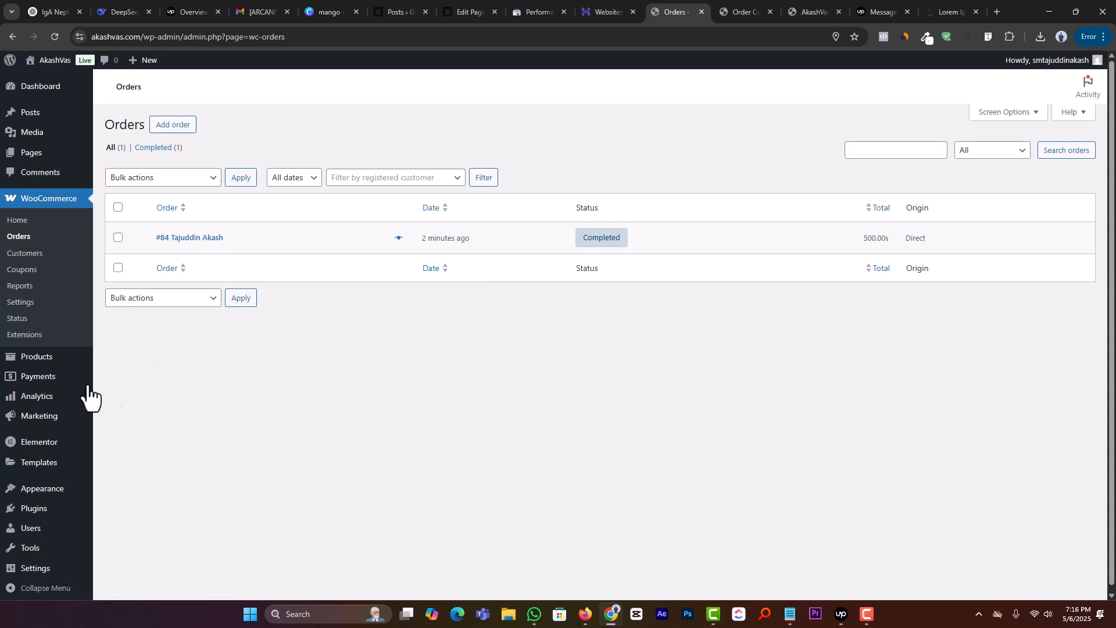
Step: Open the list of all products and dismiss the Elementor AI notice
mouse_move(69, 366)
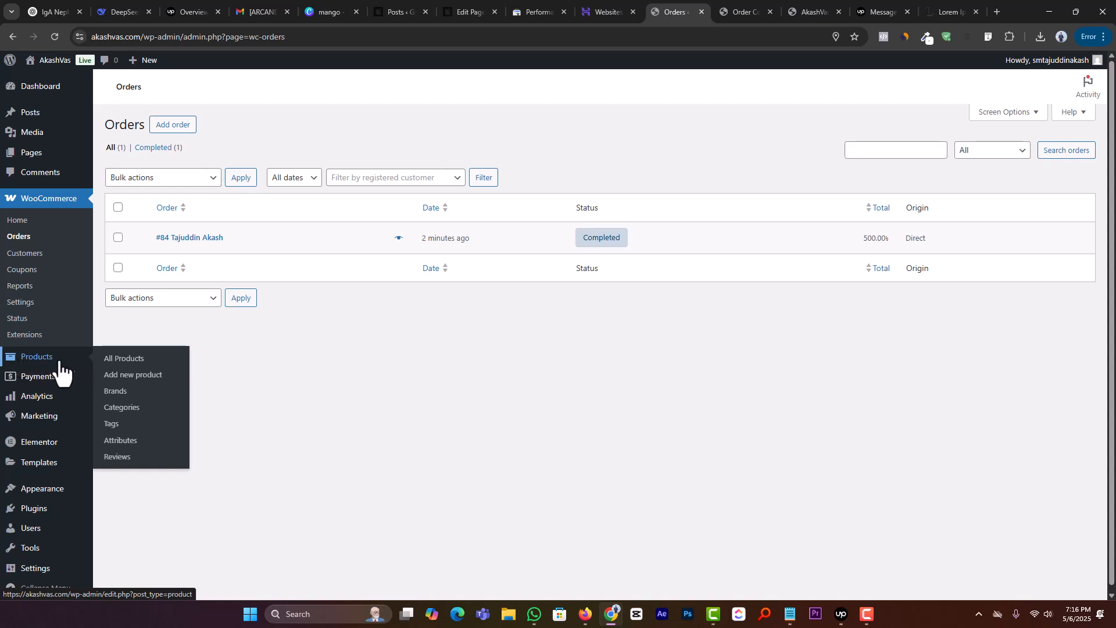
click(138, 361)
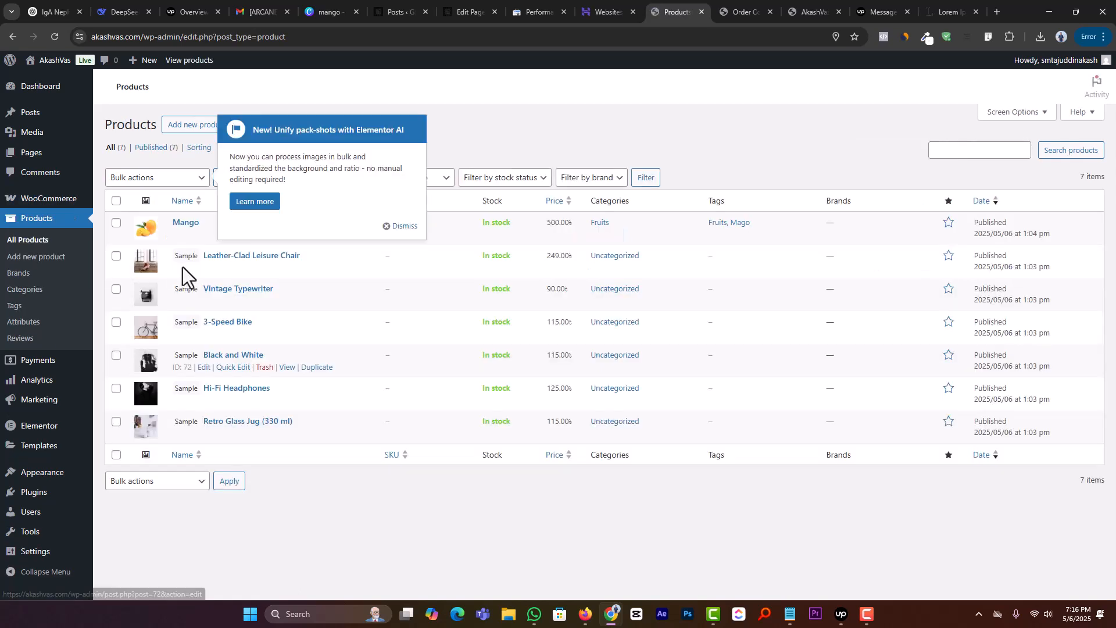
click(407, 227)
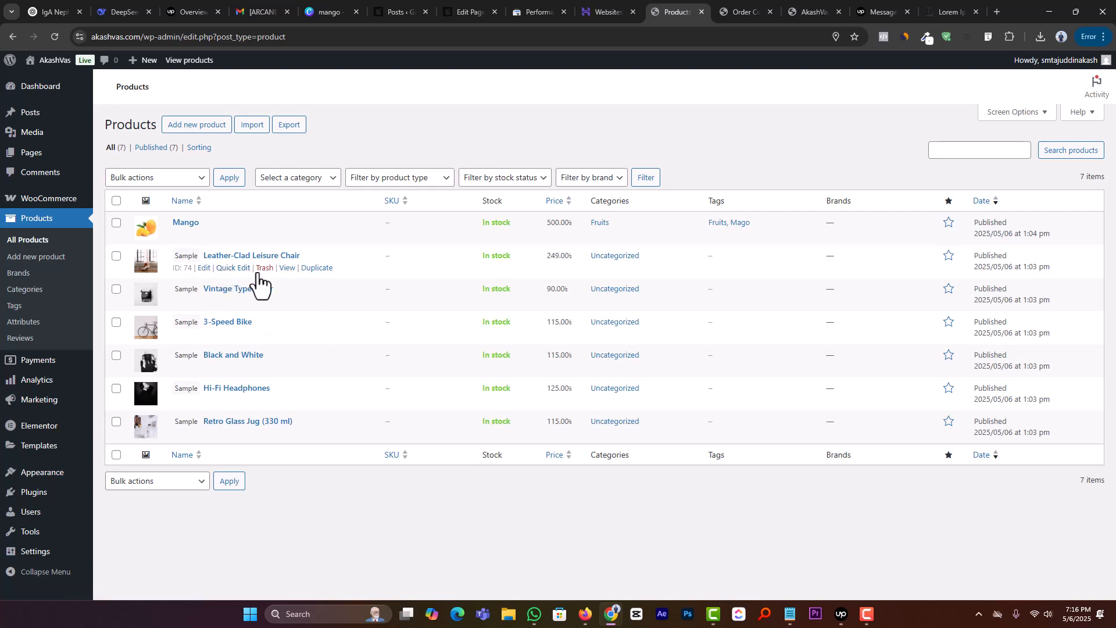
Step: View the Leather-Clad Leisure Chair product page in a new browser tab, look through it and return to the products list
middle_click(287, 268)
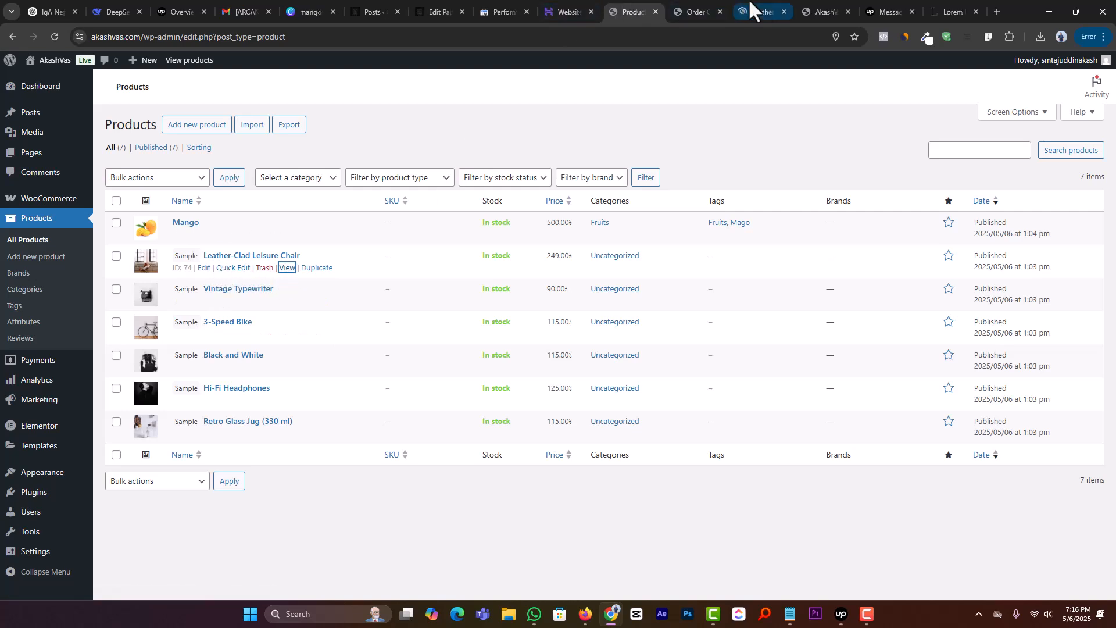
click(750, 7)
scroll(326, 493, down, 4)
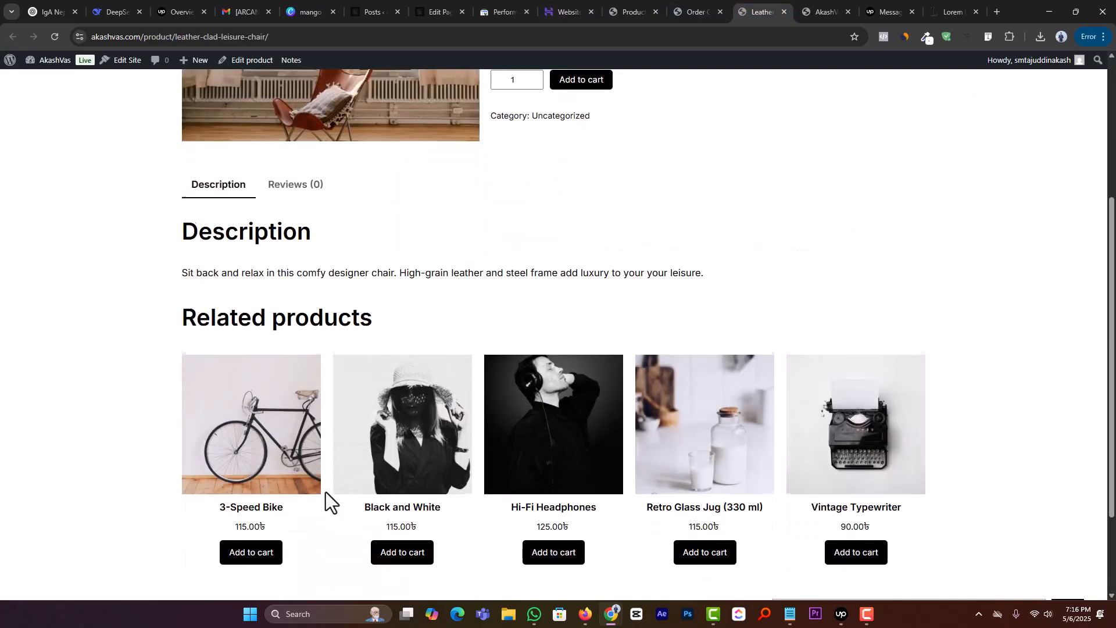
scroll(323, 488, down, 2)
scroll(317, 484, up, 6)
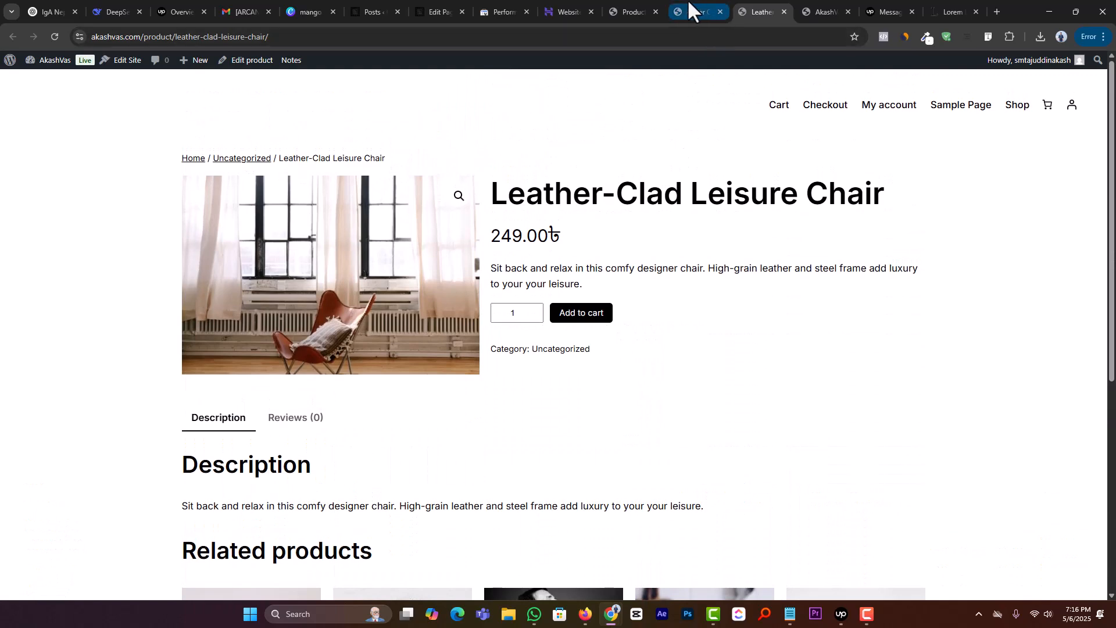
click(698, 10)
click(633, 8)
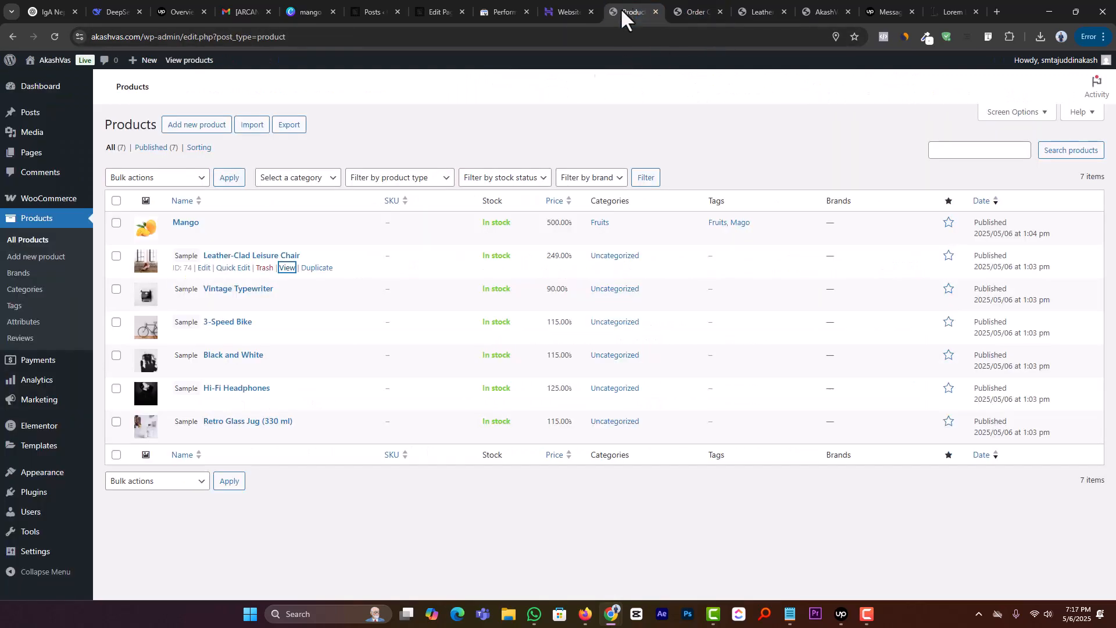
Step: View the Black and White product page in a new browser tab, look through it and return to the products list
middle_click(286, 369)
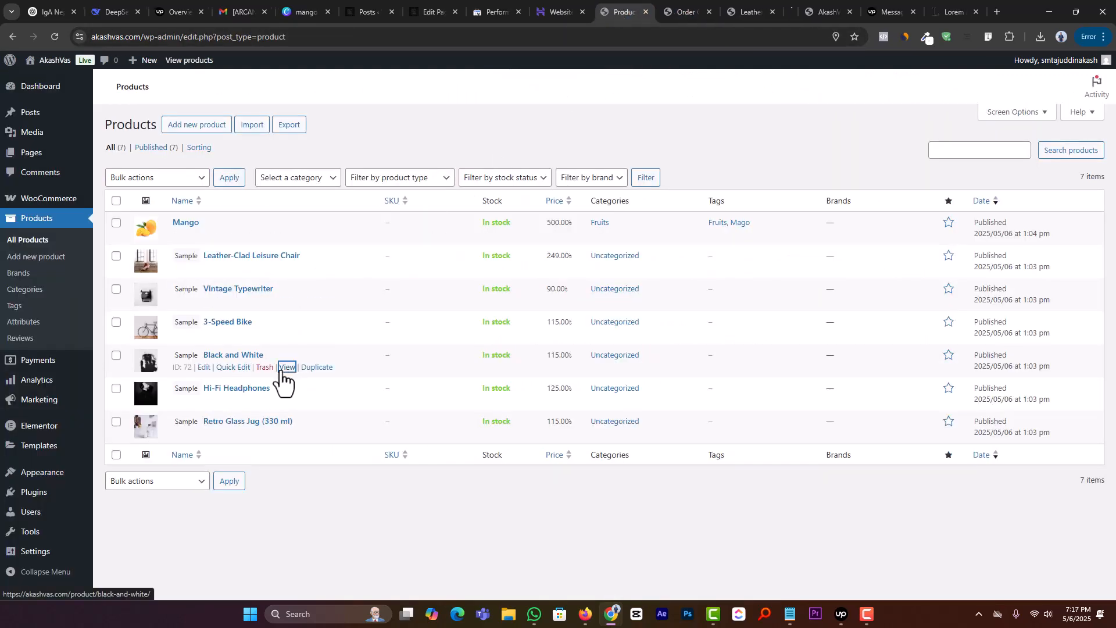
click(762, 8)
scroll(459, 389, down, 5)
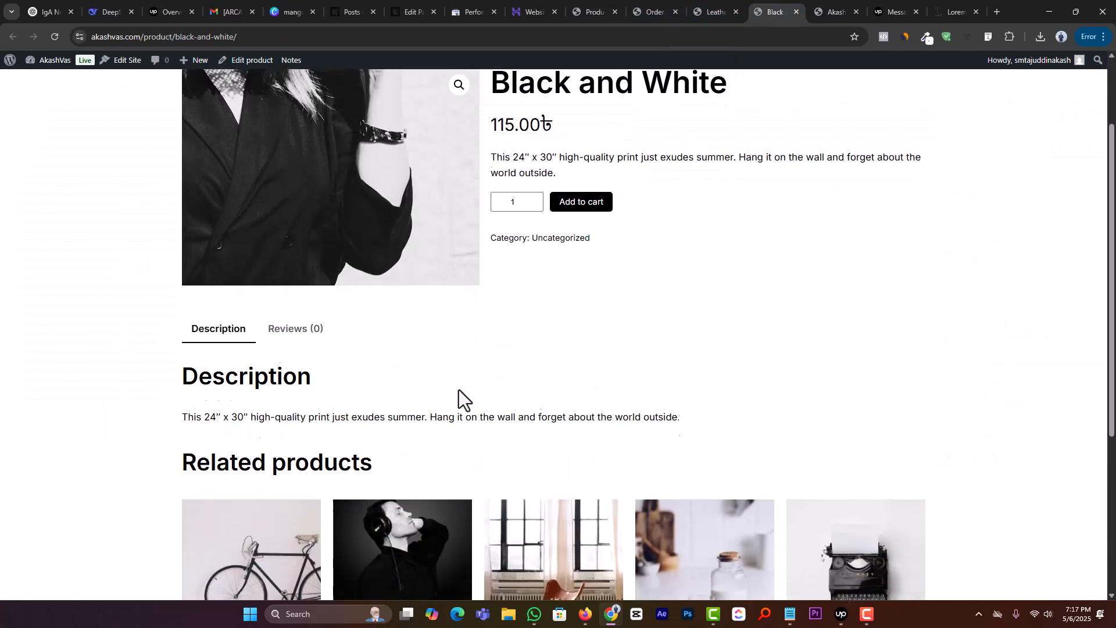
scroll(491, 378, up, 5)
click(592, 10)
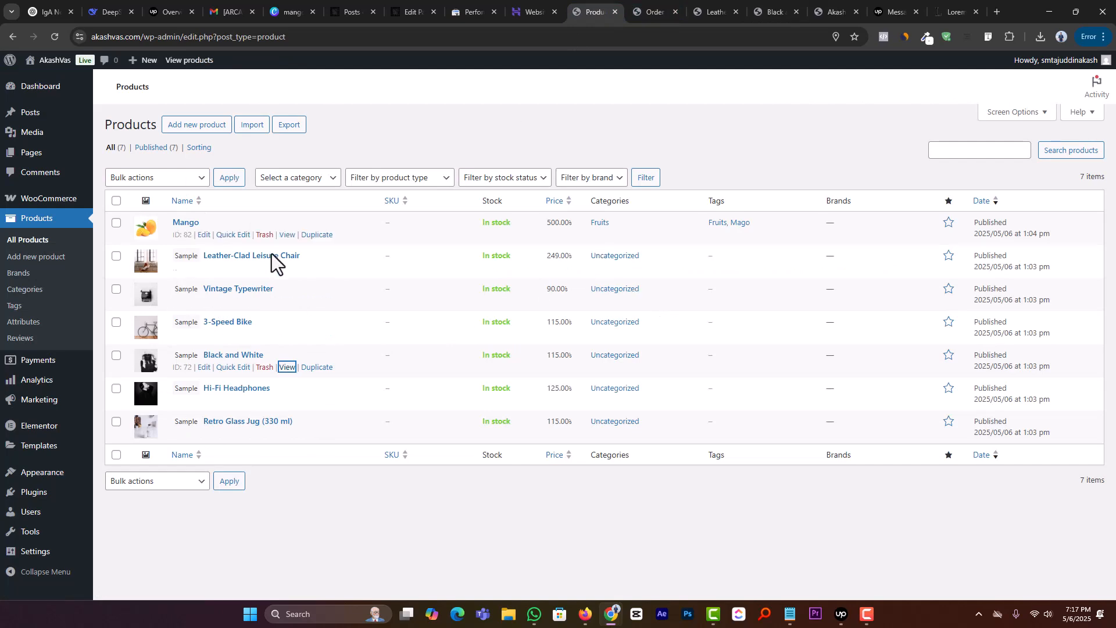
Step: Go back to the Leather-Clad Leisure Chair page and open its reviews section
click(657, 10)
drag(689, 11, 672, 10)
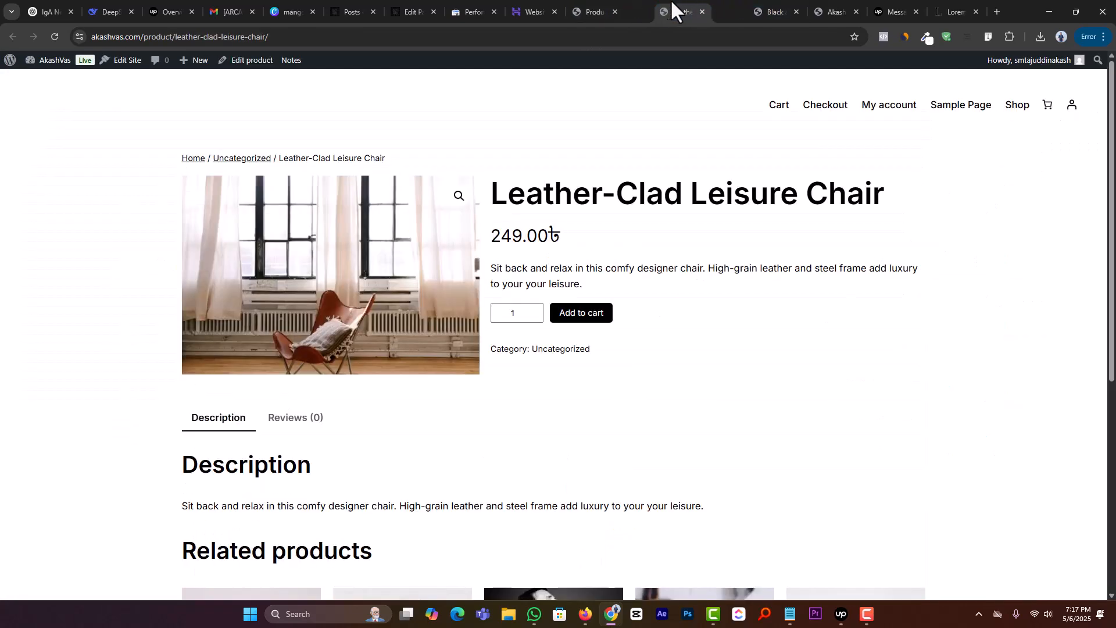
double_click(517, 312)
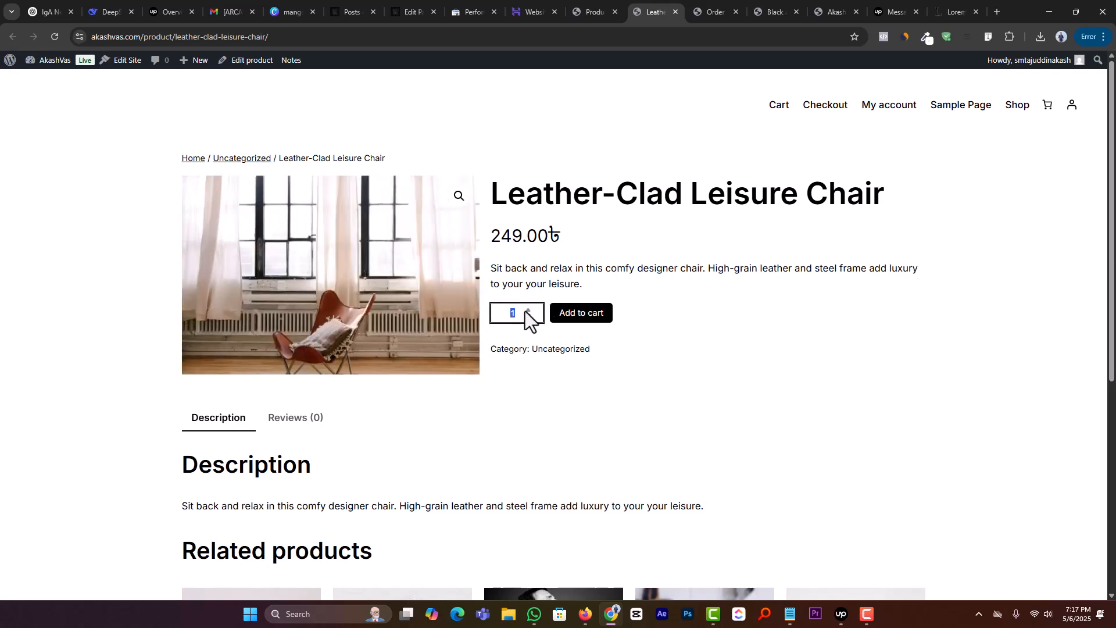
click(641, 316)
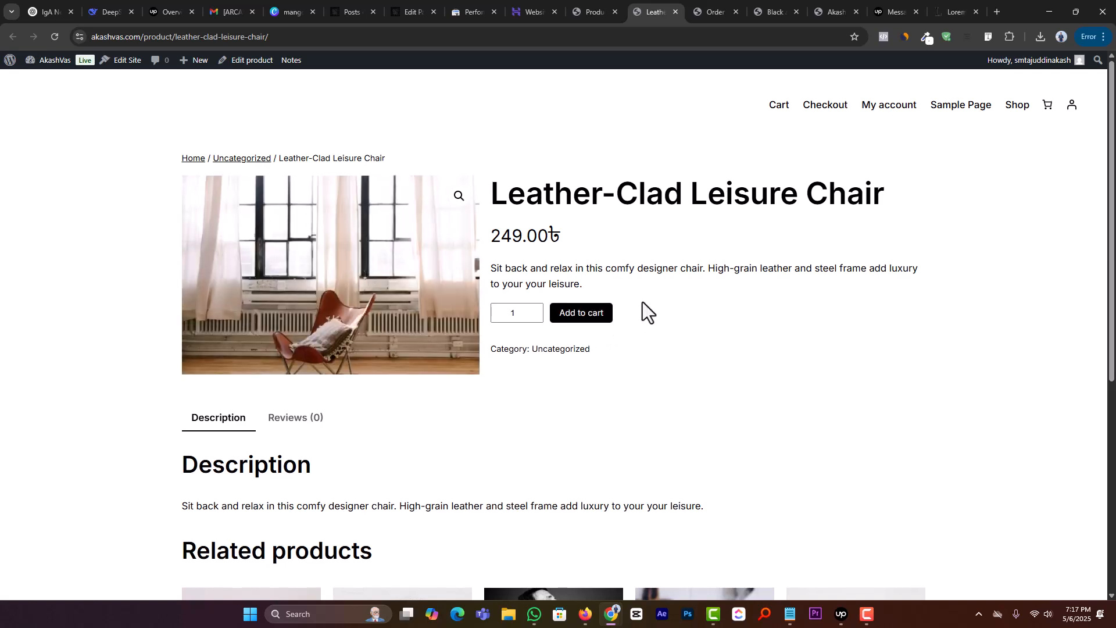
scroll(643, 308, down, 2)
click(280, 308)
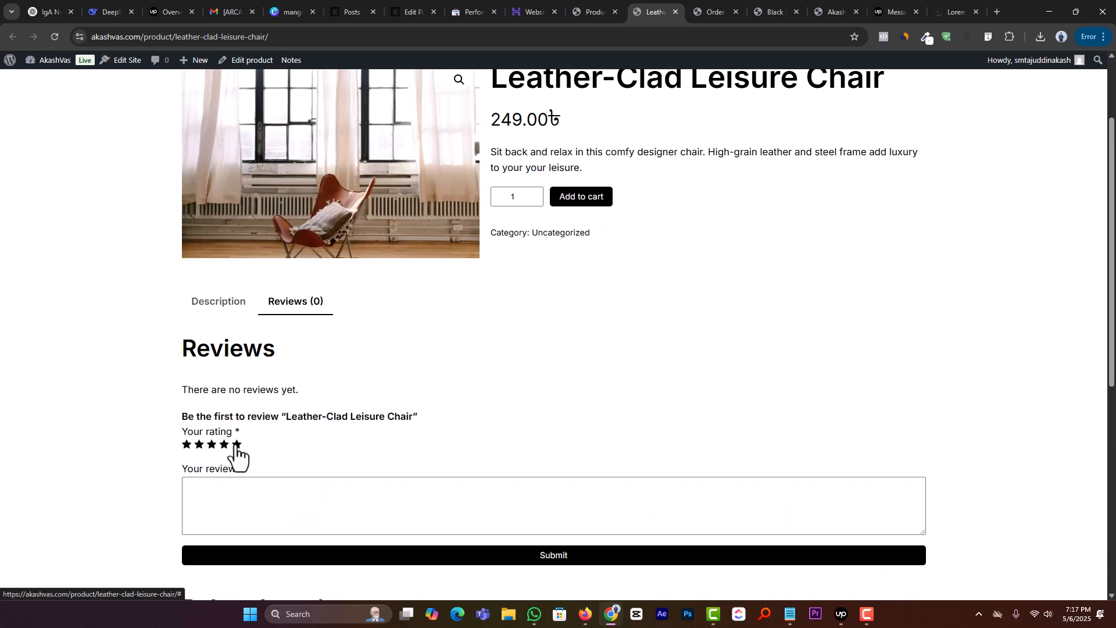
Step: Submit a five-star review reading "Good Product" for the Leather-Clad Leisure Chair
click(237, 445)
click(250, 494)
text(ni)
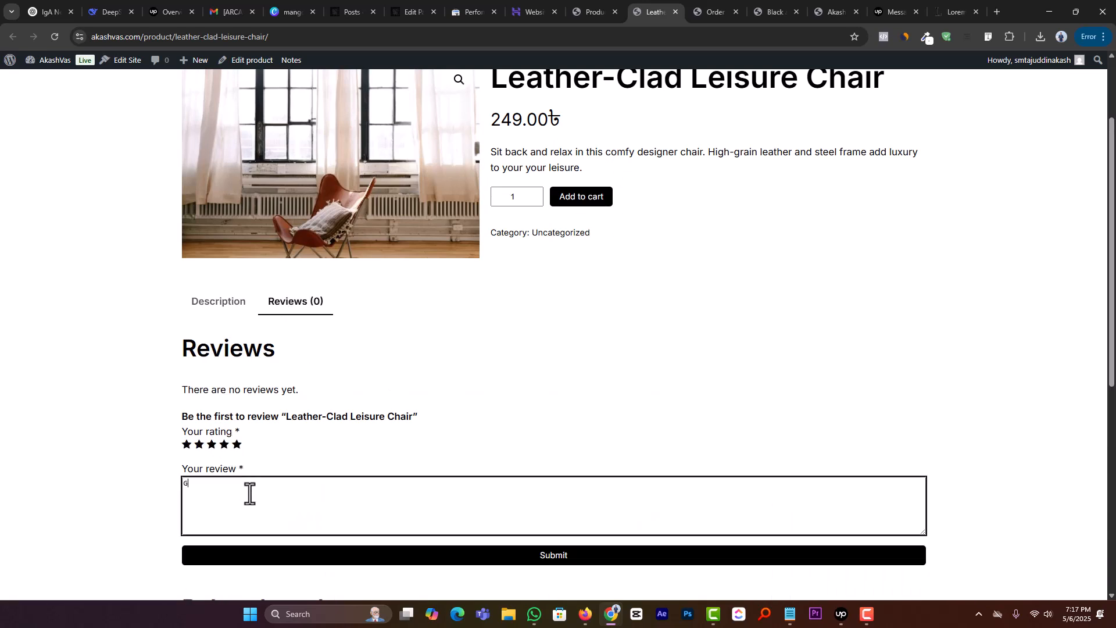
key(BackSpace)
key(BackSpace)
text(Good Product)
click(401, 555)
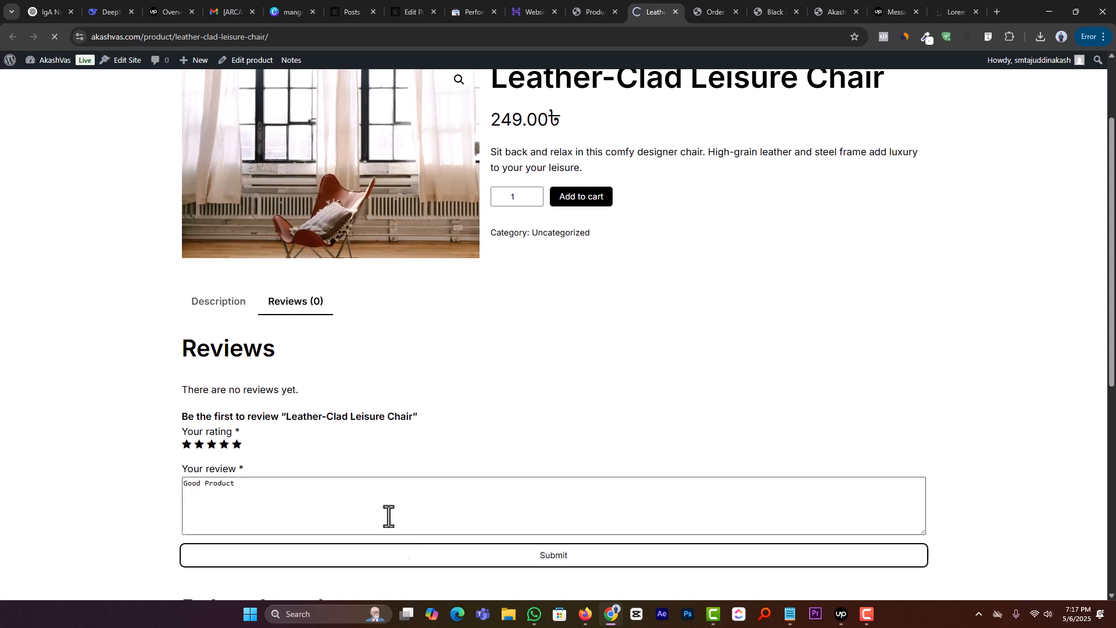
Step: Check the newly posted review on the Leather-Clad Leisure Chair page
scroll(278, 395, up, 2)
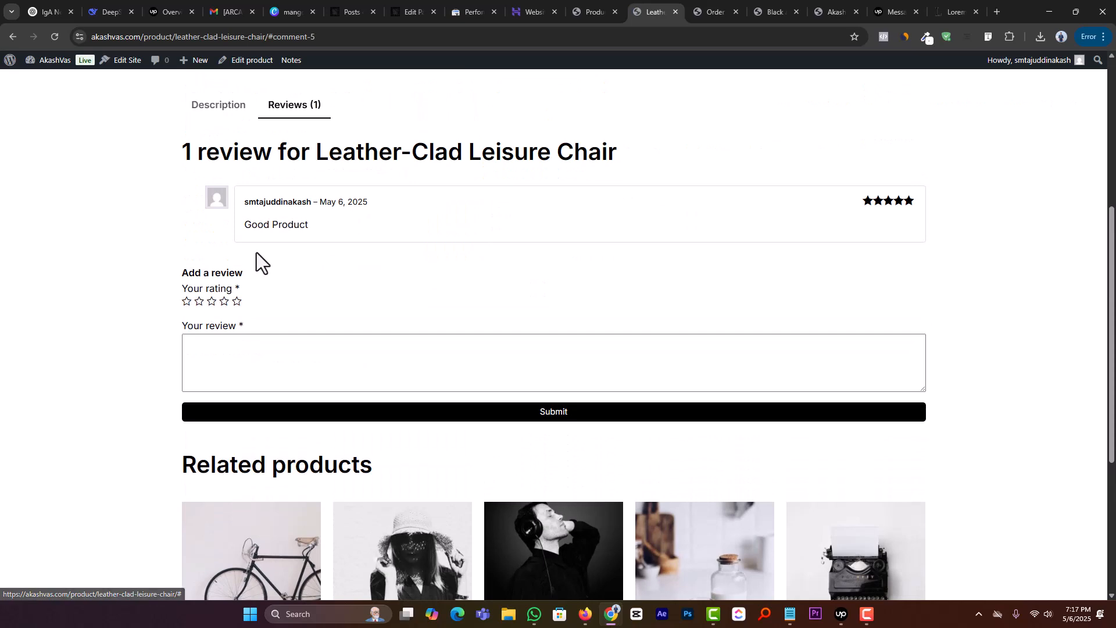
drag(245, 225, 346, 264)
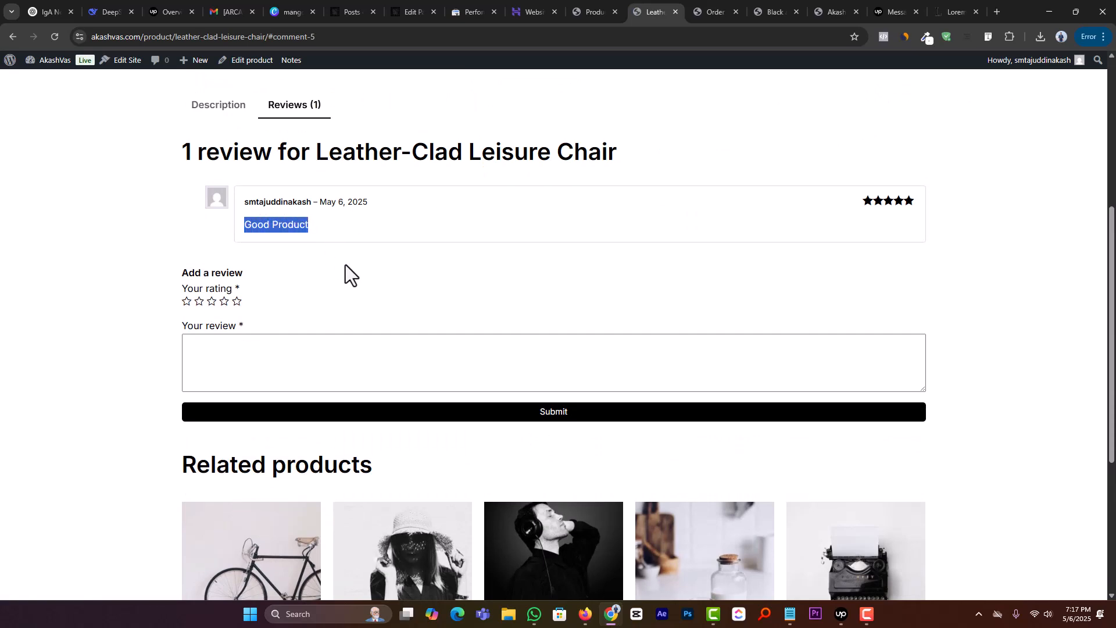
click(347, 265)
Step: Return to the admin products area and examine the product brands page
click(604, 12)
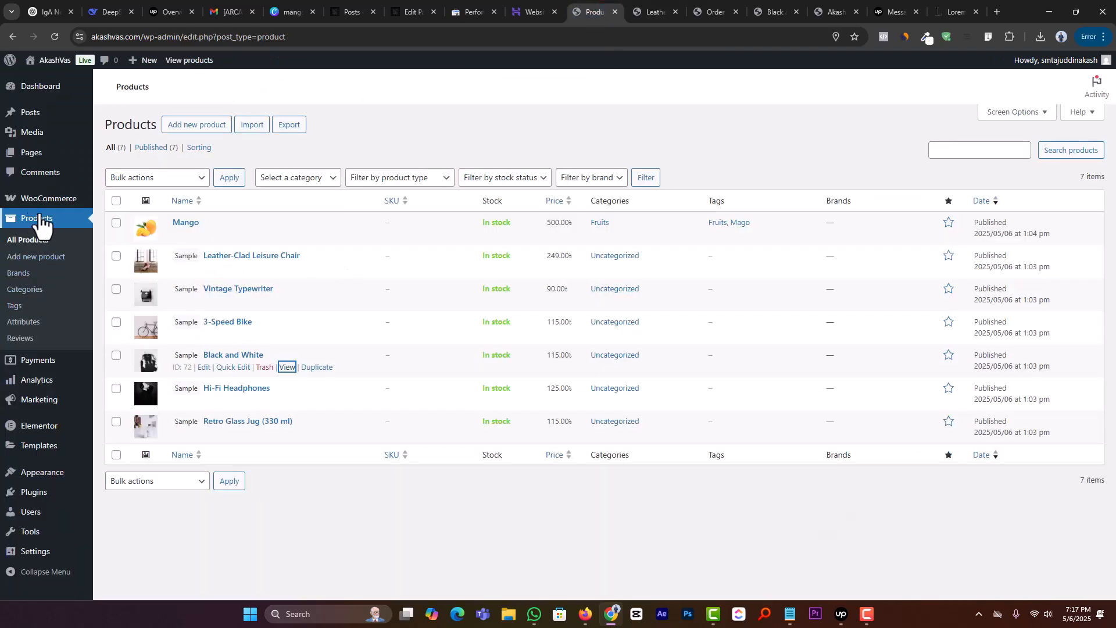
click(31, 275)
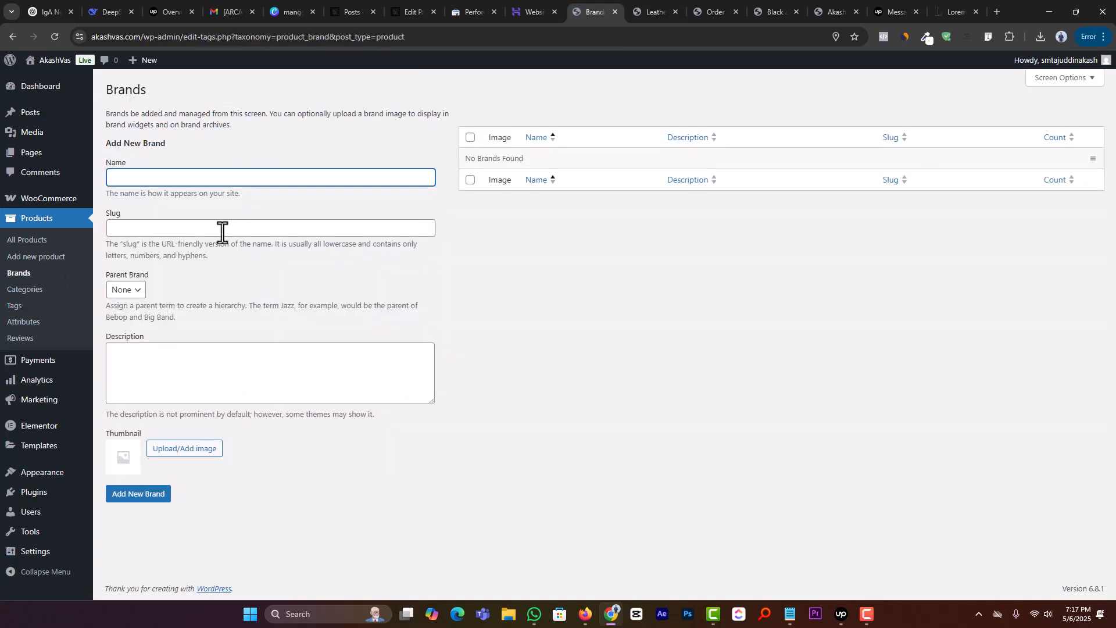
drag(560, 161, 474, 165)
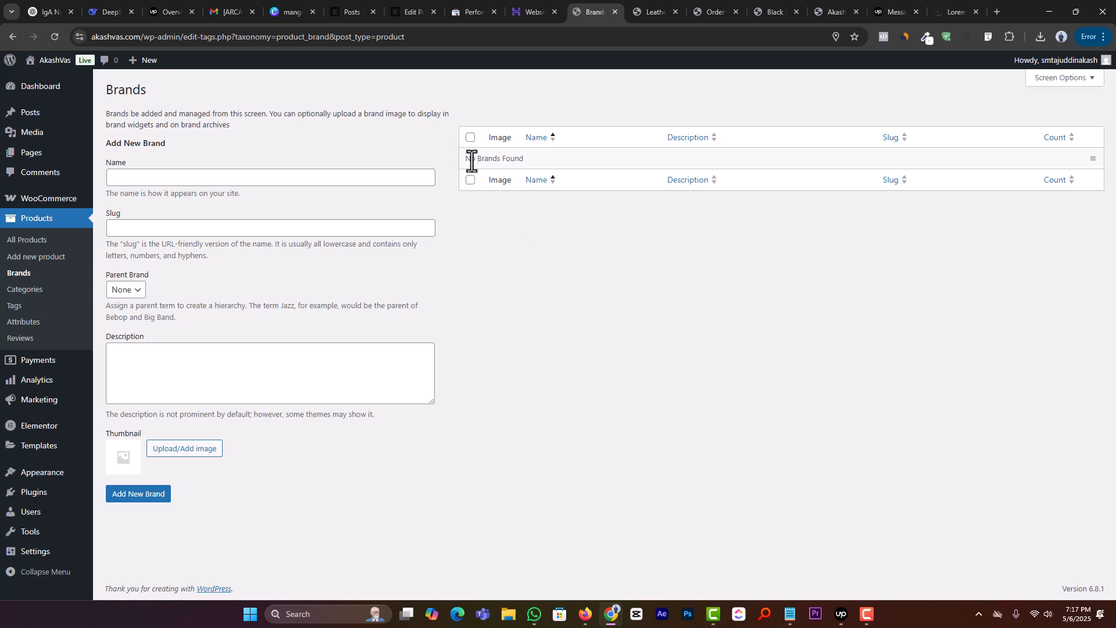
triple_click(472, 161)
click(529, 242)
click(553, 236)
Step: Open the product categories and add a new category named Food
click(51, 292)
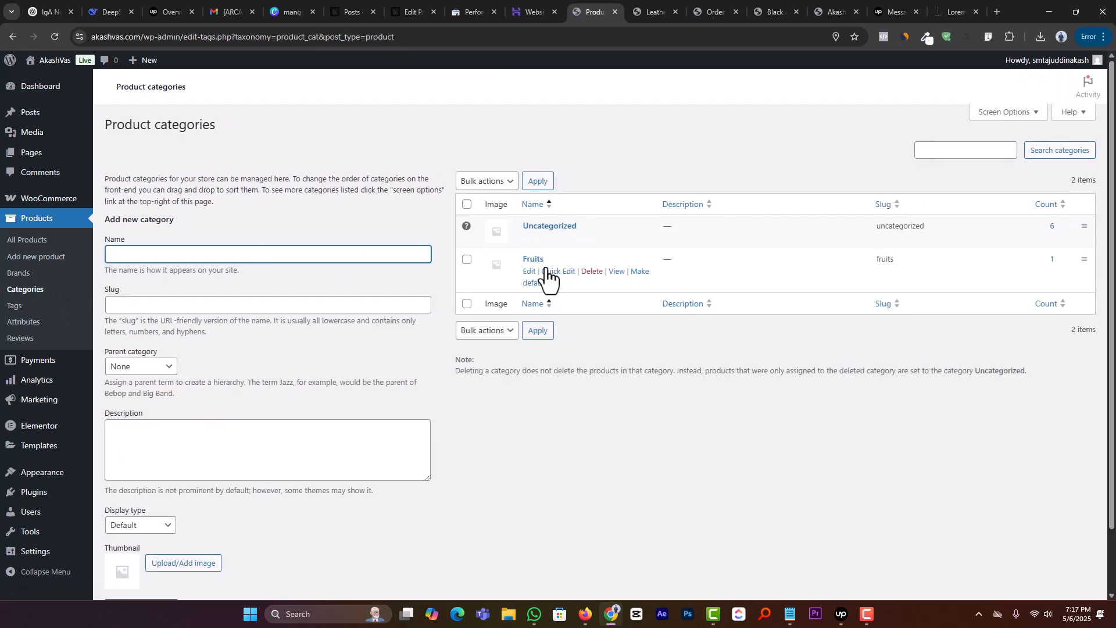
click(553, 259)
drag(553, 259, 523, 256)
click(623, 439)
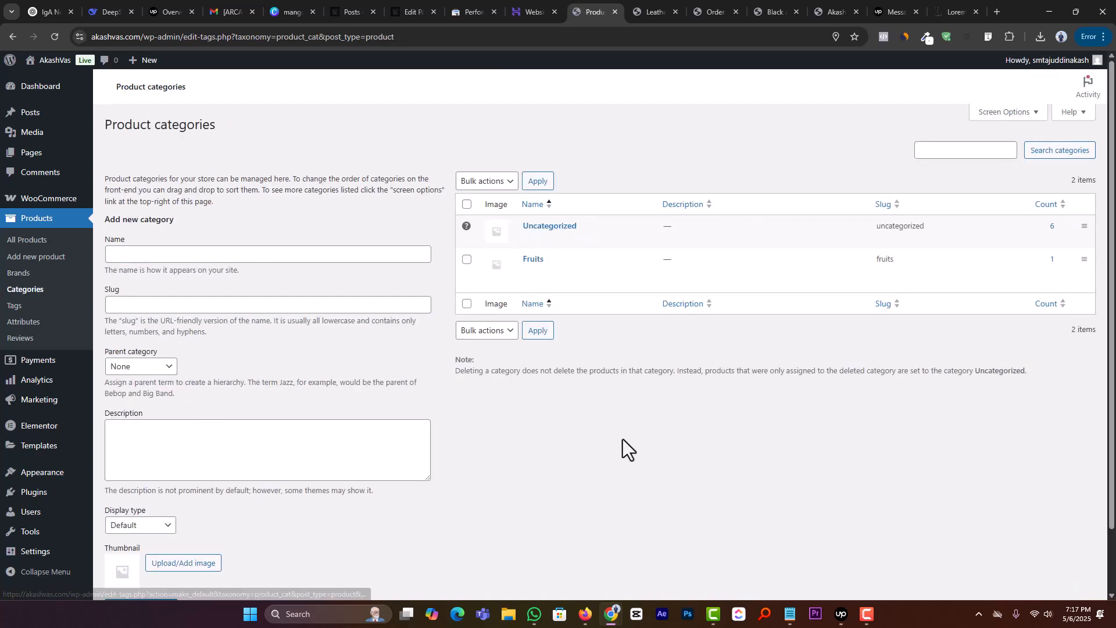
click(205, 254)
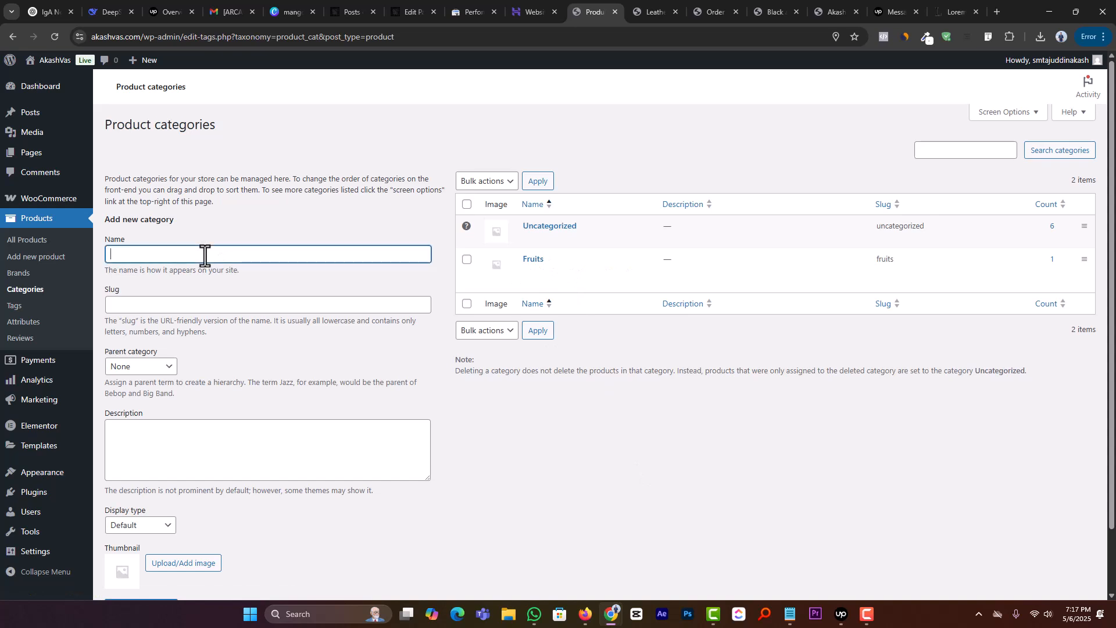
scroll(141, 537, down, 2)
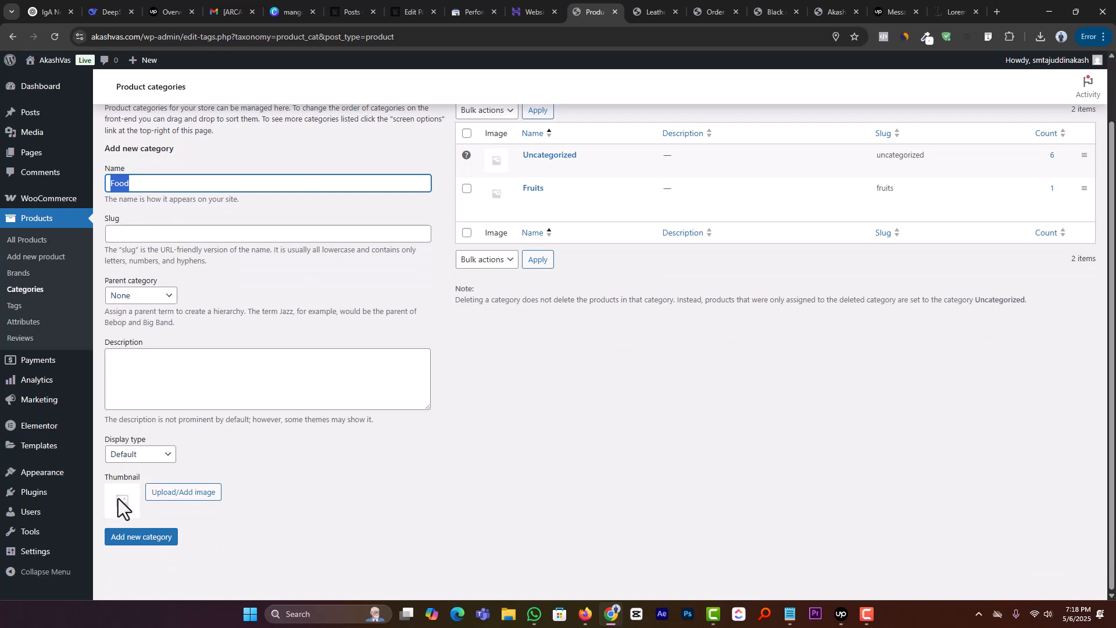
click(125, 538)
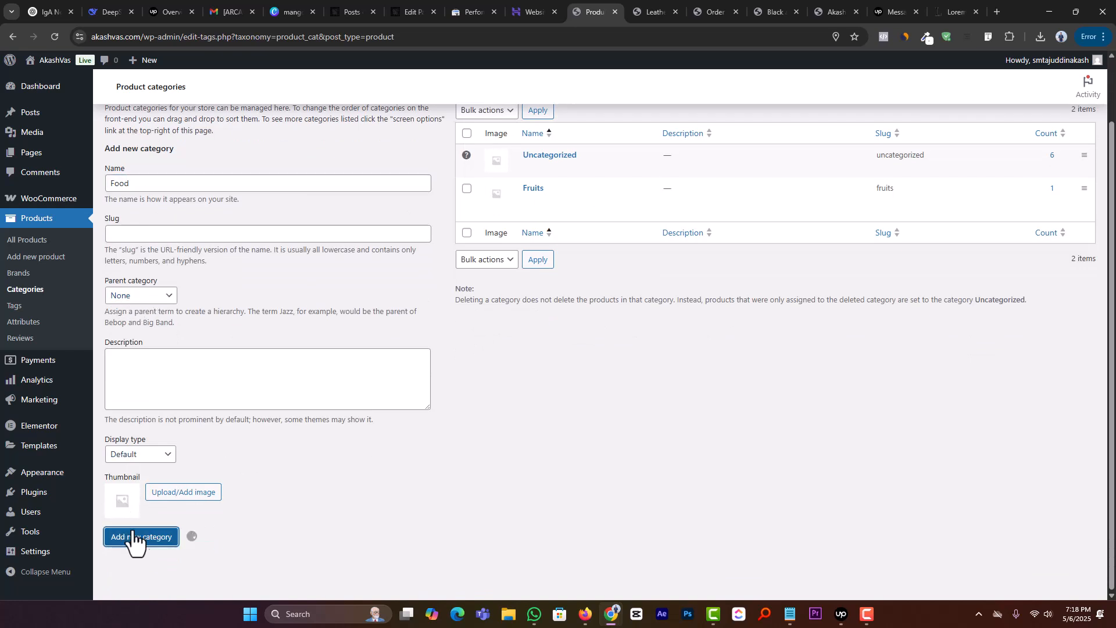
Step: Look over the product tags and product attributes pages
click(14, 305)
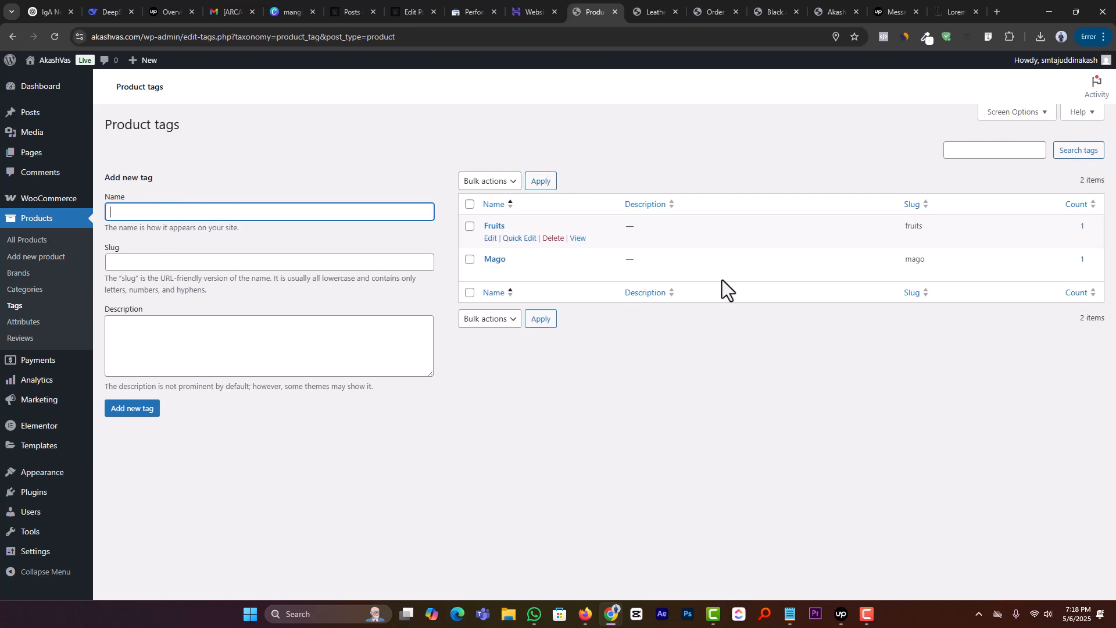
click(34, 327)
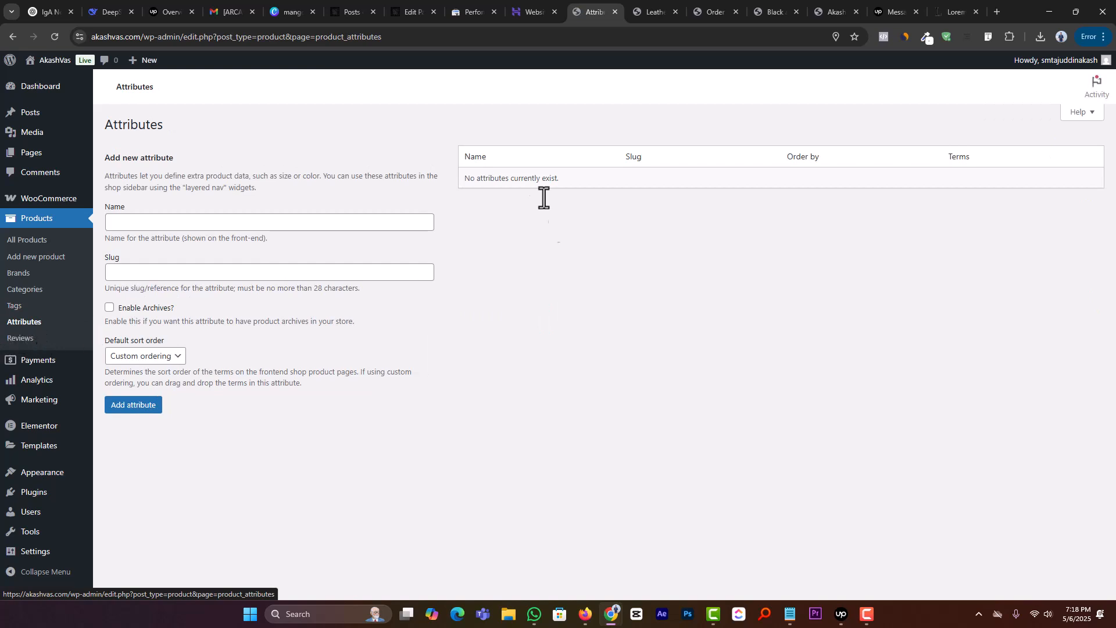
Step: Open the product reviews list and examine the chair review's author, text and moderation options
click(26, 342)
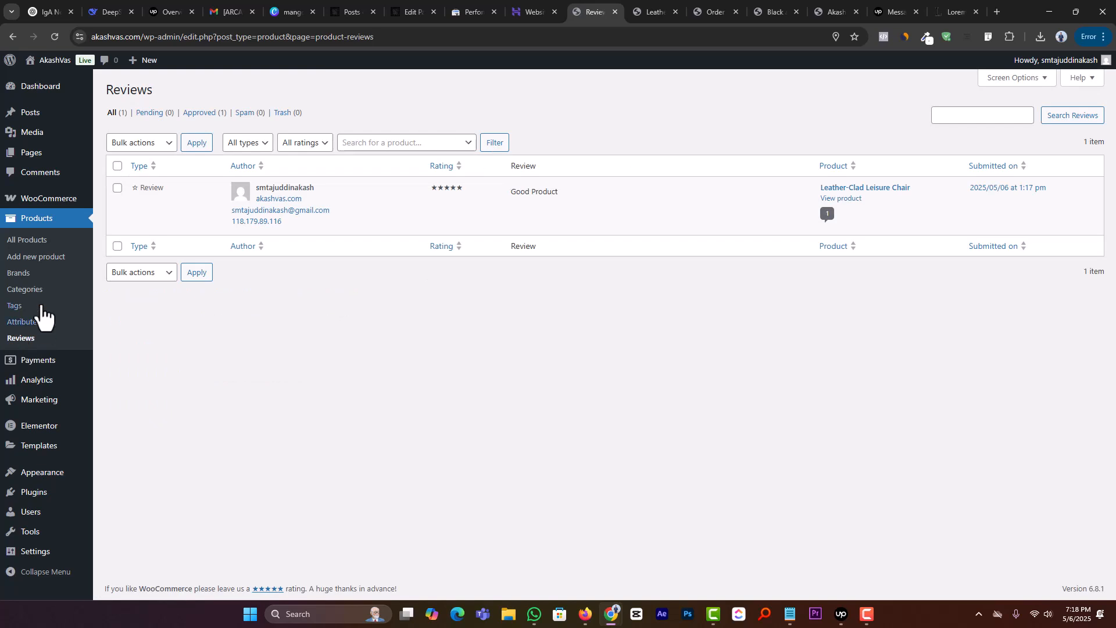
double_click(295, 188)
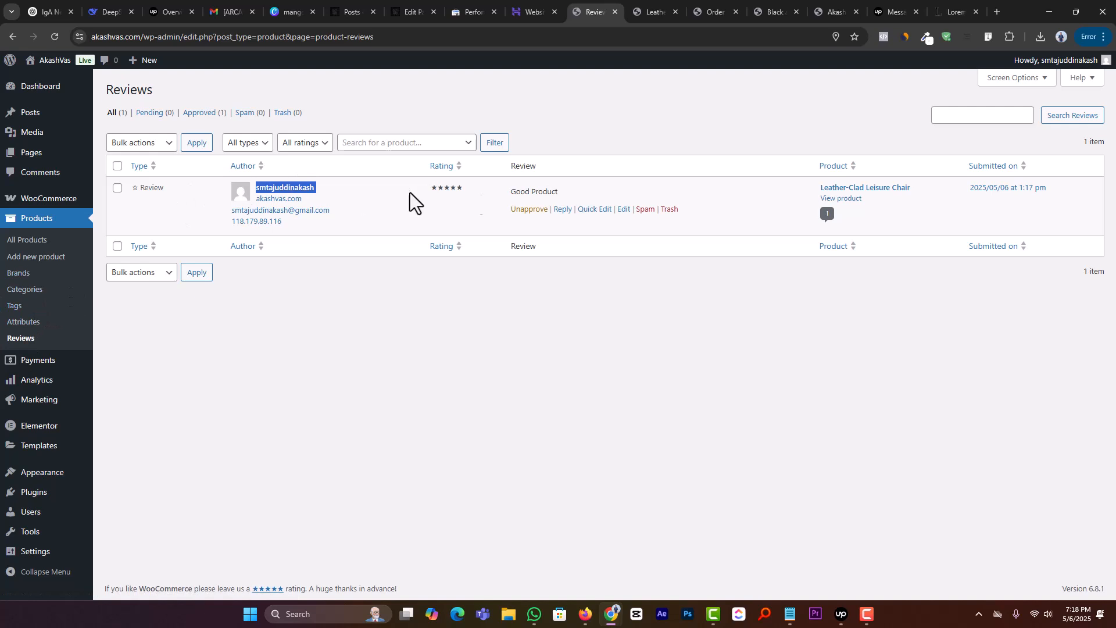
double_click(536, 192)
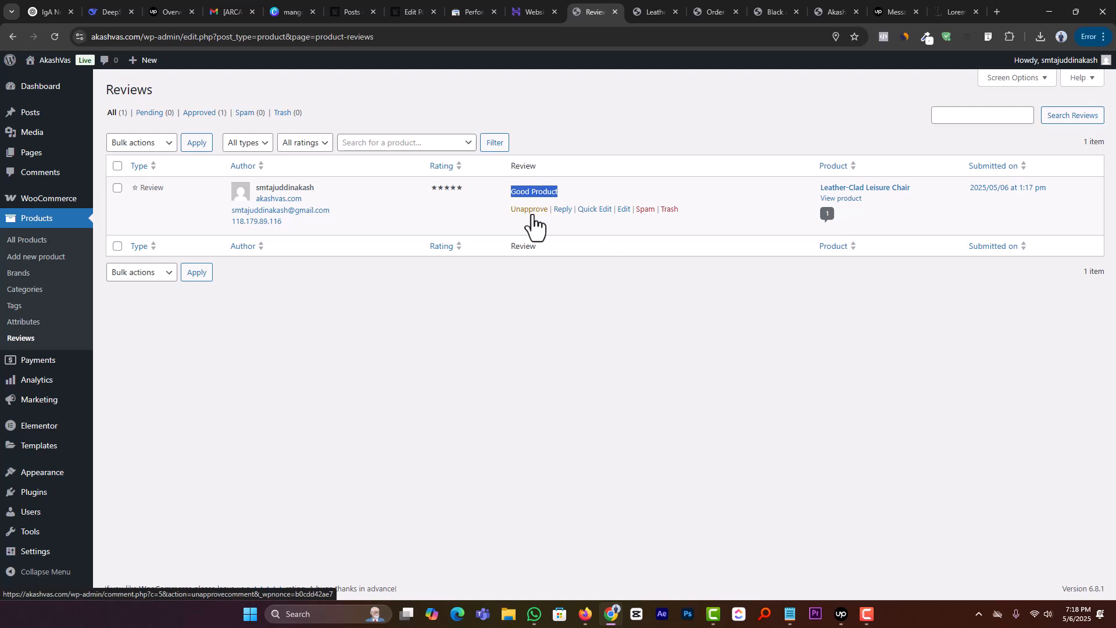
Step: Open the offline payment methods and review Direct bank transfer, Check payments and Cash on delivery
click(307, 290)
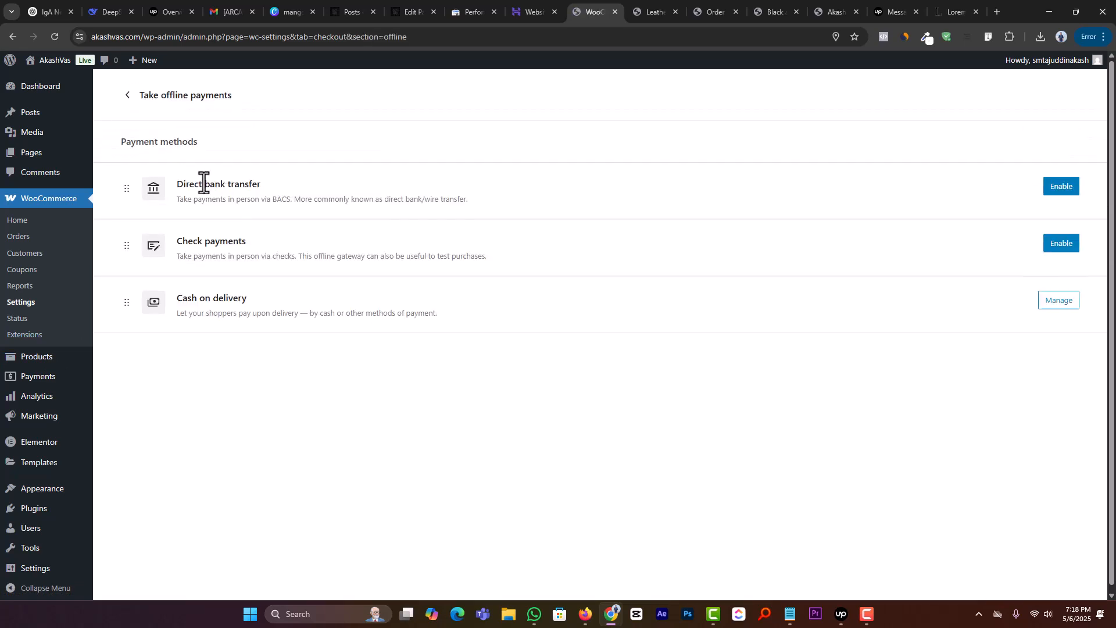
double_click(205, 184)
triple_click(204, 183)
triple_click(200, 240)
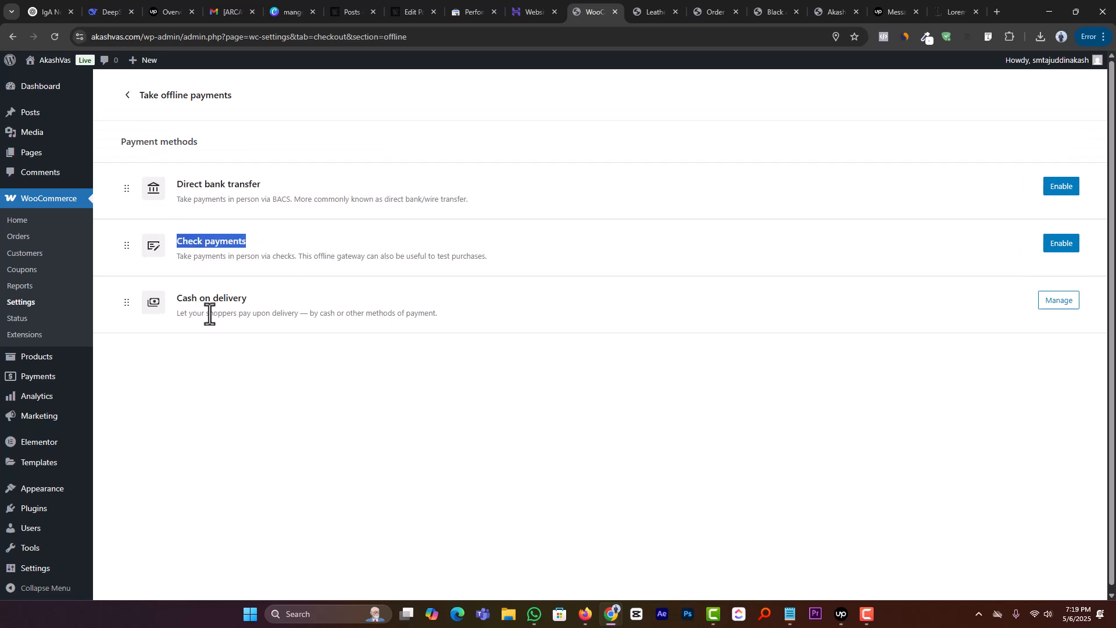
click(215, 303)
triple_click(215, 303)
click(234, 324)
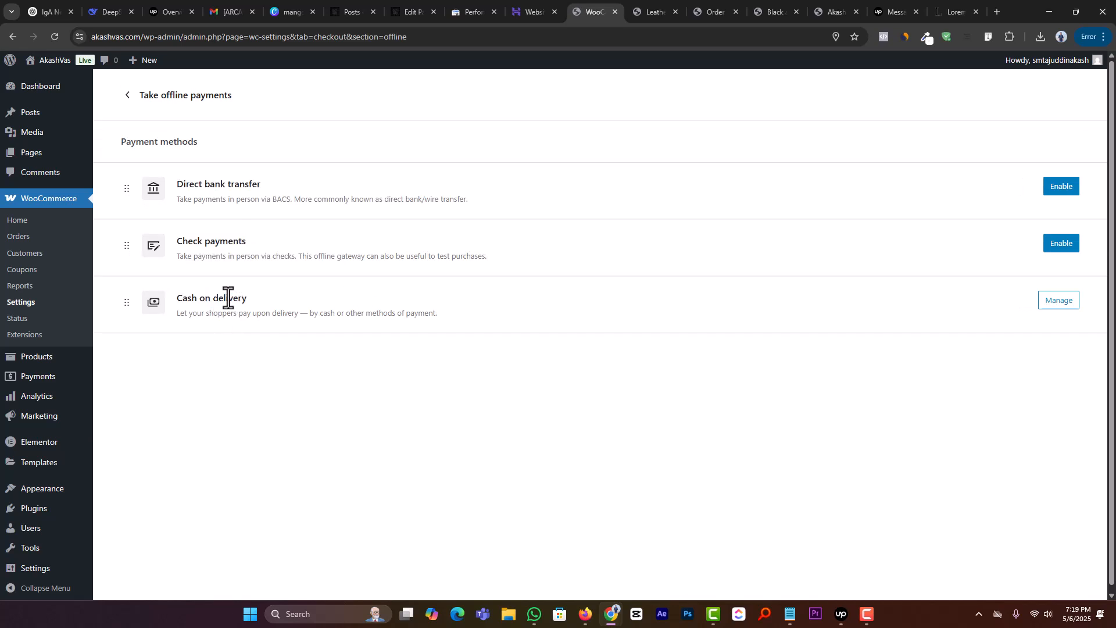
triple_click(228, 298)
click(247, 304)
Step: Enable Direct bank transfer, open its settings and add a row to the account details for entering an account
click(1061, 187)
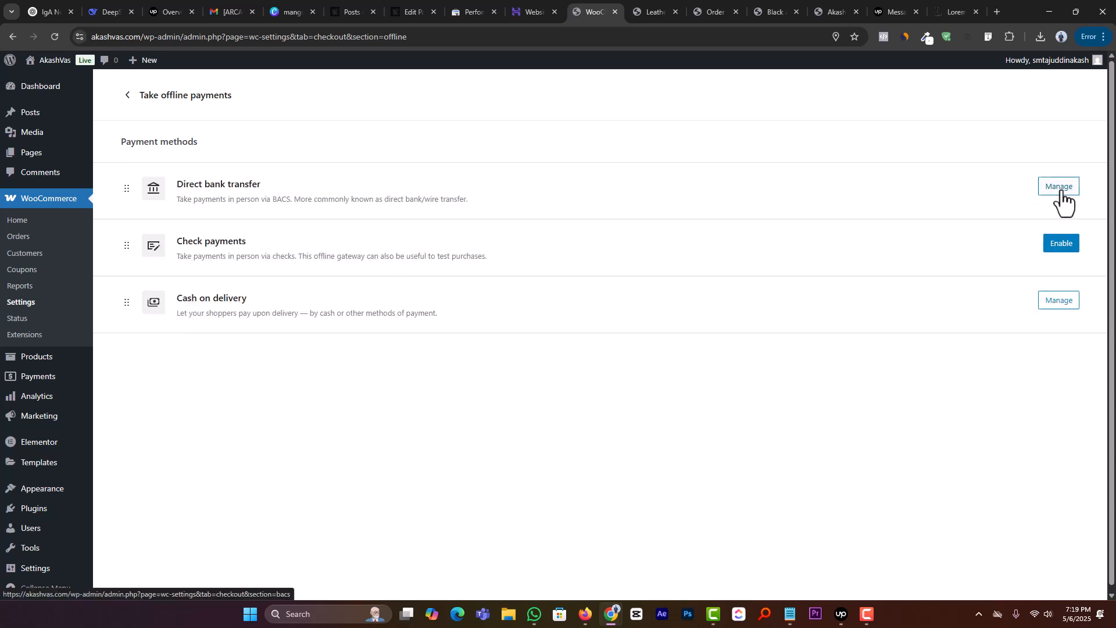
click(1059, 187)
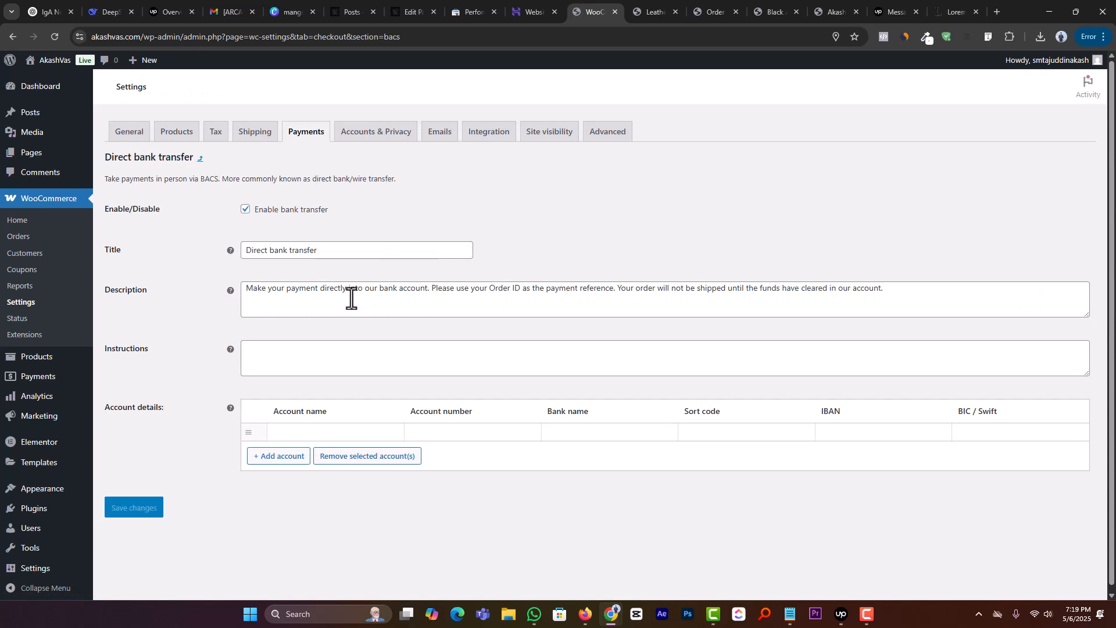
click(292, 457)
click(304, 433)
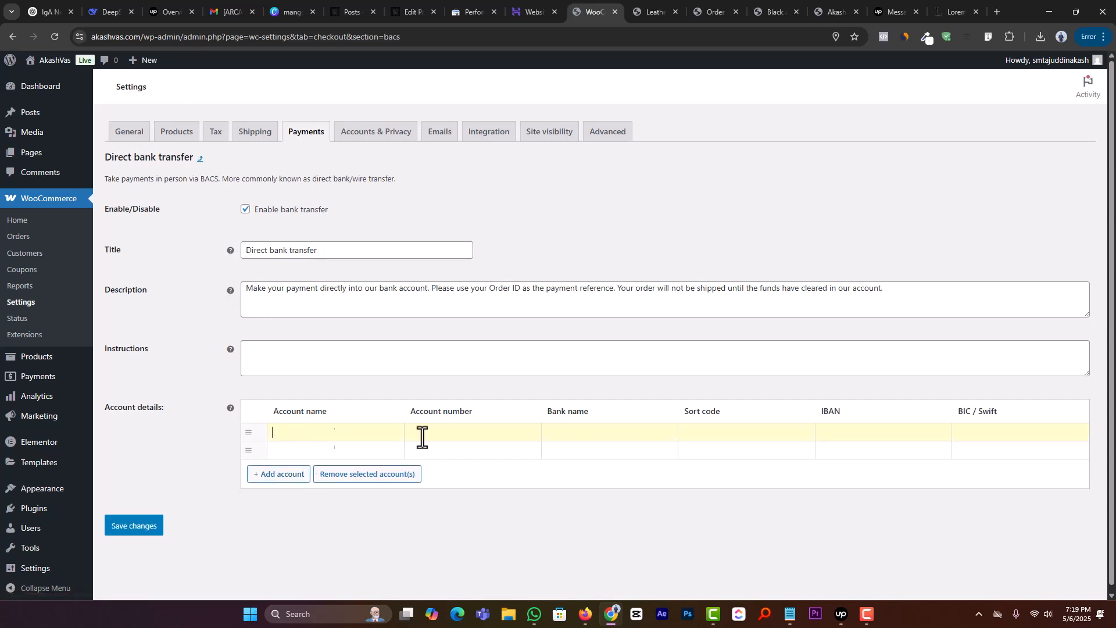
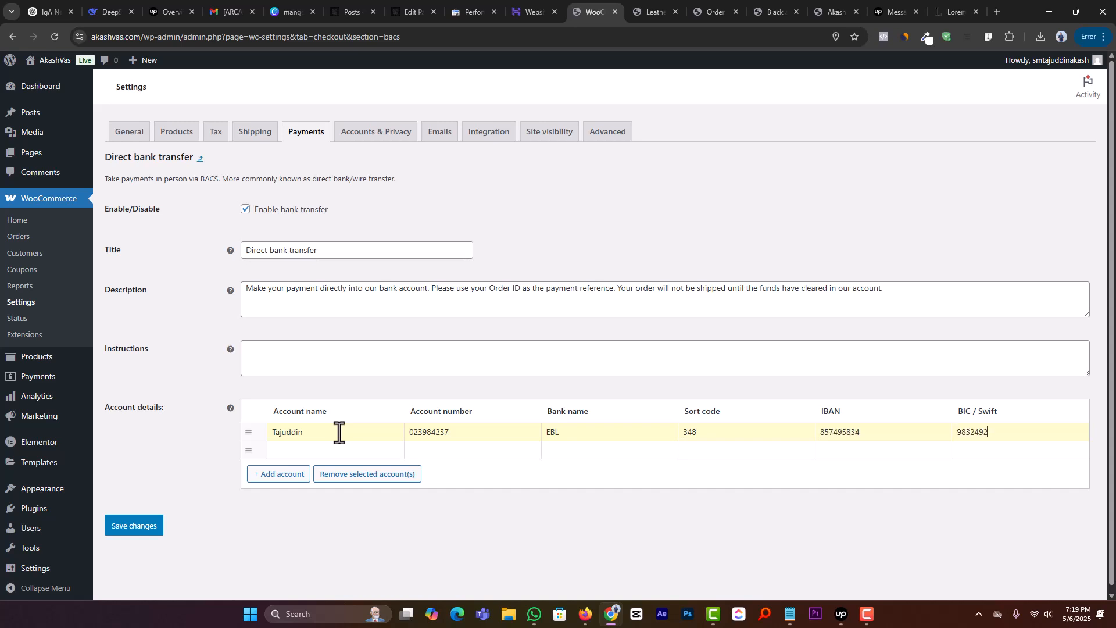
Step: Save the Direct bank transfer settings and return to the list of payment providers
click(144, 527)
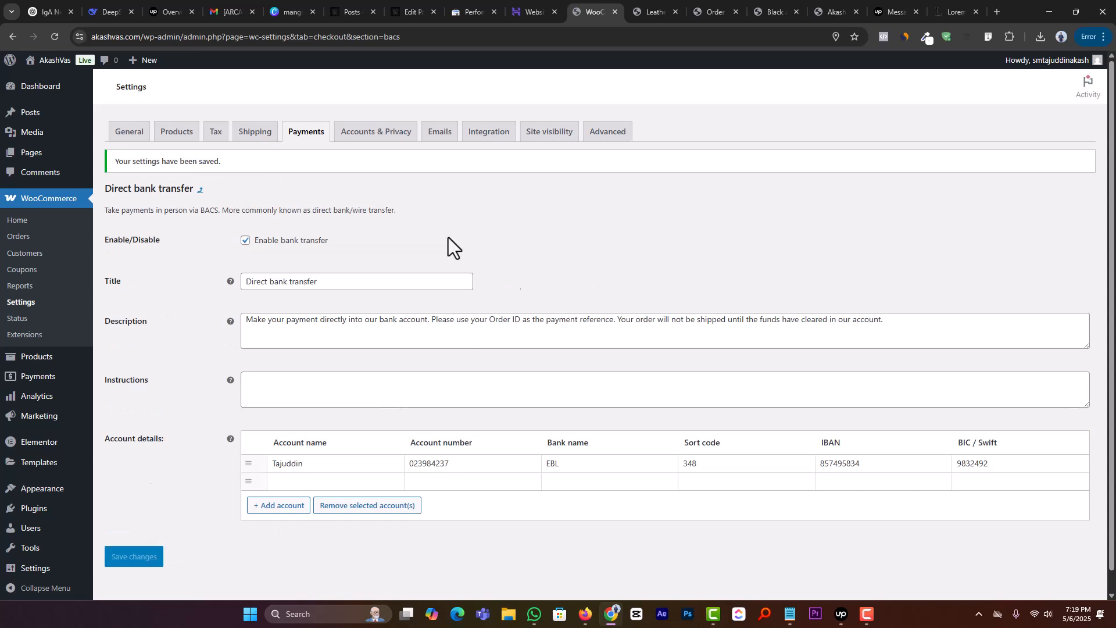
click(200, 189)
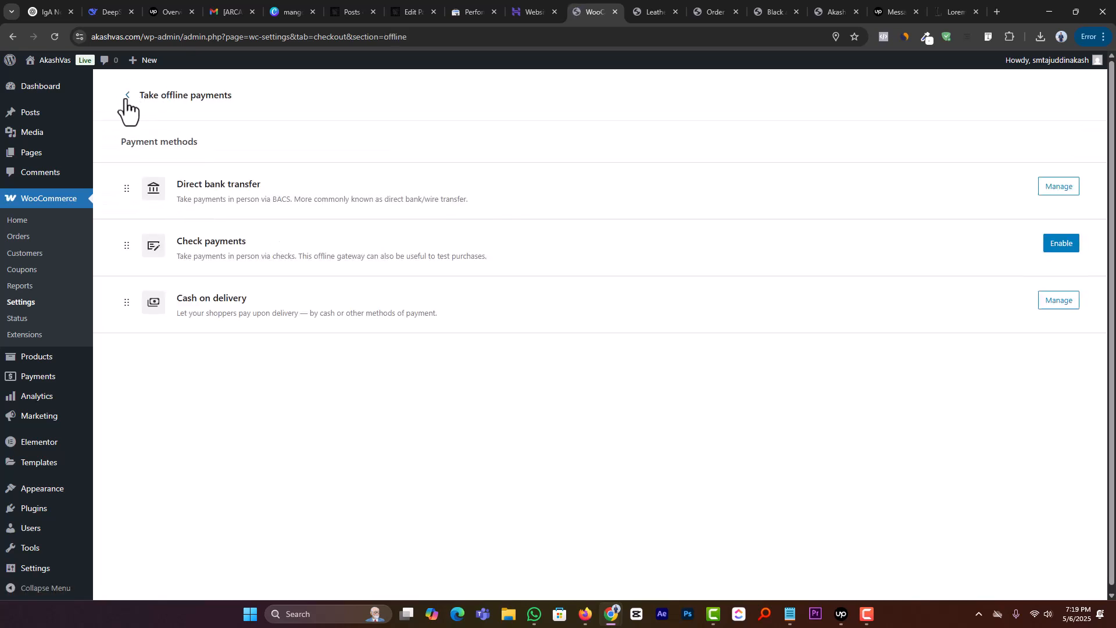
click(128, 96)
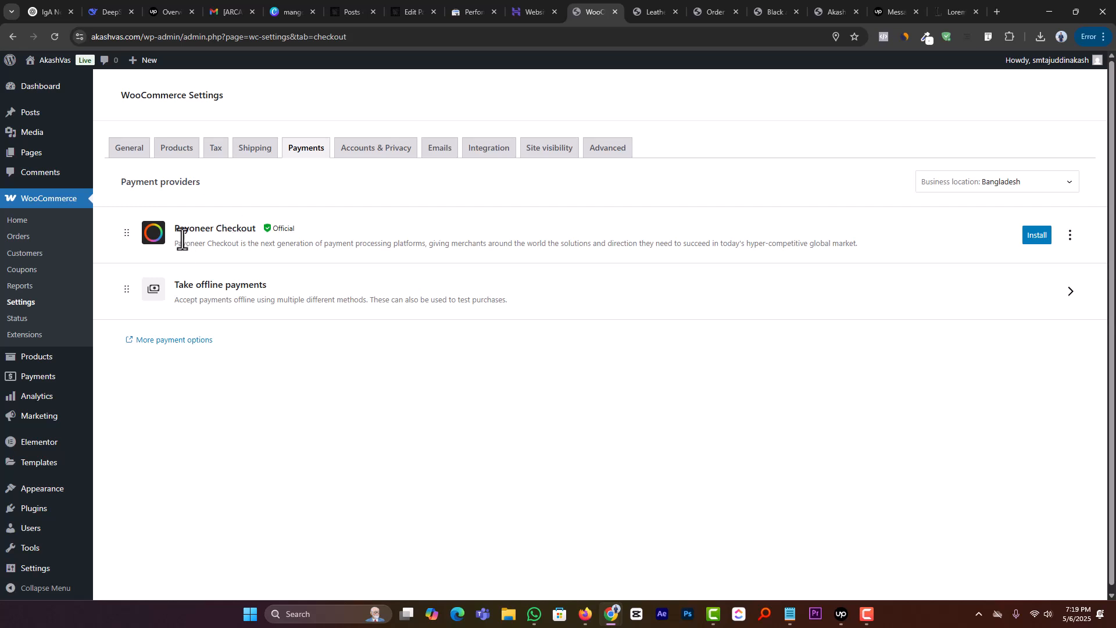
Step: Look over the Payoneer Checkout provider, open more payment options and browse the payment extensions in the WooCommerce Marketplace
triple_click(188, 231)
click(309, 461)
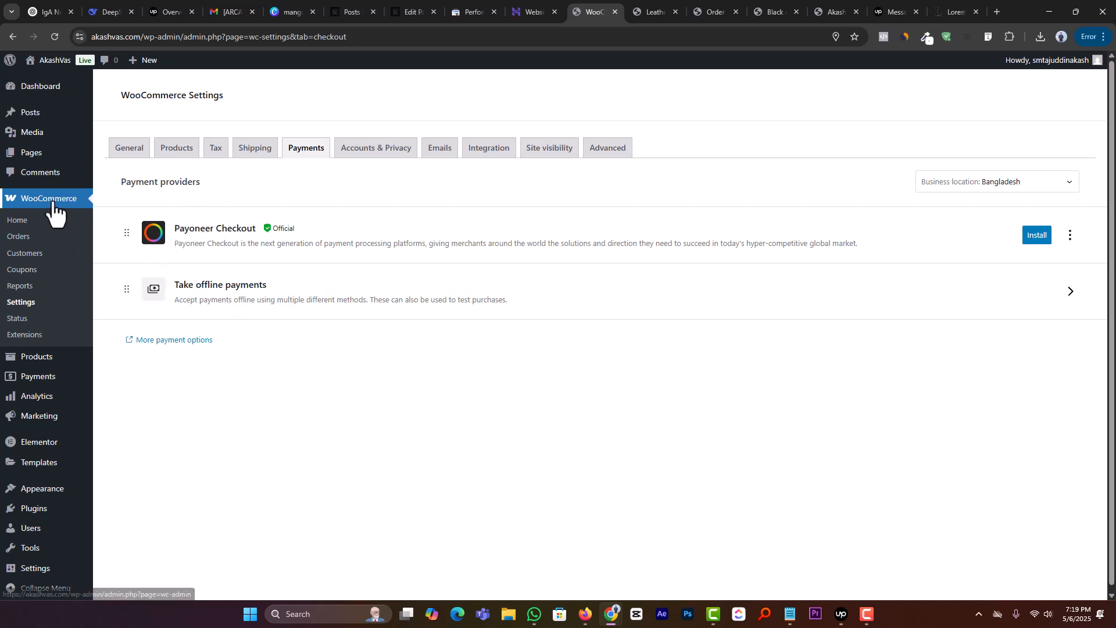
drag(176, 228, 251, 226)
click(336, 394)
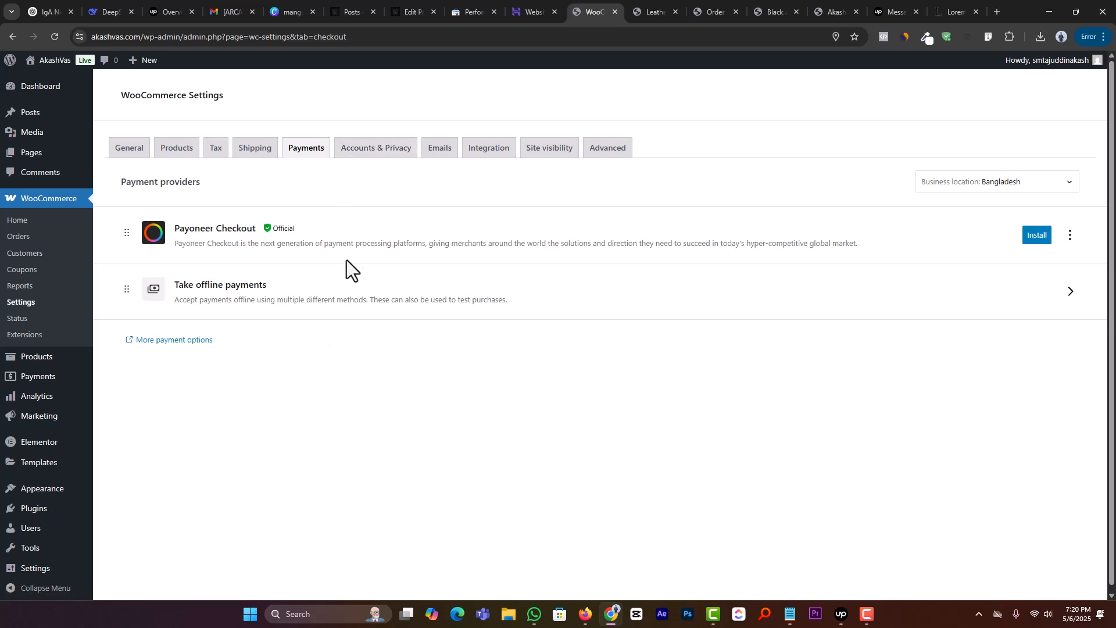
click(177, 341)
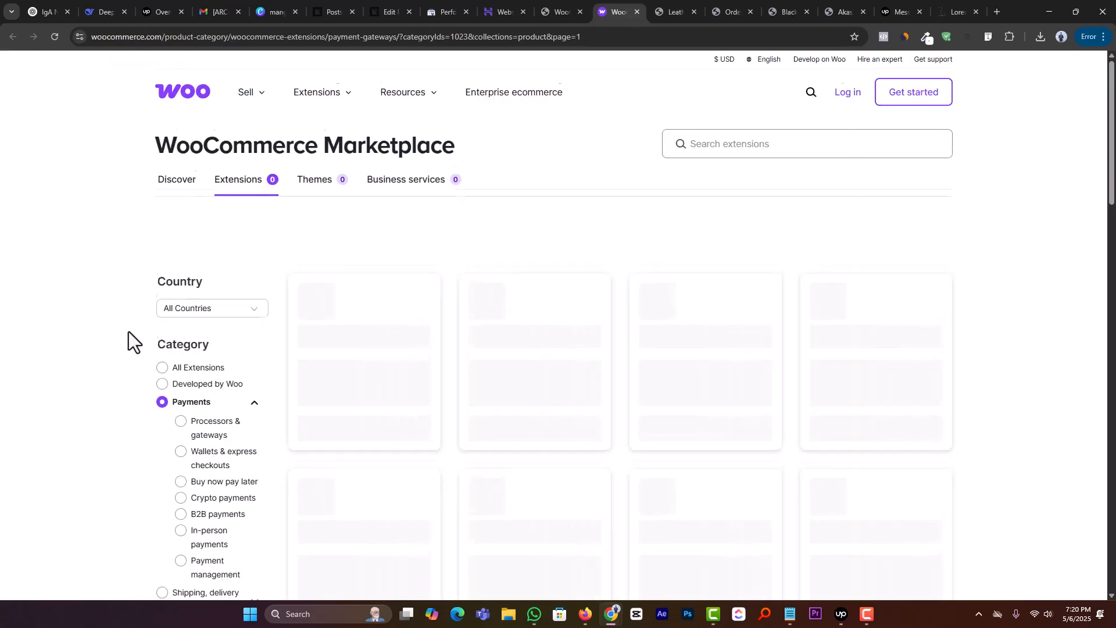
scroll(128, 331, down, 1)
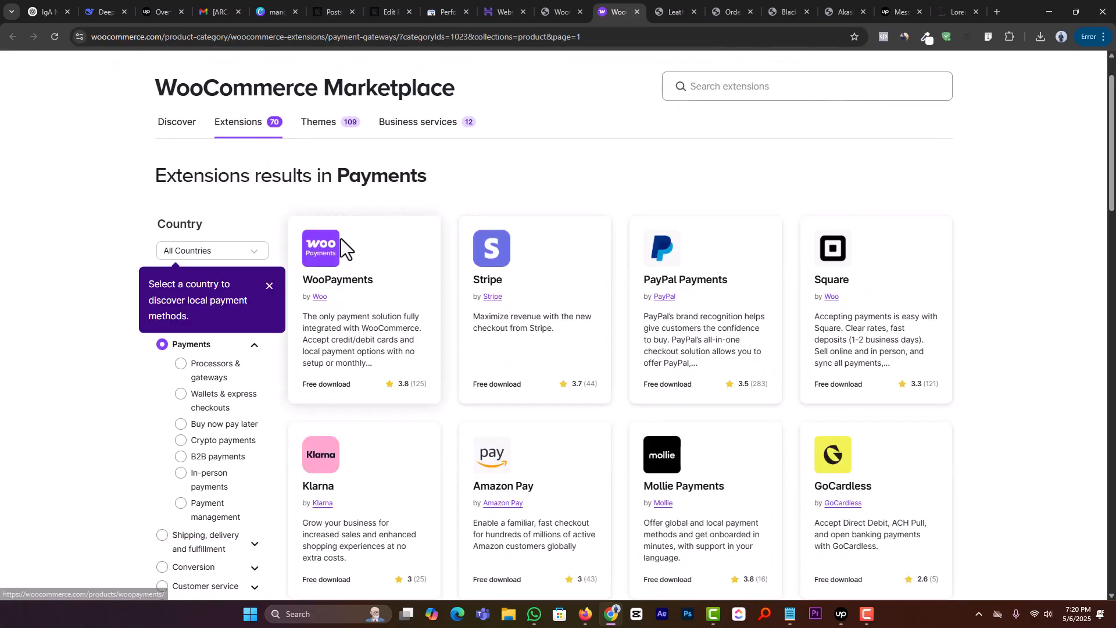
click(270, 287)
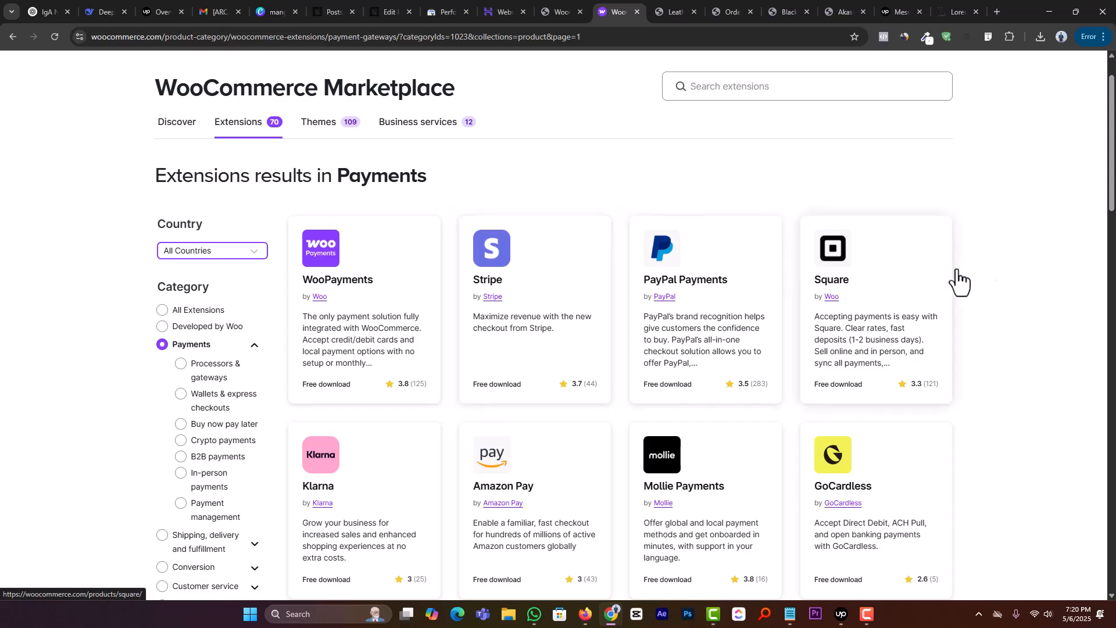
scroll(983, 282, down, 9)
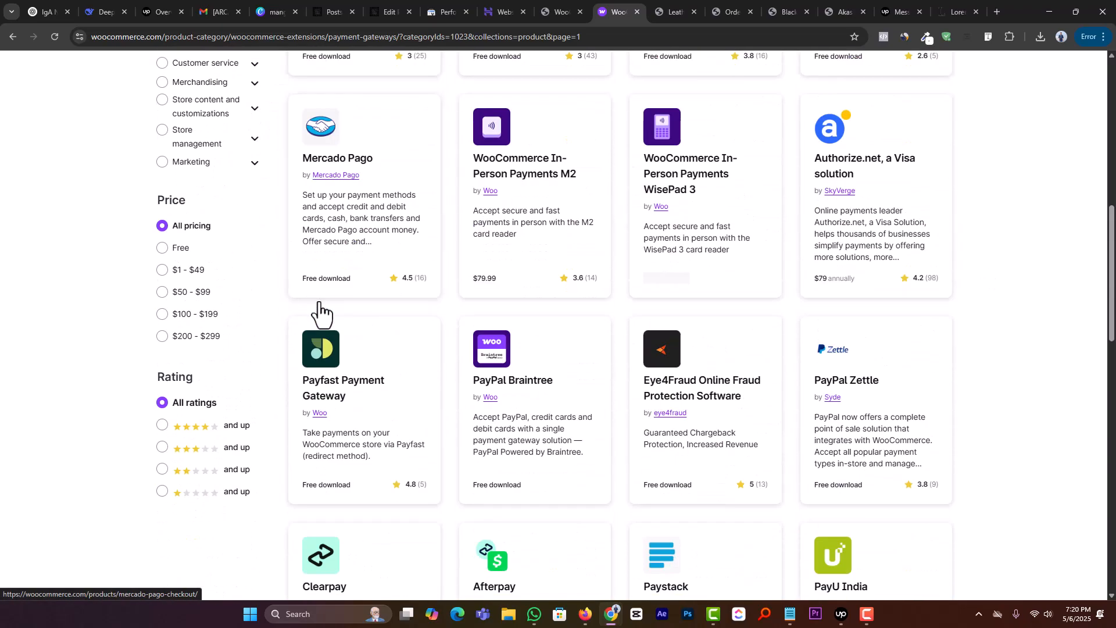
scroll(319, 314, down, 17)
scroll(319, 314, up, 11)
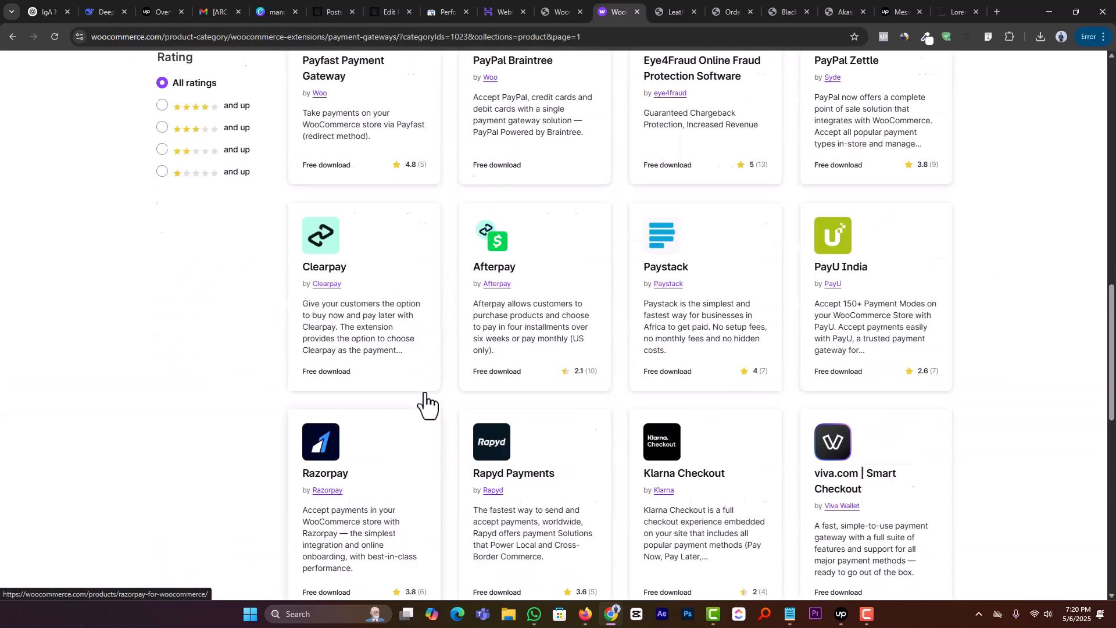
scroll(429, 401, up, 15)
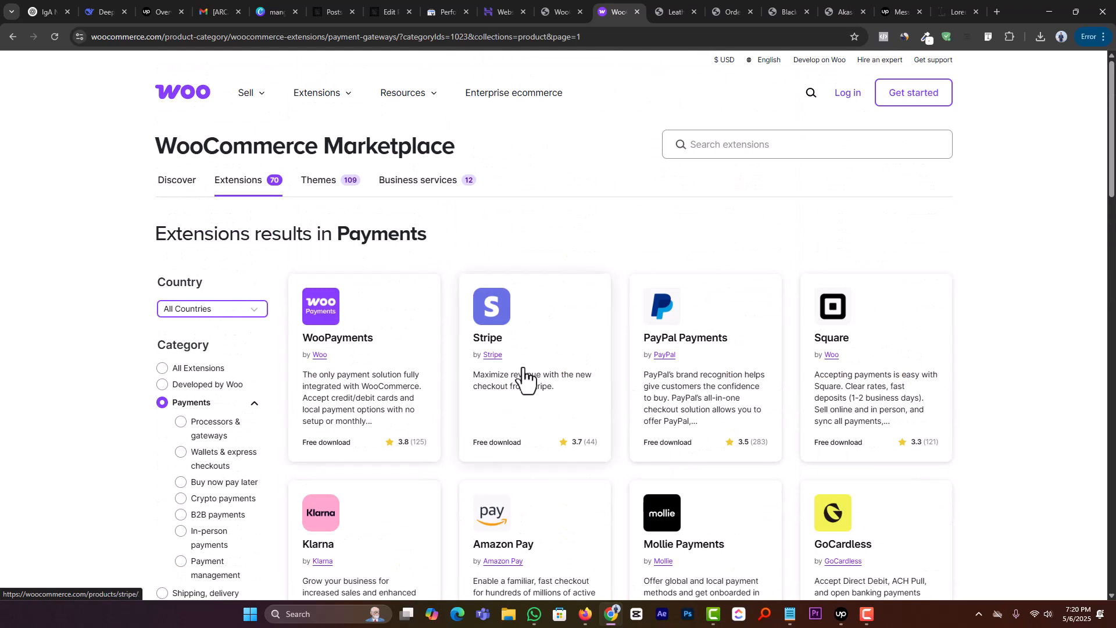
Step: Filter the Marketplace payment extensions by the country Bangladesh and look through the available gateways
click(234, 310)
scroll(224, 381, down, 3)
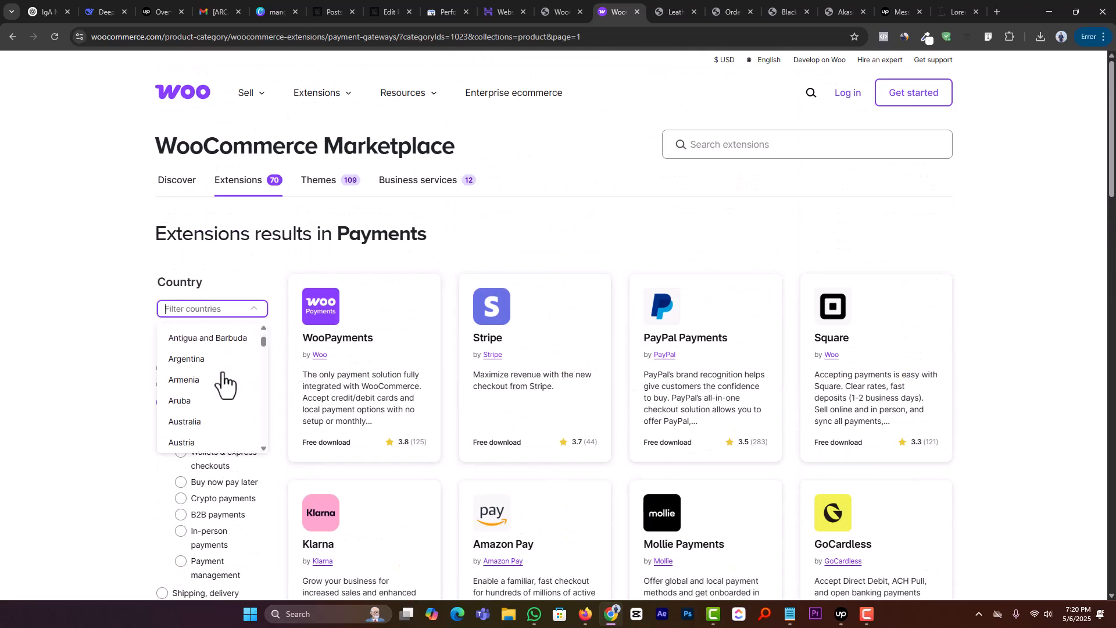
scroll(222, 373, down, 3)
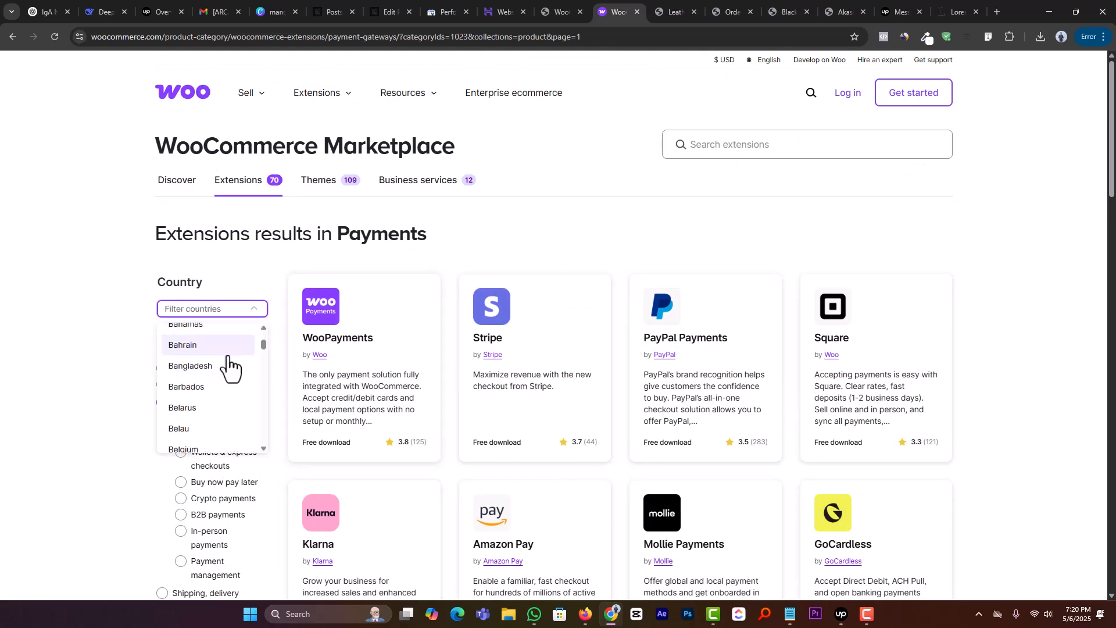
click(228, 365)
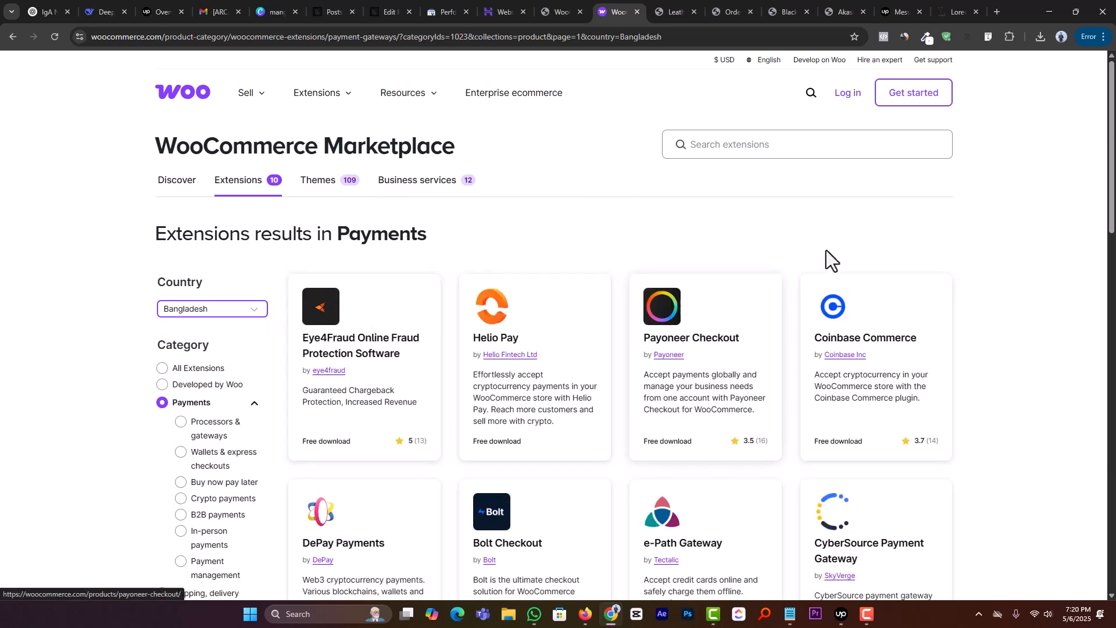
scroll(659, 270, down, 5)
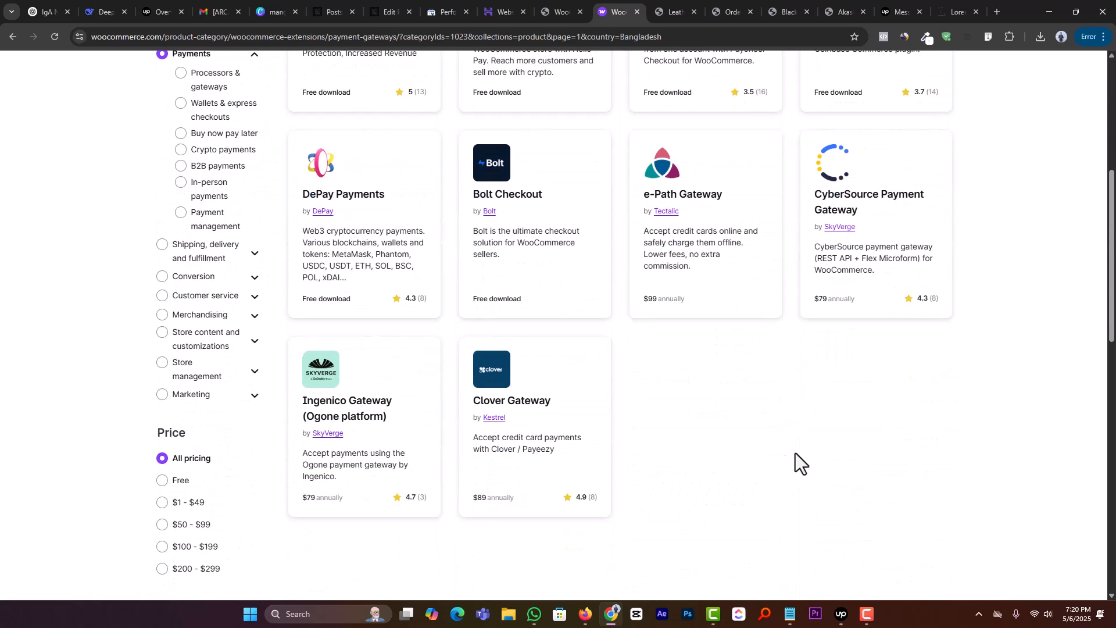
scroll(727, 395, up, 5)
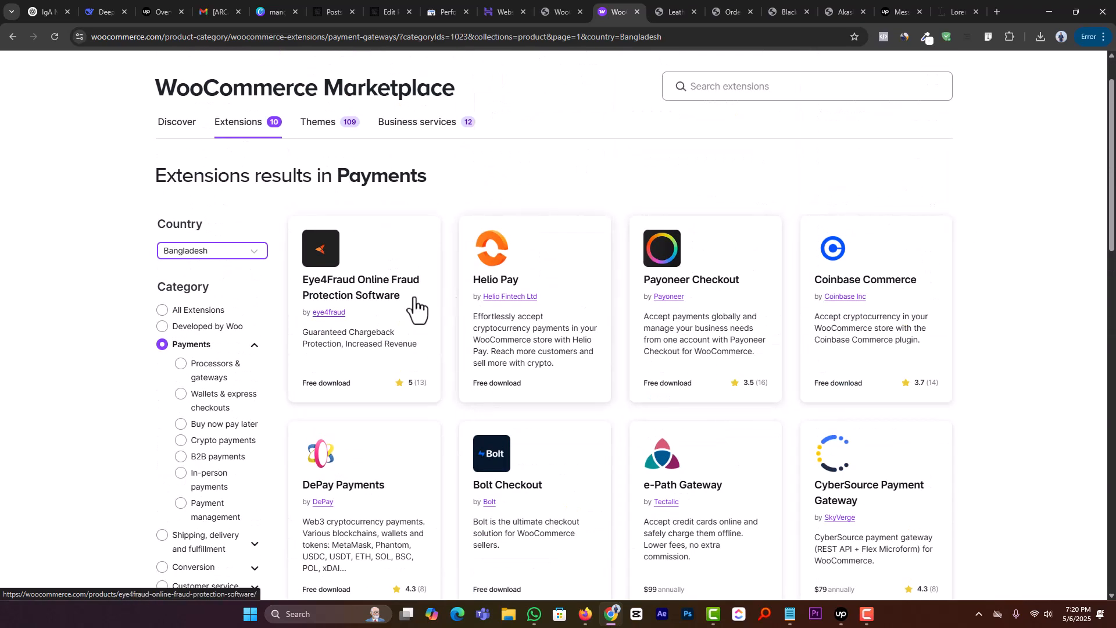
scroll(917, 394, down, 3)
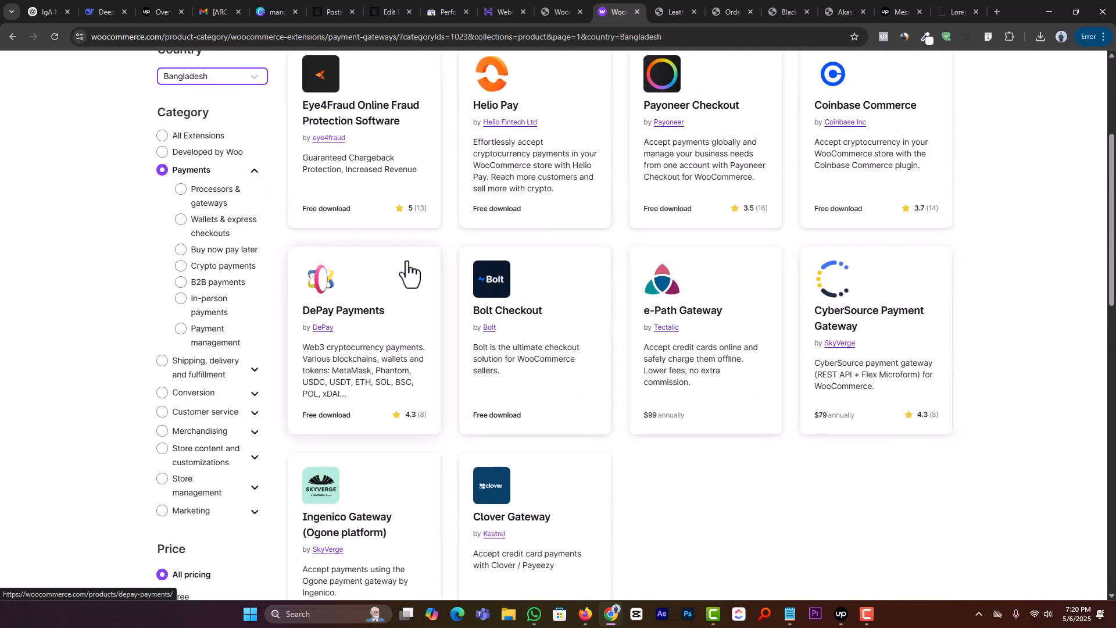
scroll(774, 326, down, 4)
scroll(774, 321, up, 8)
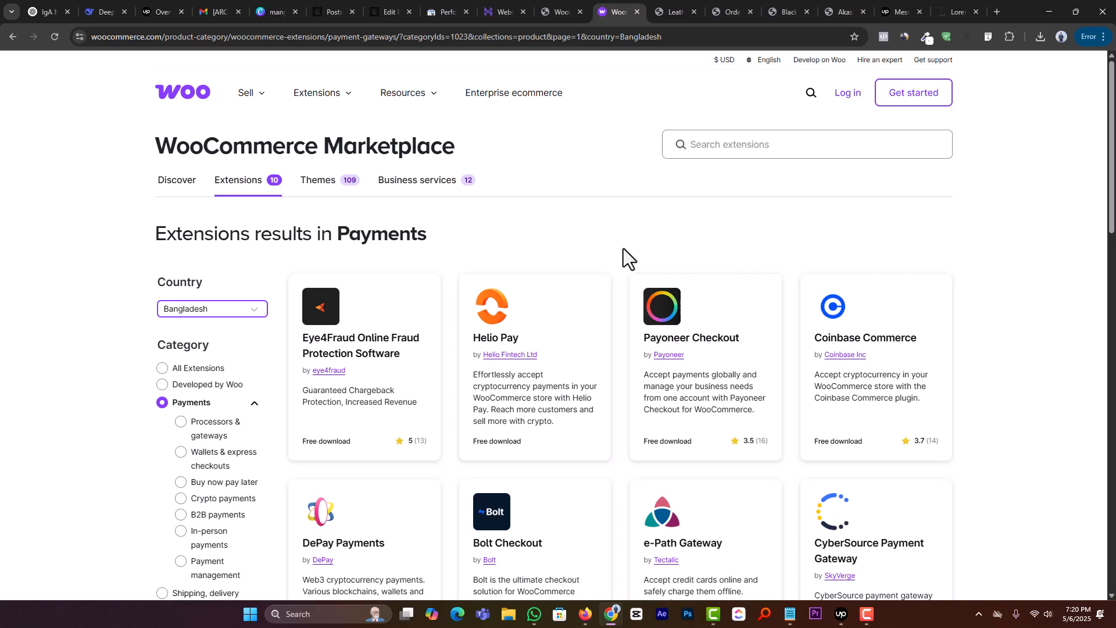
Step: Return to the store admin, open the Add new product page in a separate tab and close the Marketplace tab
click(559, 12)
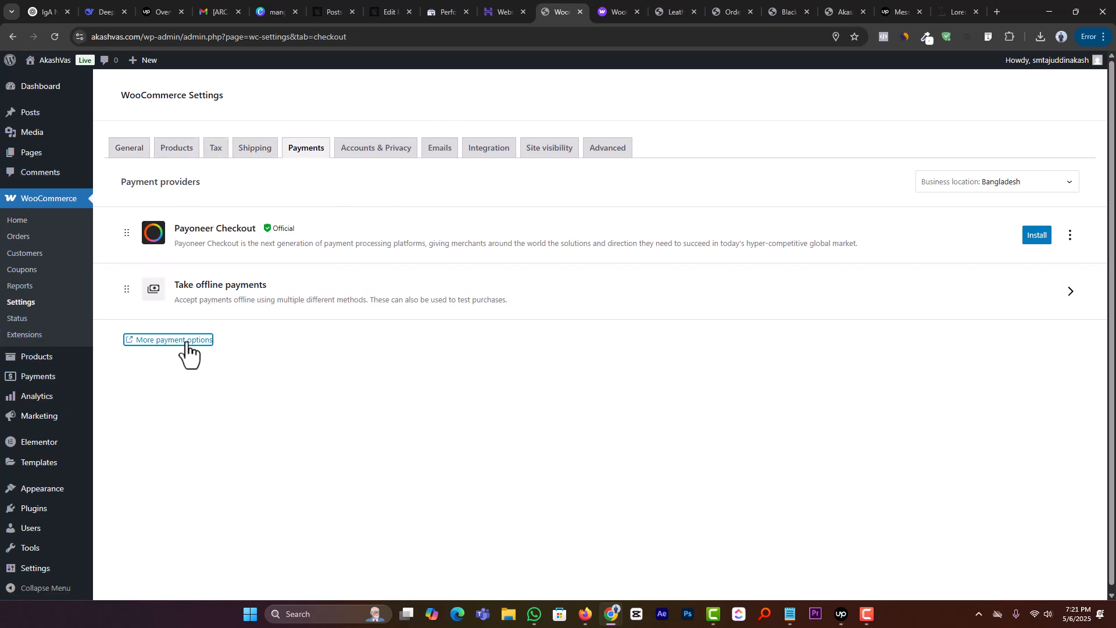
mouse_move(55, 358)
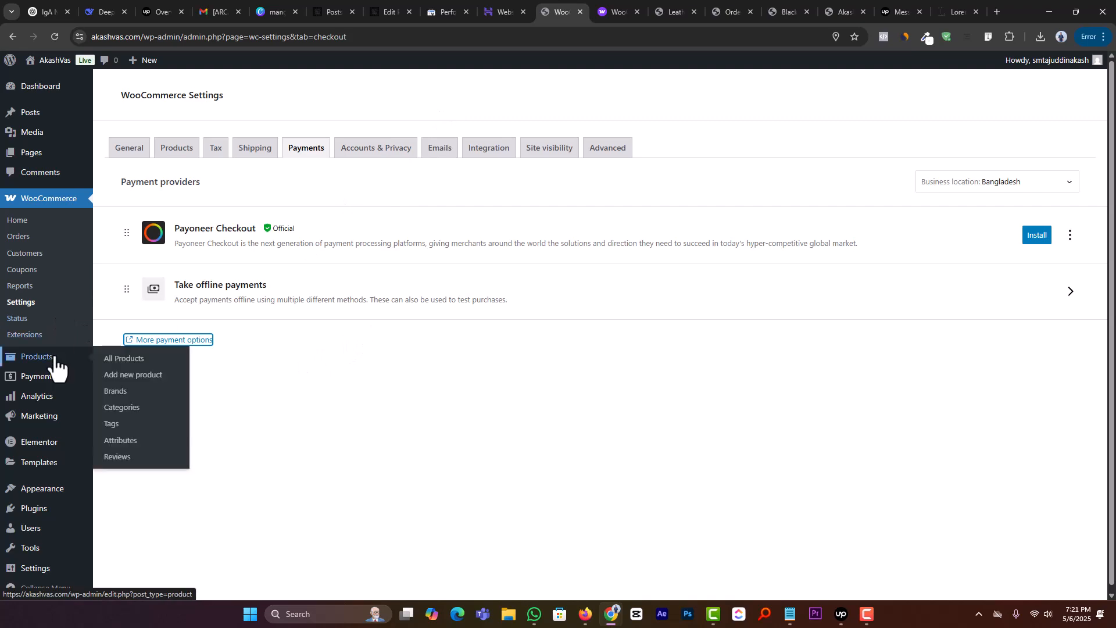
middle_click(132, 378)
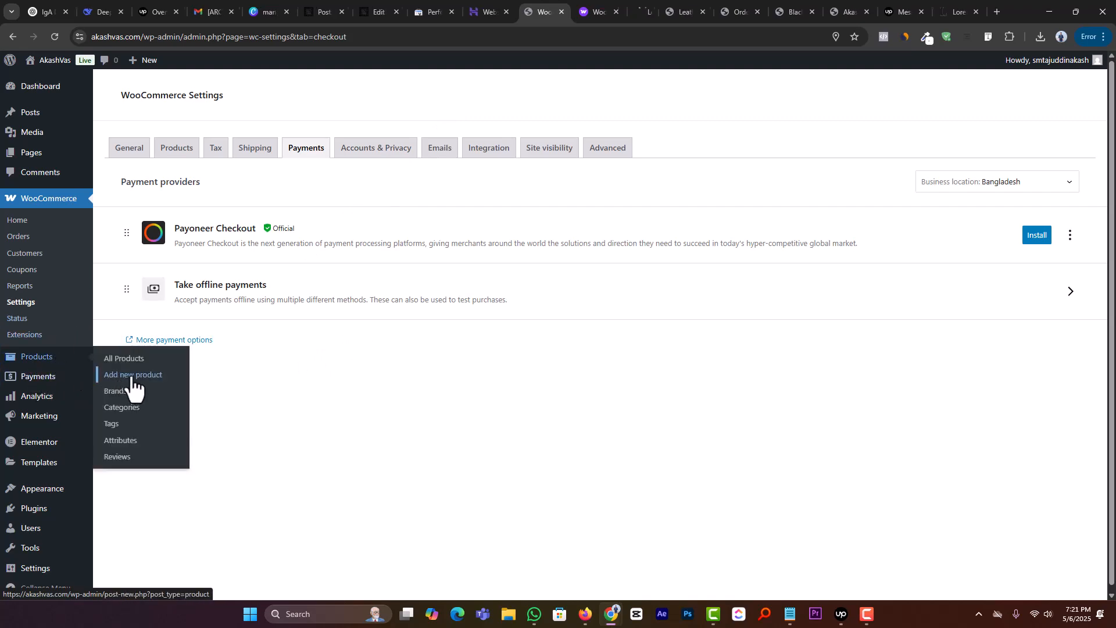
click(577, 9)
click(602, 12)
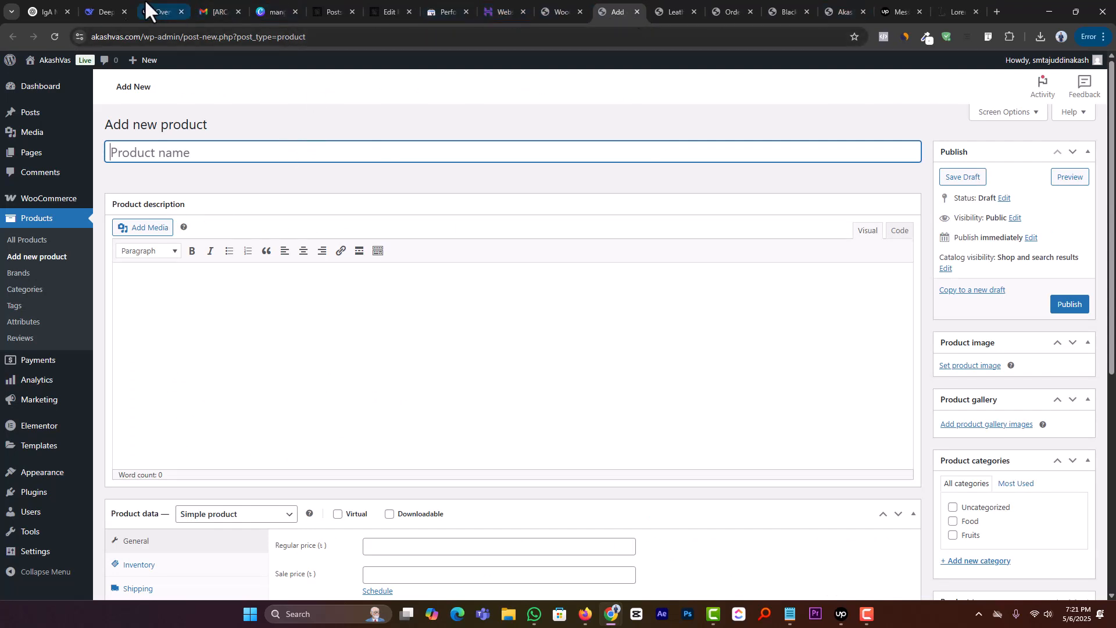
Step: Switch to Canva, delete the mango image from the design and search the photos for apple
click(281, 10)
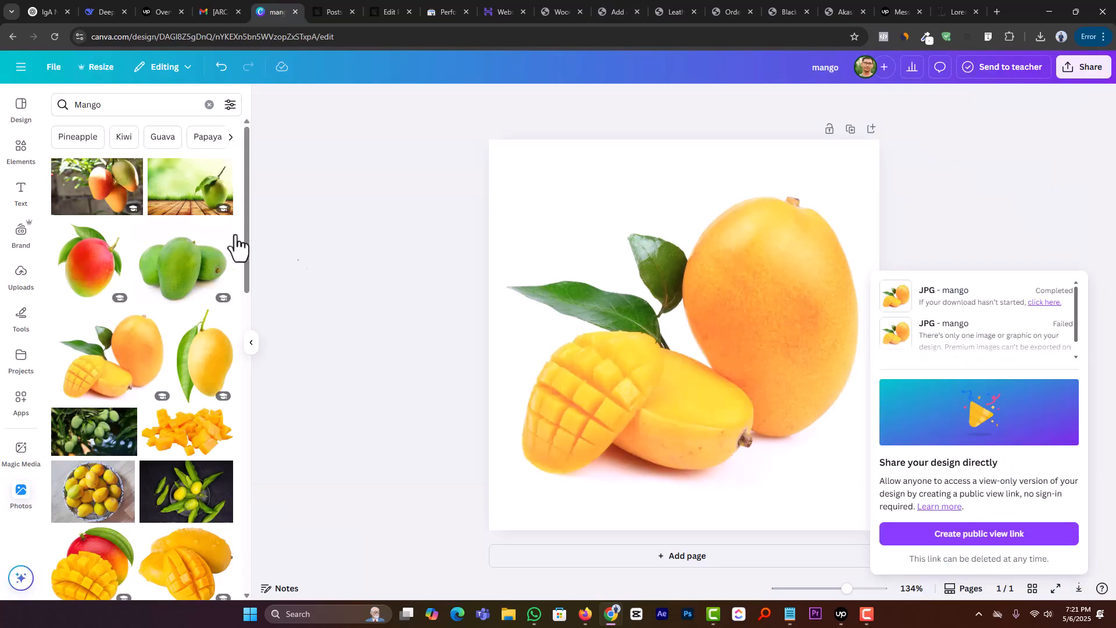
click(648, 295)
key(Delete)
click(111, 104)
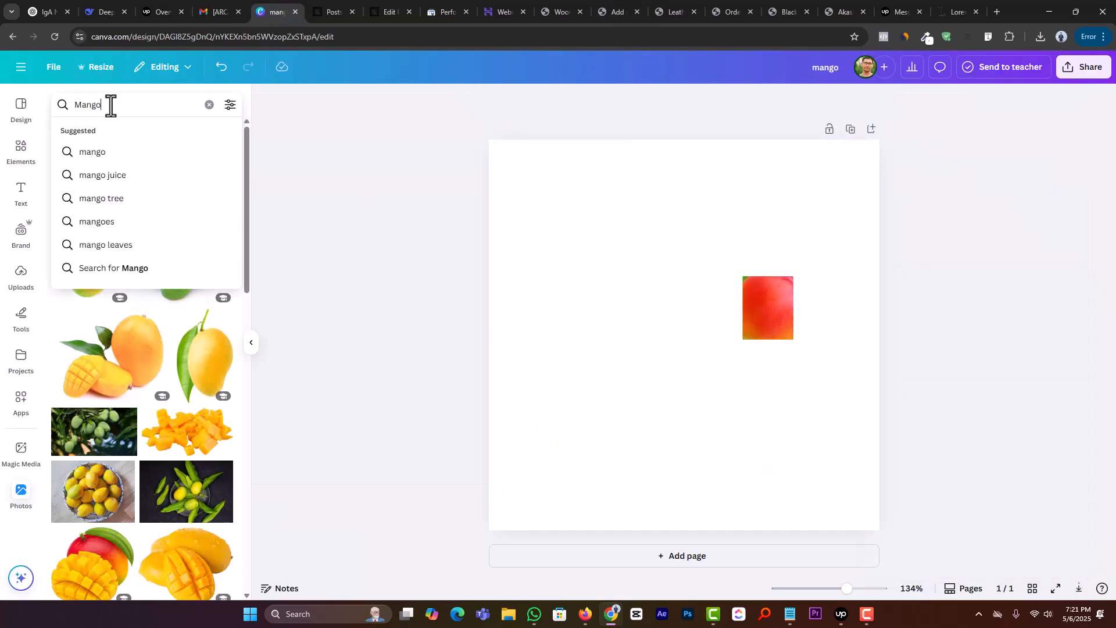
double_click(110, 105)
text(apple)
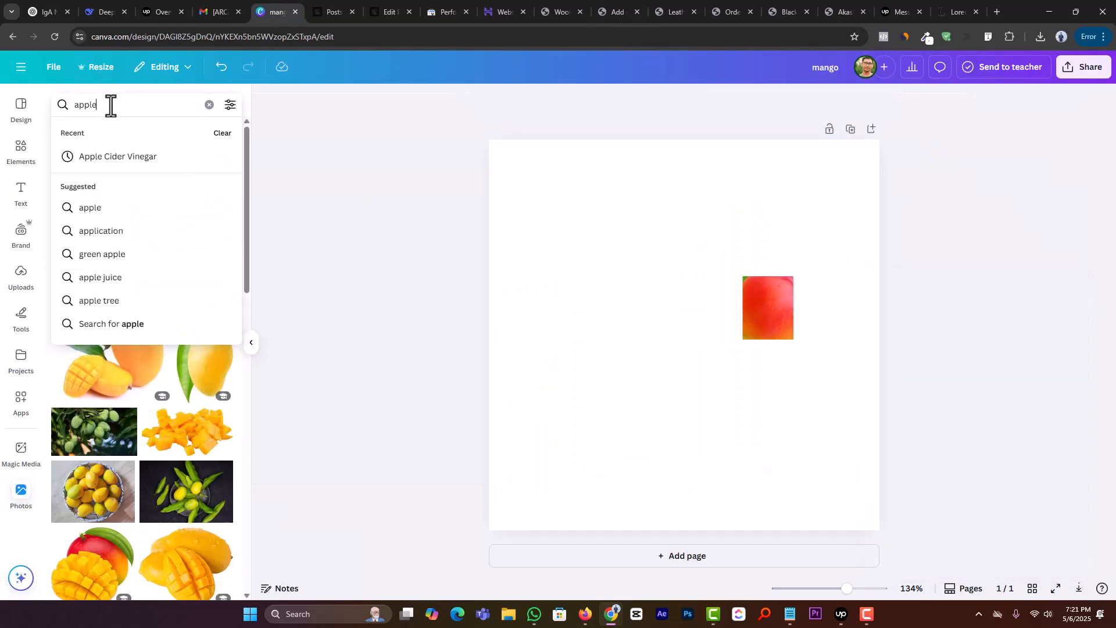
key(Return)
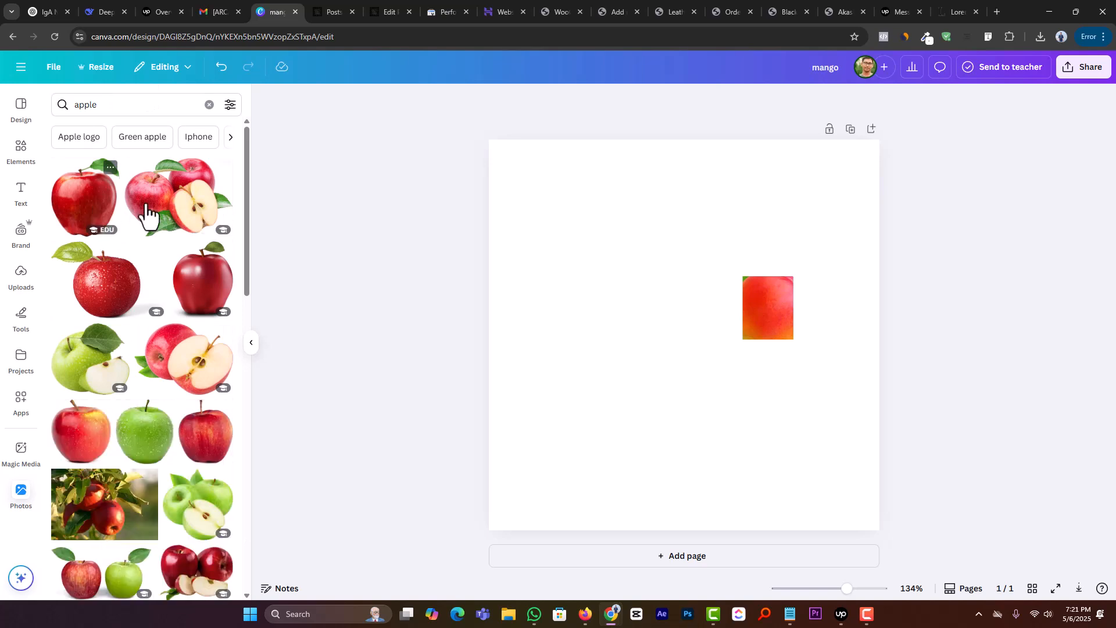
Step: Add the photo of red apples with a halved apple to the page, enlarge it and centre it
click(146, 218)
drag(725, 278, 741, 269)
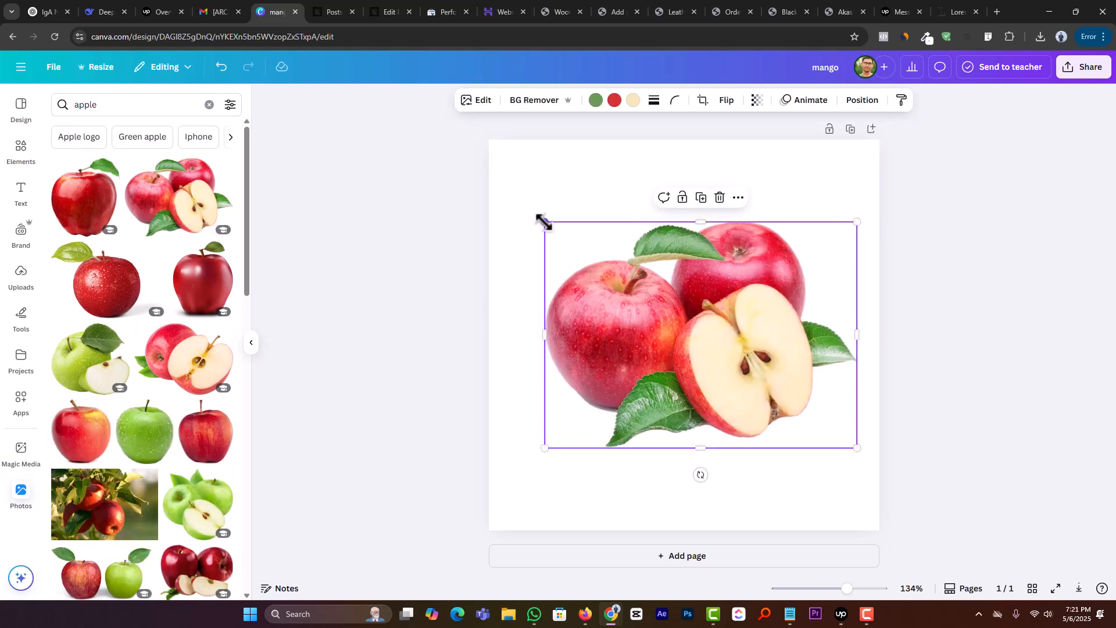
drag(541, 219, 518, 207)
drag(689, 314, 676, 317)
click(1066, 299)
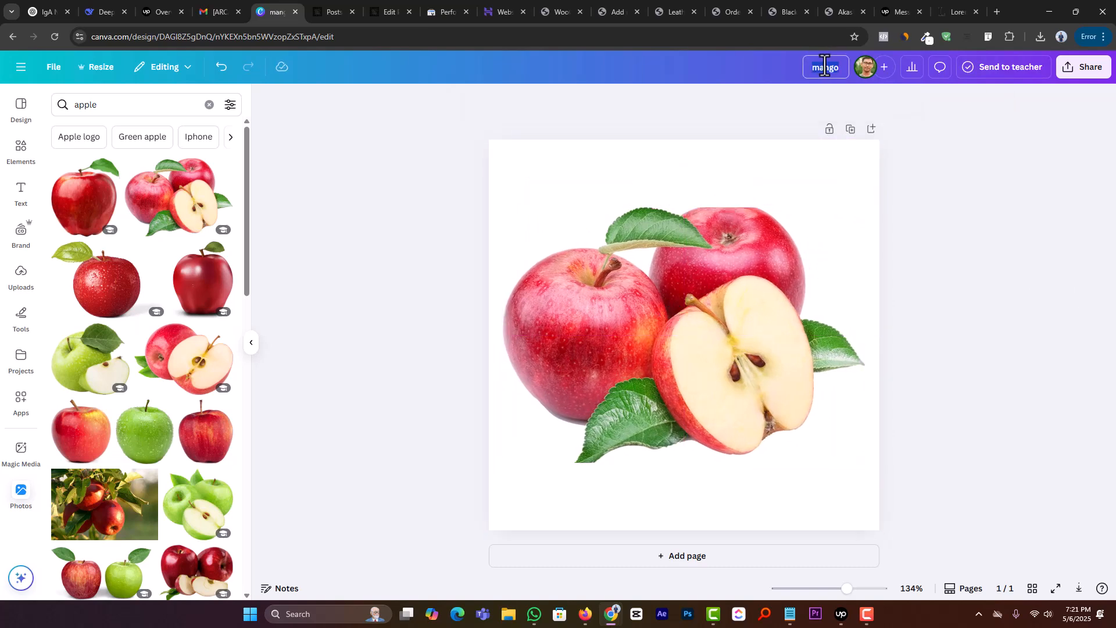
Step: Rename the design apple and download it as a JPG at size 1 and quality 80
text(apple)
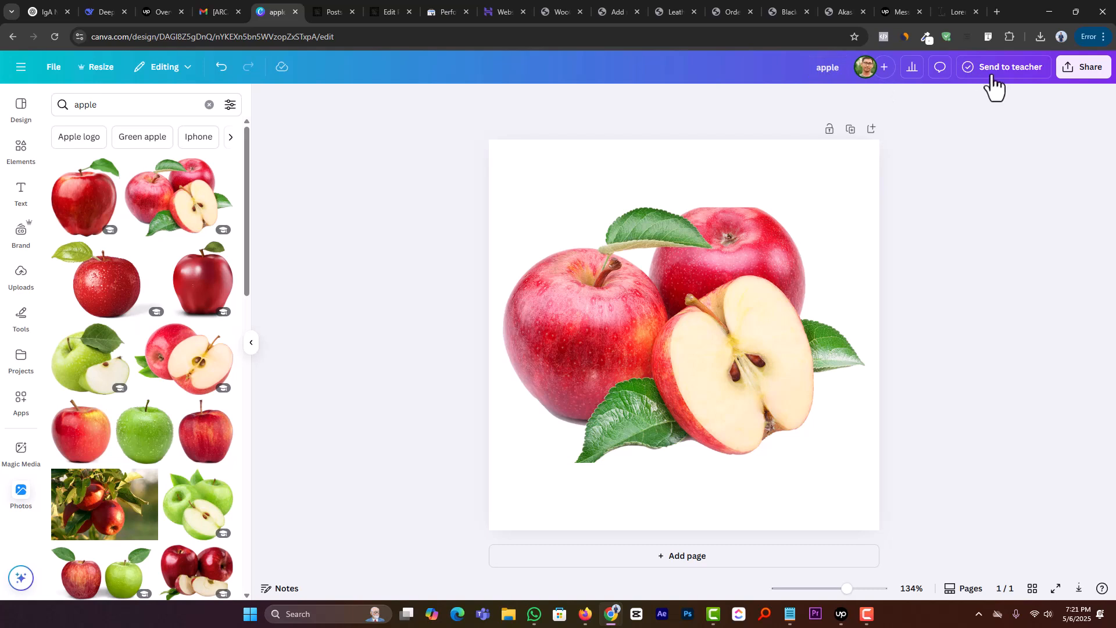
click(1079, 68)
click(905, 305)
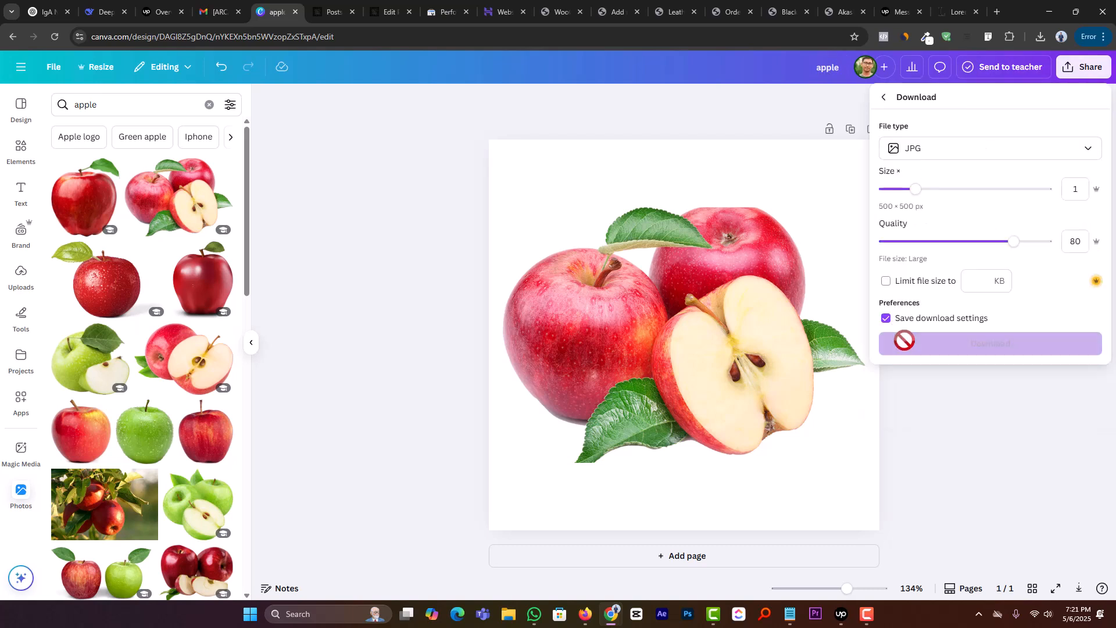
click(919, 346)
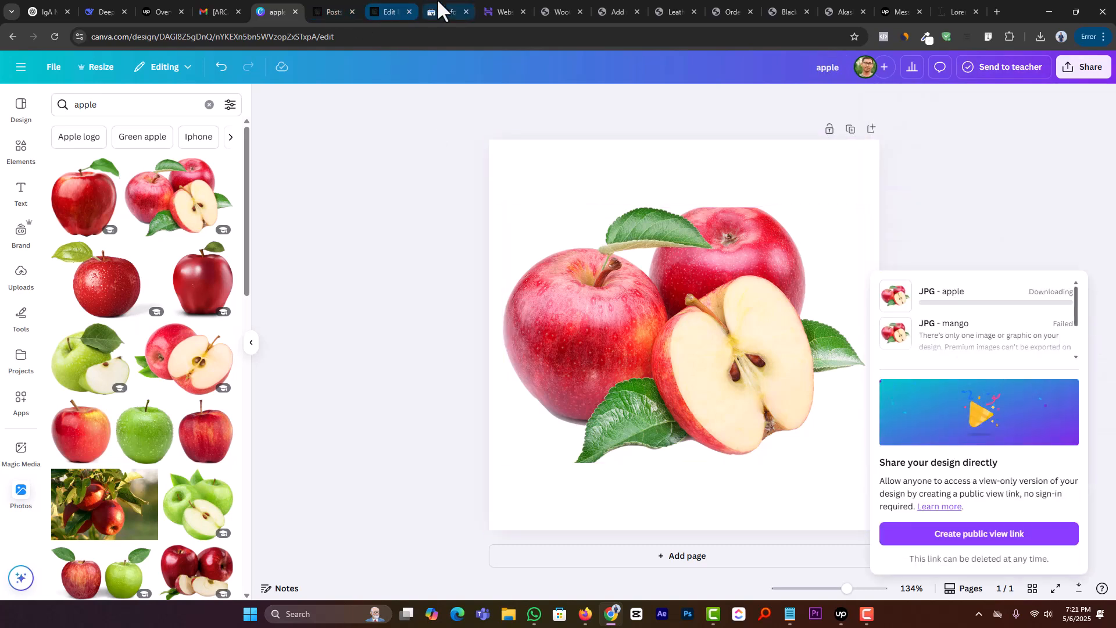
Step: Return to the Add new product page in WordPress and name the product Apple
click(832, 3)
click(745, 11)
click(673, 8)
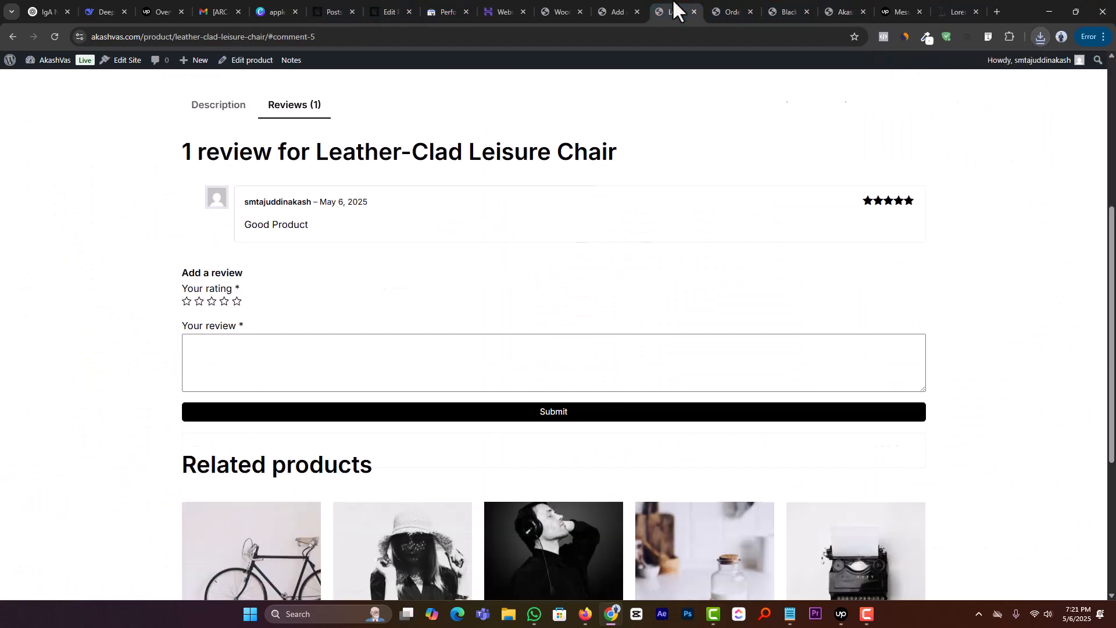
click(619, 5)
text(A)
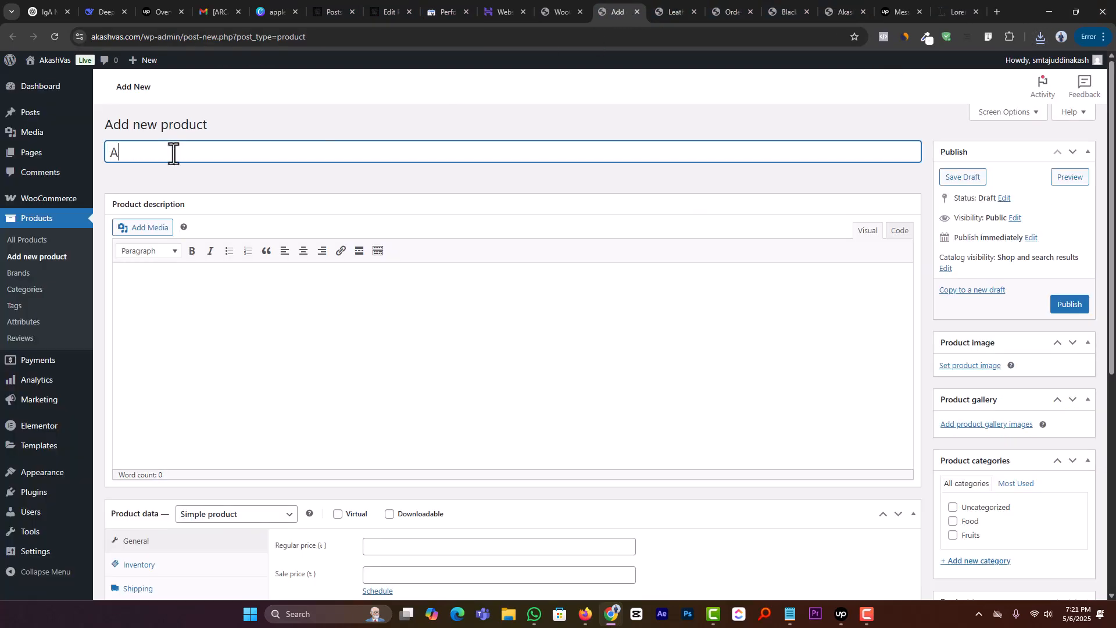
text(pple)
click(277, 353)
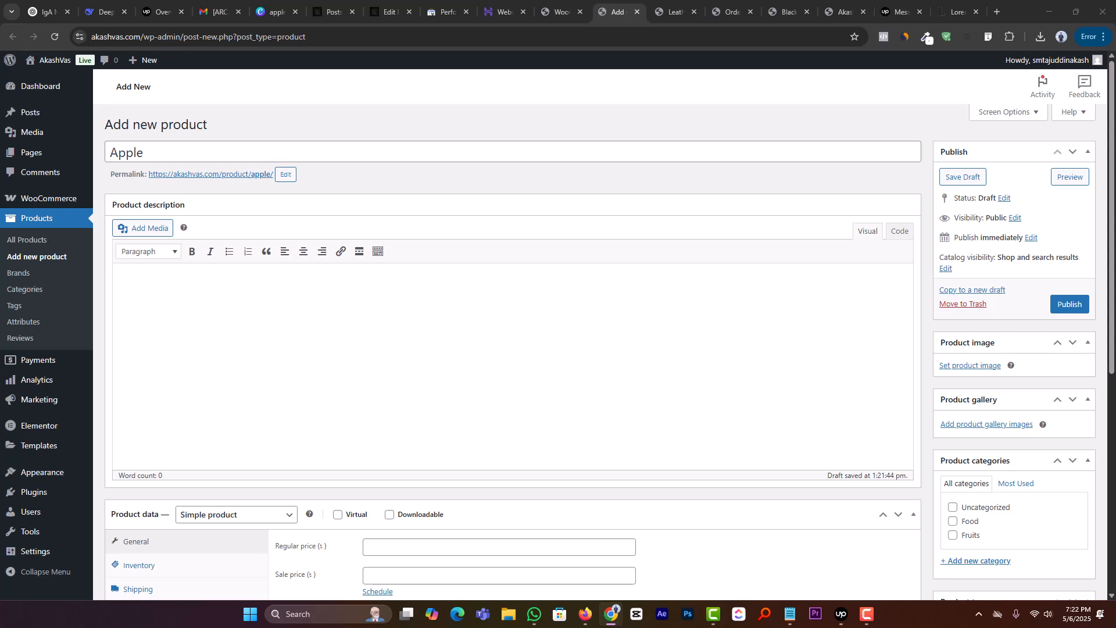
click(307, 341)
key(ctrl+v)
key(ctrl+z)
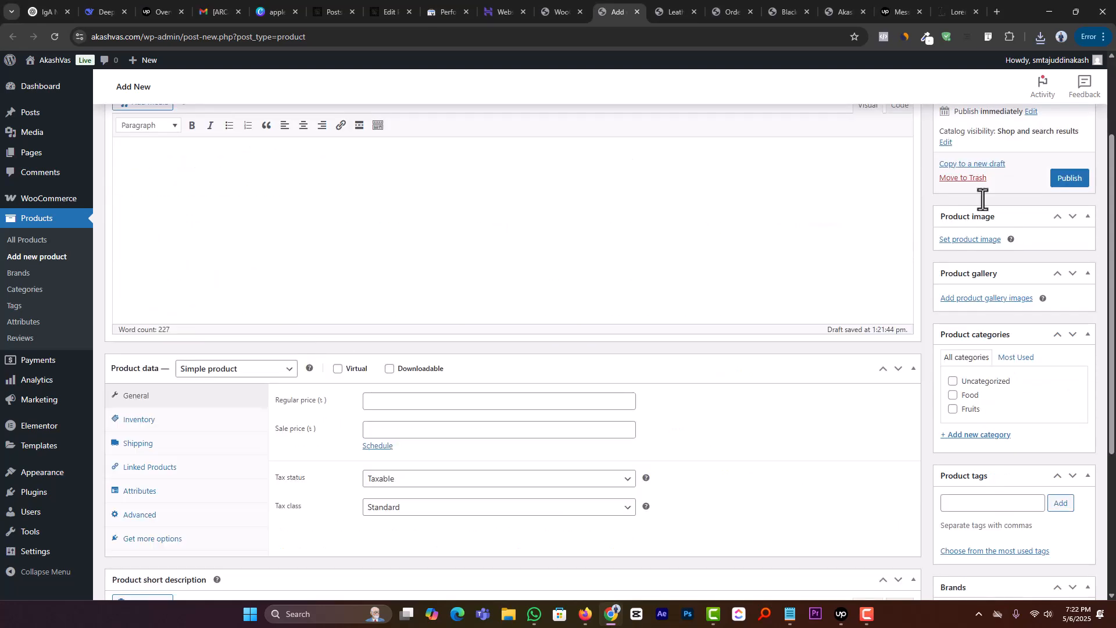
Step: Paste the copied article on the health benefits of apples into the product description
key(alt+Tab)
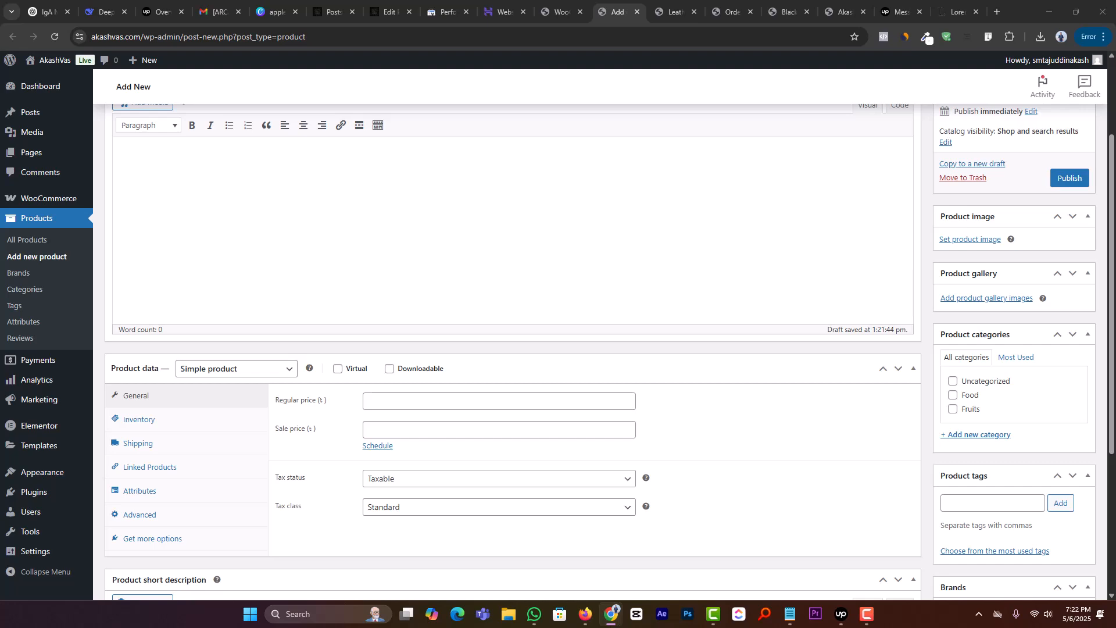
scroll(360, 395, down, 4)
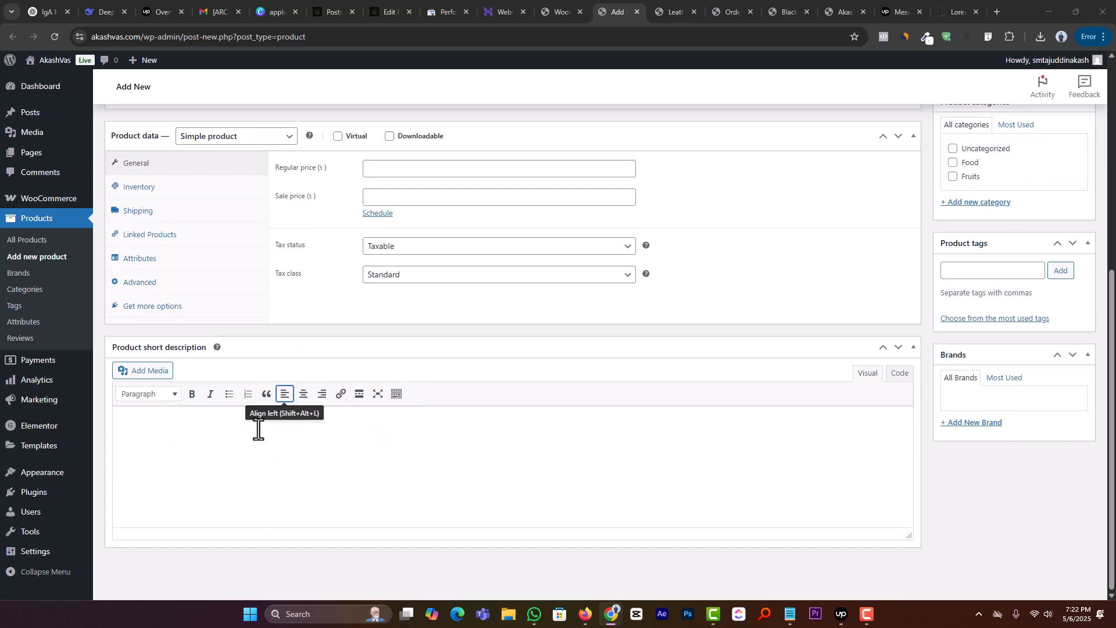
scroll(246, 444, up, 10)
click(286, 329)
key(ctrl+v)
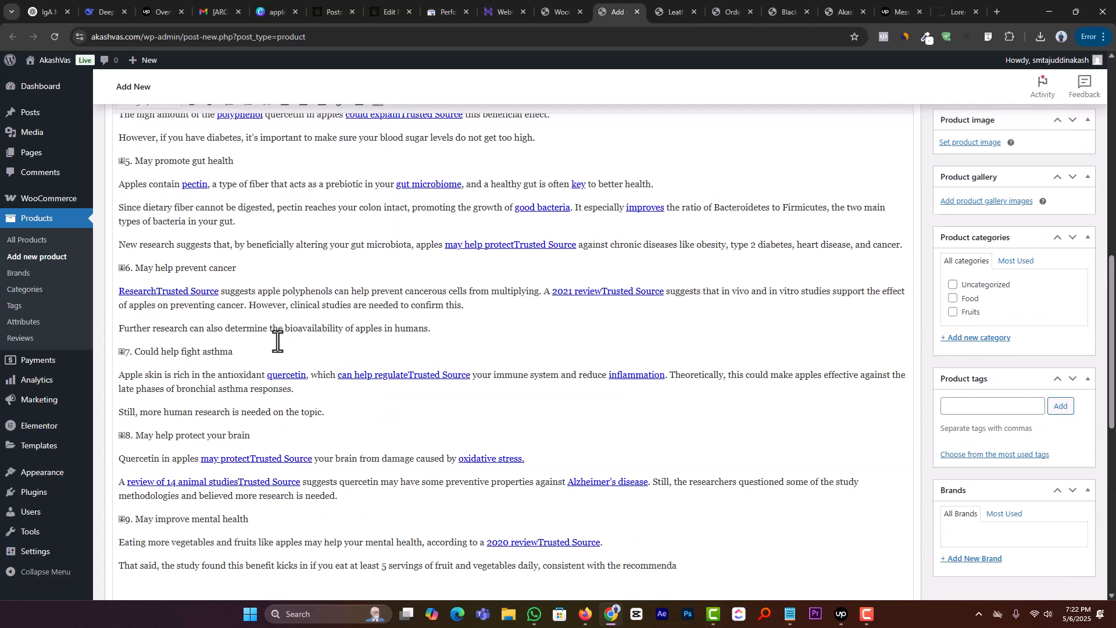
scroll(277, 342, up, 8)
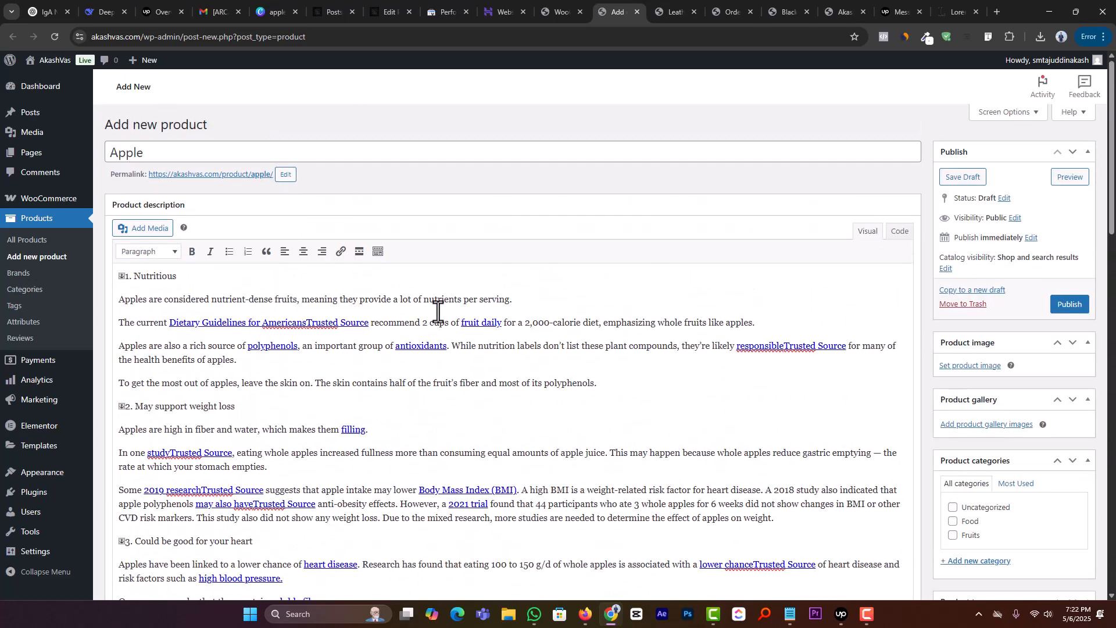
Step: Remove the hyperlinks from the entire product description text
click(494, 321)
key(ctrl+a)
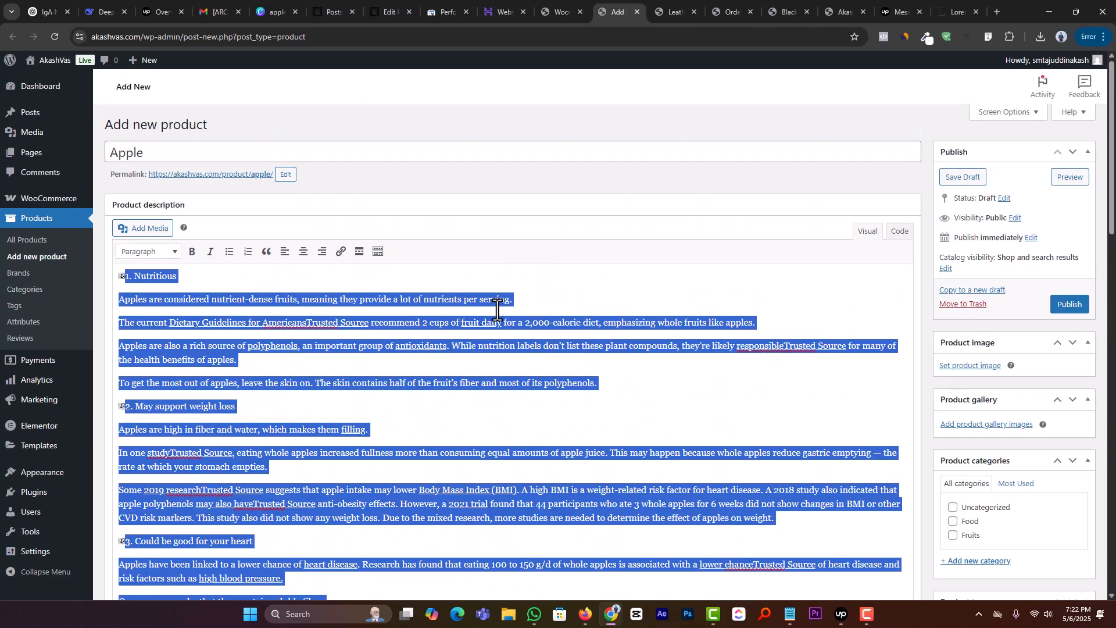
click(342, 252)
click(342, 255)
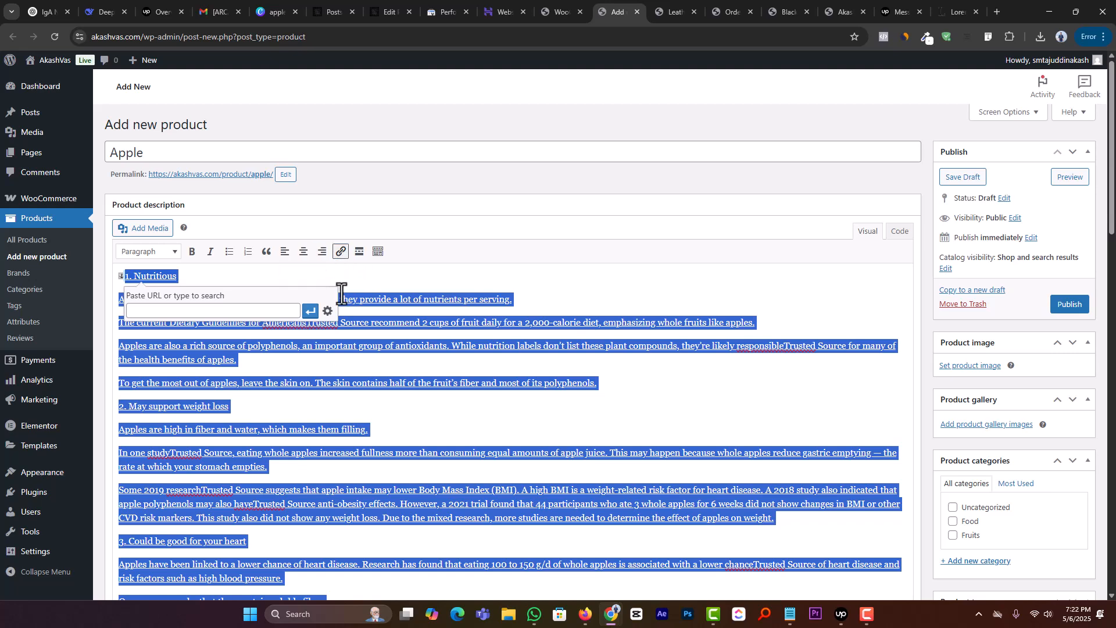
click(381, 303)
key(ctrl+a)
double_click(342, 255)
click(532, 282)
key(ctrl+a)
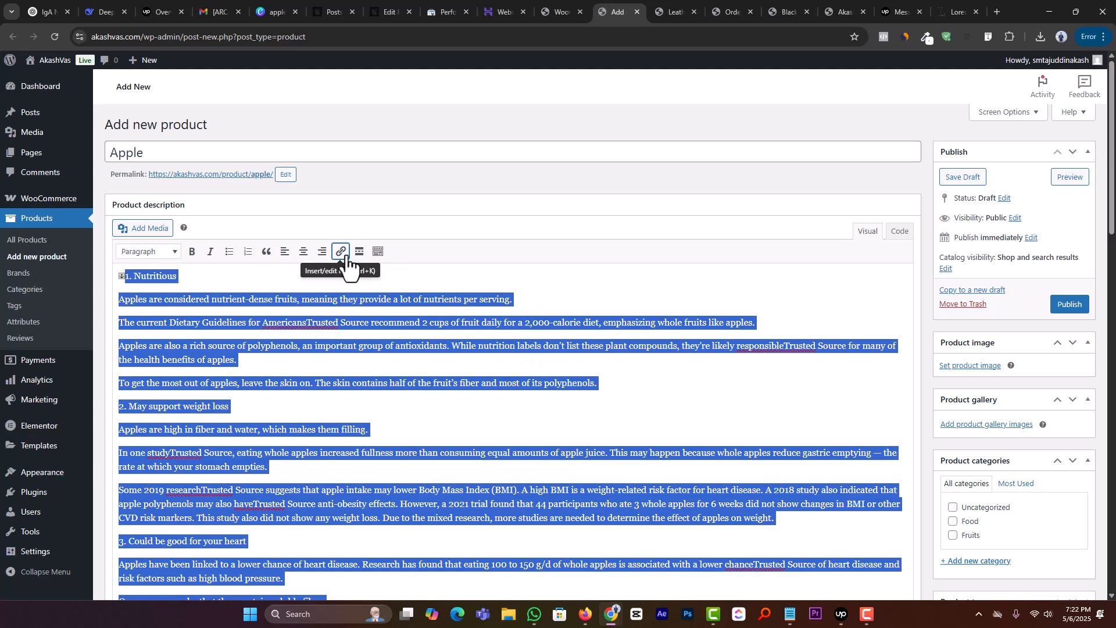
click(346, 256)
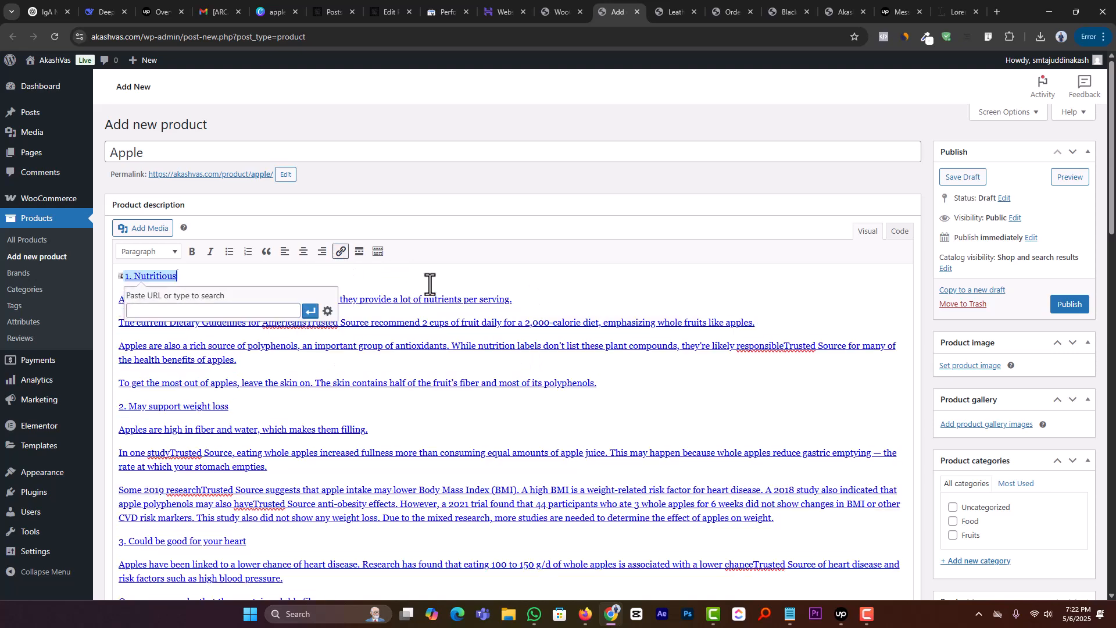
key(Escape)
Step: Apply the Paragraph format to the whole product description
click(157, 252)
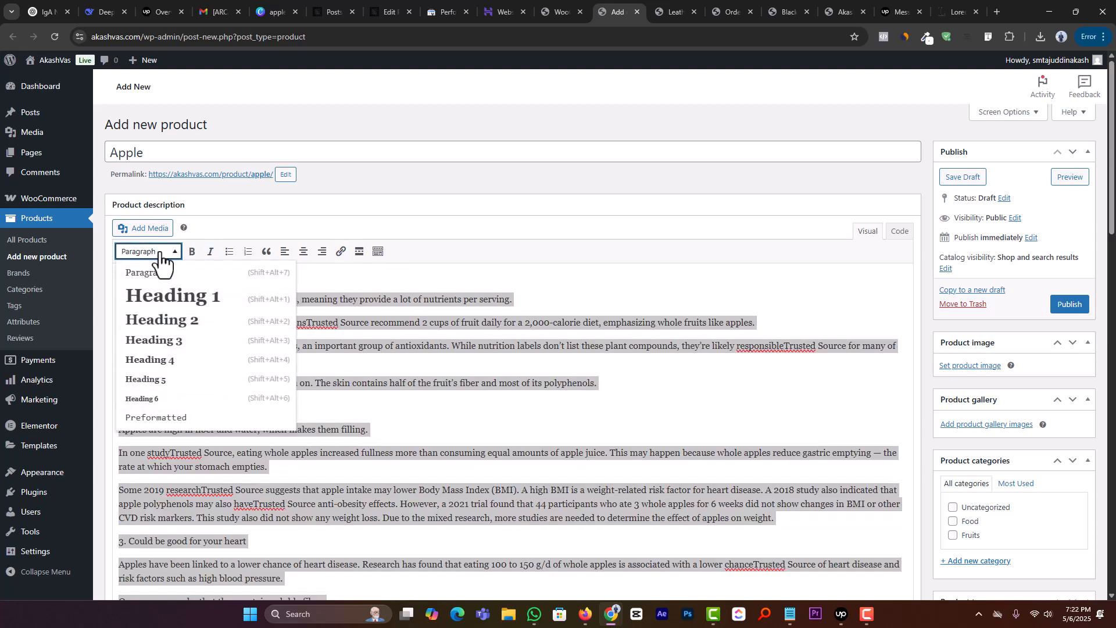
click(137, 271)
click(421, 309)
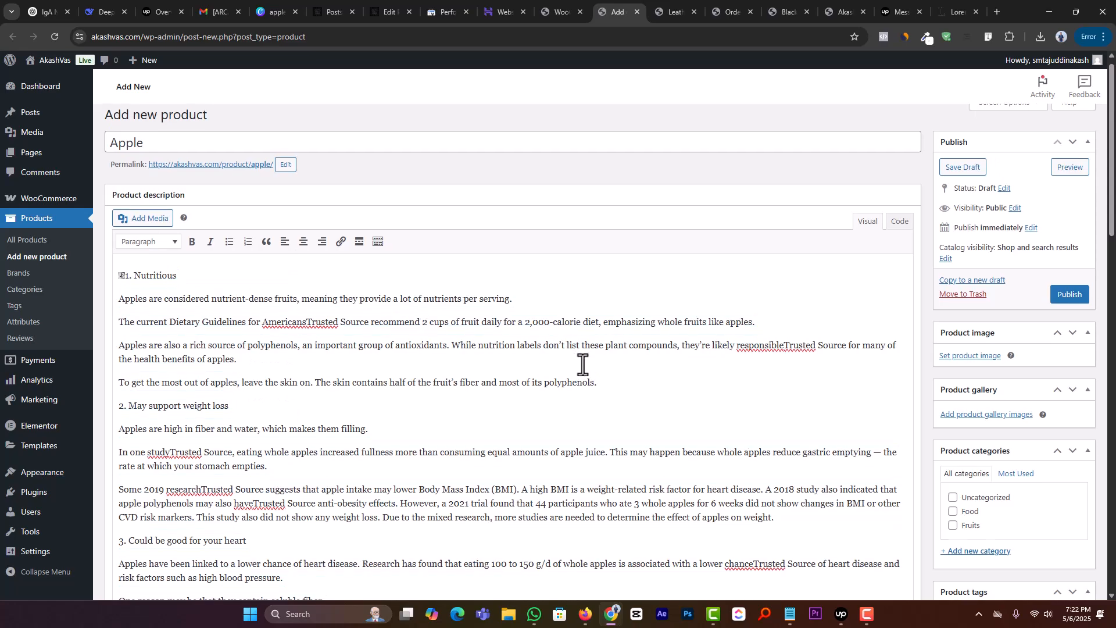
Step: Copy the three paragraphs under the Nutritious heading into the product short description
scroll(582, 363, down, 10)
scroll(583, 360, down, 3)
scroll(584, 367, up, 20)
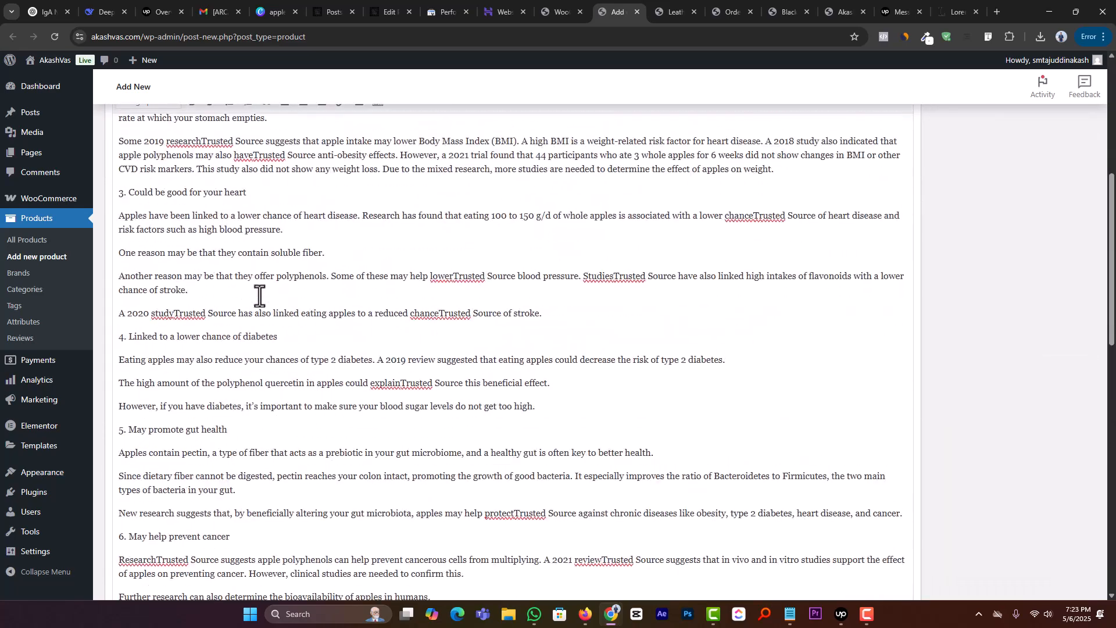
drag(121, 241, 249, 304)
key(ctrl+c)
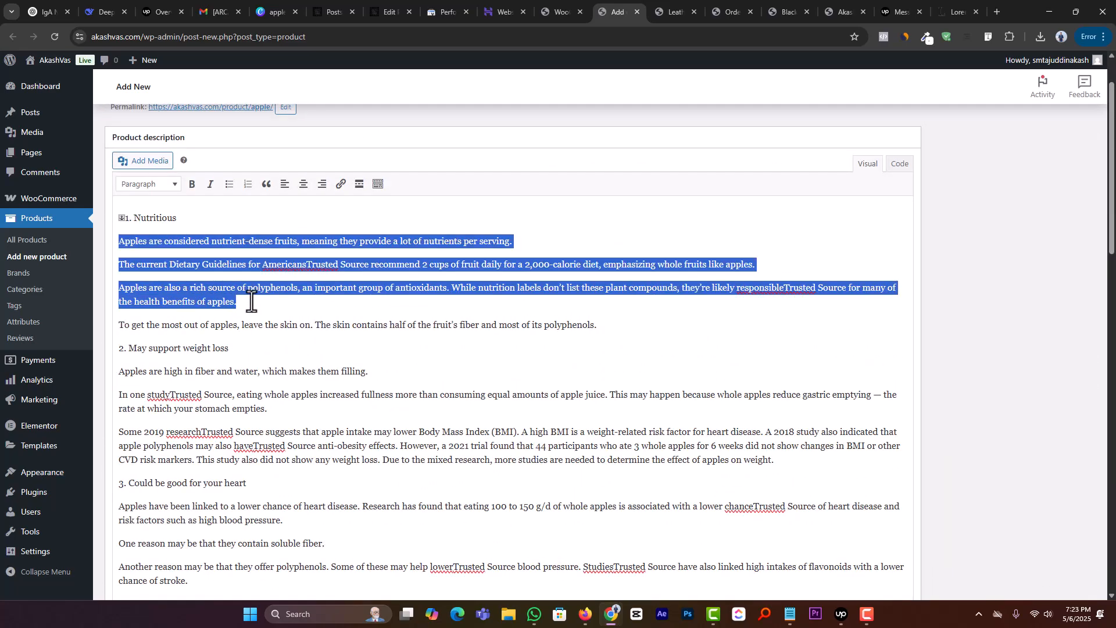
scroll(364, 360, down, 10)
key(ctrl+minus)
scroll(364, 360, down, 3)
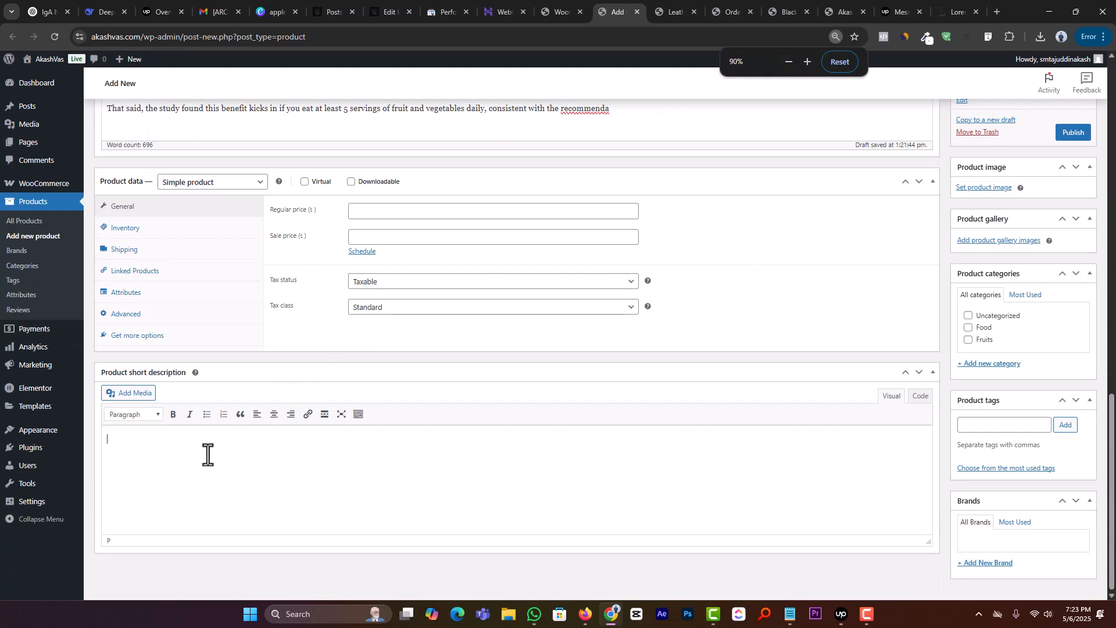
key(ctrl+v)
Step: Upload the apple picture from Downloads to the media library for the product image
scroll(818, 378, up, 15)
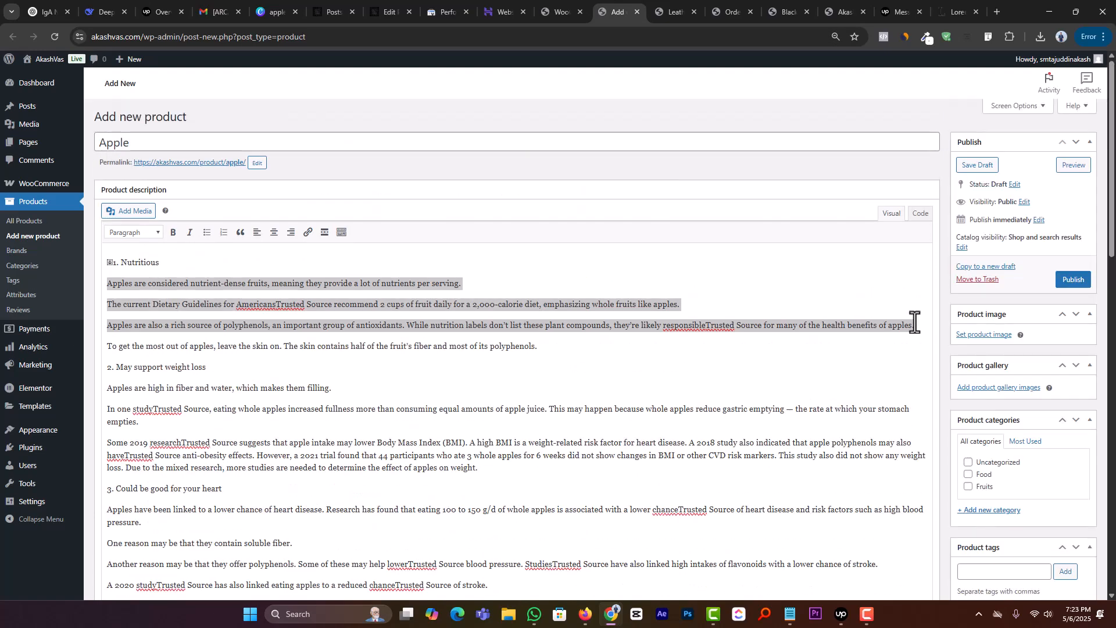
click(998, 336)
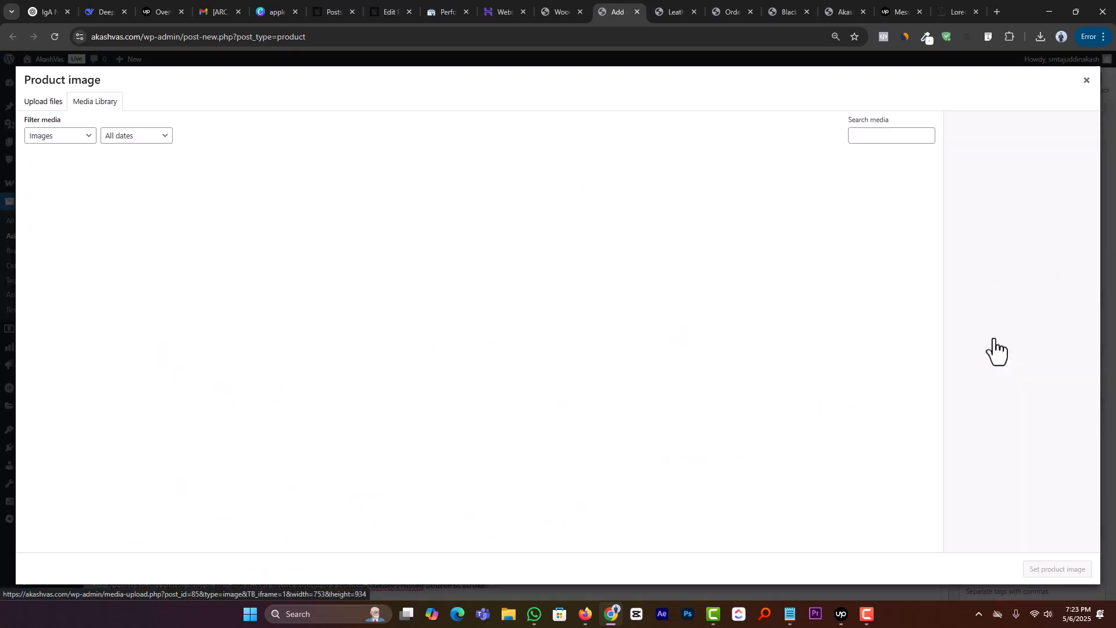
click(41, 103)
click(563, 294)
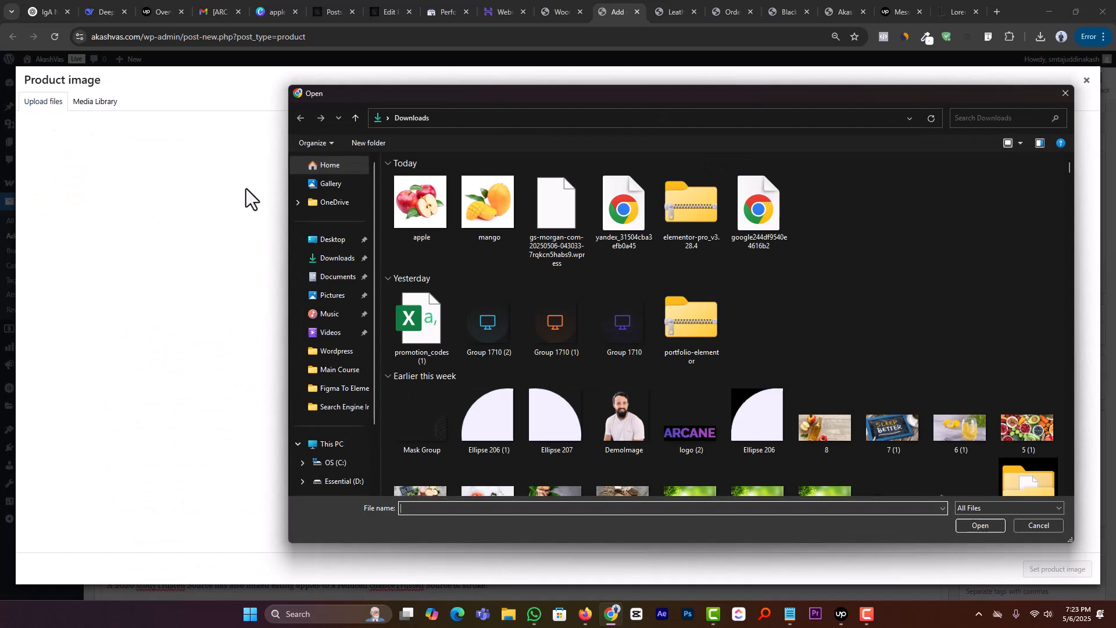
double_click(415, 204)
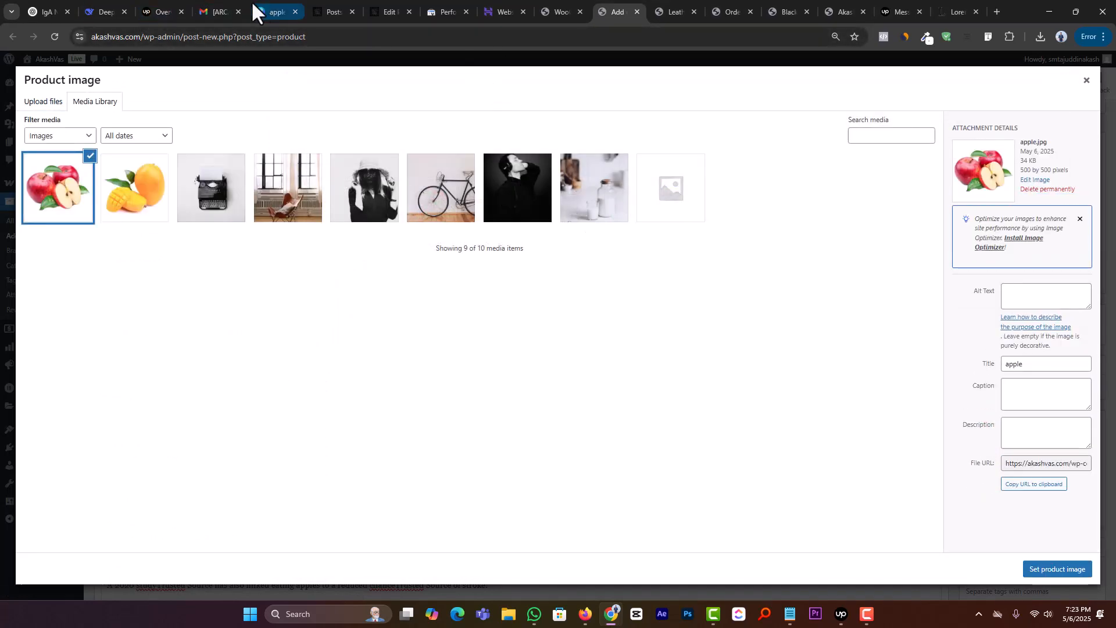
Step: Switch to Canva and replace the design's picture with the photo of a single red apple with a leaf, enlarged and centred on the page
click(274, 4)
click(574, 285)
key(Delete)
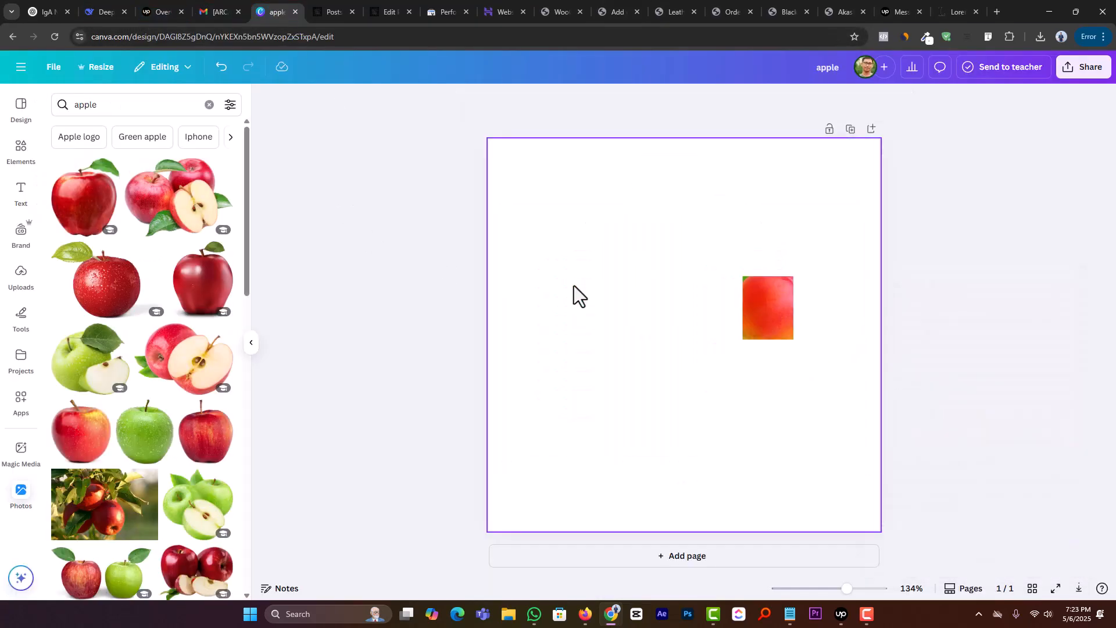
click(120, 279)
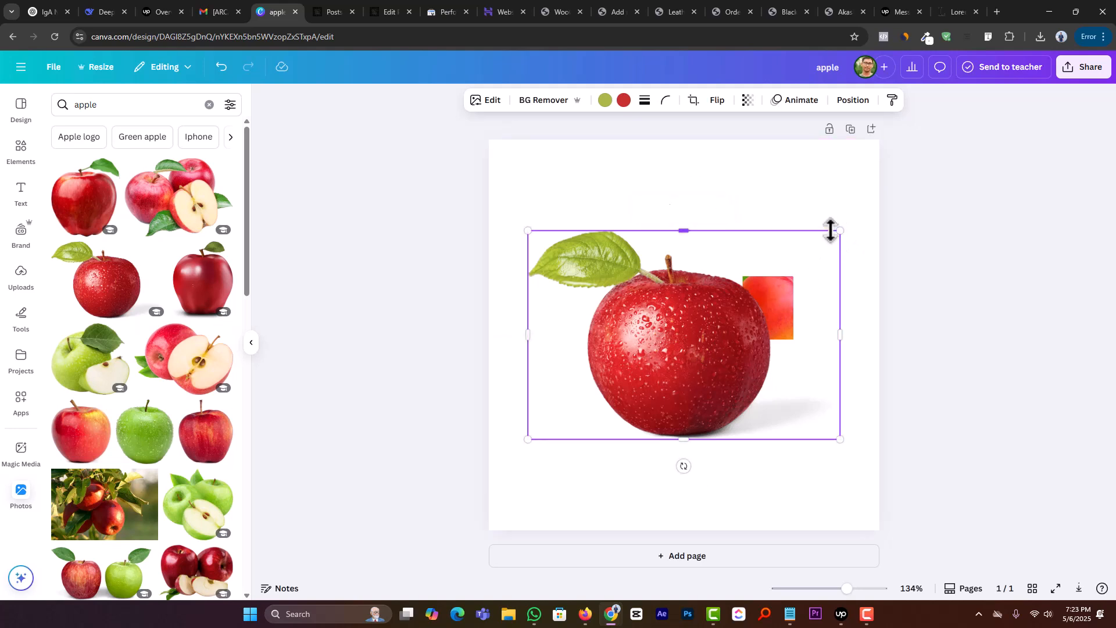
drag(839, 232, 869, 198)
drag(782, 300, 802, 294)
click(926, 259)
drag(716, 335, 561, 415)
drag(764, 312, 713, 324)
Step: Rename the design apple2 and download it as a JPG
click(844, 76)
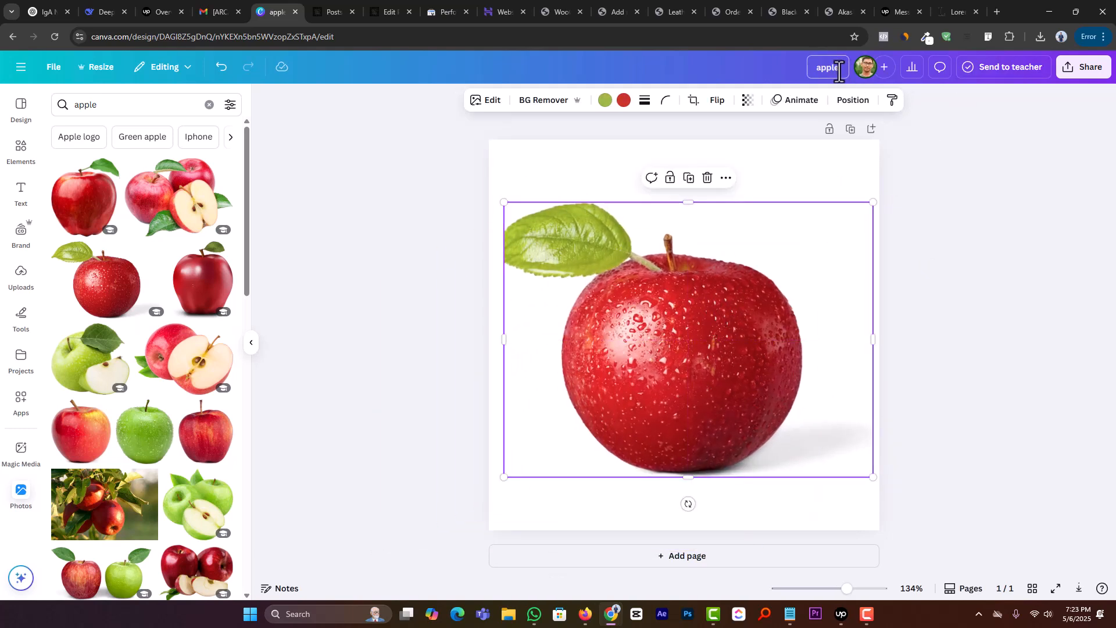
text(2)
click(1080, 76)
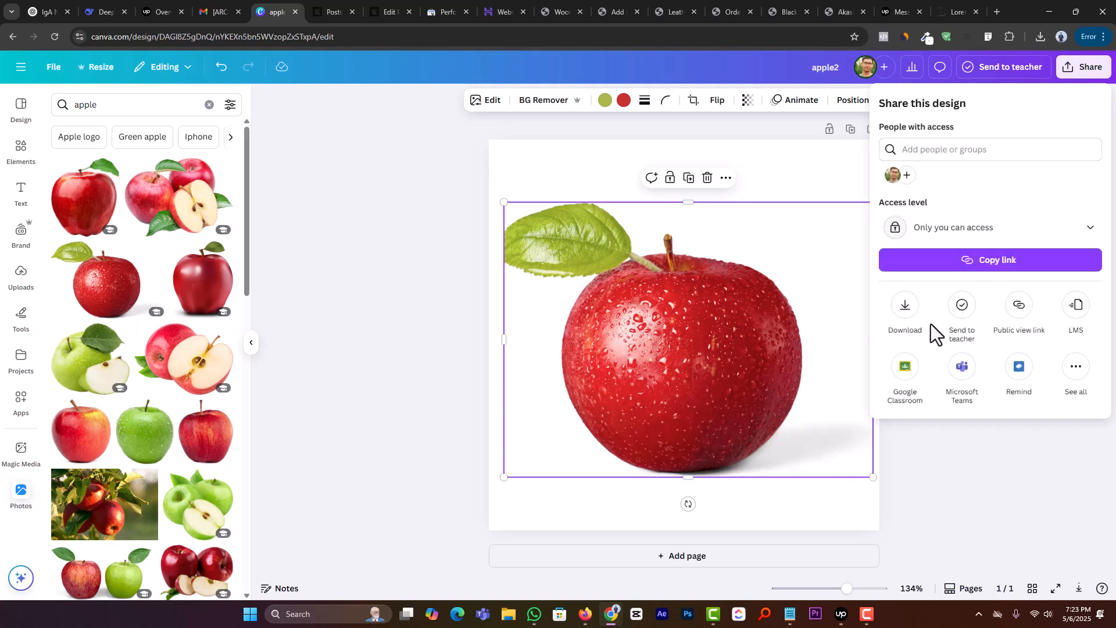
click(906, 308)
click(924, 343)
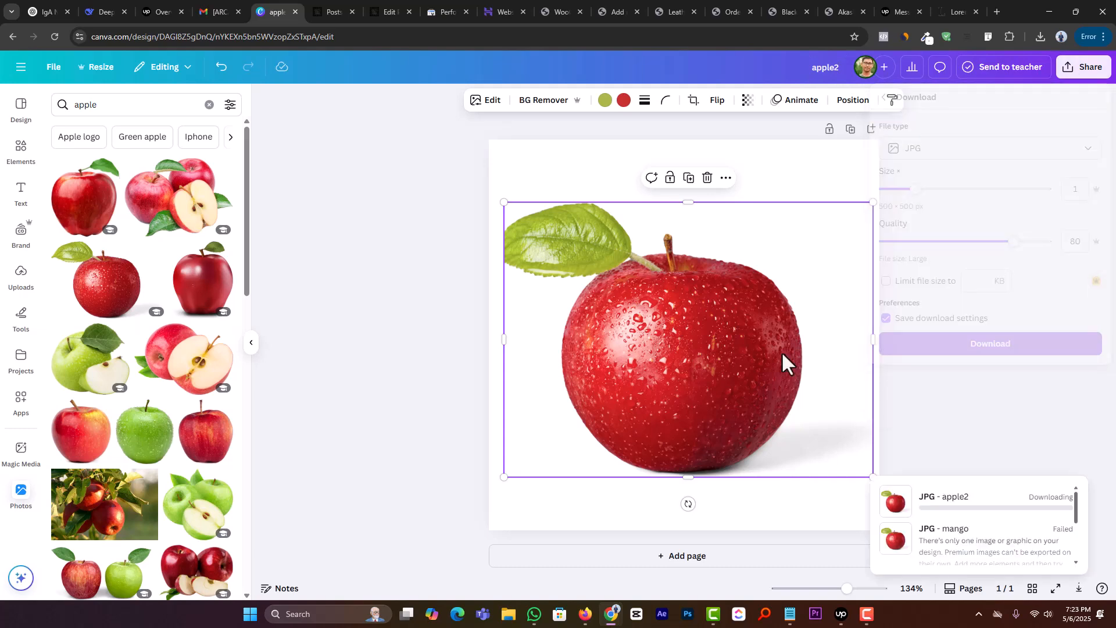
Step: Replace the picture with the photo of a whole apple beside a halved one and download the design as a JPG named apple3
click(177, 378)
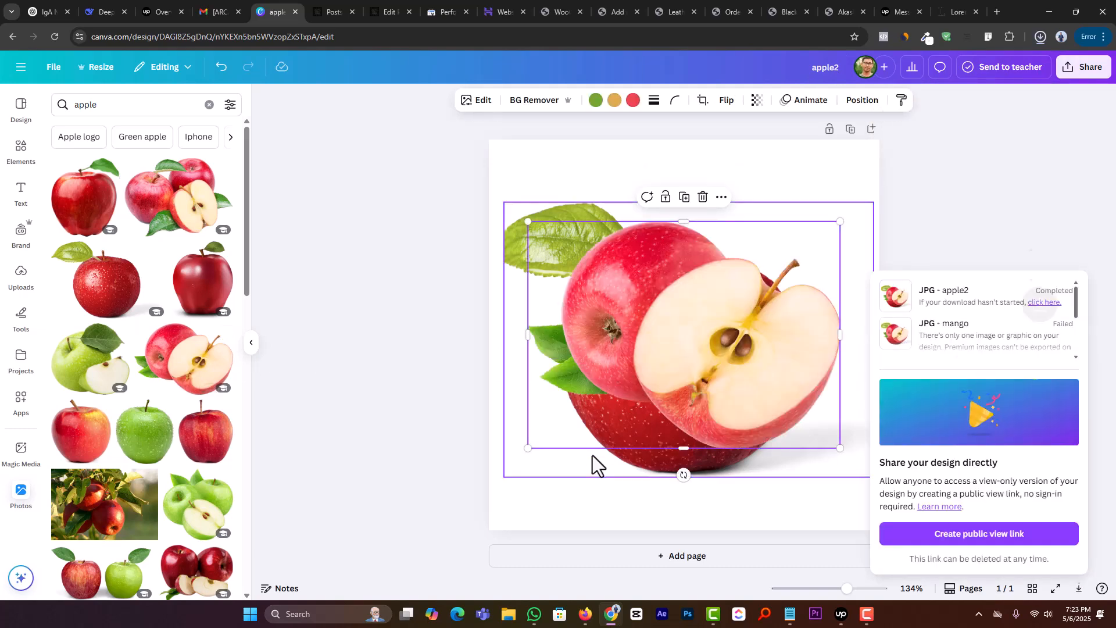
drag(741, 394, 725, 401)
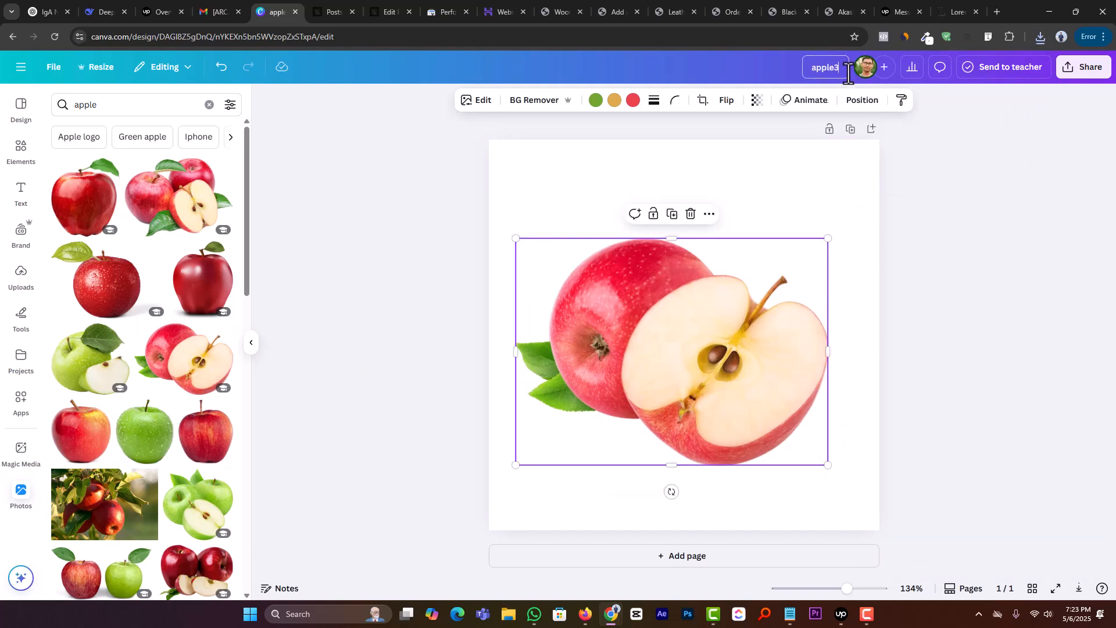
click(1077, 68)
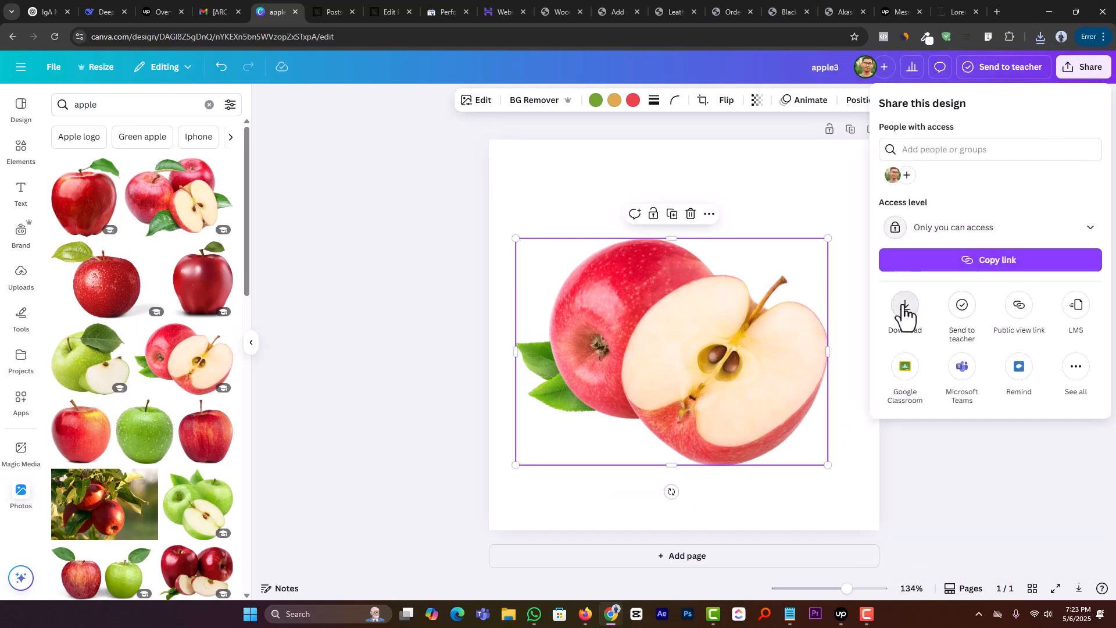
click(904, 308)
click(920, 344)
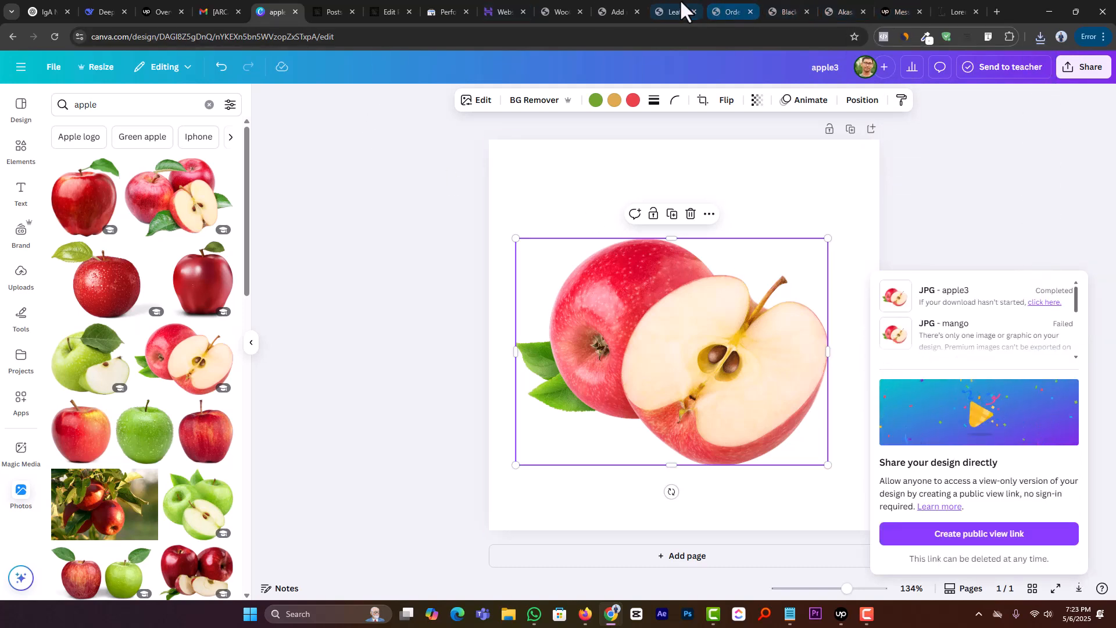
Step: Return to the Add new product page in WordPress and set apple.jpg as the product image
click(621, 12)
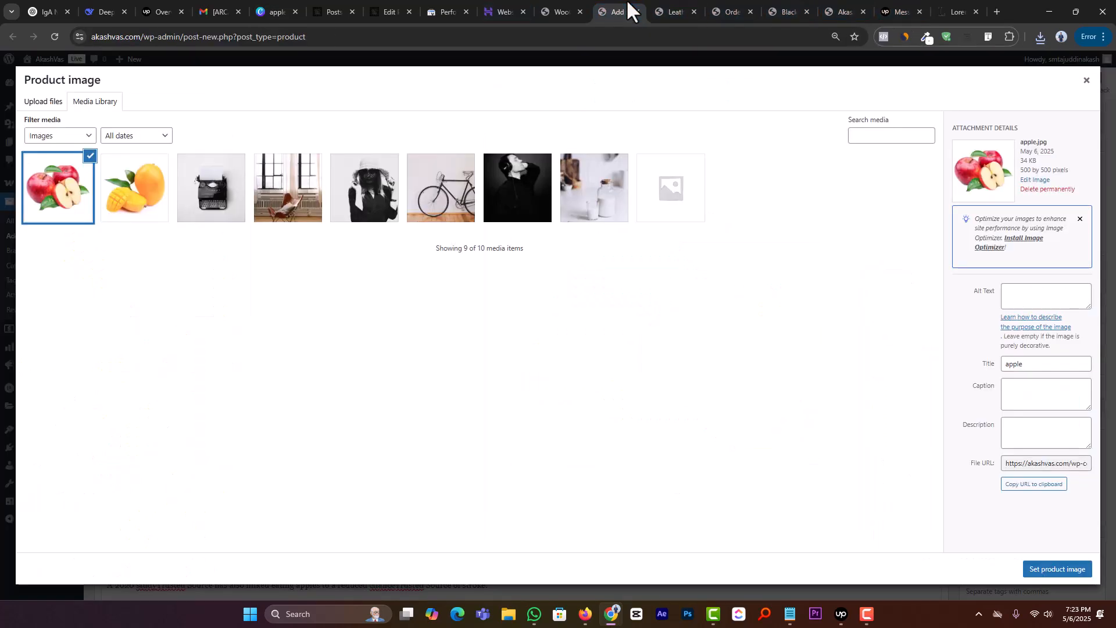
click(1028, 567)
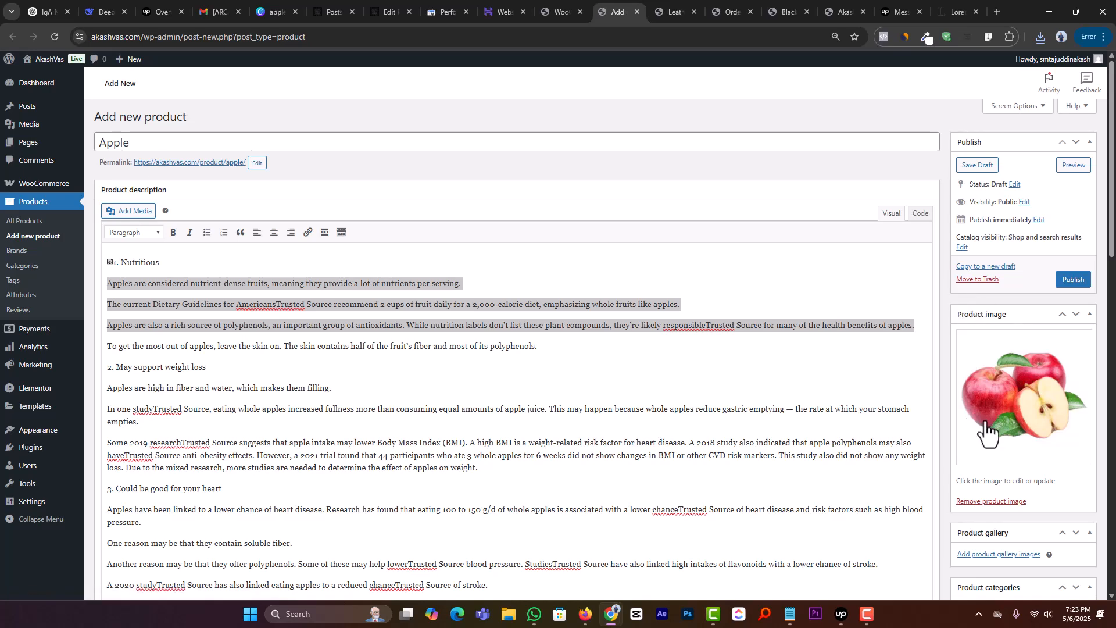
Step: Upload the apple2 and apple3 pictures from Downloads and add them to the product gallery
scroll(986, 434, down, 2)
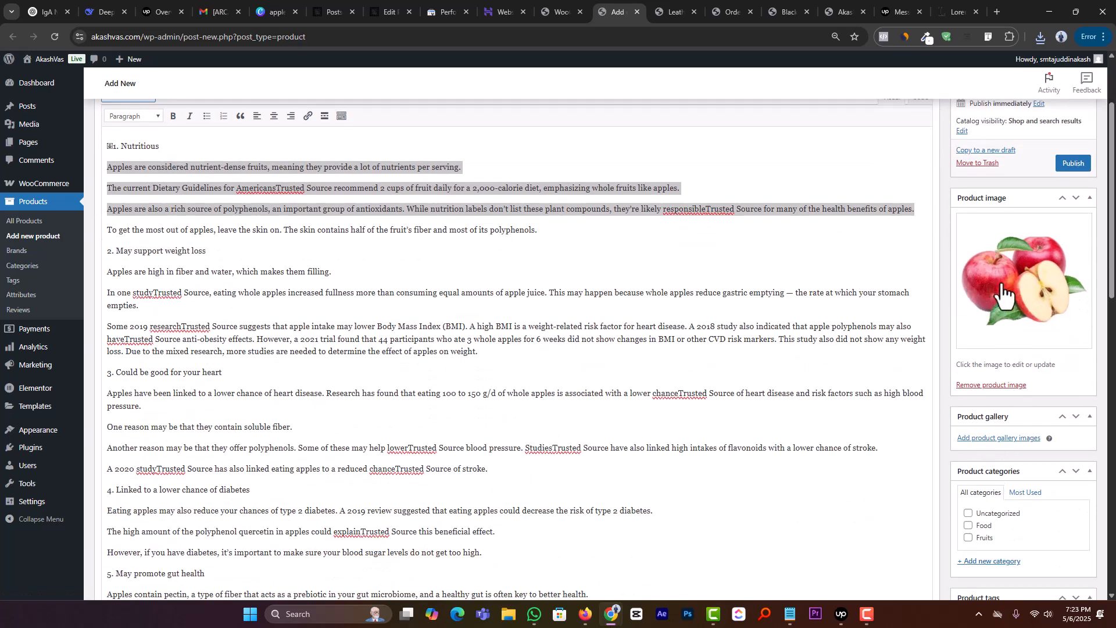
click(968, 444)
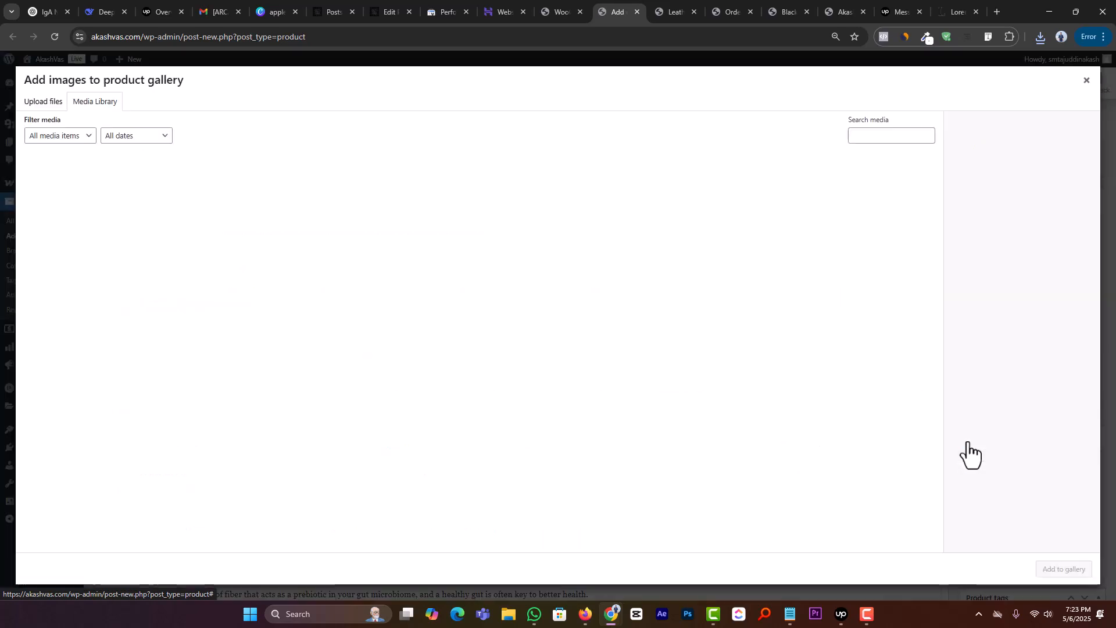
click(41, 102)
click(573, 305)
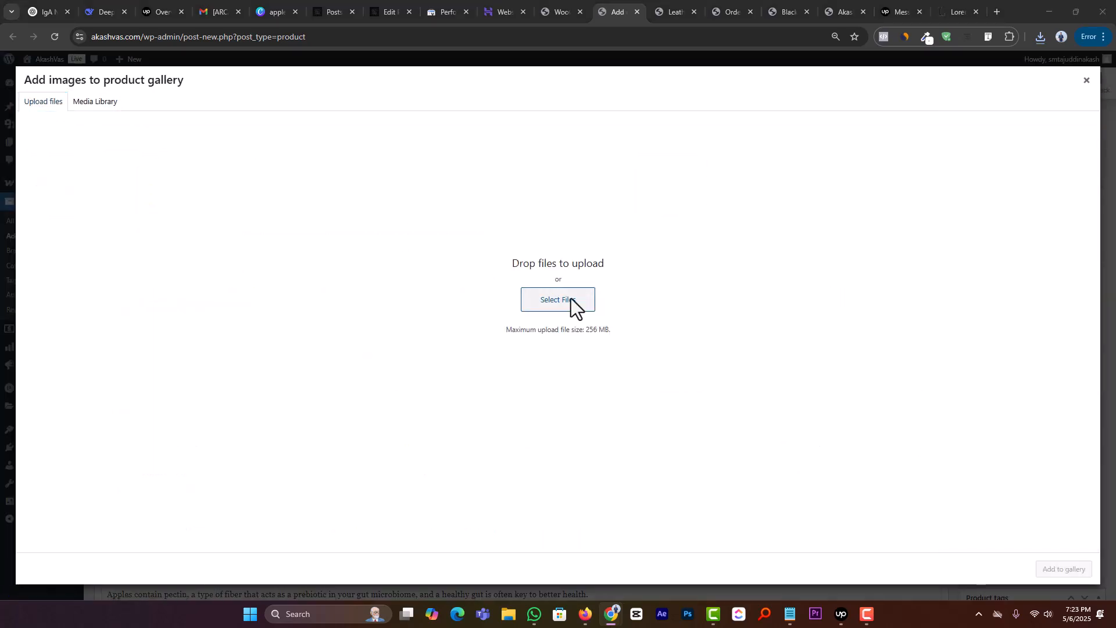
click(439, 205)
ctrl+click(481, 211)
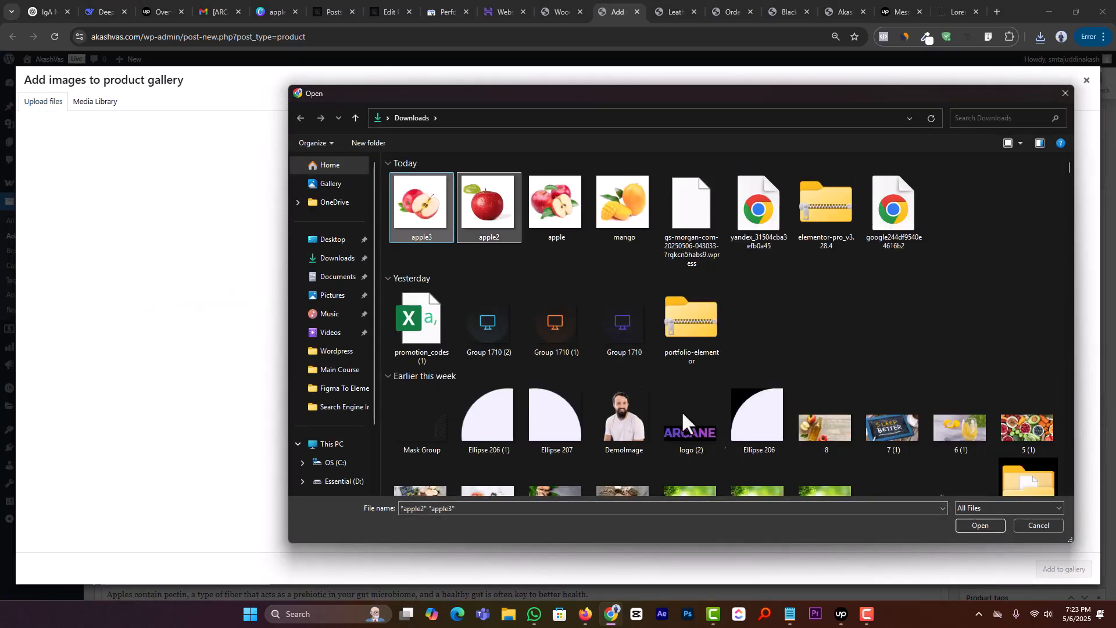
click(994, 525)
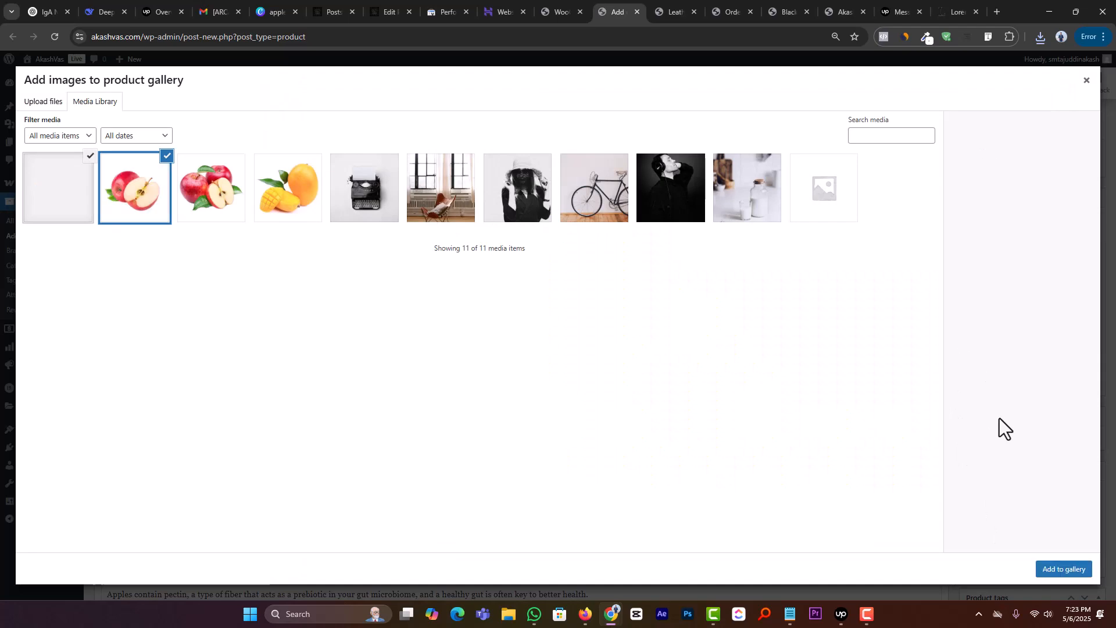
click(1056, 569)
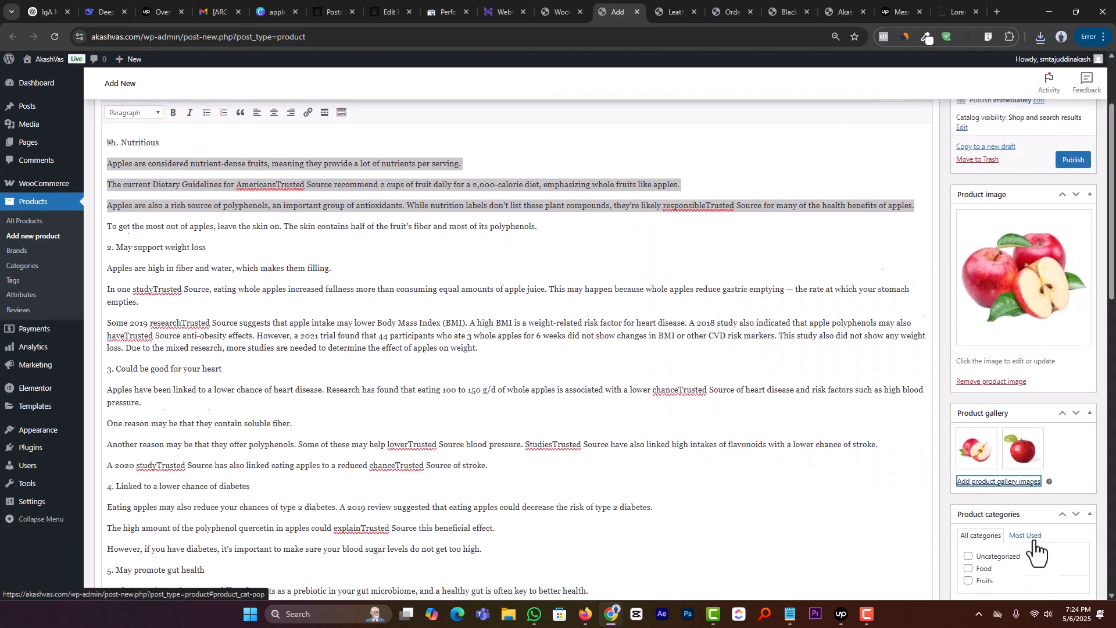
Step: Assign the product to the Fruits category
scroll(1013, 513, down, 1)
click(981, 527)
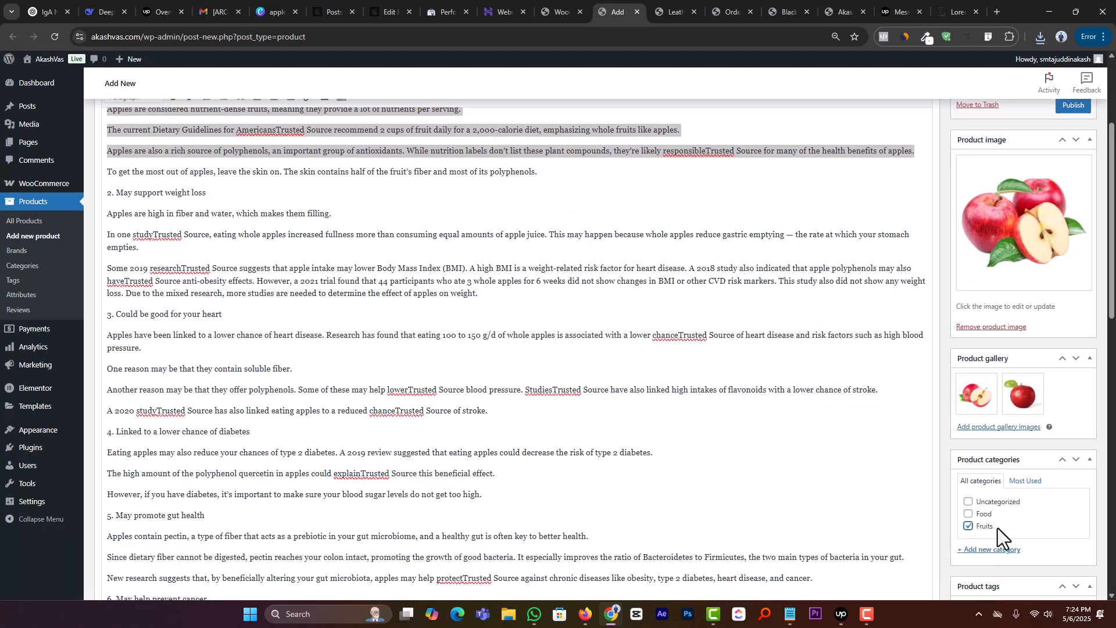
Step: Tag the product with a new apple tag and the existing Fruits tag from the most used ones
scroll(1000, 529, down, 2)
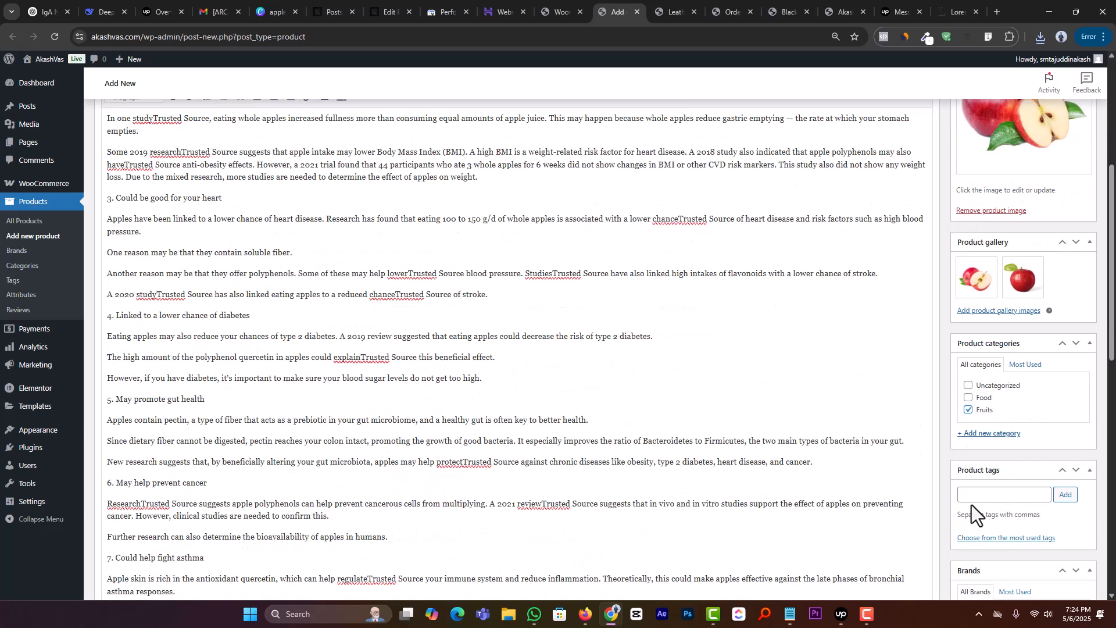
click(970, 495)
scroll(974, 497, down, 1)
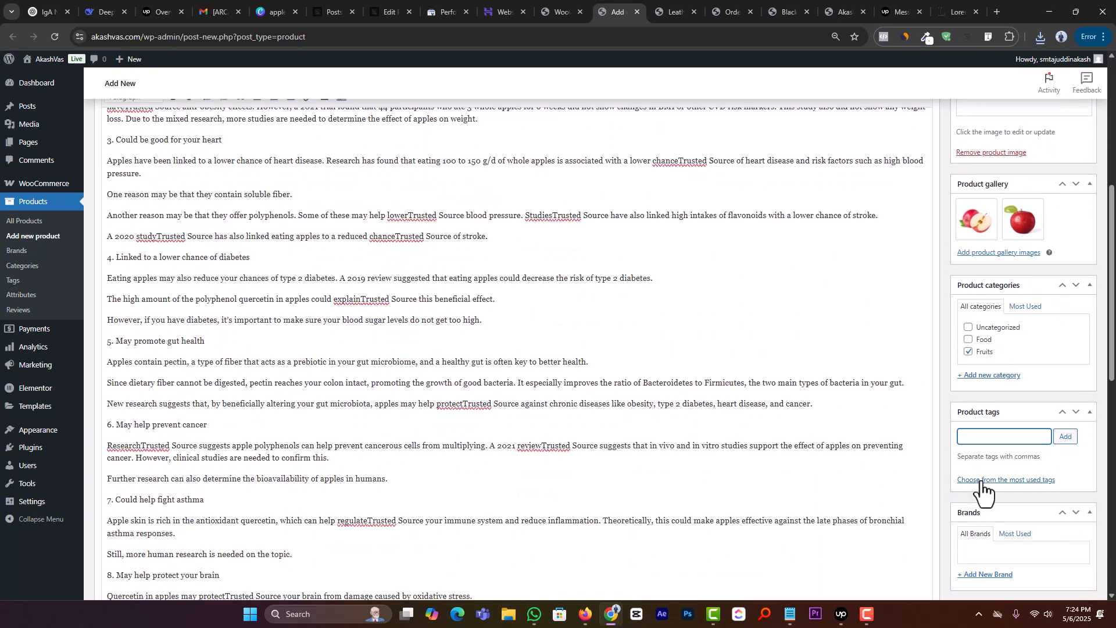
click(982, 481)
click(989, 437)
text(a)
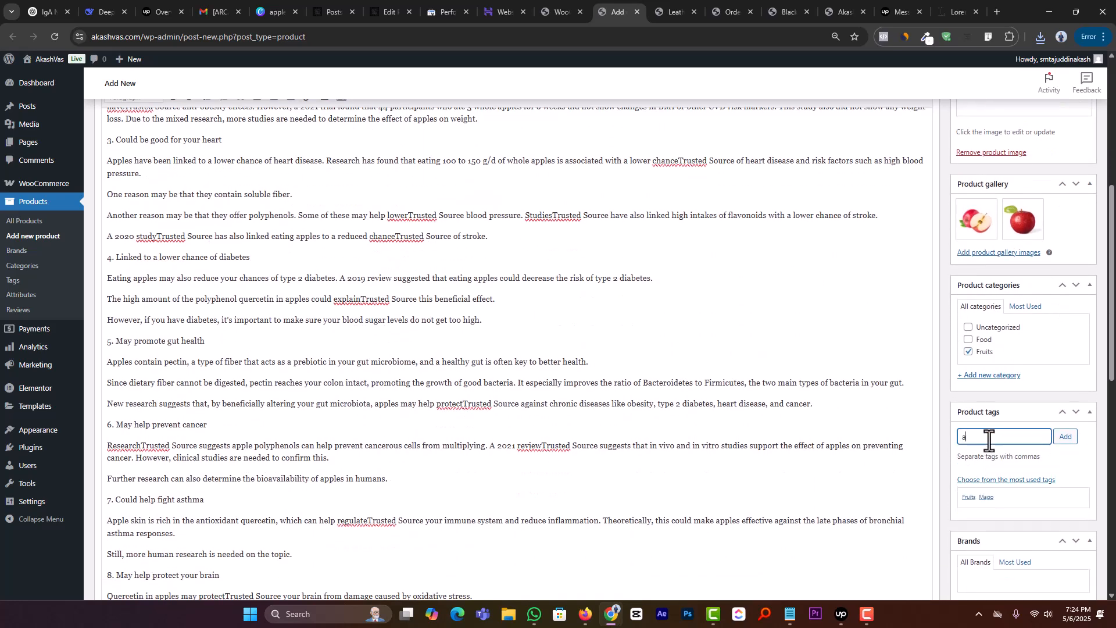
text(pple,)
key(Return)
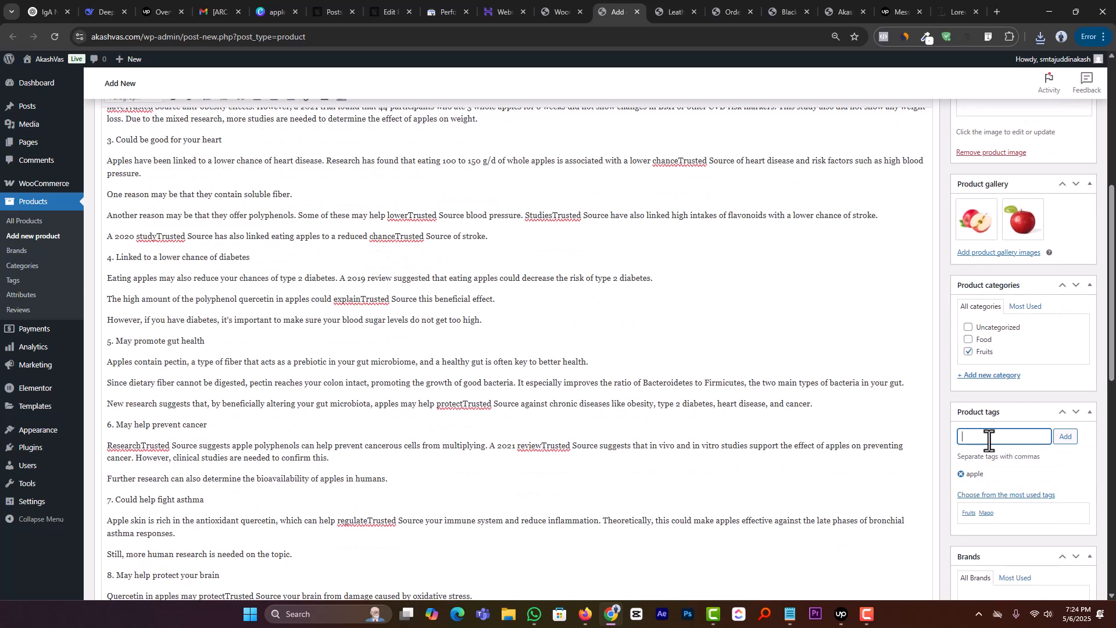
click(968, 514)
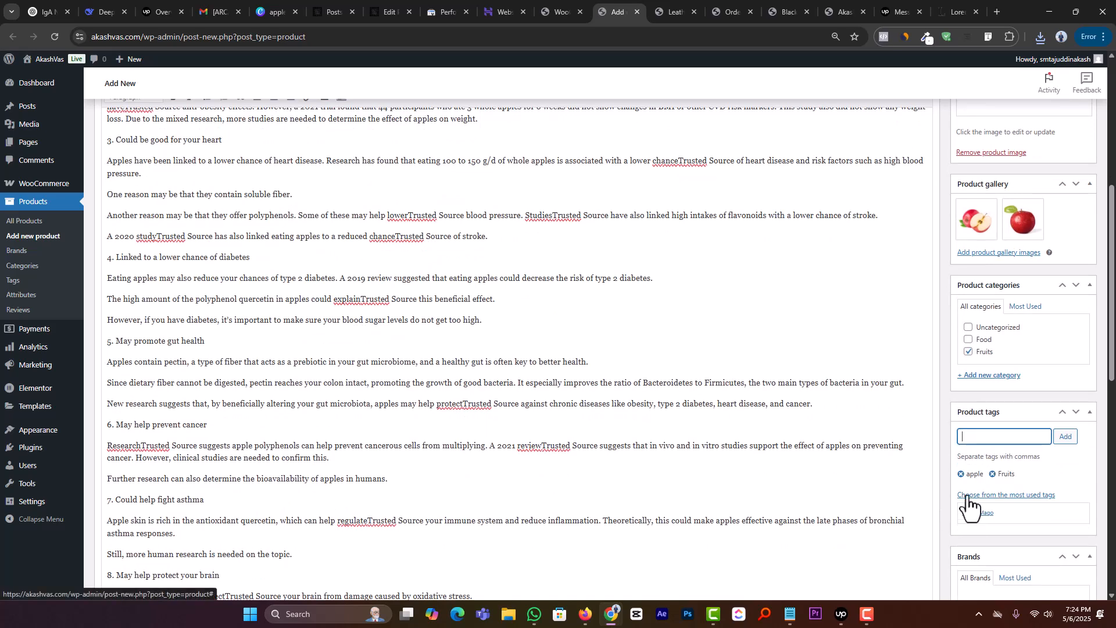
Step: Set the product's regular price to 600 and its sale price to 450 in the product data
scroll(913, 493, down, 8)
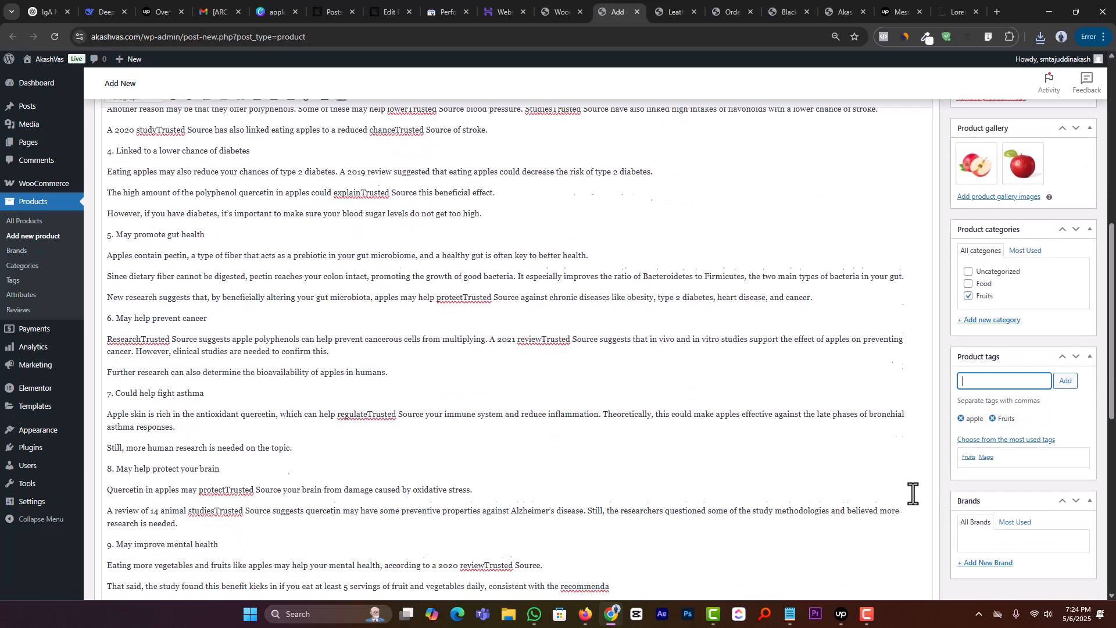
scroll(494, 389, down, 2)
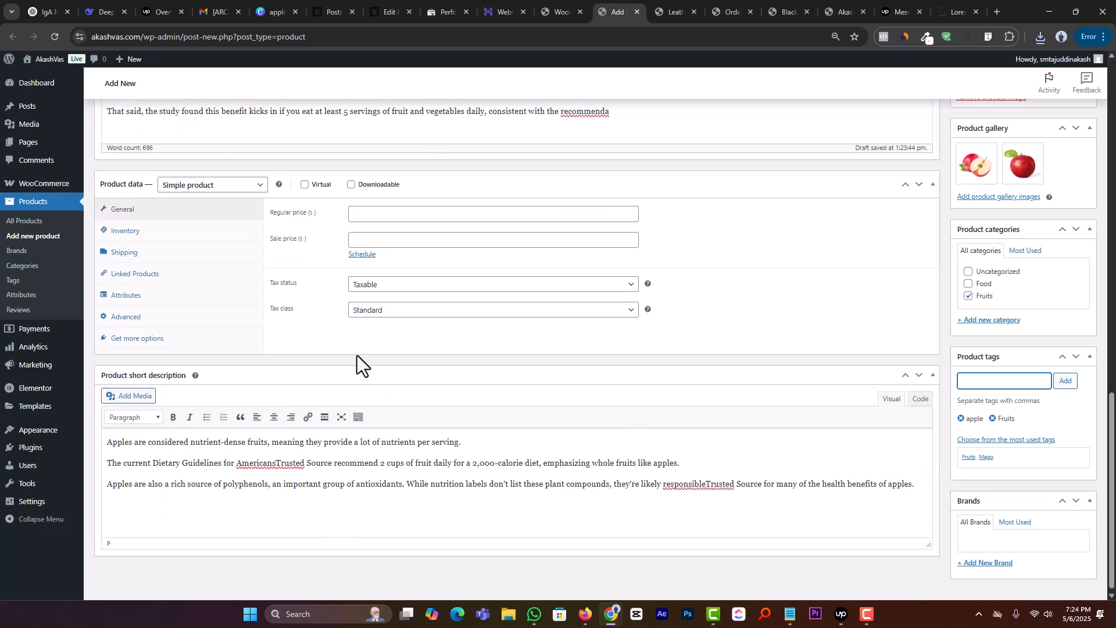
scroll(357, 355, up, 1)
click(365, 271)
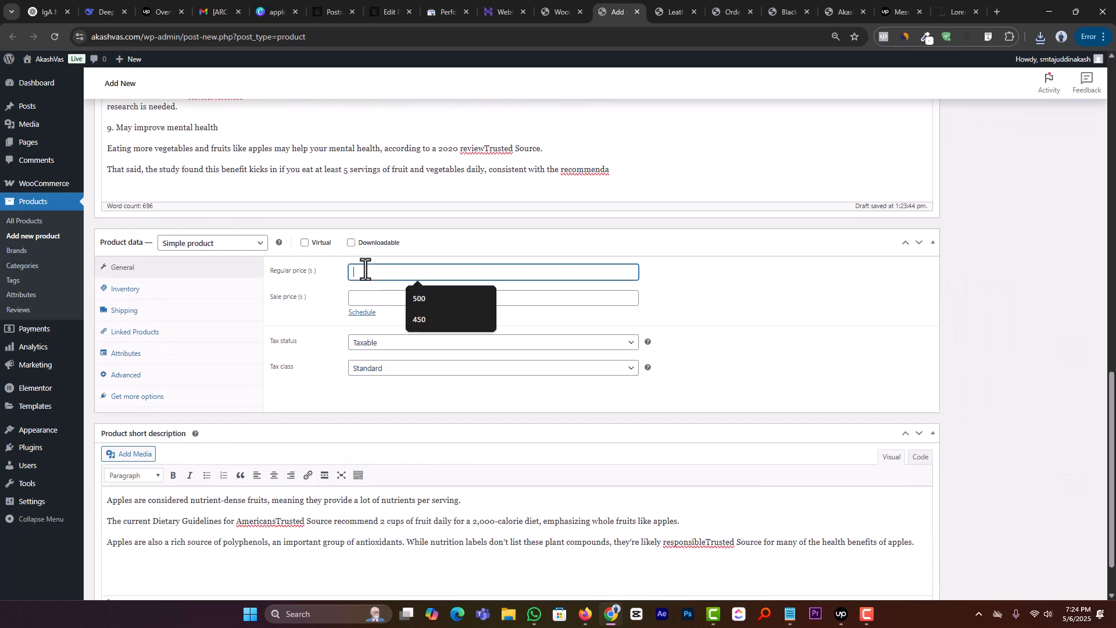
text(600)
key(Tab)
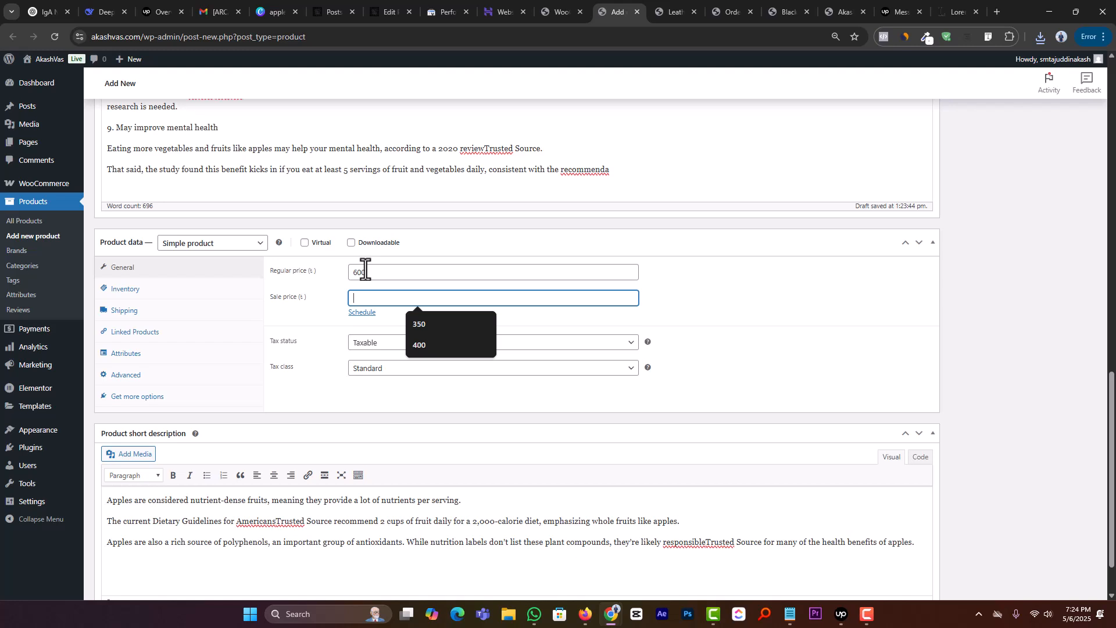
text(450)
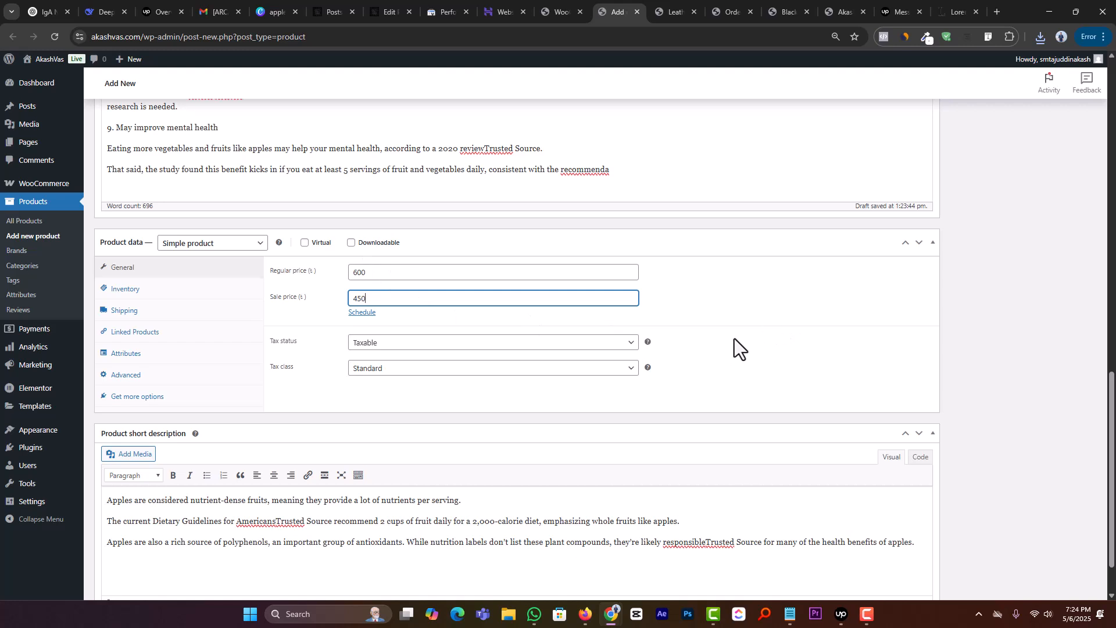
Step: Set the product's tax status to None and leave the tax class at Standard
scroll(684, 348, down, 1)
scroll(685, 348, up, 1)
scroll(685, 348, down, 1)
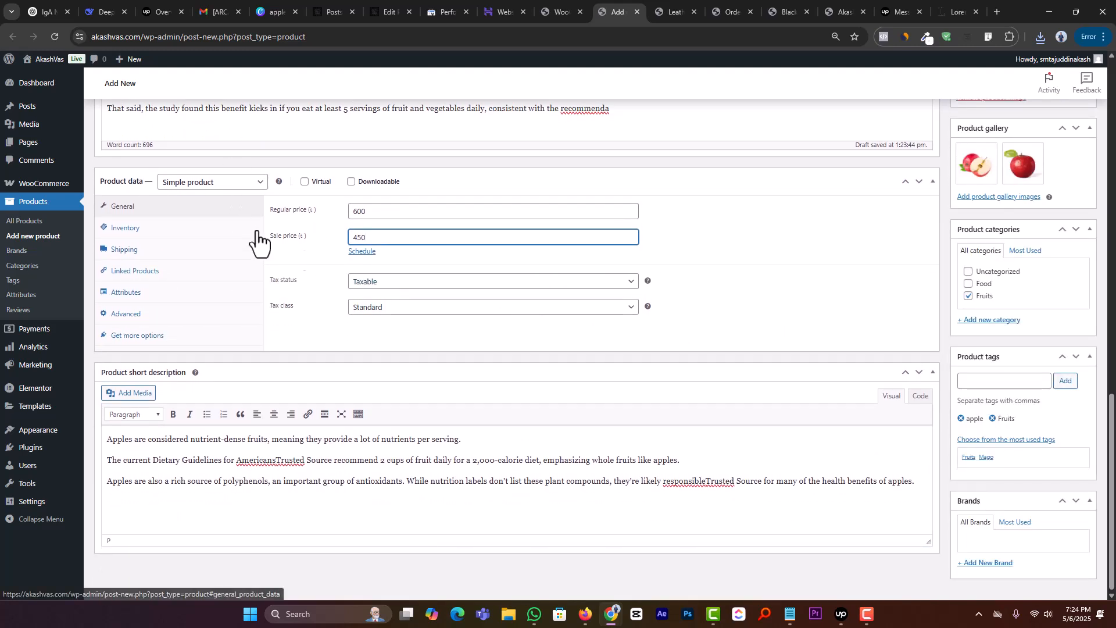
click(463, 284)
click(463, 283)
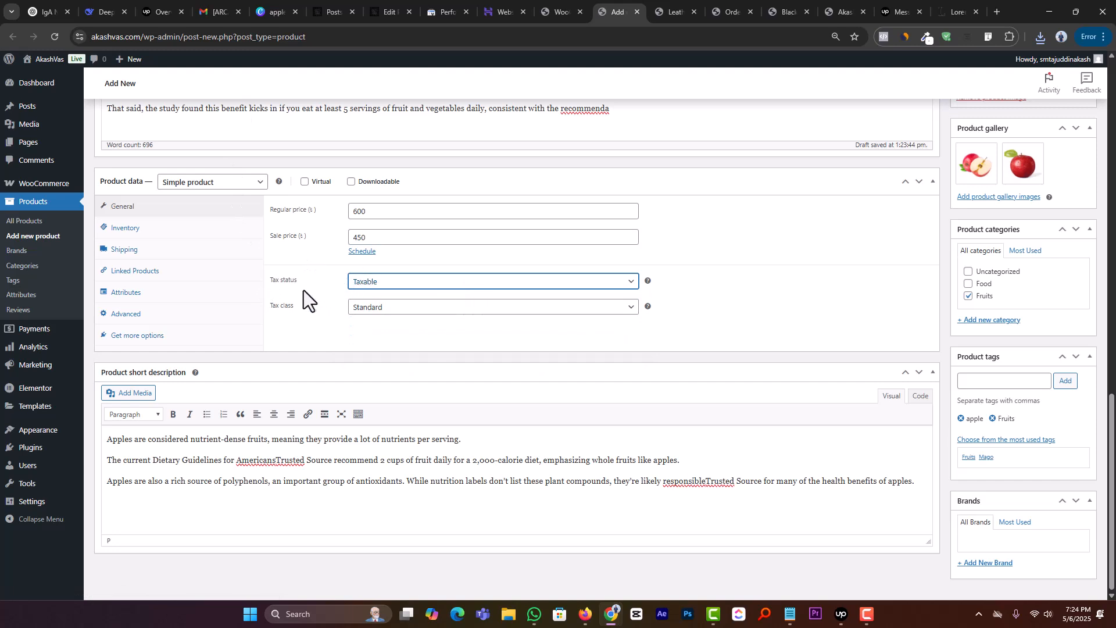
click(388, 285)
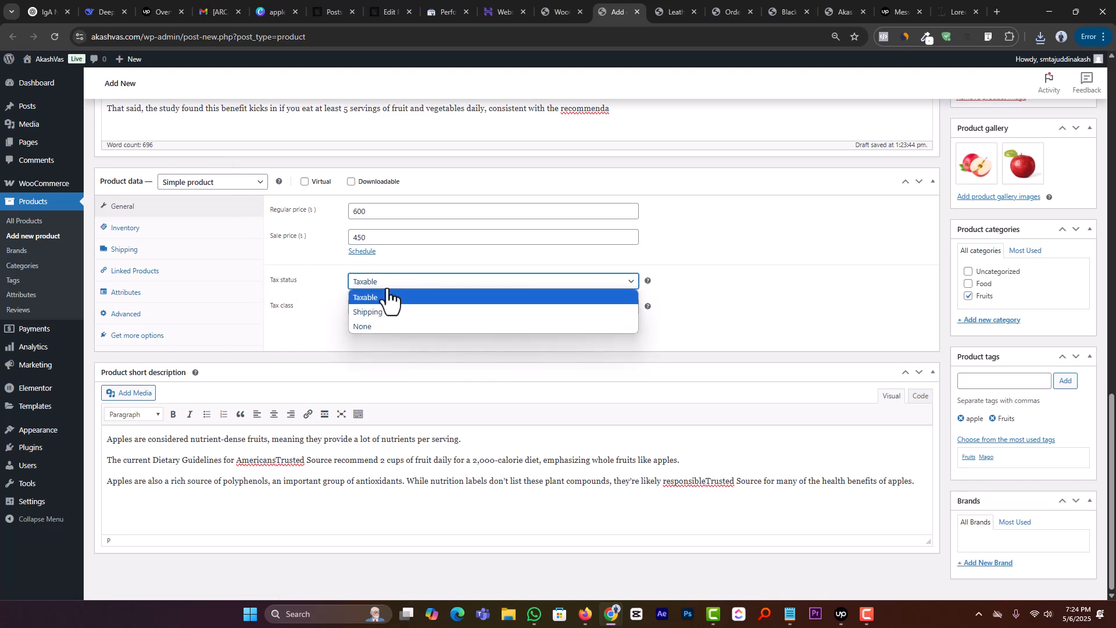
click(382, 327)
click(389, 312)
click(388, 322)
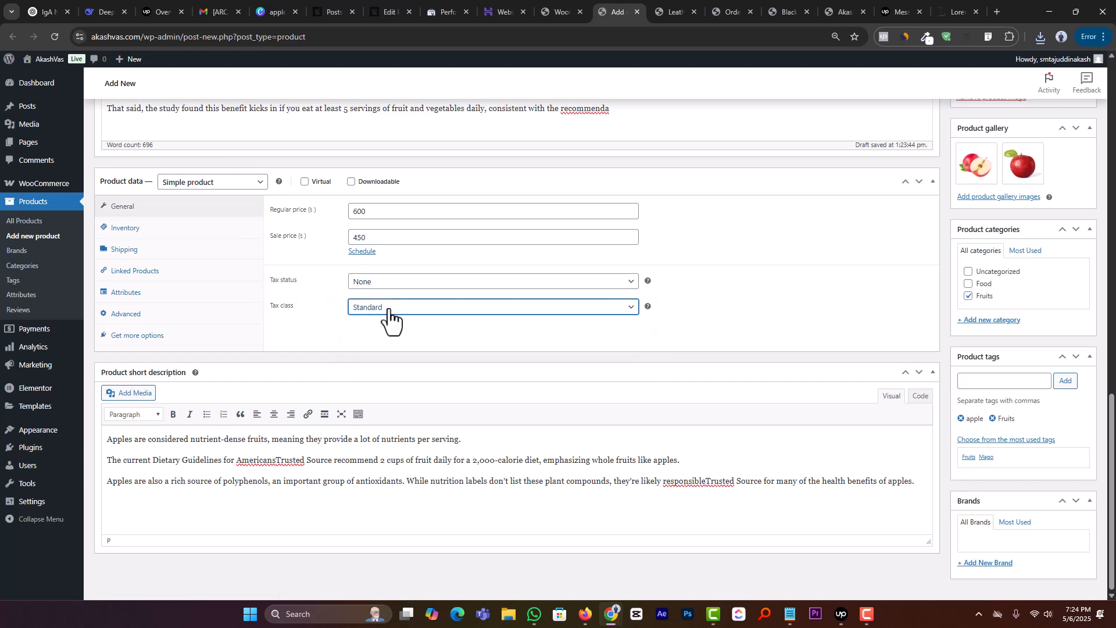
click(390, 283)
click(387, 322)
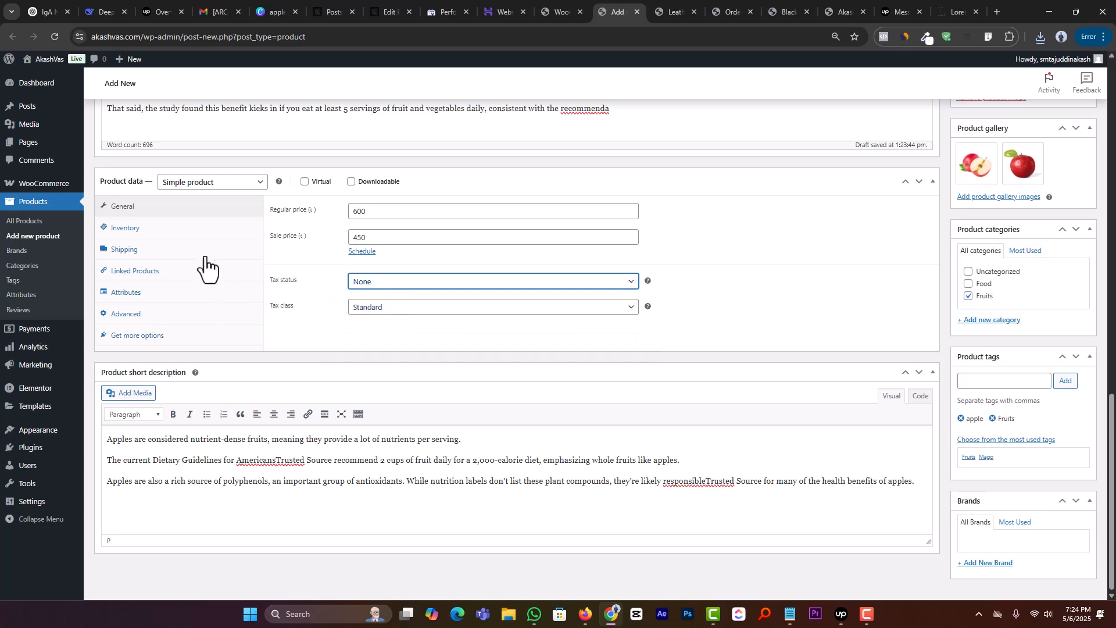
Step: Enable stock quantity tracking in the inventory settings, with a quantity of 100 and a low stock threshold of 10
click(154, 232)
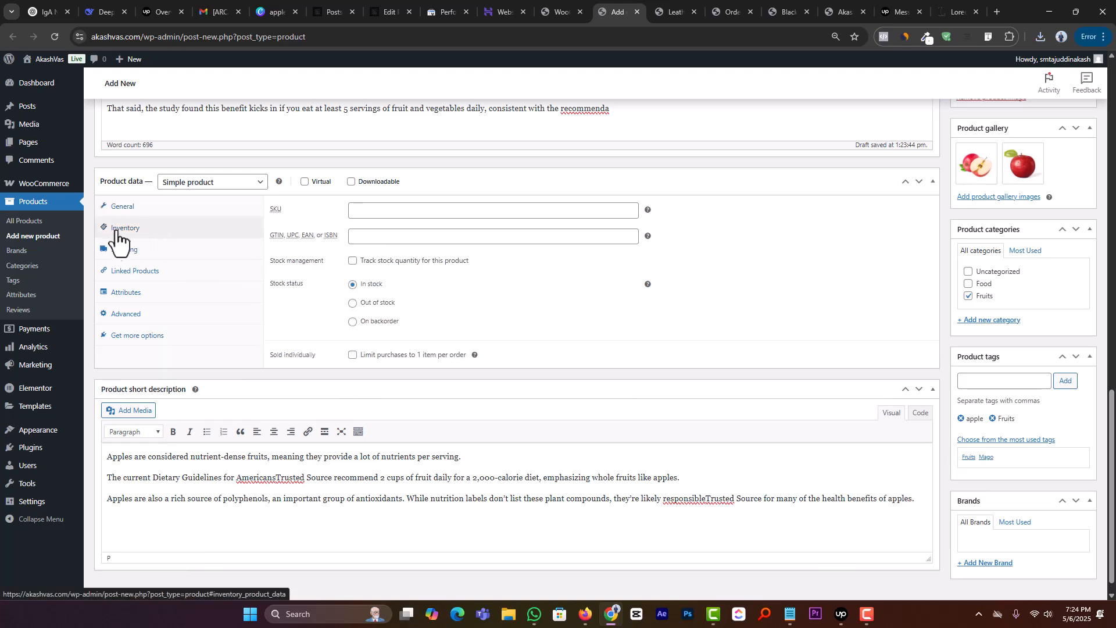
click(382, 210)
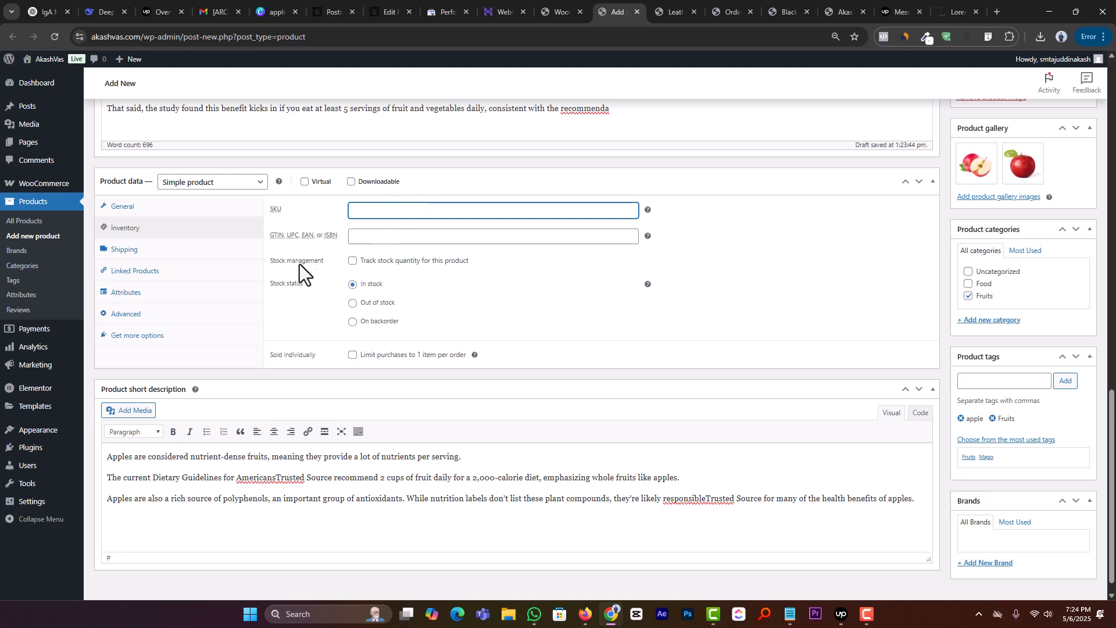
click(353, 261)
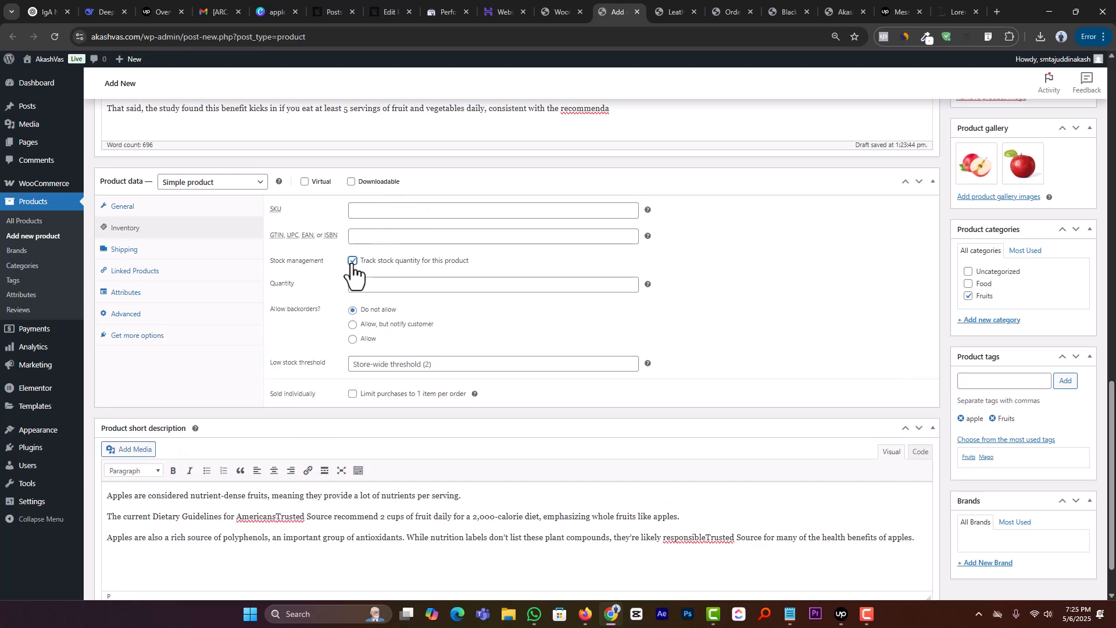
click(382, 289)
double_click(497, 288)
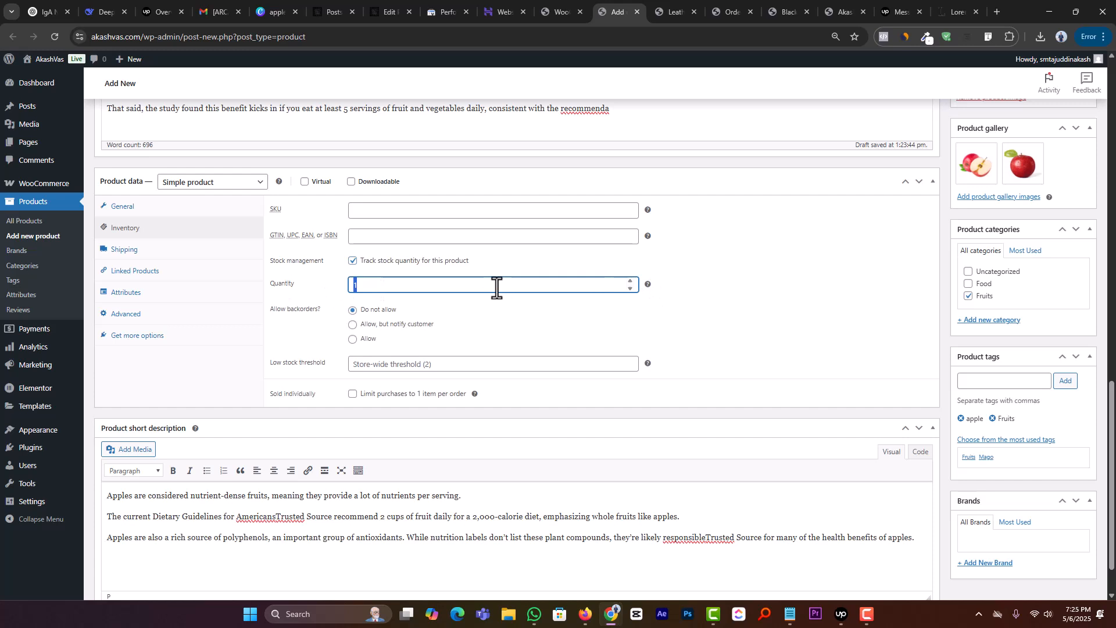
text(00)
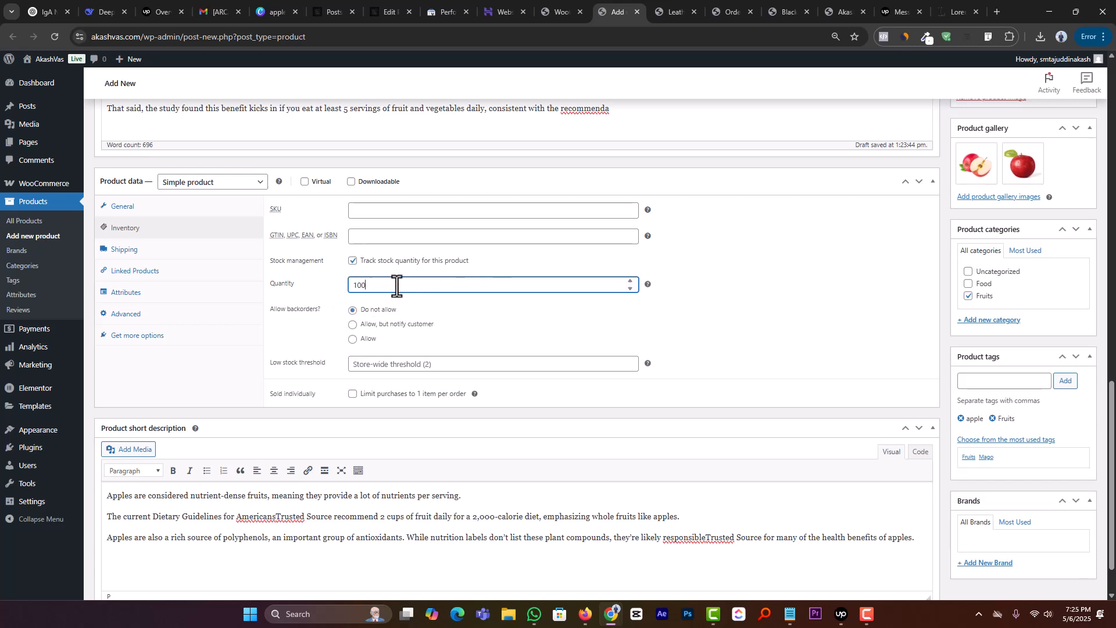
double_click(361, 286)
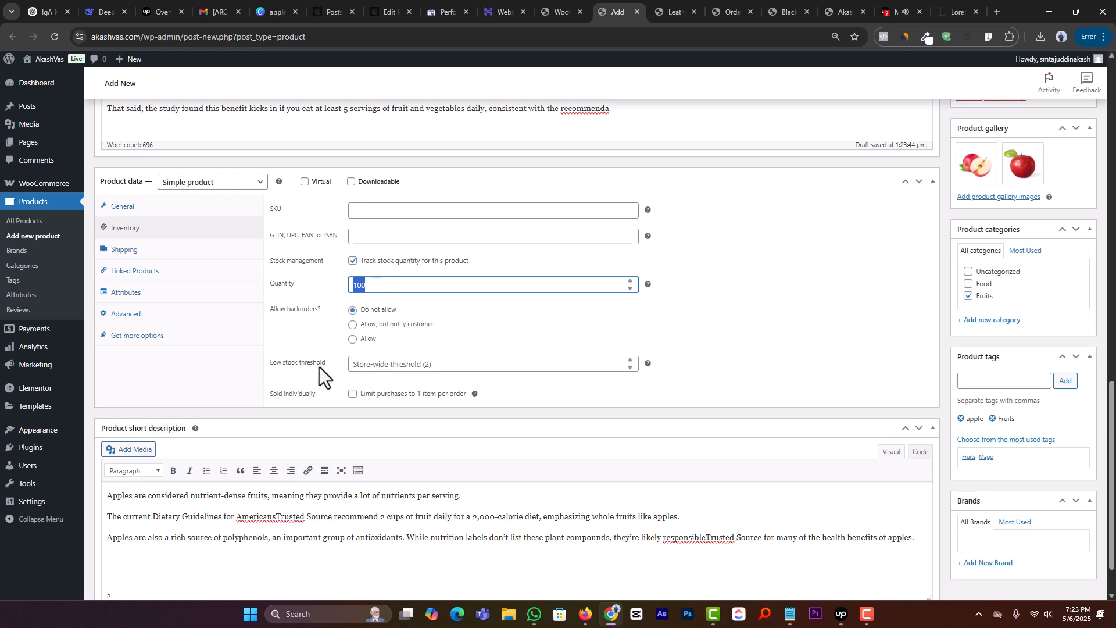
click(385, 364)
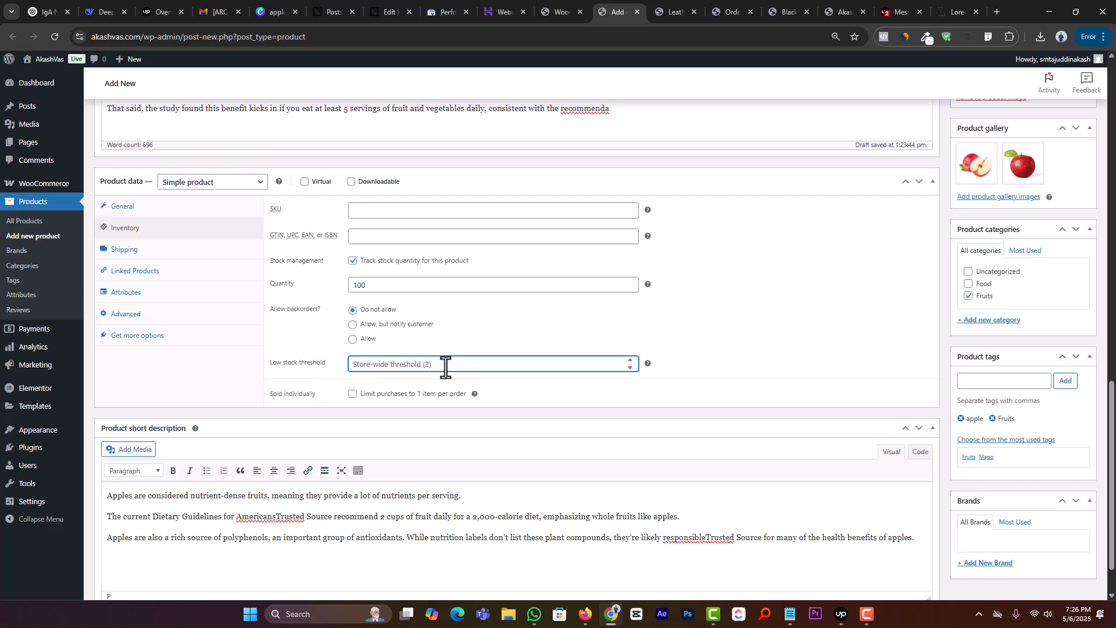
text(10)
Step: Look through the shipping settings for the product's weight, dimensions and shipping class
click(124, 251)
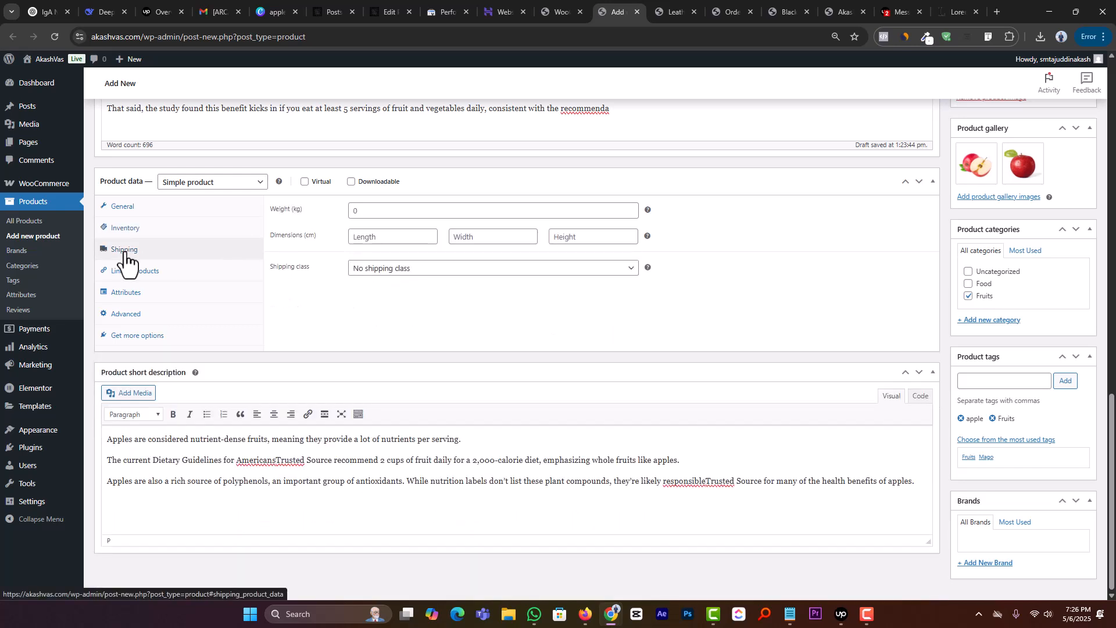
click(381, 211)
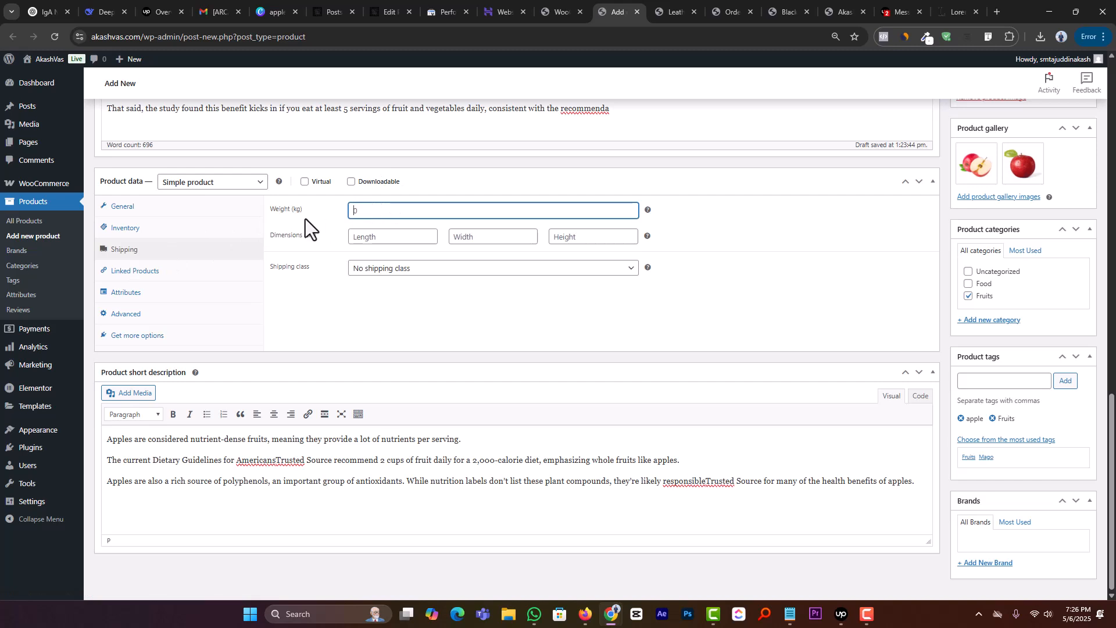
click(395, 242)
click(349, 209)
click(384, 269)
click(327, 309)
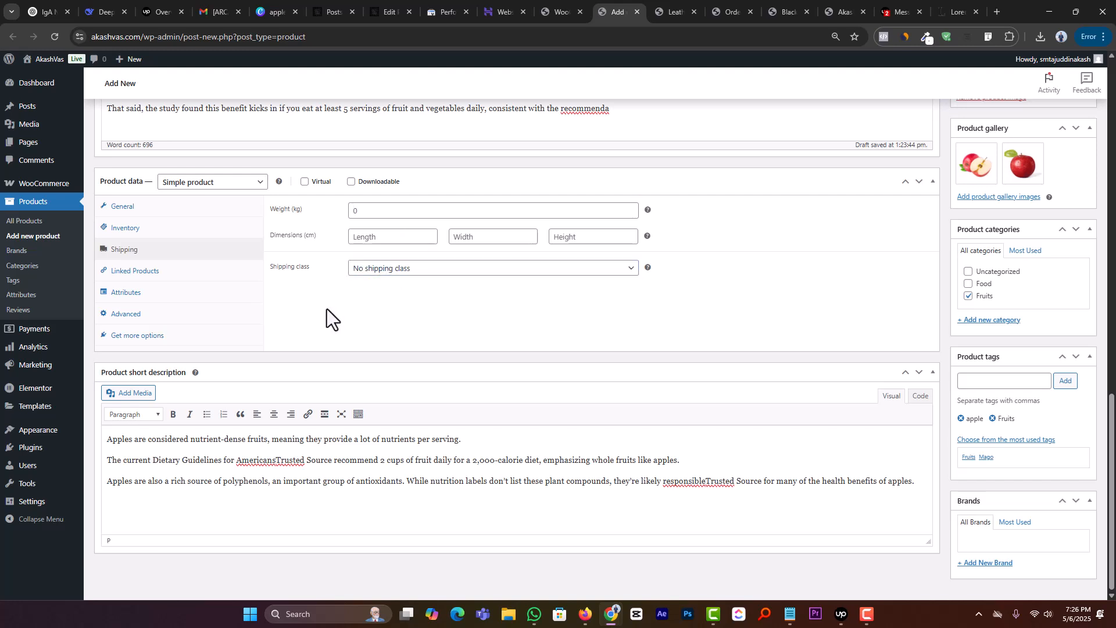
Step: Open the linked products settings, view the related products on the leather-clad leisure chair page, and return to the product editor
click(149, 270)
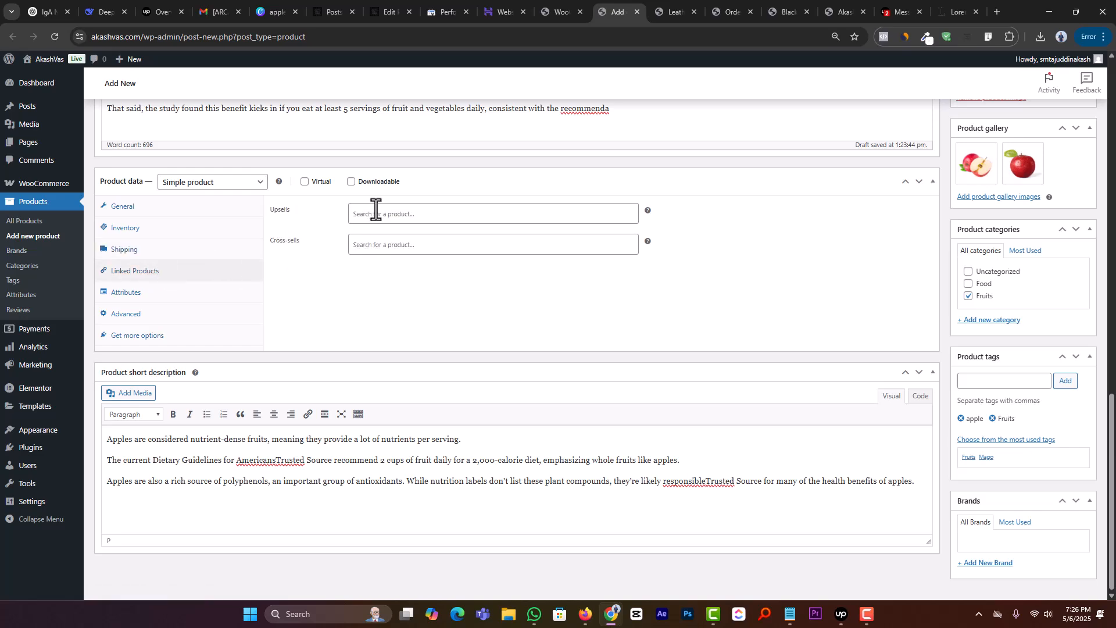
click(675, 10)
scroll(368, 424, down, 3)
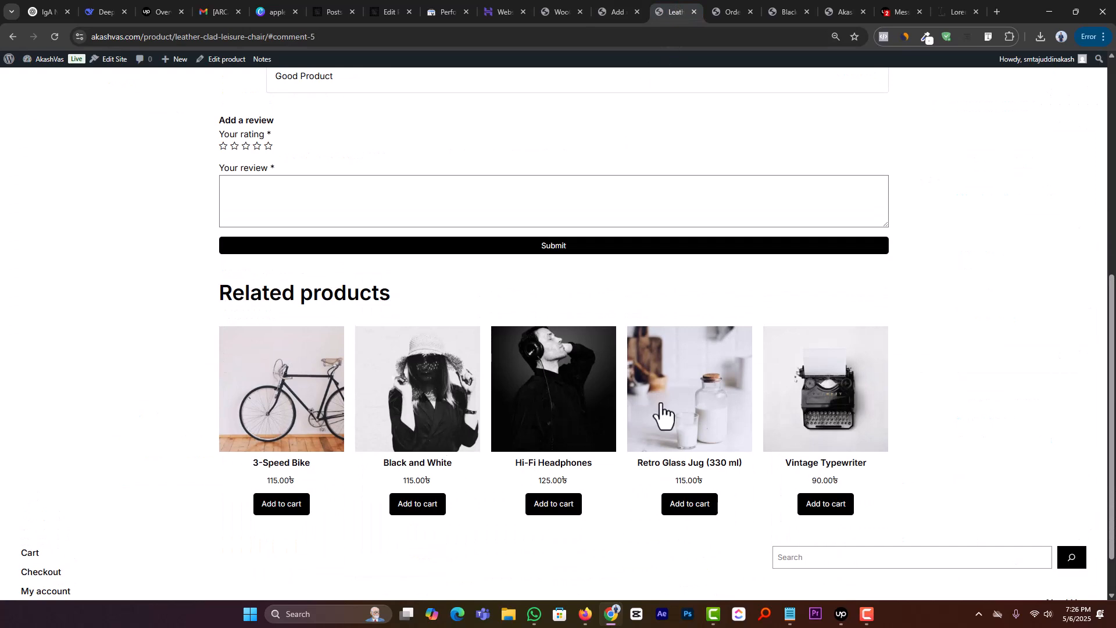
click(615, 11)
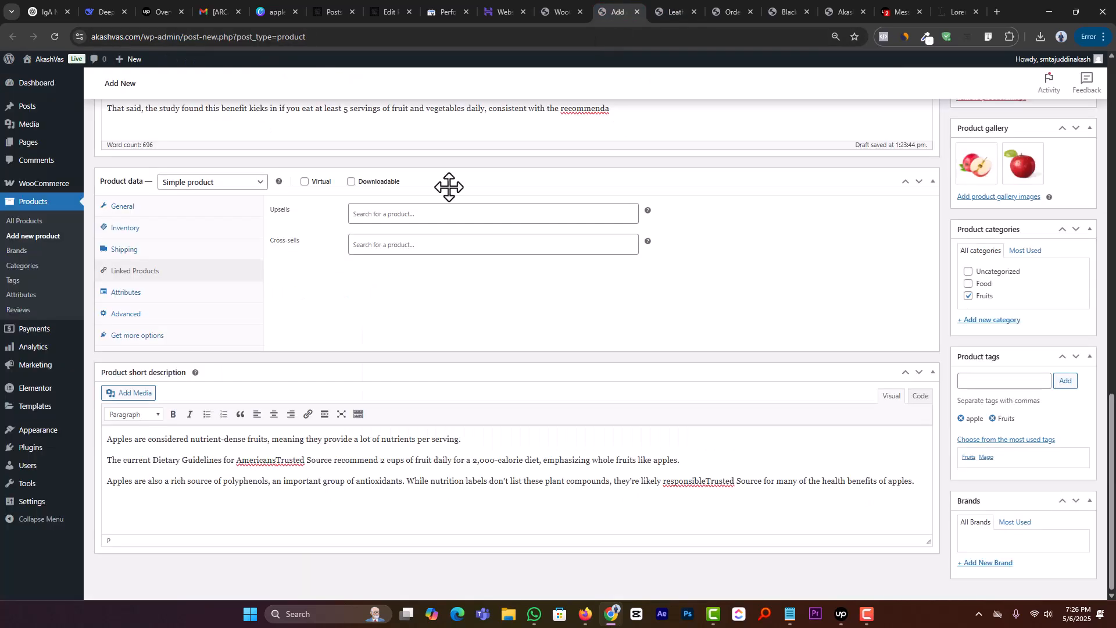
Step: Link the Mango product to the apple product as both an upsell and a cross-sell
click(384, 220)
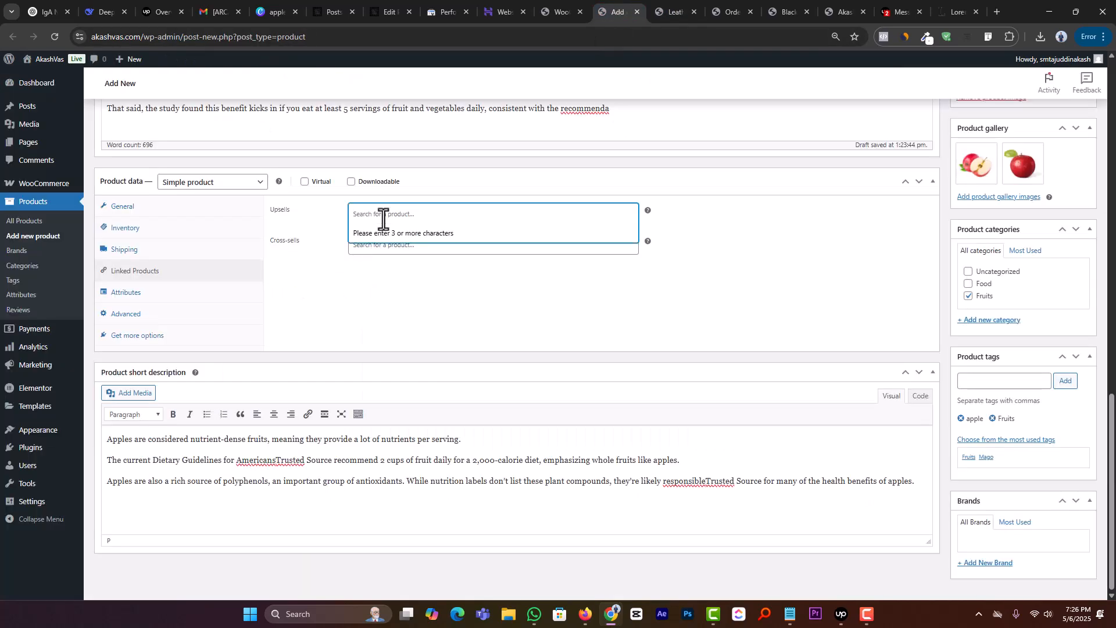
text(mang)
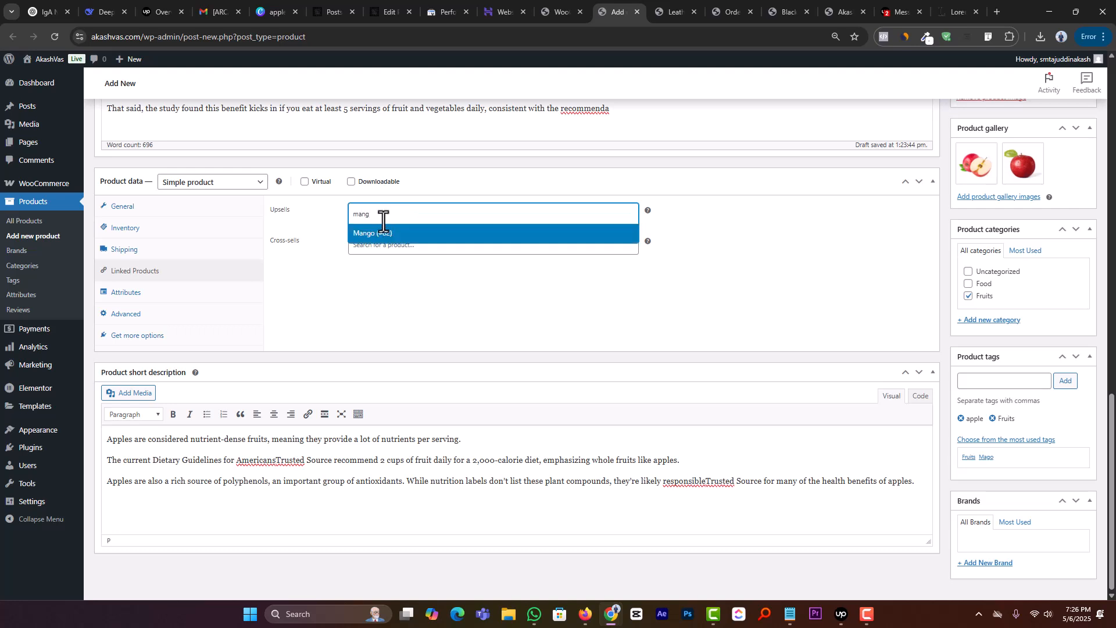
click(381, 232)
click(387, 246)
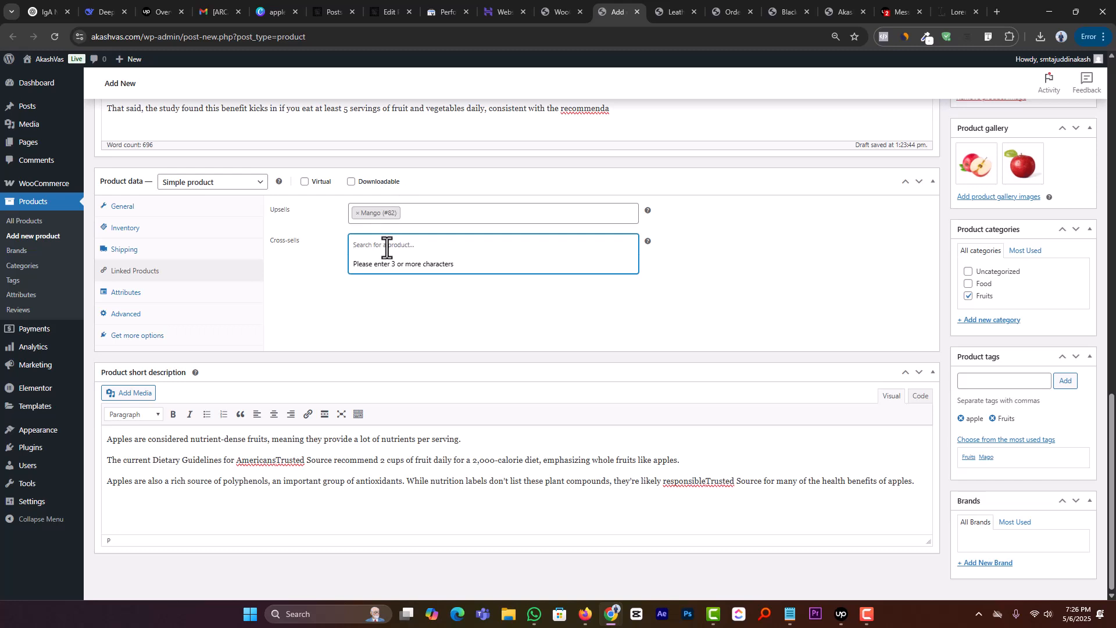
text(mango)
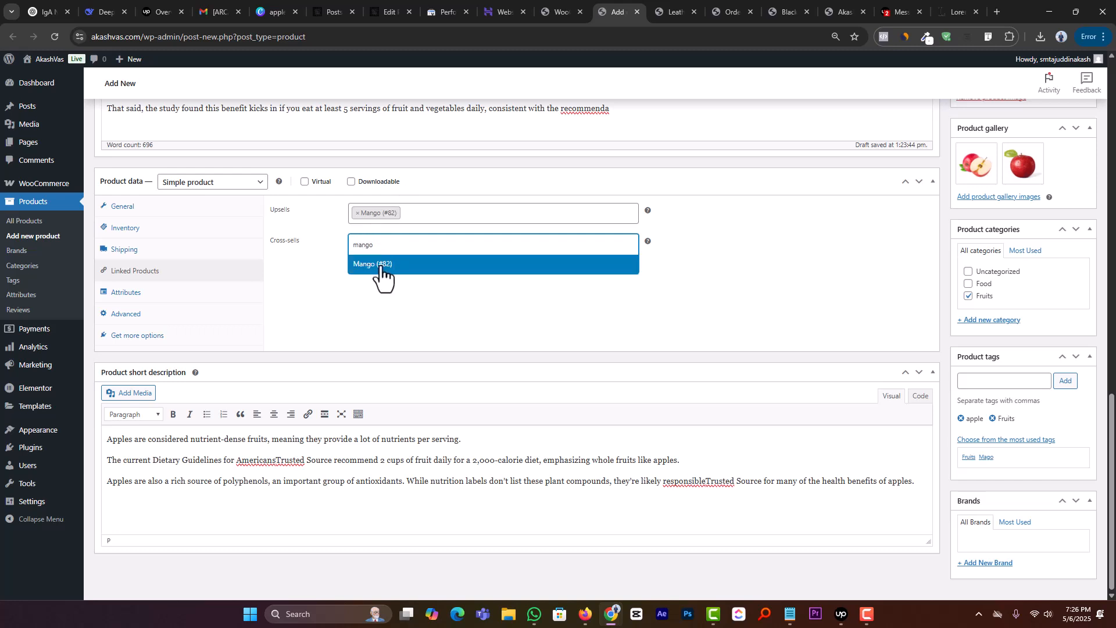
click(384, 275)
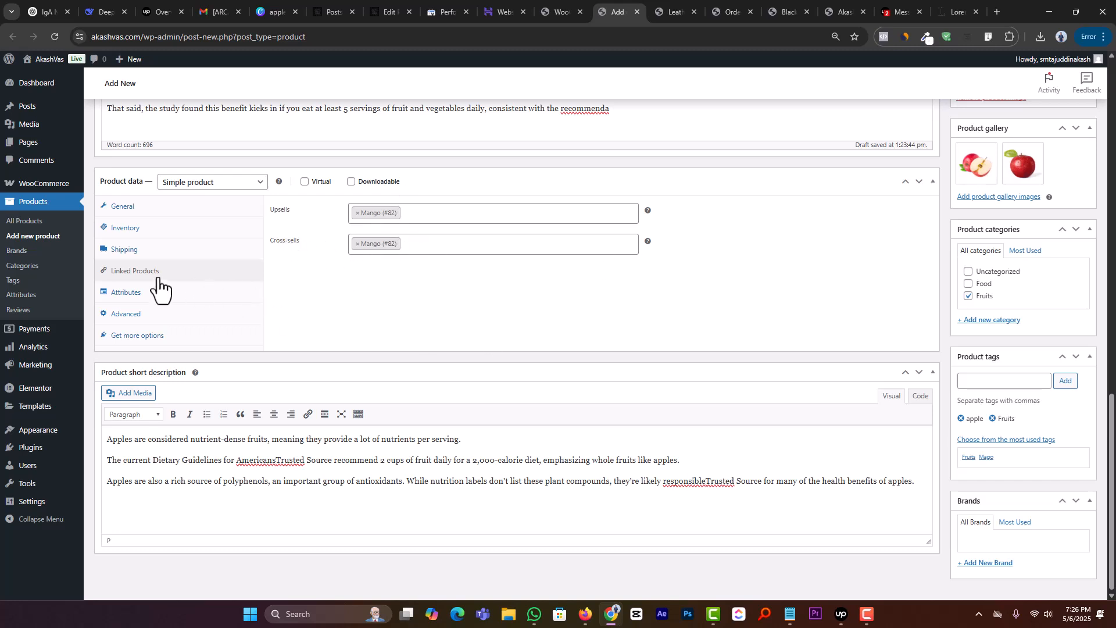
Step: Open the product's attribute settings and examine the name and value fields of the new attribute
click(137, 293)
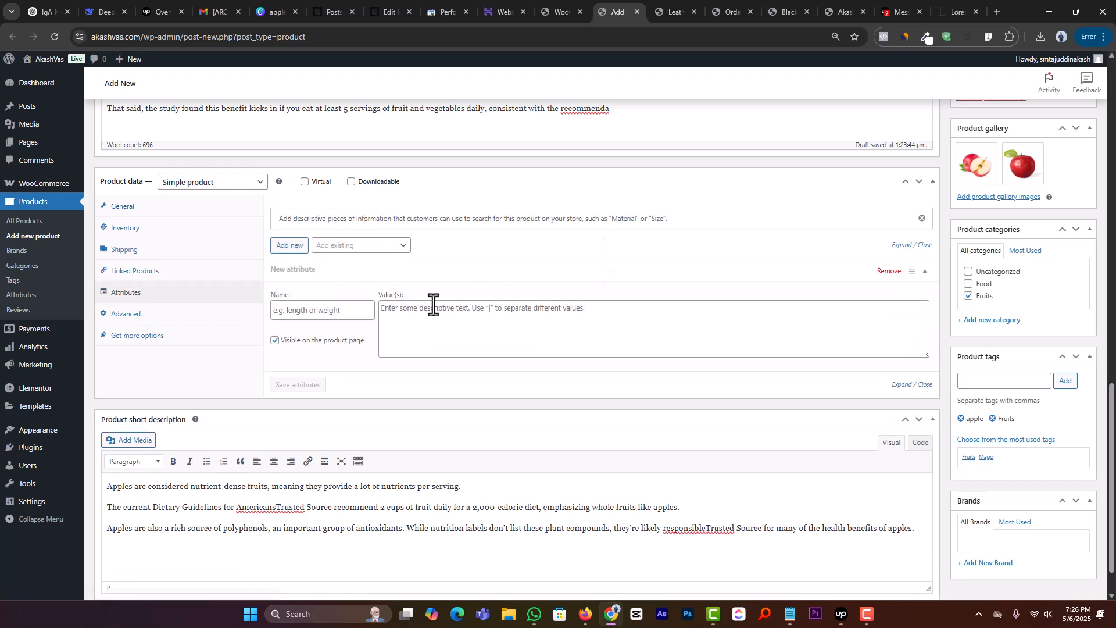
click(323, 314)
Step: Look at the product's advanced settings and purchase note field, and try marking the product as Virtual
click(181, 319)
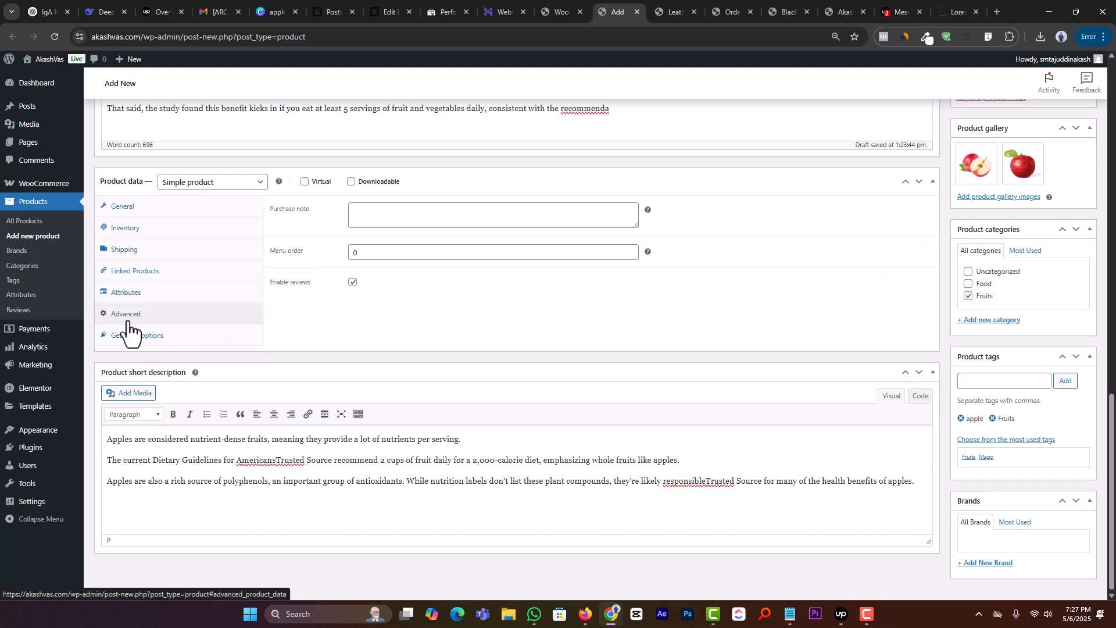
click(381, 218)
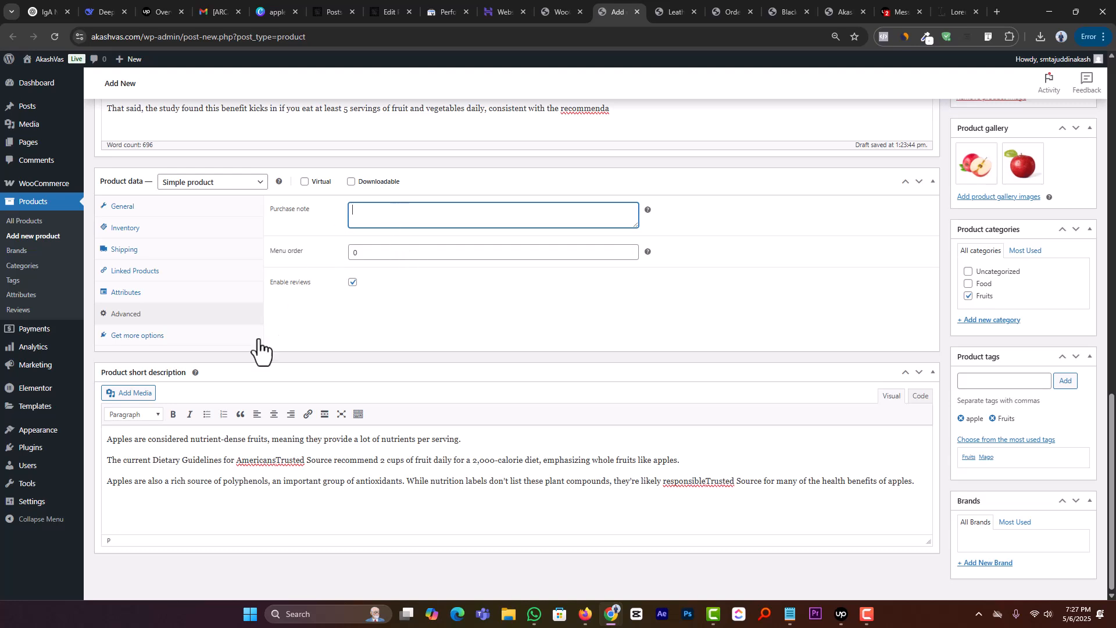
click(305, 182)
click(305, 205)
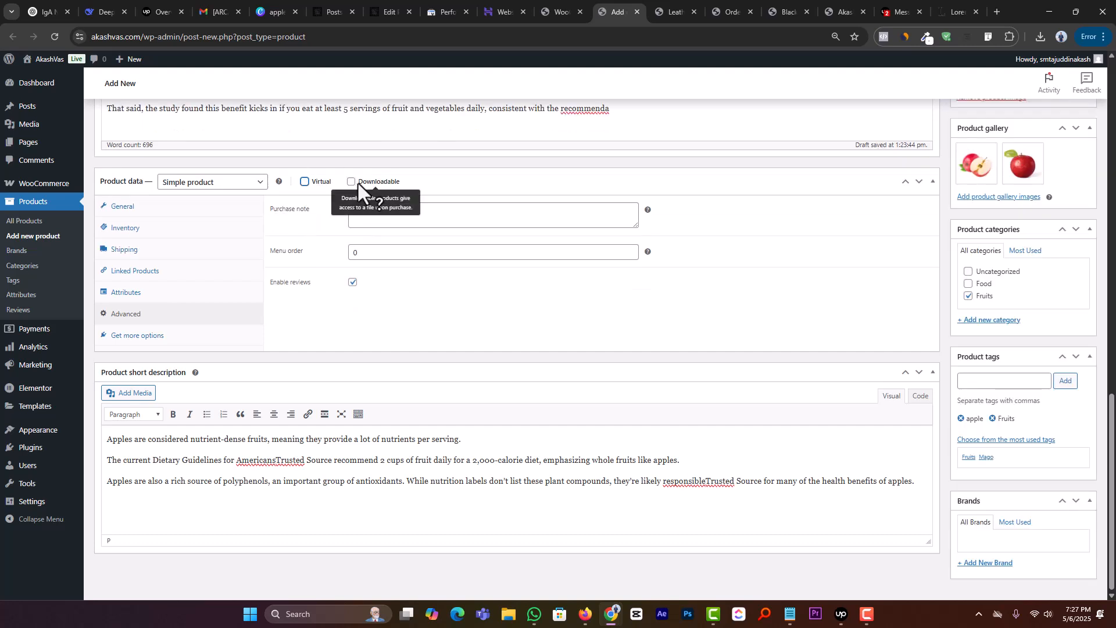
click(304, 182)
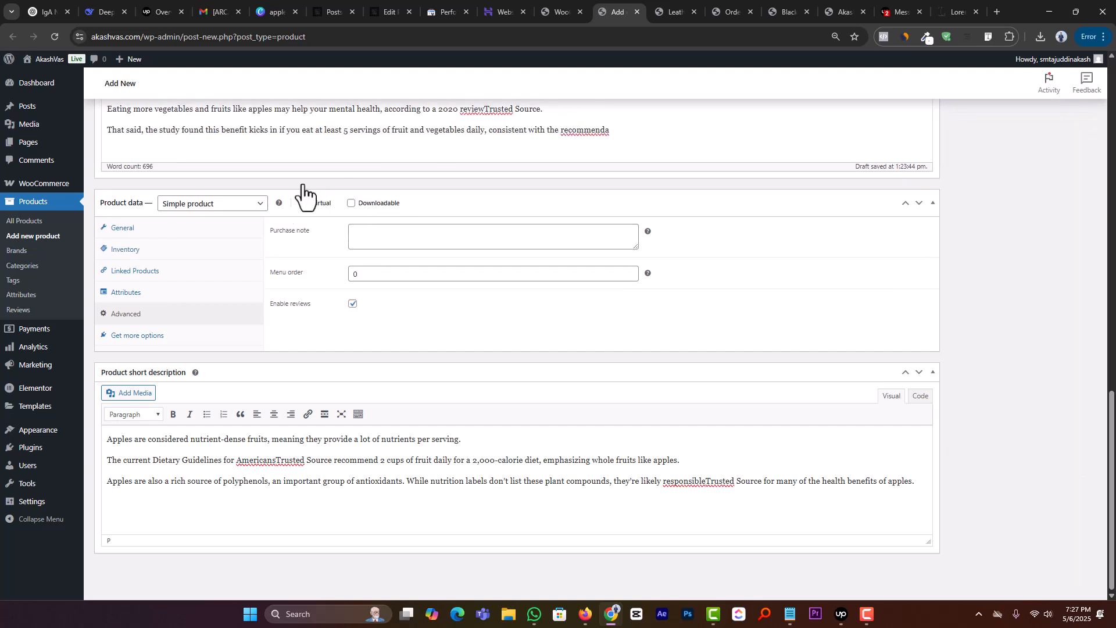
click(305, 204)
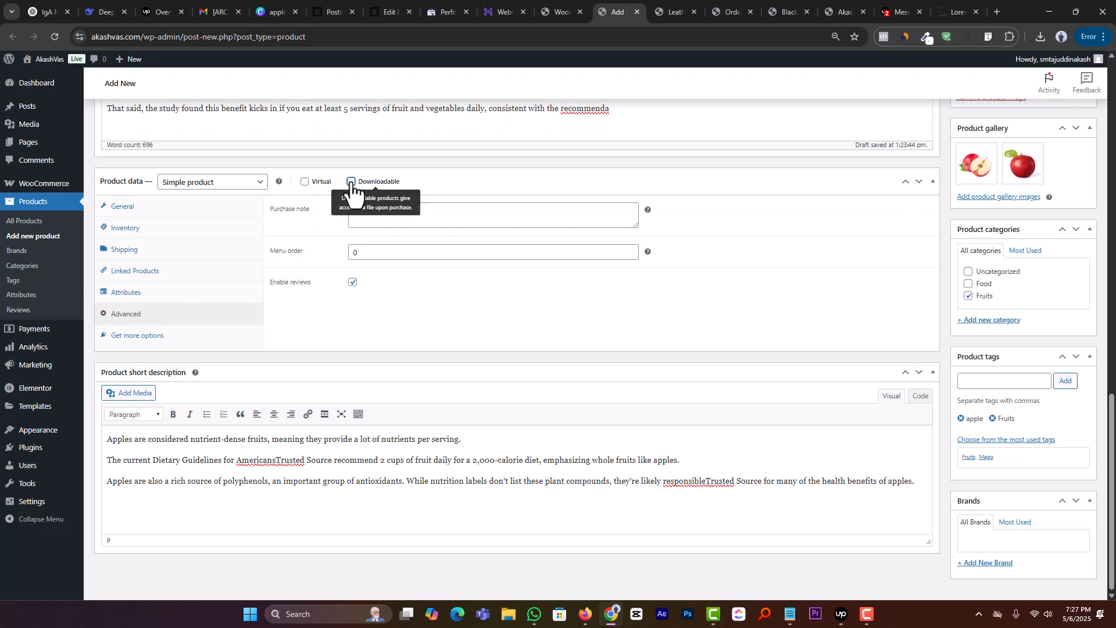
click(305, 182)
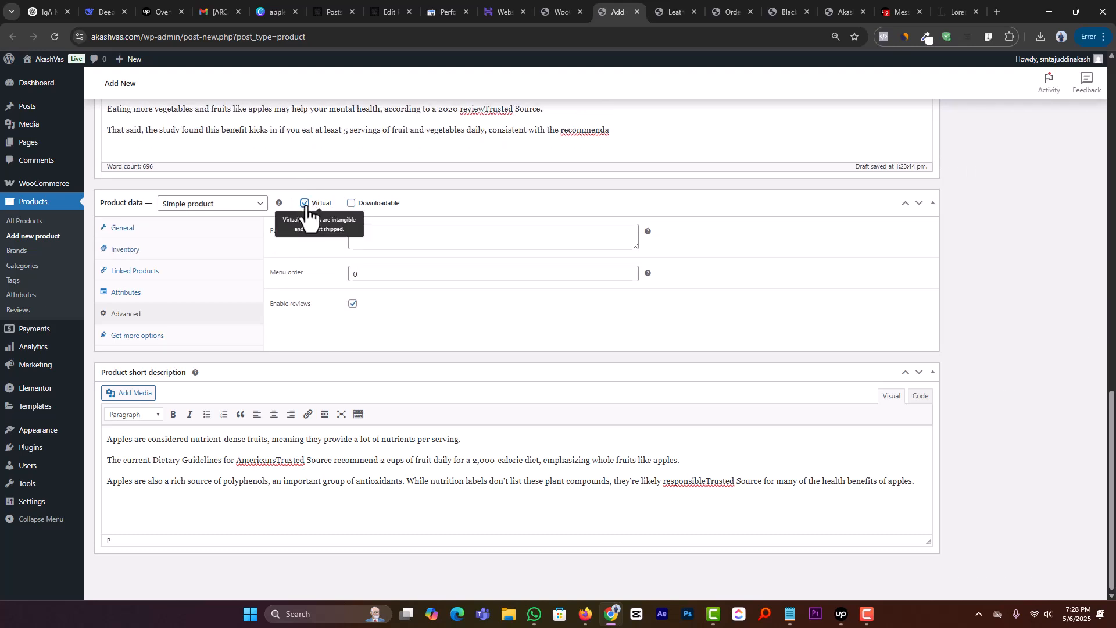
click(305, 203)
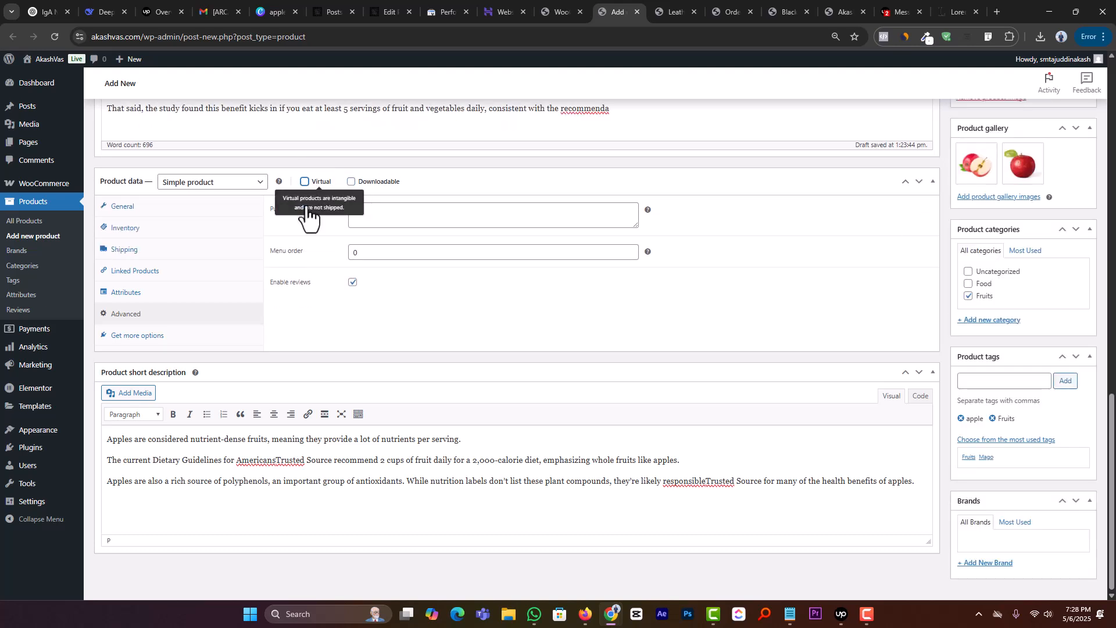
Step: Try the Downloadable and Virtual options on the product and compare their effect on the general product settings
click(351, 183)
click(201, 214)
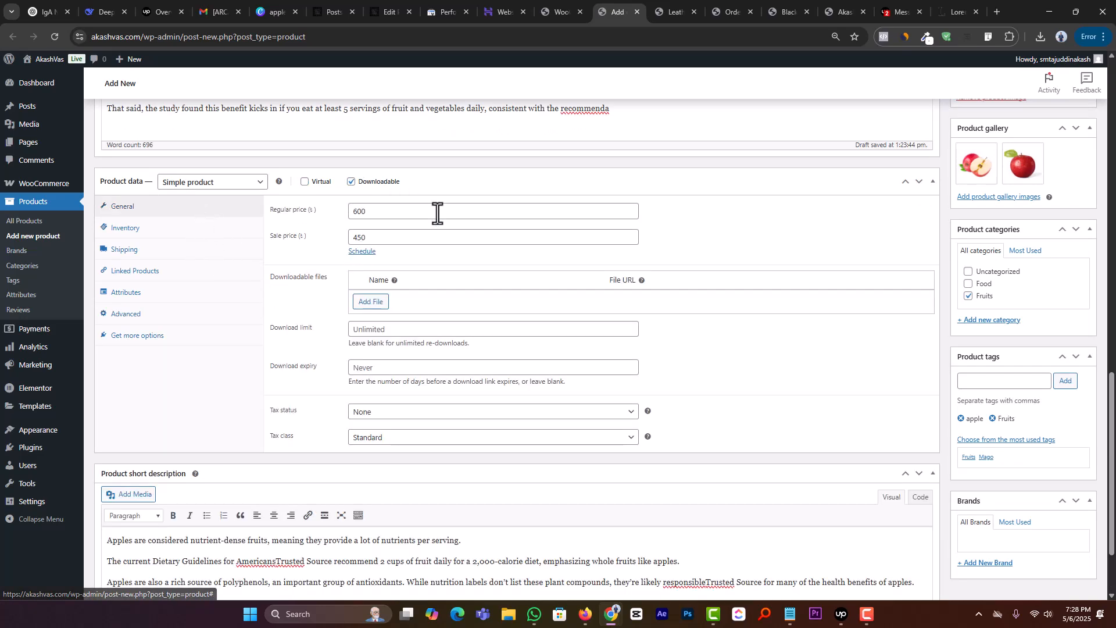
click(351, 182)
click(351, 182)
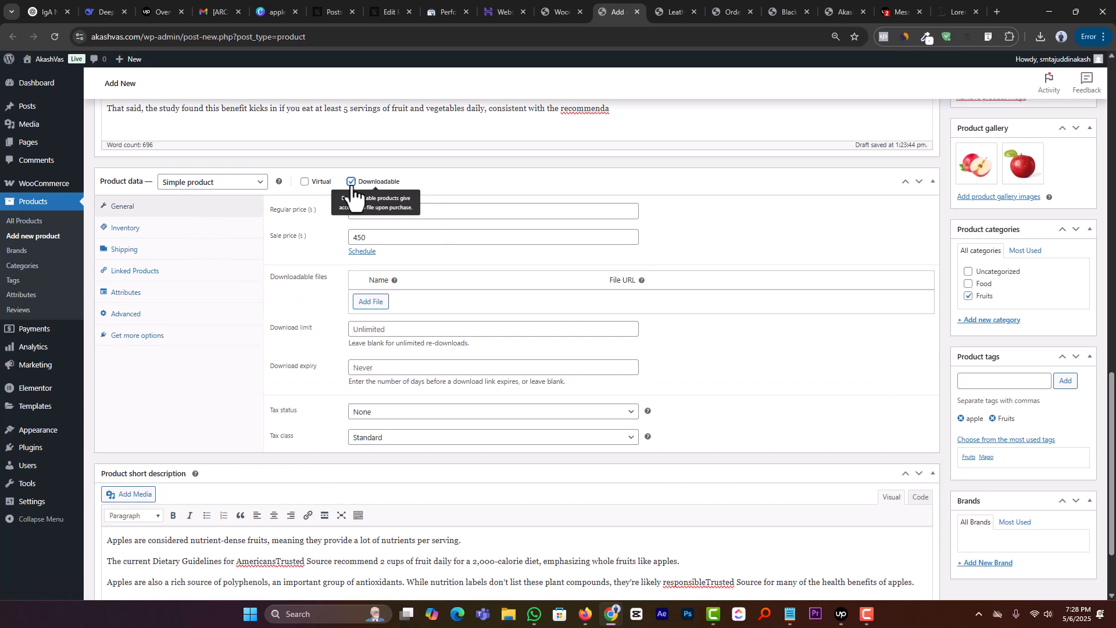
click(351, 182)
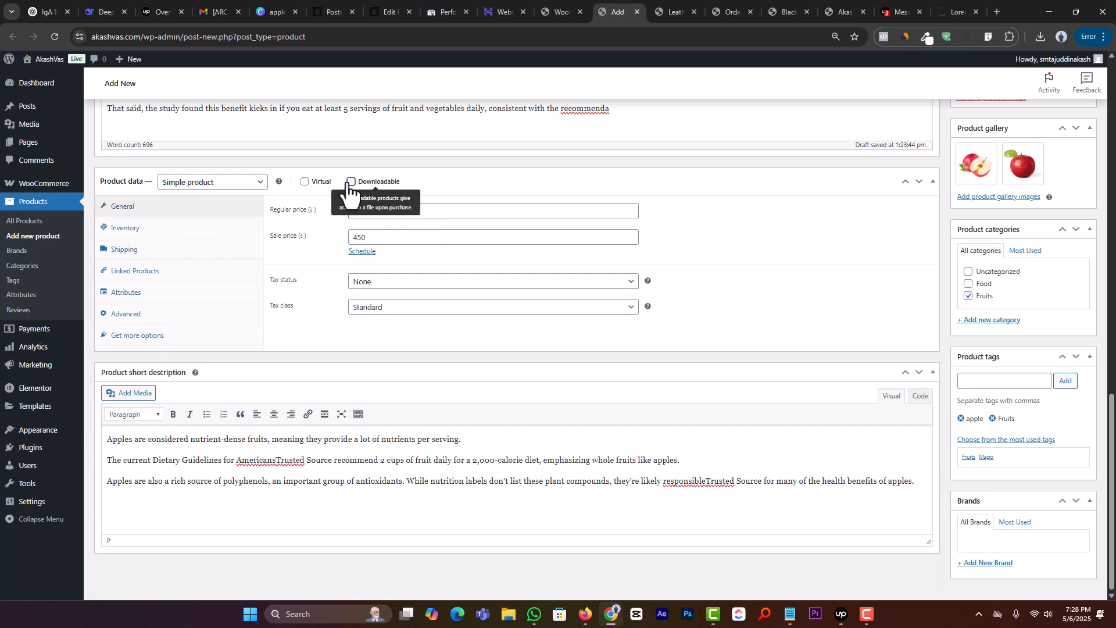
click(305, 182)
click(305, 182)
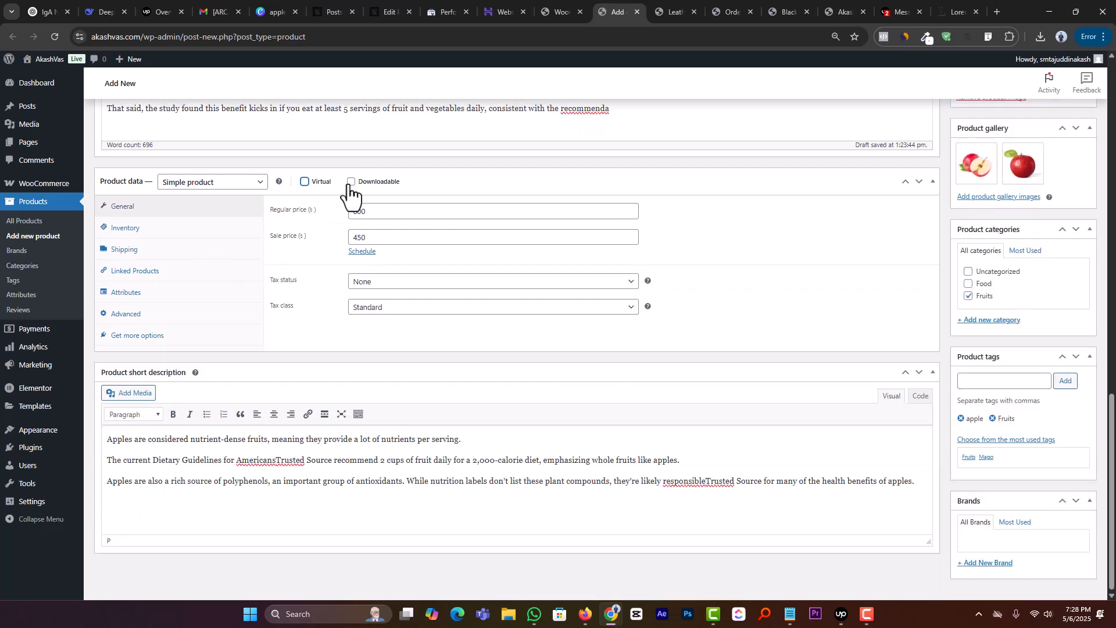
Step: Mark the product as downloadable, add a file named "300 + Landing Page", and view the media library without choosing a file
click(352, 182)
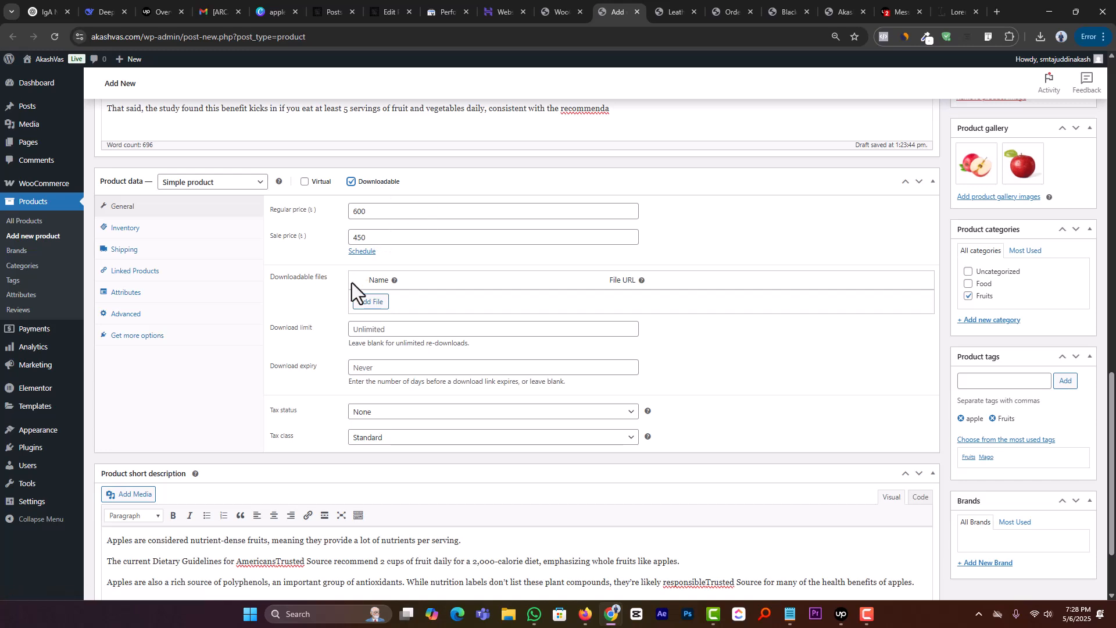
click(371, 302)
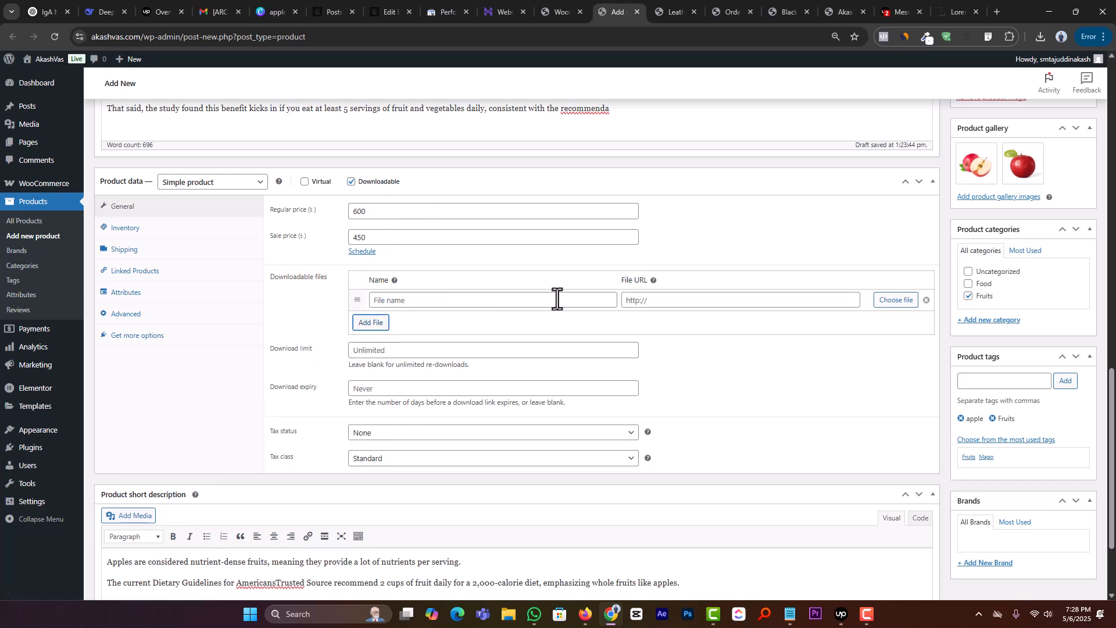
click(513, 301)
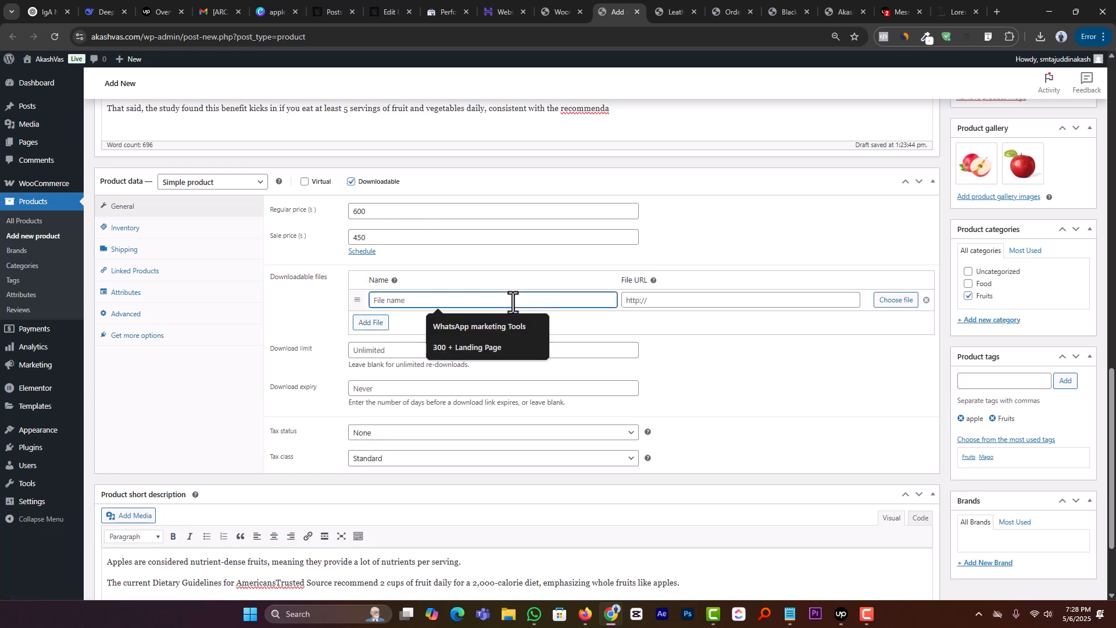
click(479, 338)
drag(486, 304, 342, 308)
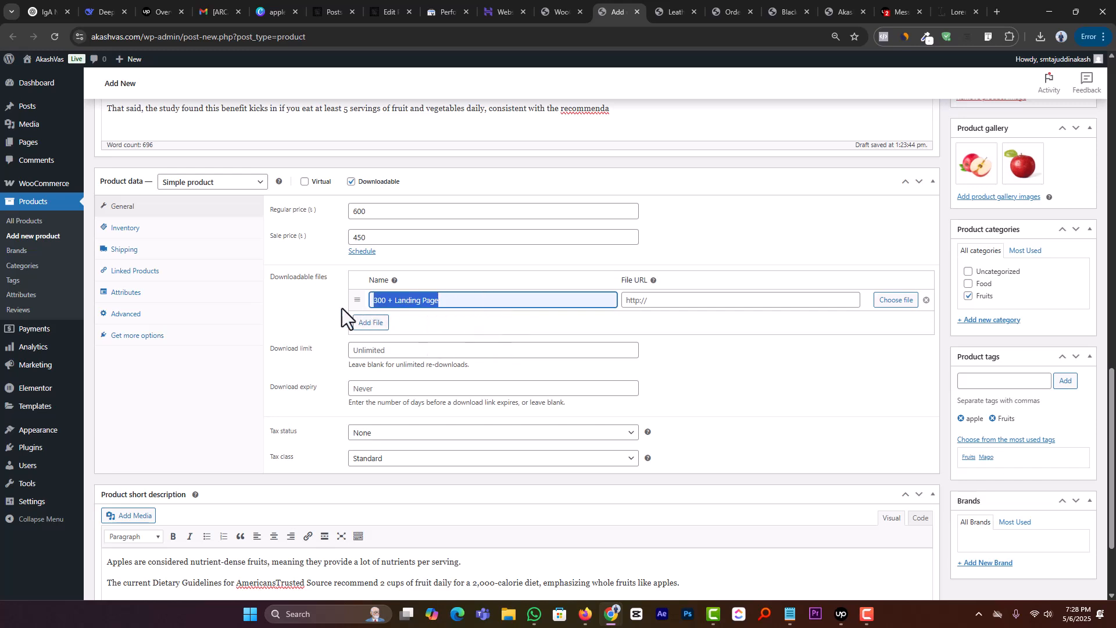
click(894, 301)
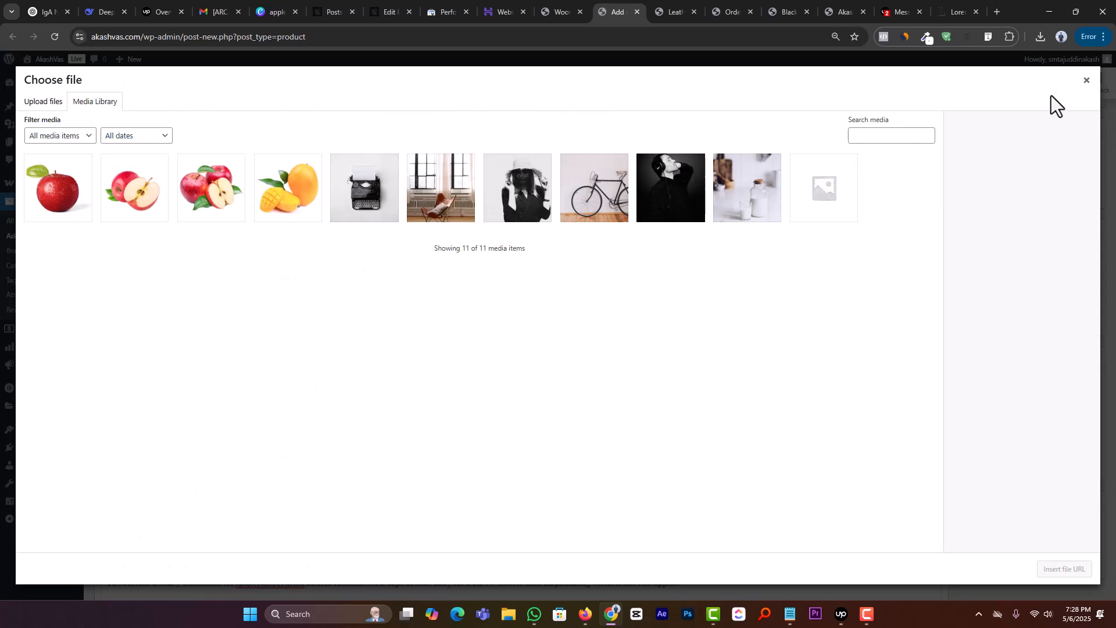
click(1087, 81)
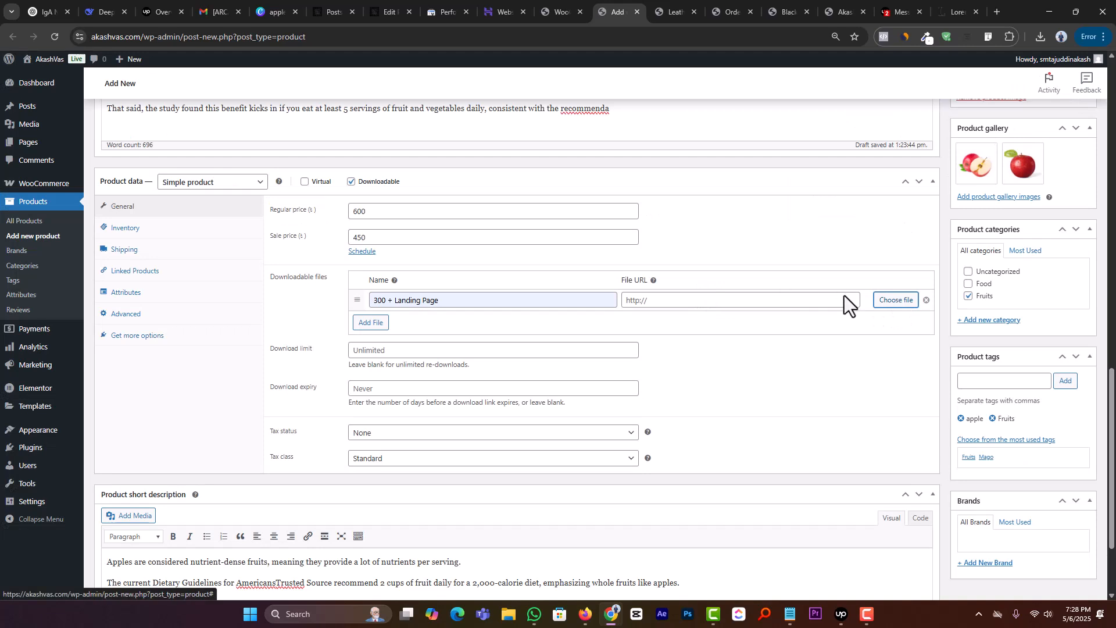
Step: Examine the download limit and download expiry fields, and turn off the Downloadable option
click(376, 349)
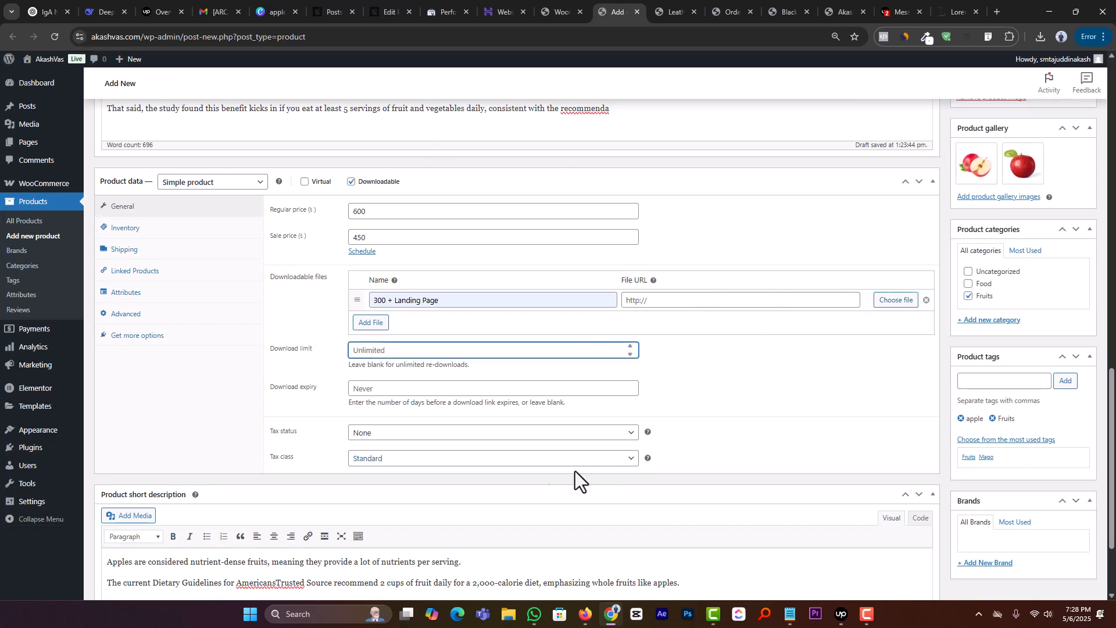
triple_click(291, 351)
triple_click(284, 344)
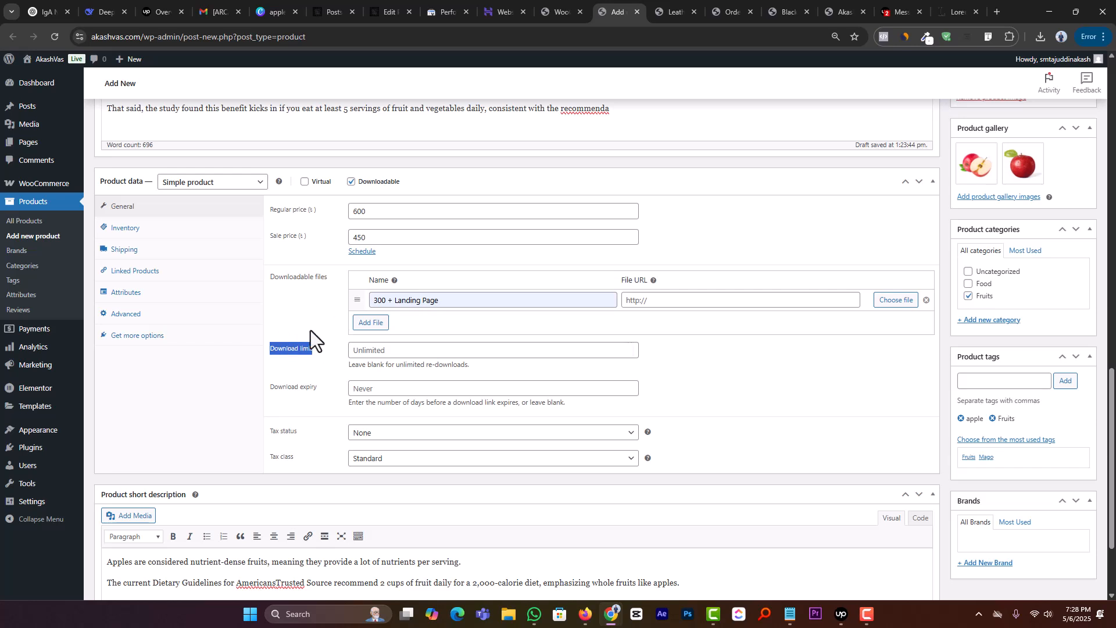
click(305, 353)
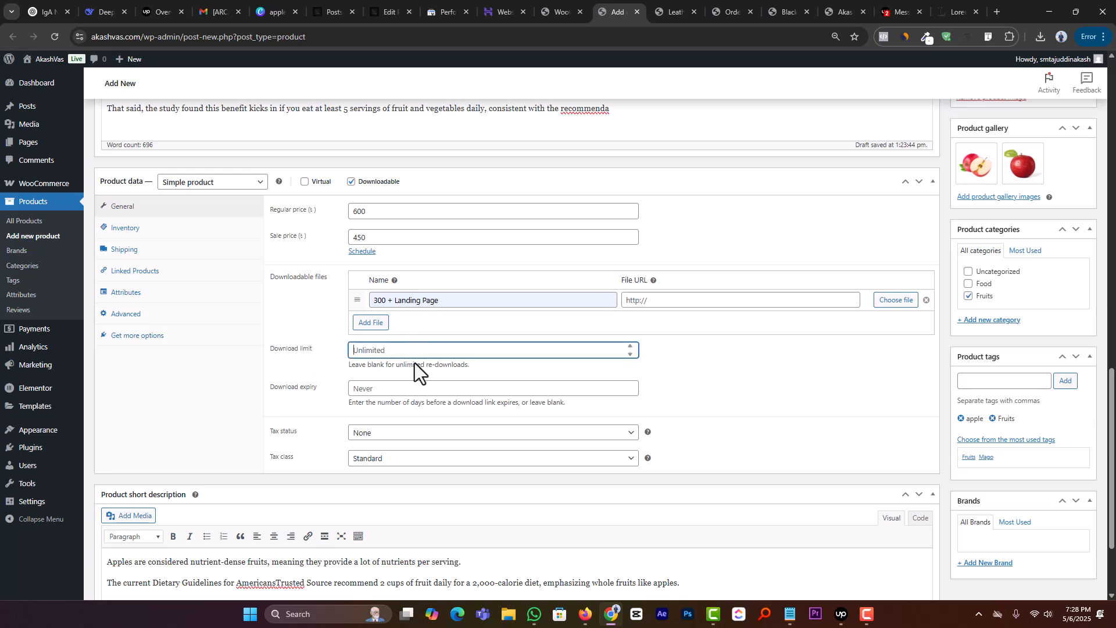
click(395, 390)
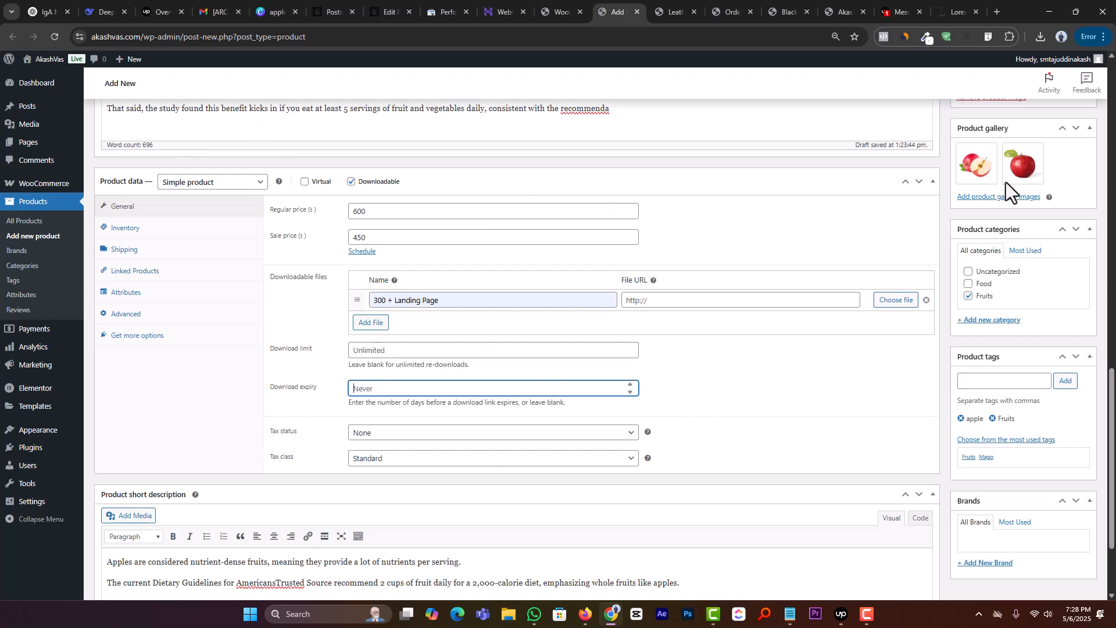
click(351, 182)
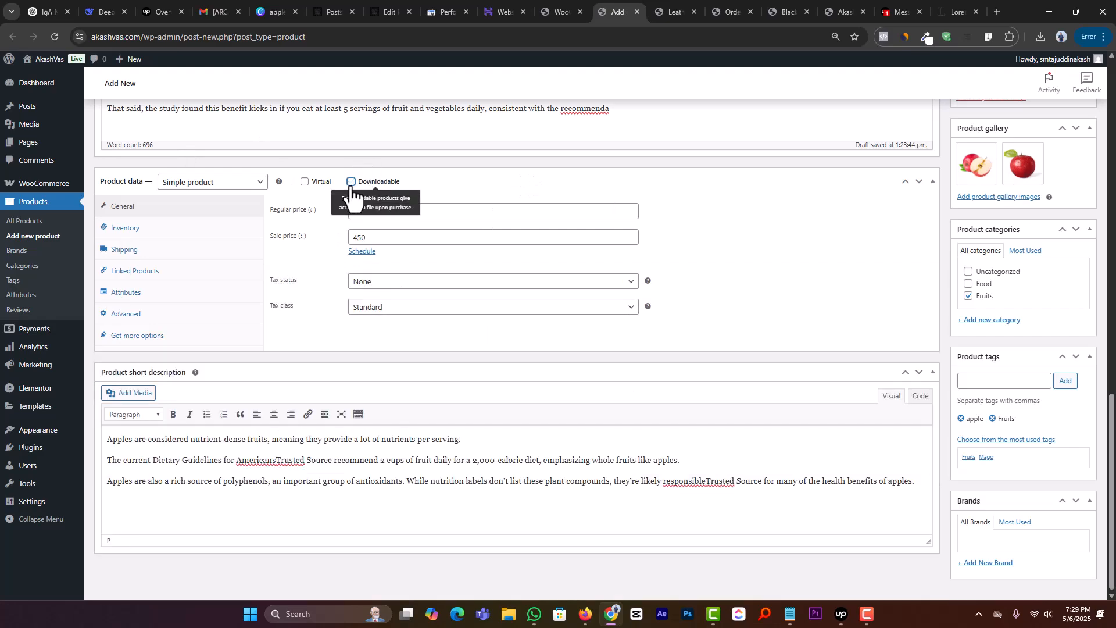
Step: Publish the Apple product
scroll(647, 389, up, 3)
scroll(647, 389, up, 15)
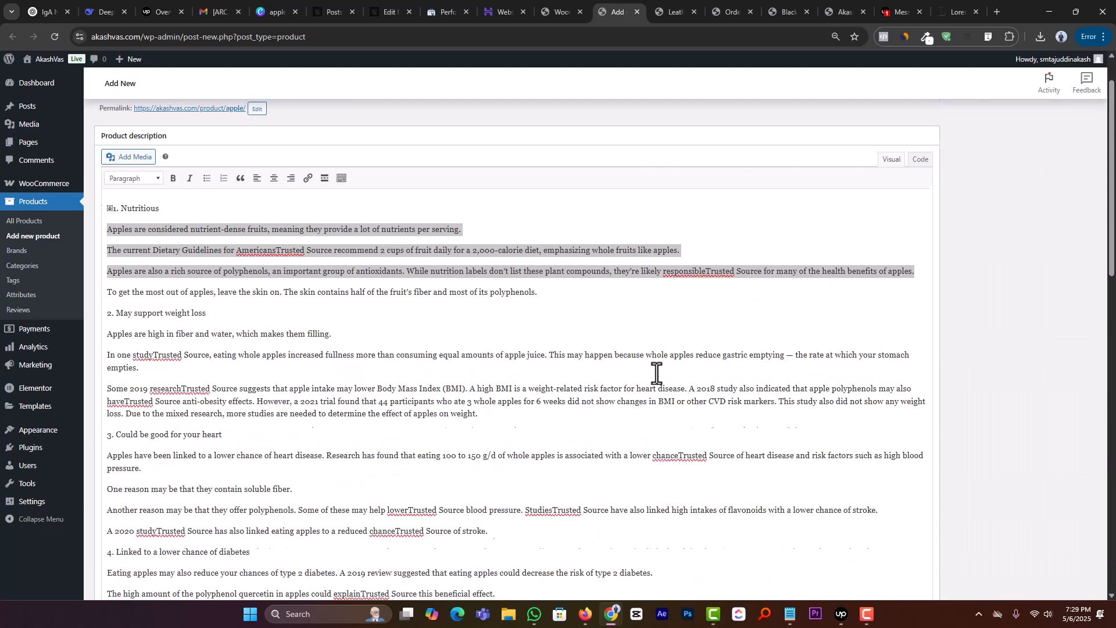
click(1073, 279)
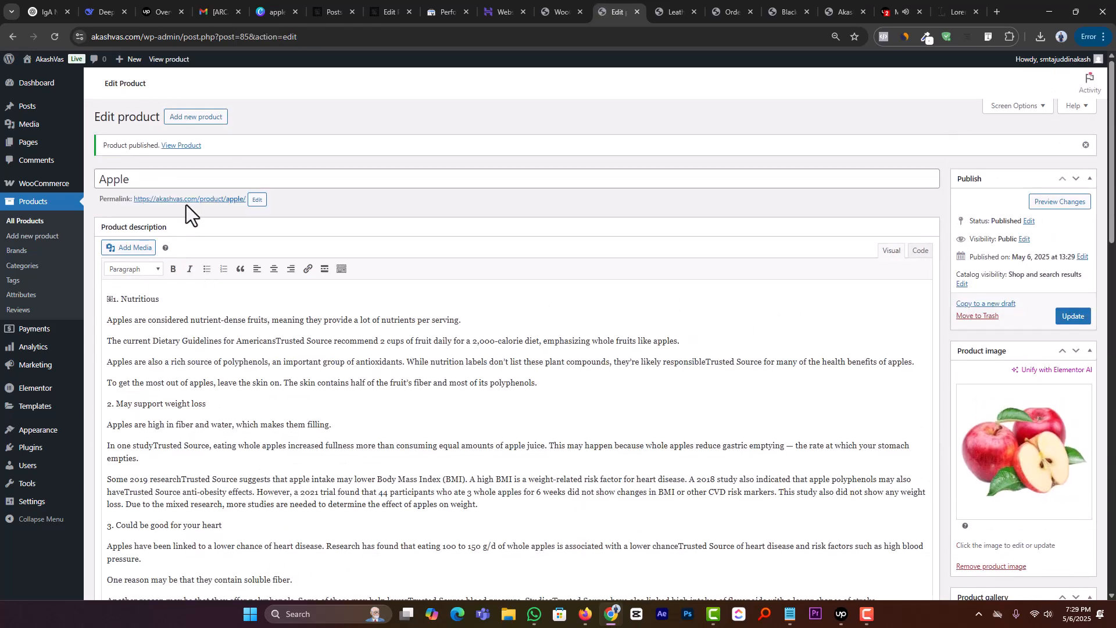
Step: Open the published Apple product page in a new tab and look through its images, prices and description
middle_click(186, 199)
click(634, 12)
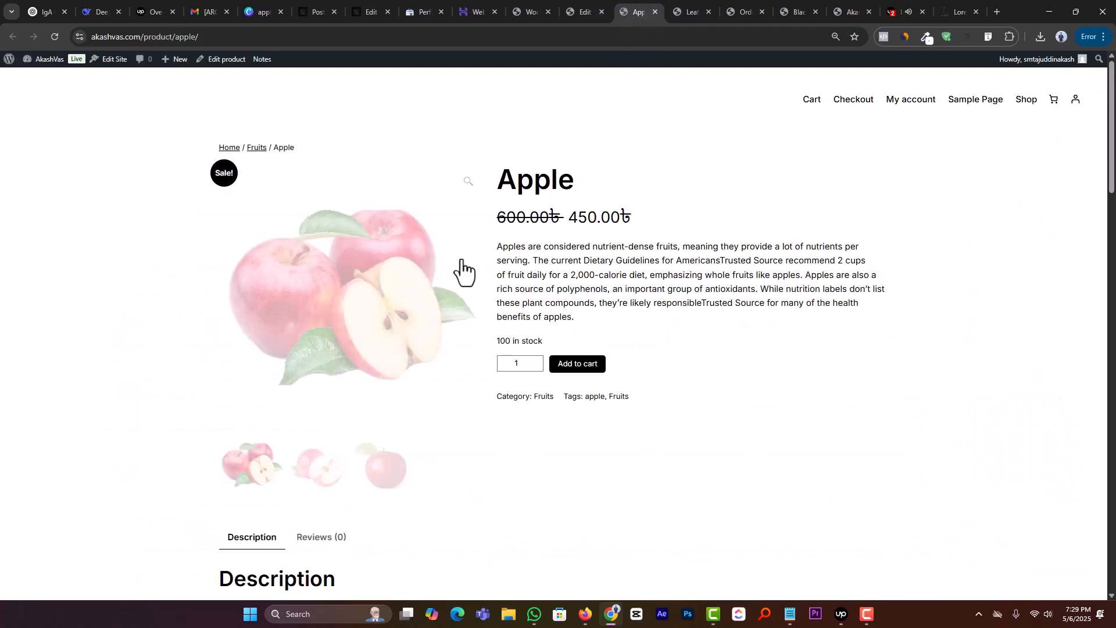
scroll(270, 308, down, 14)
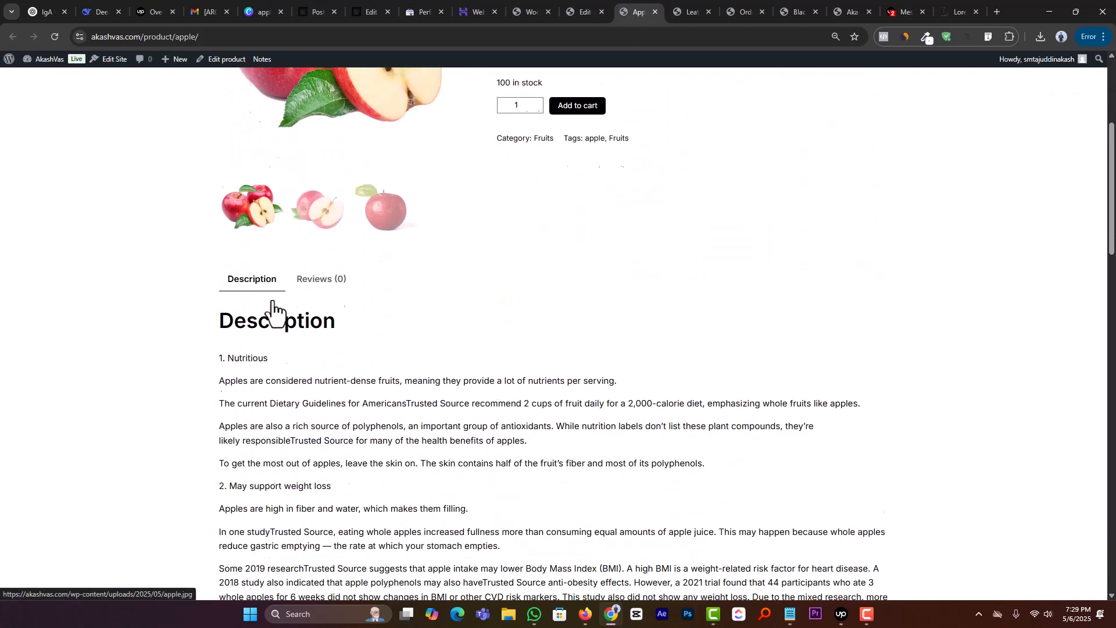
scroll(272, 302, down, 10)
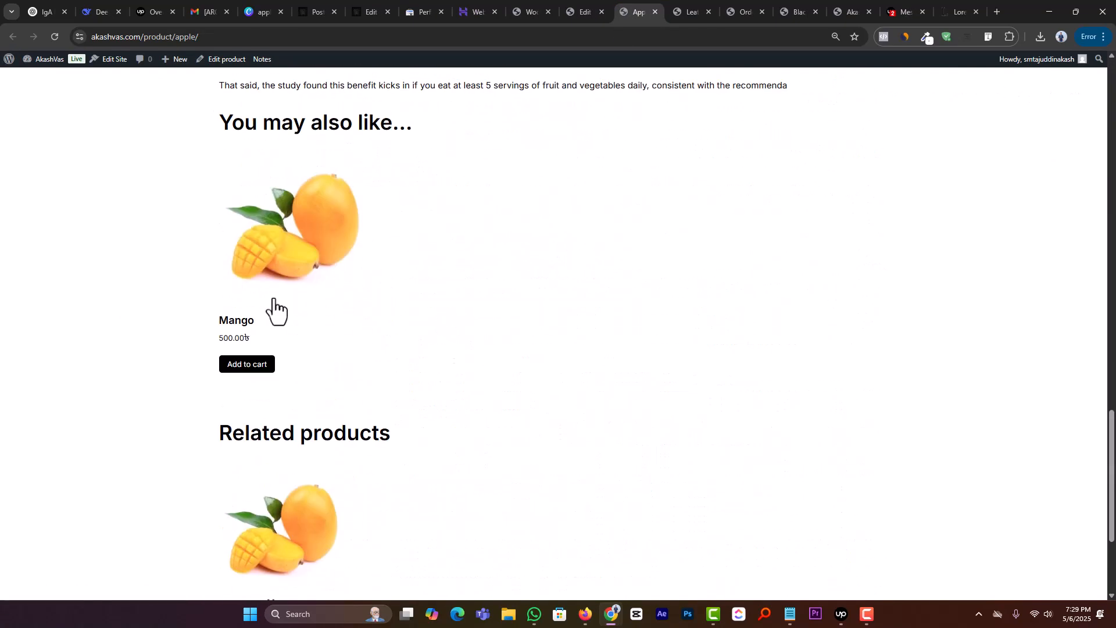
Step: Compare the "You may also like" and "Related products" sections on the Apple product page
scroll(314, 267, up, 1)
scroll(303, 270, down, 5)
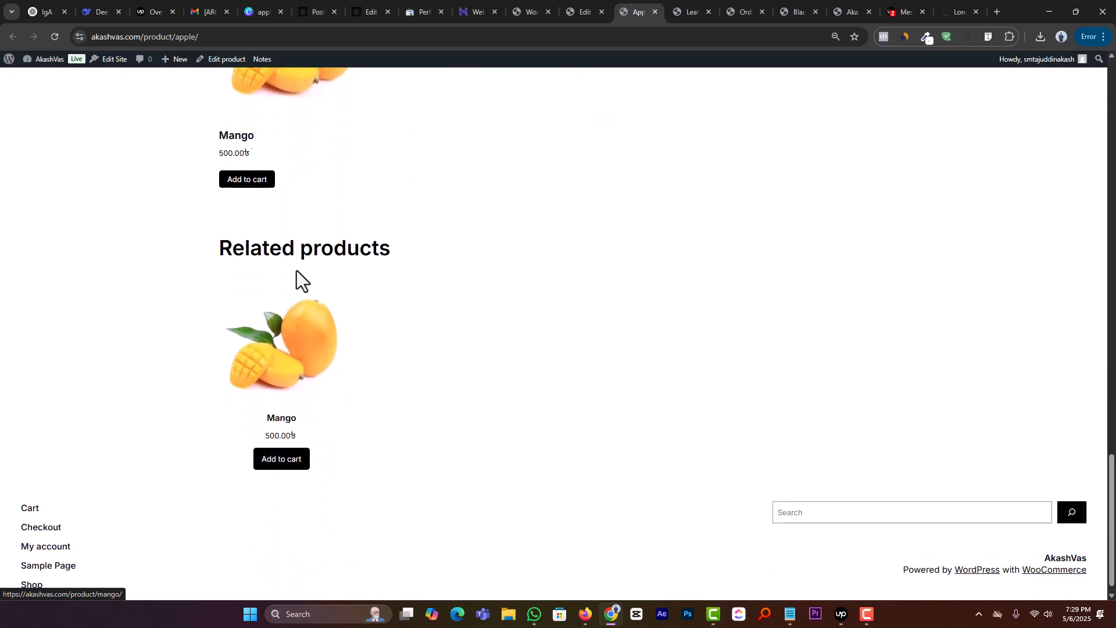
scroll(266, 316, up, 4)
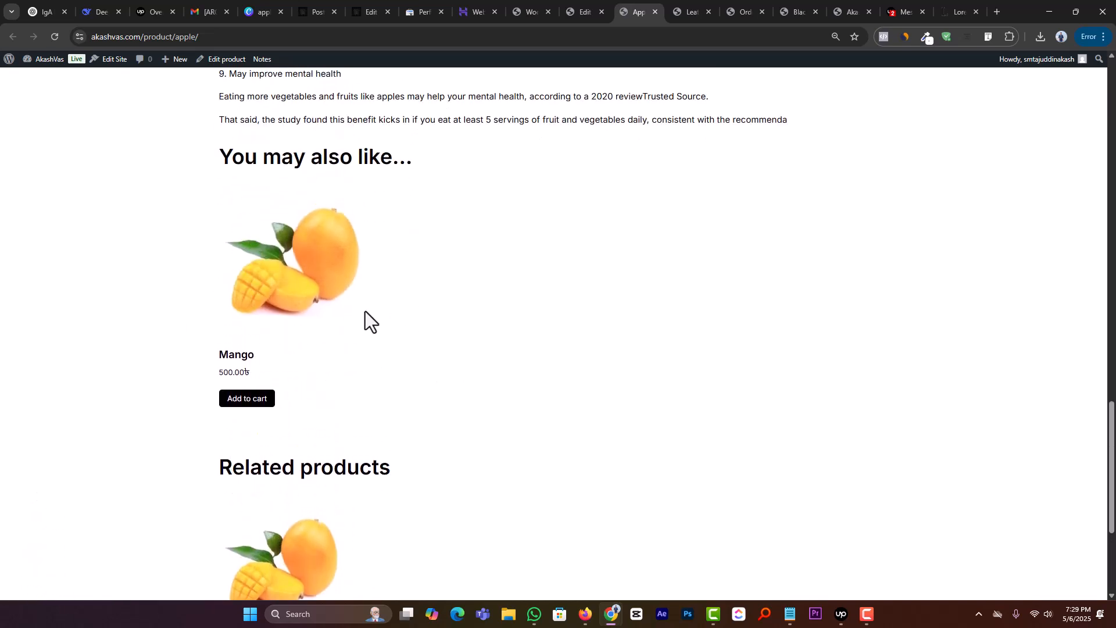
scroll(343, 442, up, 1)
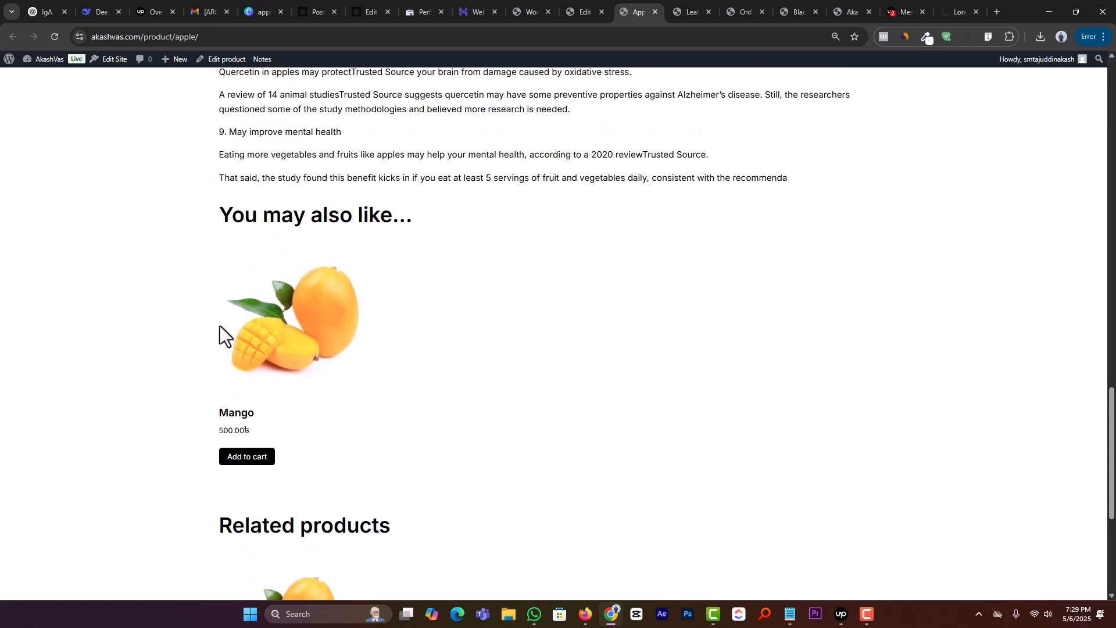
scroll(285, 322, down, 5)
scroll(241, 242, up, 6)
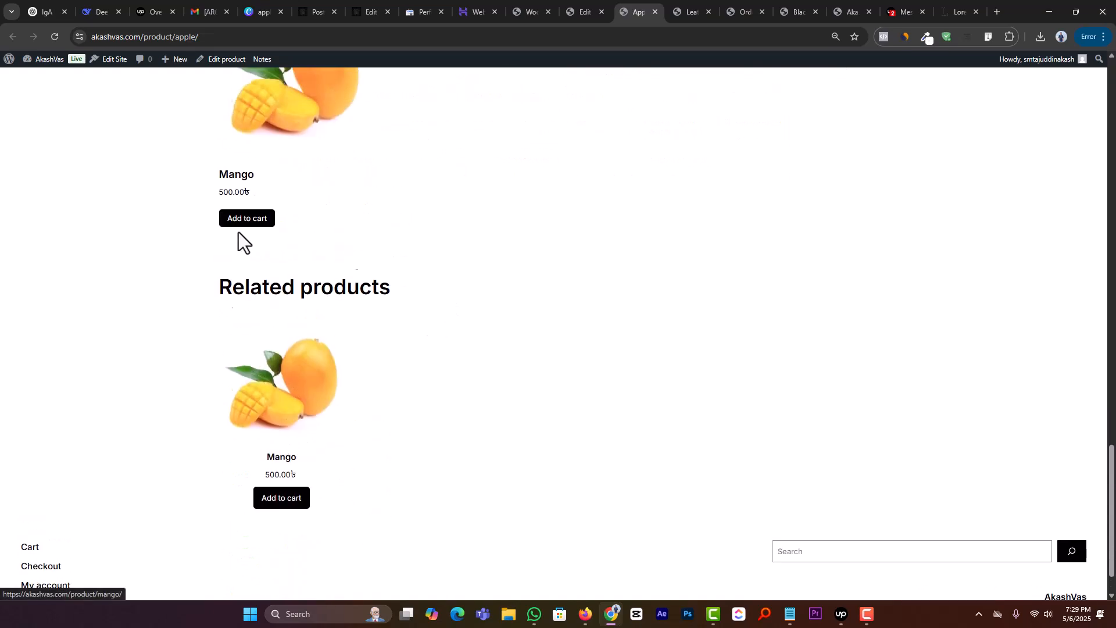
scroll(369, 437, up, 4)
scroll(369, 437, down, 4)
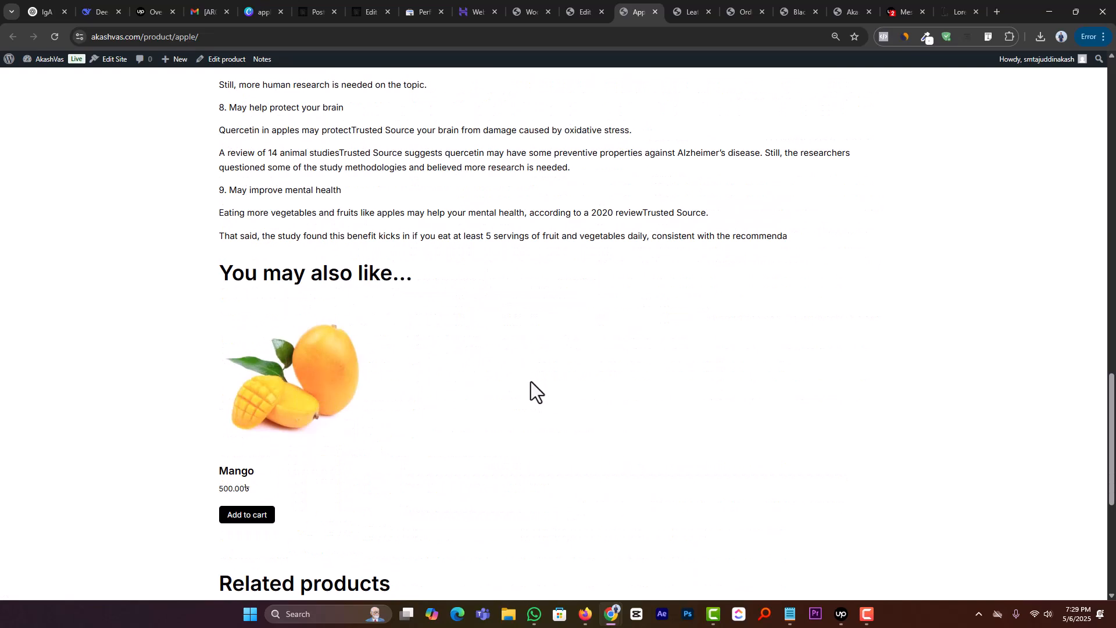
scroll(252, 456, down, 4)
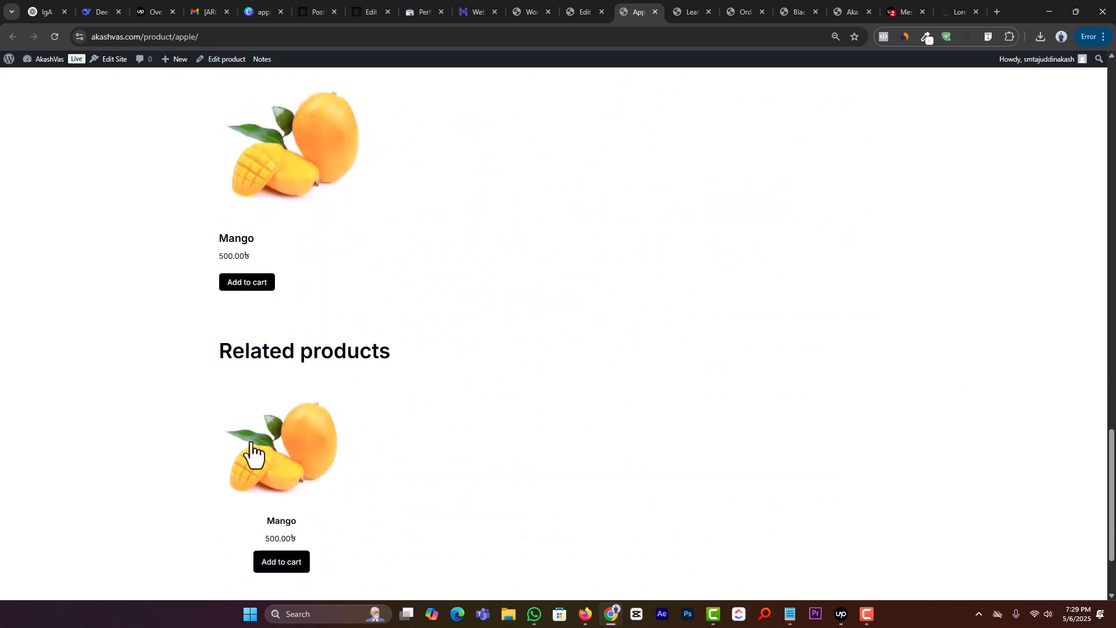
scroll(251, 456, up, 1)
scroll(683, 430, up, 15)
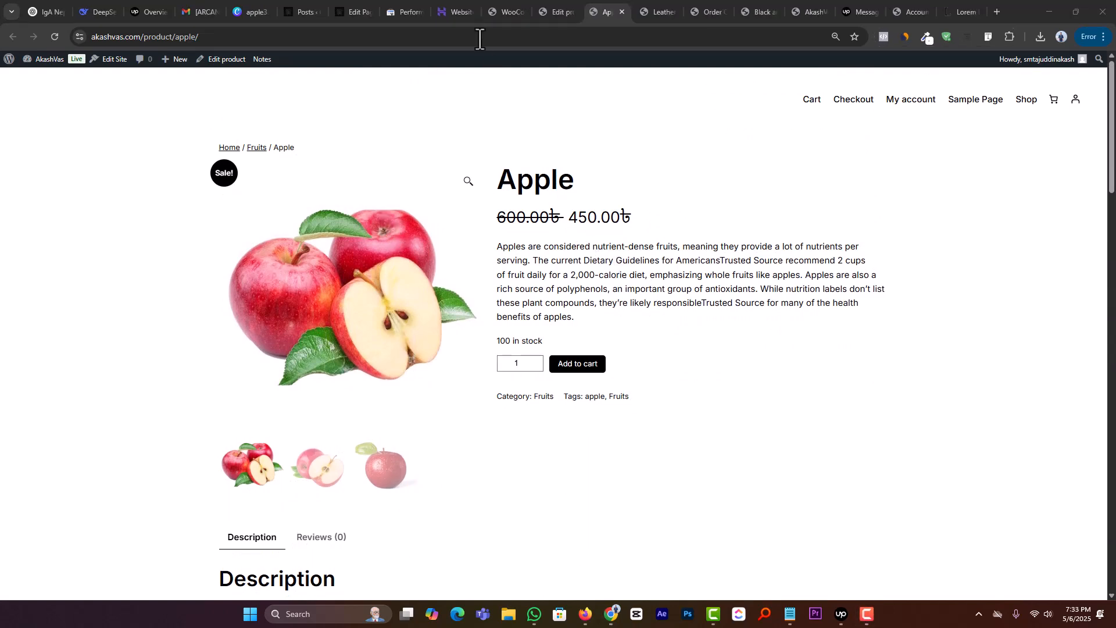
Step: Return to the WooCommerce admin page and open the store's general settings
click(562, 2)
click(505, 9)
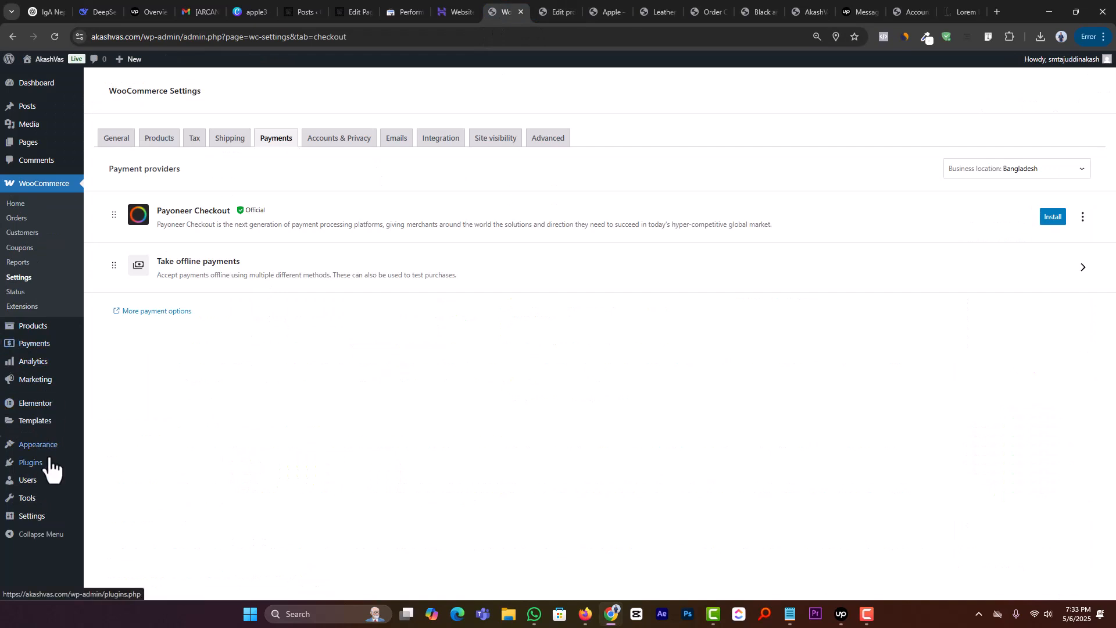
click(30, 280)
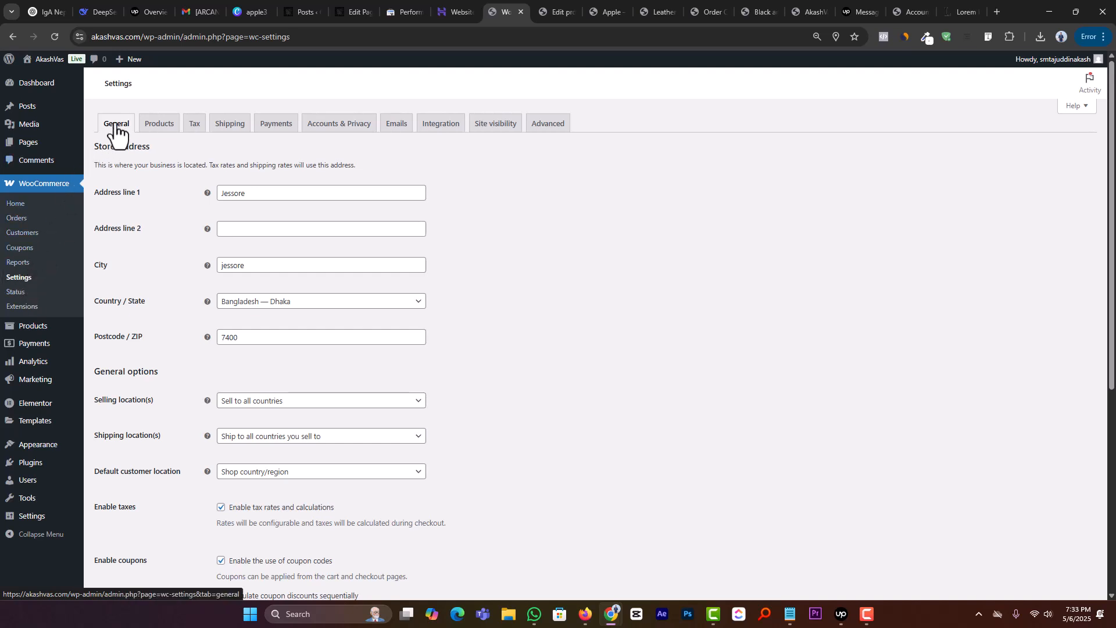
Step: Review the store address fields and the general options in the store's general settings
double_click(259, 194)
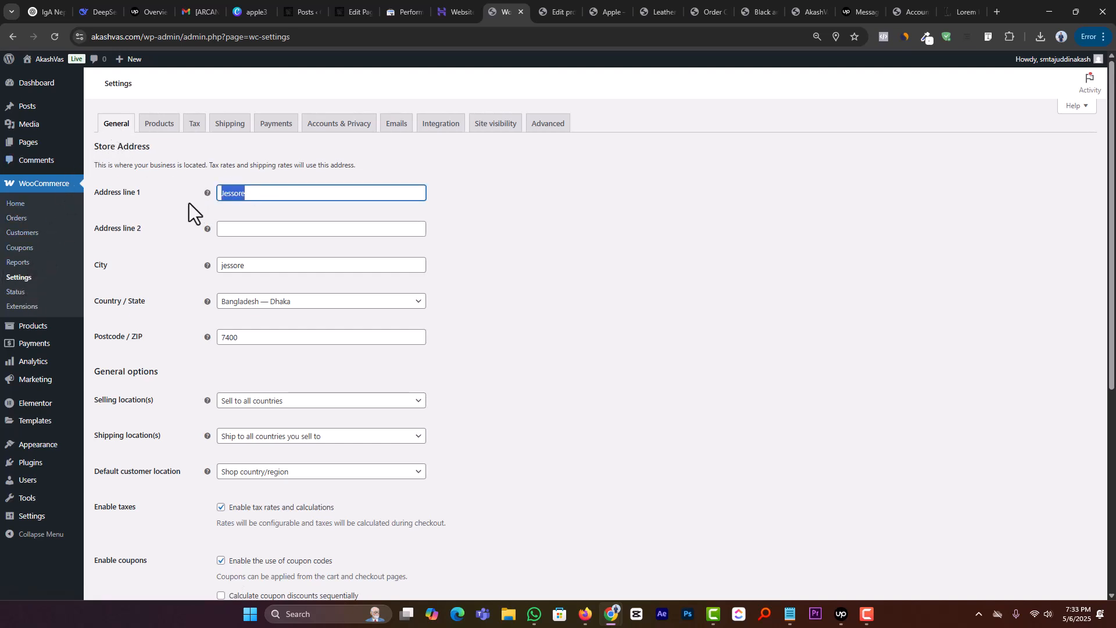
scroll(159, 189, down, 1)
scroll(250, 198, down, 2)
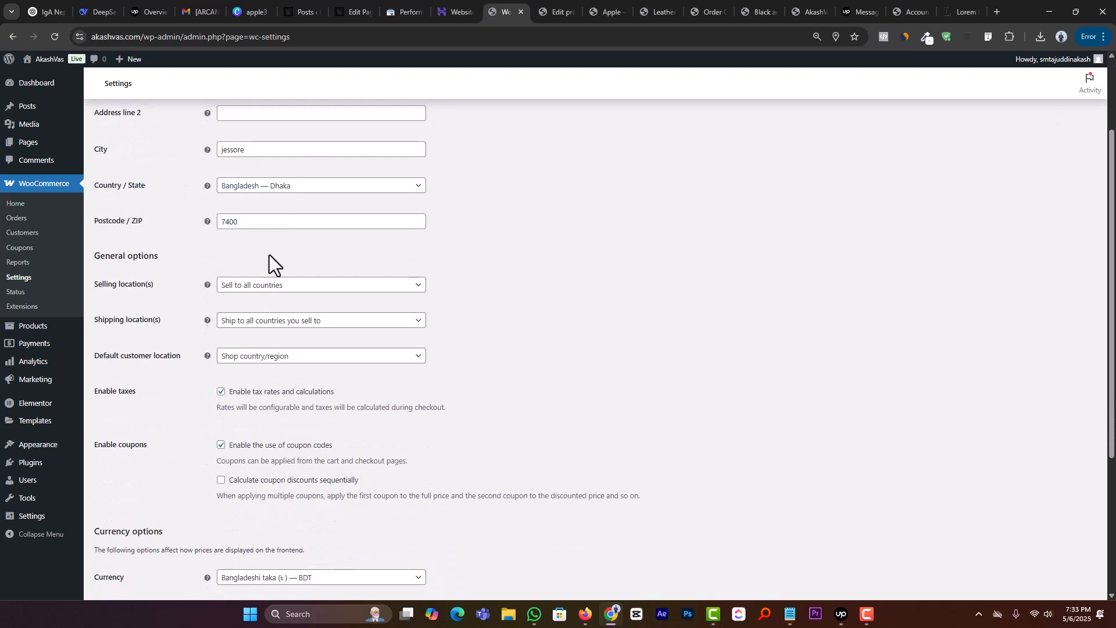
scroll(218, 259, up, 3)
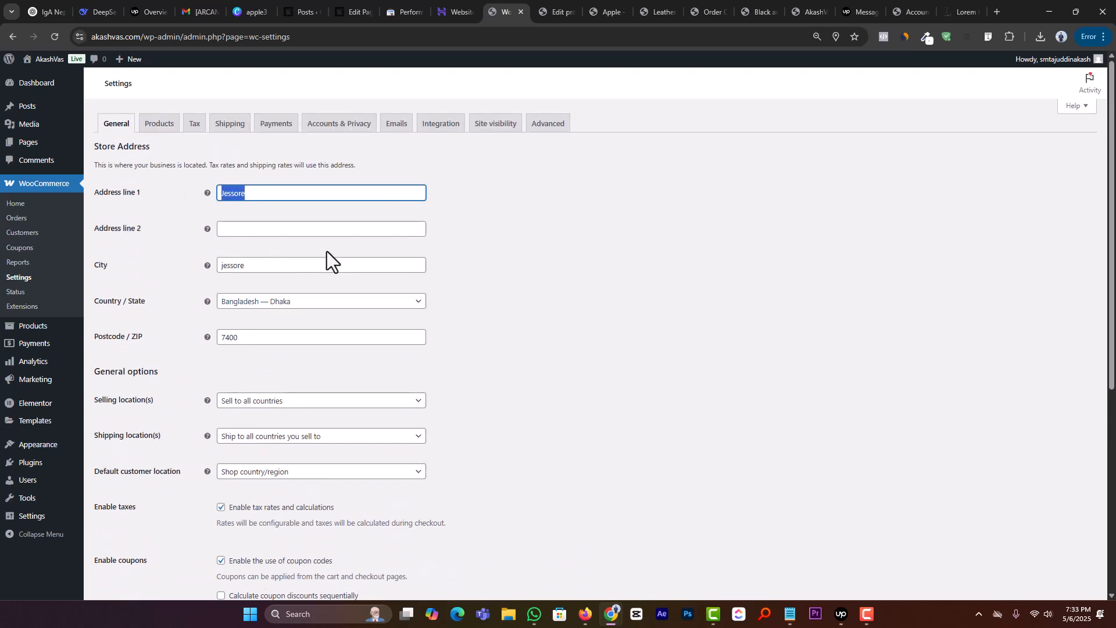
scroll(543, 346, down, 2)
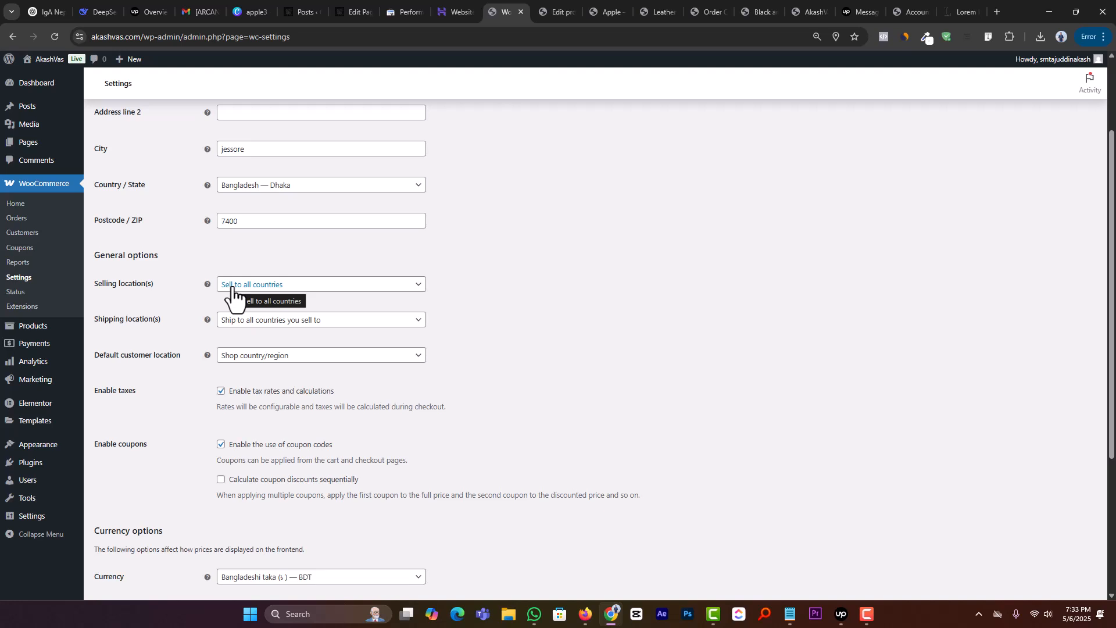
Step: Set the selling locations to all countries except Israel
click(232, 291)
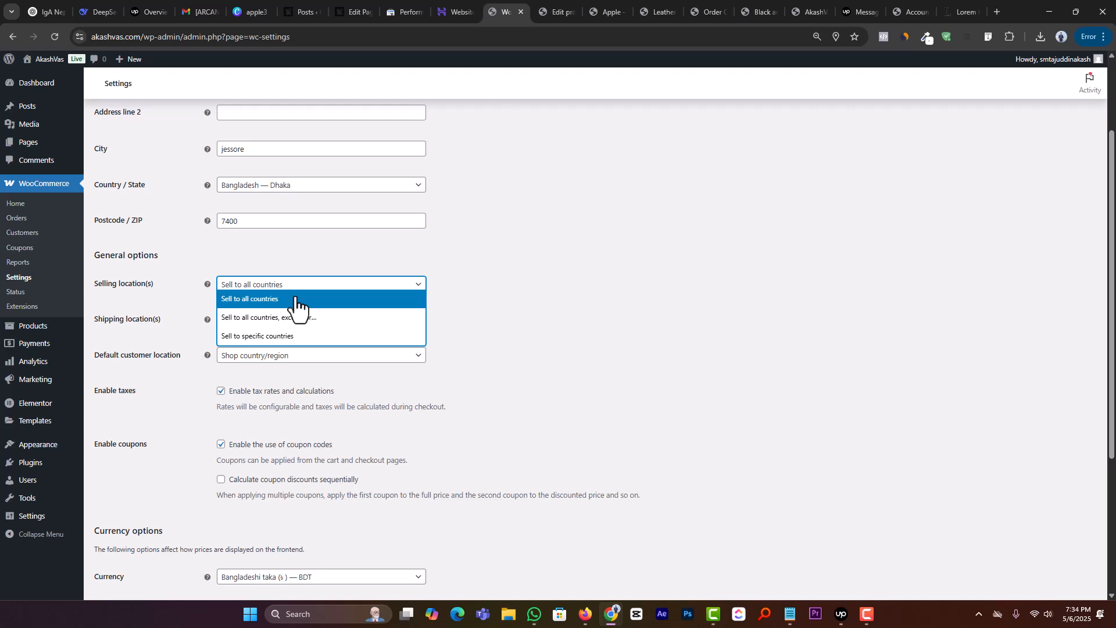
click(259, 318)
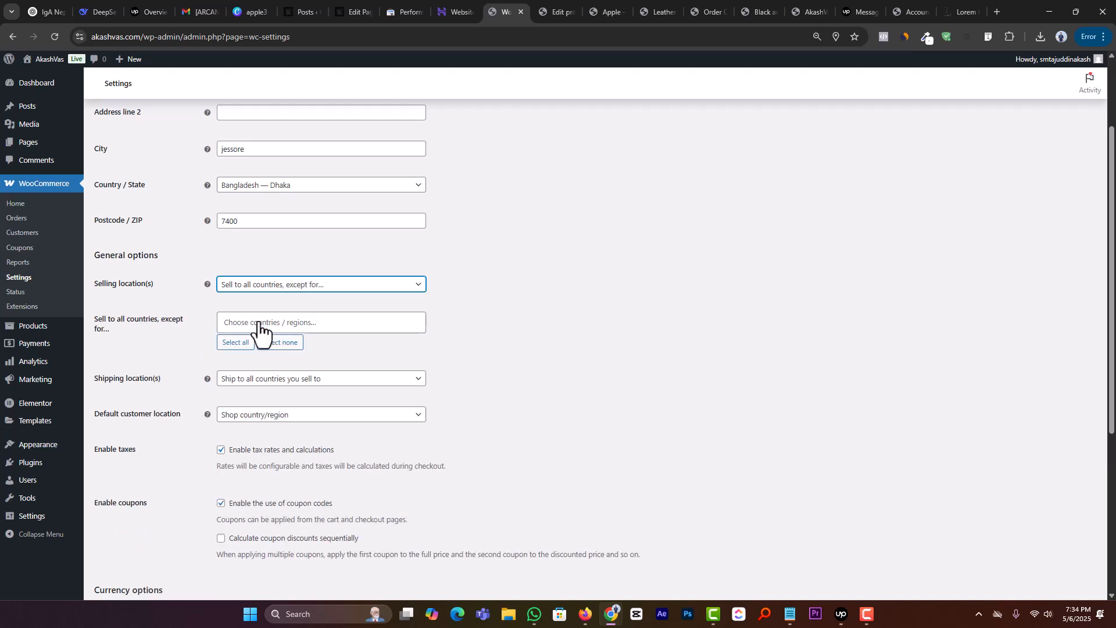
click(274, 321)
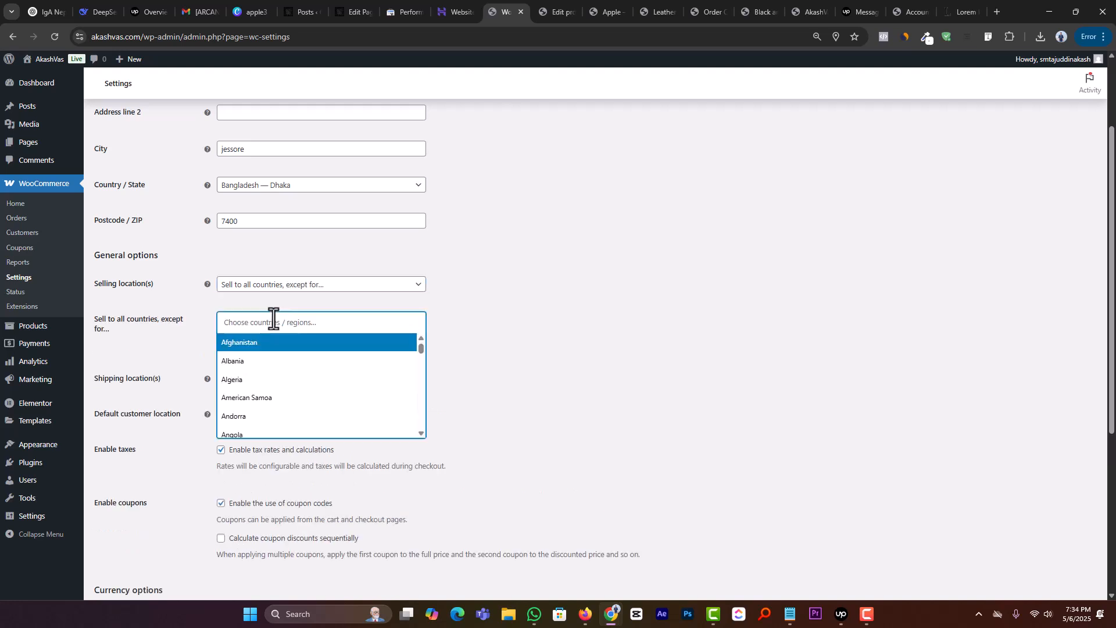
text(isr)
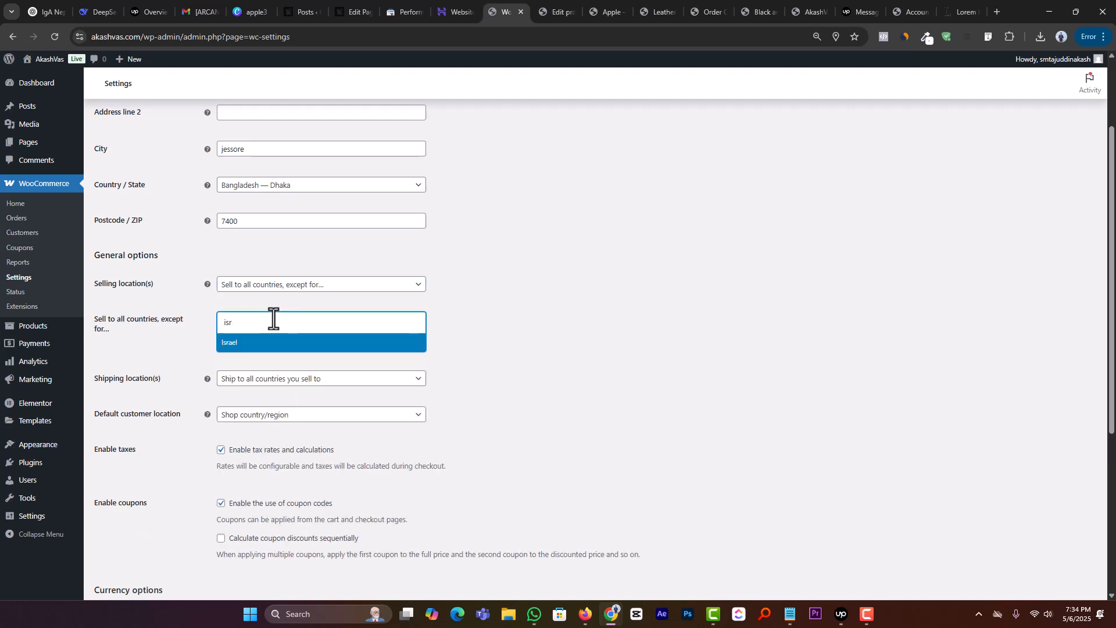
click(232, 344)
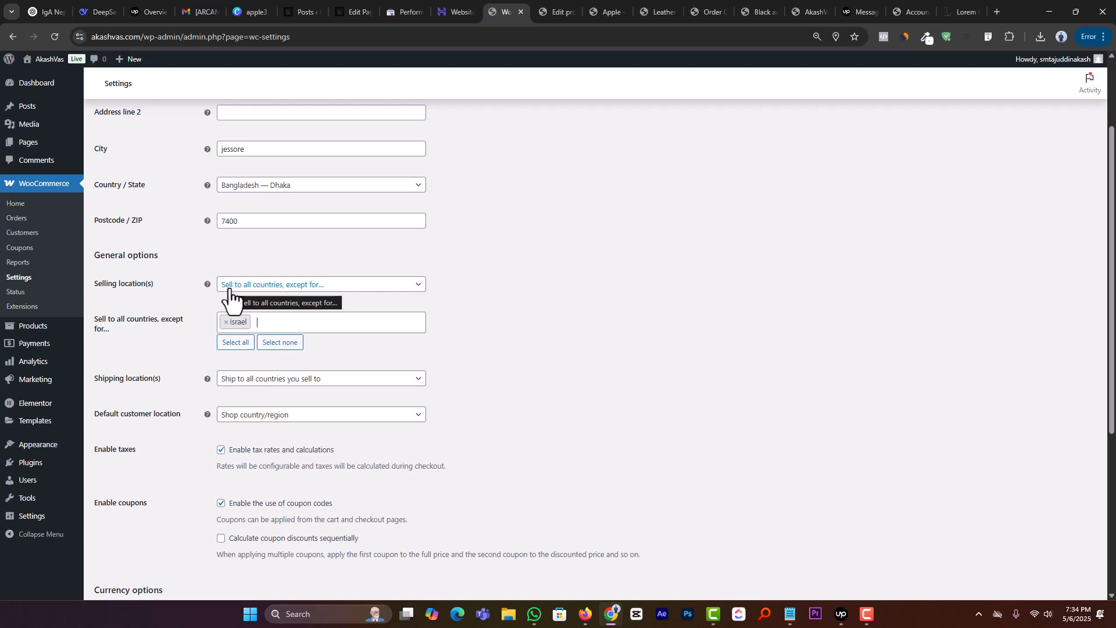
Step: Add United States (US) to the countries excluded from selling
click(301, 317)
text(in)
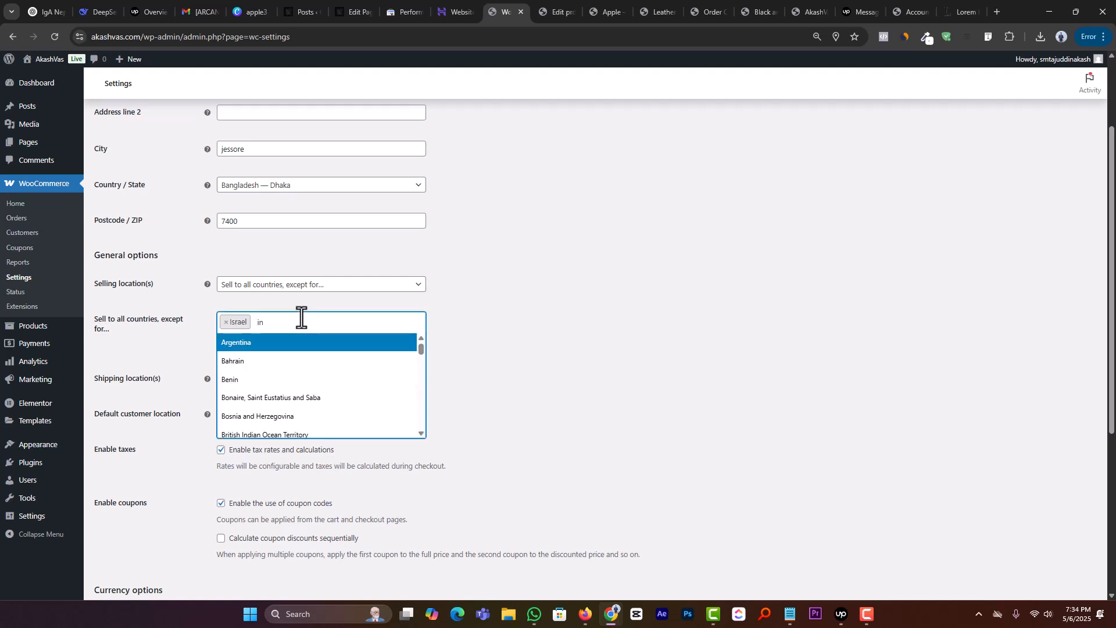
key(BackSpace)
key(BackSpace)
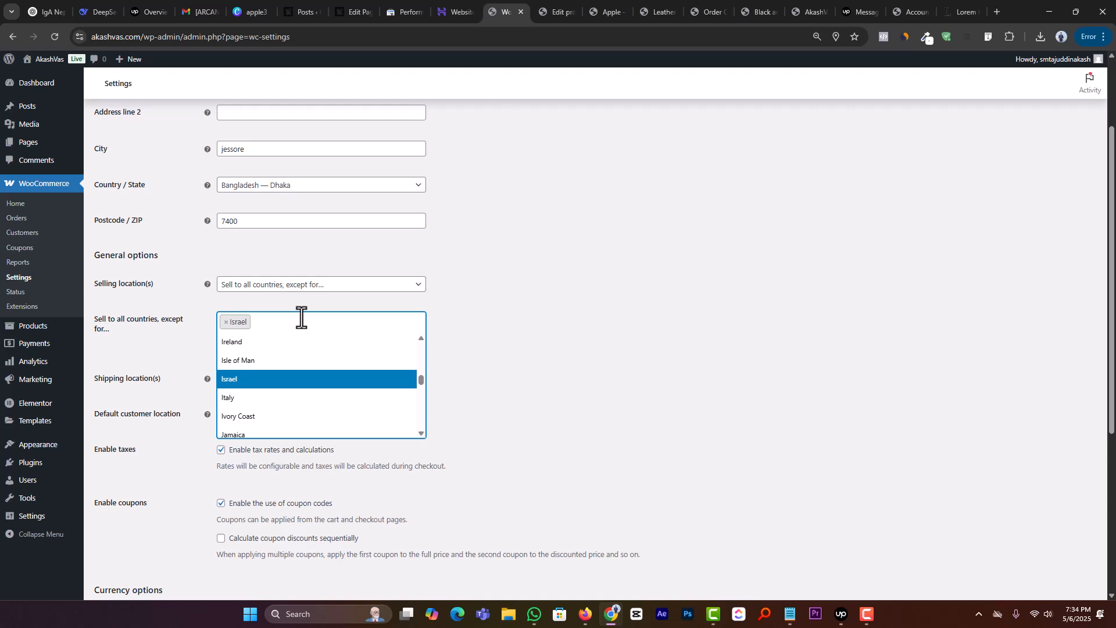
text(unite)
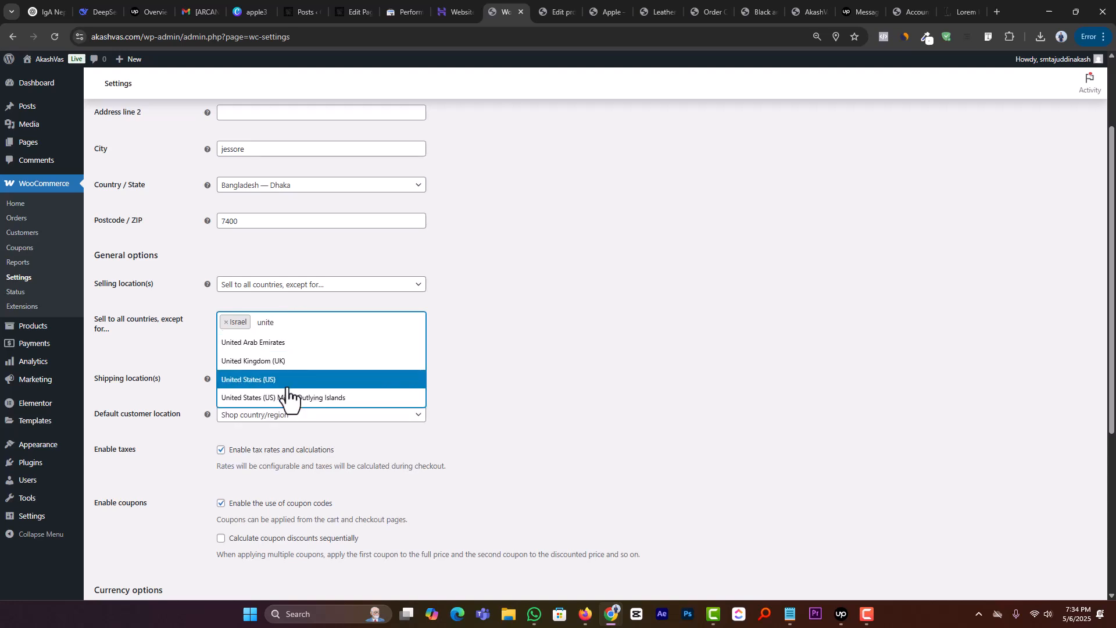
click(273, 379)
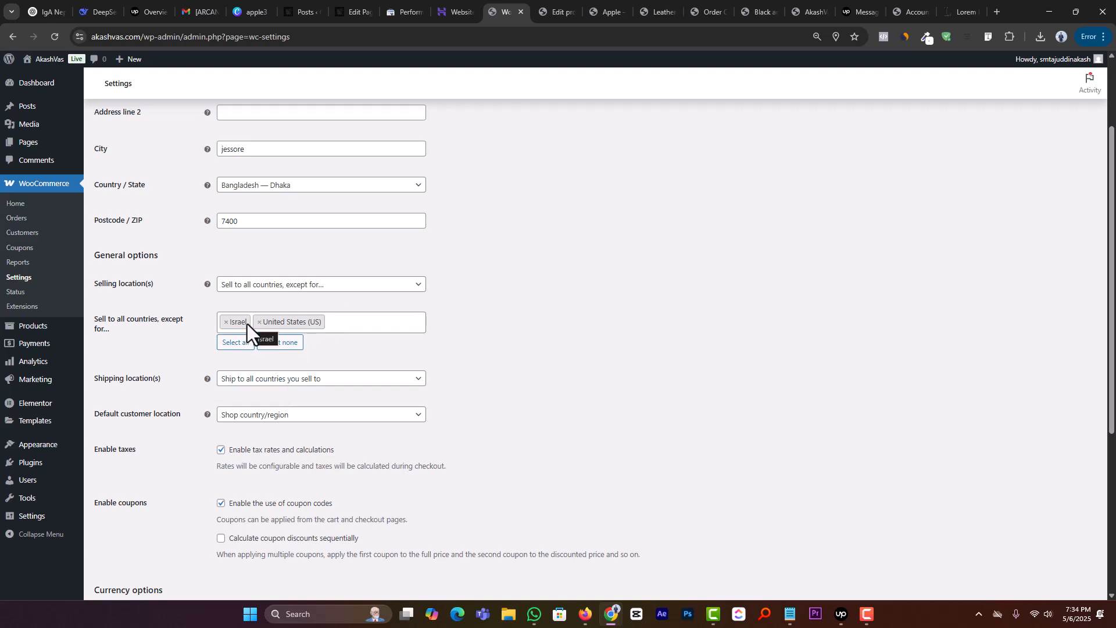
Step: Restrict the selling locations to specific countries and choose Bangladesh
click(251, 289)
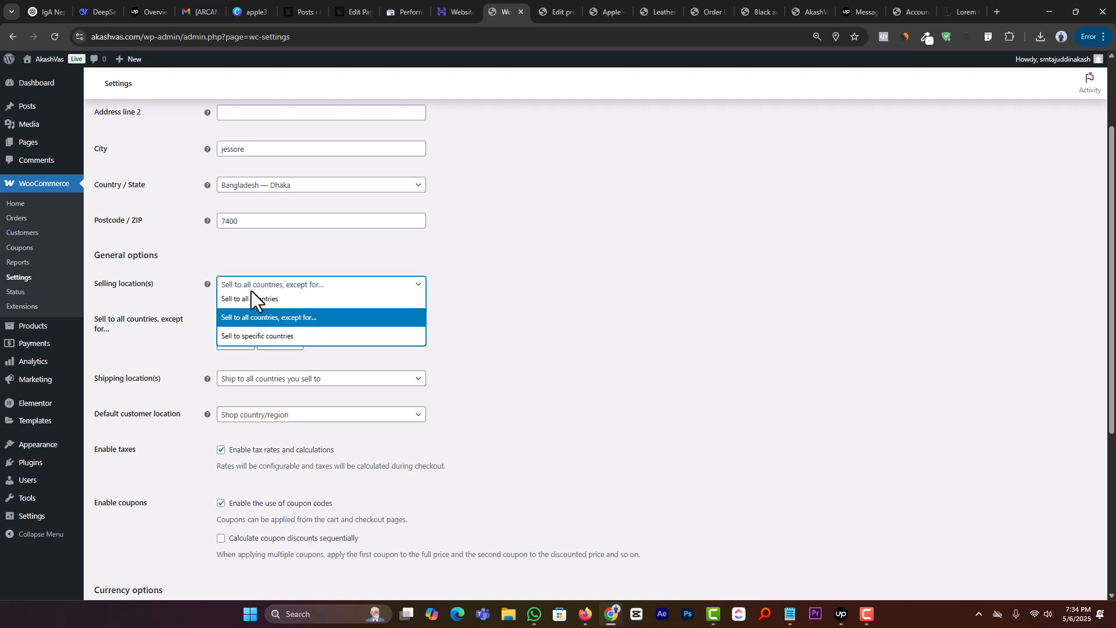
click(227, 338)
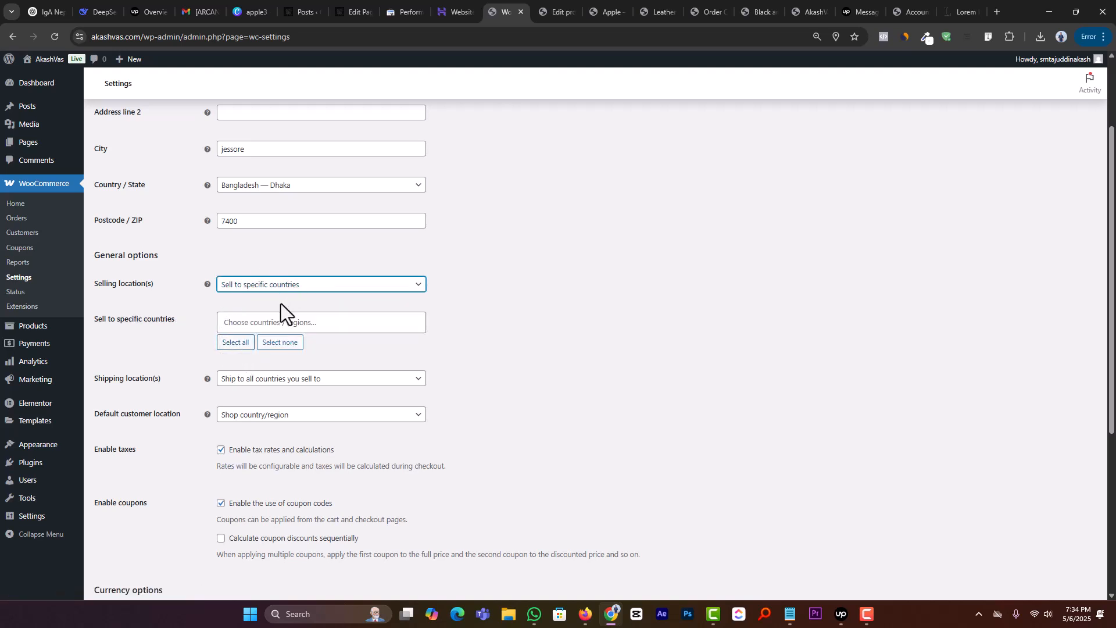
click(275, 323)
text(bang)
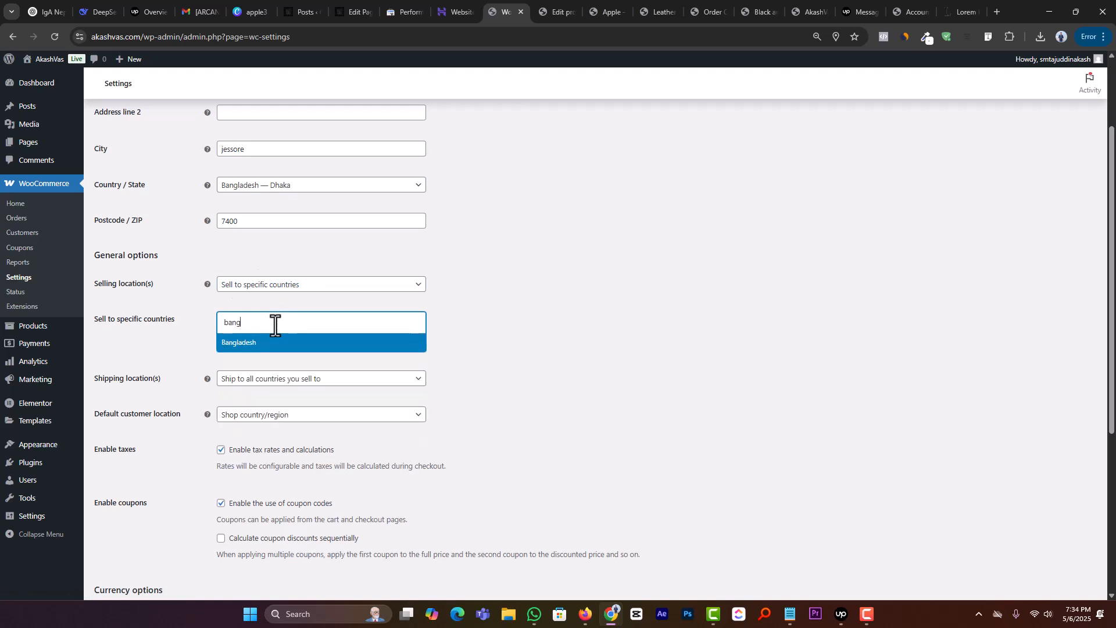
click(267, 344)
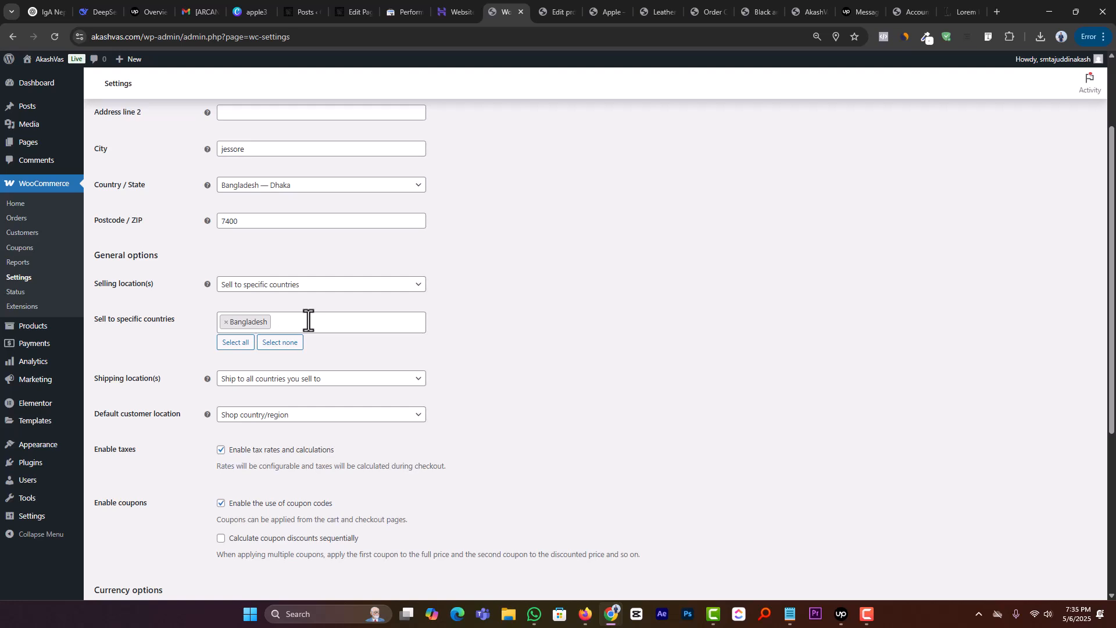
Step: Look through the shipping location and default customer location options, choosing Shop country/region for the customer location
click(332, 380)
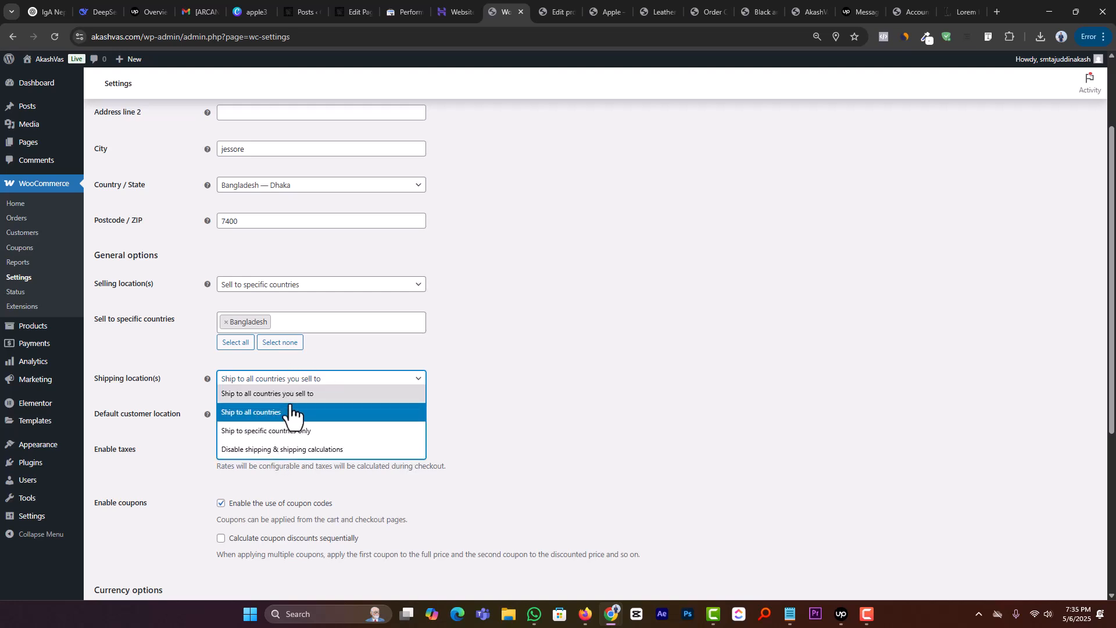
click(508, 343)
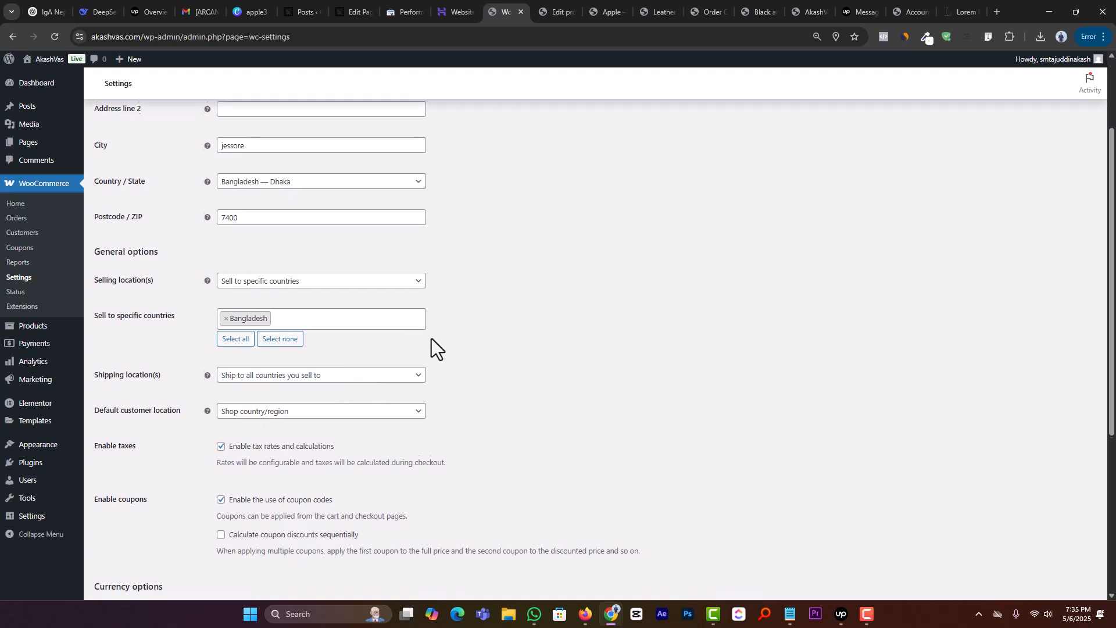
scroll(431, 349, down, 2)
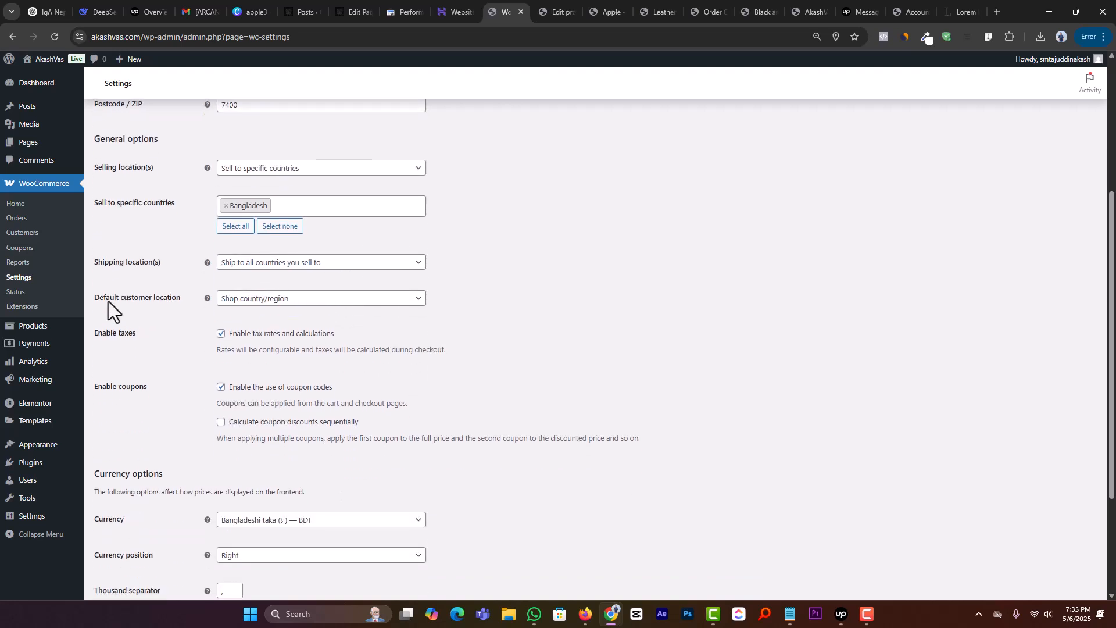
click(224, 301)
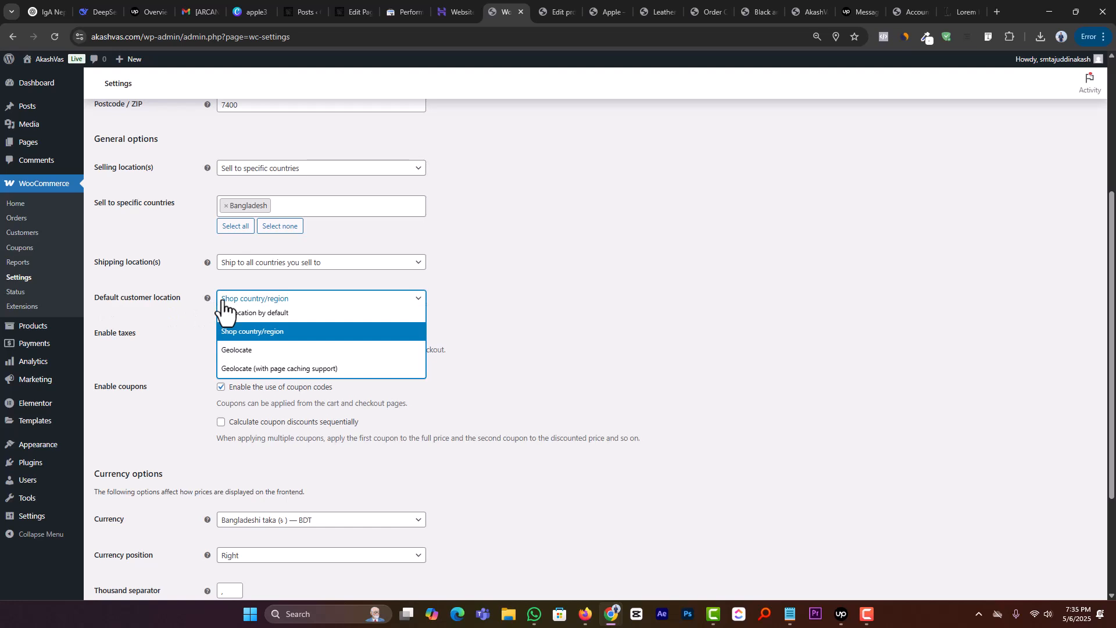
click(245, 333)
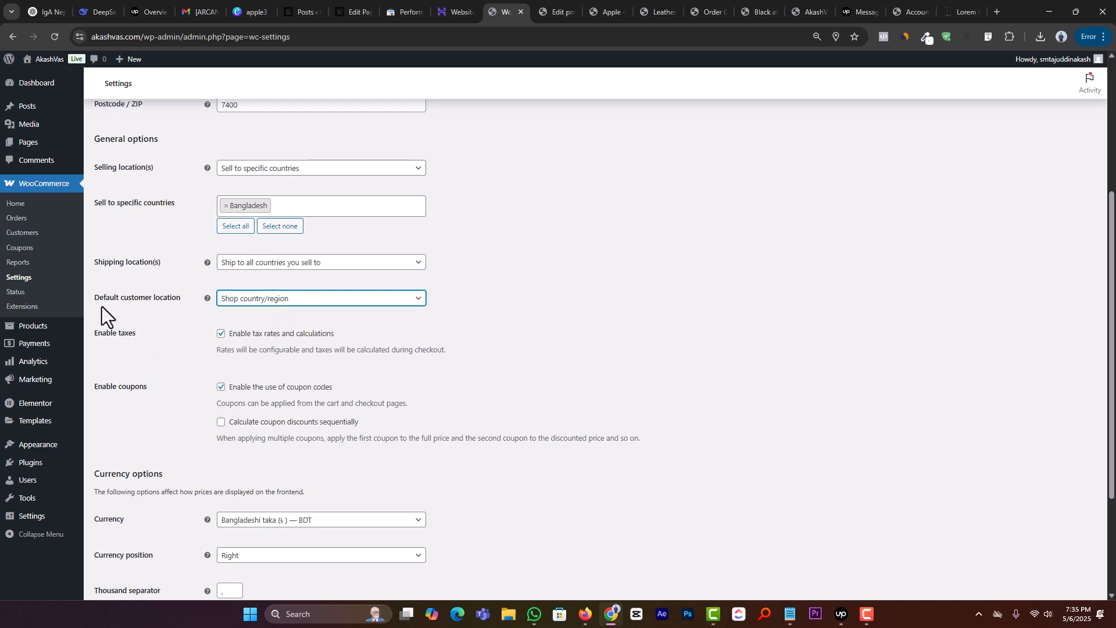
Step: Add one Apple to the cart from its product page and proceed from the cart to checkout
click(551, 5)
click(593, 5)
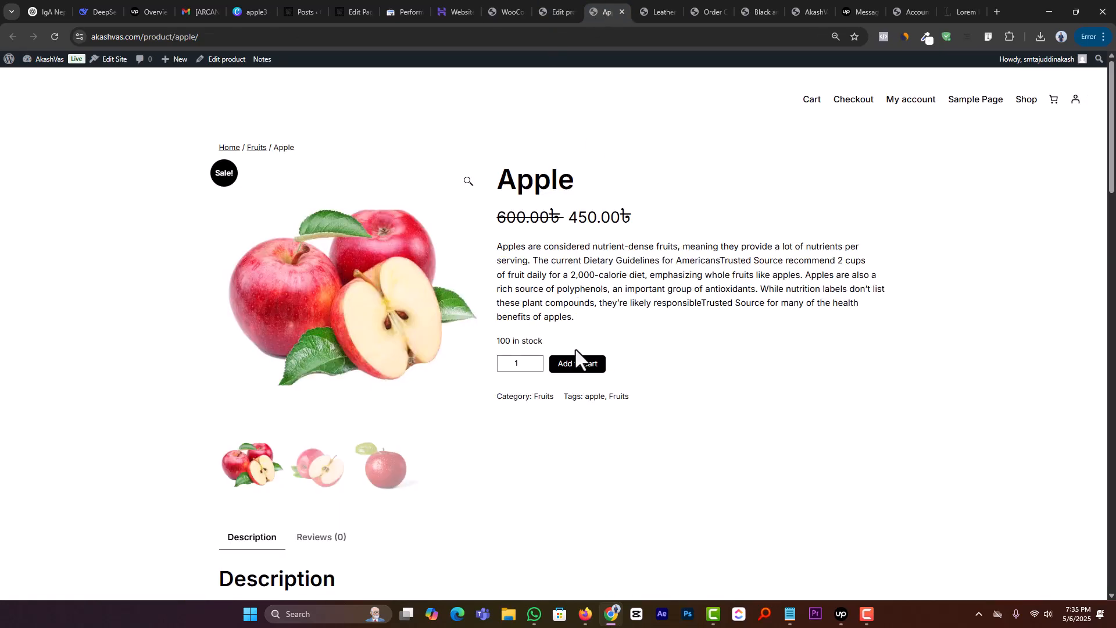
click(575, 372)
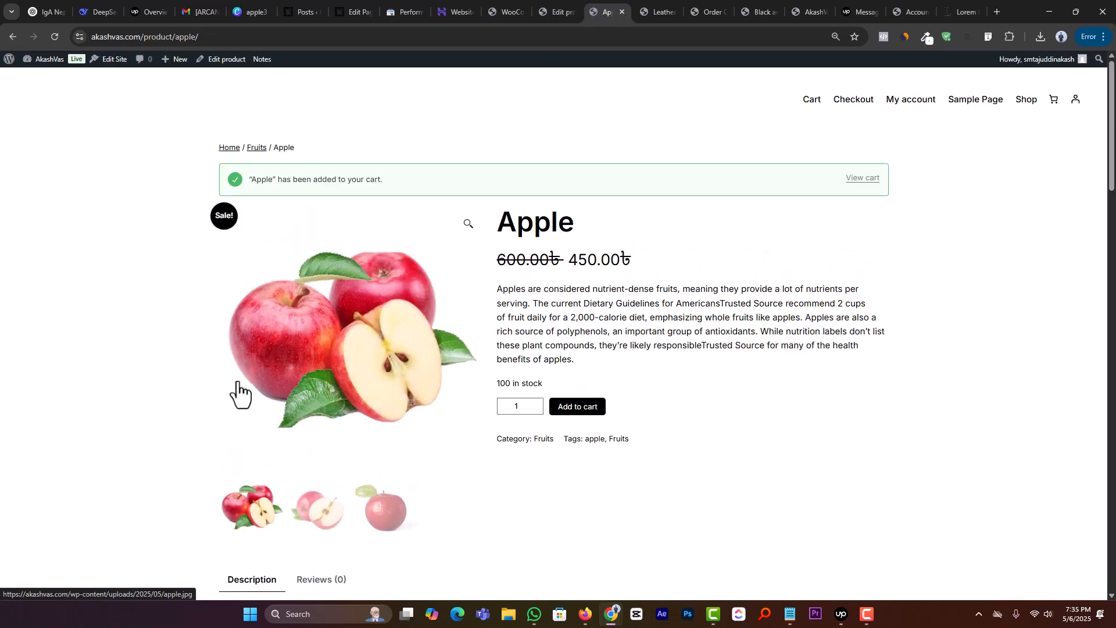
click(864, 183)
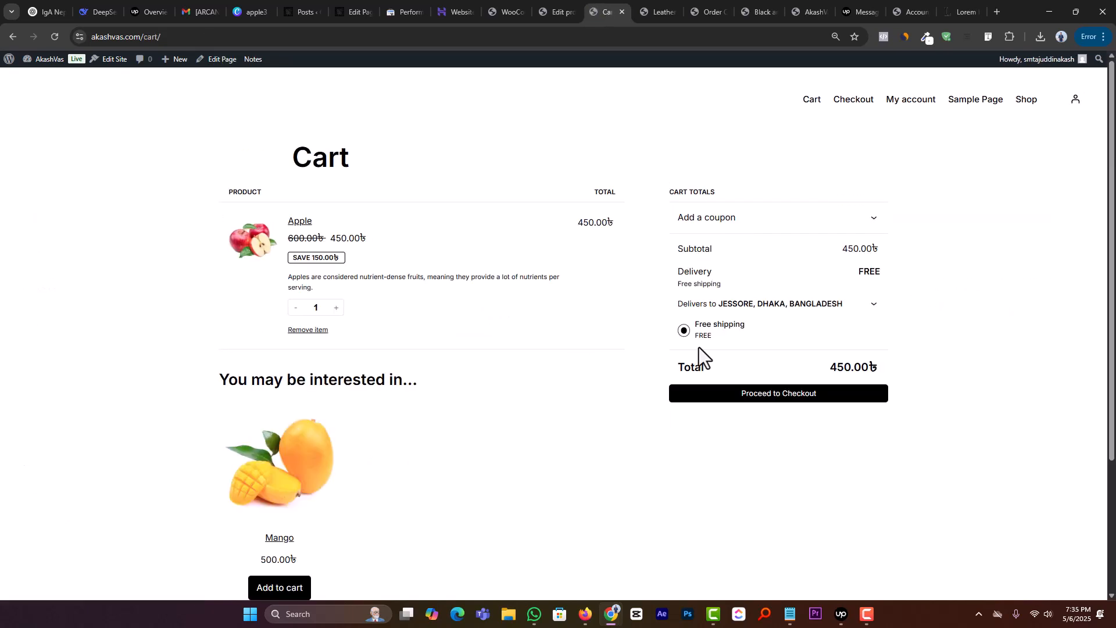
scroll(749, 381, down, 1)
click(784, 343)
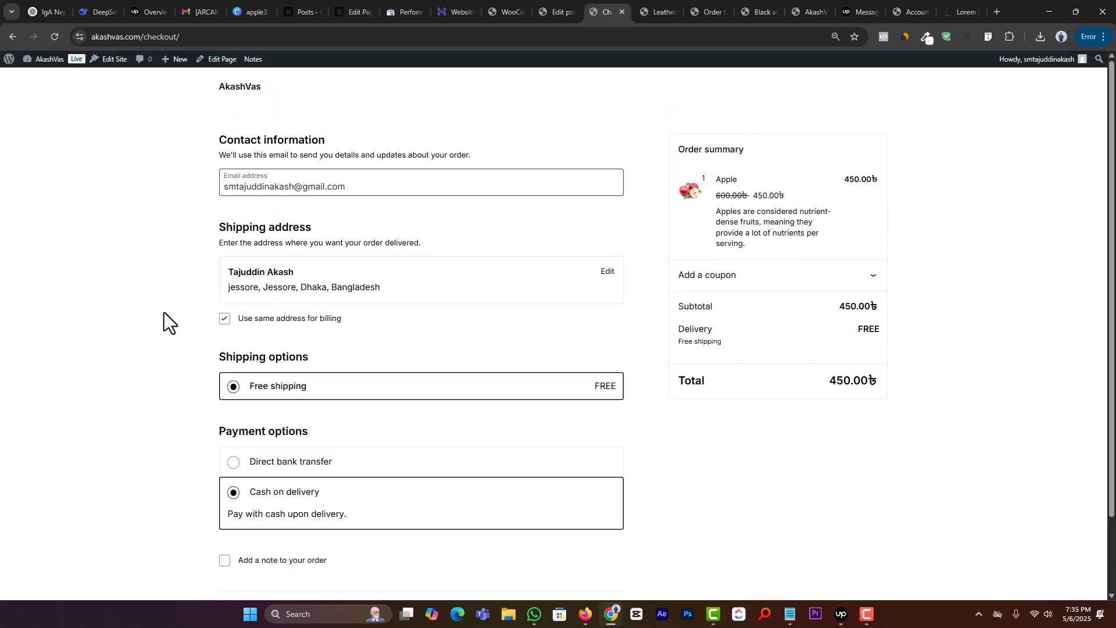
Step: Open the checkout shipping address for editing and check its country/region field
click(608, 272)
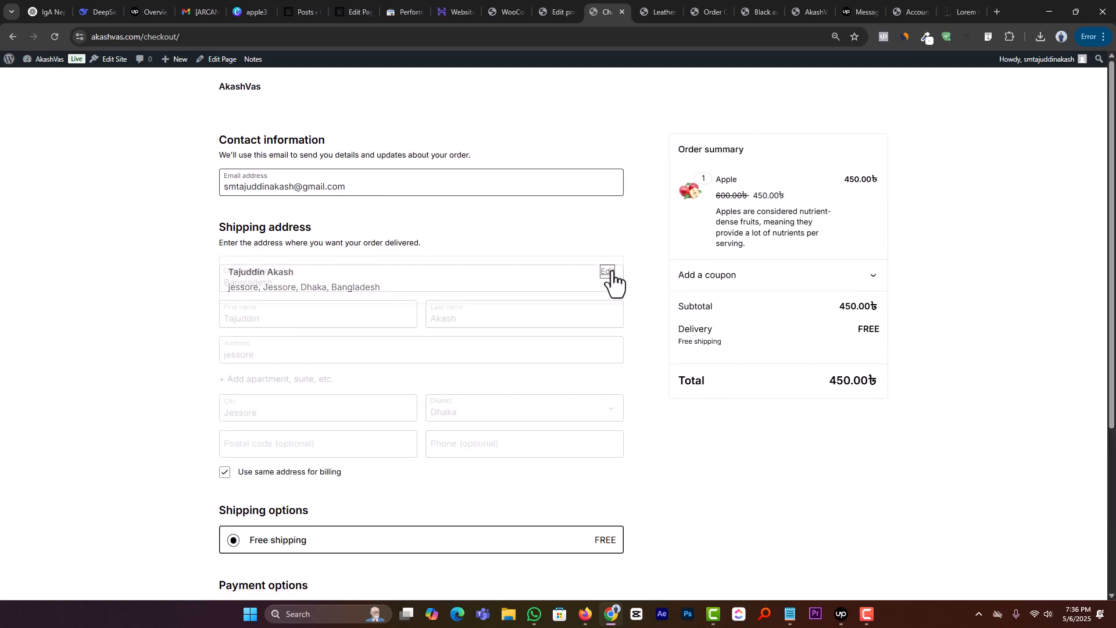
click(256, 283)
click(256, 284)
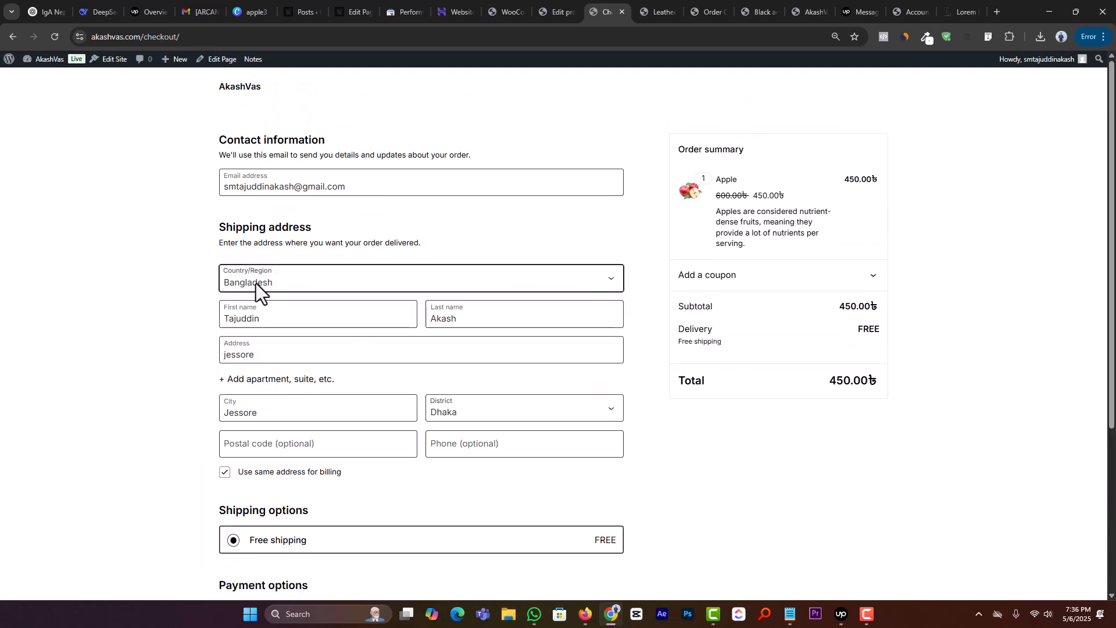
Step: Return to the WooCommerce general settings, try Geolocate as the default customer location, and set it back to Shop country/region
click(559, 10)
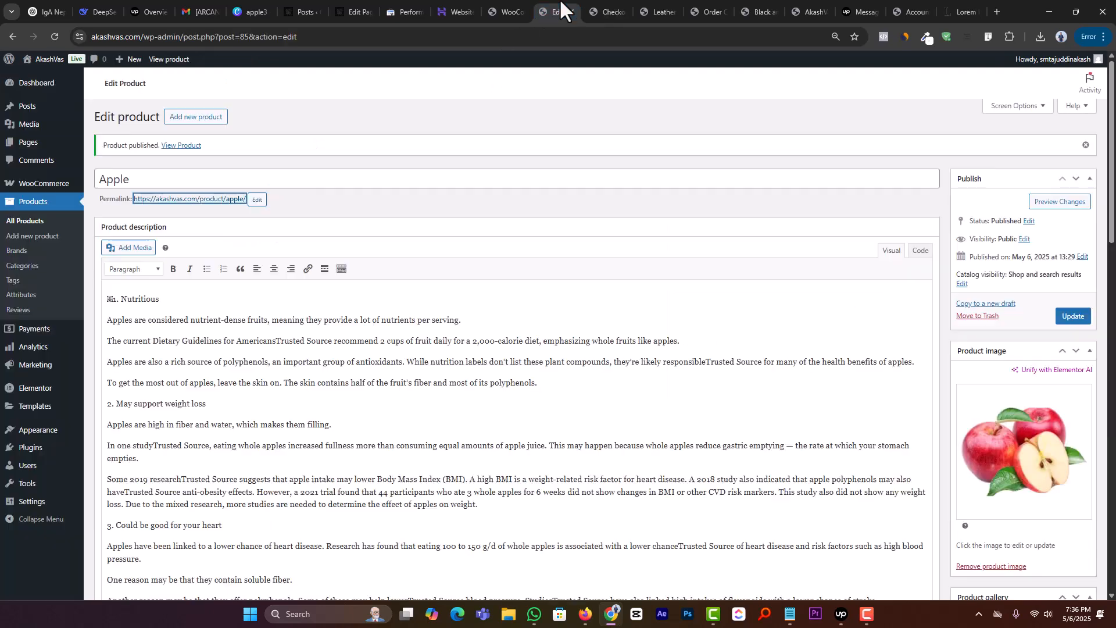
click(496, 14)
click(282, 301)
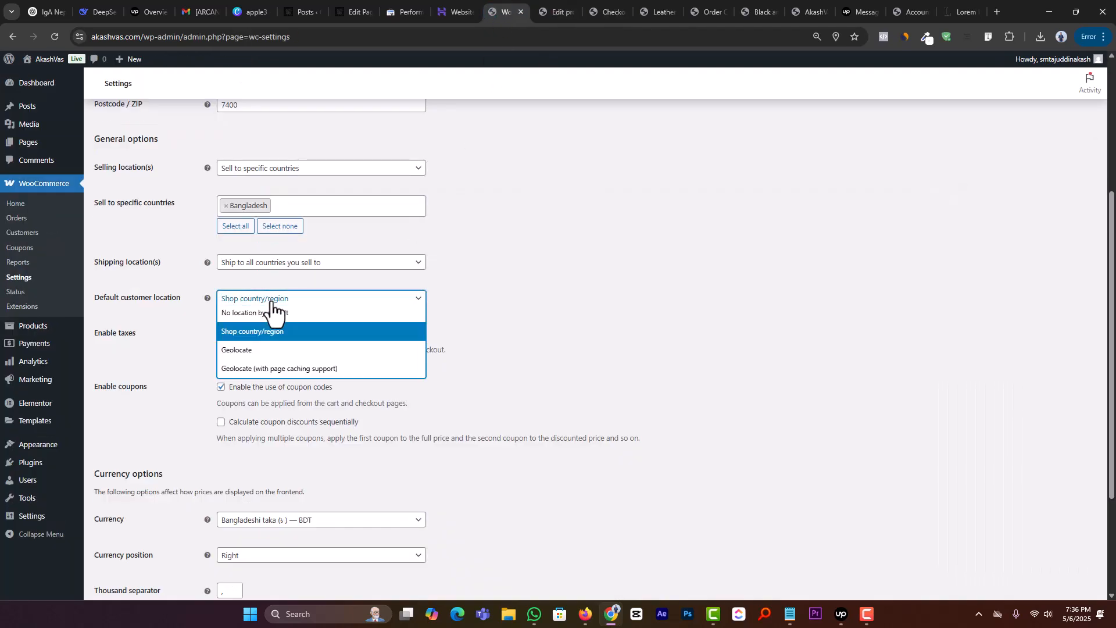
click(246, 350)
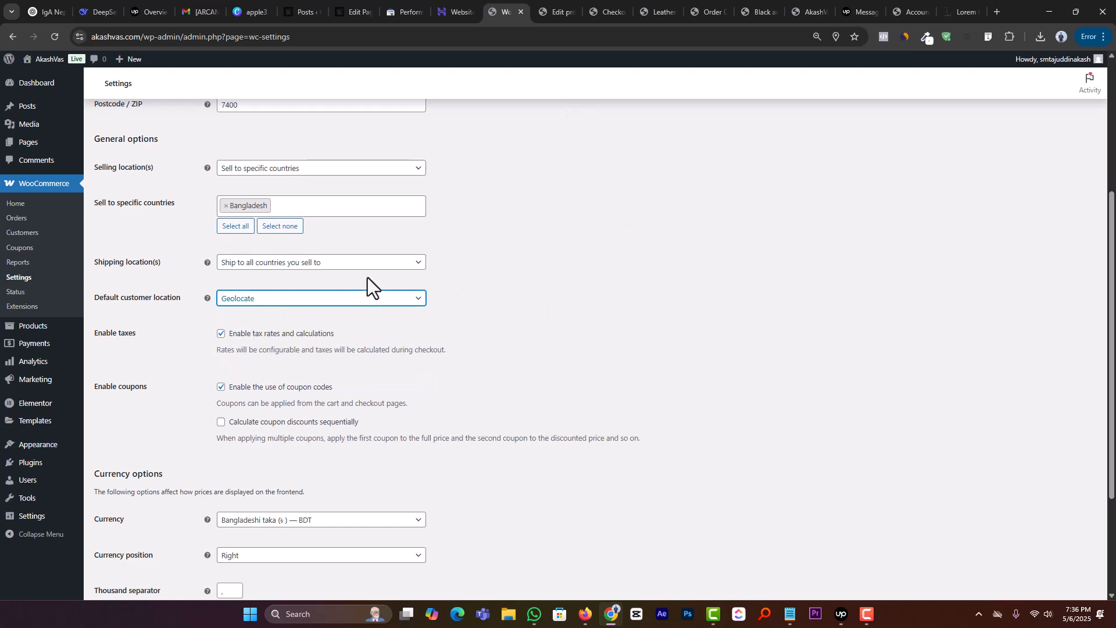
click(264, 300)
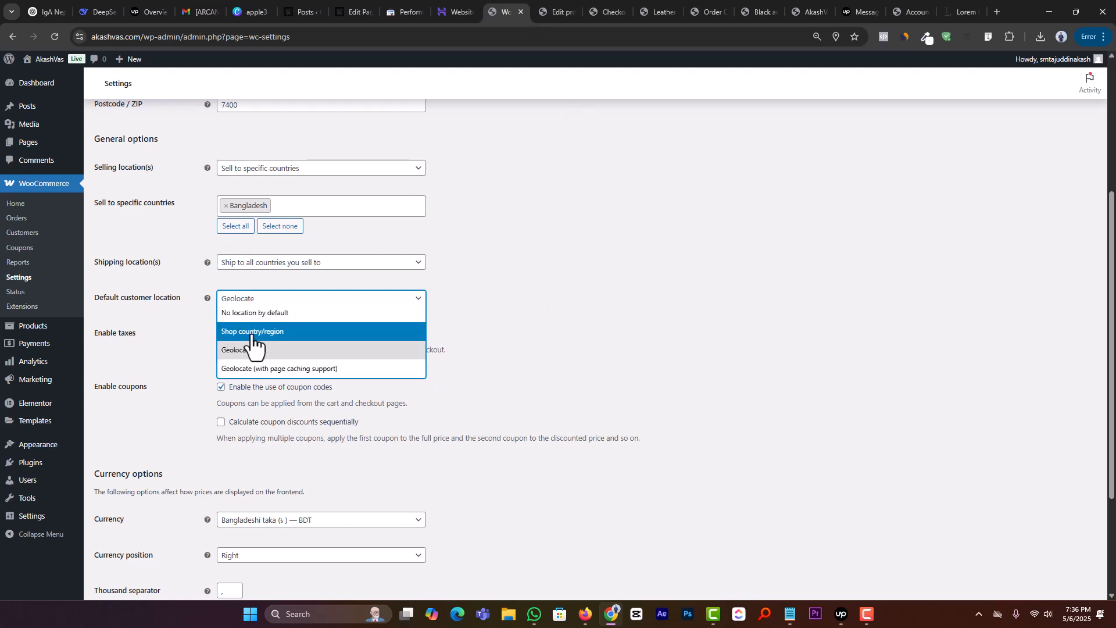
click(252, 332)
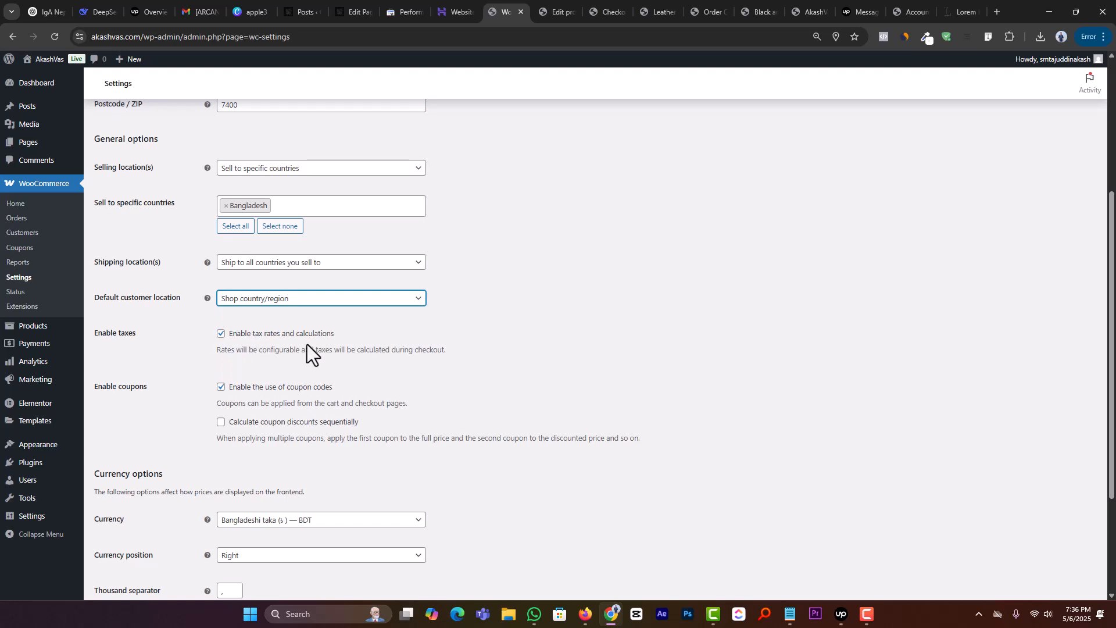
Step: Select Bangladeshi taka (BDT) as the store currency in the currency options
scroll(512, 308, down, 3)
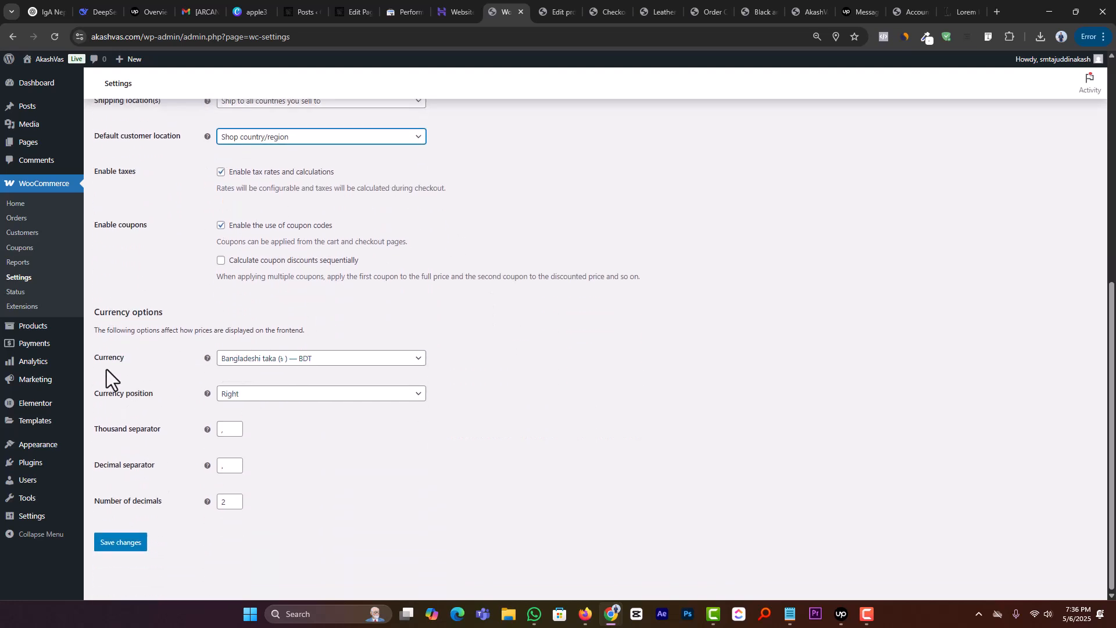
click(275, 355)
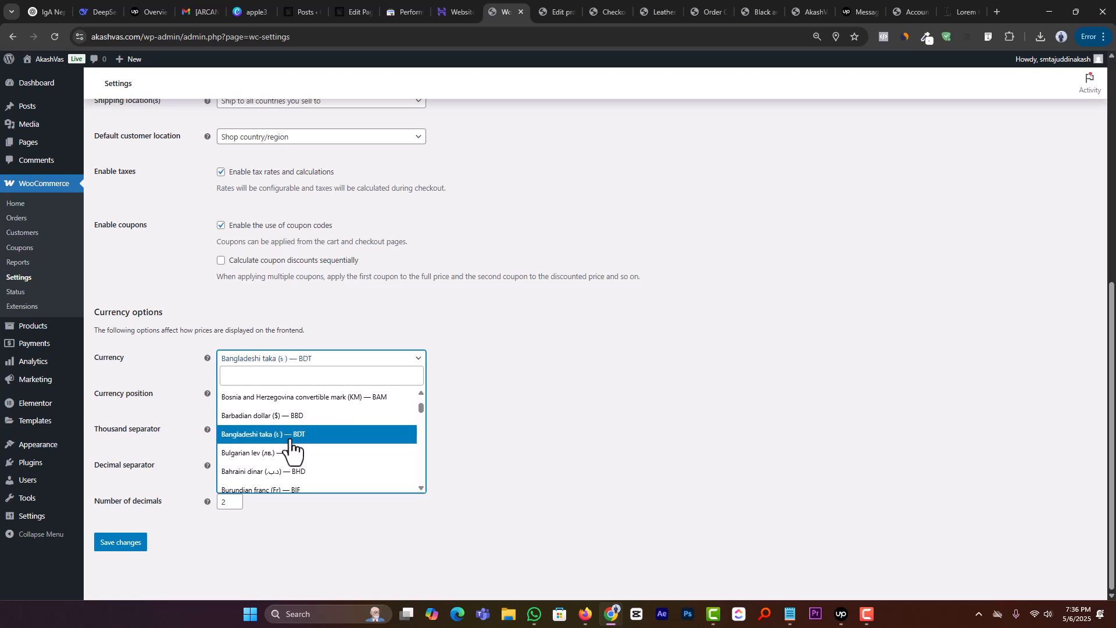
click(326, 441)
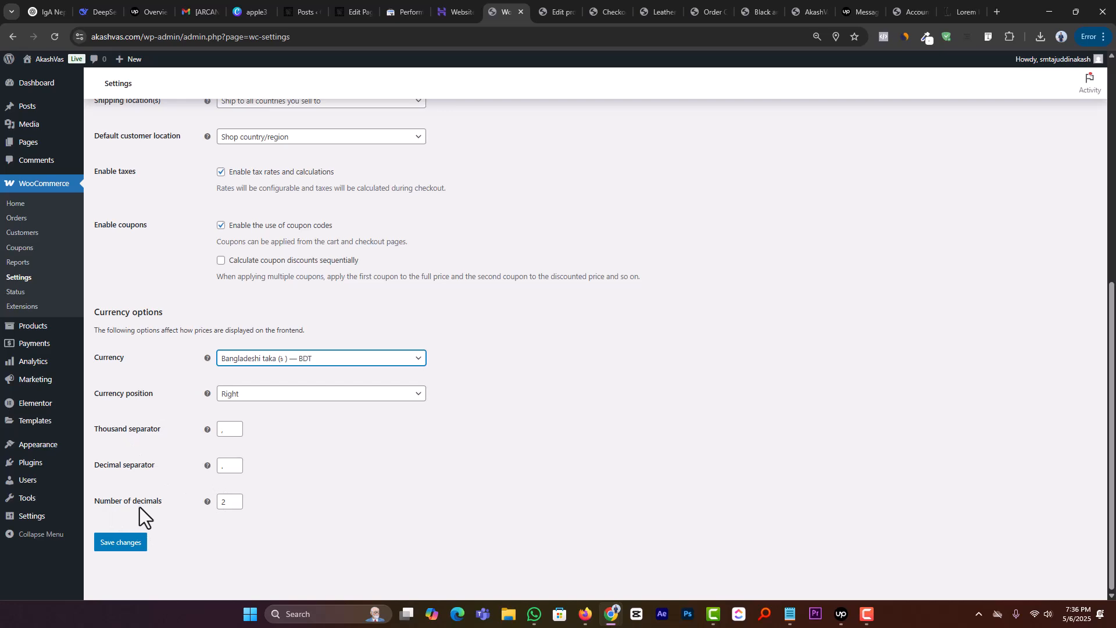
Step: Switch to the checkout page and check how decimals are shown in the order total
click(558, 12)
click(606, 12)
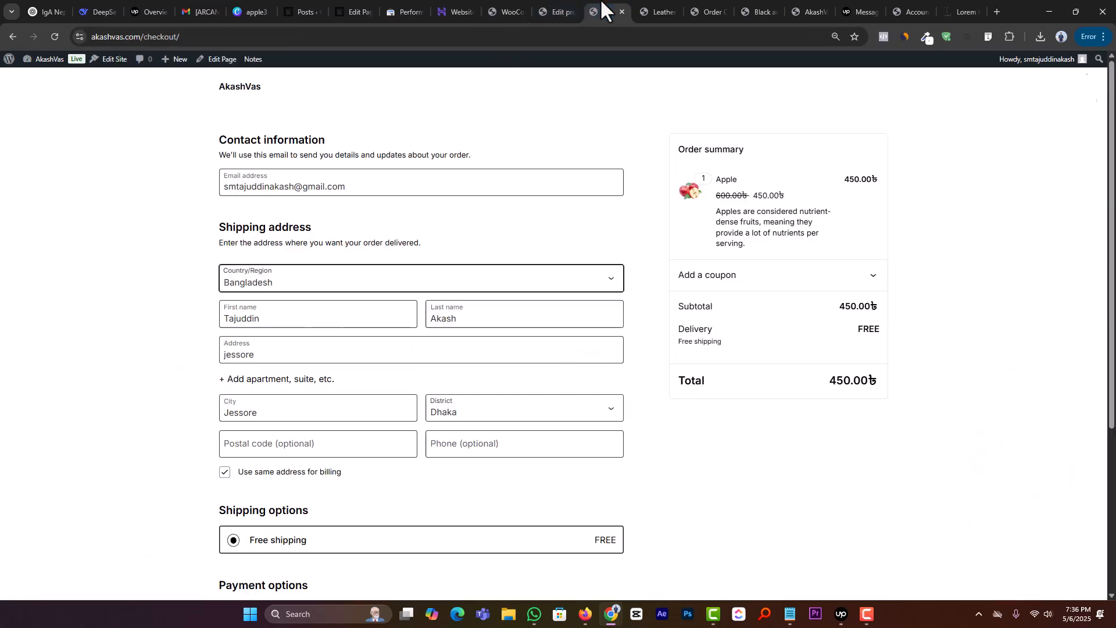
scroll(489, 343, down, 4)
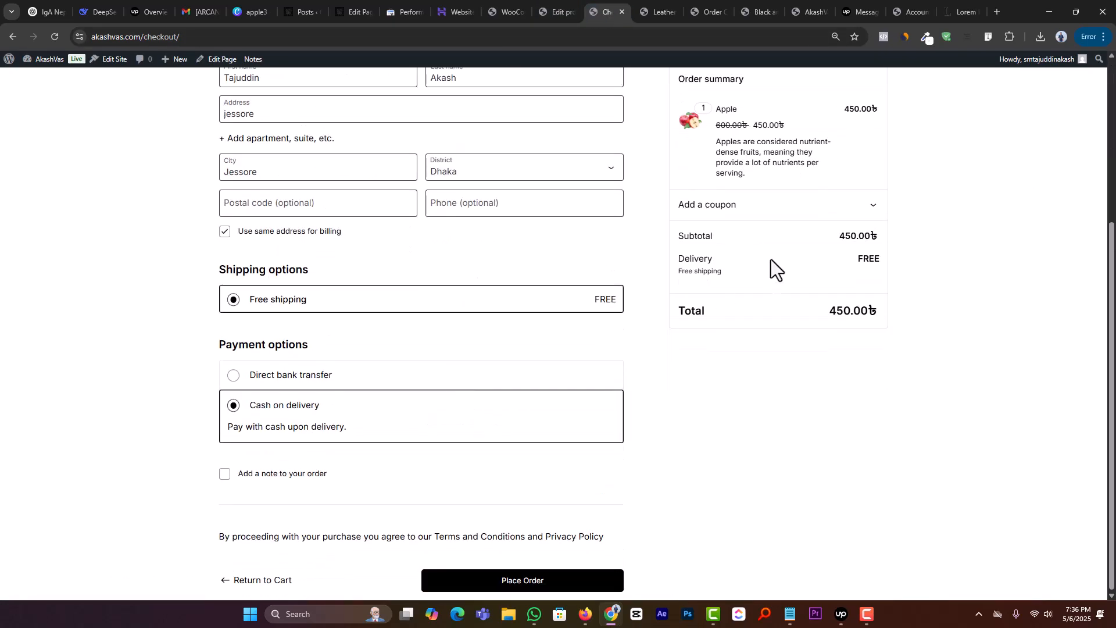
double_click(859, 311)
Step: Return to the WooCommerce general settings, clear the number of decimals for prices, and save the changes
click(549, 5)
click(505, 11)
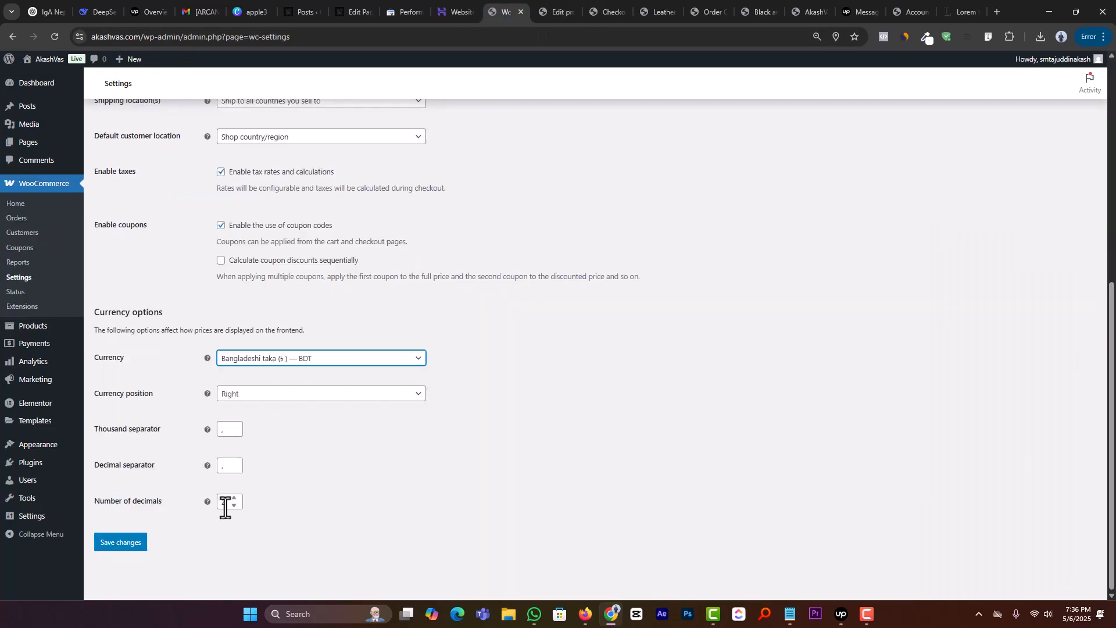
double_click(225, 506)
key(BackSpace)
click(127, 545)
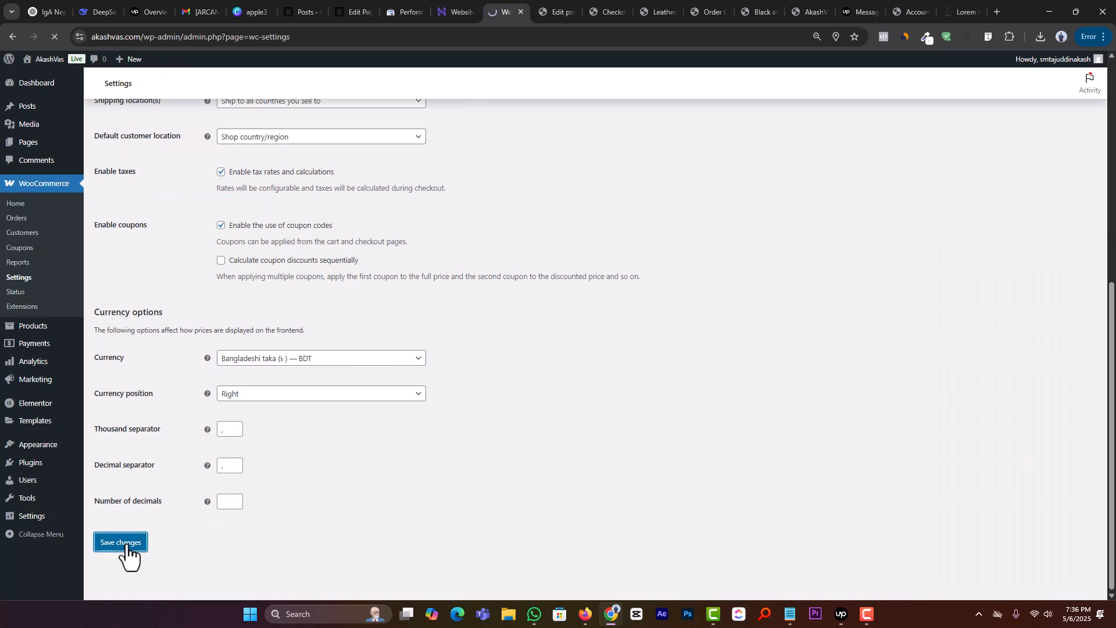
Step: Reload the checkout page and check the price format of the order total
click(612, 4)
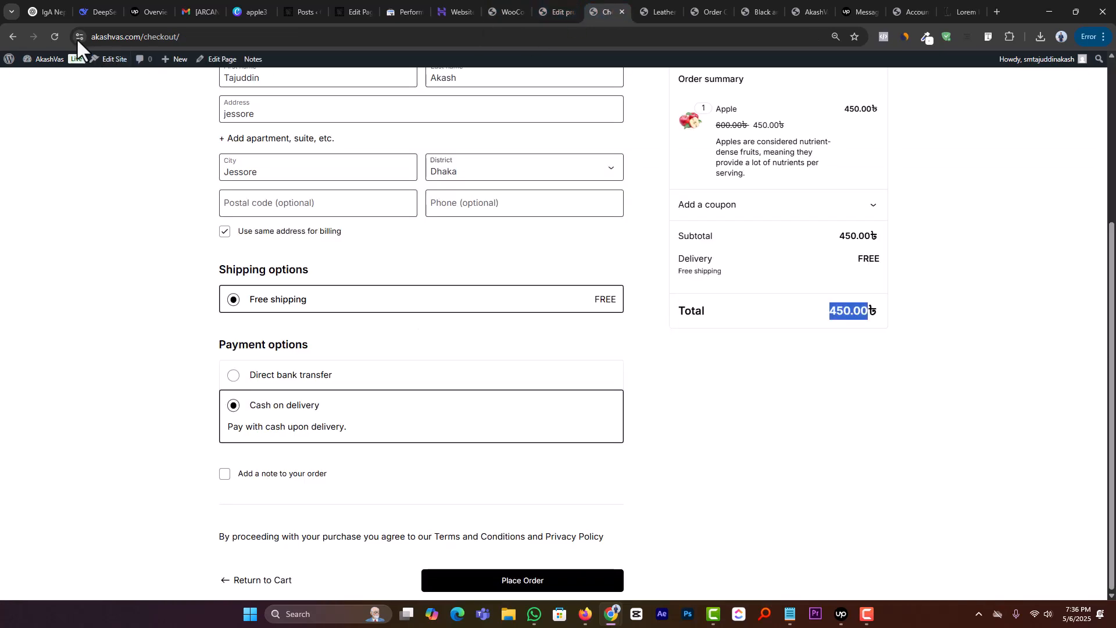
click(55, 36)
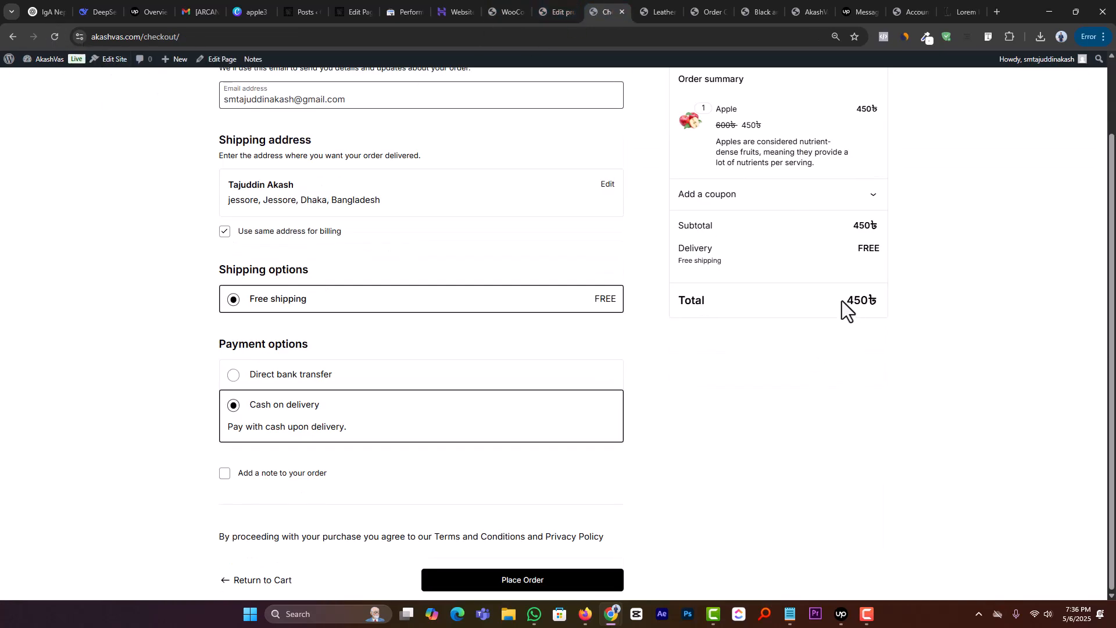
double_click(854, 300)
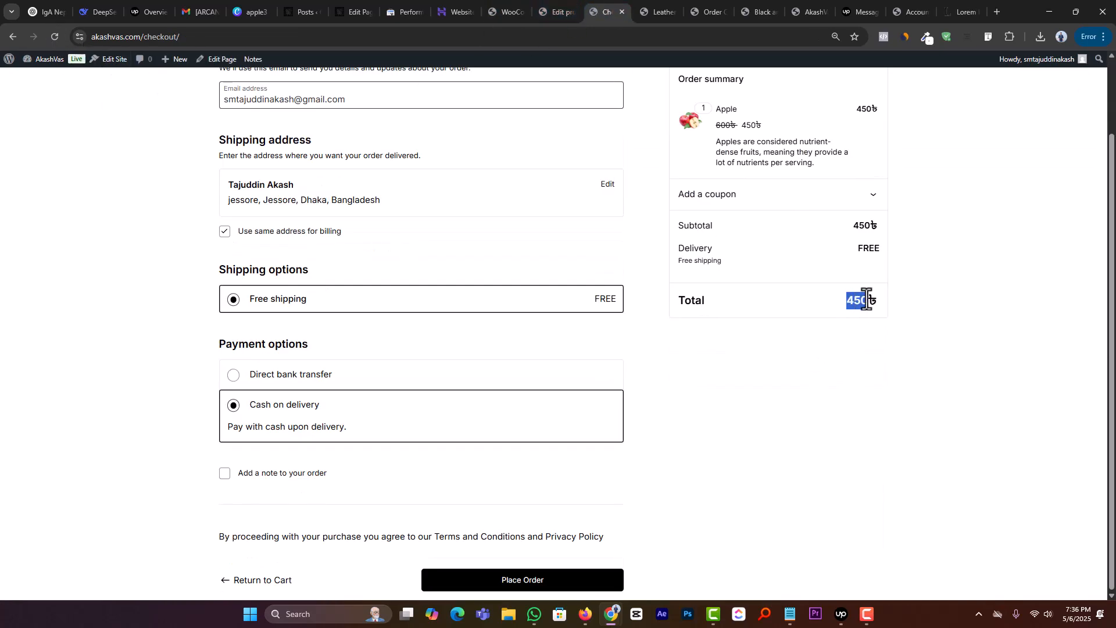
click(868, 614)
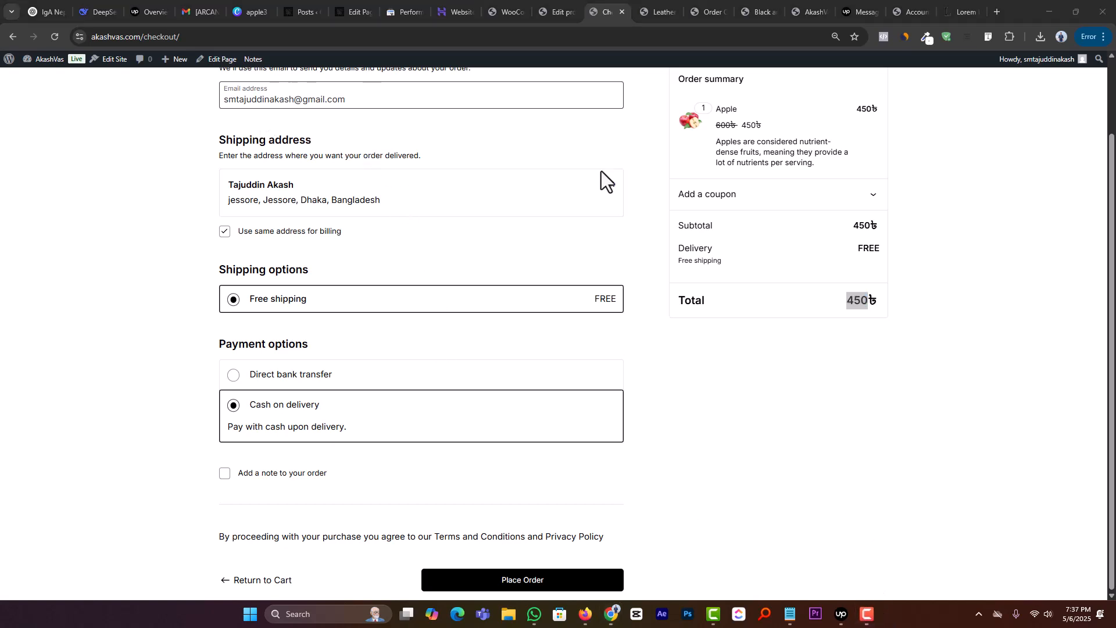
Step: Go back to the WooCommerce settings, review the currency options, and open the Products settings
click(517, 11)
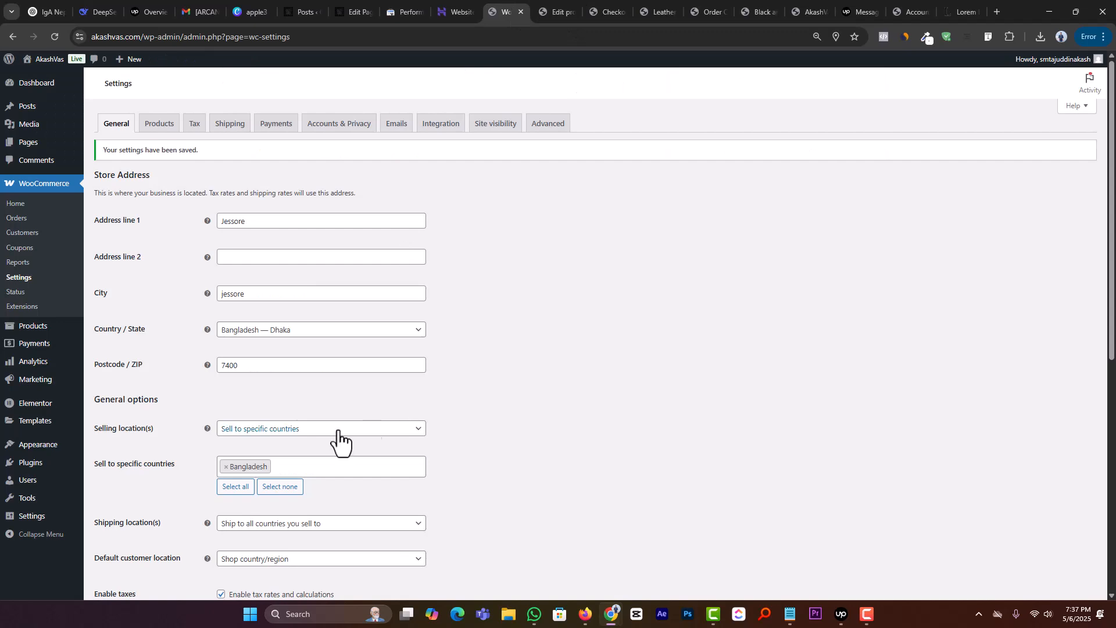
scroll(340, 442, down, 7)
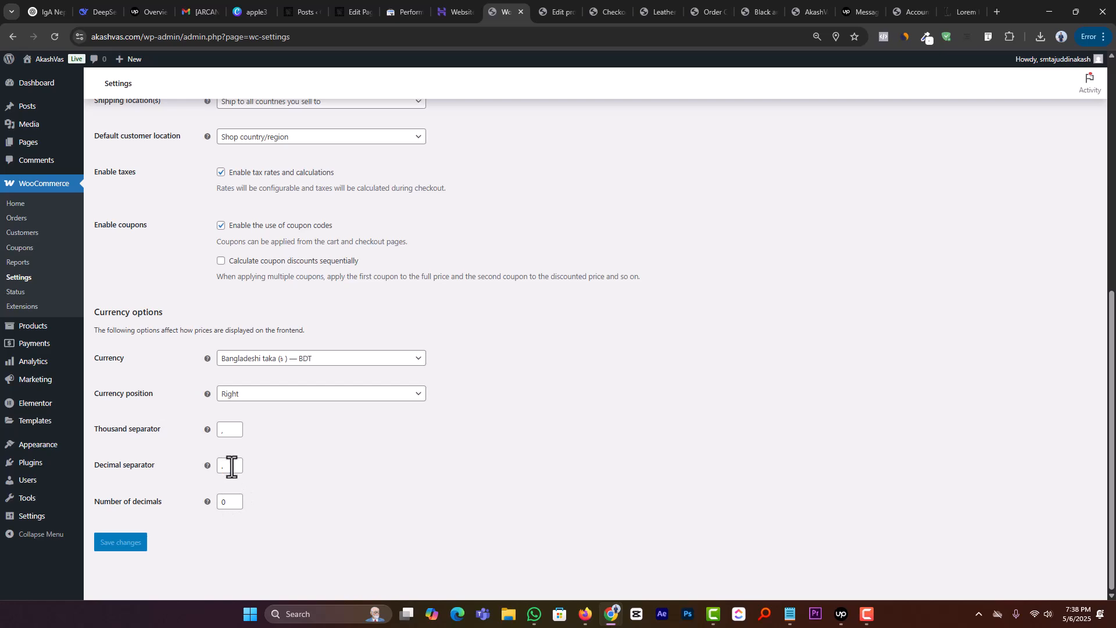
click(548, 9)
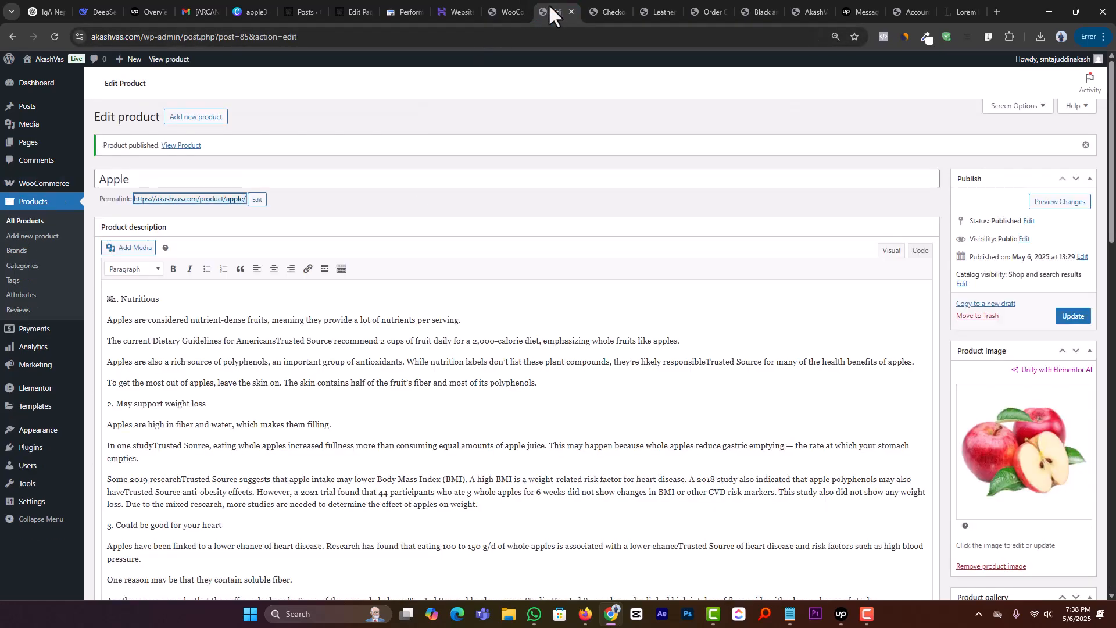
click(488, 10)
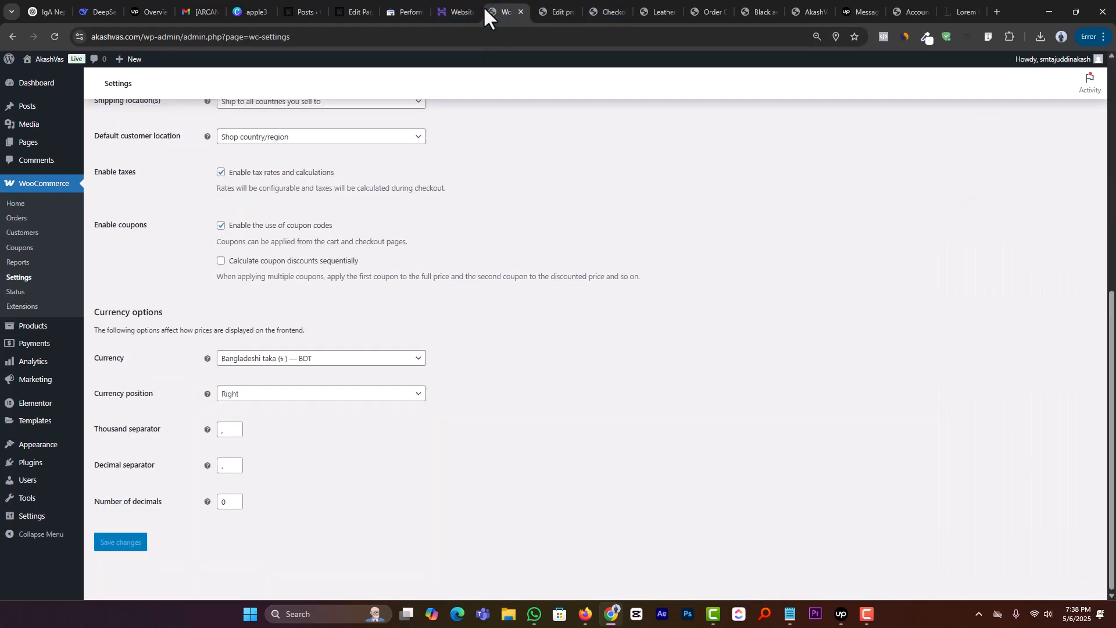
scroll(364, 221, up, 10)
click(168, 125)
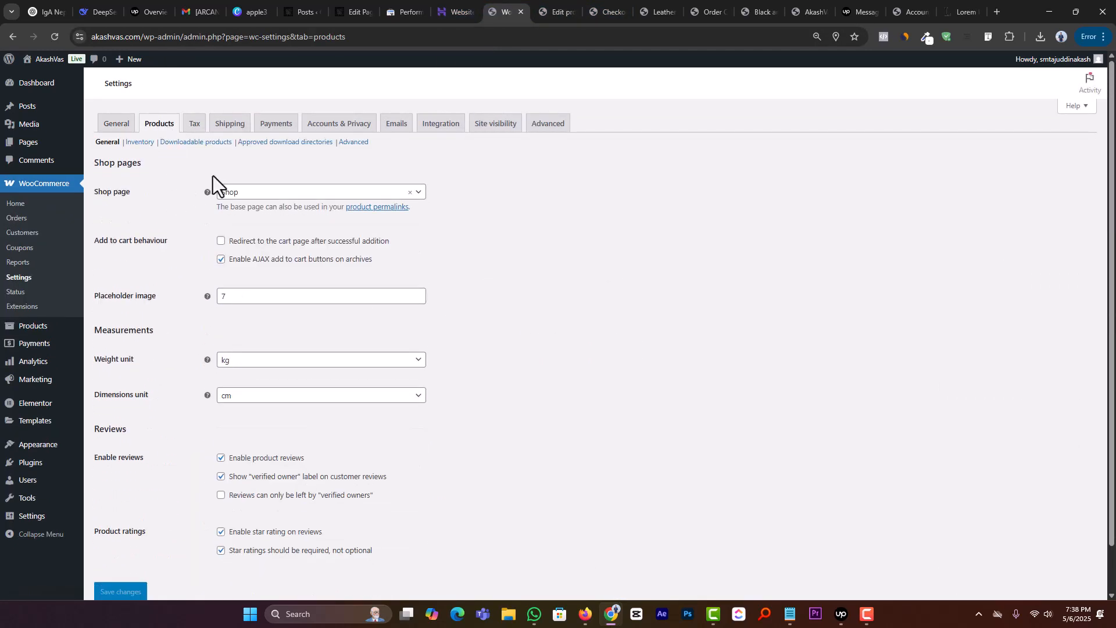
Step: Open the store's Shop page from the order-received page and look through the listed products and their prices
click(608, 11)
scroll(930, 145, up, 2)
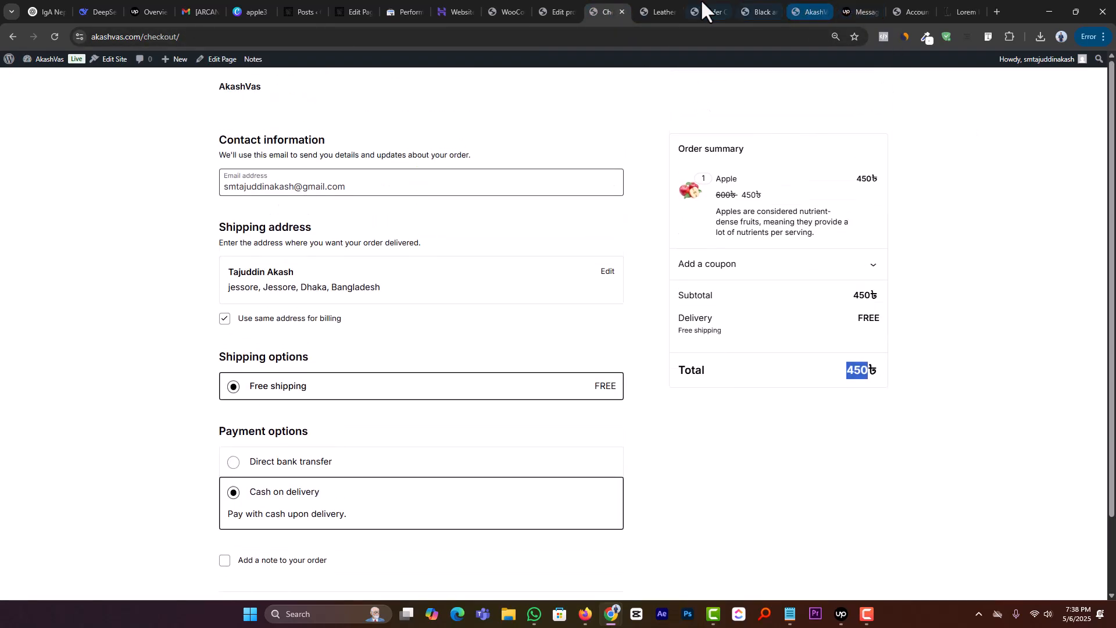
click(667, 11)
click(716, 10)
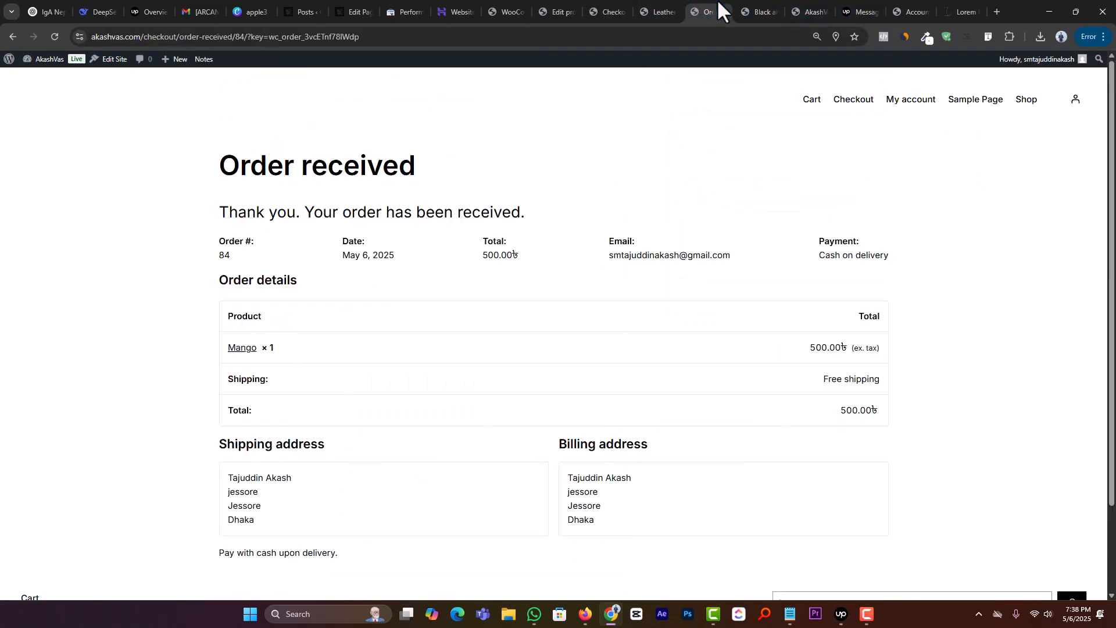
click(1027, 102)
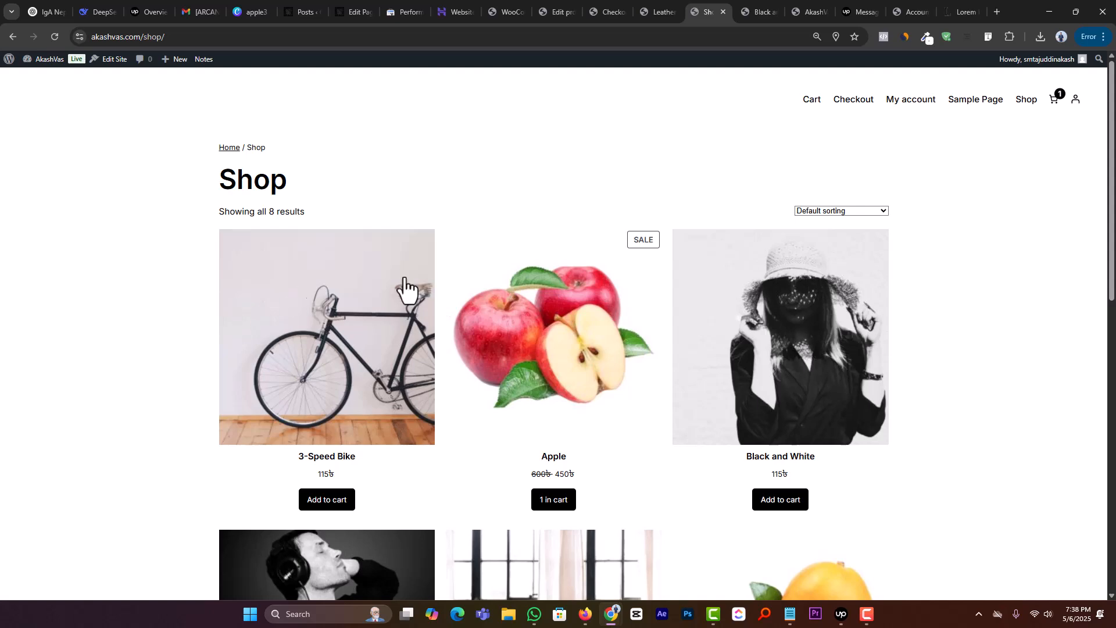
scroll(813, 346, down, 9)
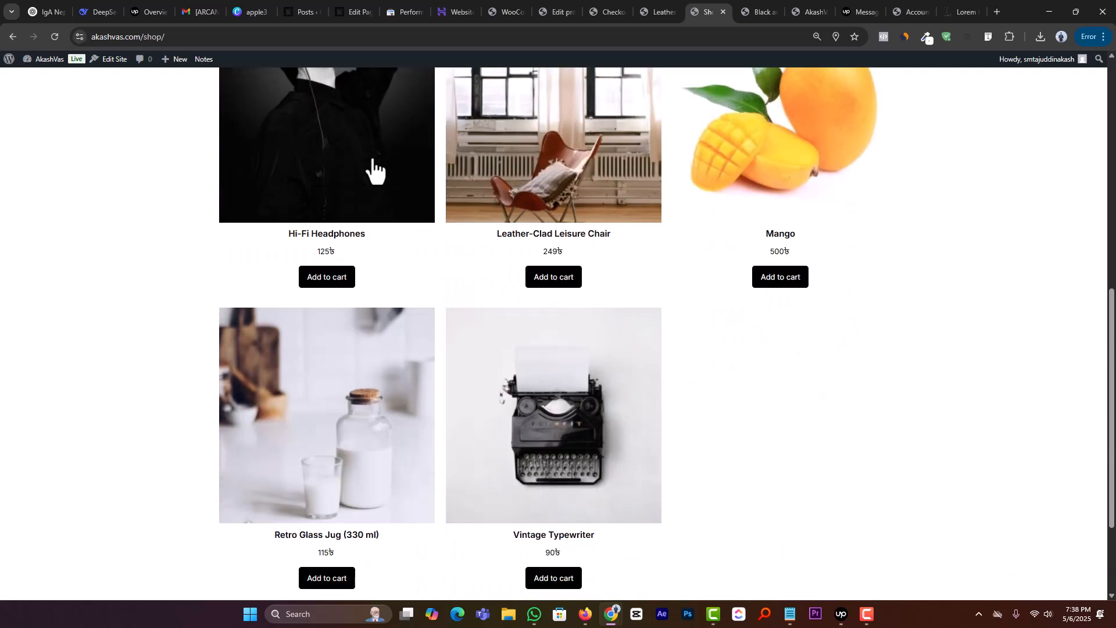
scroll(625, 261, down, 3)
scroll(561, 383, up, 11)
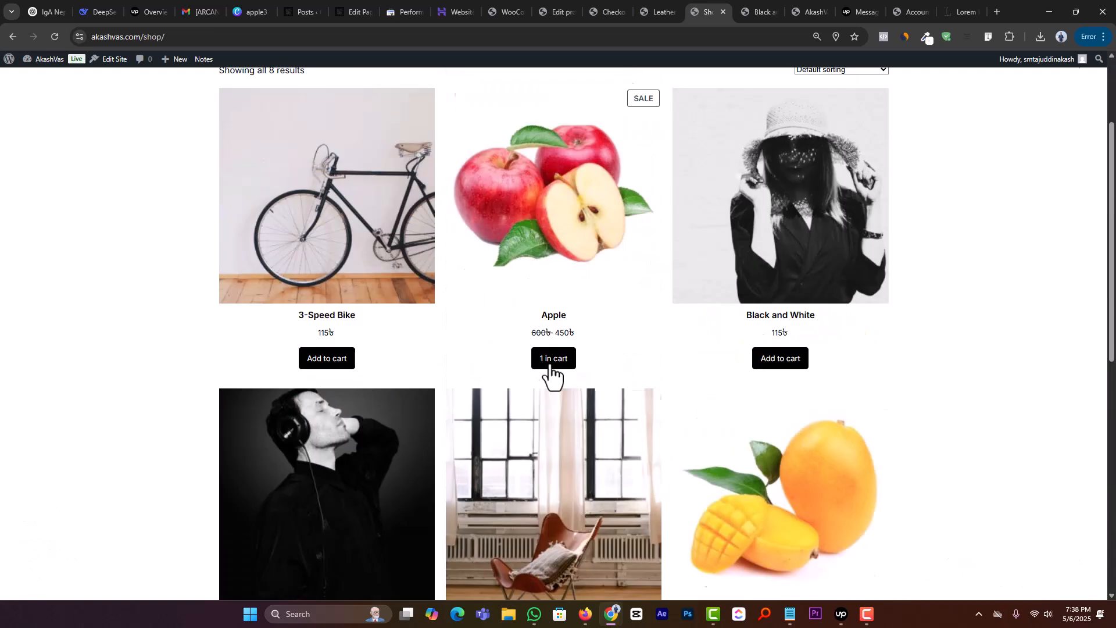
Step: Return to the Products settings and choose Shop as the shop page
click(661, 7)
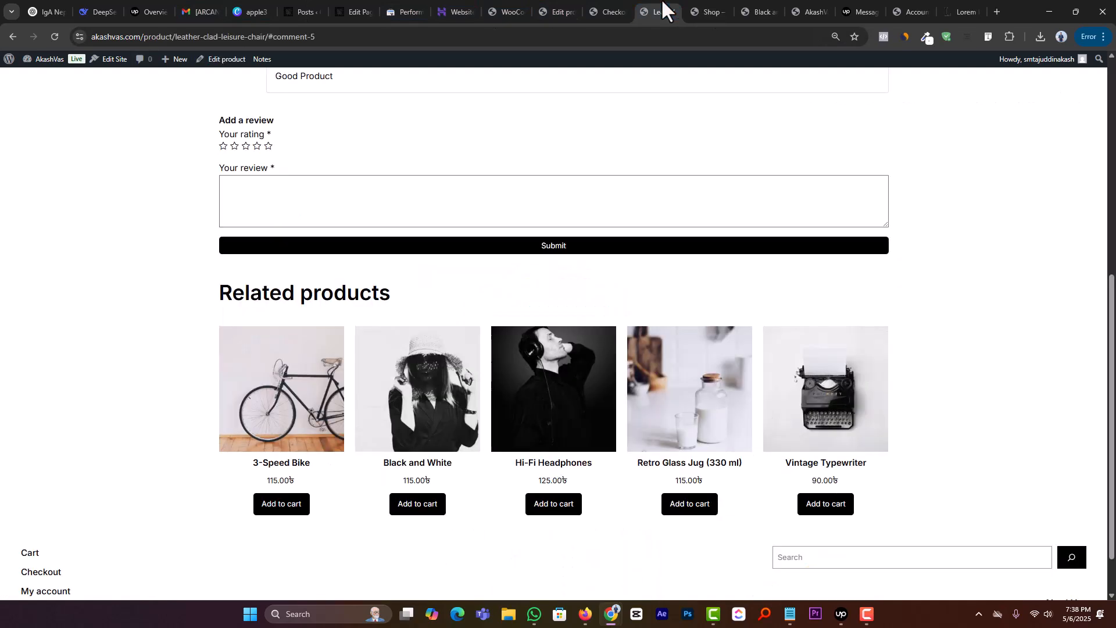
click(608, 7)
click(505, 11)
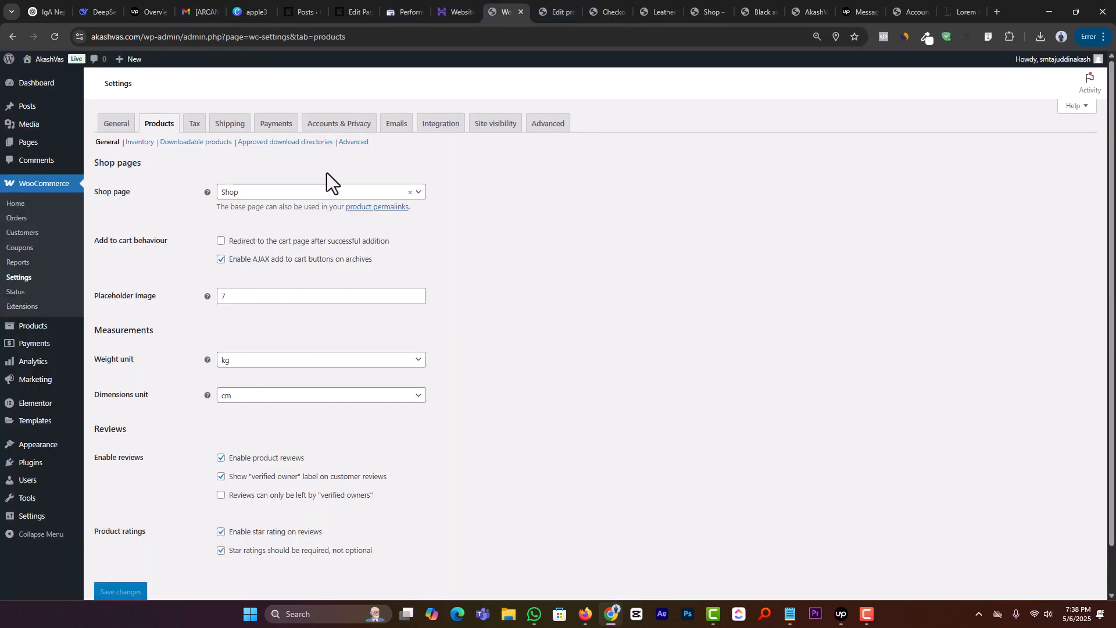
click(286, 192)
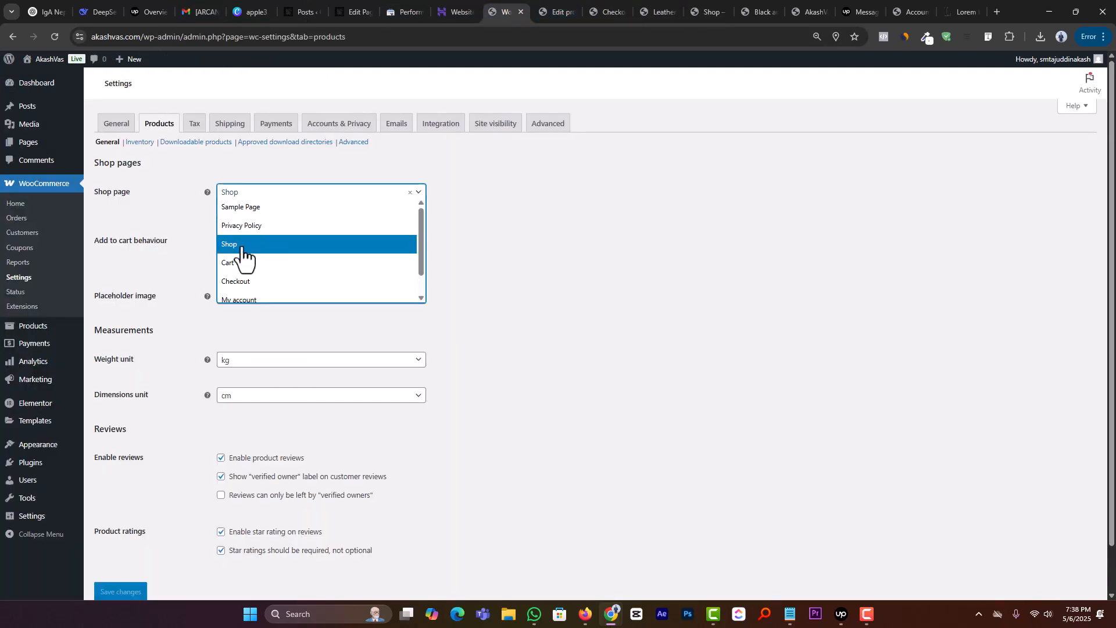
click(311, 256)
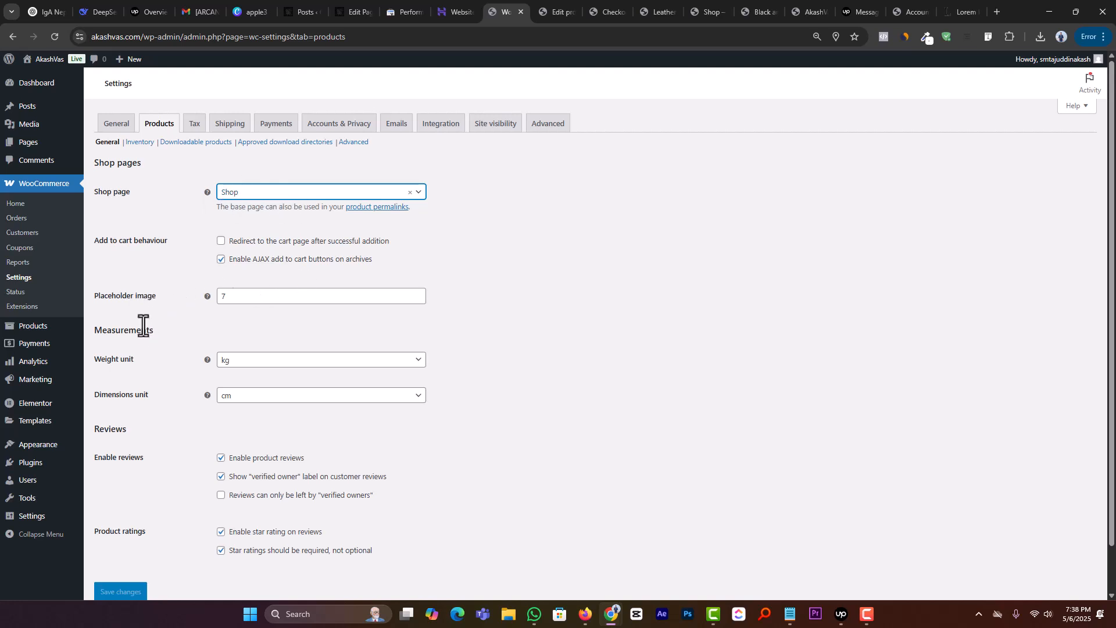
Step: Look through the weight unit and dimensions unit options, keeping kg and cm
scroll(145, 321, down, 1)
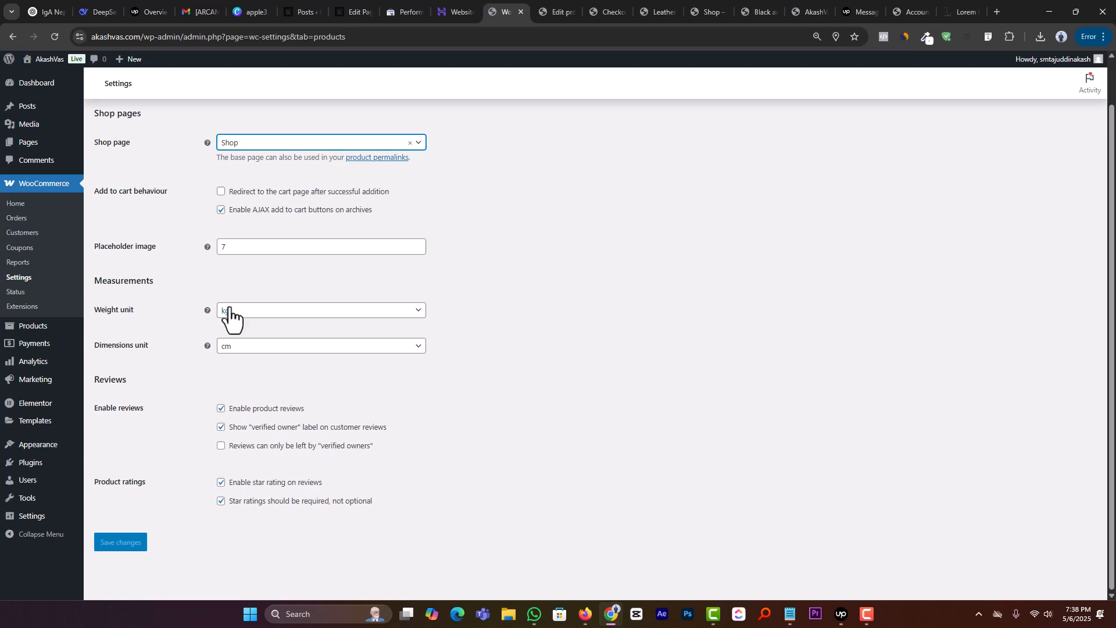
click(254, 311)
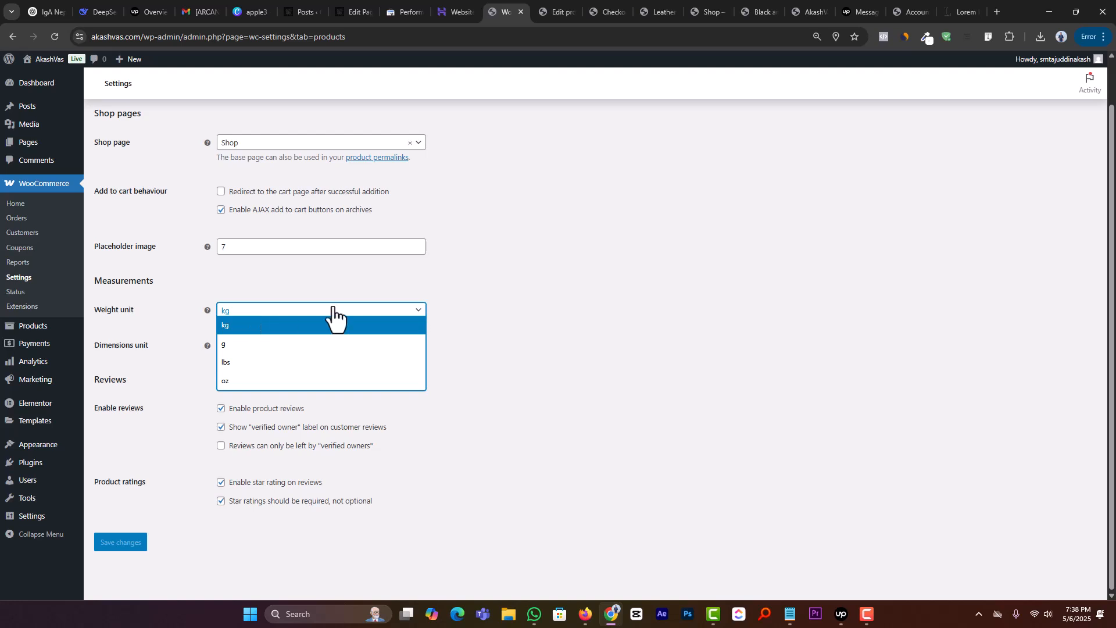
click(510, 282)
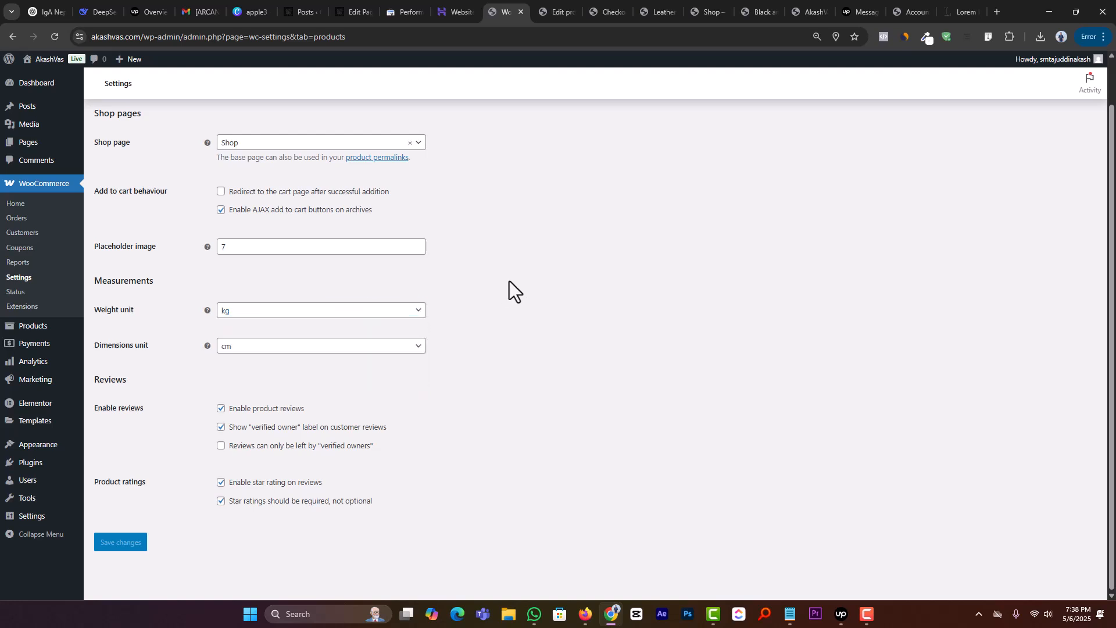
click(271, 351)
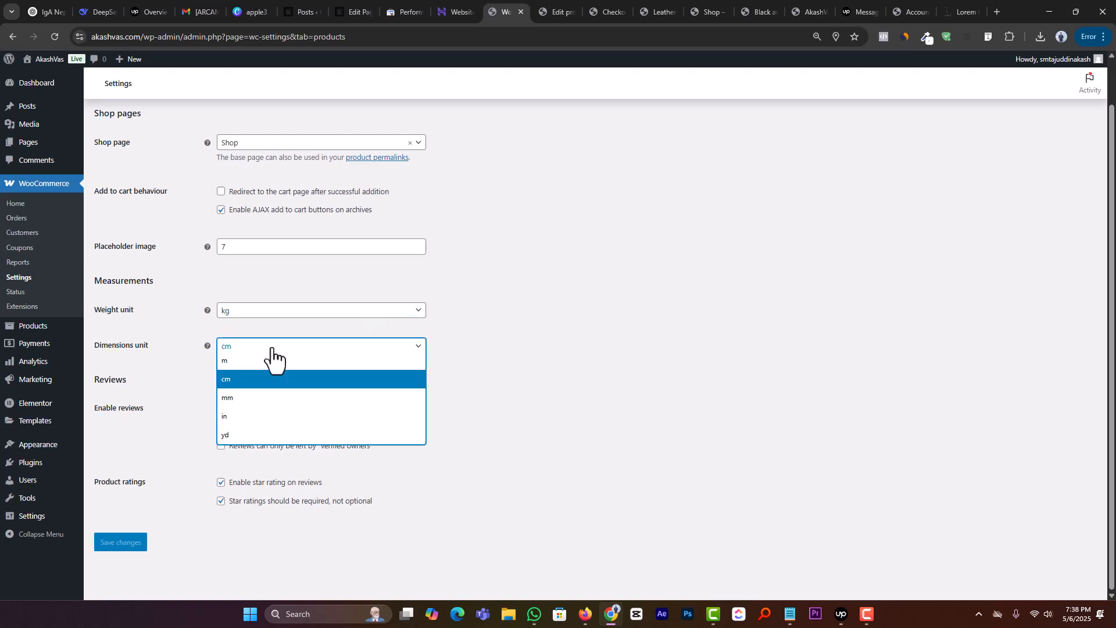
click(271, 351)
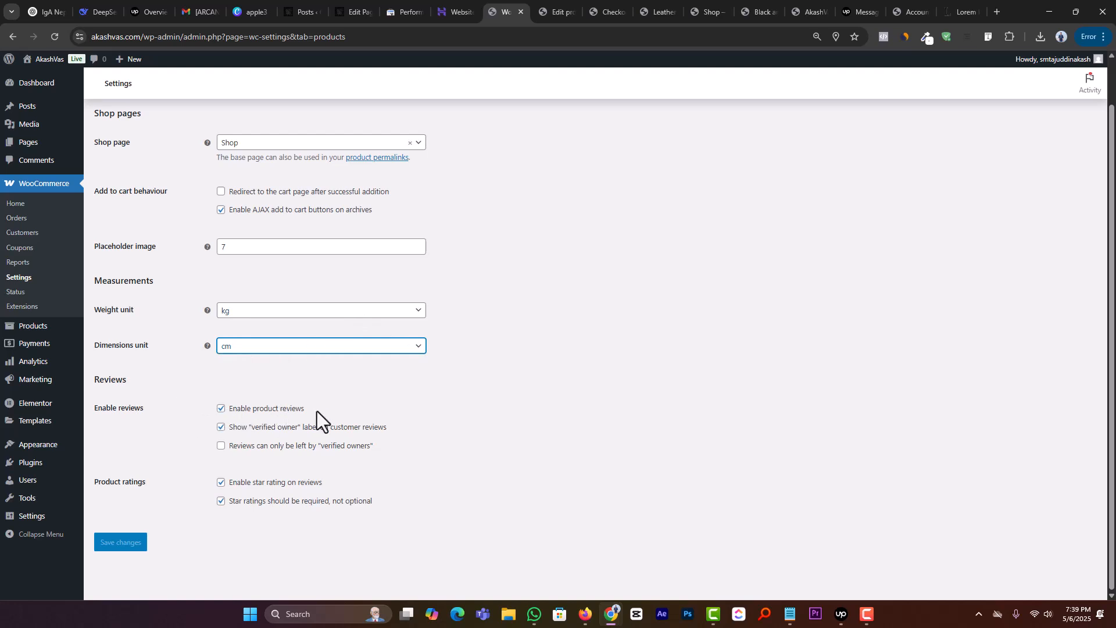
Step: Disable product reviews in the Products settings and save the changes
drag(316, 410, 271, 410)
click(332, 413)
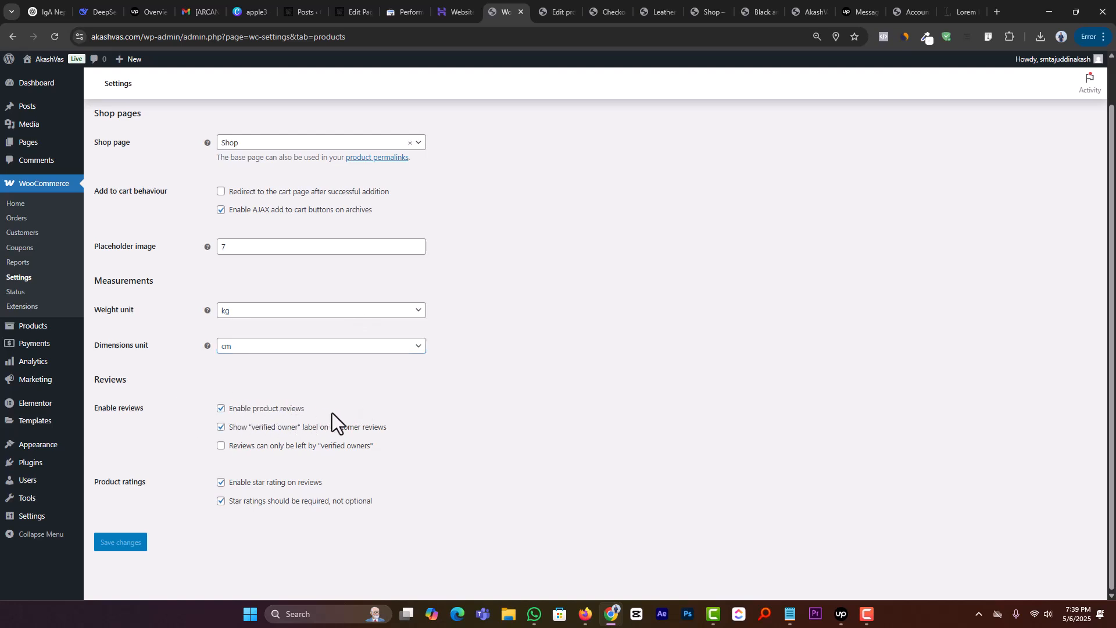
click(221, 409)
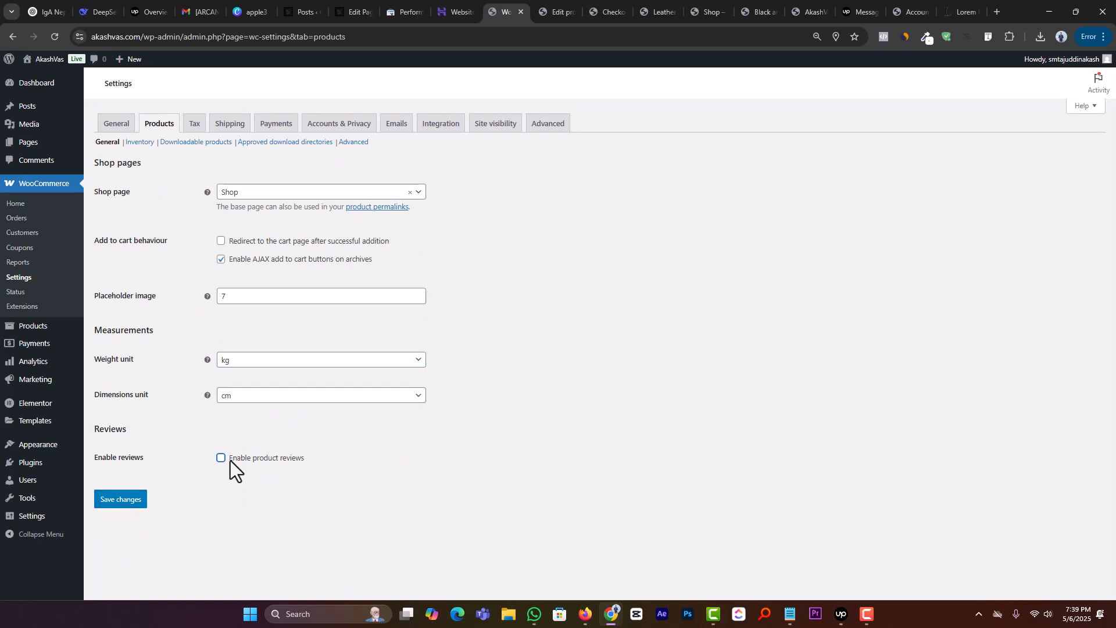
click(220, 458)
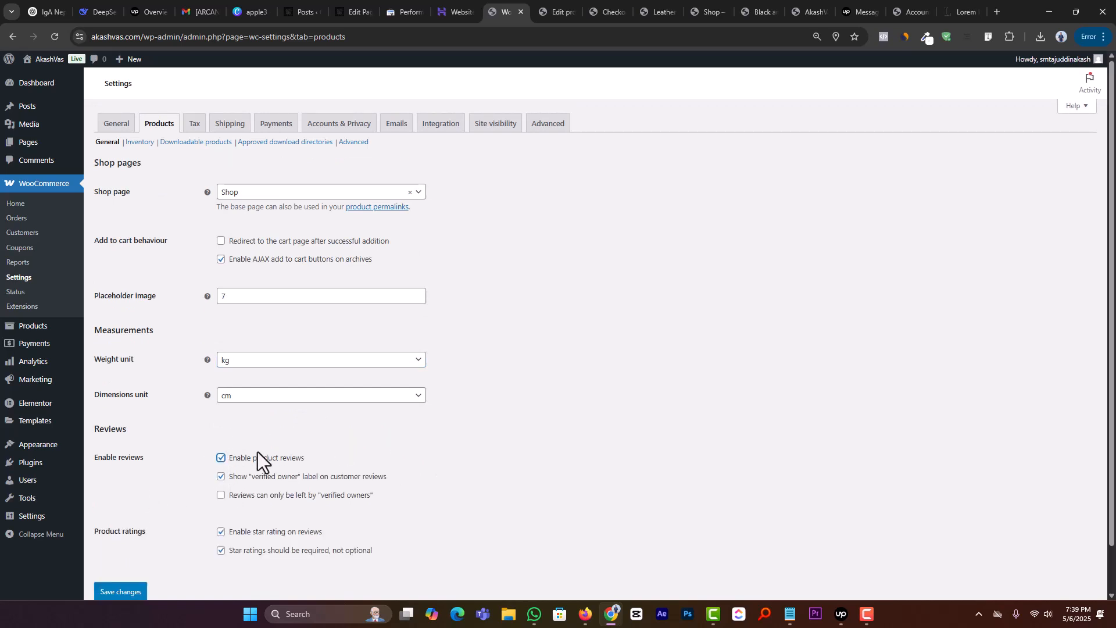
click(219, 459)
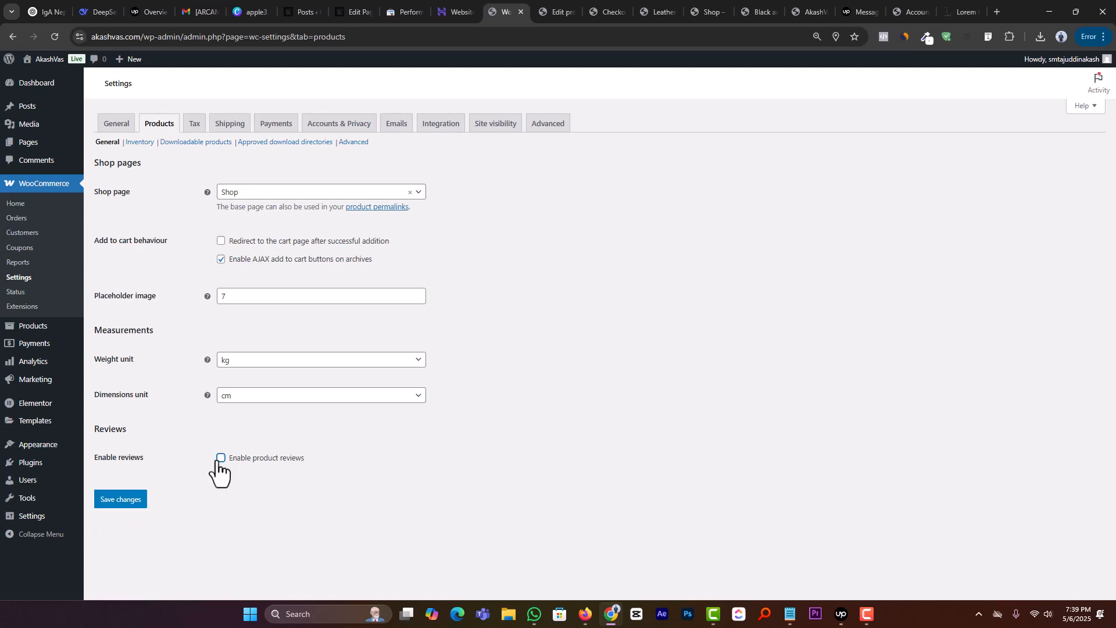
click(131, 505)
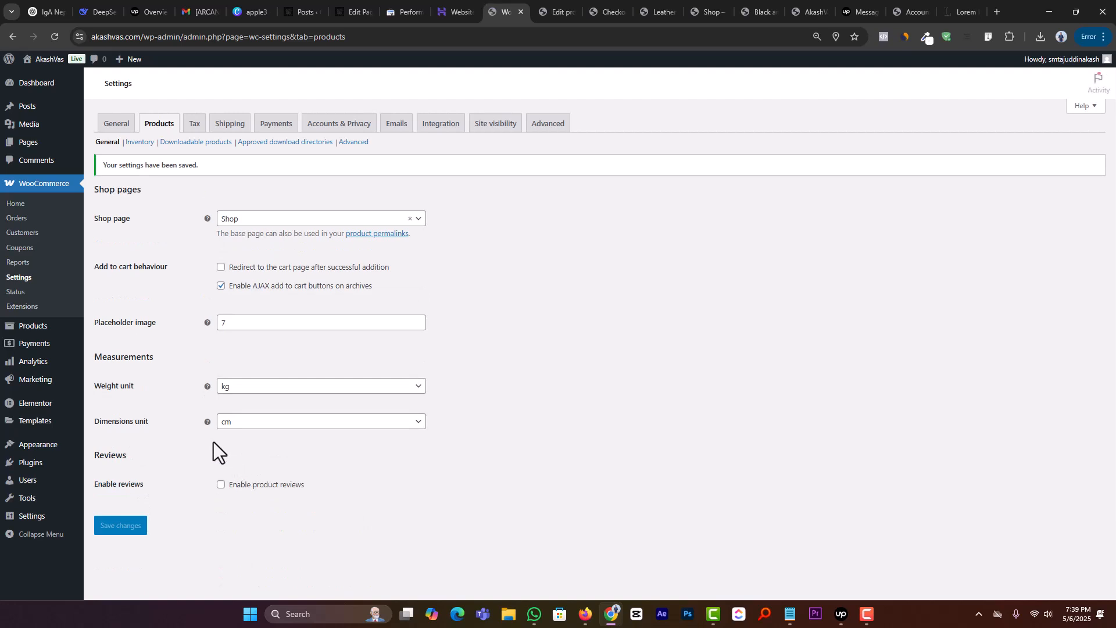
Step: Open the store's Tax settings and look through the tax options, from price entry to the display of tax totals
click(194, 127)
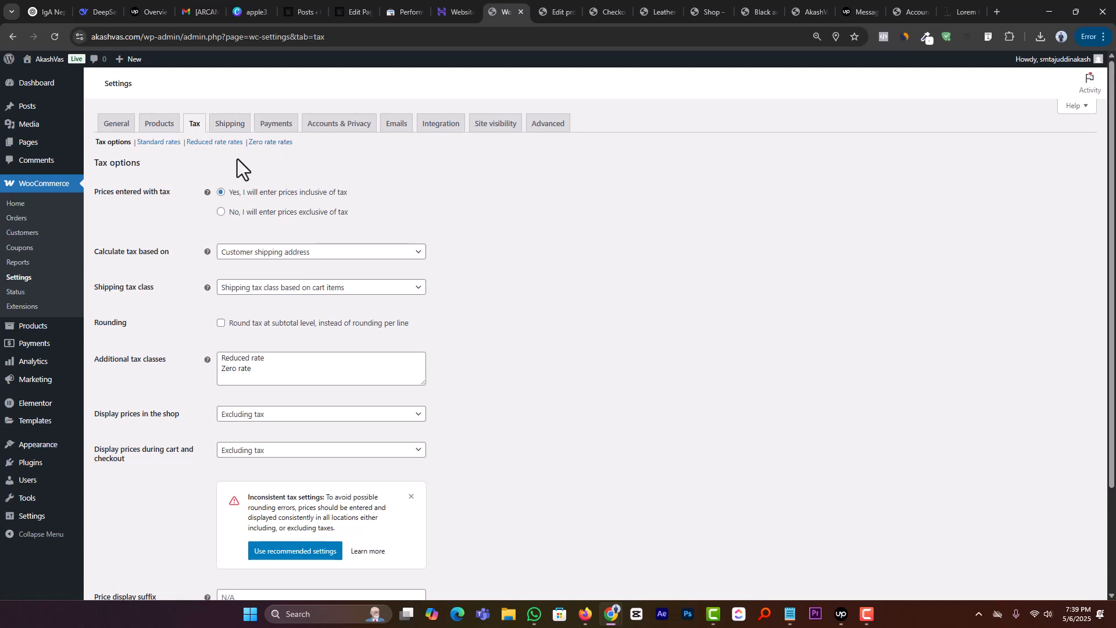
scroll(288, 317, down, 2)
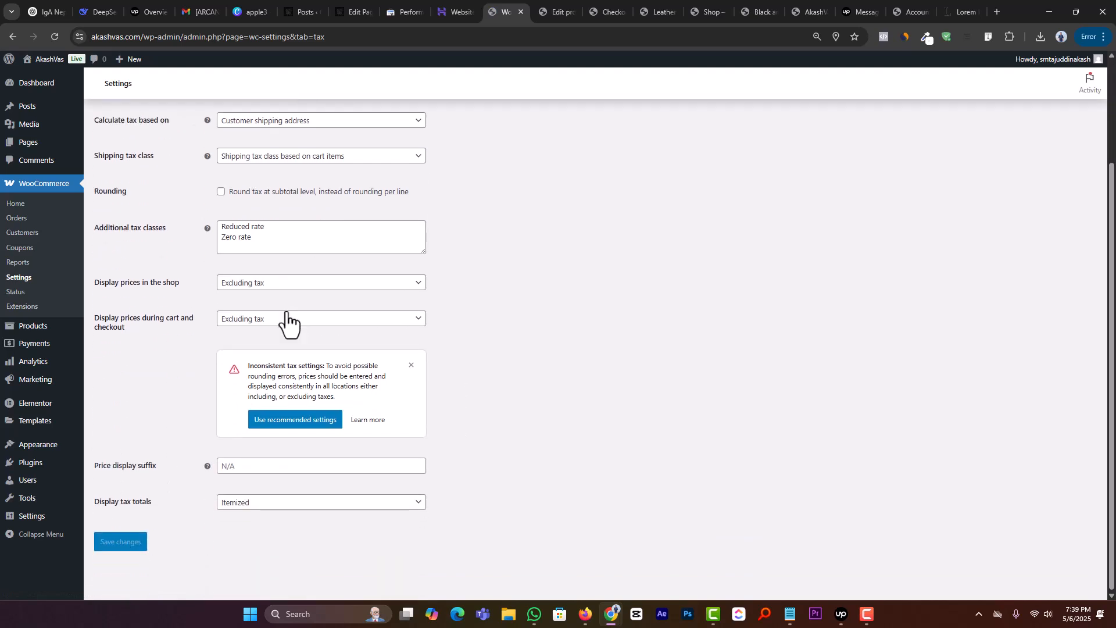
scroll(267, 355, up, 3)
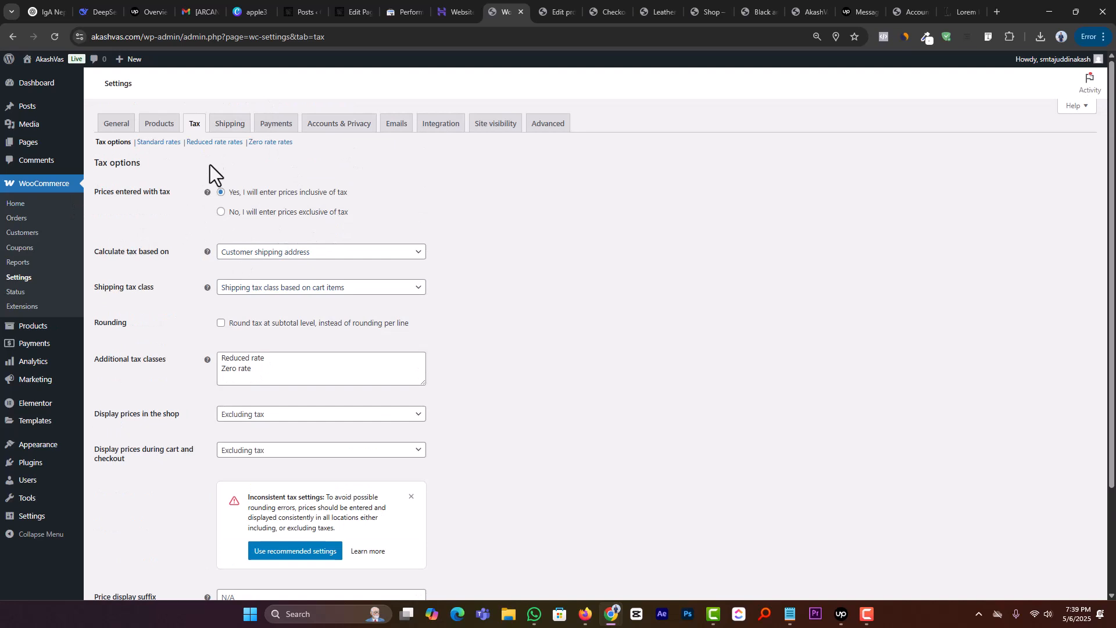
Step: Open the Shipping settings, dismiss the shipping zones tour and open the Bangladesh zone for editing
click(220, 129)
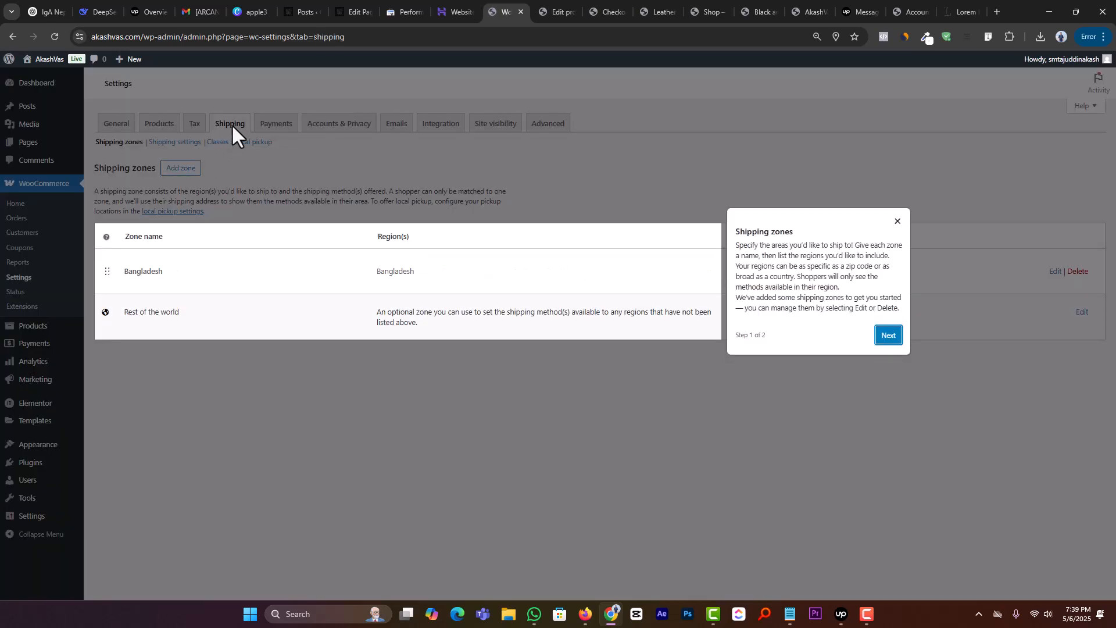
click(897, 222)
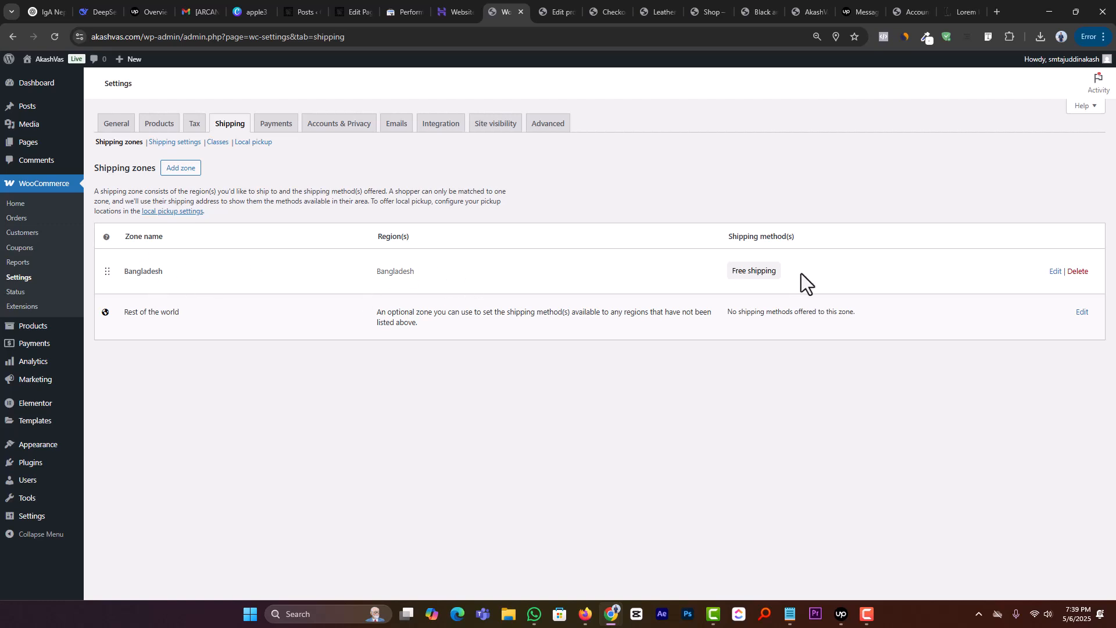
click(1054, 271)
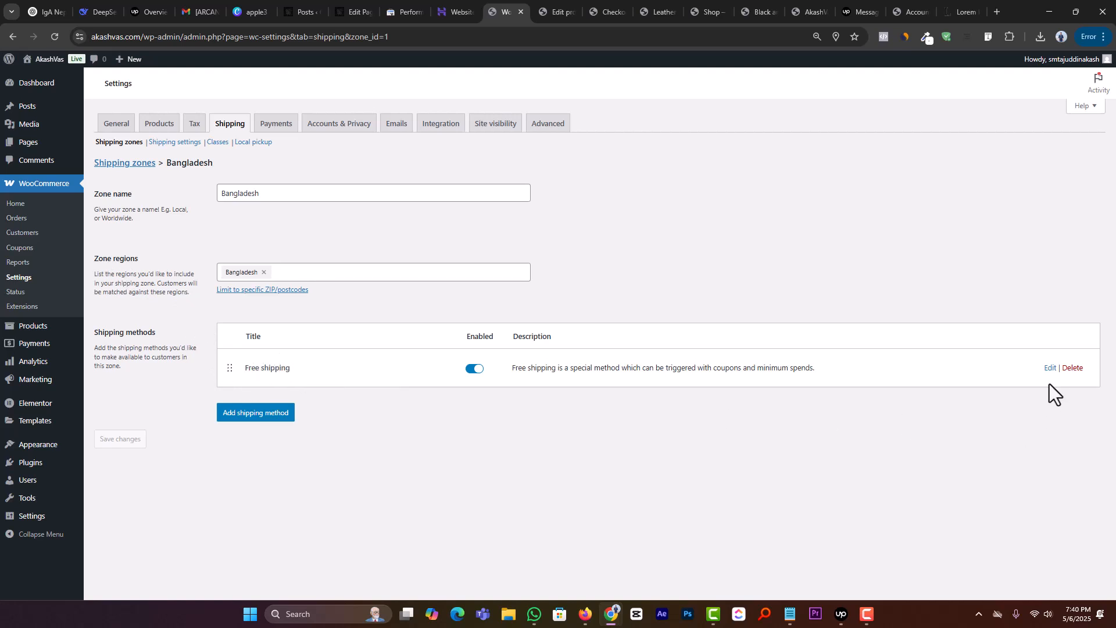
Step: Look through the free shipping requirement options, keeping No requirement, and disable the Free shipping method in the Bangladesh zone
click(1050, 368)
click(487, 290)
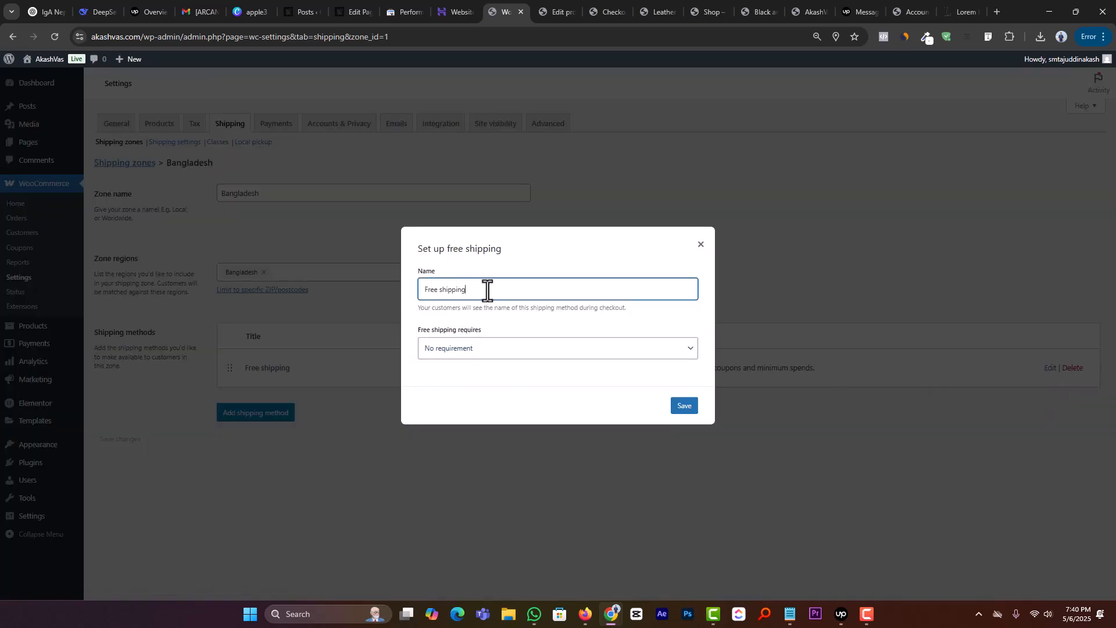
click(497, 349)
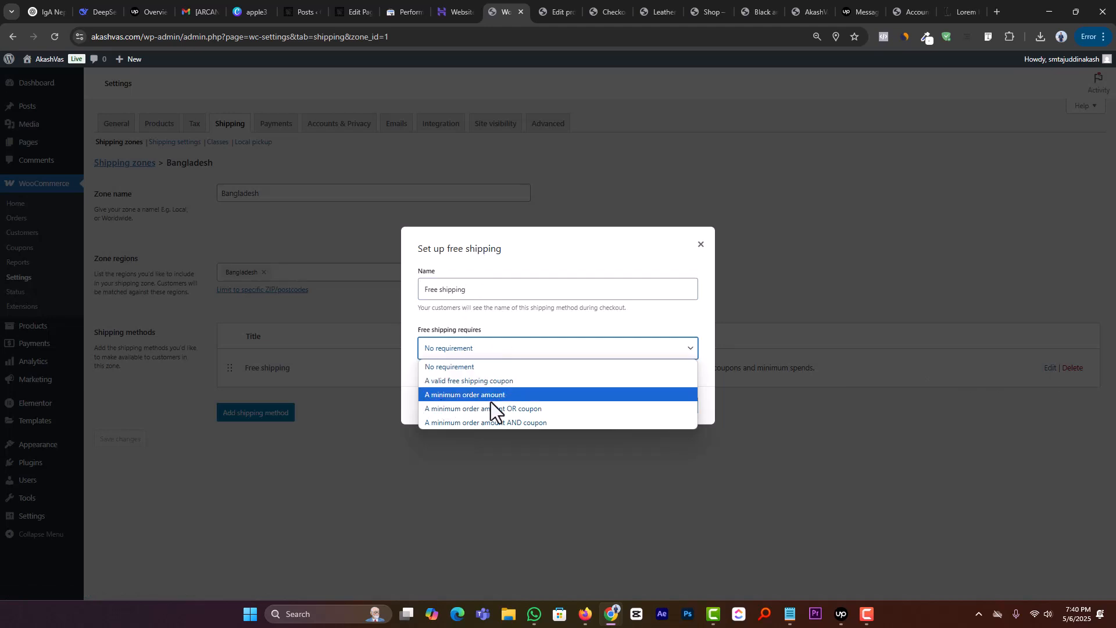
click(699, 245)
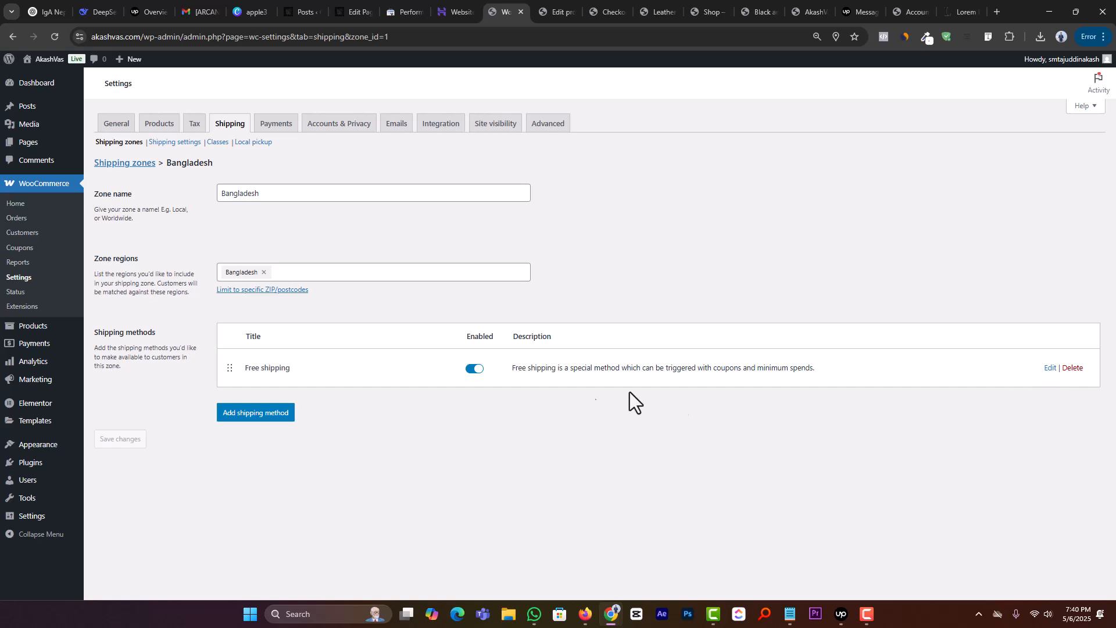
click(477, 370)
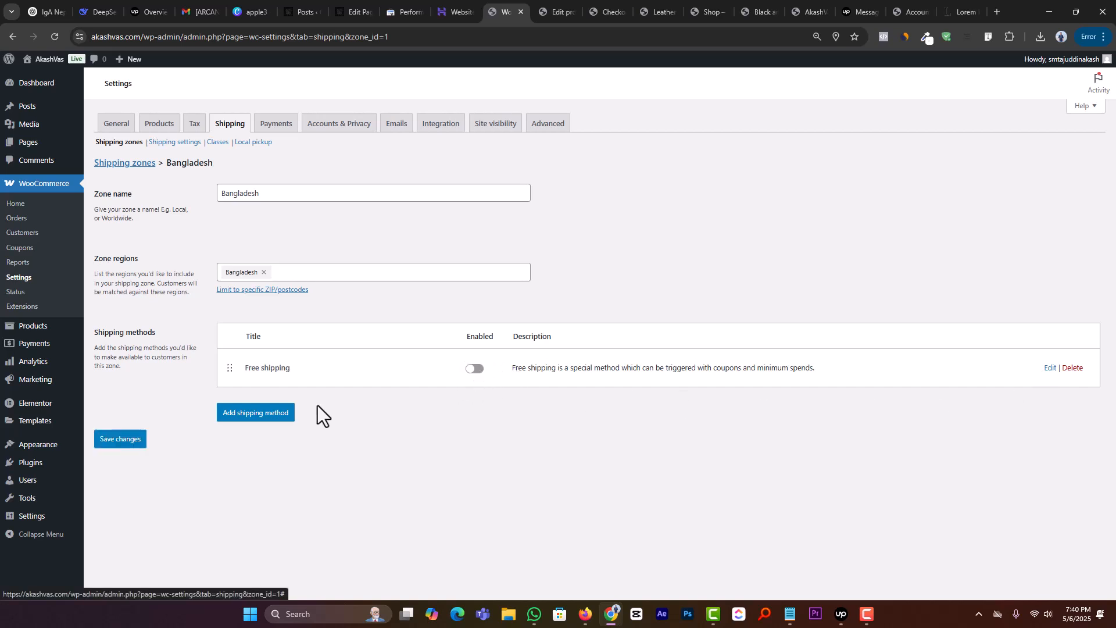
Step: Add a Flat rate shipping method to the Bangladesh zone with tax status None and a cost of 150
click(271, 414)
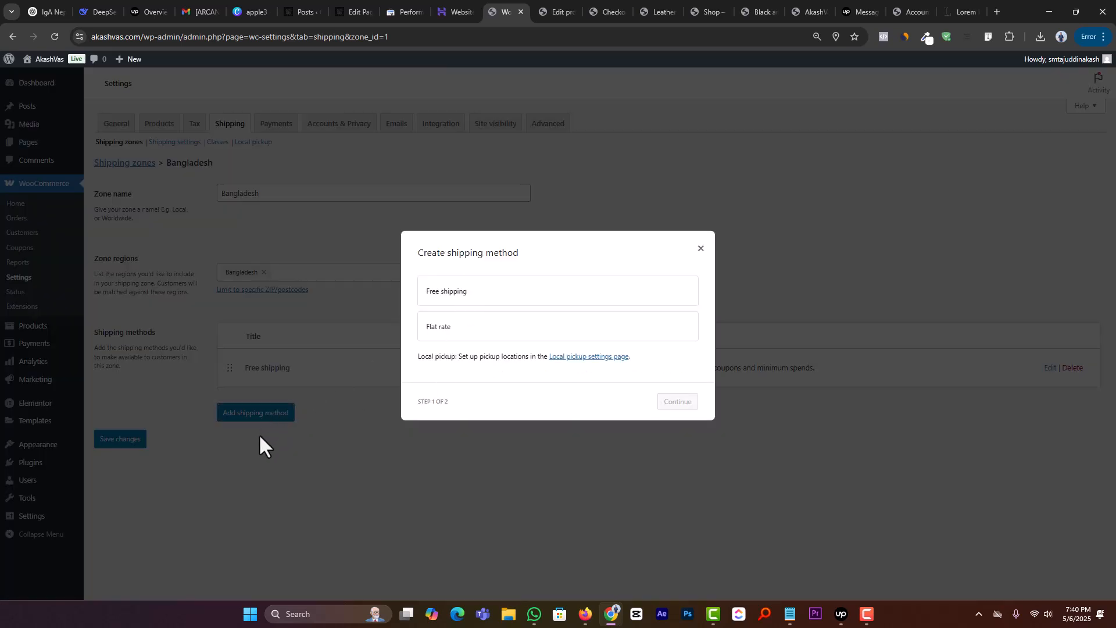
click(455, 331)
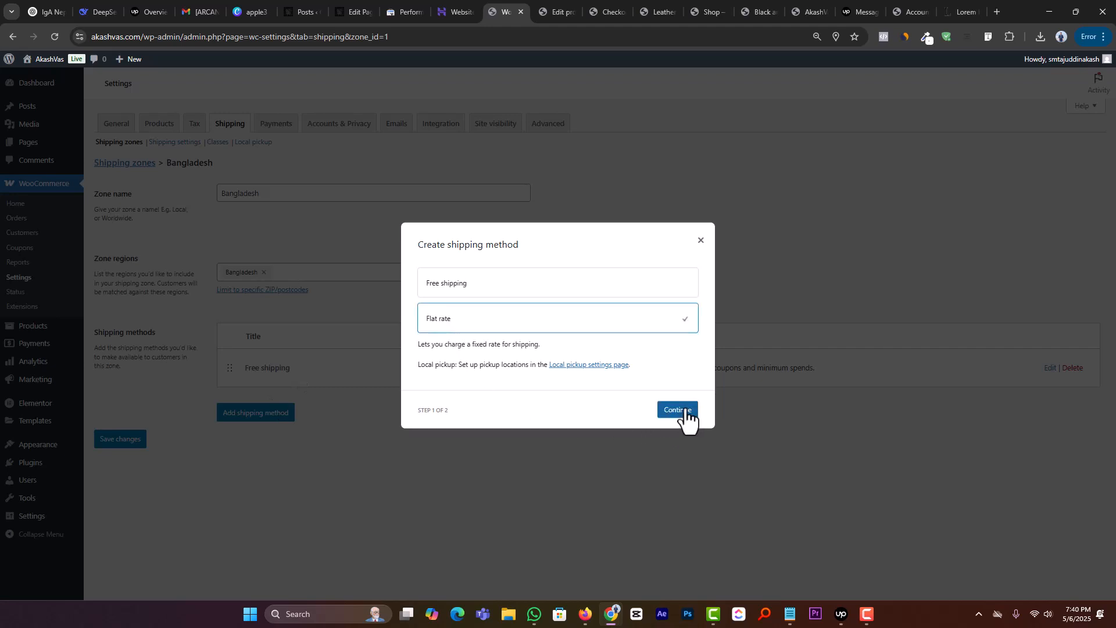
click(678, 410)
drag(485, 378, 436, 369)
click(468, 330)
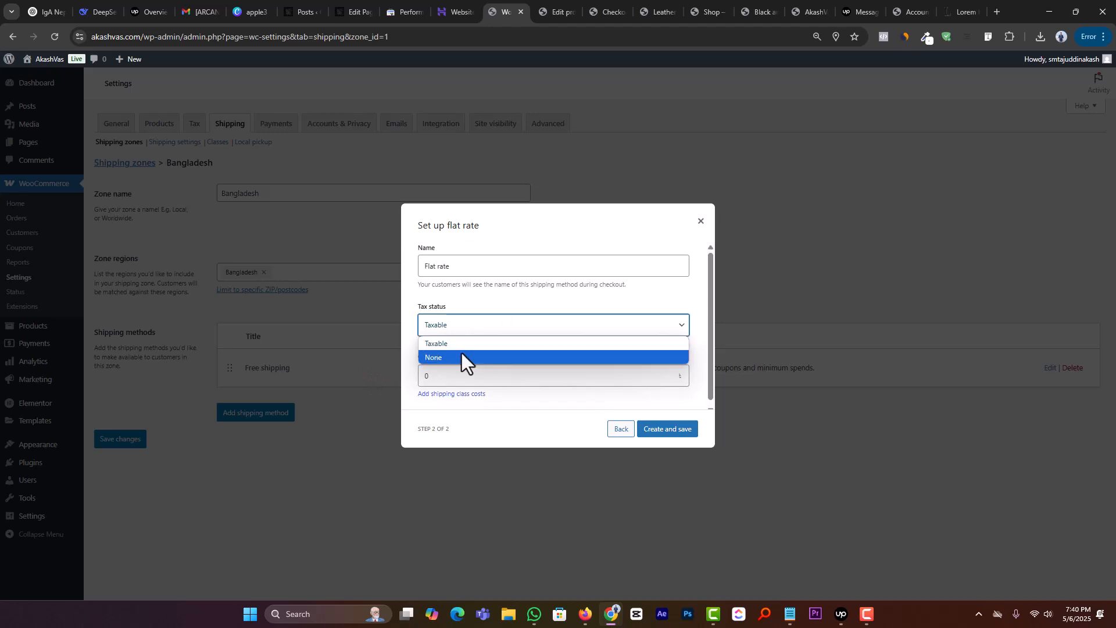
click(461, 354)
drag(459, 375, 395, 375)
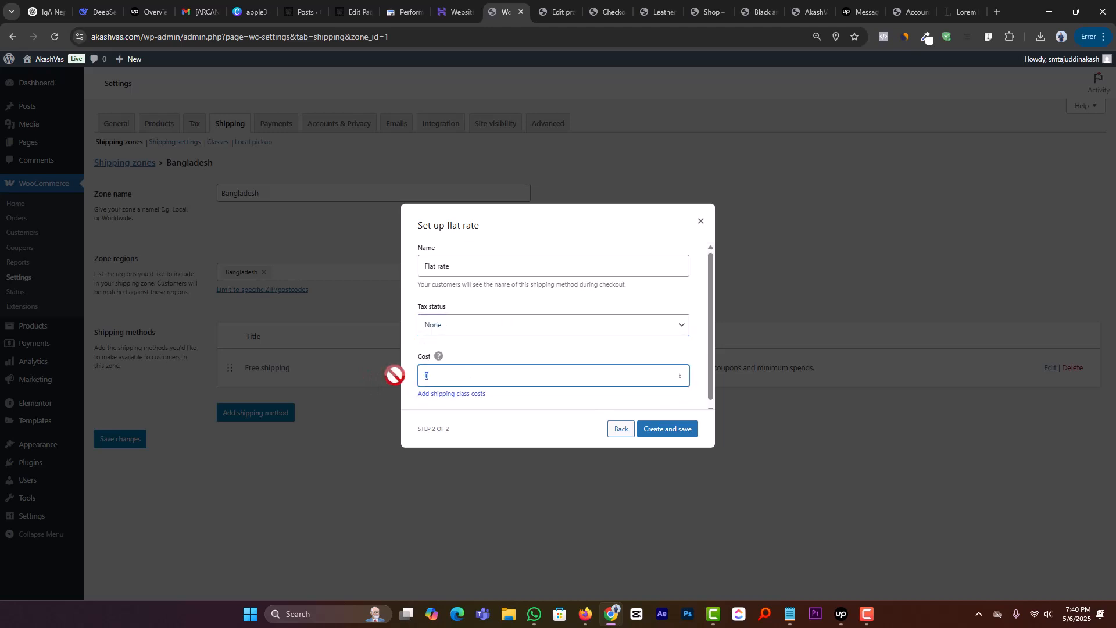
text(150)
click(665, 431)
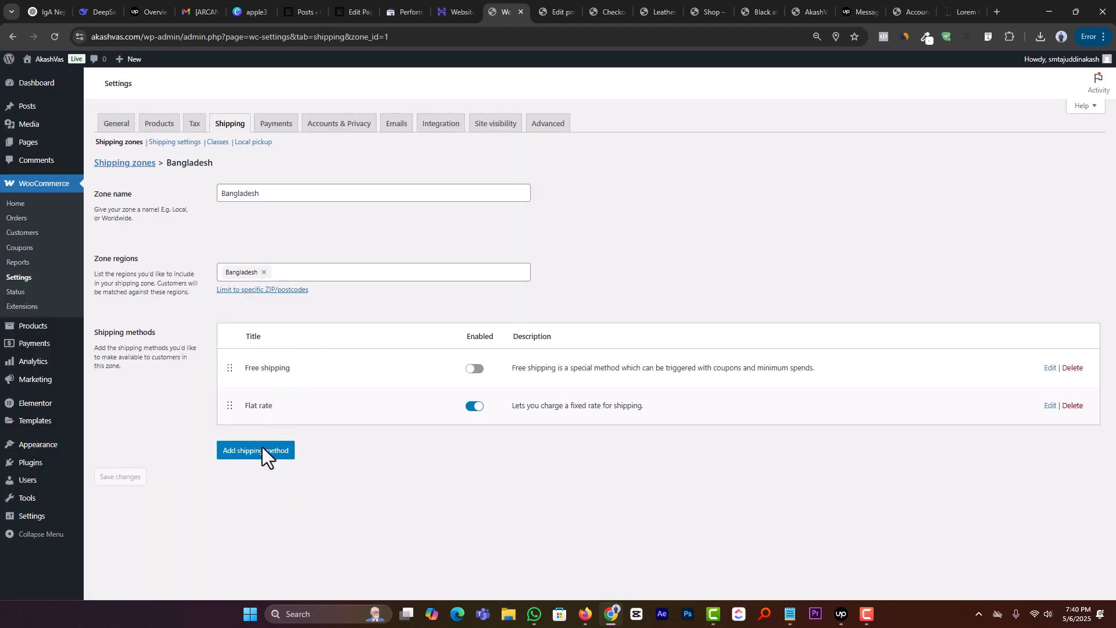
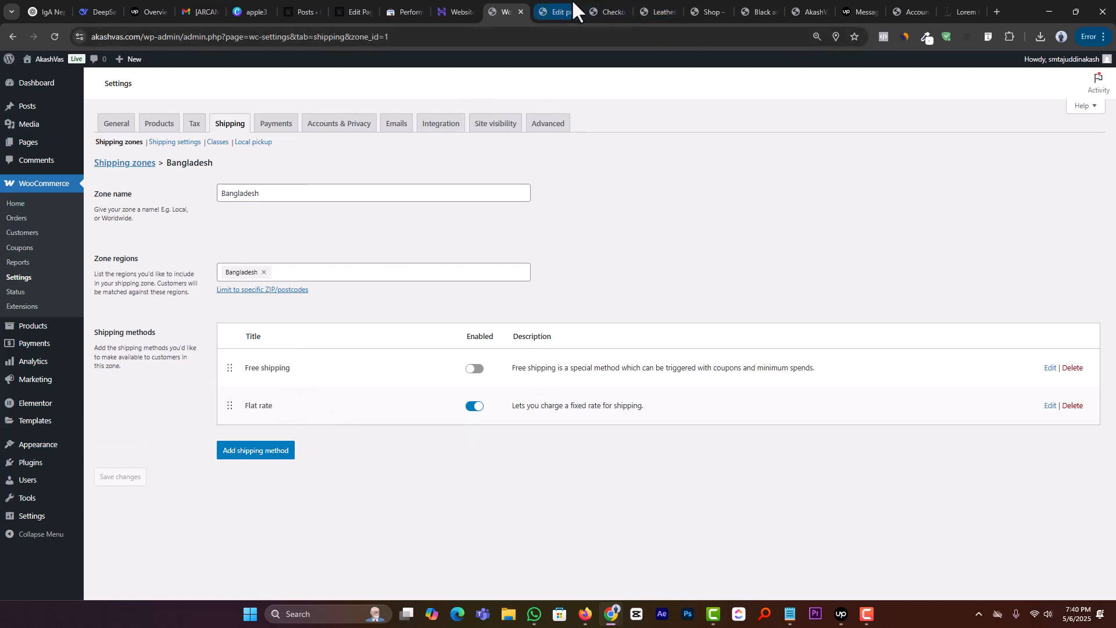
Step: Reload the checkout page and check the shipping option and delivery charge applied to the order
click(590, 10)
click(49, 37)
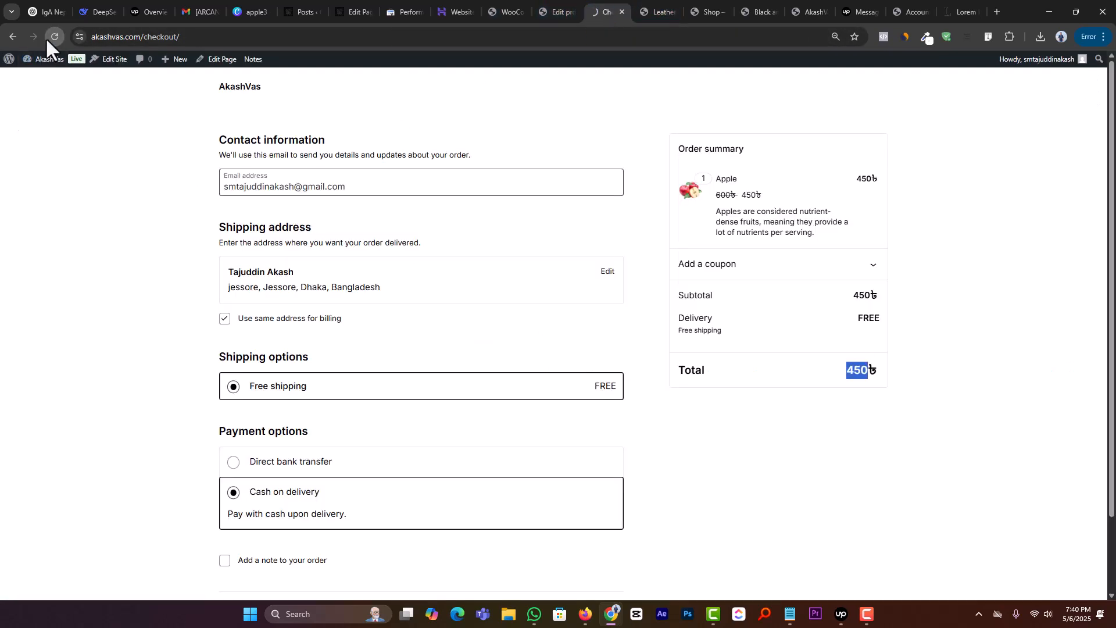
drag(737, 323, 638, 314)
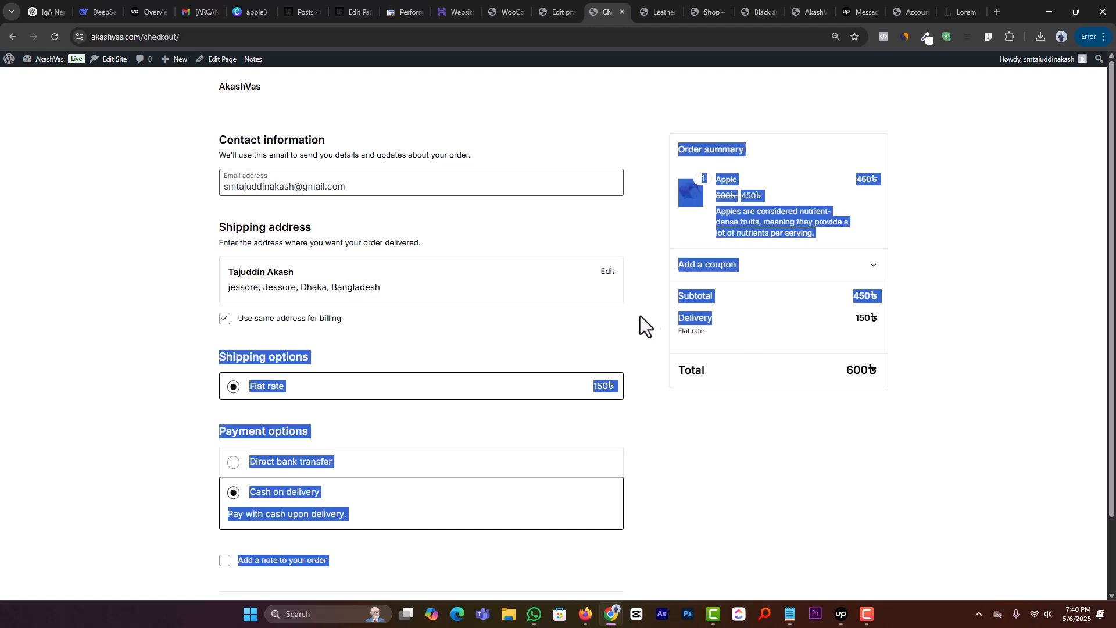
click(854, 318)
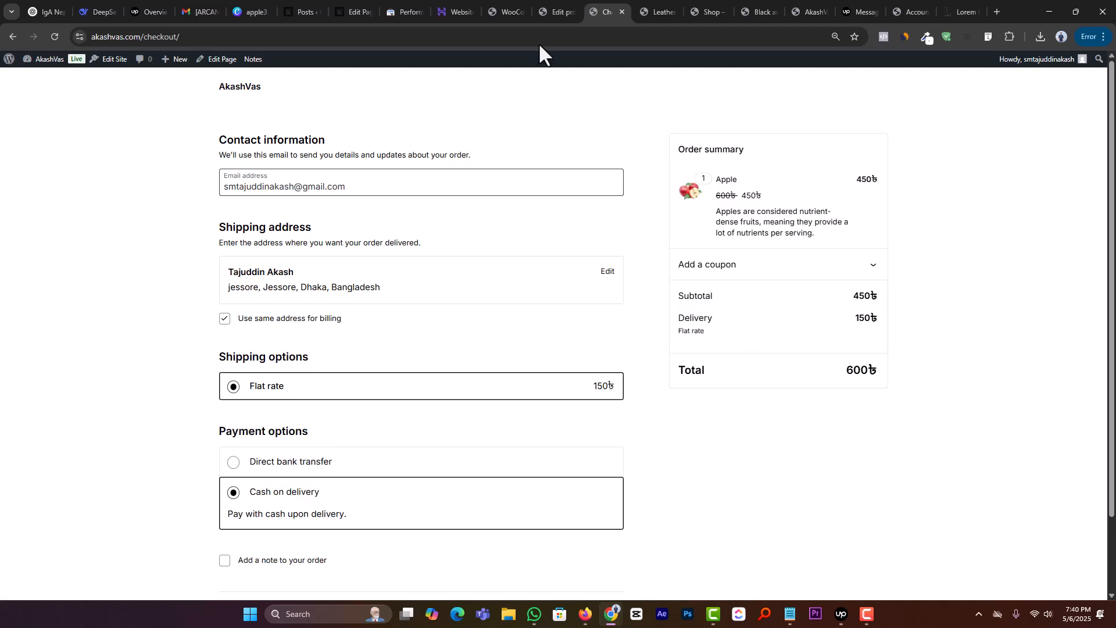
click(559, 3)
click(509, 4)
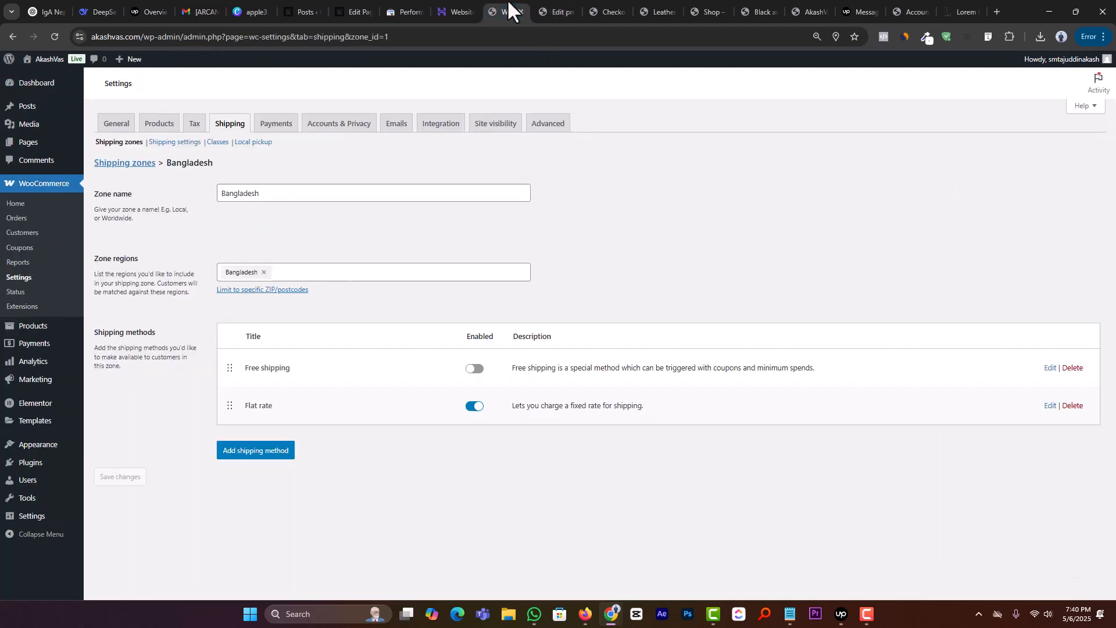
click(550, 7)
click(610, 3)
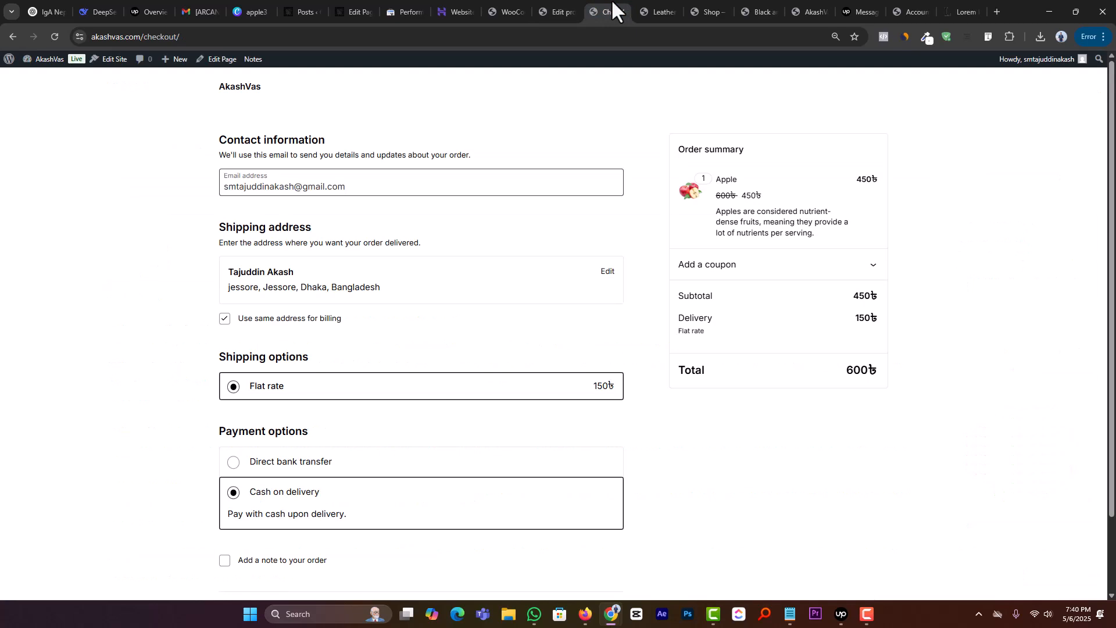
Step: Return to the store's shipping zones list and start a new shipping zone
click(559, 7)
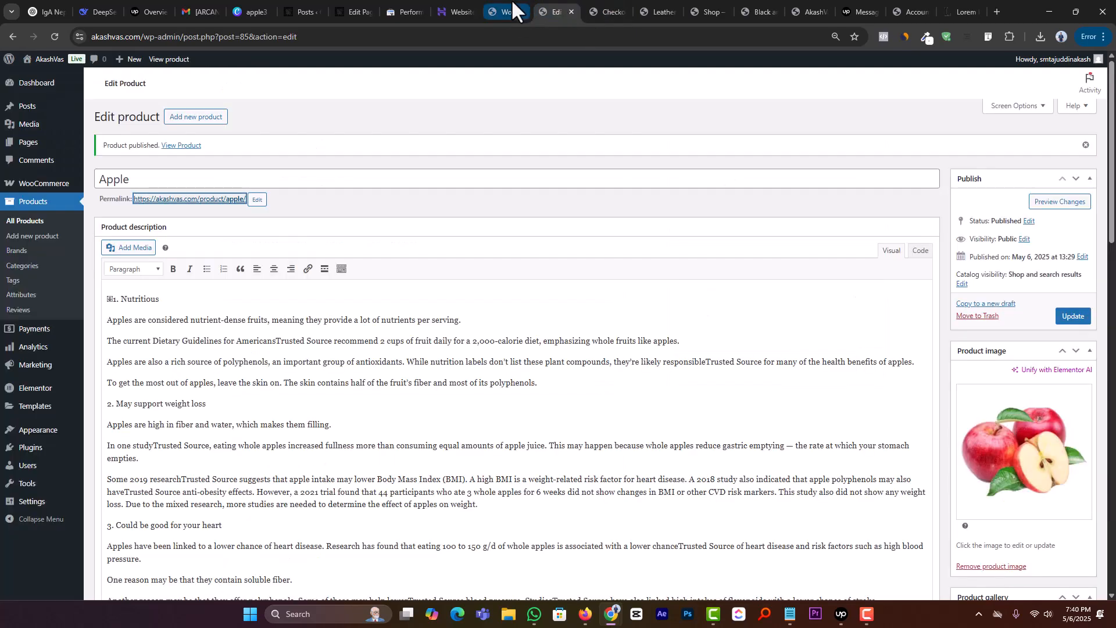
click(510, 7)
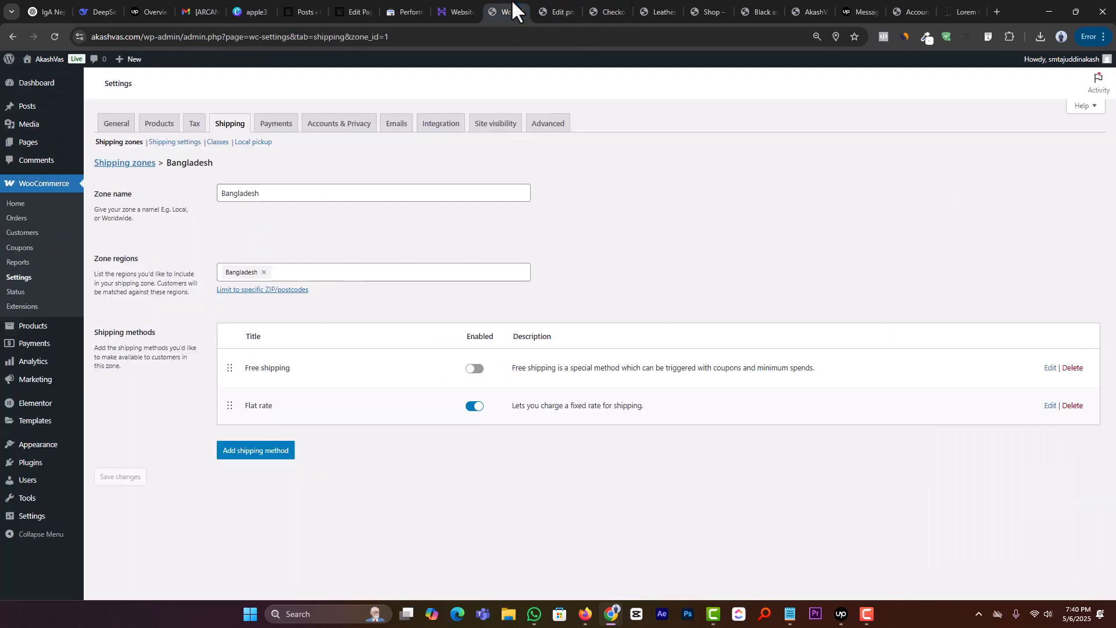
click(125, 164)
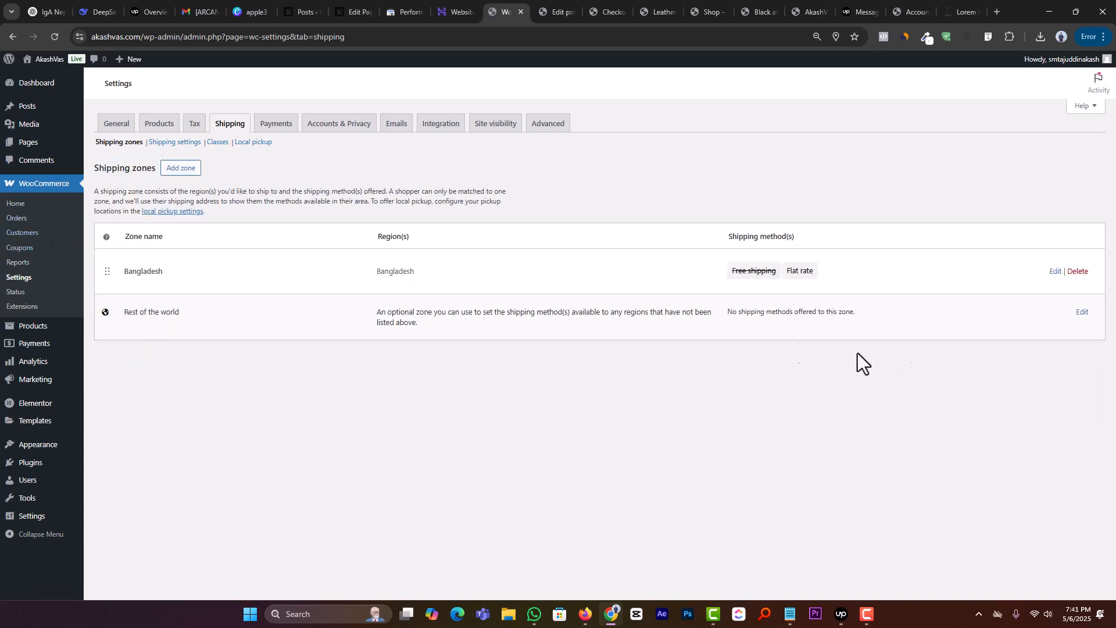
click(176, 170)
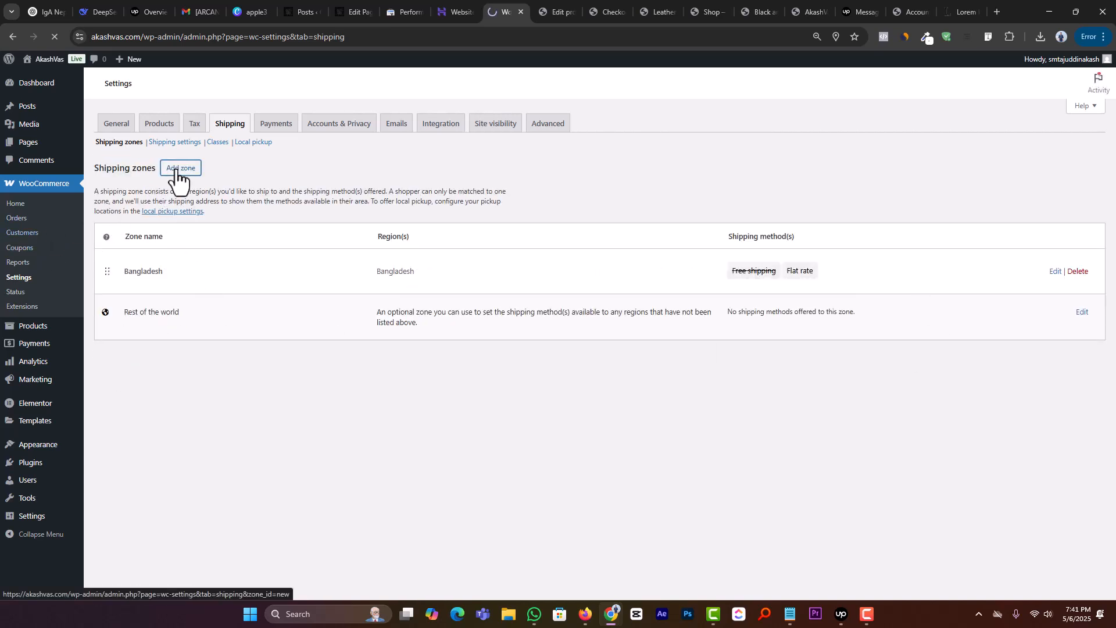
Step: Assign the Jashore, Bangladesh region to the new shipping zone and name the zone Jessore
click(259, 192)
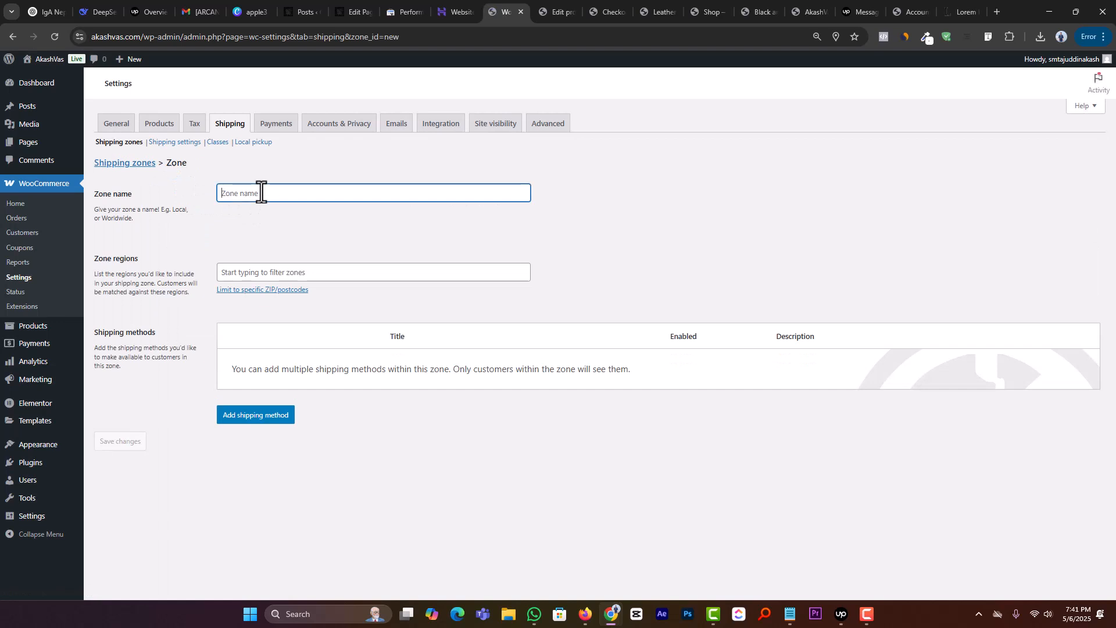
click(268, 272)
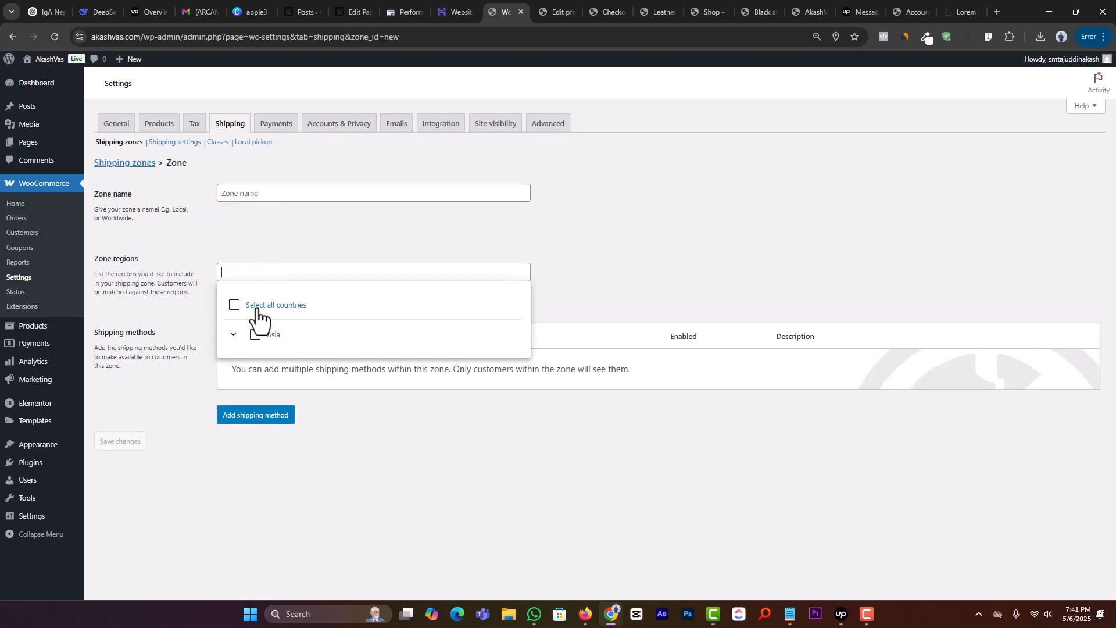
click(233, 334)
click(250, 365)
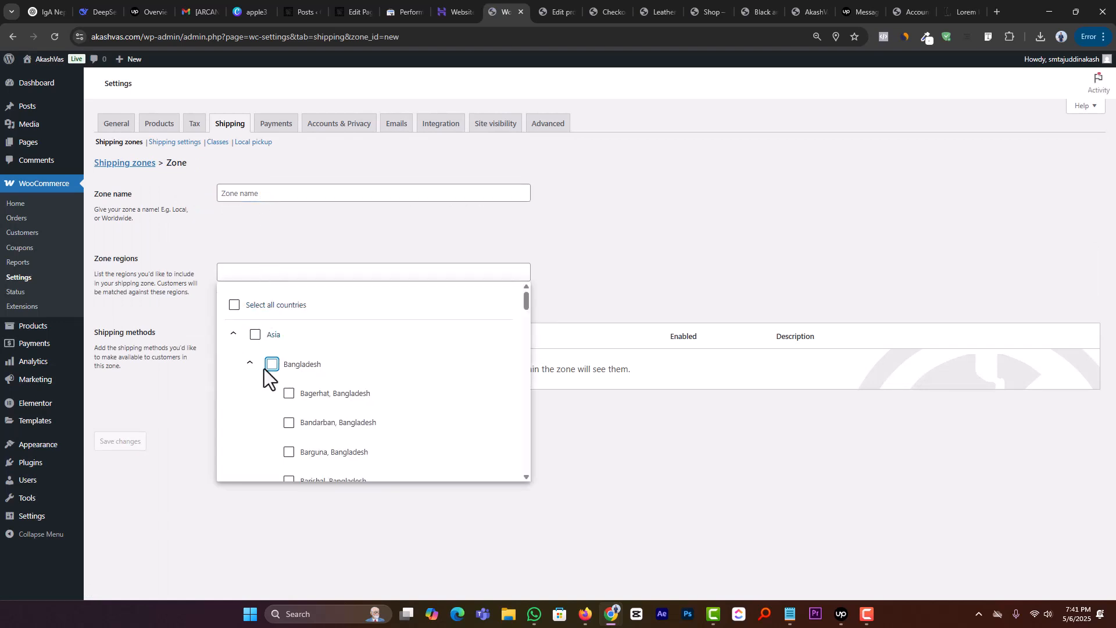
scroll(360, 390, down, 6)
scroll(357, 395, down, 6)
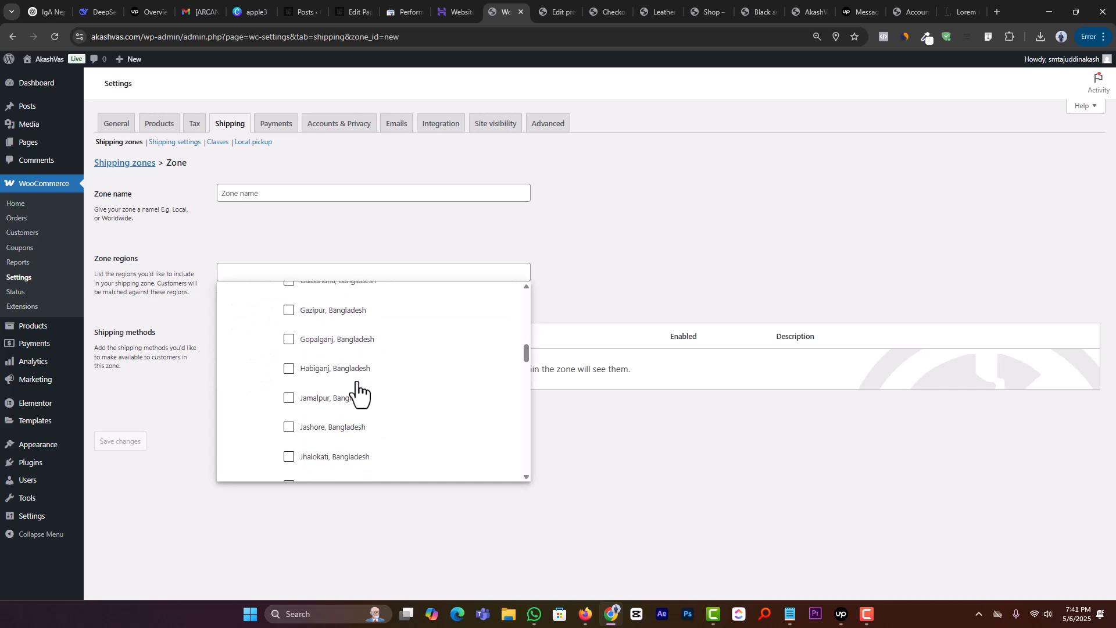
click(329, 312)
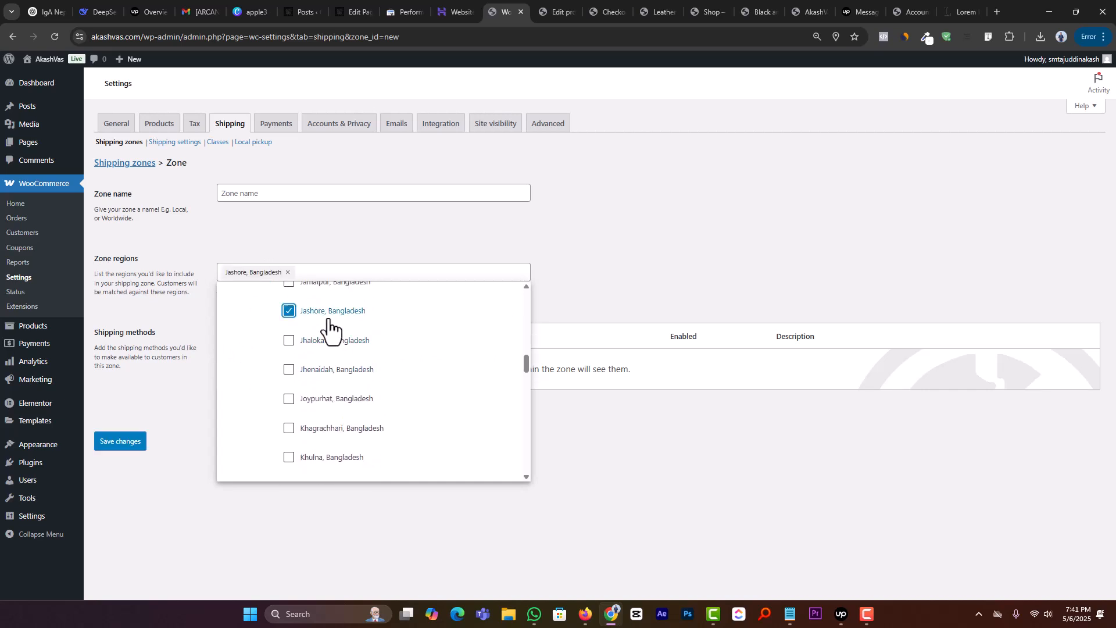
click(385, 214)
click(283, 192)
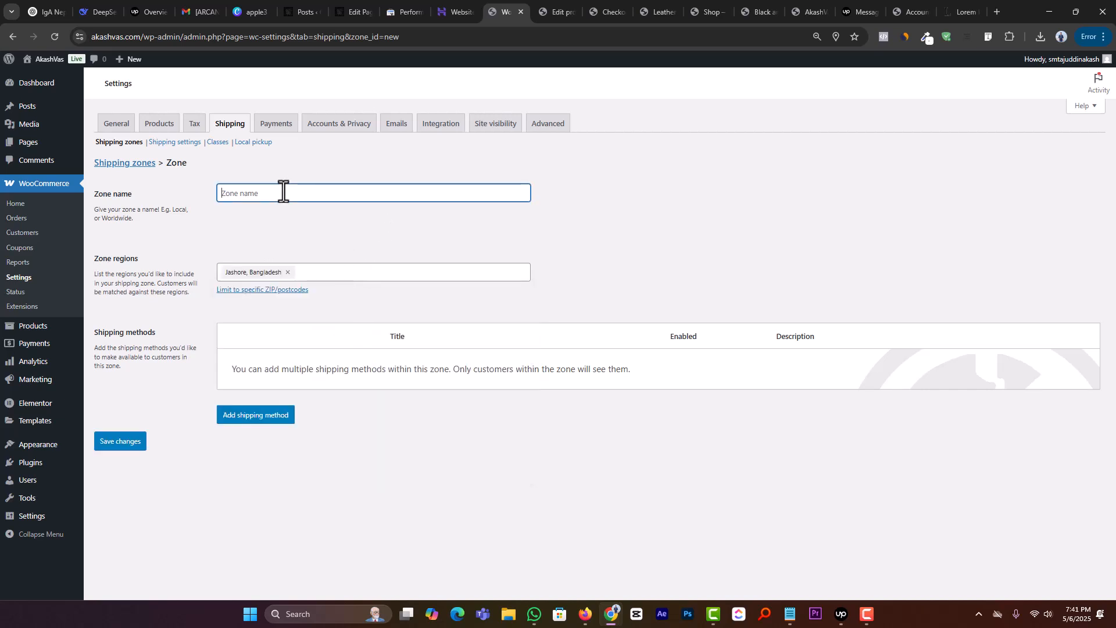
text(Jessore)
Step: Add a Flat rate shipping method to the Jessore zone with tax status None and a cost of 200
click(275, 417)
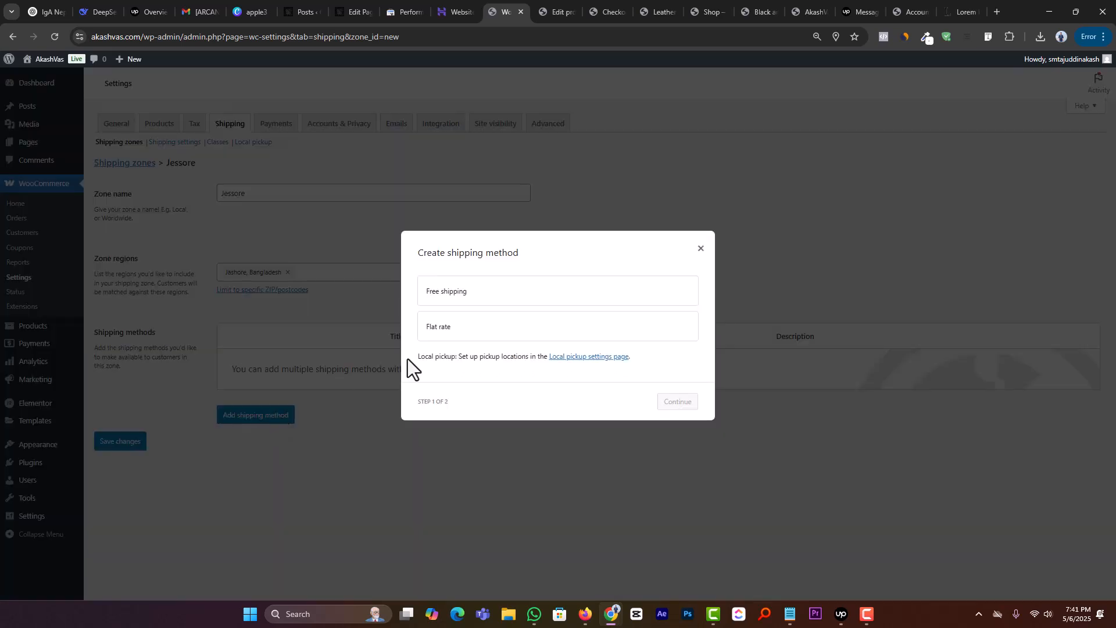
click(509, 324)
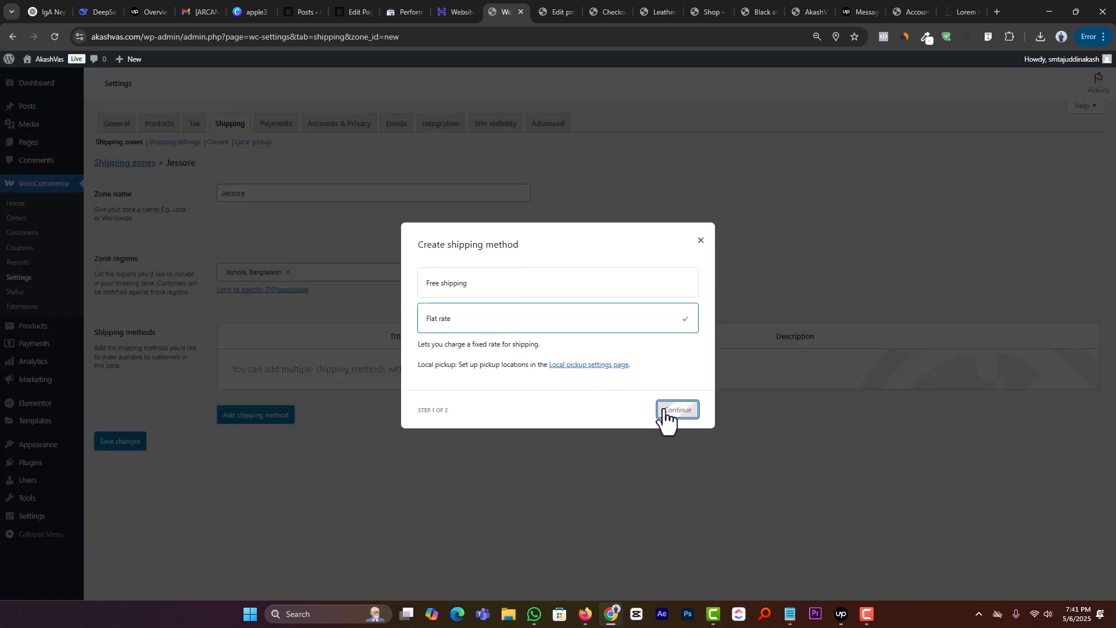
click(677, 411)
click(483, 327)
click(478, 355)
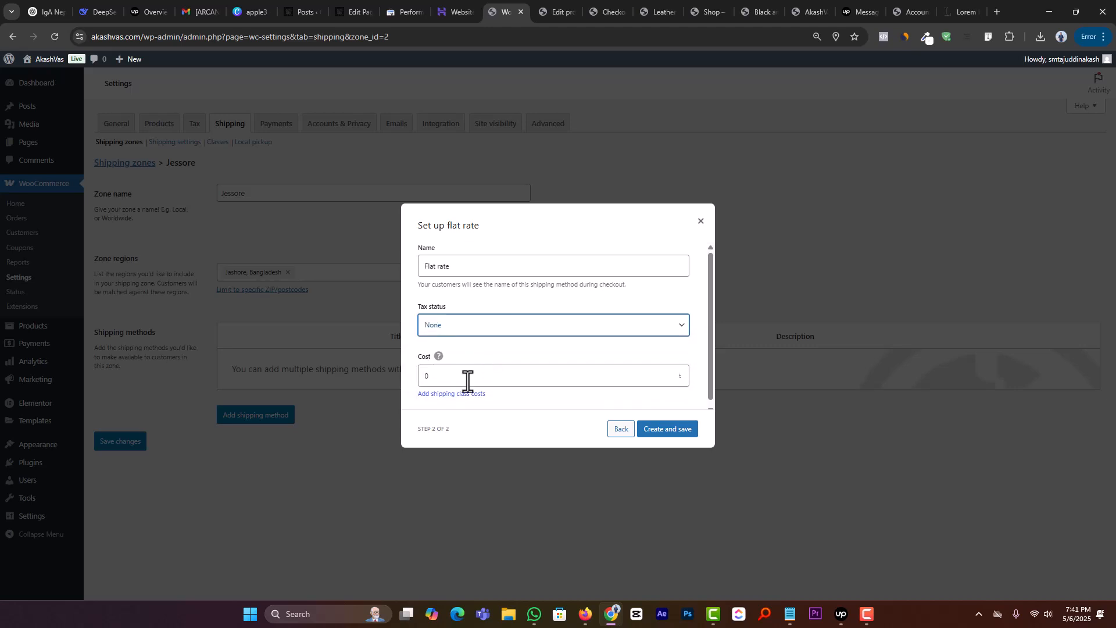
double_click(466, 378)
text(200)
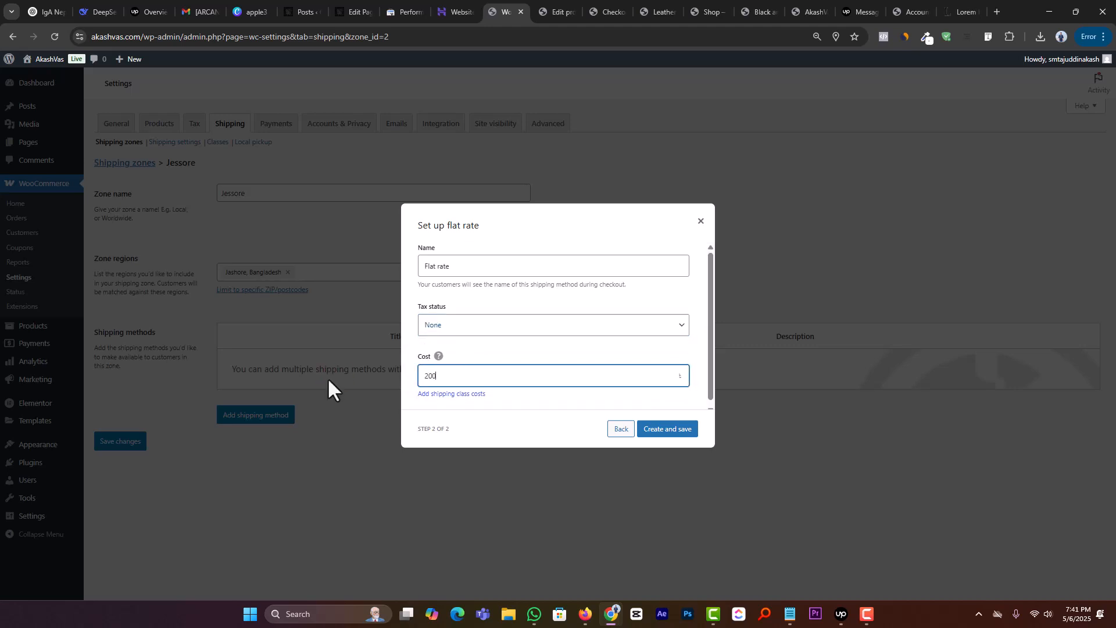
click(657, 434)
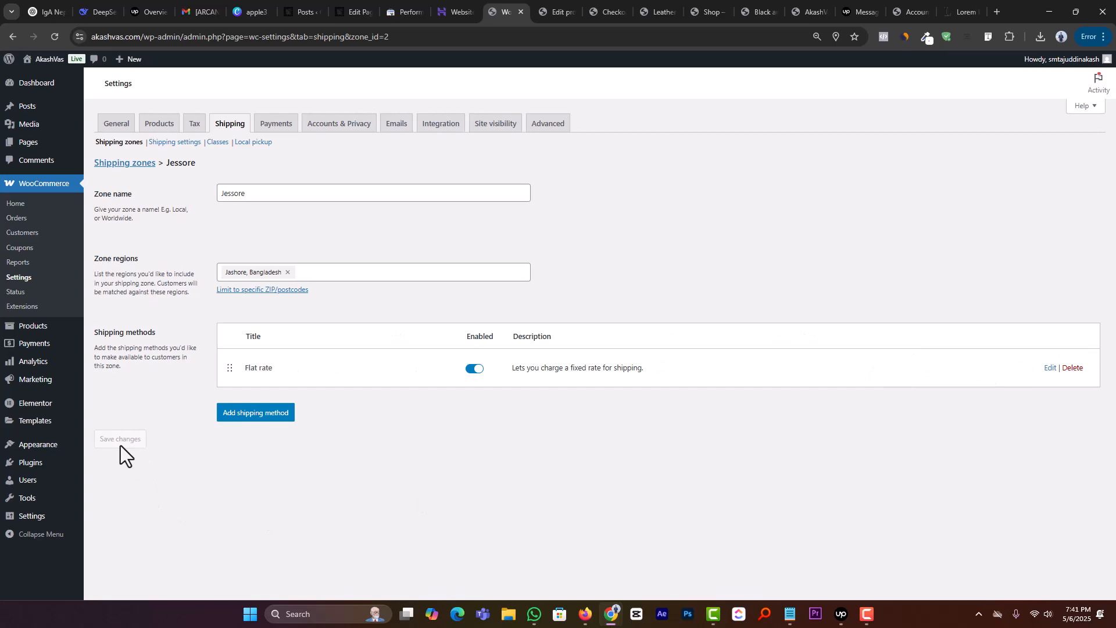
Step: Reload the checkout page and change the district in the shipping address to Jashore
click(551, 11)
click(601, 10)
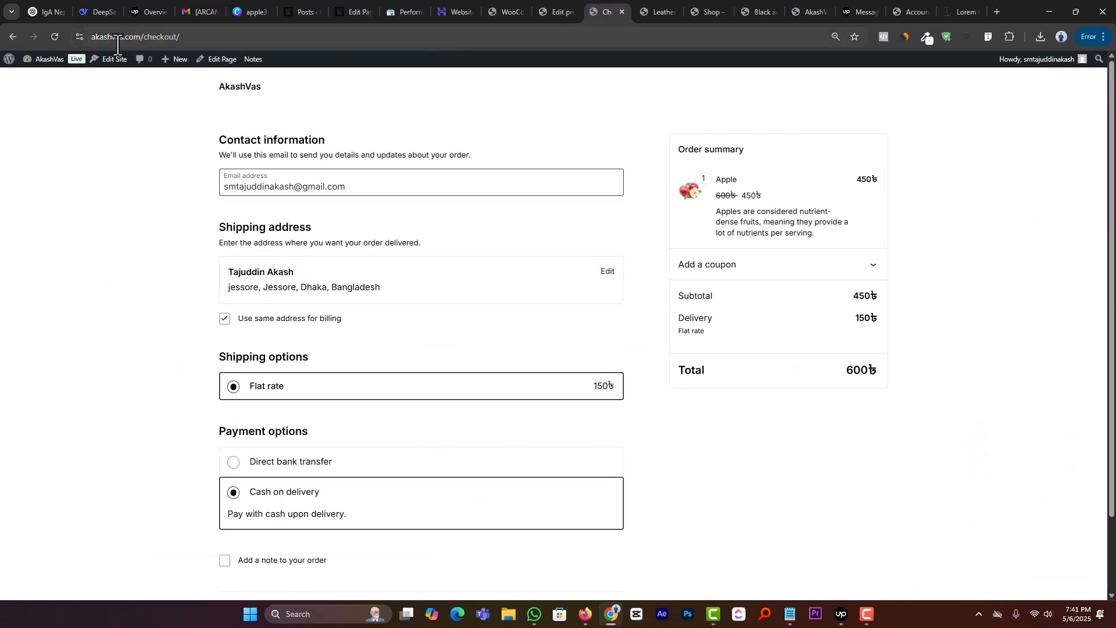
click(54, 37)
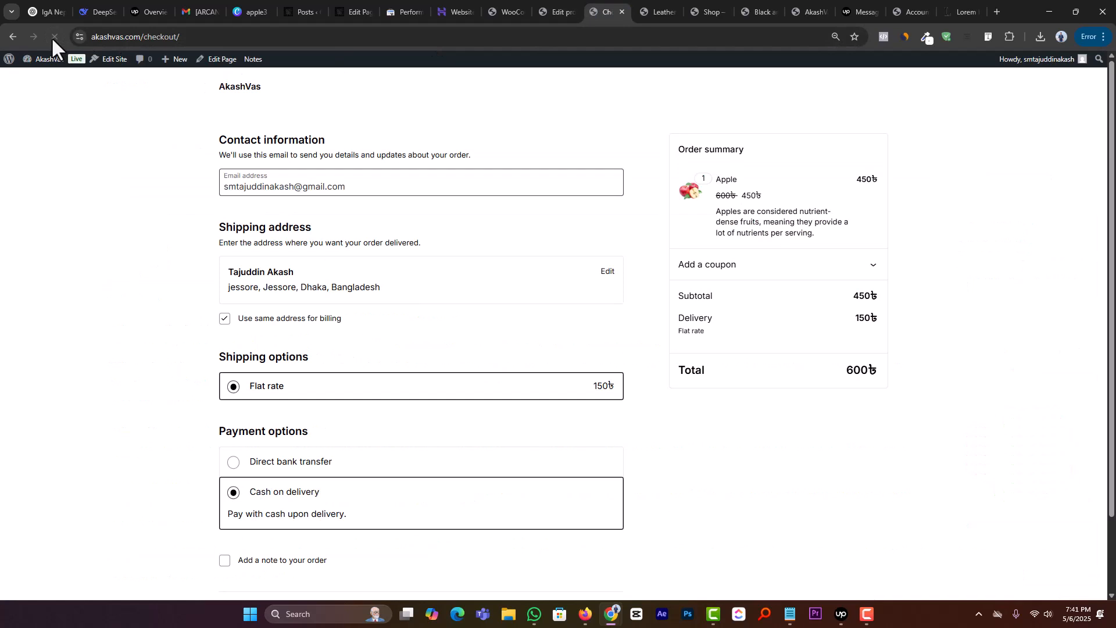
click(607, 271)
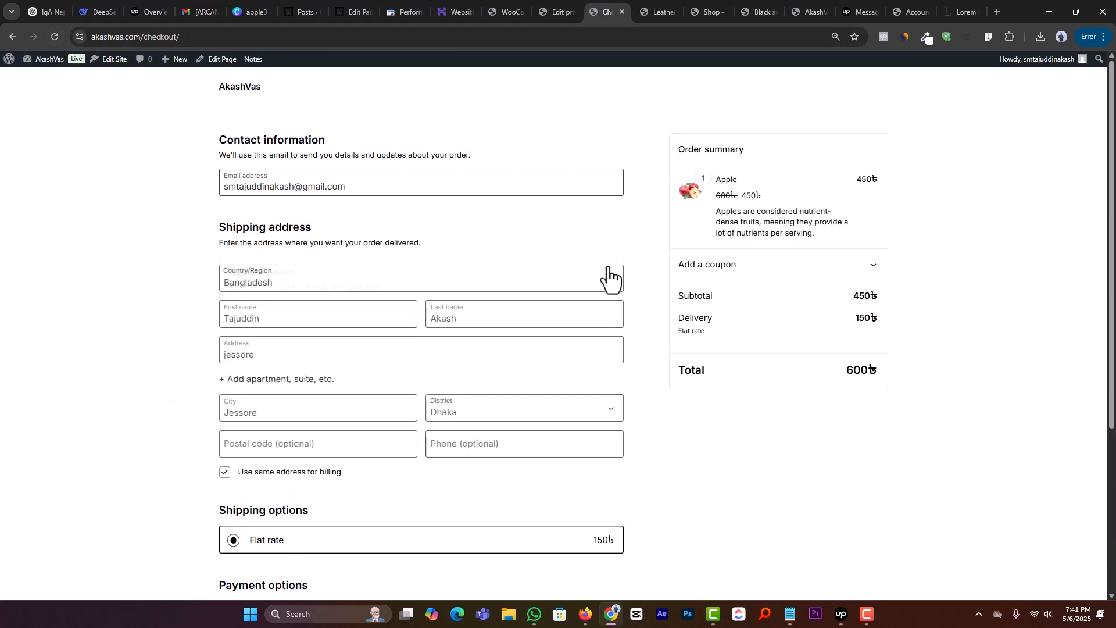
double_click(319, 354)
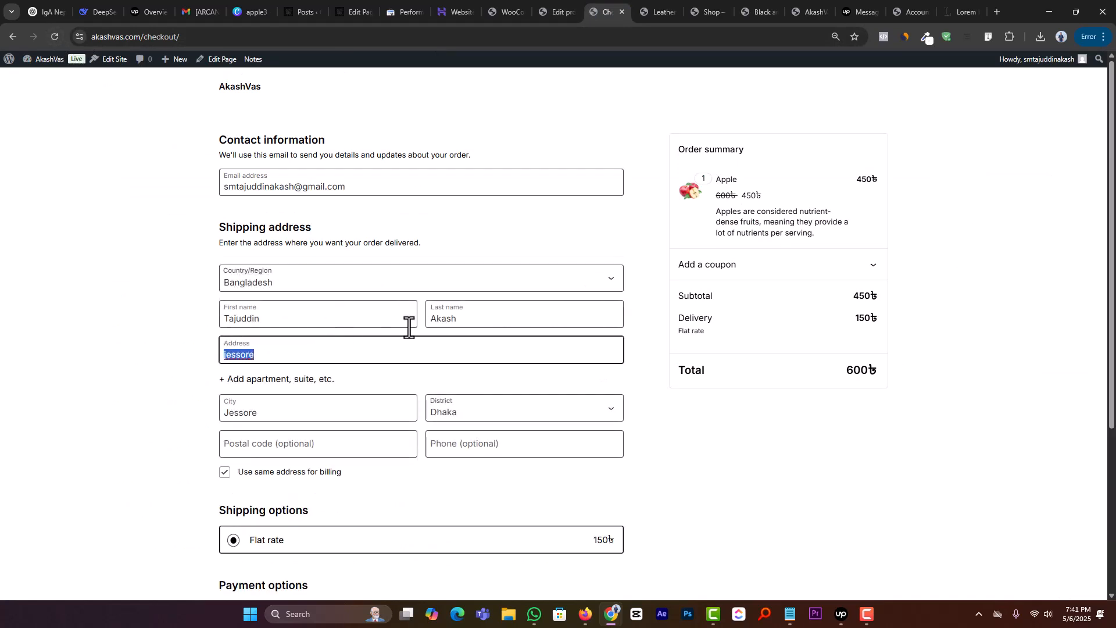
click(289, 416)
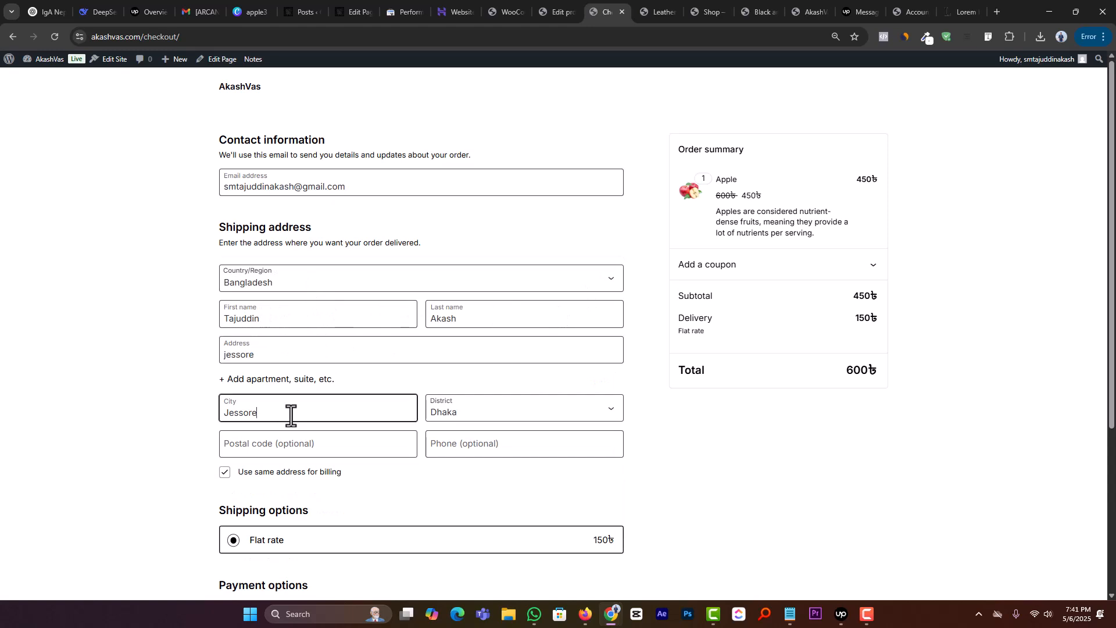
click(477, 413)
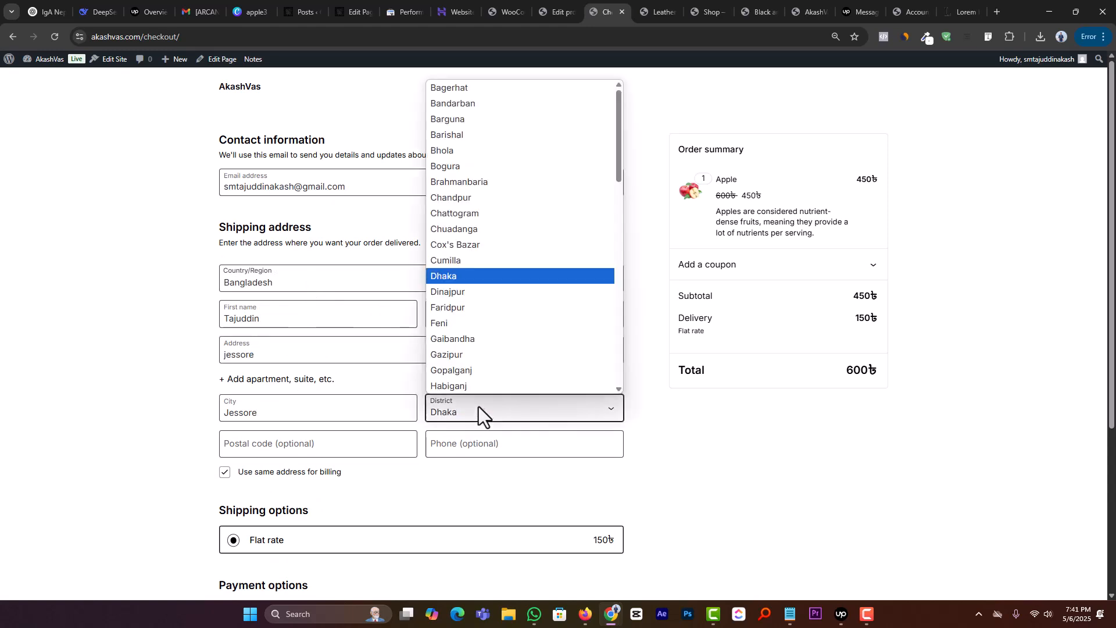
scroll(502, 316, down, 10)
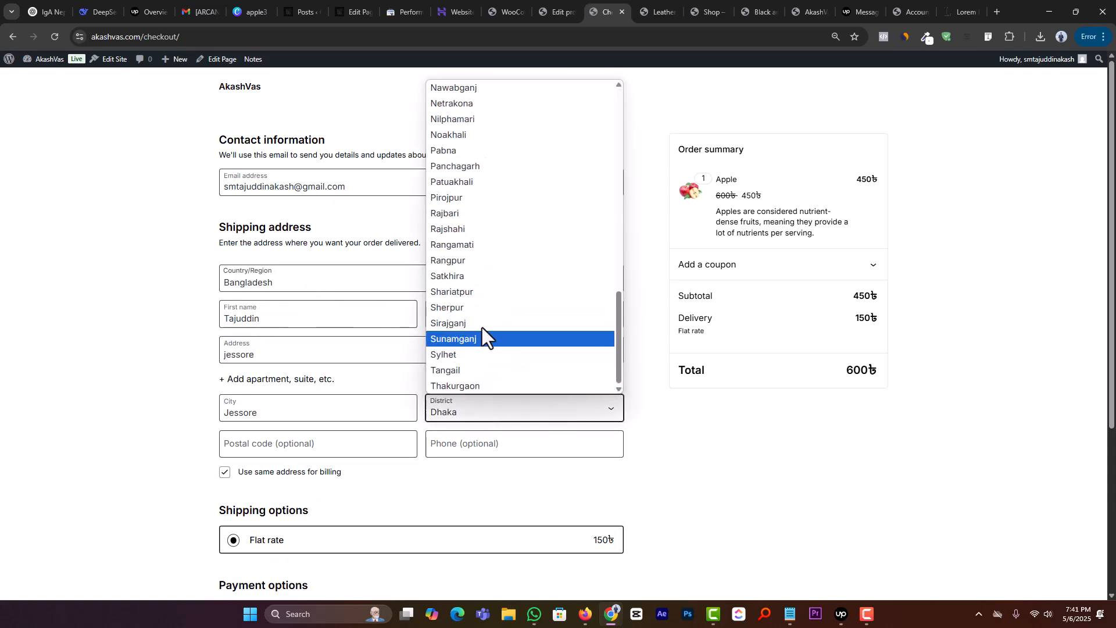
key(j)
click(493, 106)
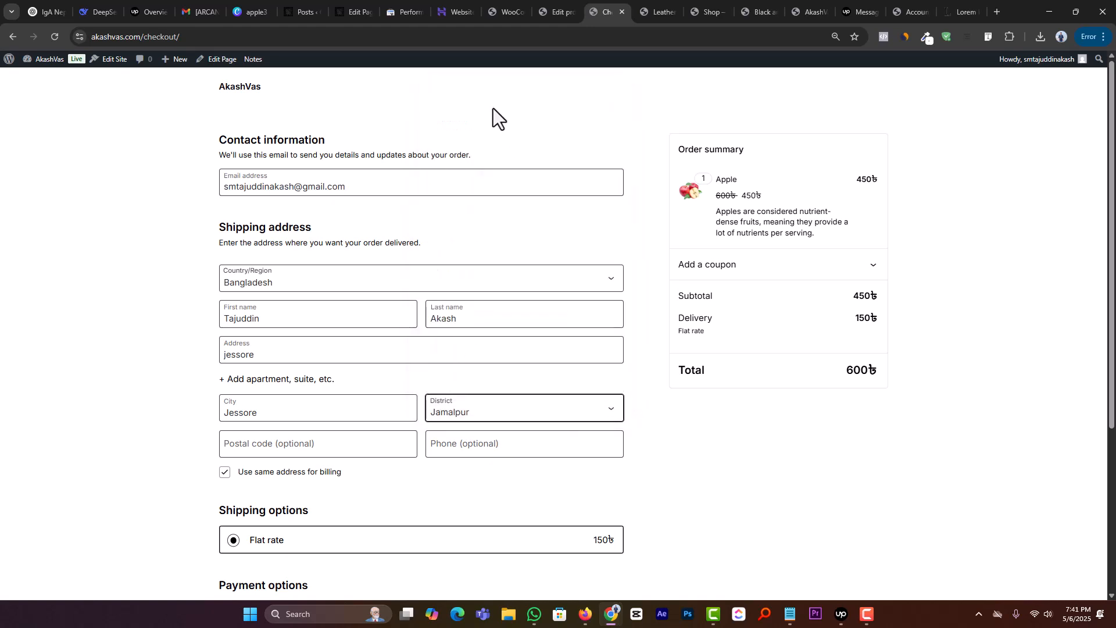
click(314, 413)
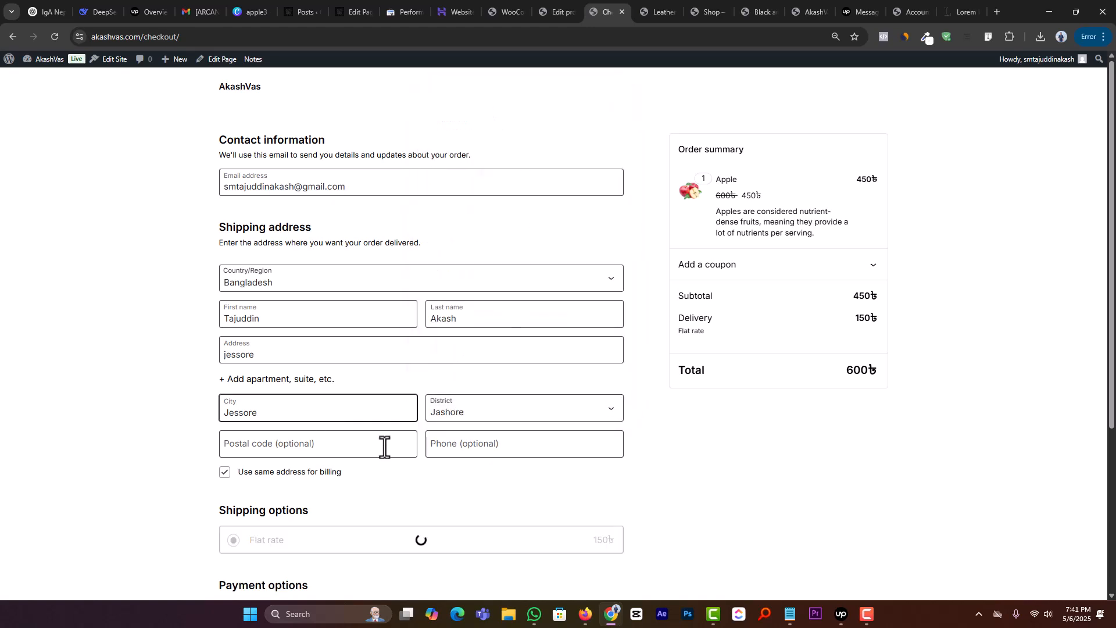
Step: Select Direct bank transfer as the payment option and place the order for the Apple product
scroll(384, 447, down, 4)
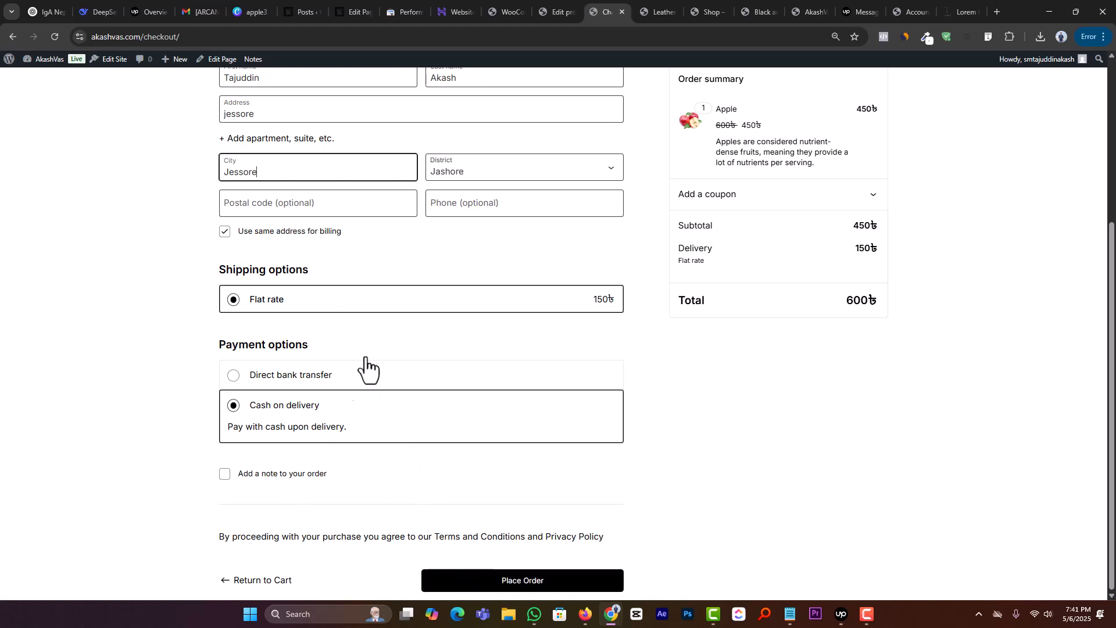
click(259, 377)
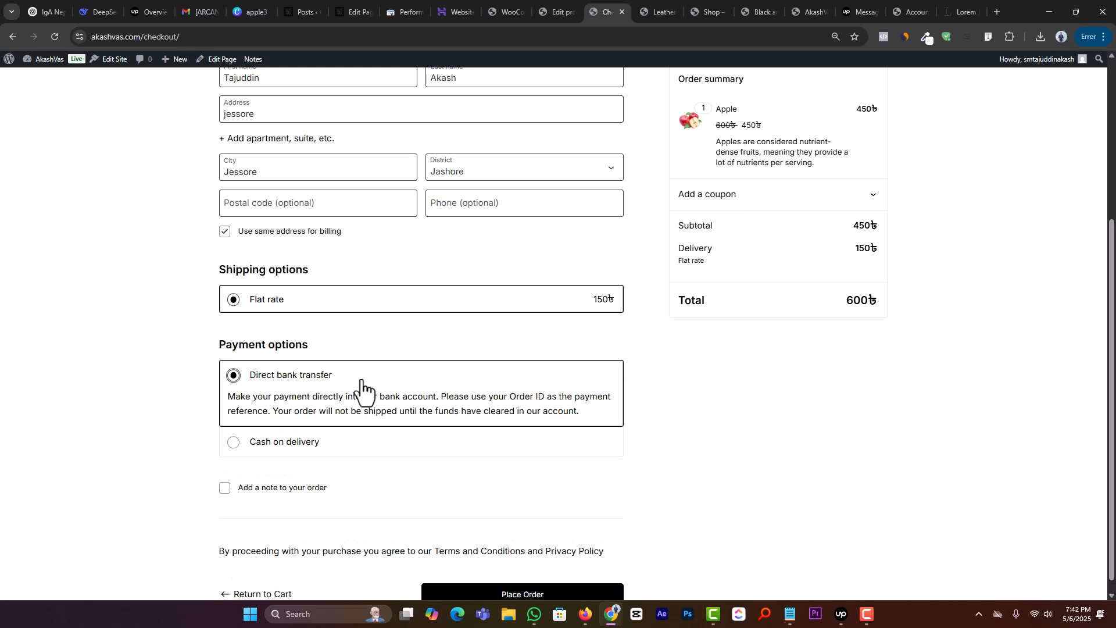
scroll(294, 401, down, 1)
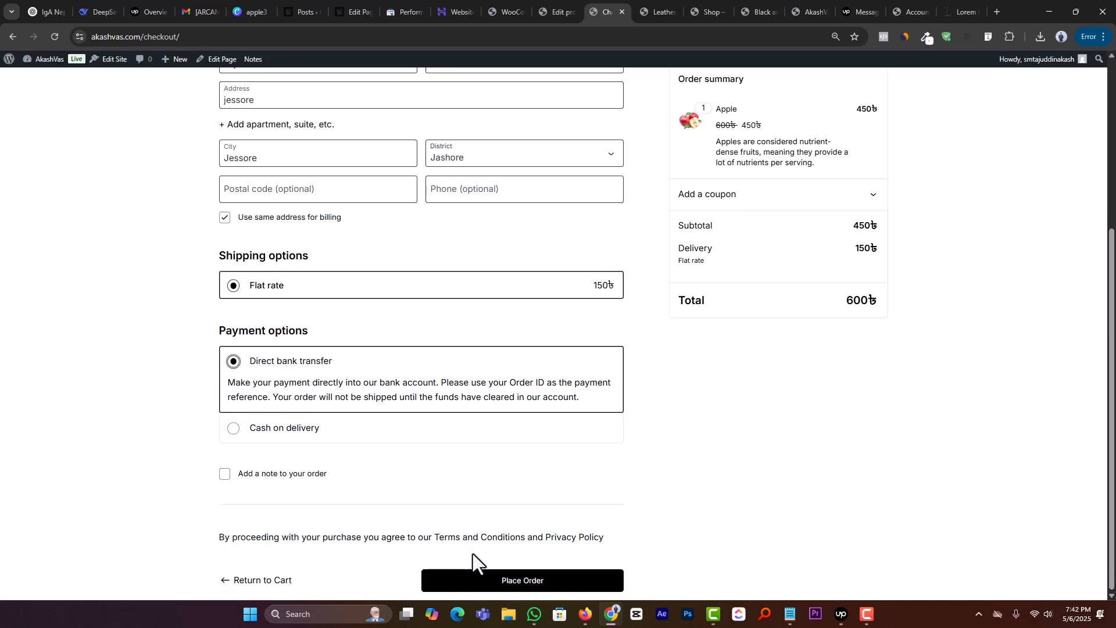
click(507, 580)
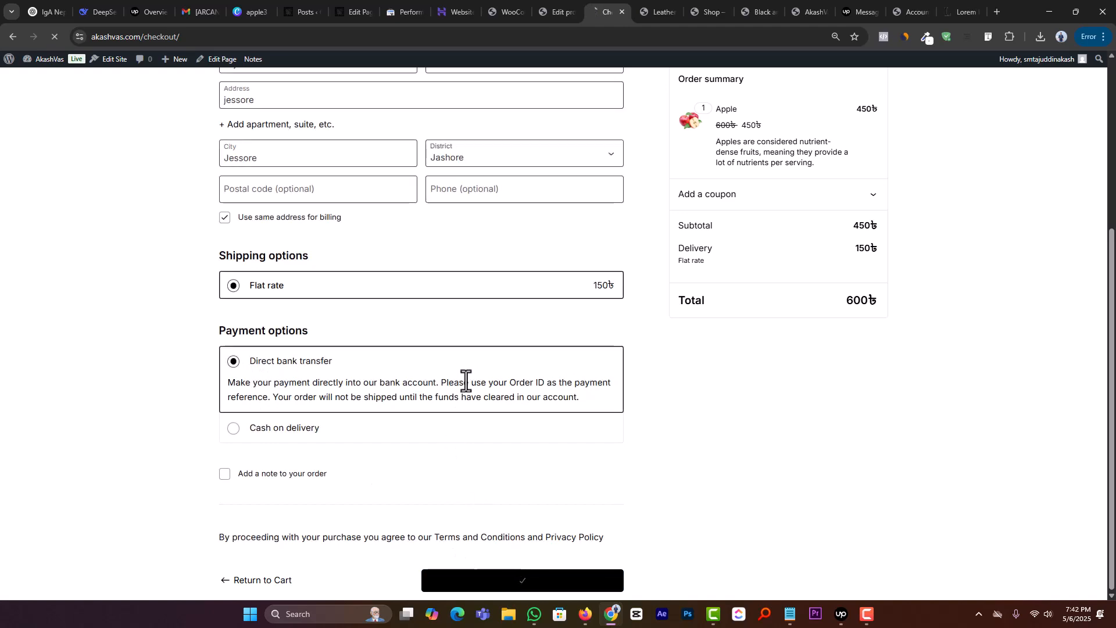
Step: Review the received order's totals, addresses and bank details, and go back to the store's cart
scroll(462, 379, down, 5)
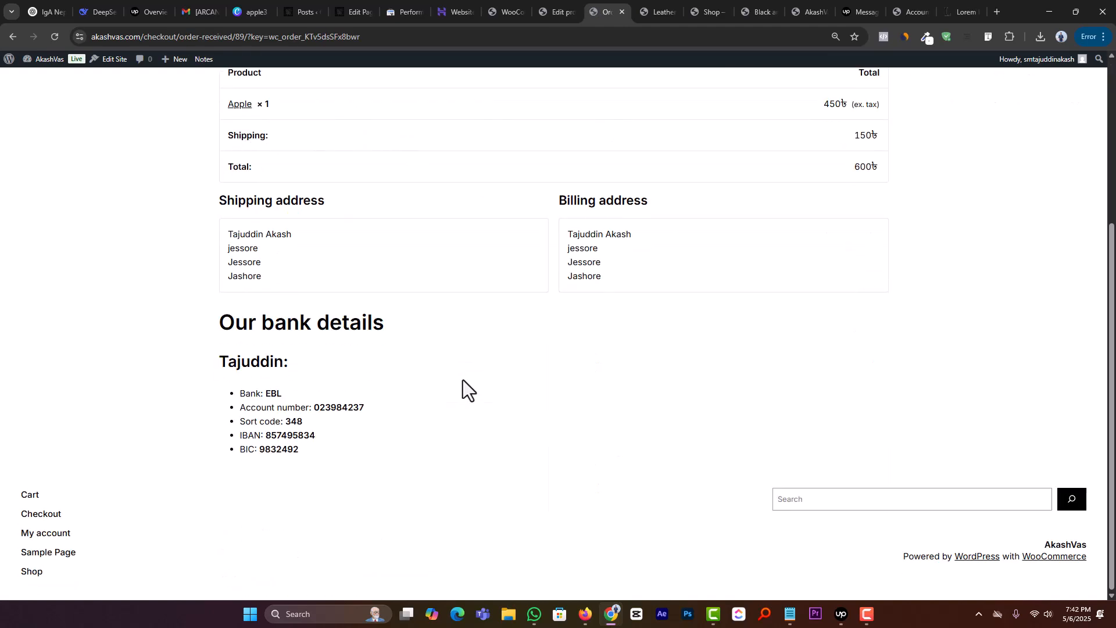
scroll(466, 373, up, 5)
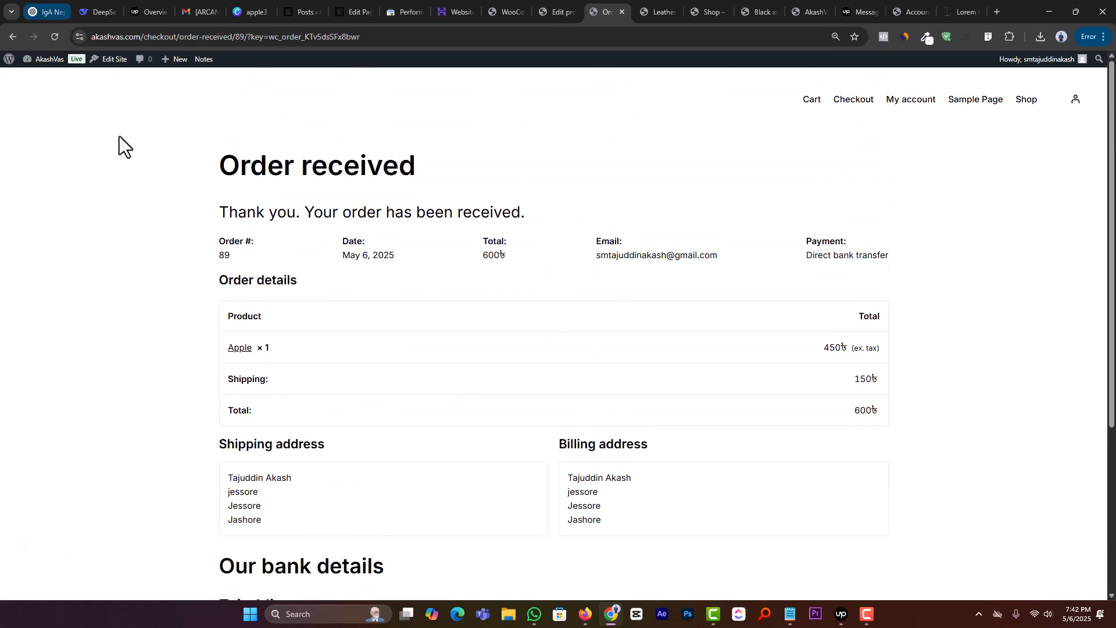
click(14, 36)
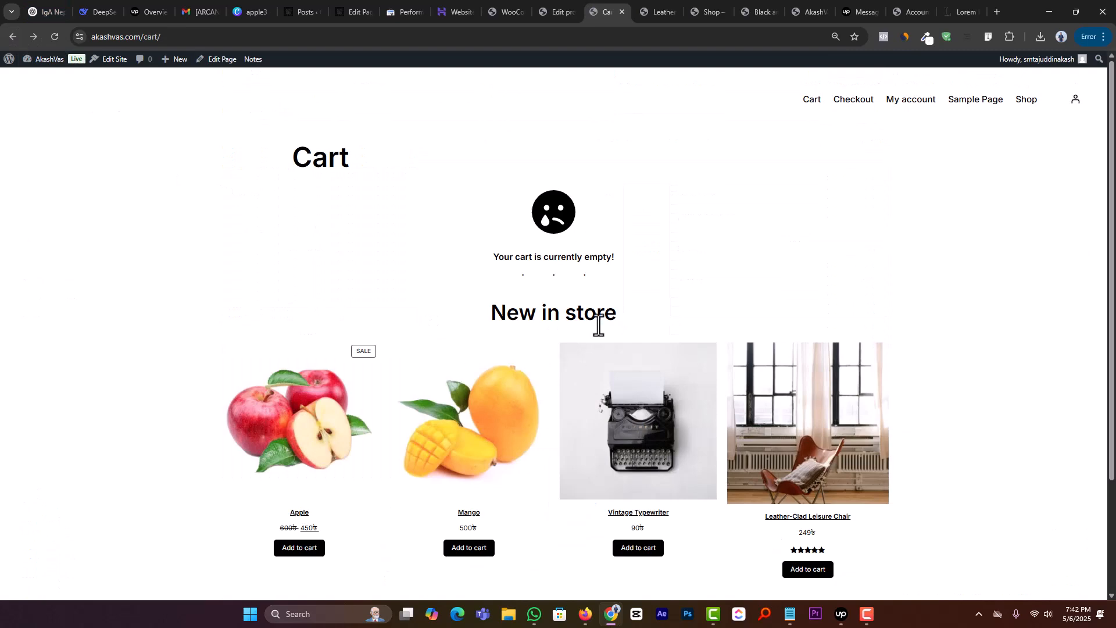
Step: Add the Vintage Typewriter to the cart, proceed to checkout and place the order with Direct bank transfer
click(601, 426)
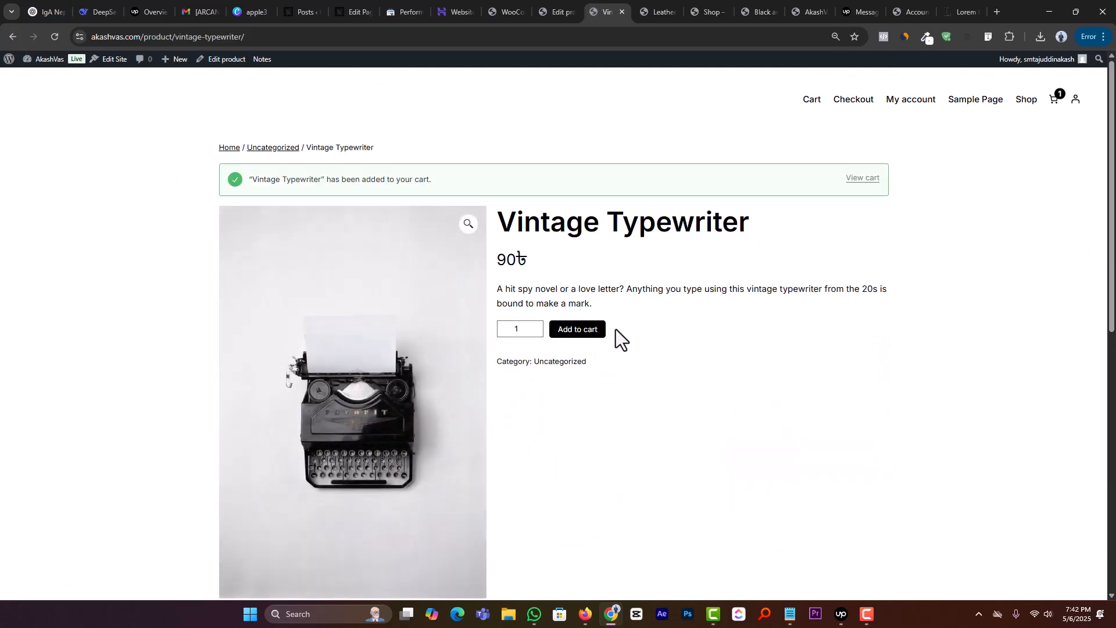
click(853, 181)
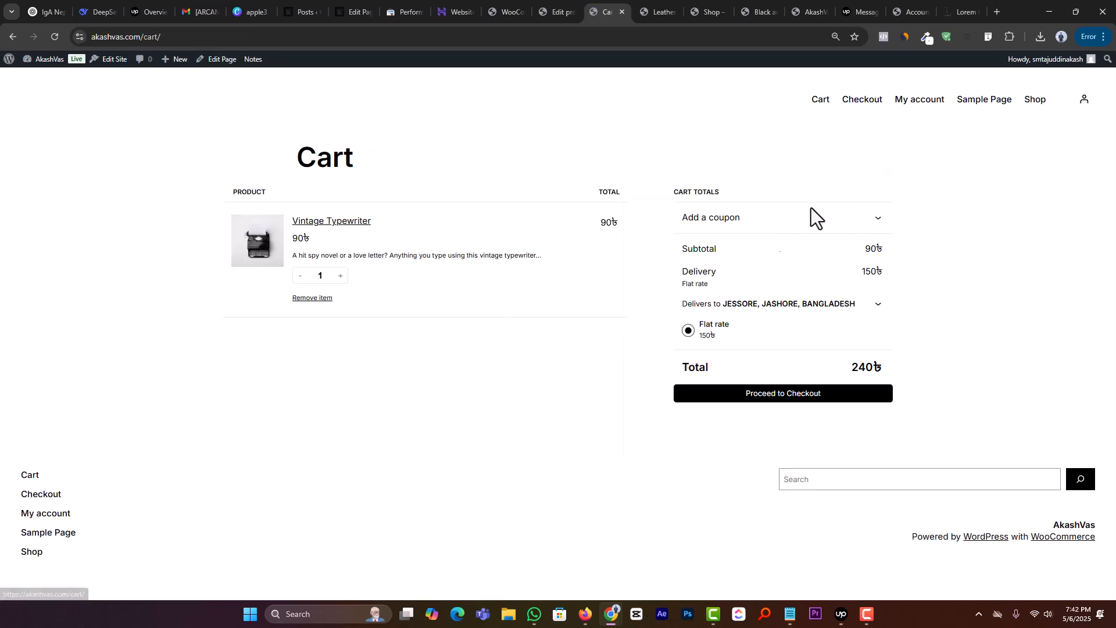
click(775, 396)
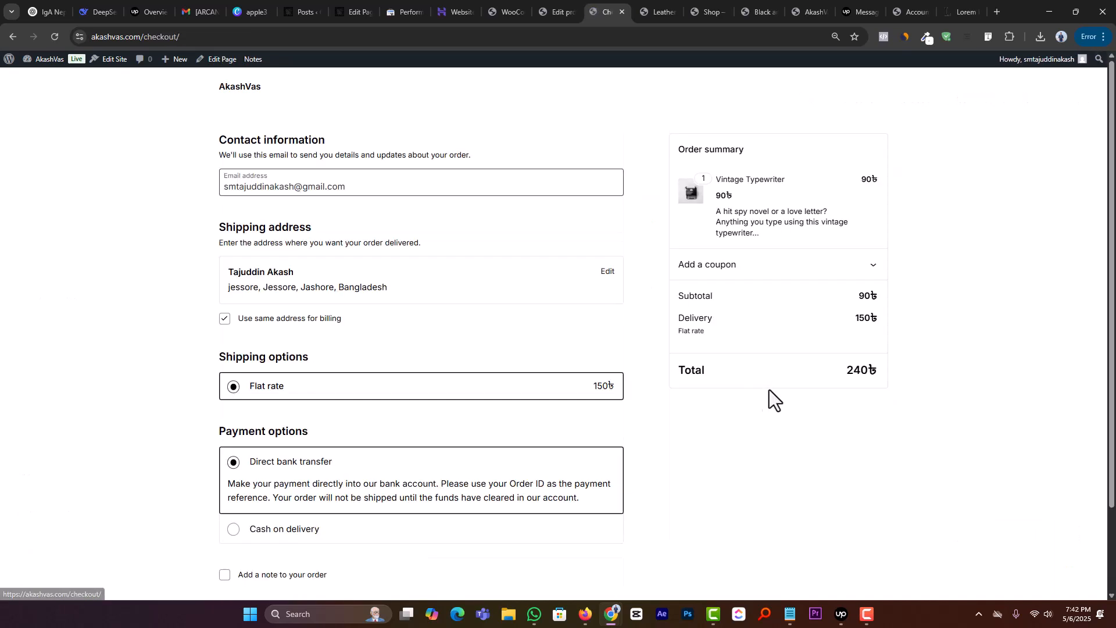
scroll(360, 439, down, 3)
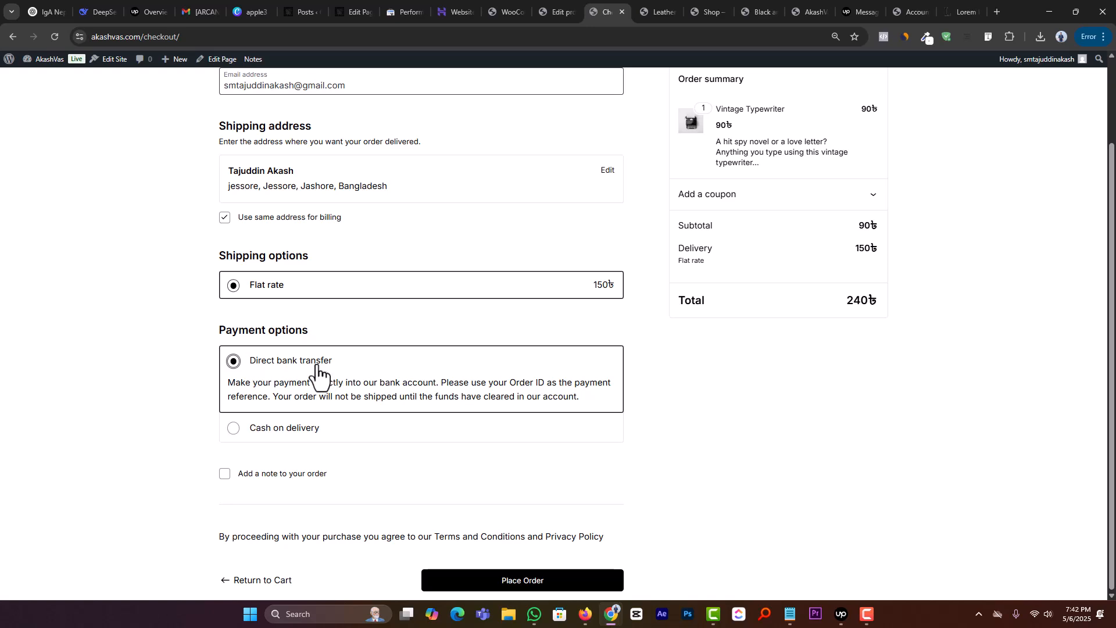
click(484, 584)
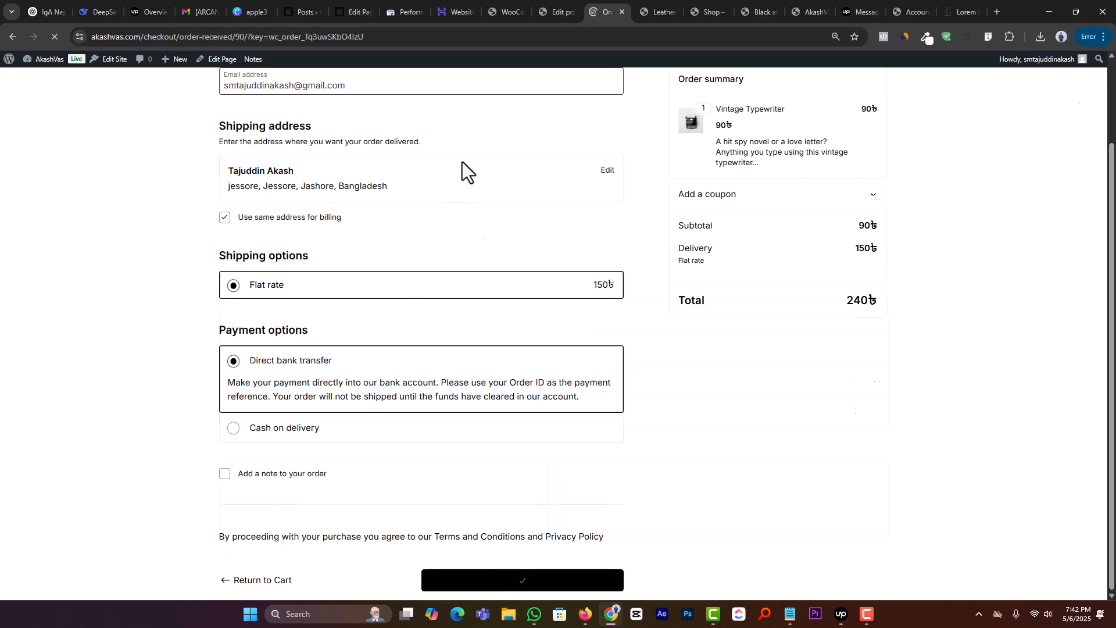
Step: Examine the Vintage Typewriter order's shipping charge, addresses and bank details on the order confirmation page
scroll(455, 341, down, 4)
scroll(459, 317, down, 4)
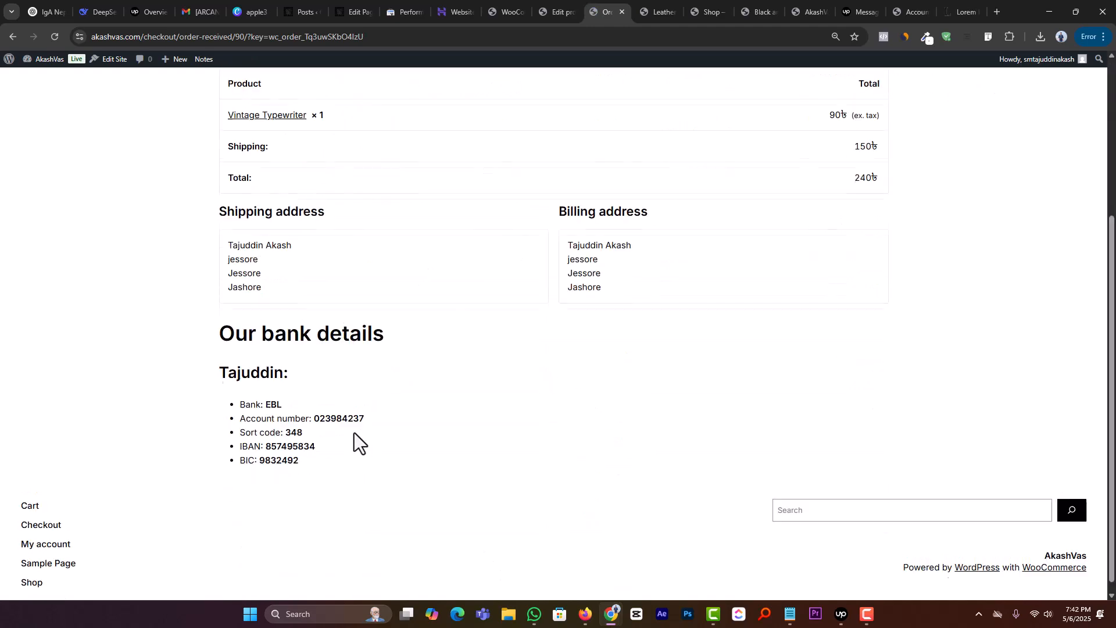
scroll(224, 335, down, 1)
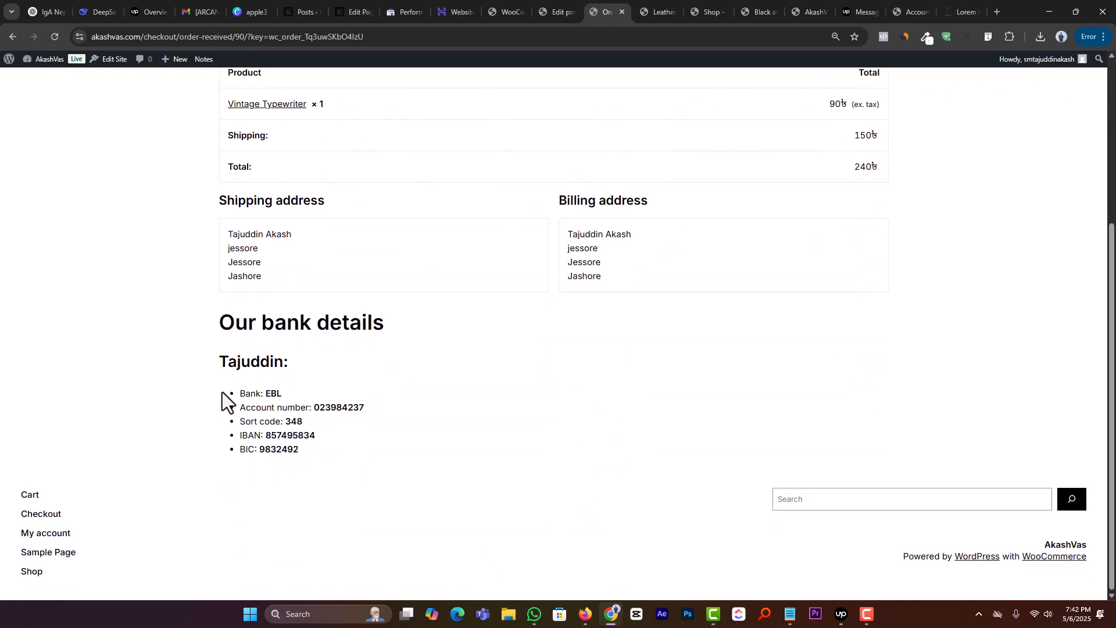
drag(216, 365, 178, 358)
click(339, 440)
click(239, 379)
Step: Return to the WooCommerce shipping zones list and delete the Bangladesh zone
click(510, 11)
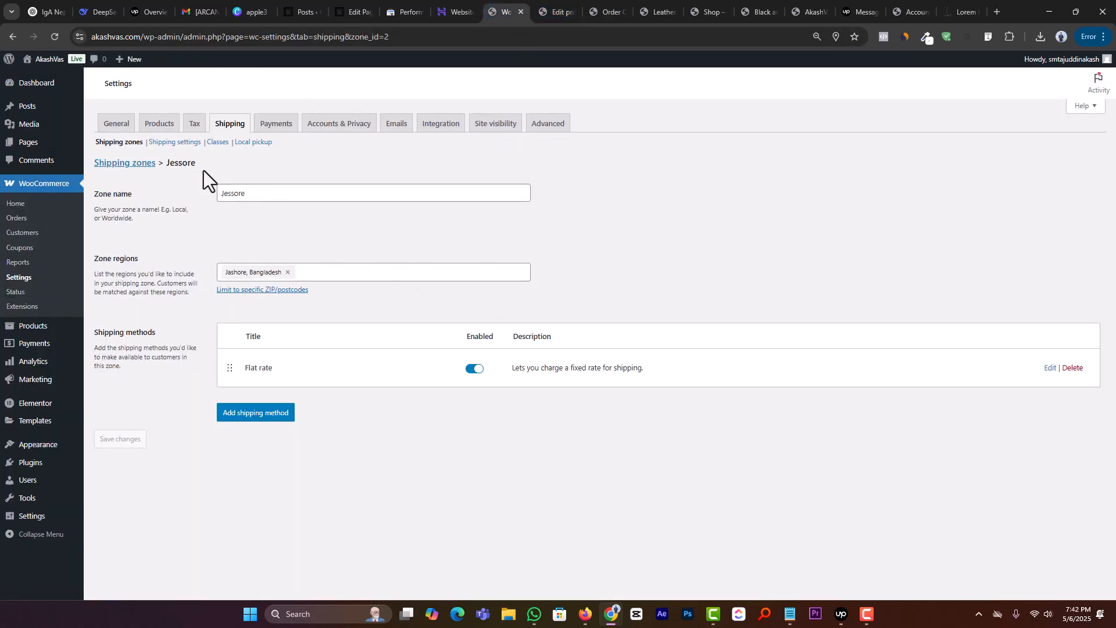
click(119, 163)
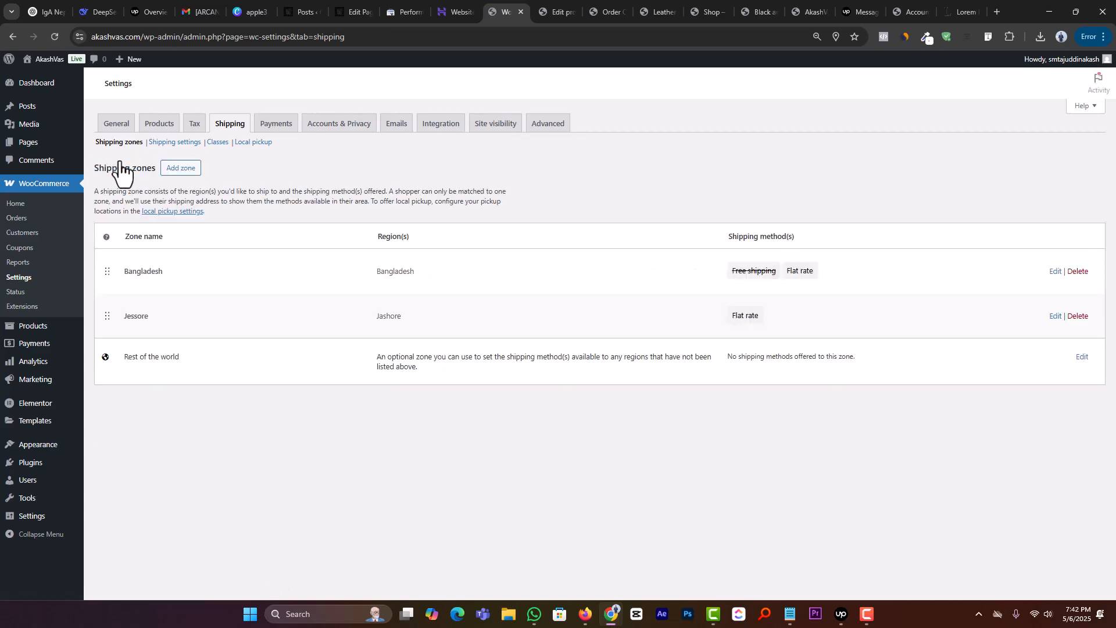
click(1078, 272)
click(615, 124)
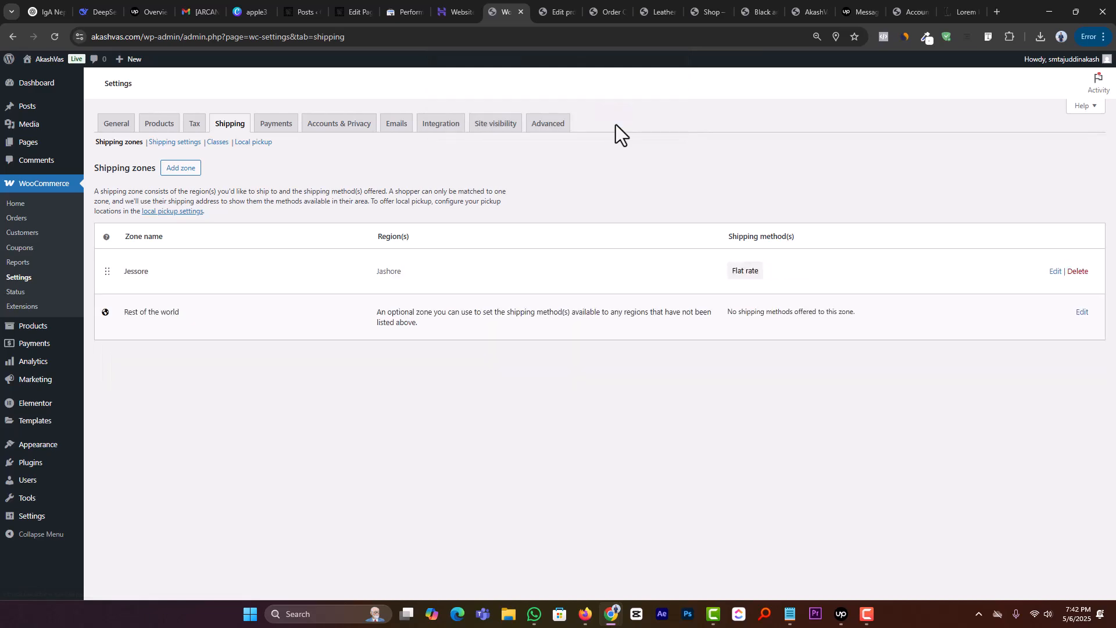
Step: Go back to the storefront shop, add the 3-Speed Bike to the cart and view the cart
click(546, 1)
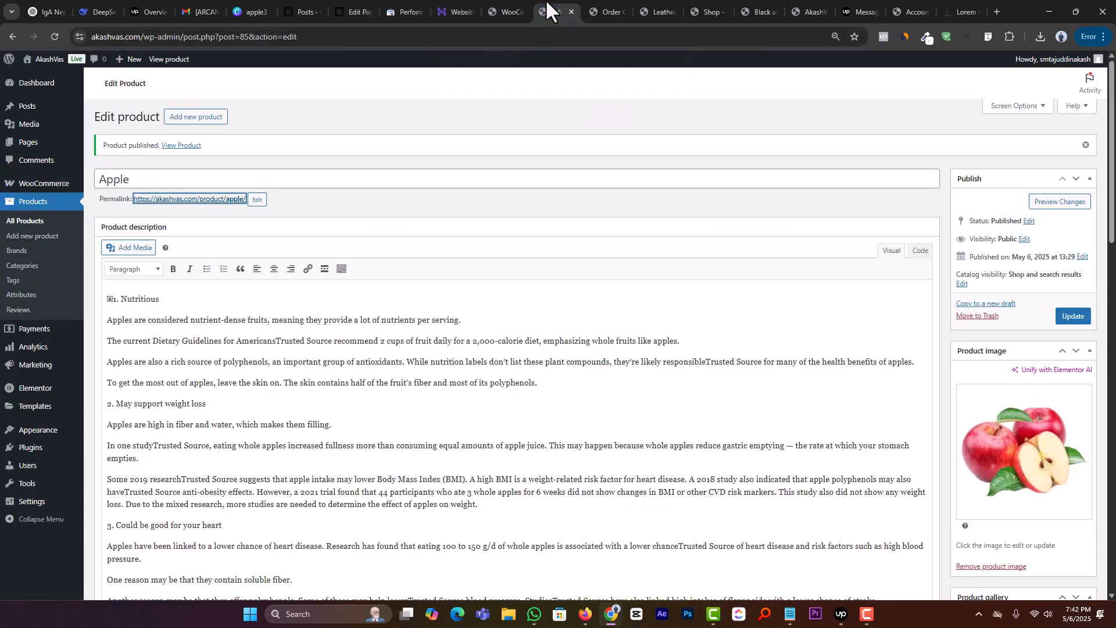
click(609, 12)
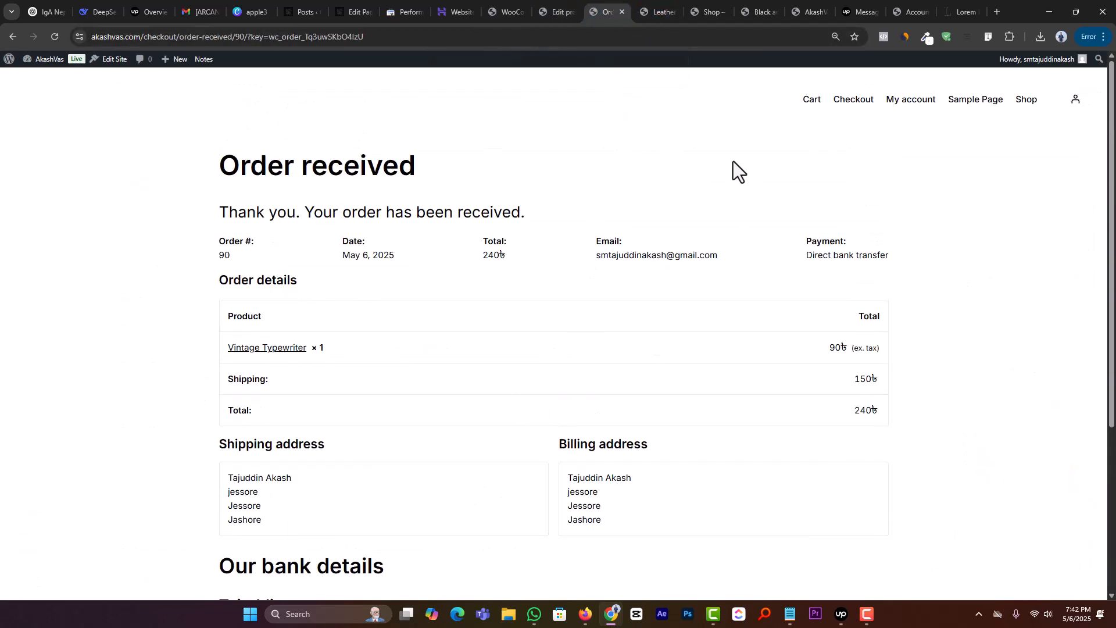
click(1024, 102)
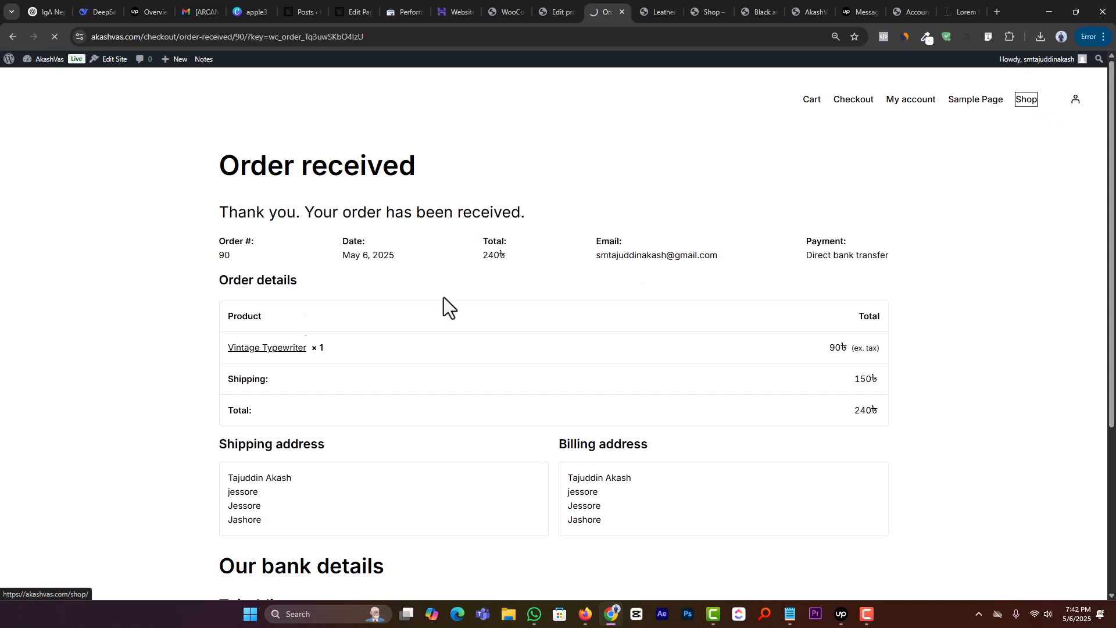
click(364, 334)
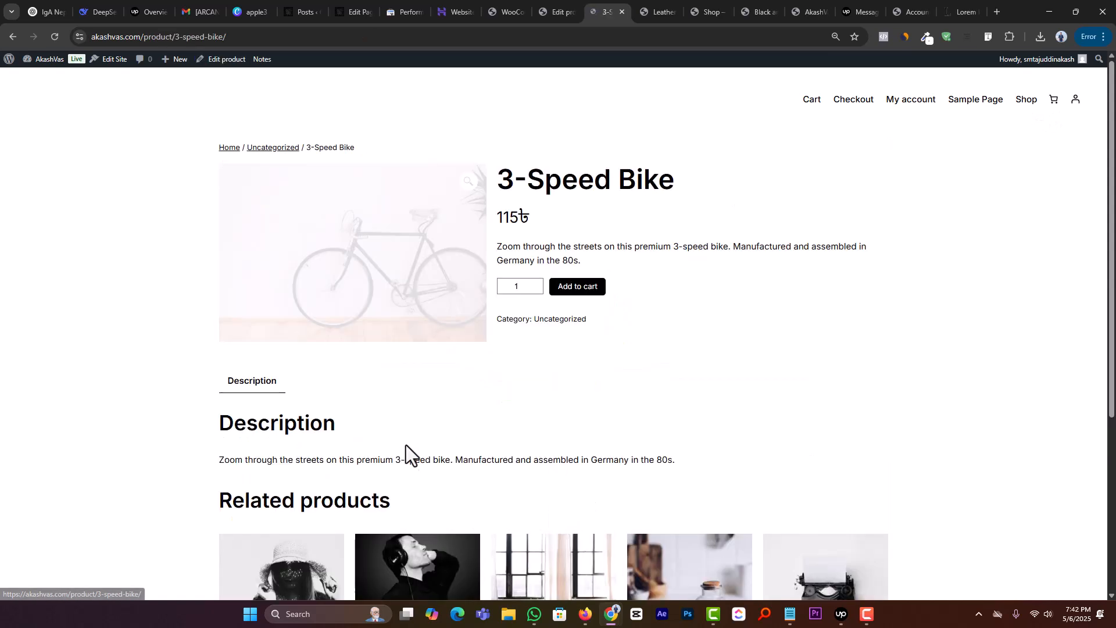
click(582, 290)
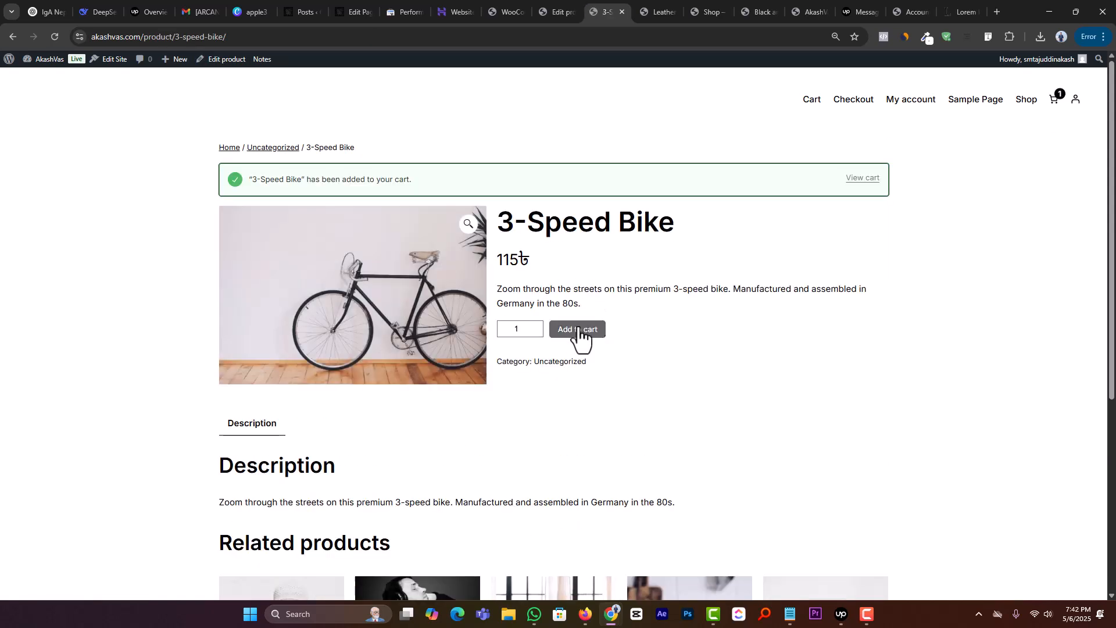
click(862, 180)
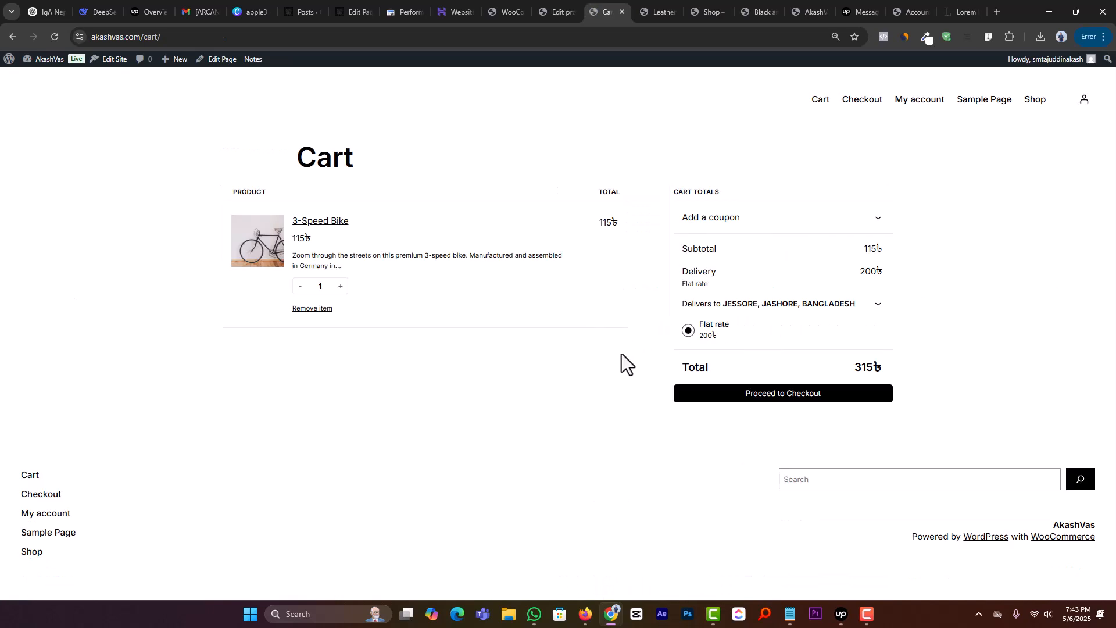
Step: Expand the delivery address in the cart totals and check the flat rate charged for the Jashore district
click(876, 306)
click(877, 309)
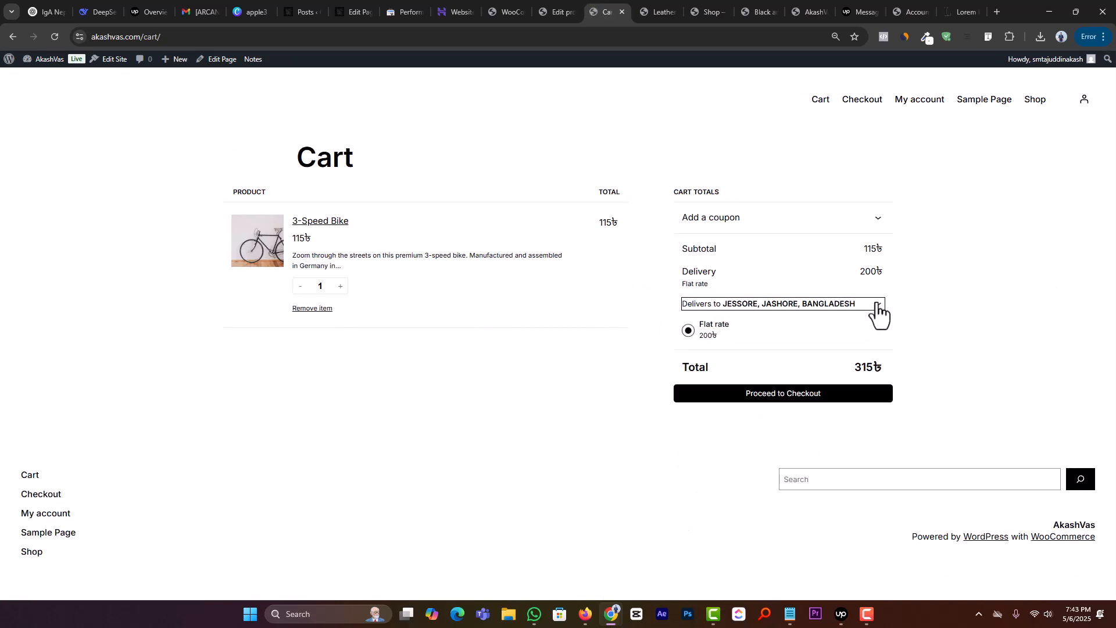
click(877, 306)
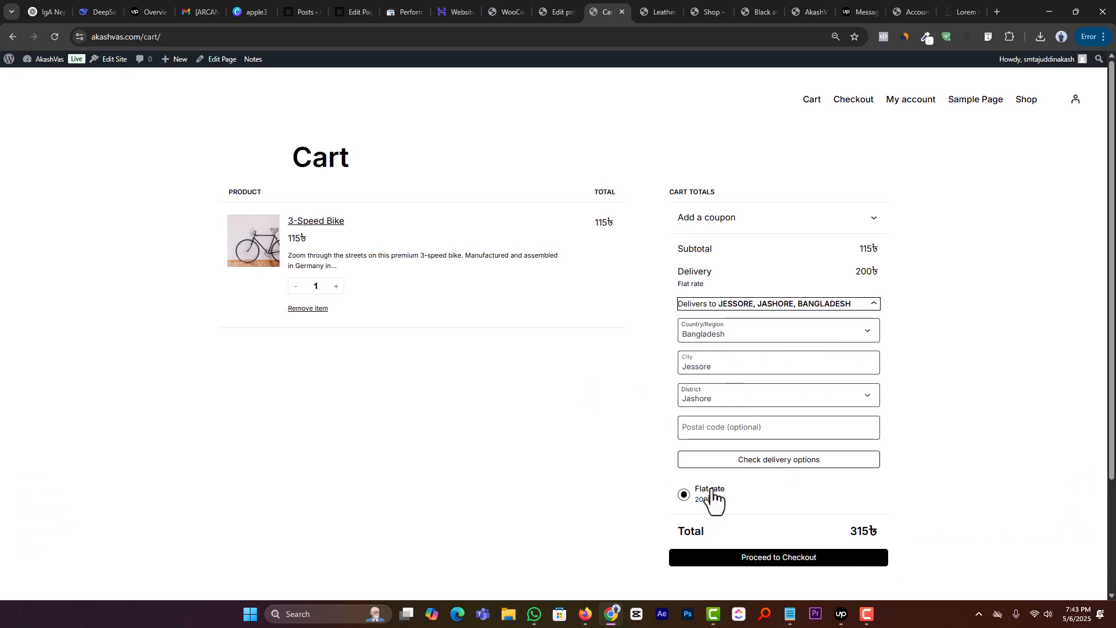
drag(715, 506, 697, 506)
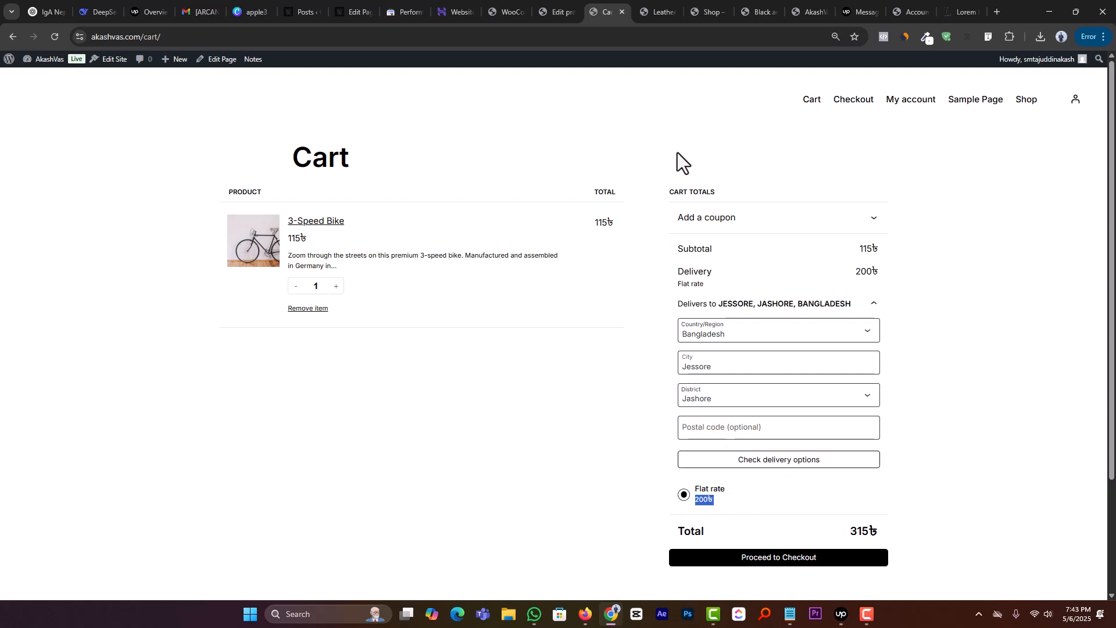
Step: Return to the shipping zones settings and start a new zone named Dhaka
click(554, 11)
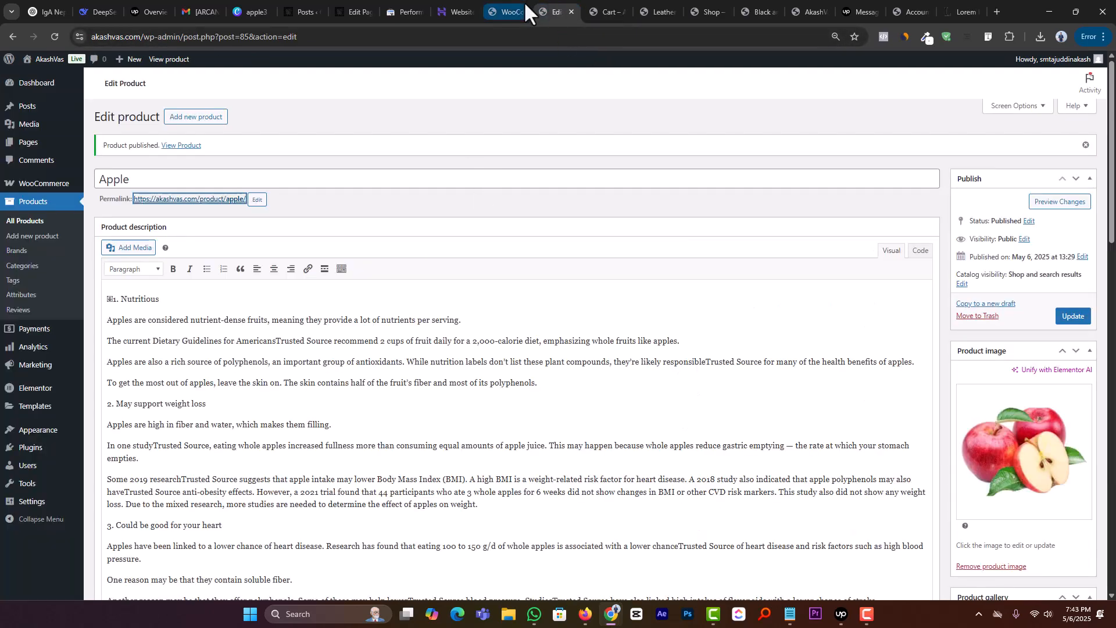
drag(524, 1, 535, 1)
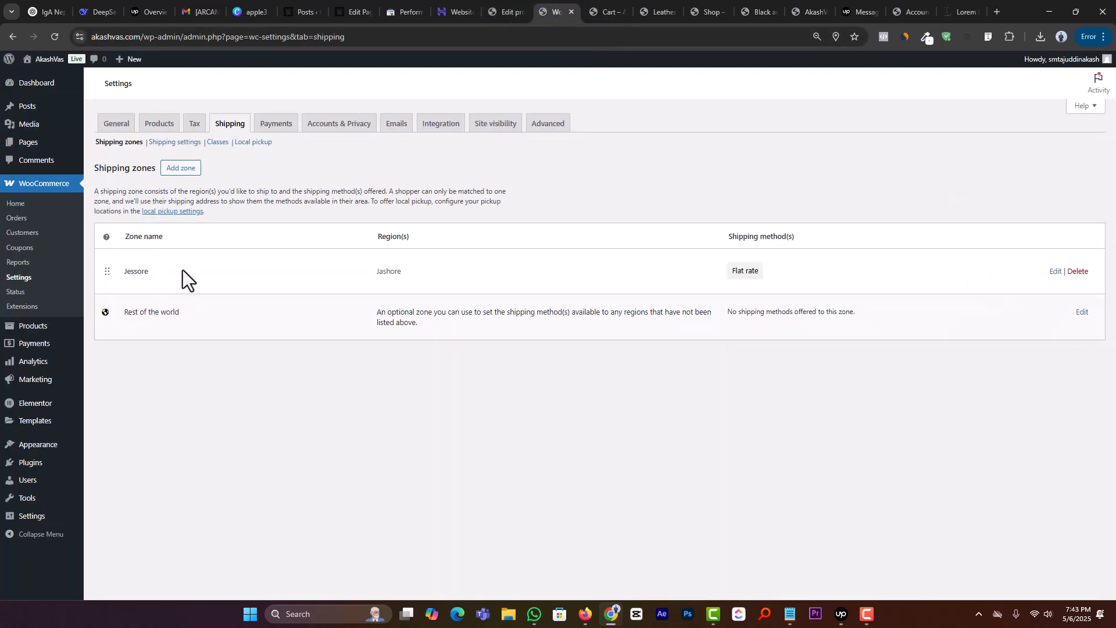
double_click(139, 270)
click(194, 364)
click(178, 171)
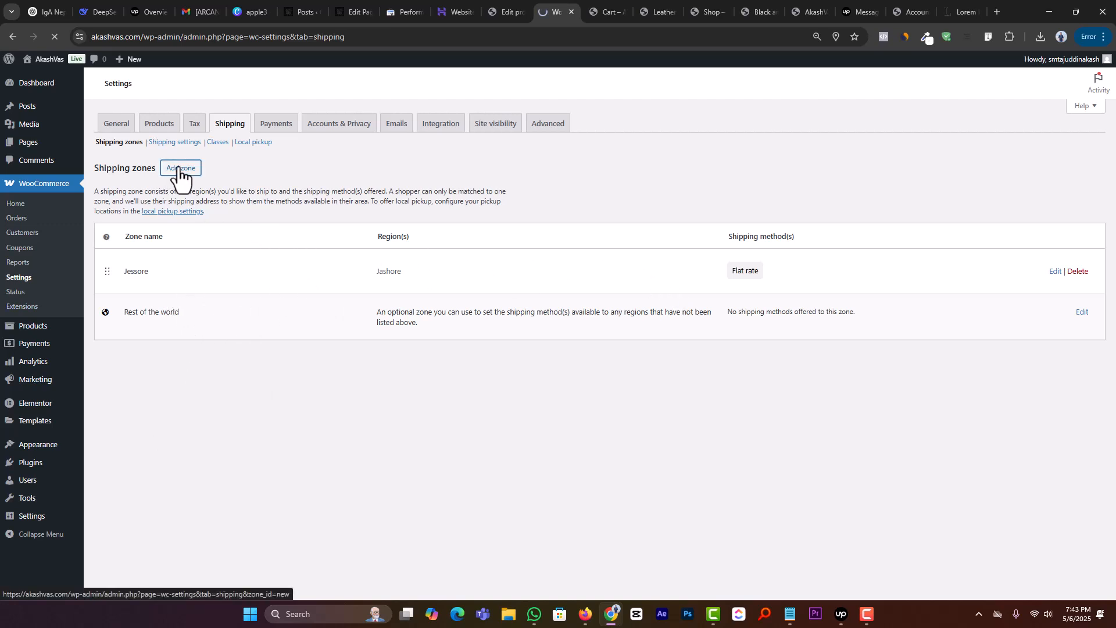
click(275, 194)
text(Dhaka)
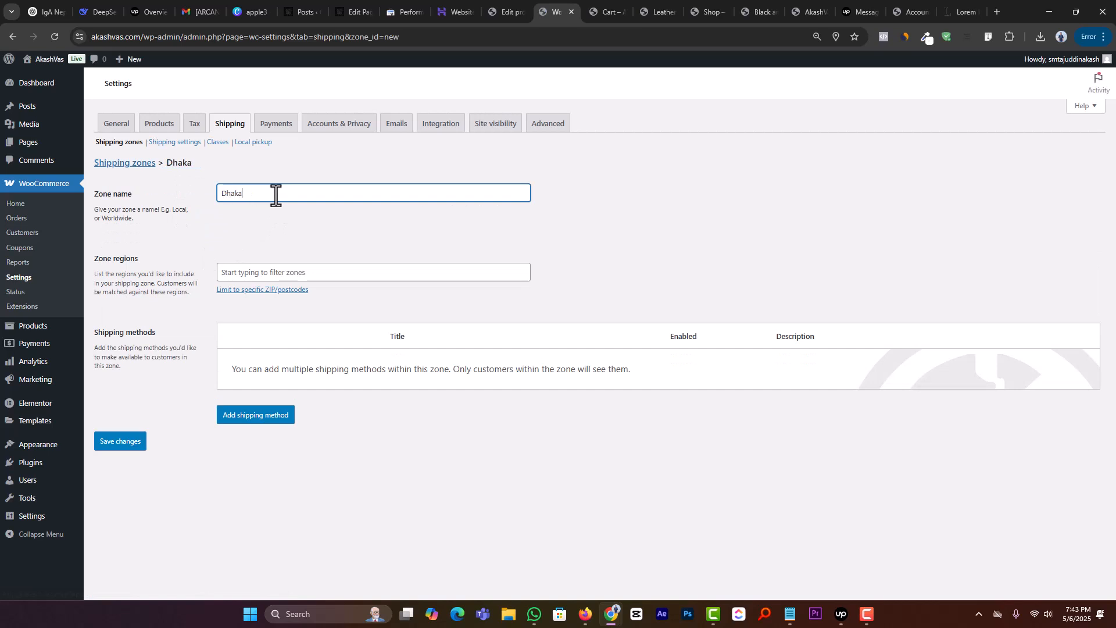
Step: Set the new zone's region to Dhaka, Bangladesh, from the districts under Asia and Bangladesh
click(337, 270)
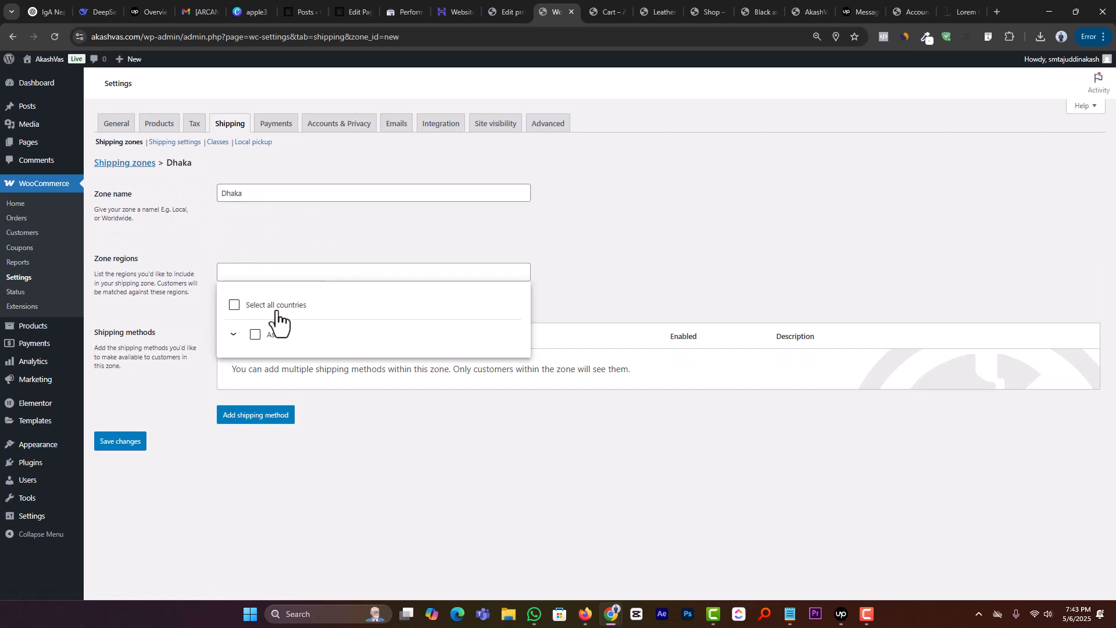
click(233, 334)
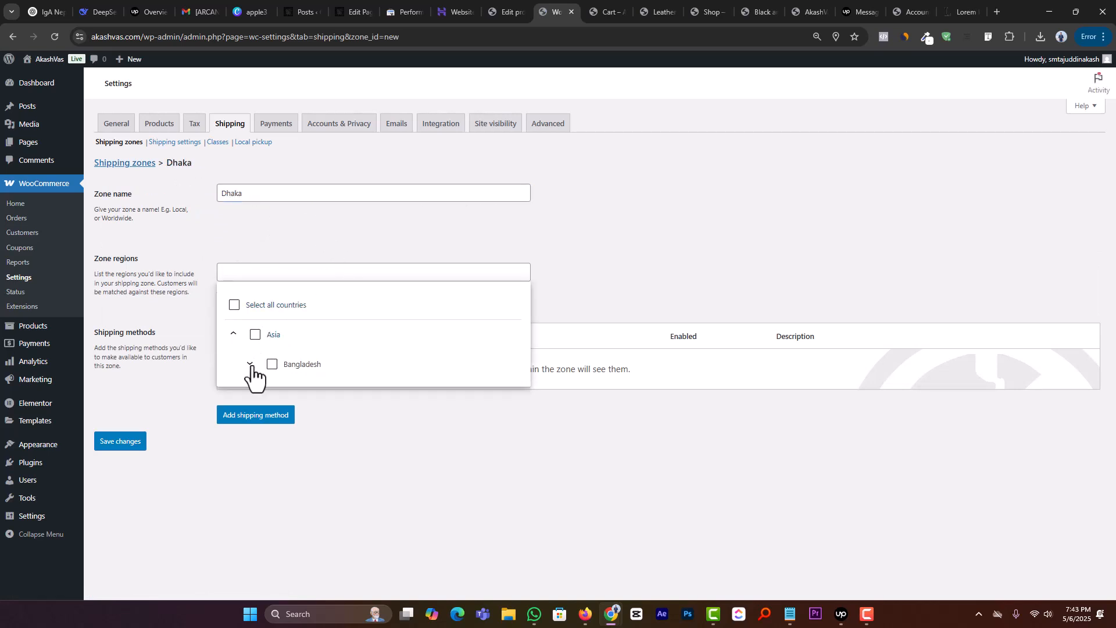
click(250, 363)
scroll(289, 363, down, 6)
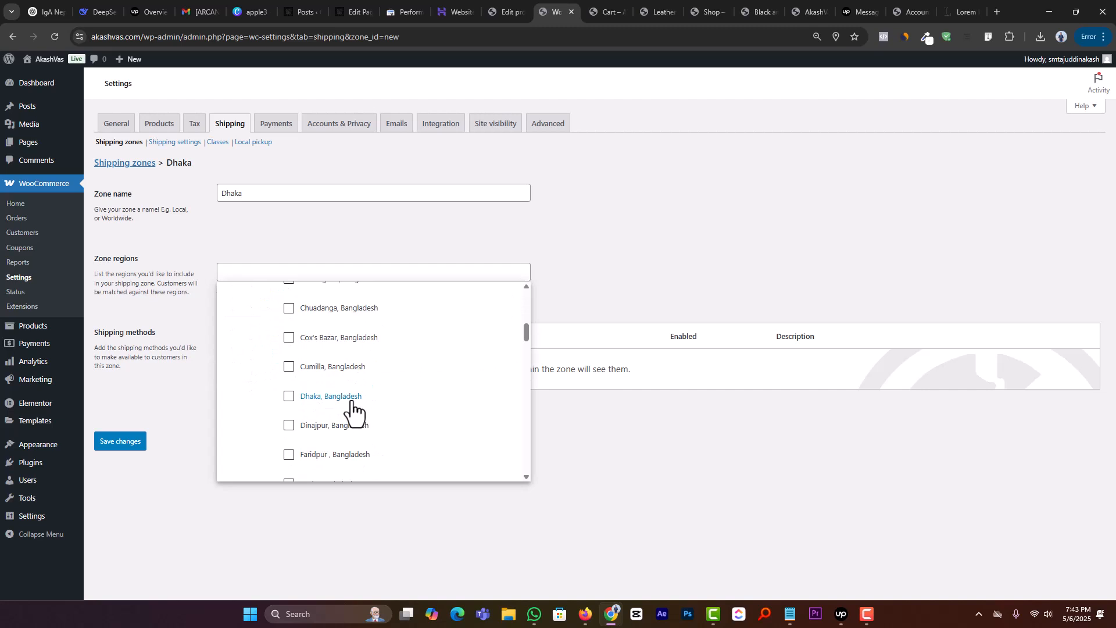
click(352, 399)
click(225, 512)
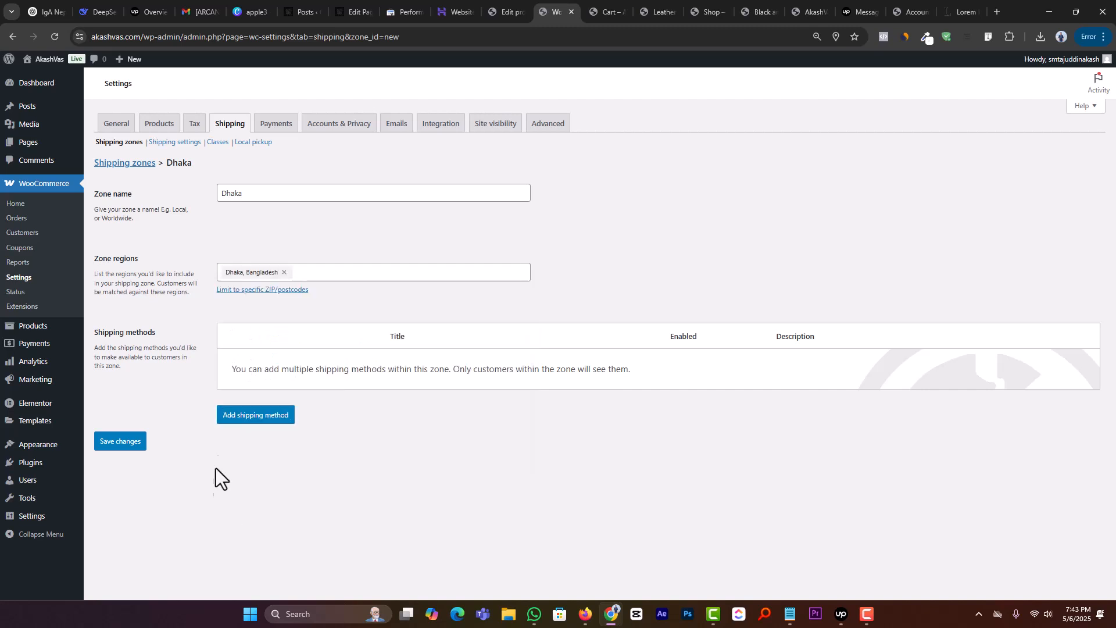
Step: Add a Flat rate shipping method to the Dhaka zone with tax status None and a cost of 100
click(256, 415)
click(452, 323)
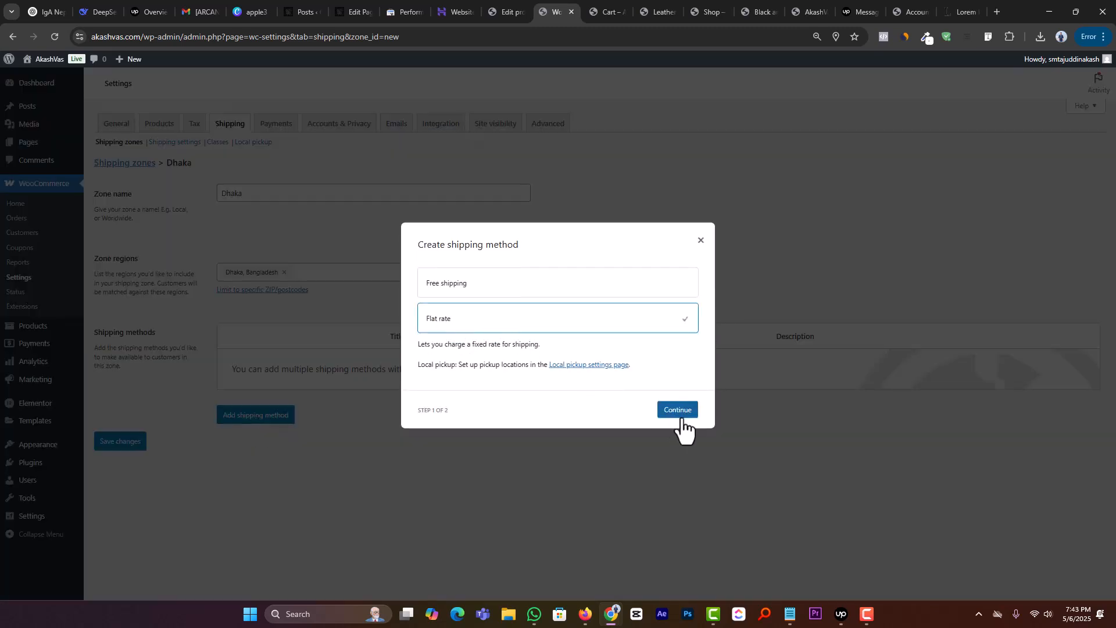
click(682, 412)
click(473, 327)
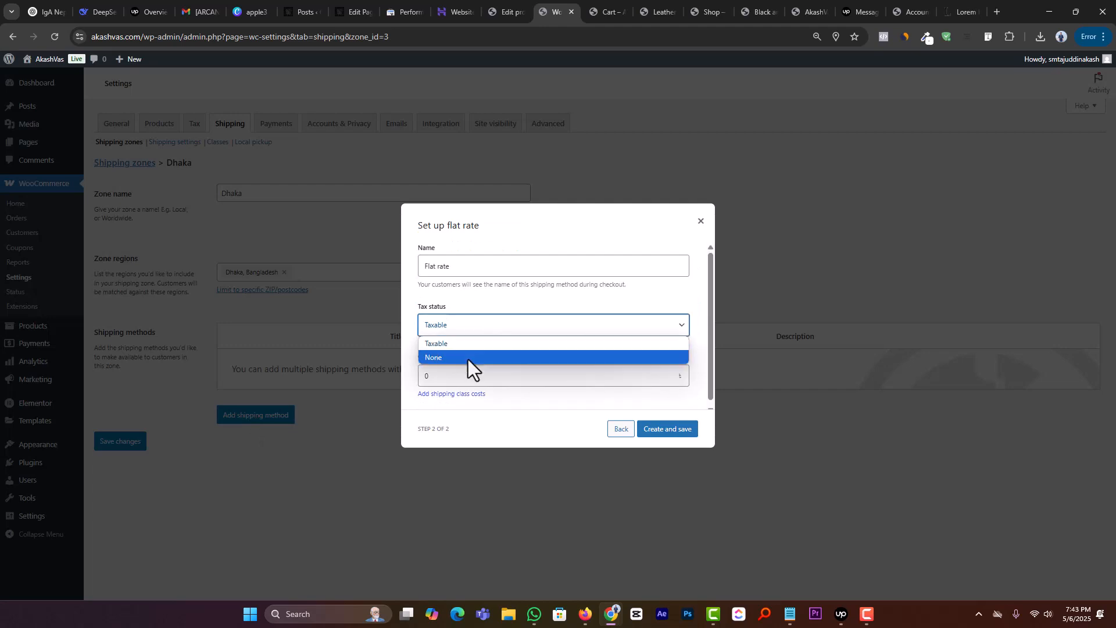
click(468, 357)
click(451, 376)
text(100)
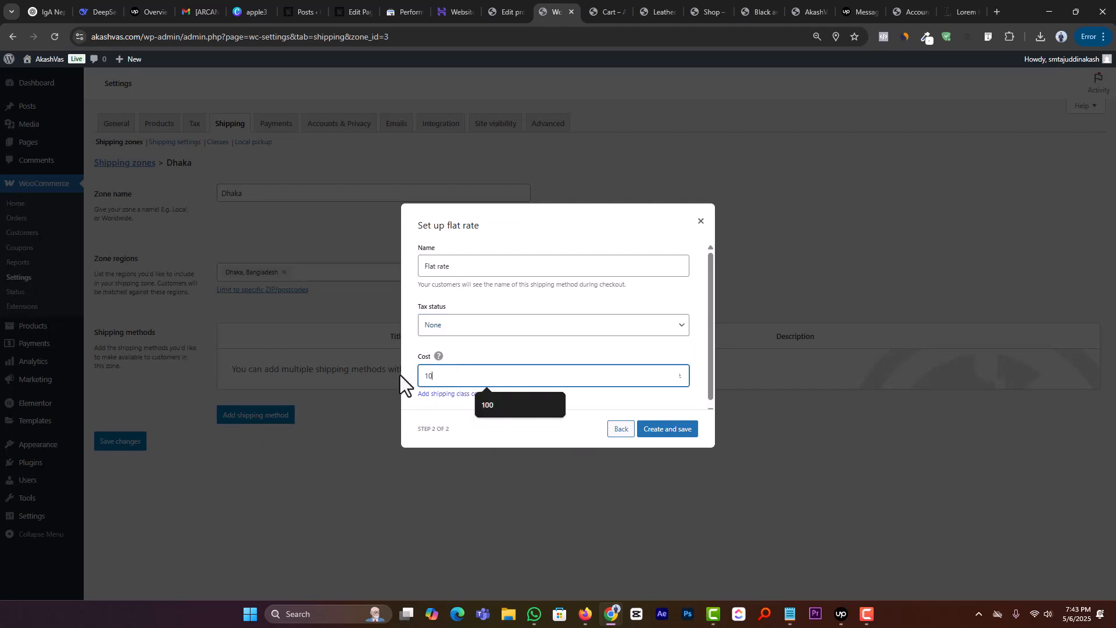
click(690, 433)
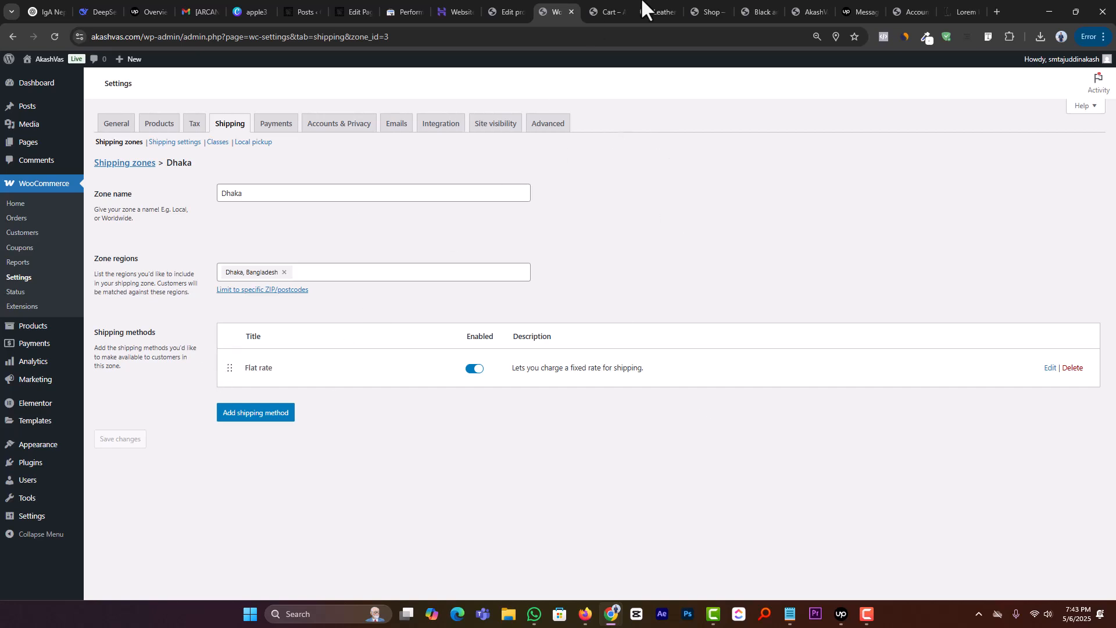
Step: Reload the cart page and change the delivery address to city Dhaka, district Dhaka, to check its flat rate
click(614, 5)
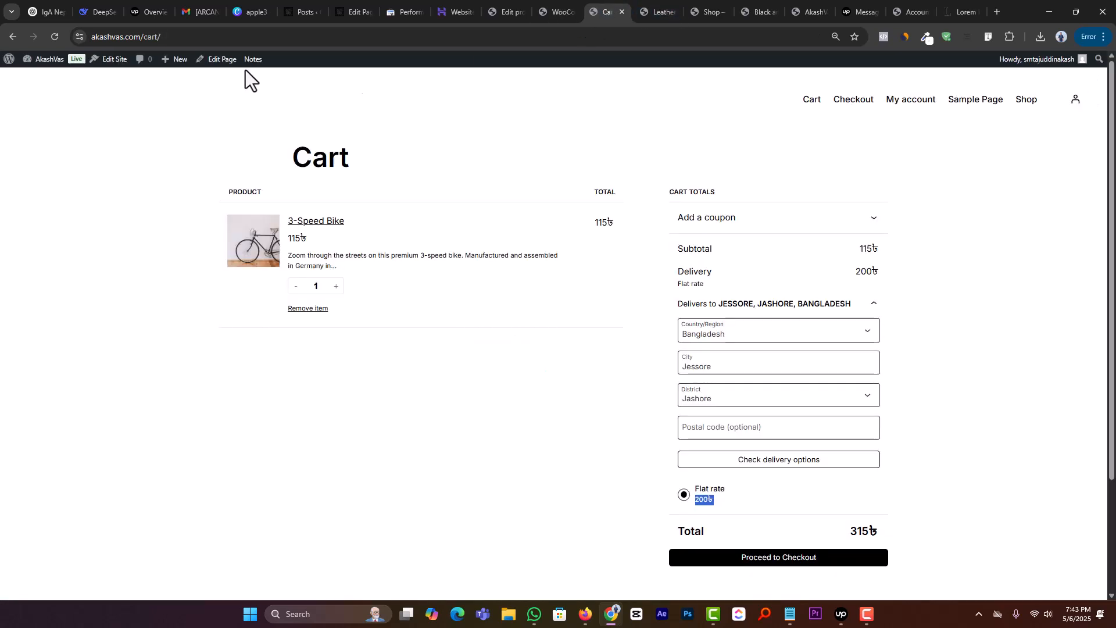
click(55, 35)
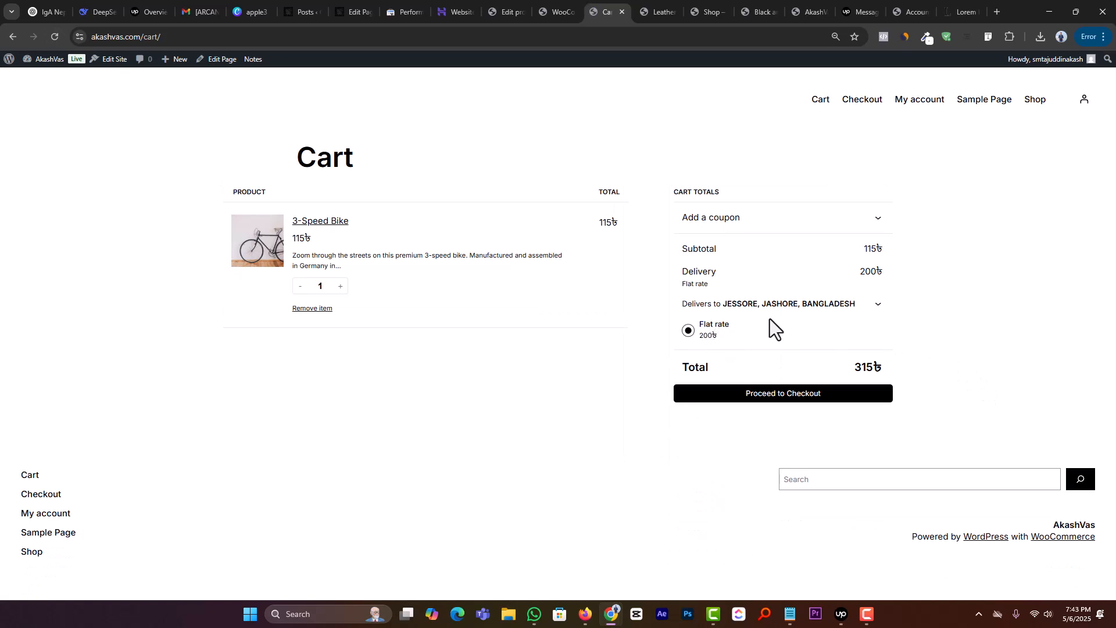
click(850, 304)
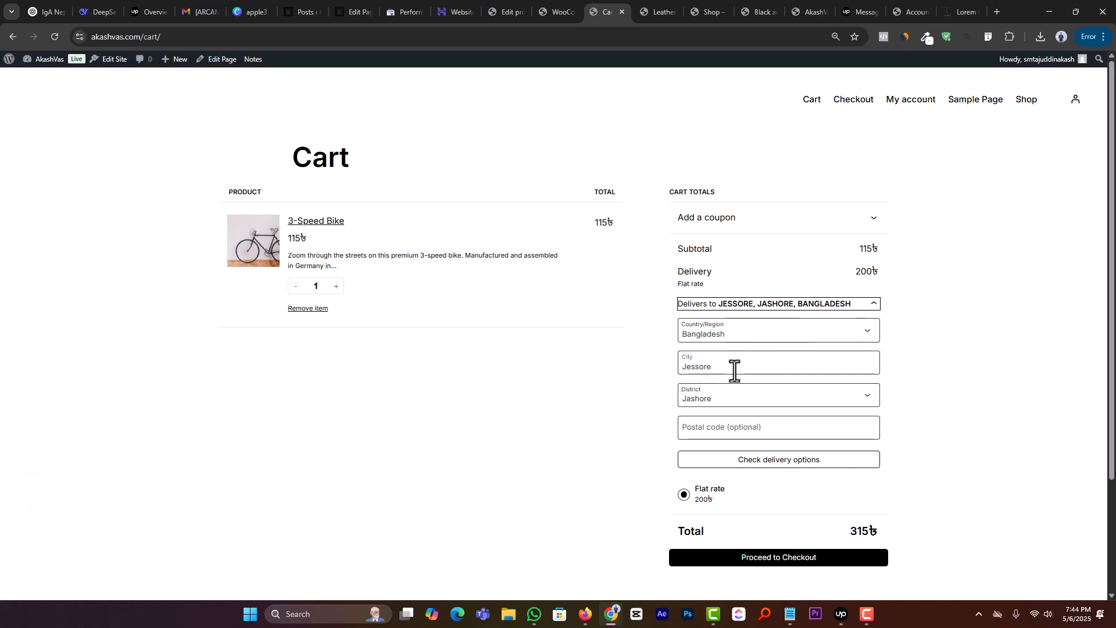
click(726, 399)
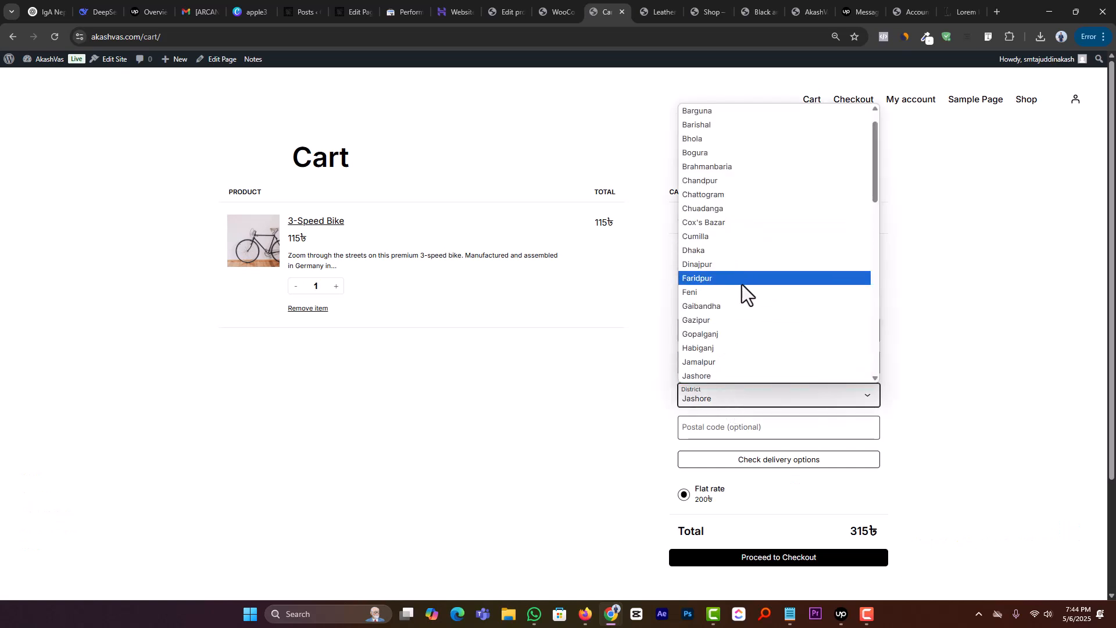
click(744, 256)
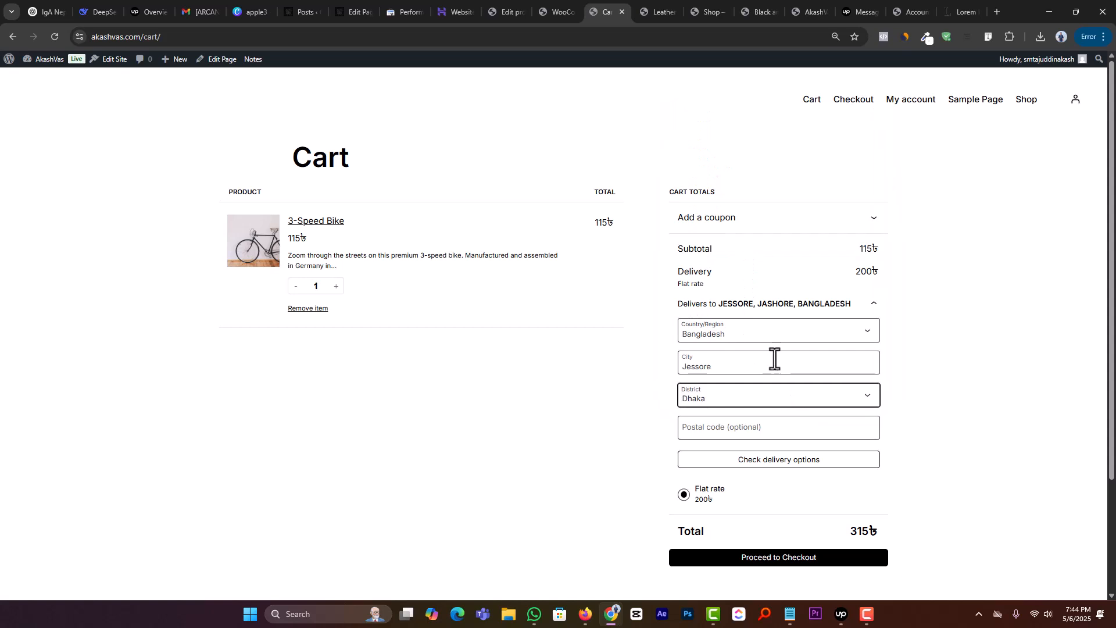
double_click(775, 359)
text(Dha)
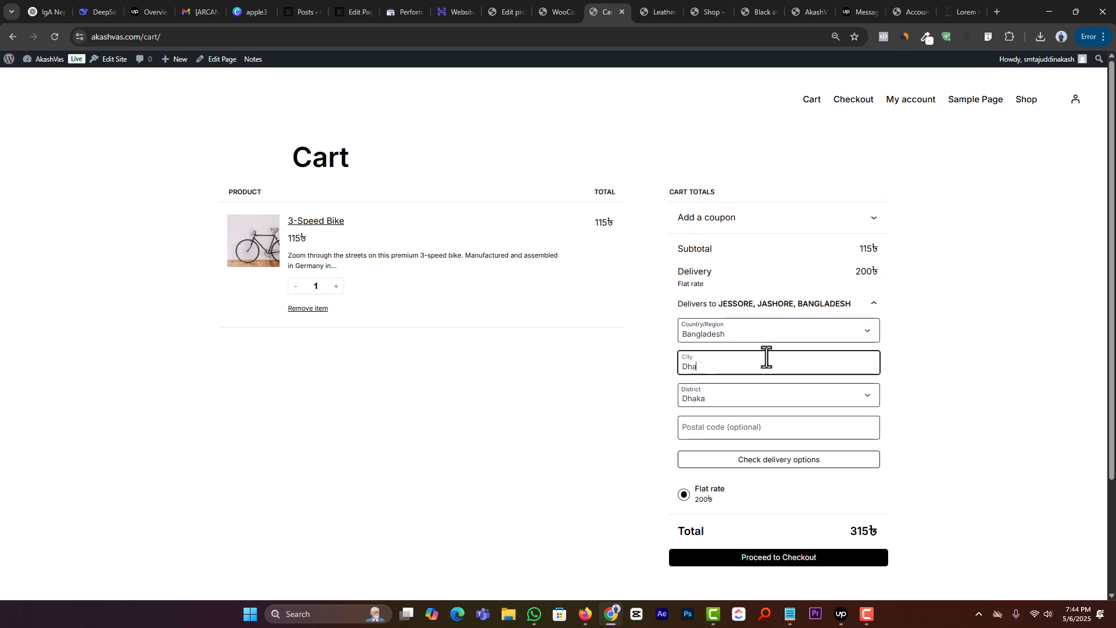
text(ka)
click(861, 457)
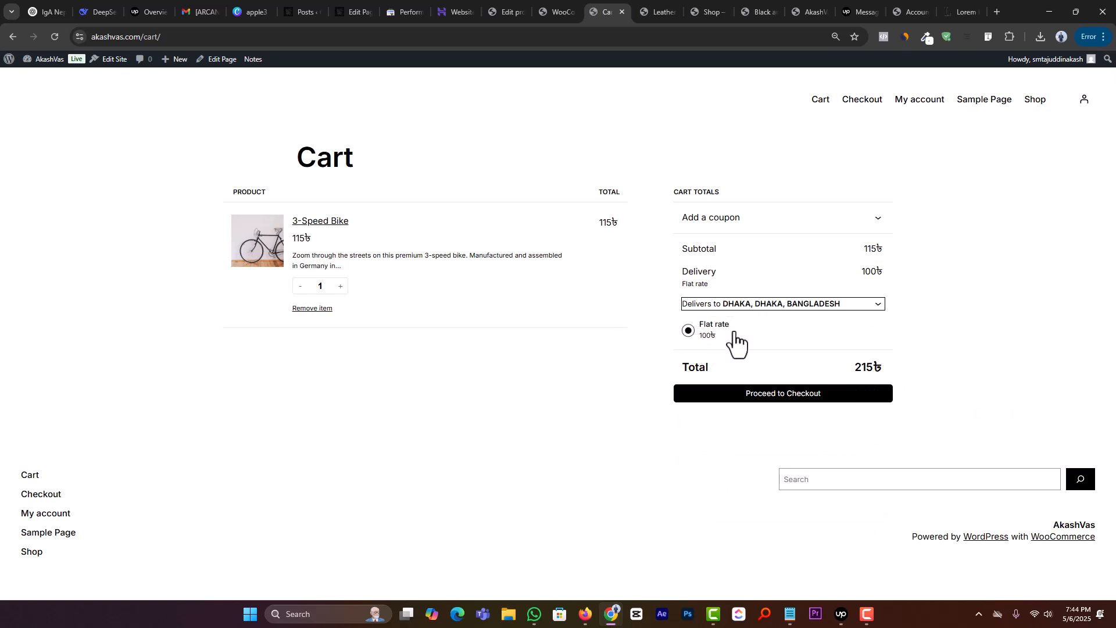
double_click(706, 340)
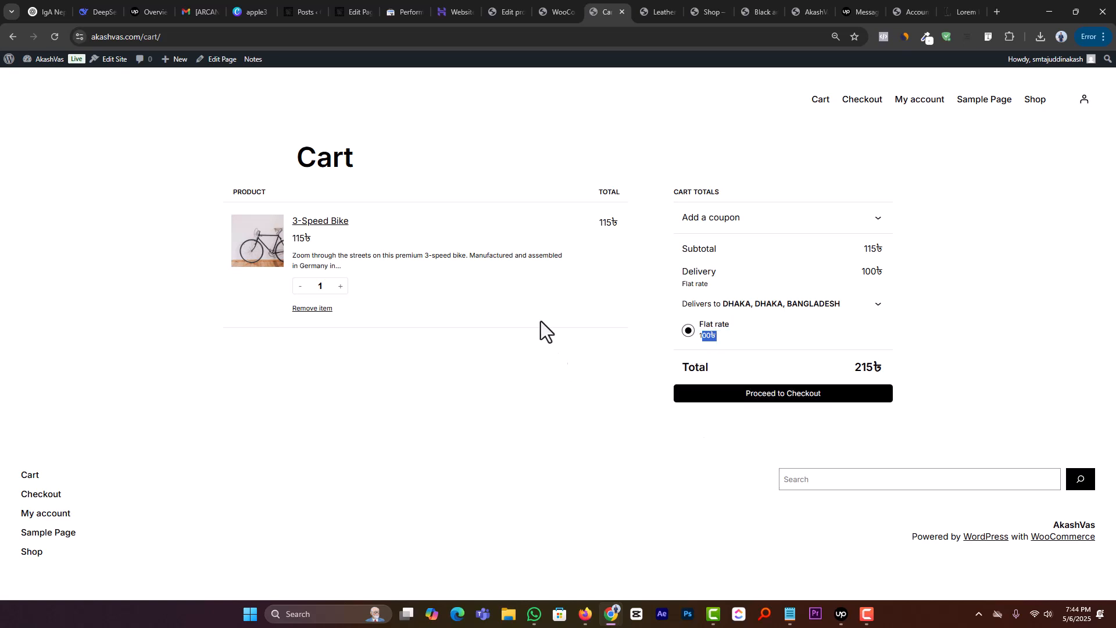
Step: Return to the WooCommerce settings and review the payment providers and the Accounts & Privacy options
click(544, 9)
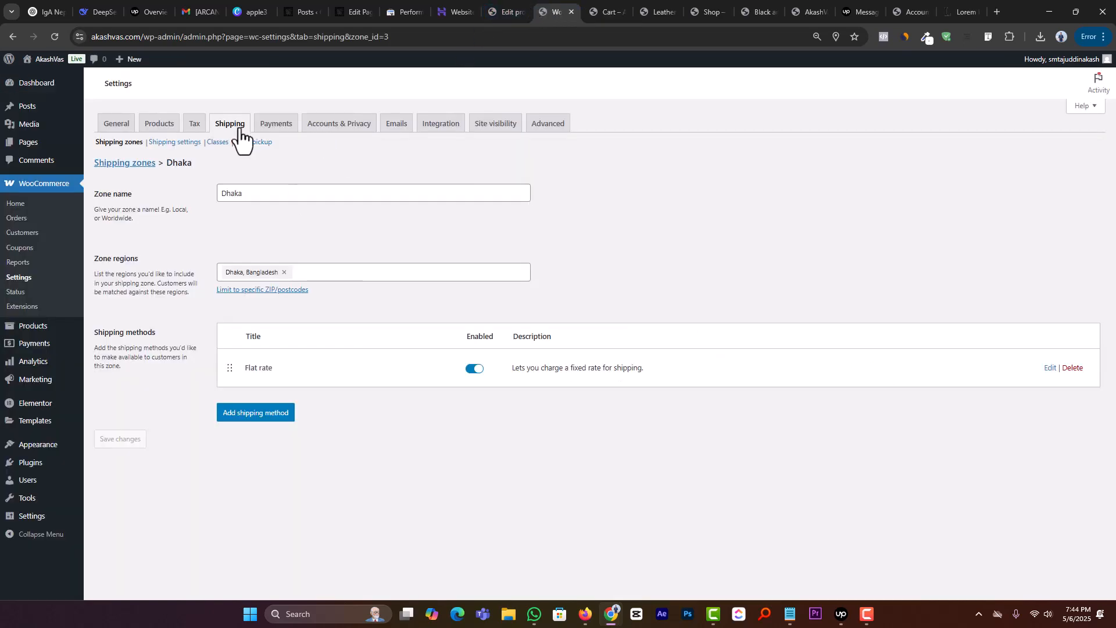
click(280, 130)
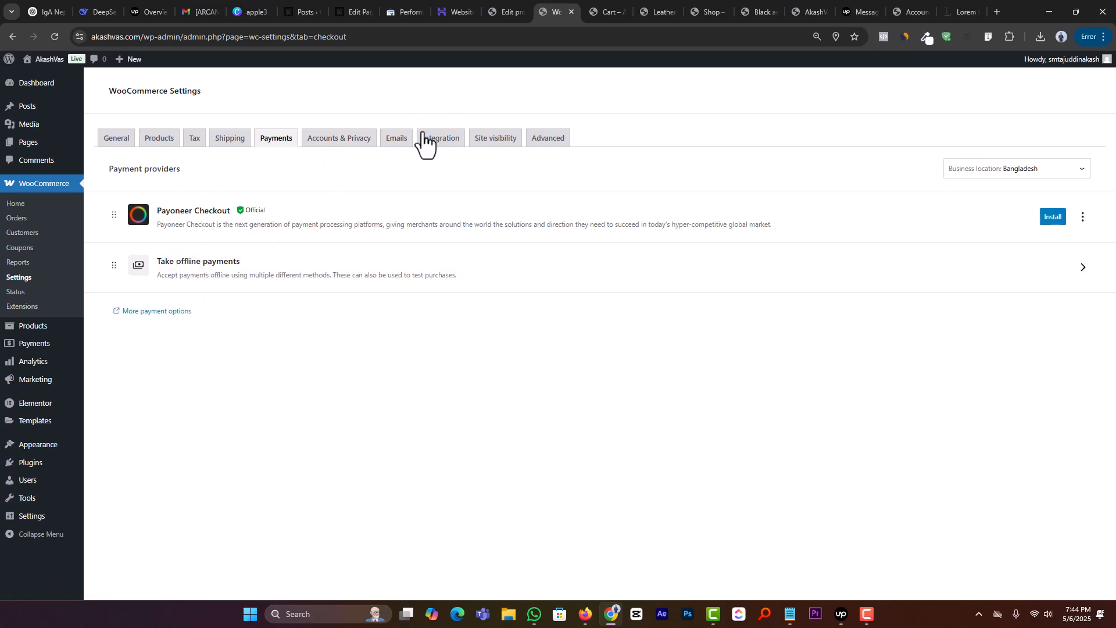
click(351, 140)
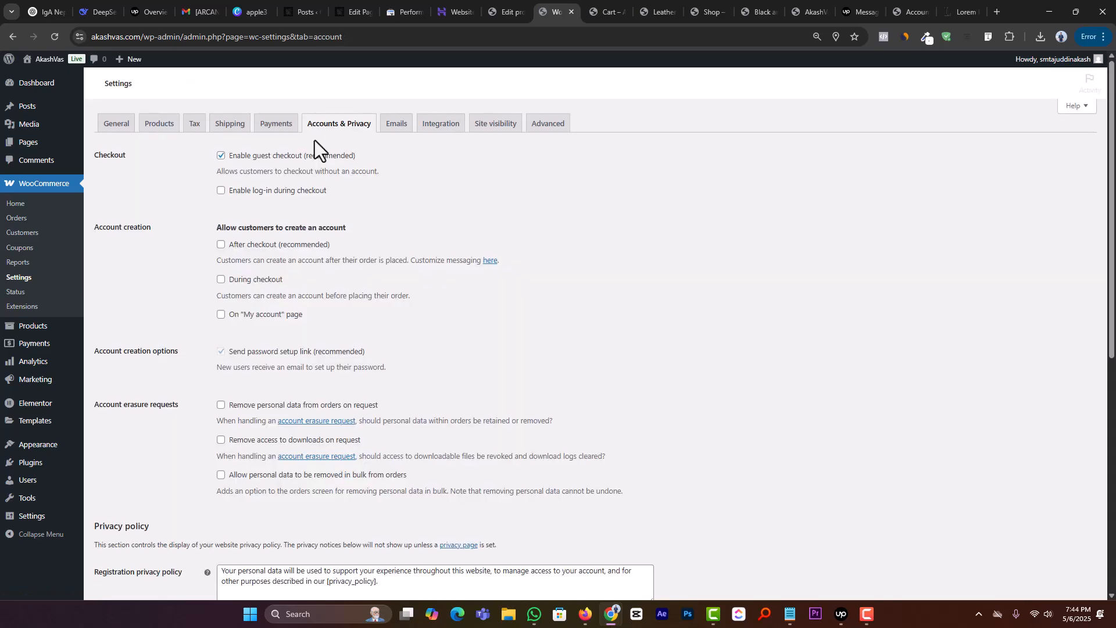
scroll(361, 250, down, 7)
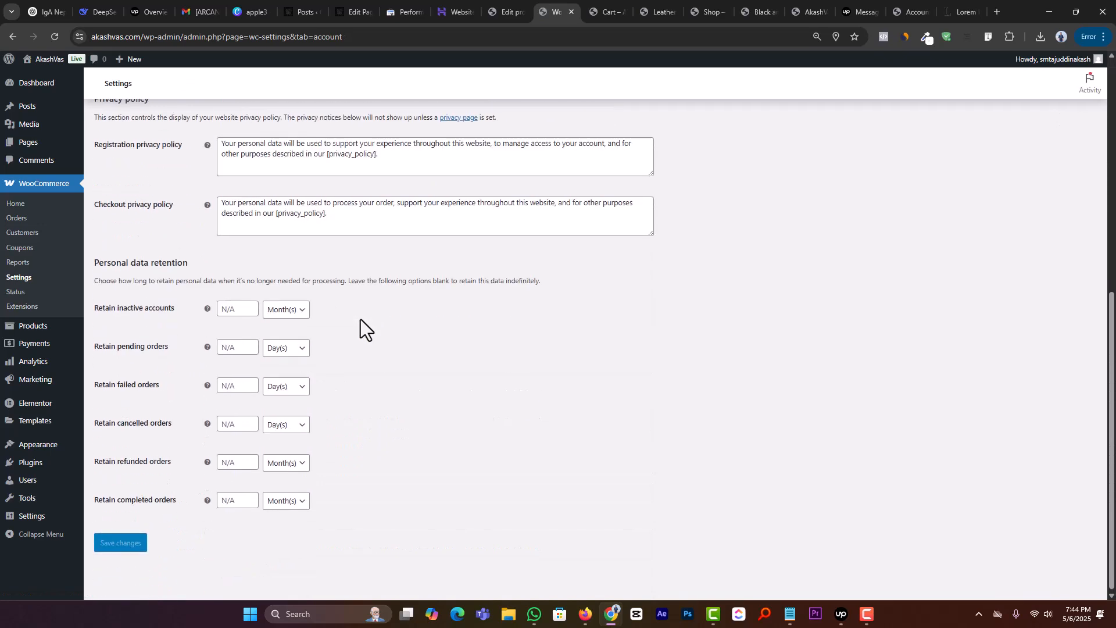
scroll(360, 319, up, 10)
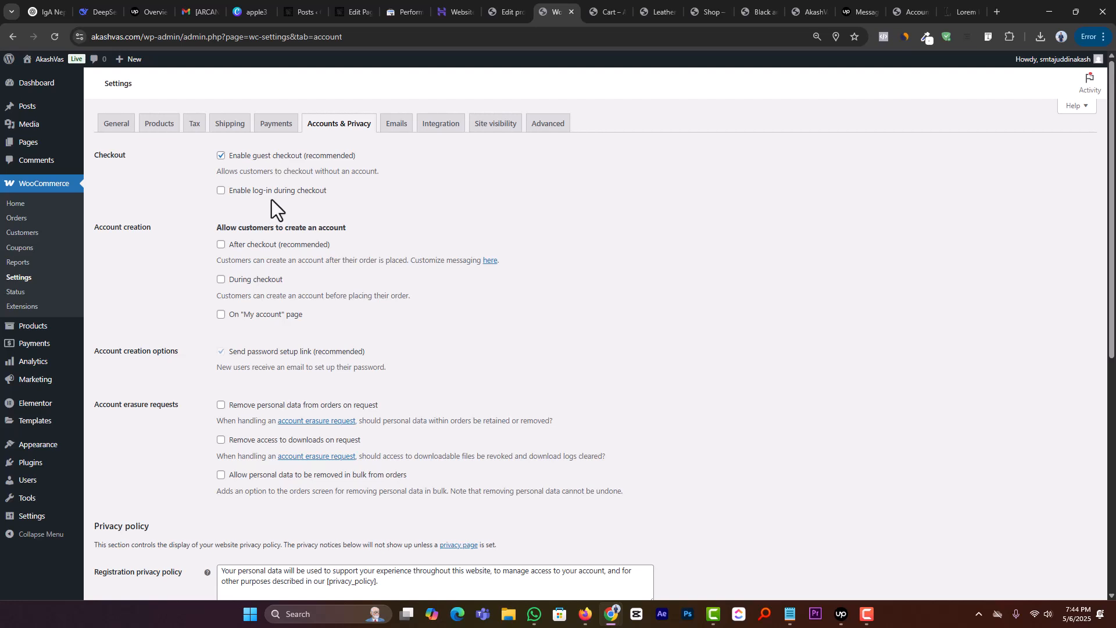
Step: Keep guest checkout on, enable log-in during checkout and account creation during checkout and on the "My account" page, and save
click(221, 157)
click(221, 156)
click(221, 191)
click(221, 280)
click(222, 315)
scroll(273, 320, down, 7)
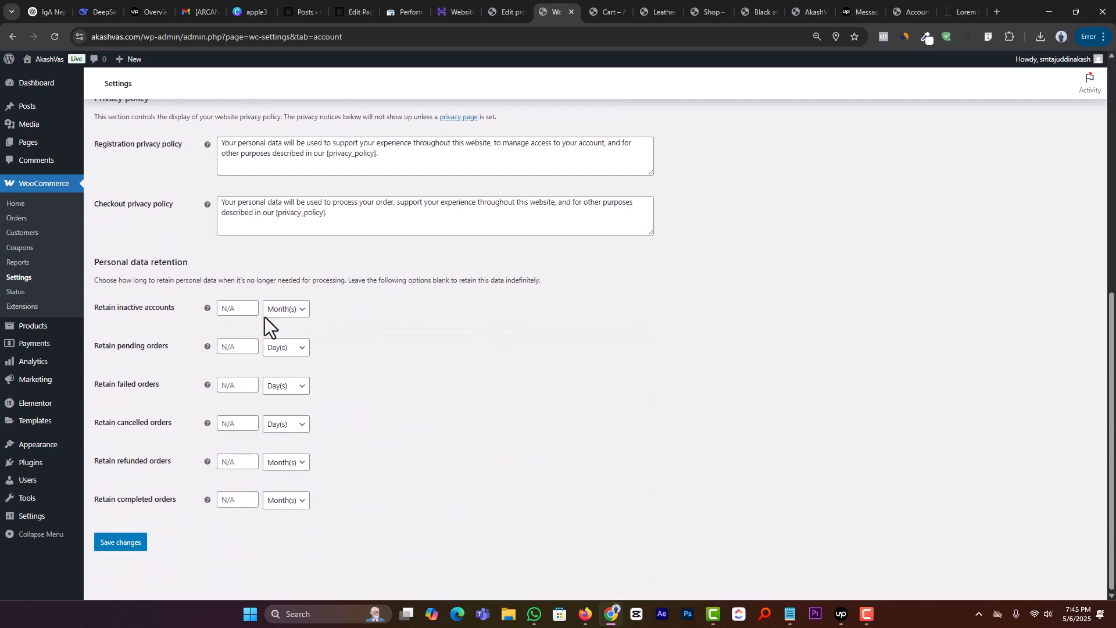
click(112, 545)
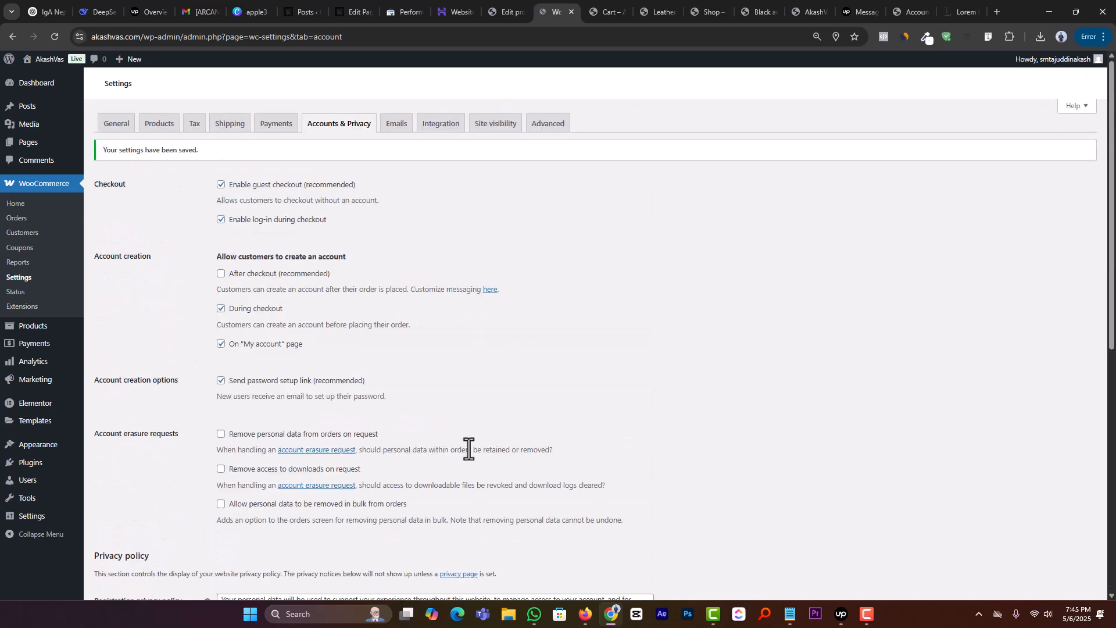
Step: Open the New order email notification and examine its recipient, subject, heading and additional content fields
click(399, 124)
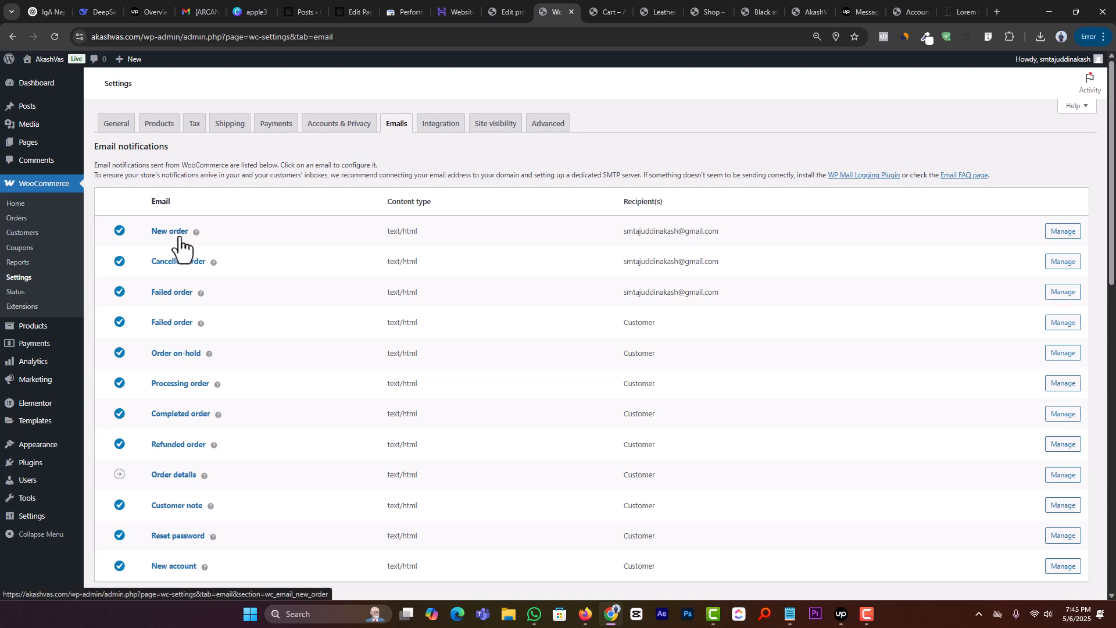
click(1052, 236)
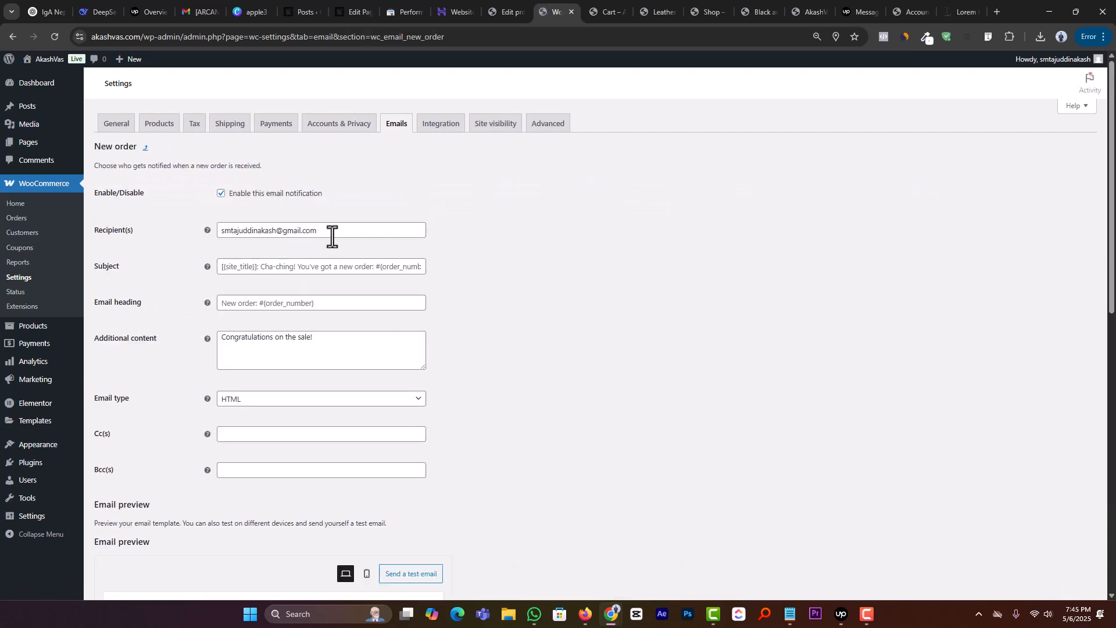
drag(348, 230, 208, 232)
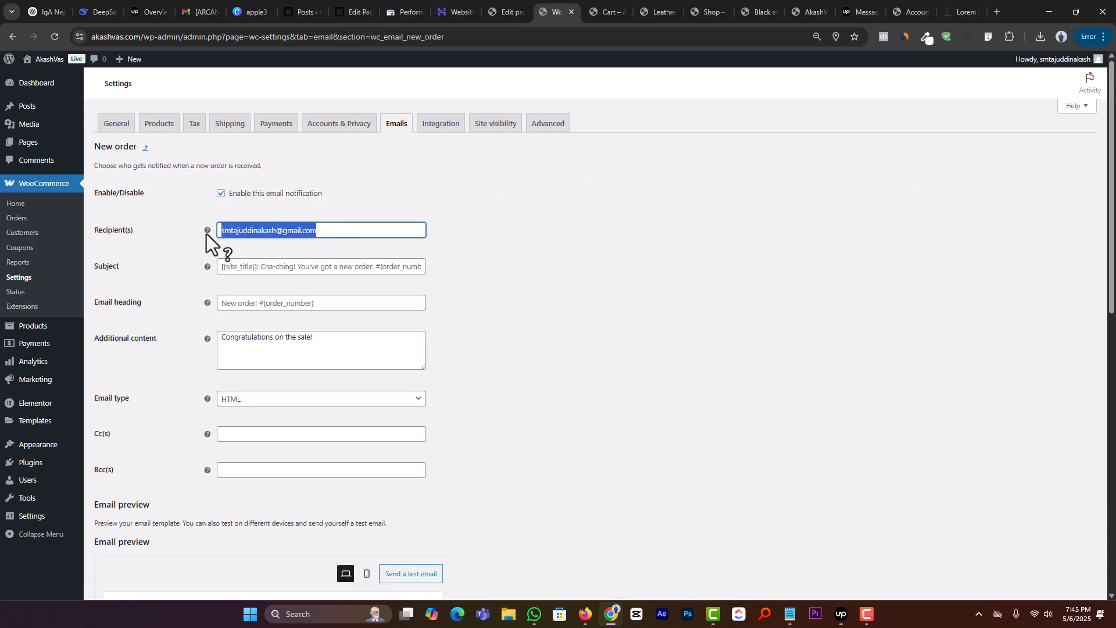
click(595, 232)
drag(335, 230, 221, 234)
scroll(299, 258, down, 1)
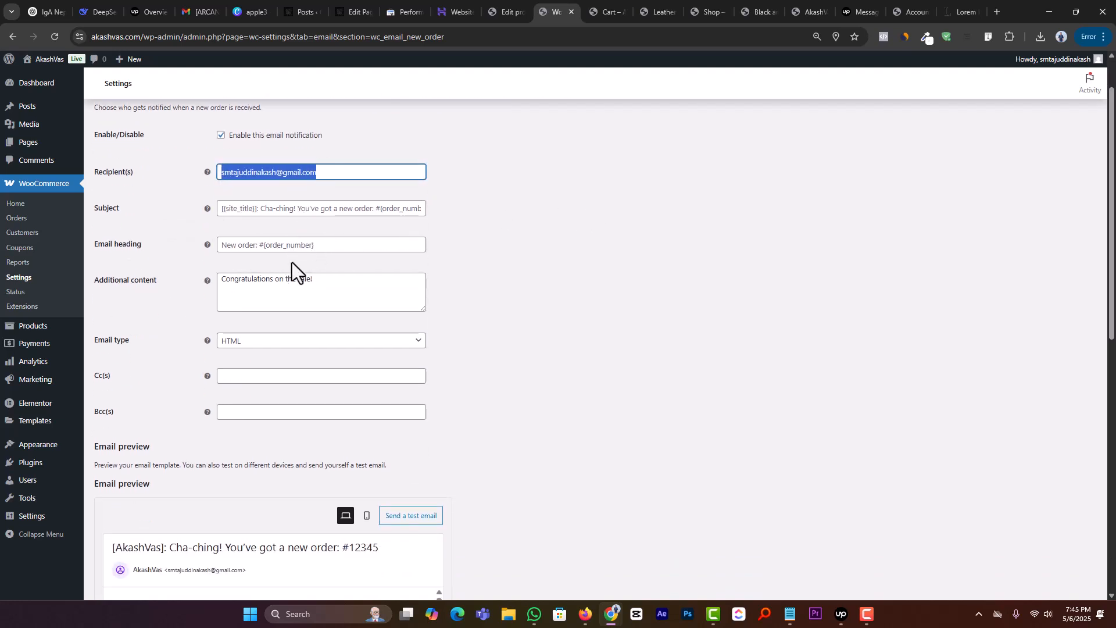
click(234, 244)
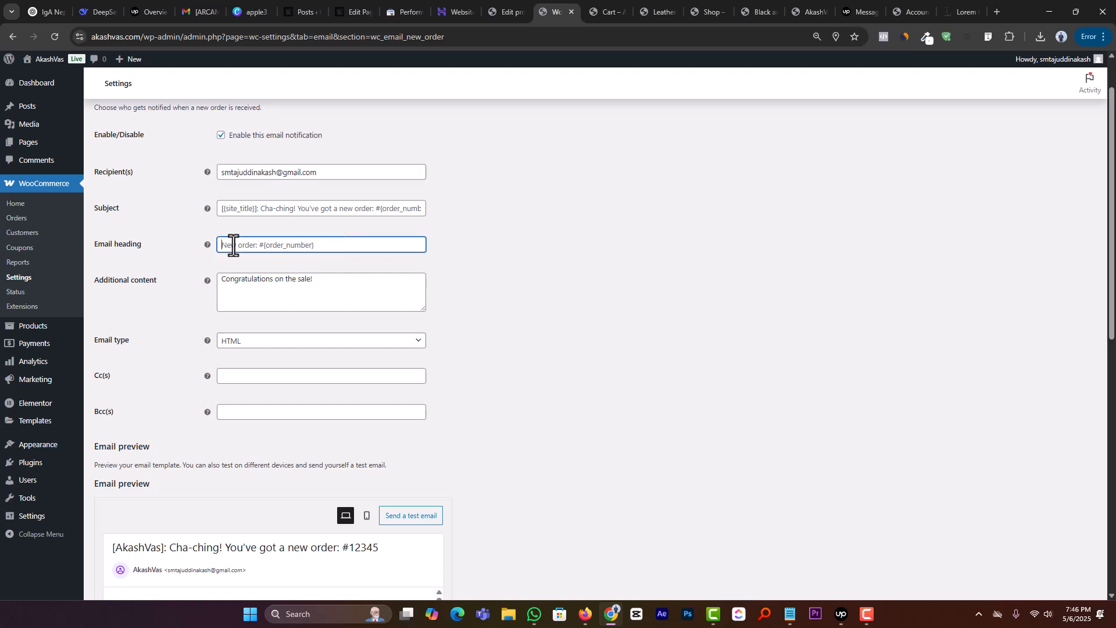
double_click(247, 283)
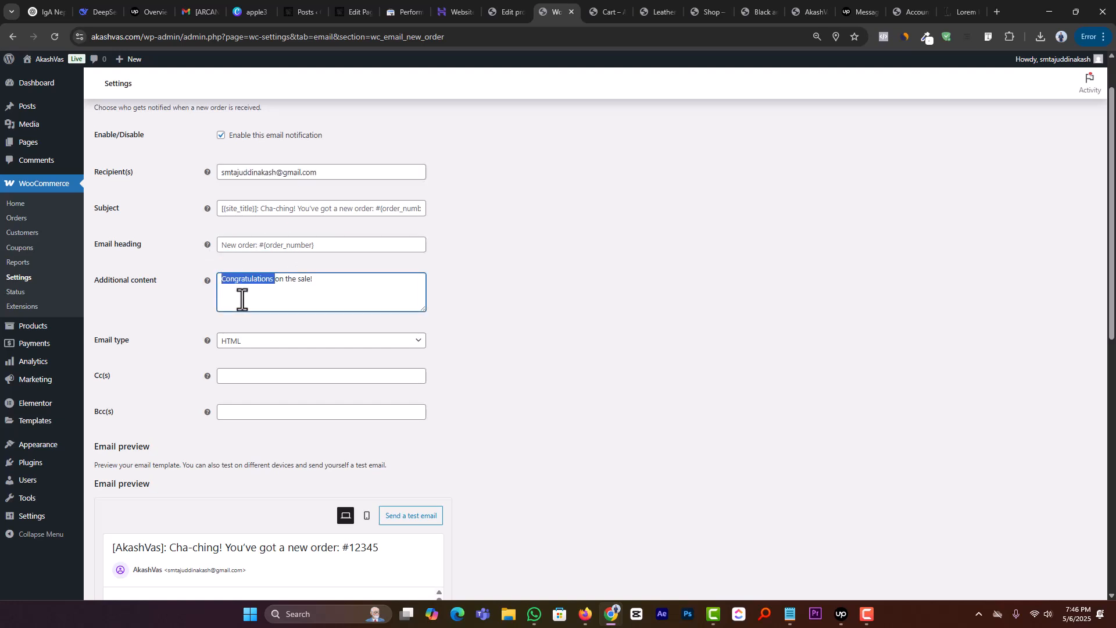
click(242, 299)
click(289, 207)
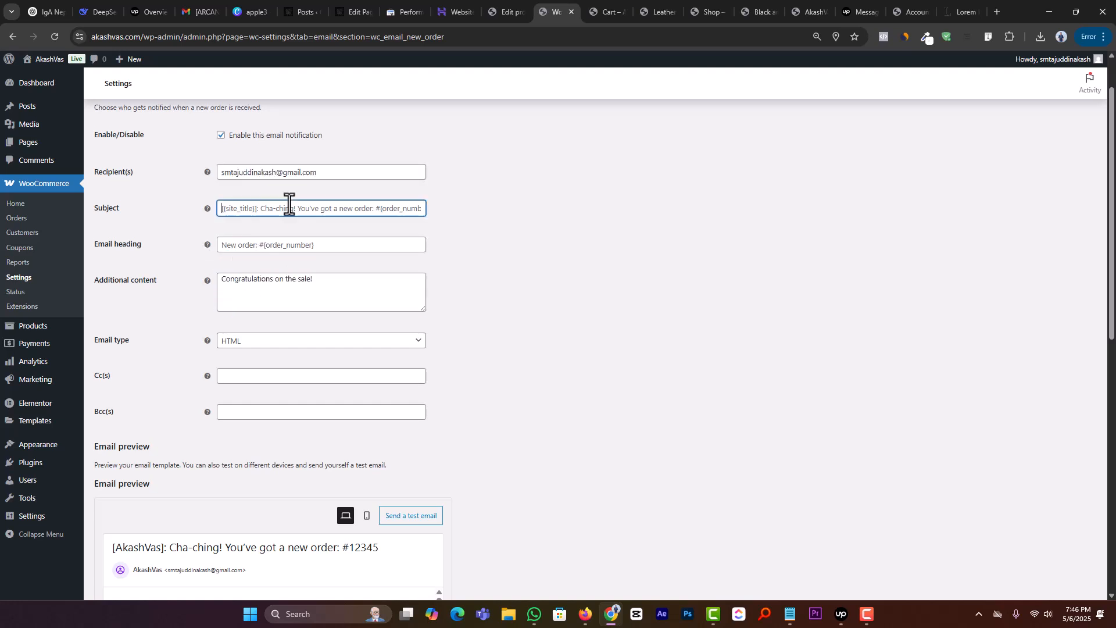
Step: Examine the New order email preview, including its order summary, customer note and billing and shipping addresses
scroll(336, 289, down, 4)
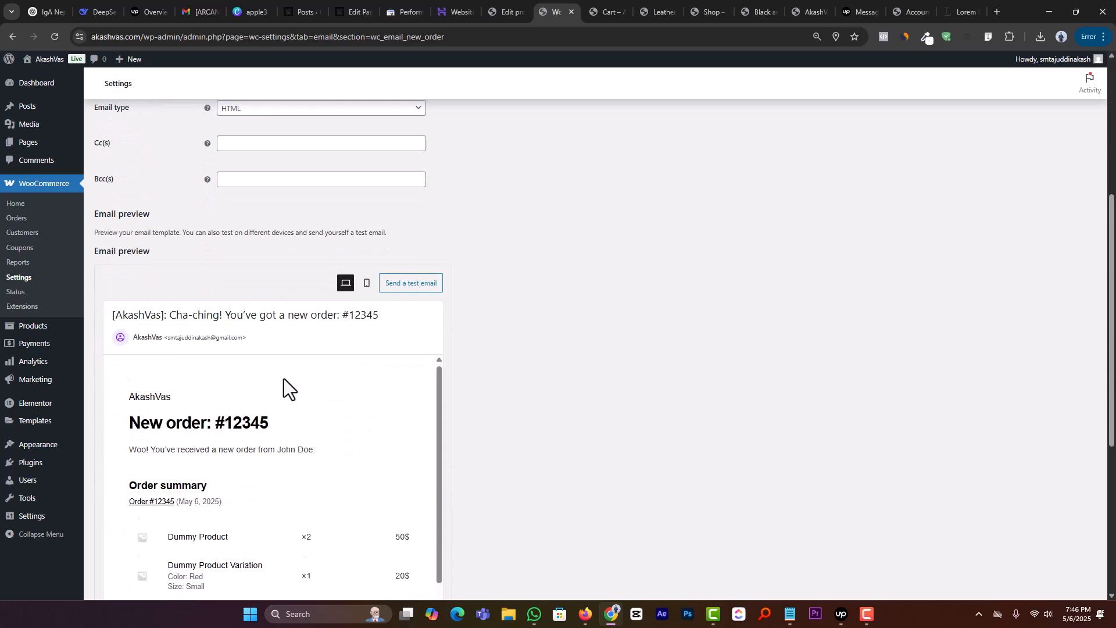
scroll(485, 256, down, 2)
scroll(375, 291, down, 6)
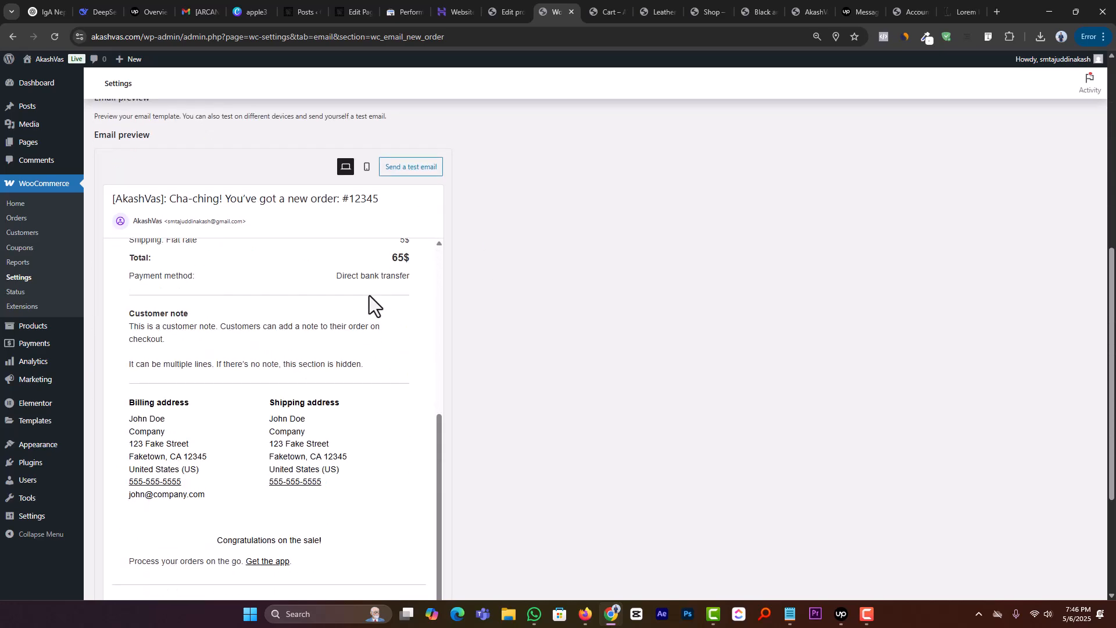
scroll(368, 295, up, 10)
scroll(332, 337, down, 9)
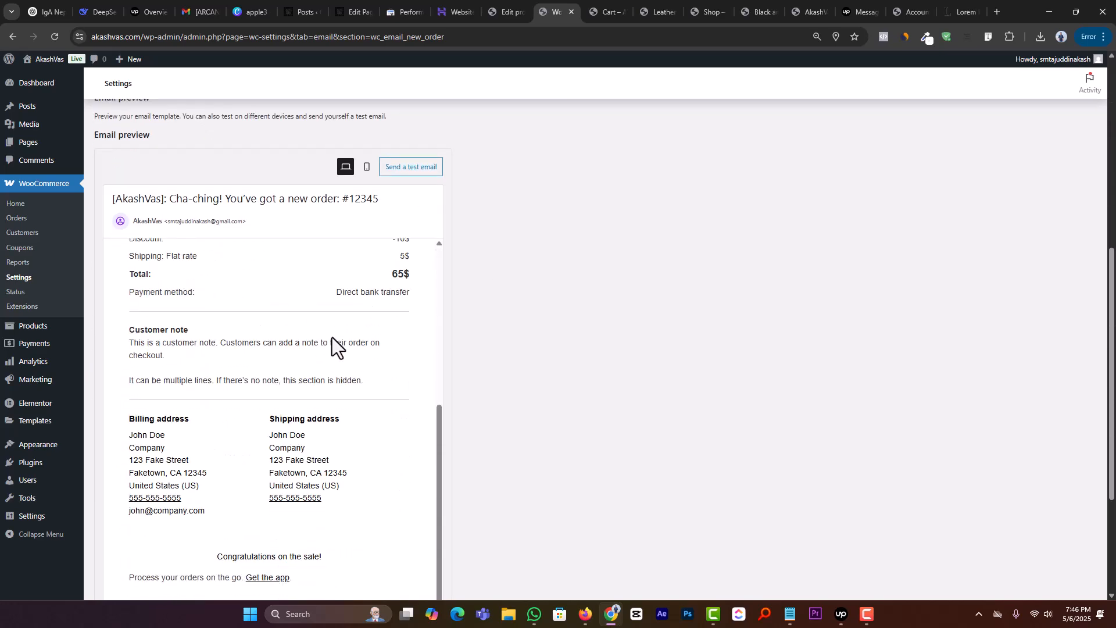
scroll(343, 334, up, 10)
scroll(403, 320, down, 10)
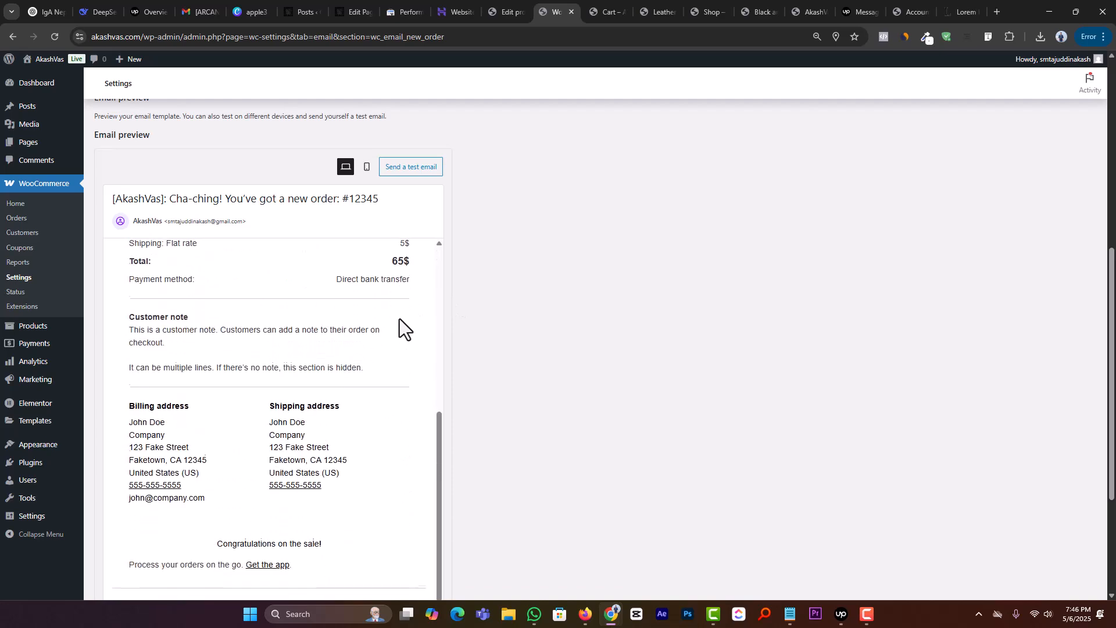
scroll(401, 318, up, 10)
scroll(479, 304, up, 7)
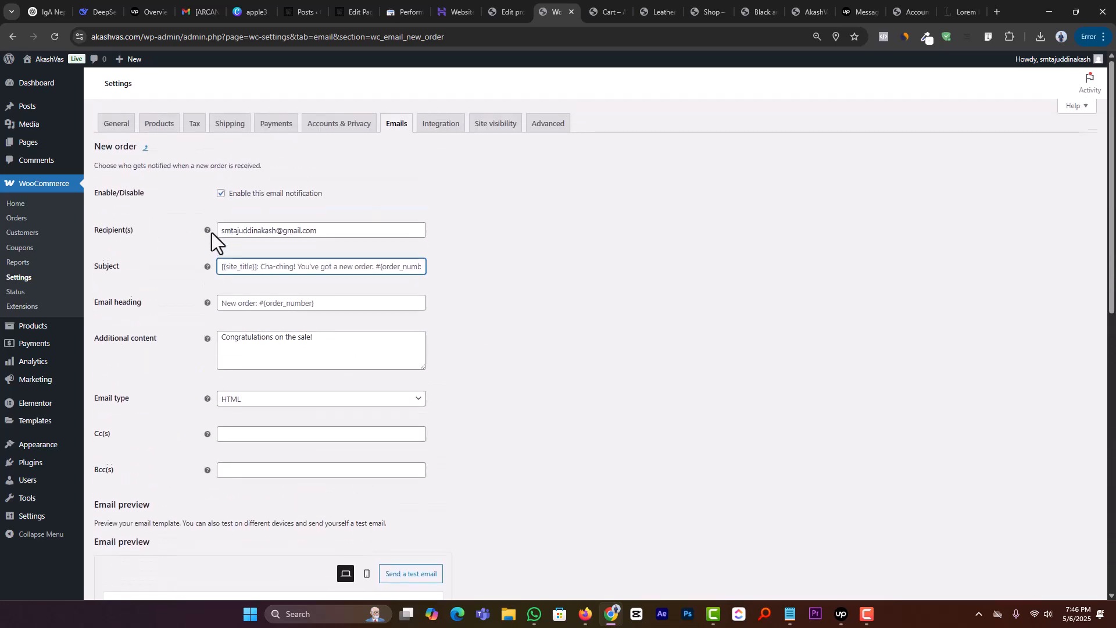
Step: Return to the email notifications list and review the sender options, email template and color palette settings
click(146, 148)
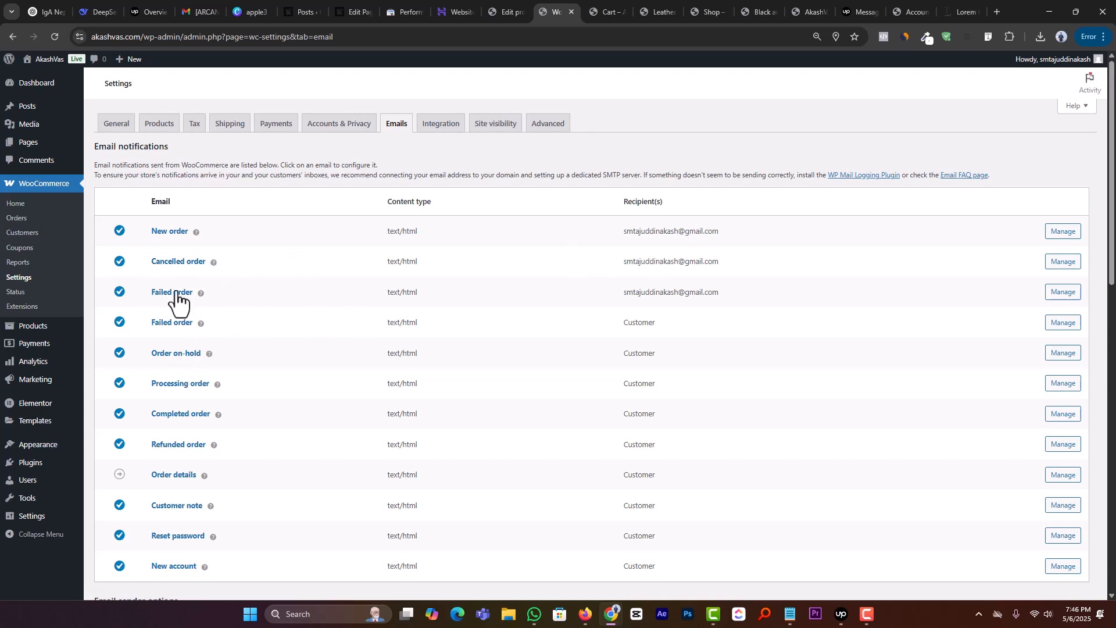
scroll(200, 308, down, 4)
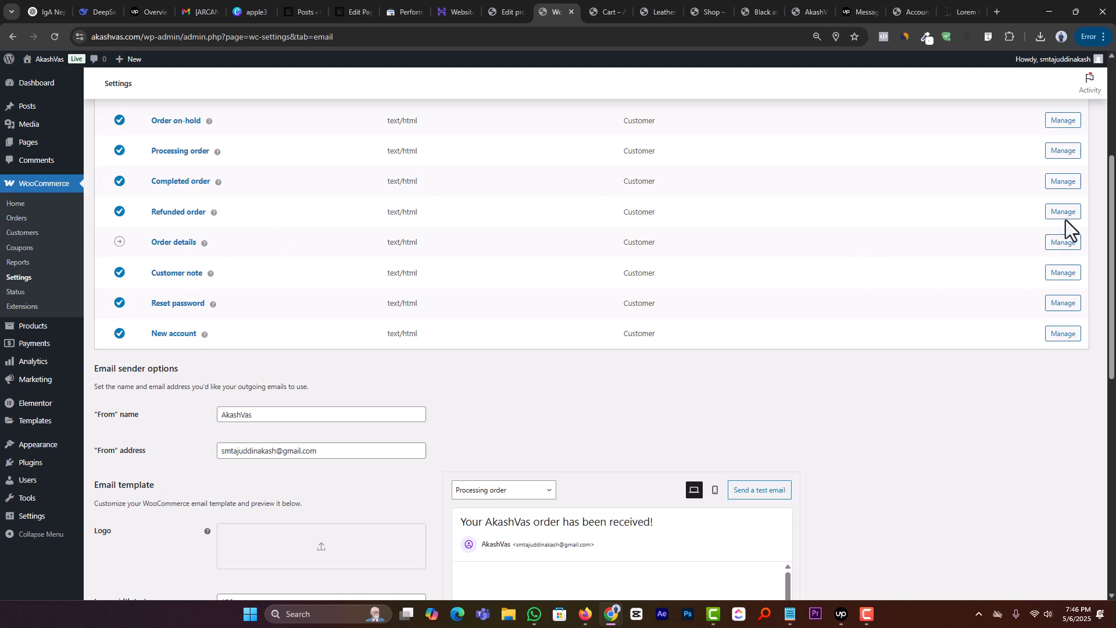
scroll(442, 363, down, 2)
click(314, 332)
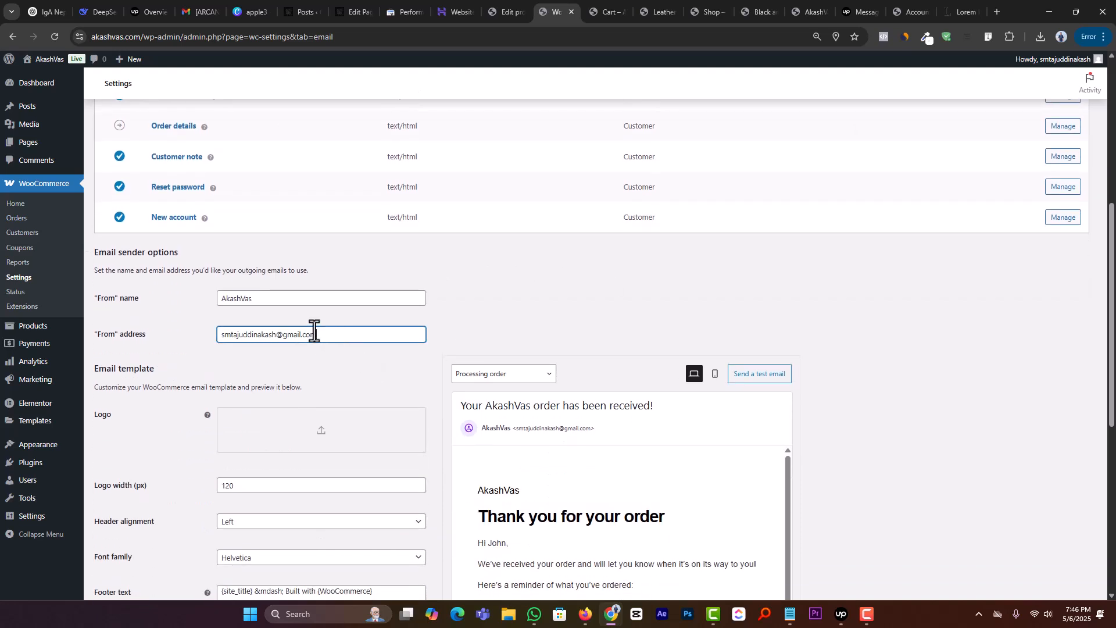
drag(314, 332, 178, 326)
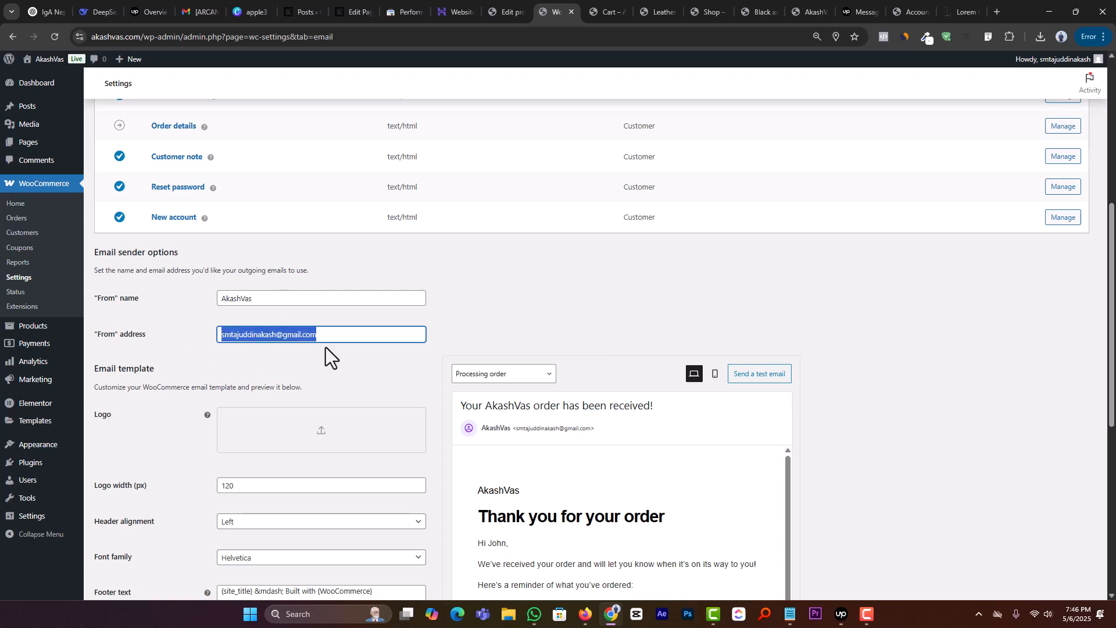
scroll(326, 349, down, 1)
scroll(325, 347, down, 1)
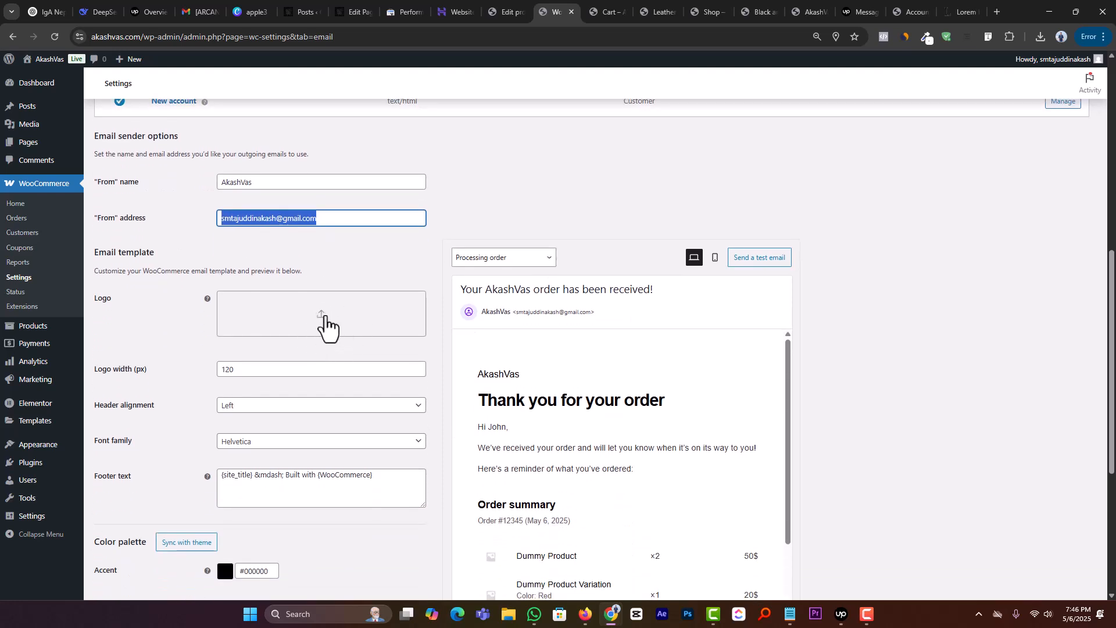
scroll(338, 336, down, 2)
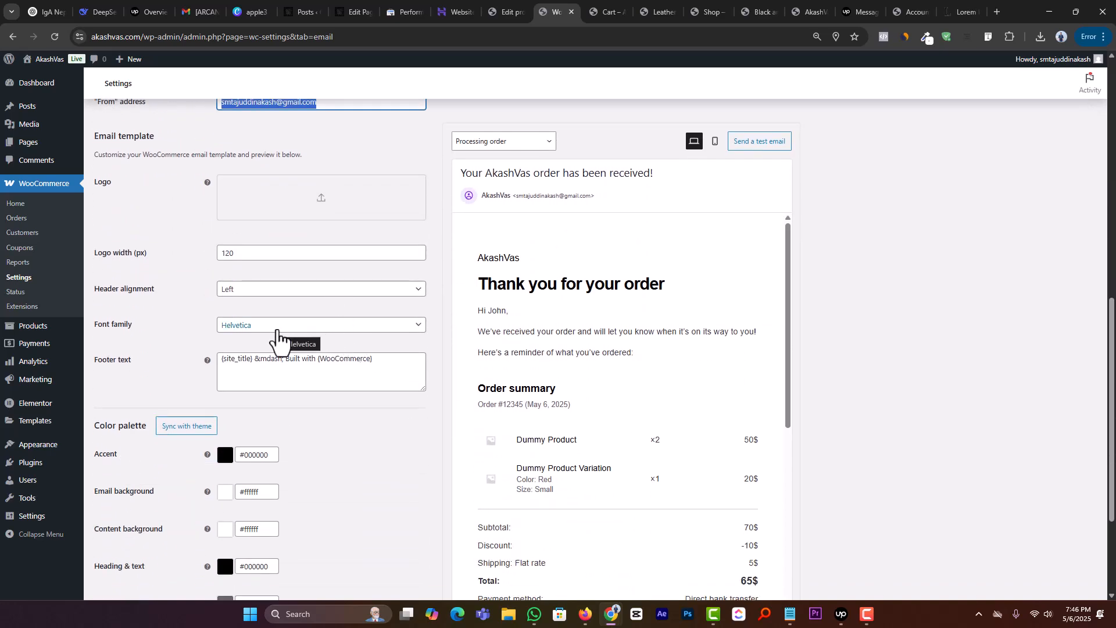
scroll(284, 361, down, 3)
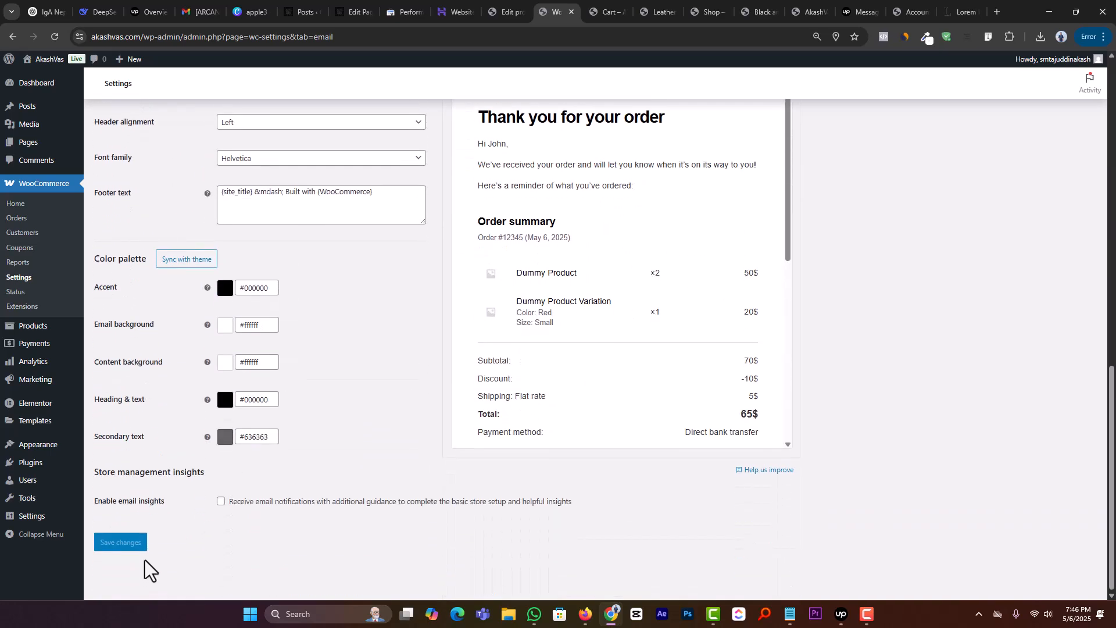
scroll(336, 406, up, 15)
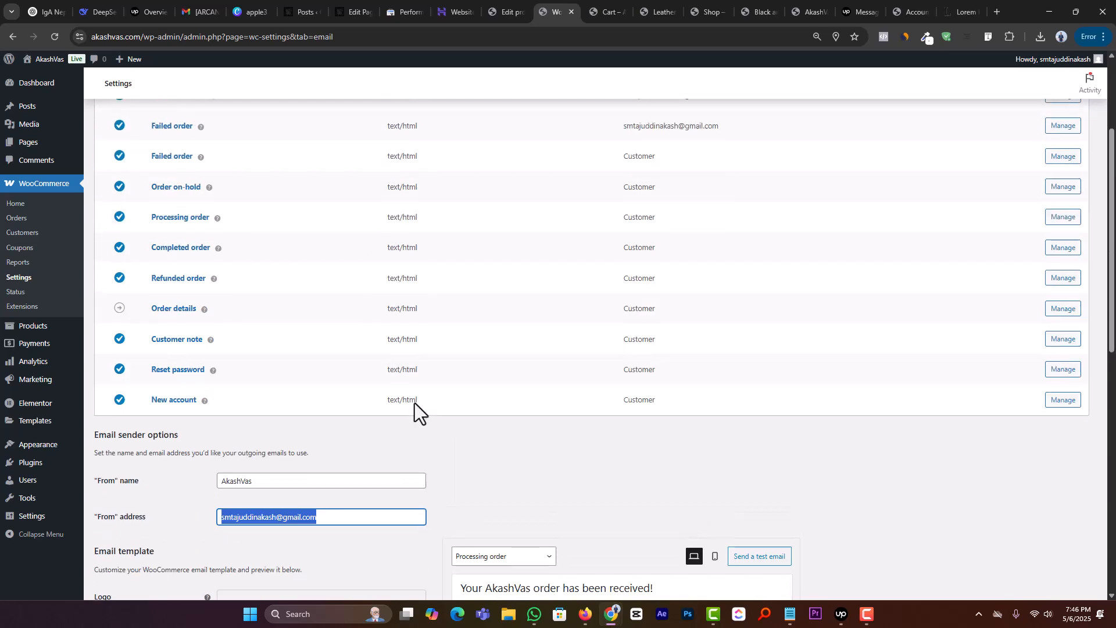
Step: Review the Integration, Site visibility and Advanced settings, including page setup and the checkout and account endpoints
click(441, 133)
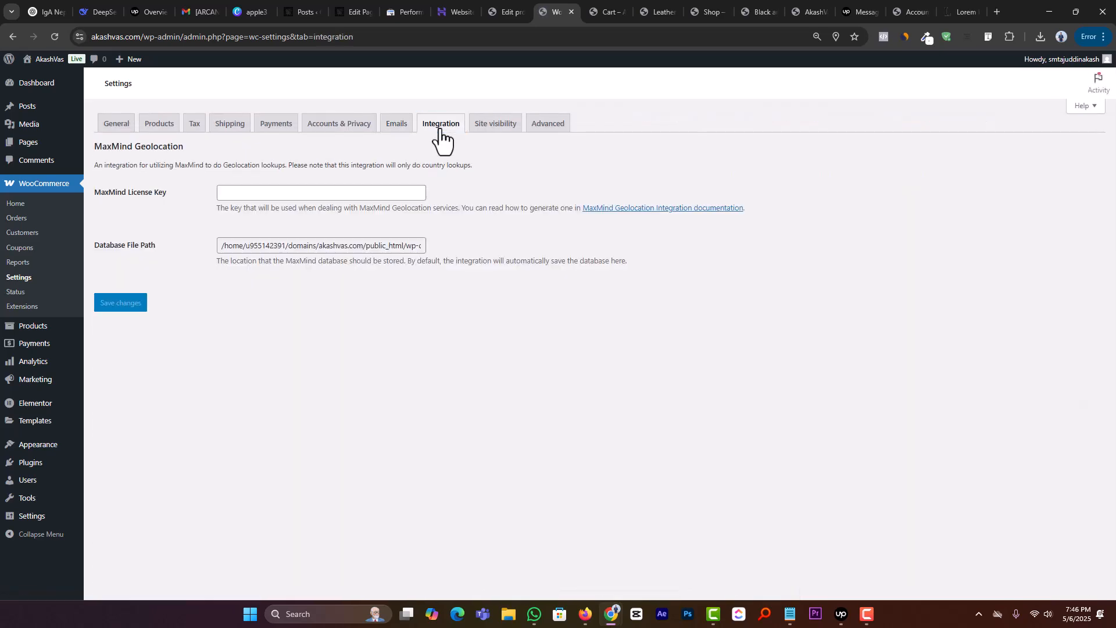
click(486, 134)
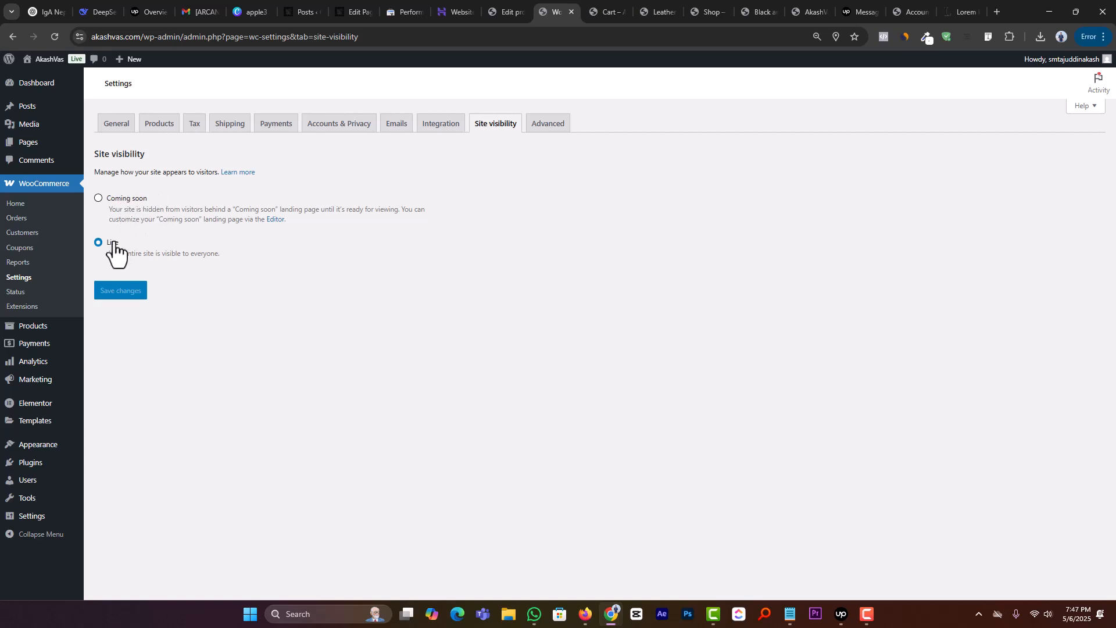
click(563, 129)
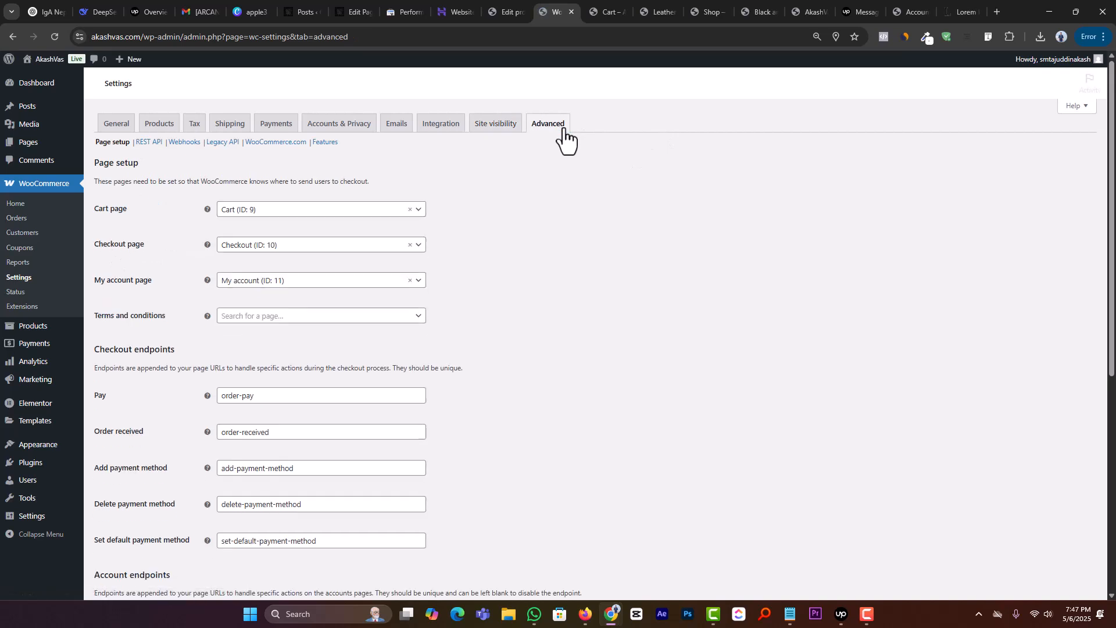
double_click(106, 208)
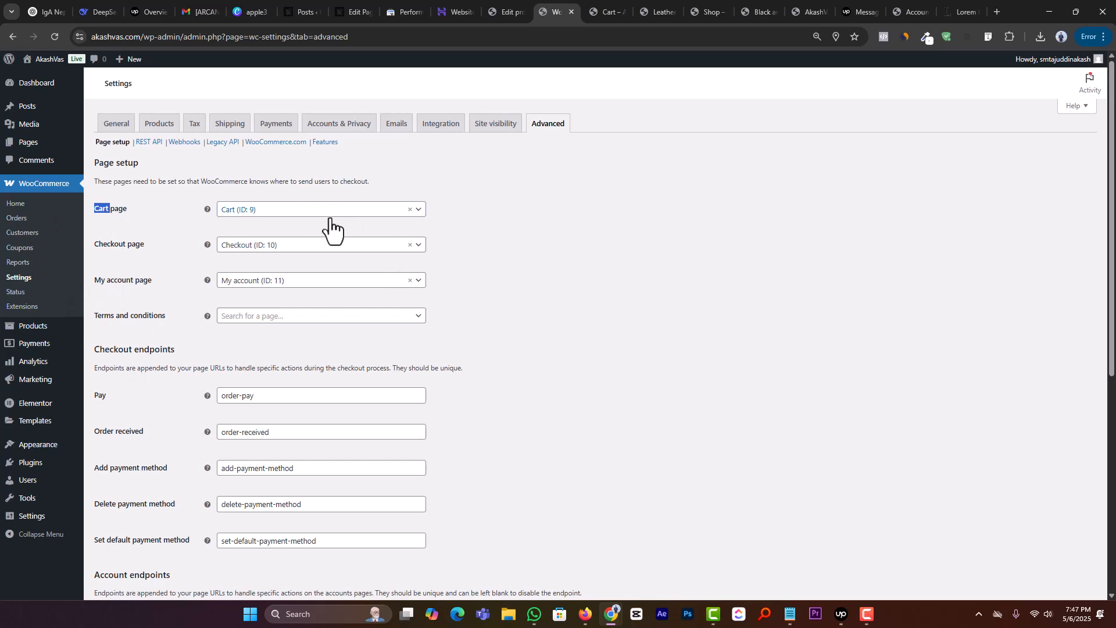
scroll(220, 331, down, 2)
scroll(220, 331, down, 4)
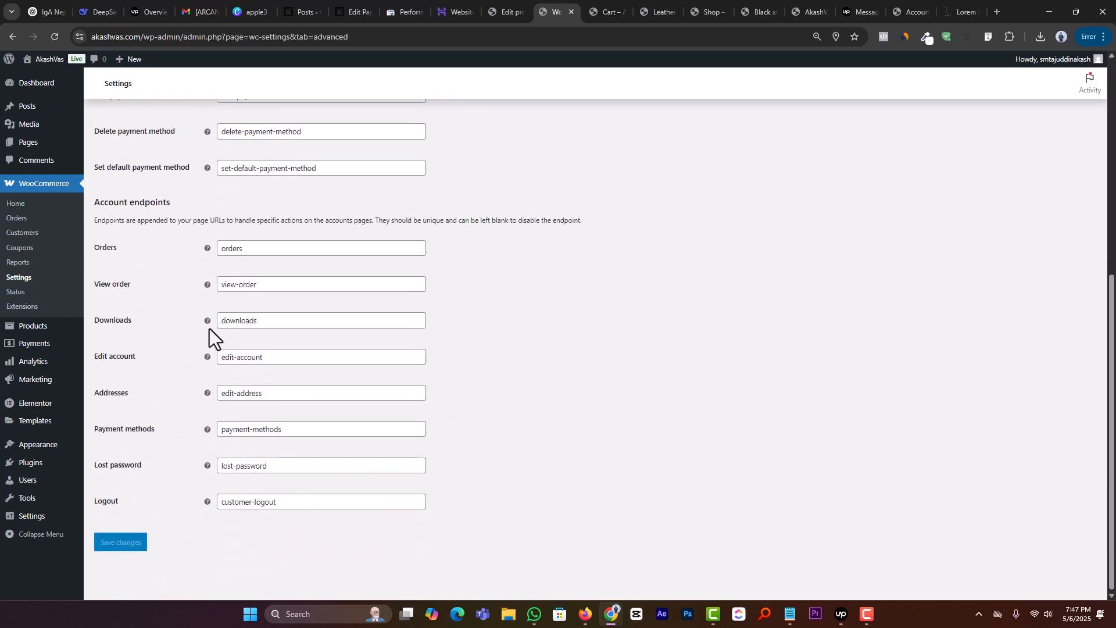
scroll(438, 408, up, 6)
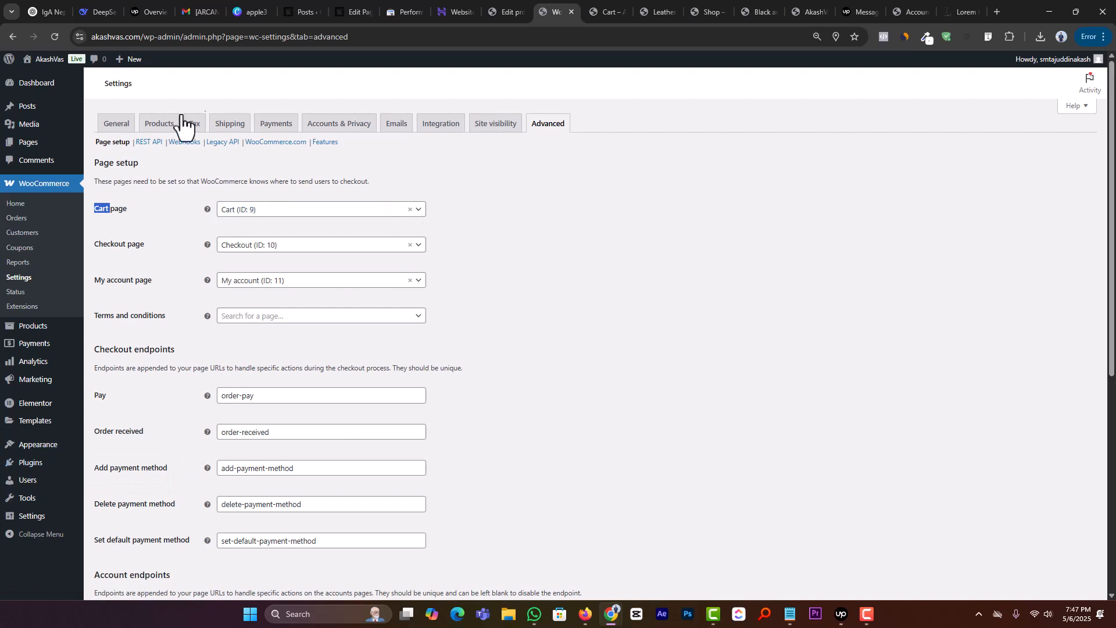
Step: Disable the direct bank transfer payment method, save the change and return to the offline payment methods
click(237, 131)
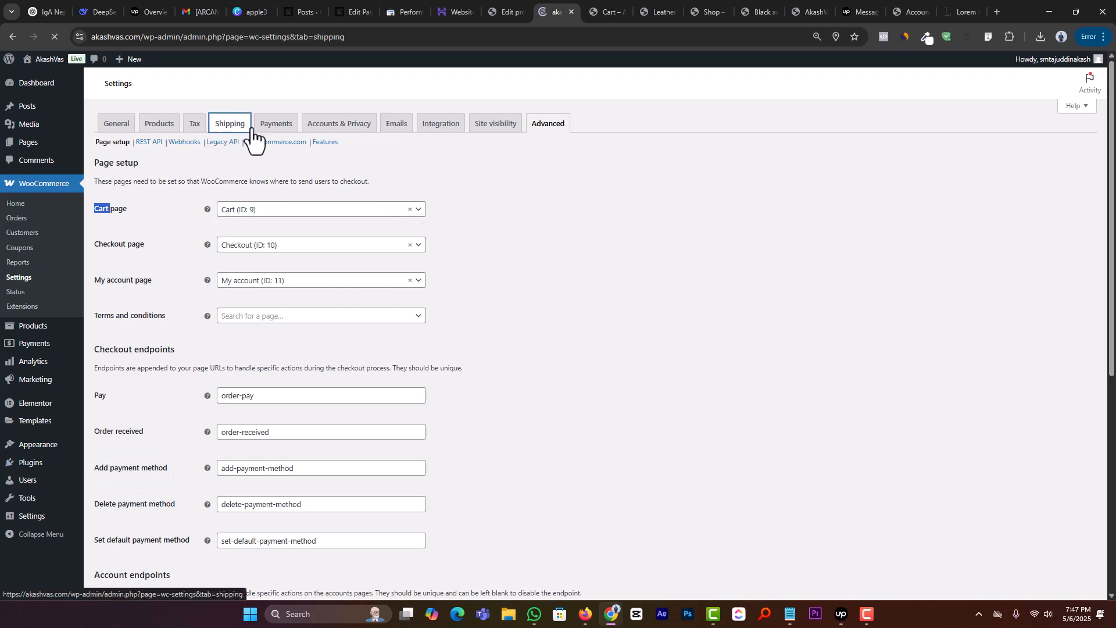
click(276, 123)
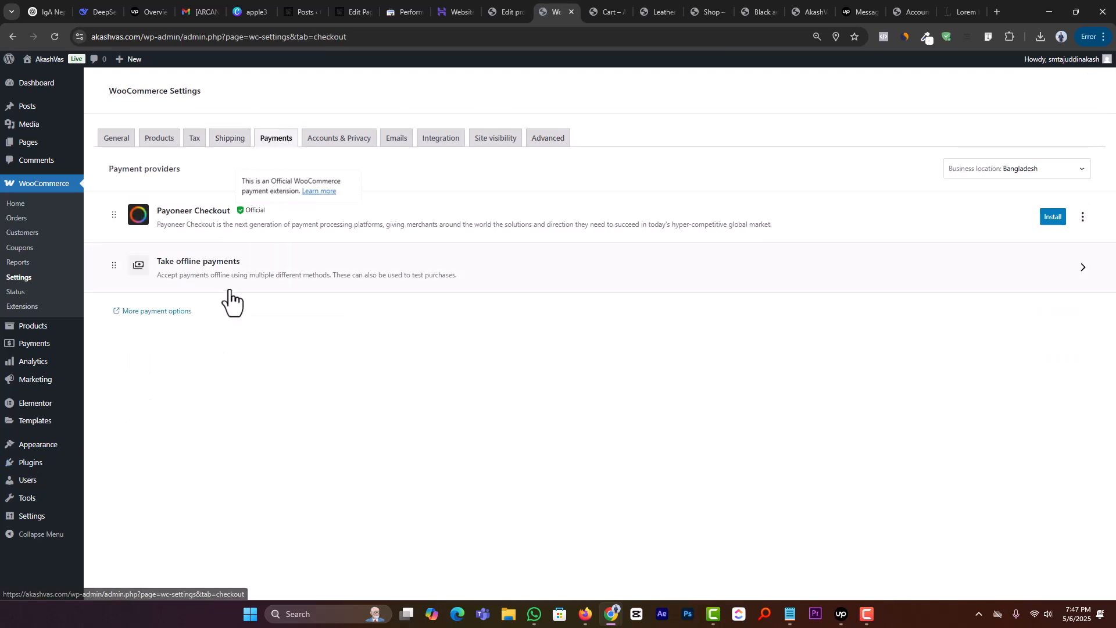
click(228, 277)
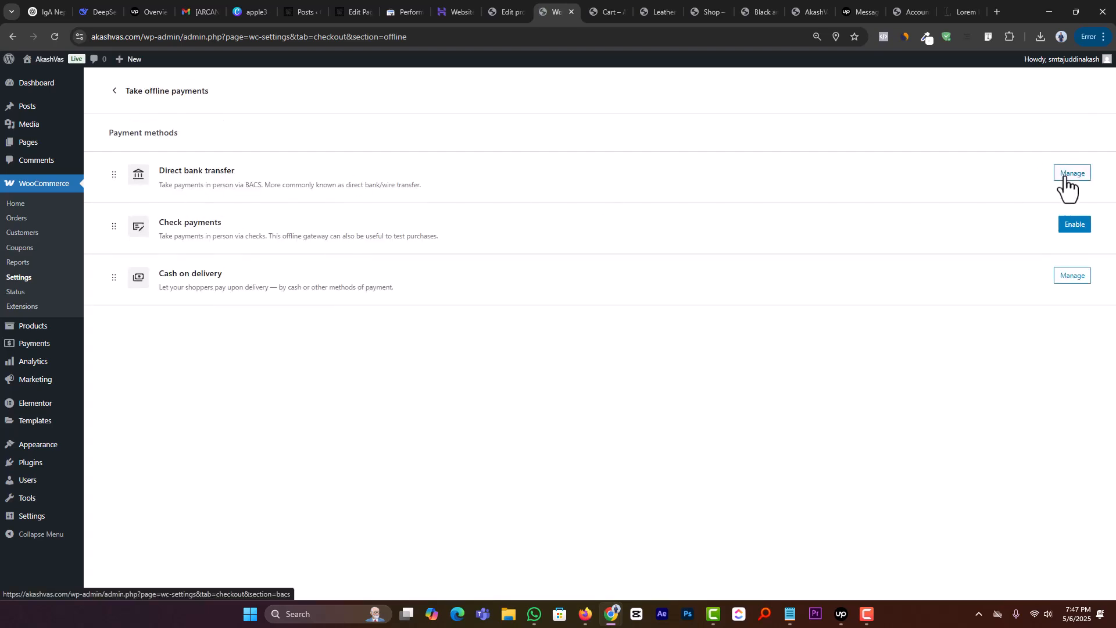
click(1065, 179)
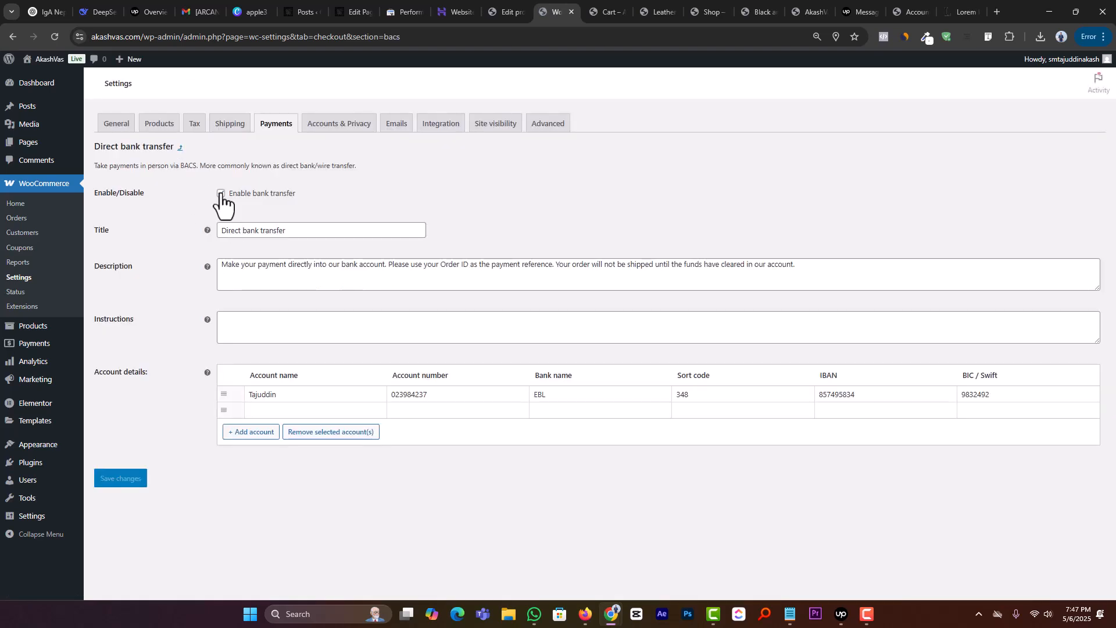
click(221, 193)
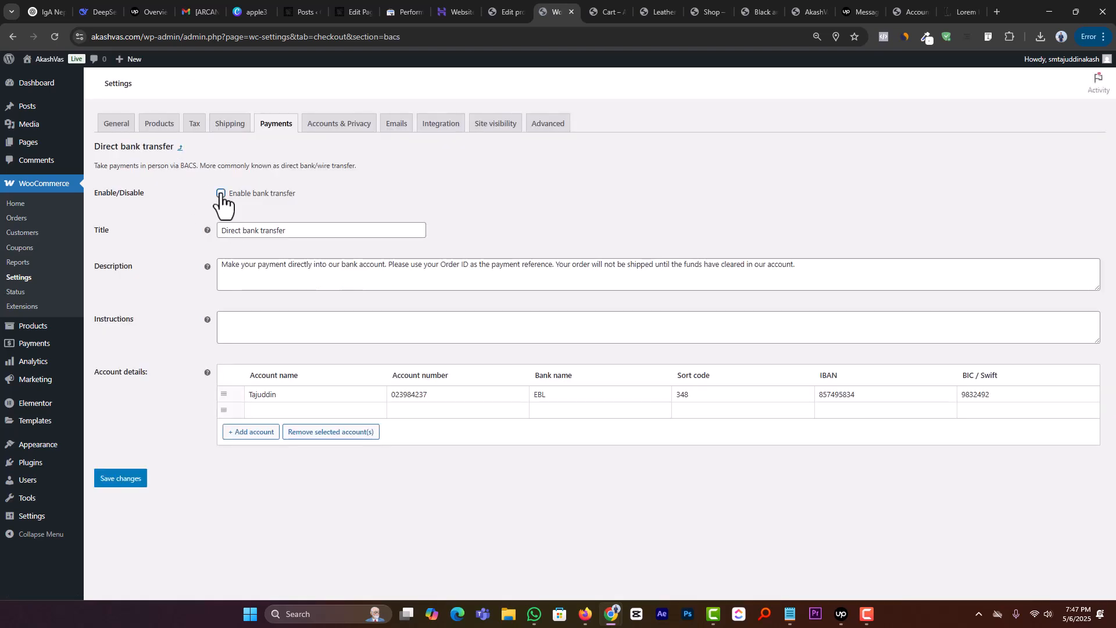
click(112, 481)
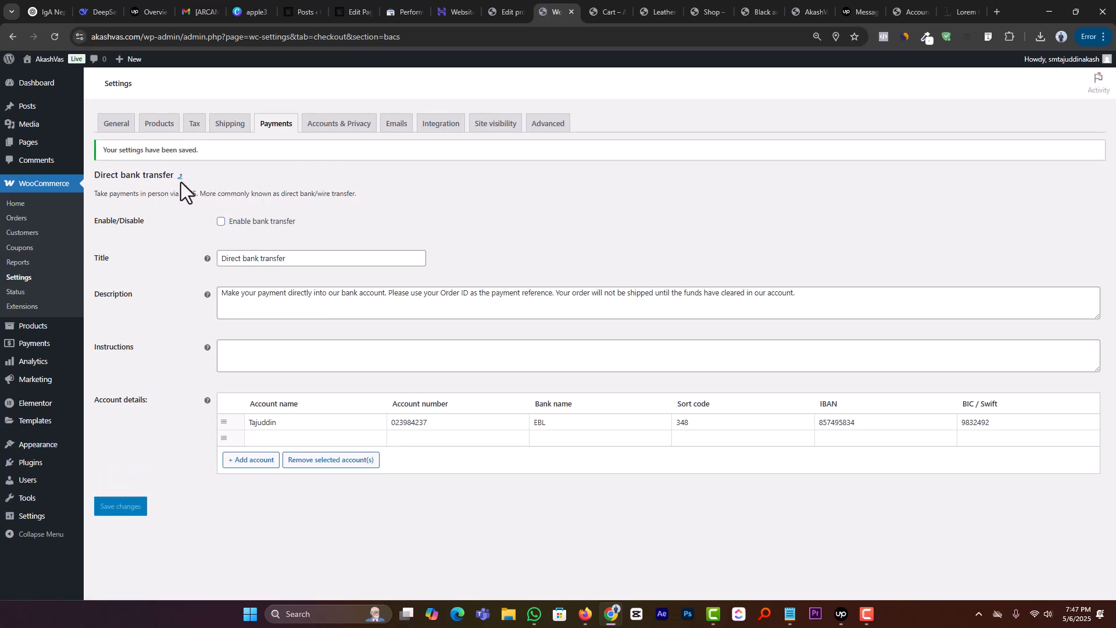
click(181, 177)
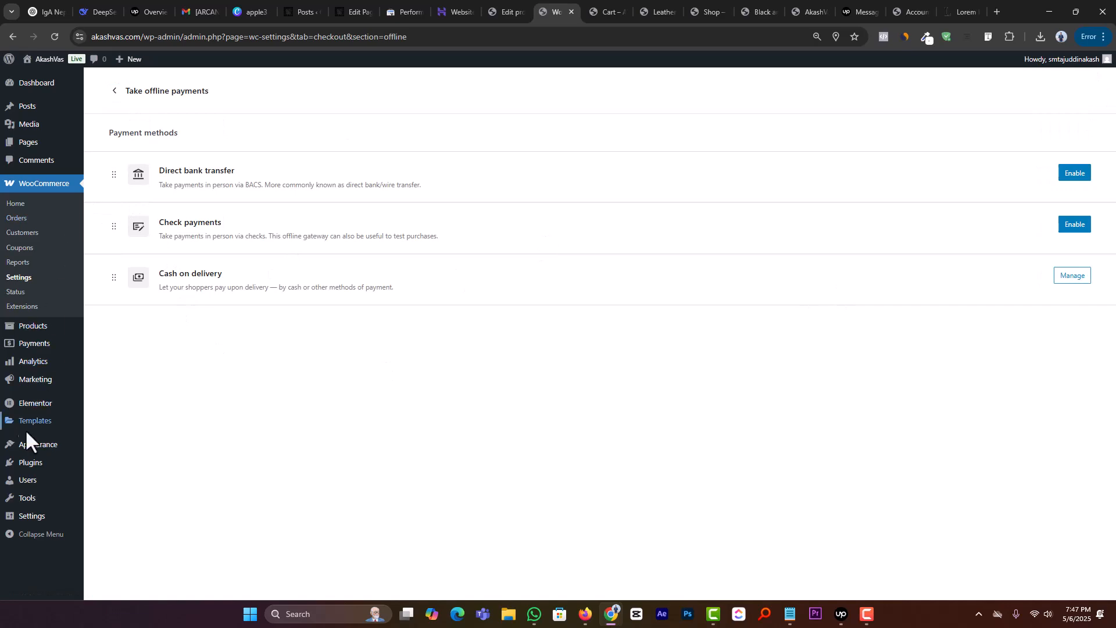
mouse_move(40, 468)
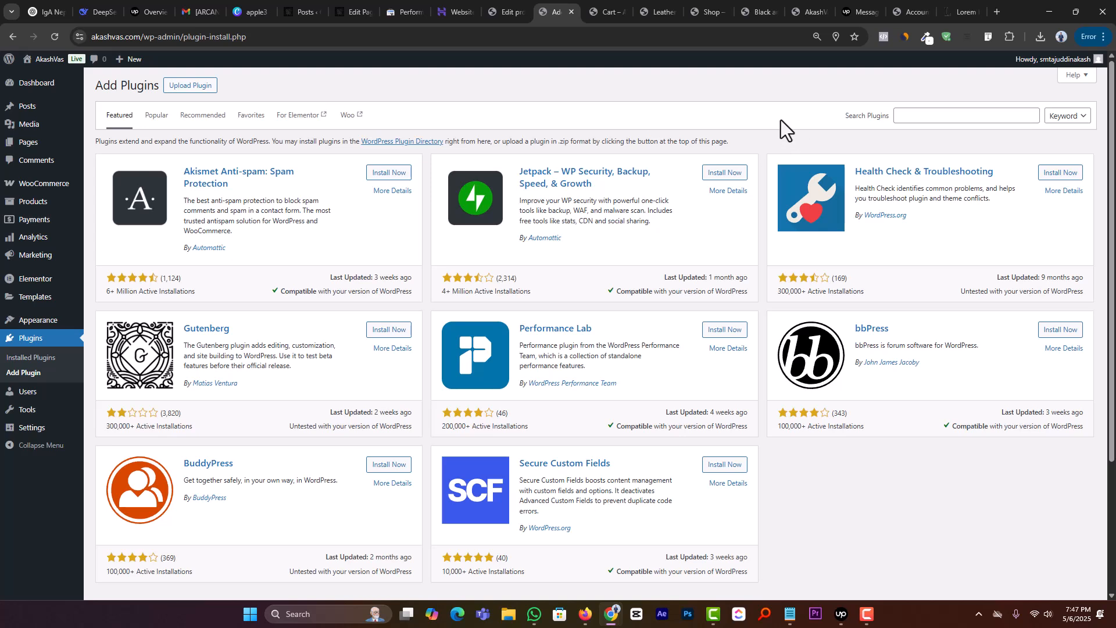
click(936, 115)
text(pay)
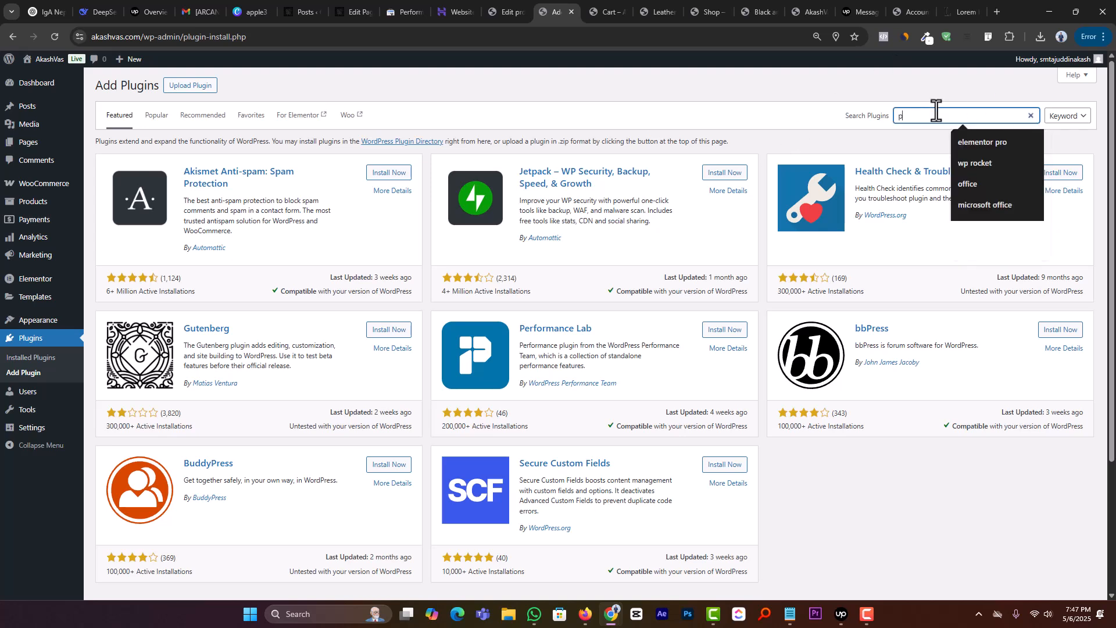
key(BackSpace)
key(BackSpace)
key(BackSpace)
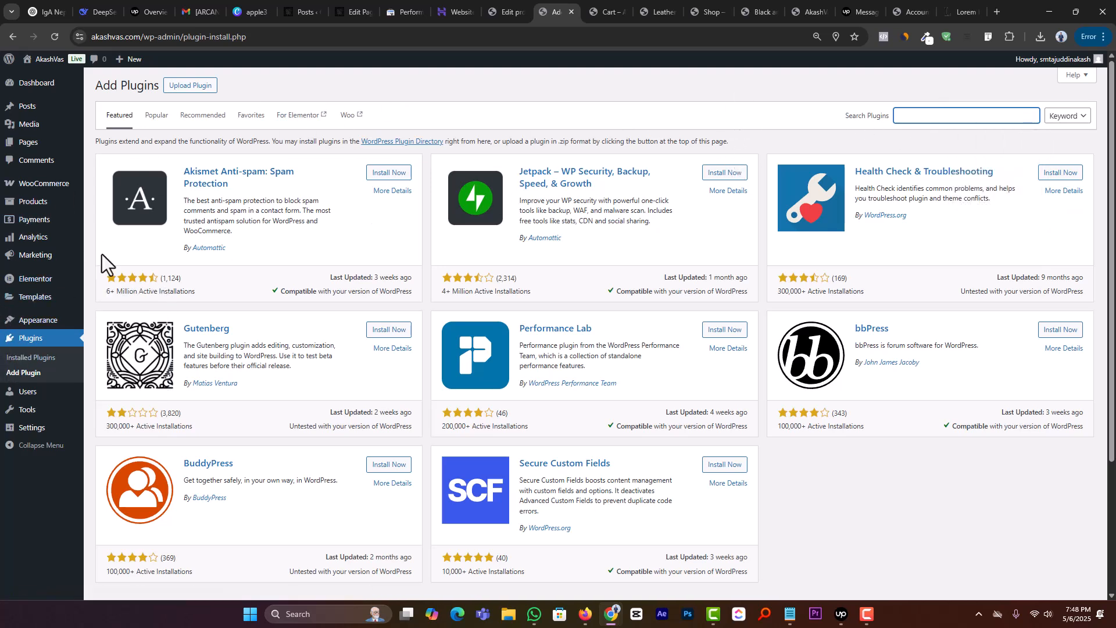
click(920, 116)
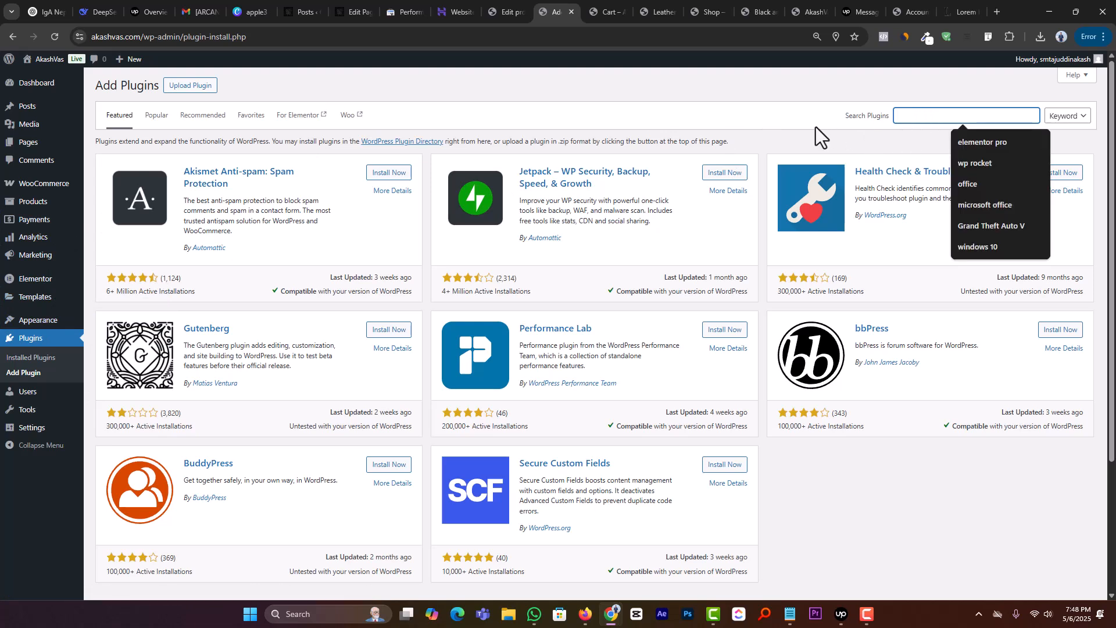
Step: From the WooCommerce payment settings, find more payment options in the Marketplace and add the PayPal Payments extension to the store
middle_click(43, 227)
click(576, 12)
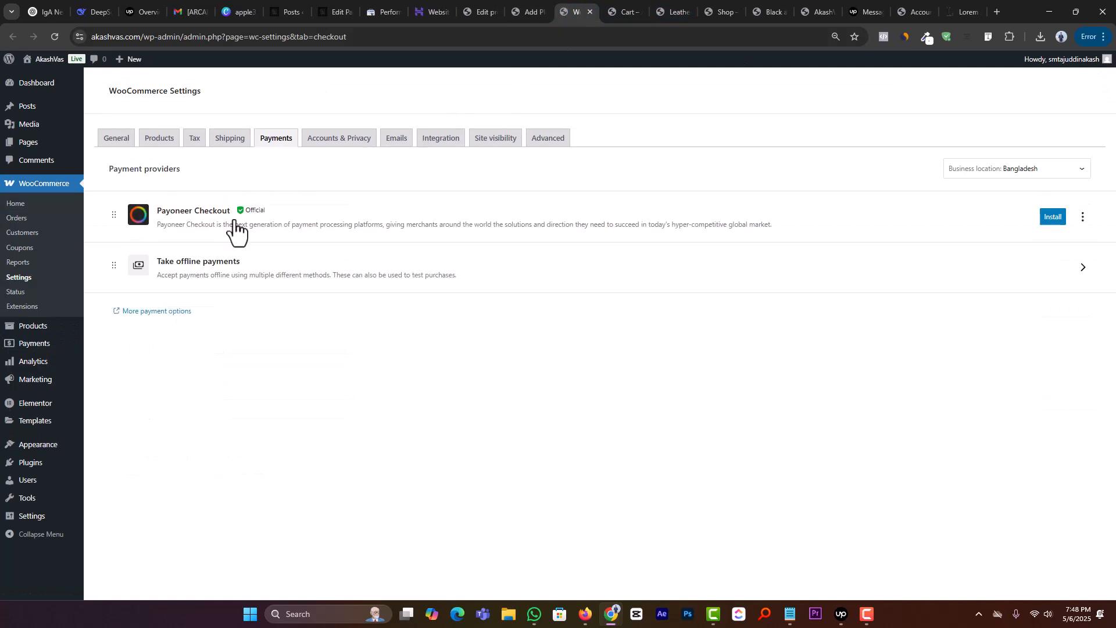
click(154, 311)
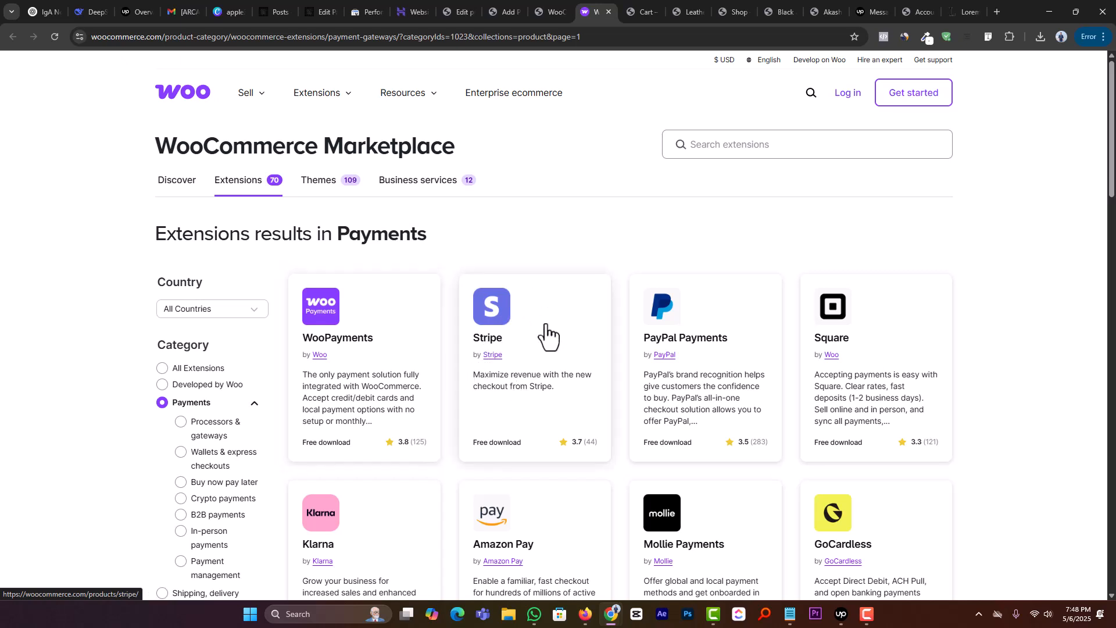
click(689, 339)
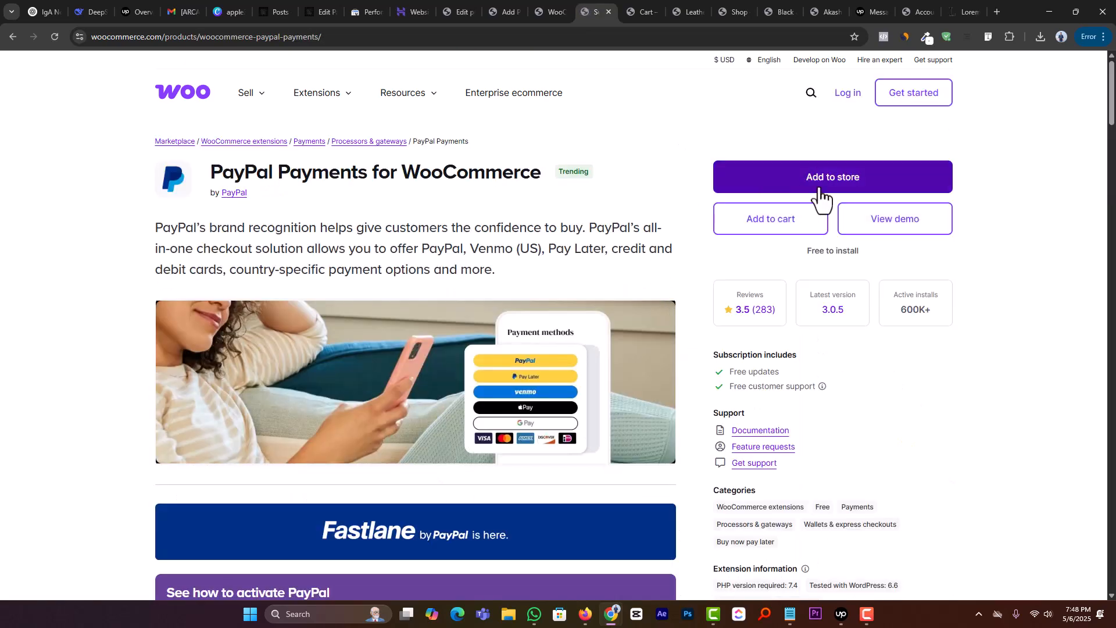
click(819, 187)
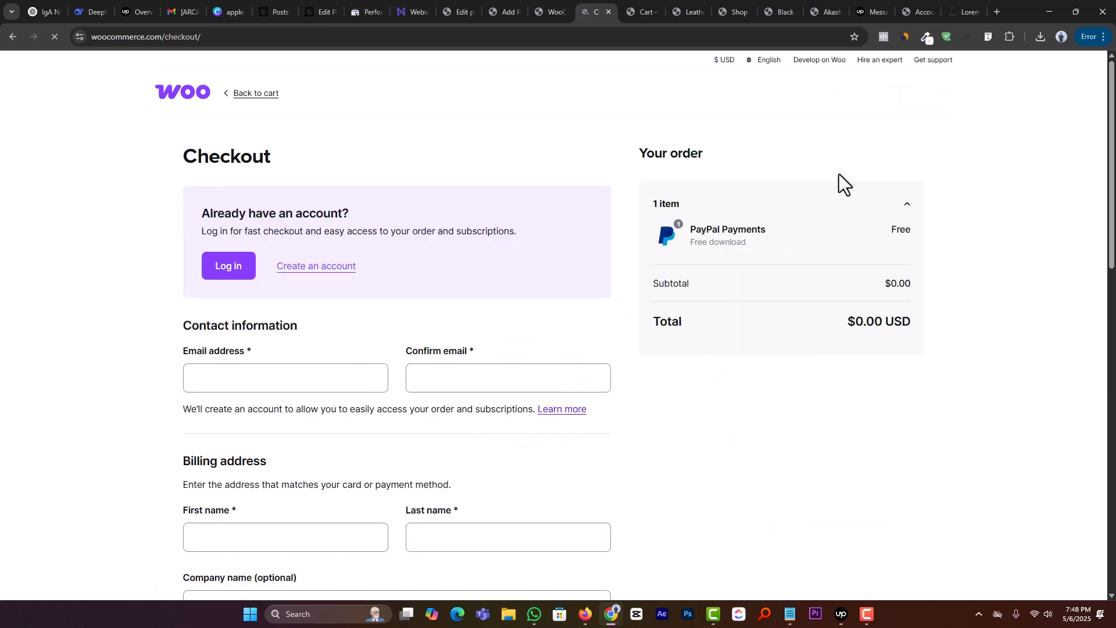
Step: Examine the WooCommerce.com checkout form for the PayPal Payments order, from contact information down to the order terms
scroll(349, 314, down, 1)
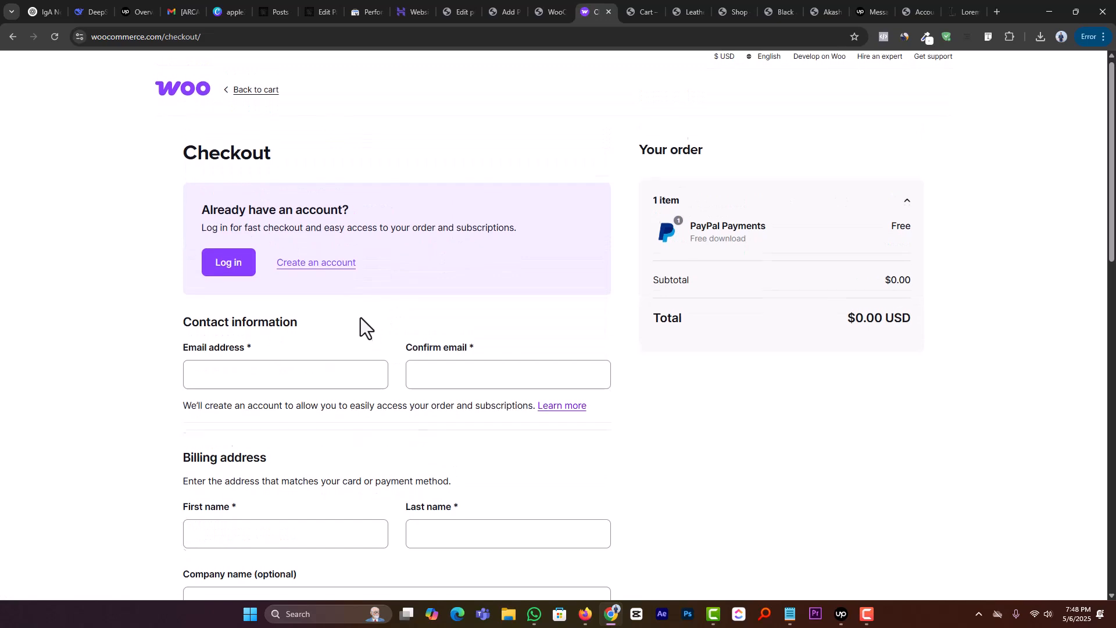
scroll(360, 318, down, 15)
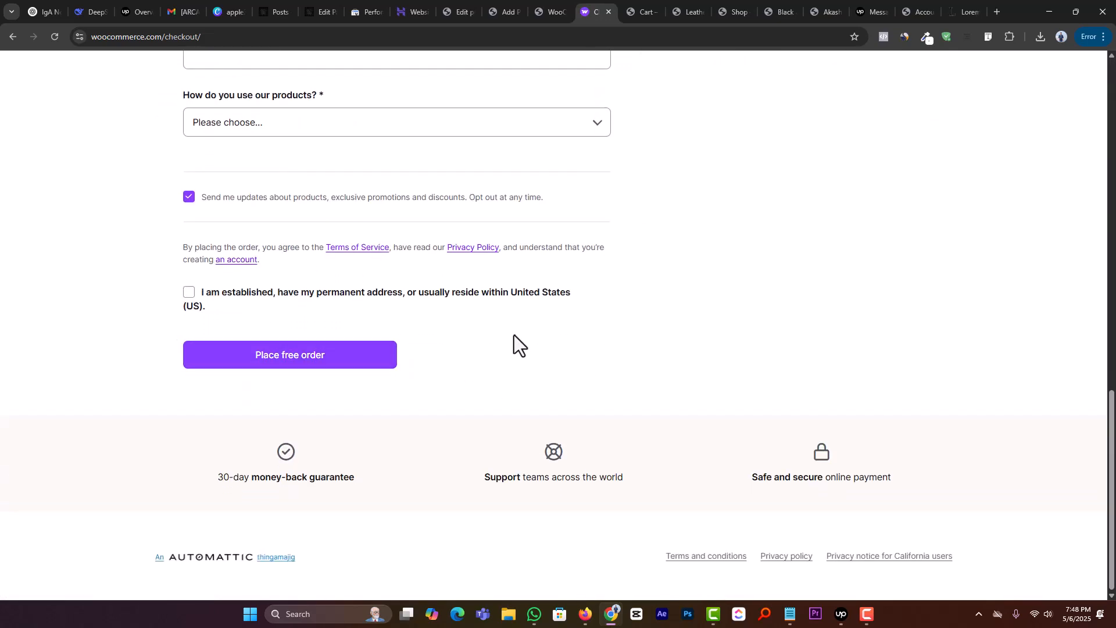
scroll(506, 339, up, 12)
scroll(244, 172, up, 1)
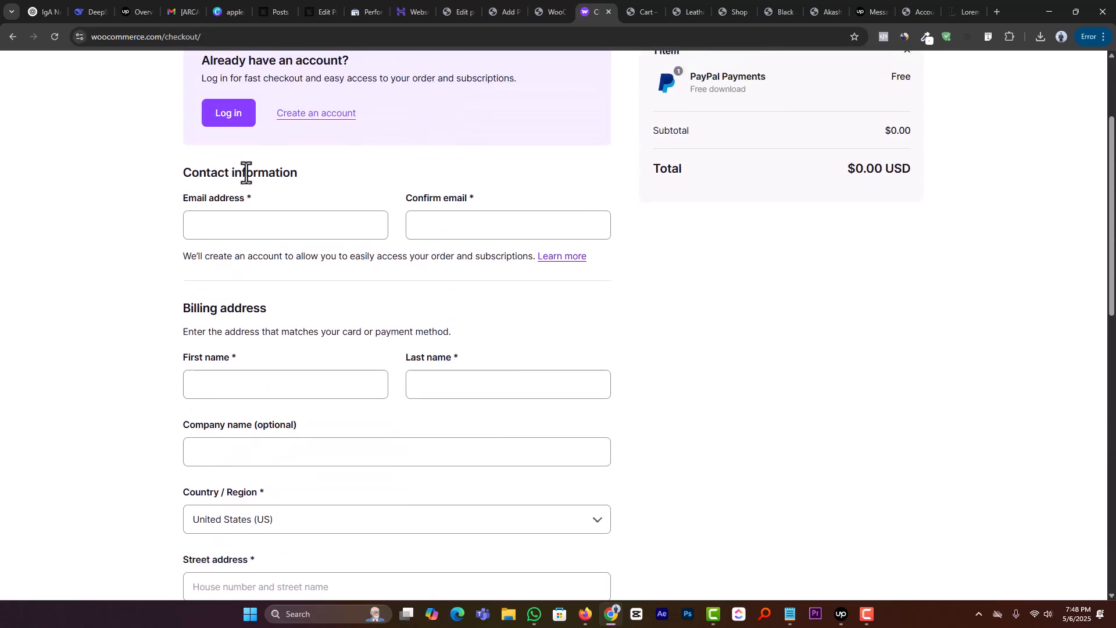
click(252, 220)
scroll(659, 259, up, 3)
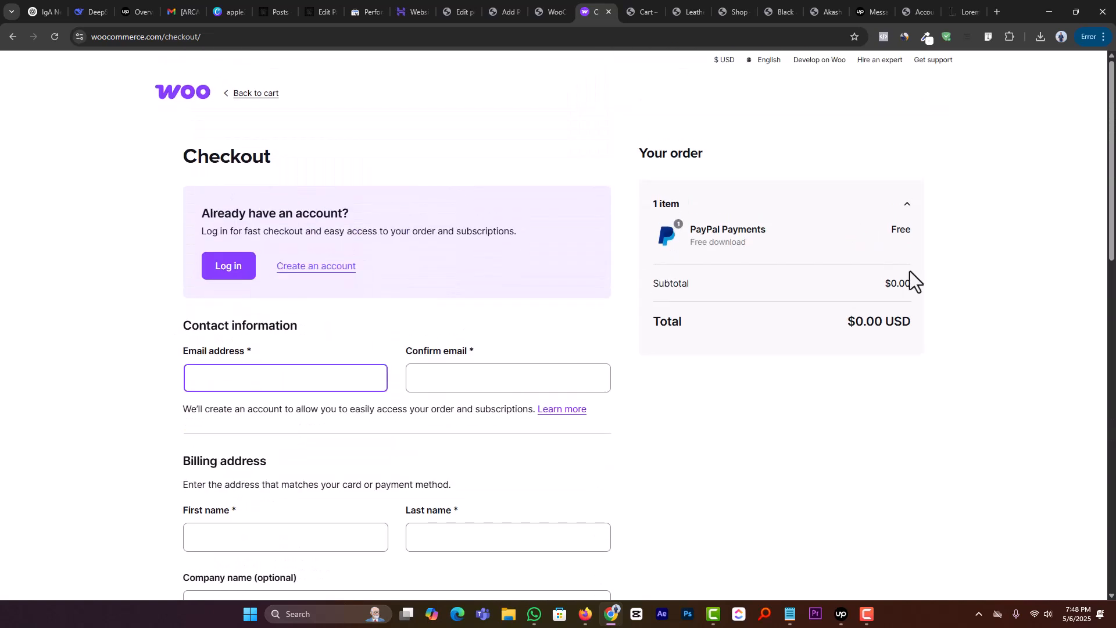
Step: Go to the account log-in from the checkout and try to continue with Google
click(243, 267)
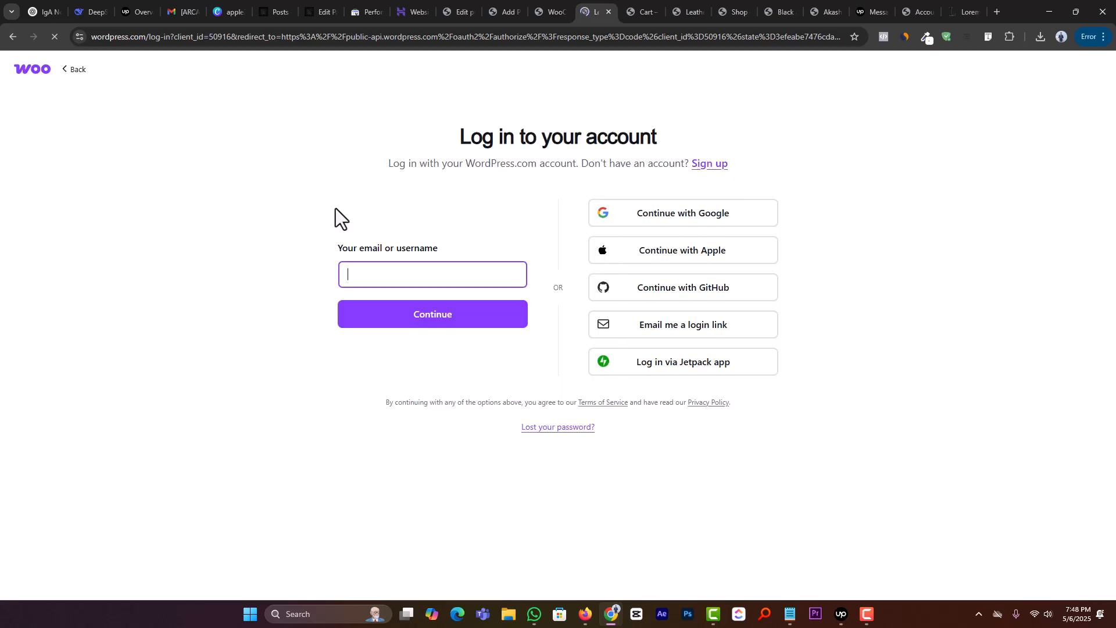
click(374, 265)
click(642, 223)
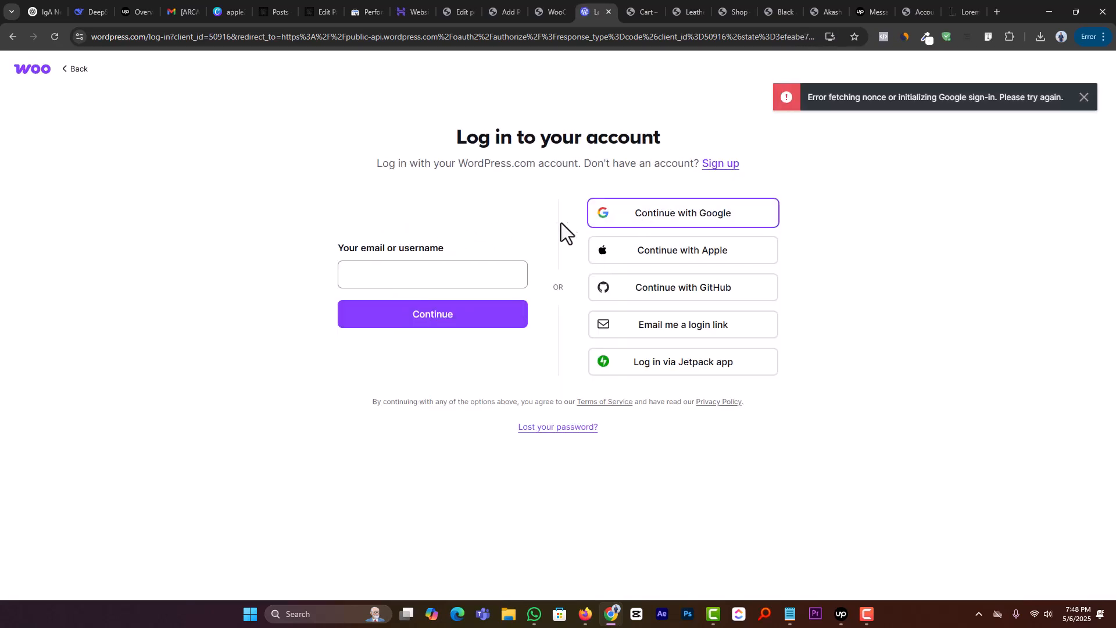
Step: Log in with the account e-mail and password, authorize the WooCommerce.com sign-in and dismiss the offer to save the password
click(414, 278)
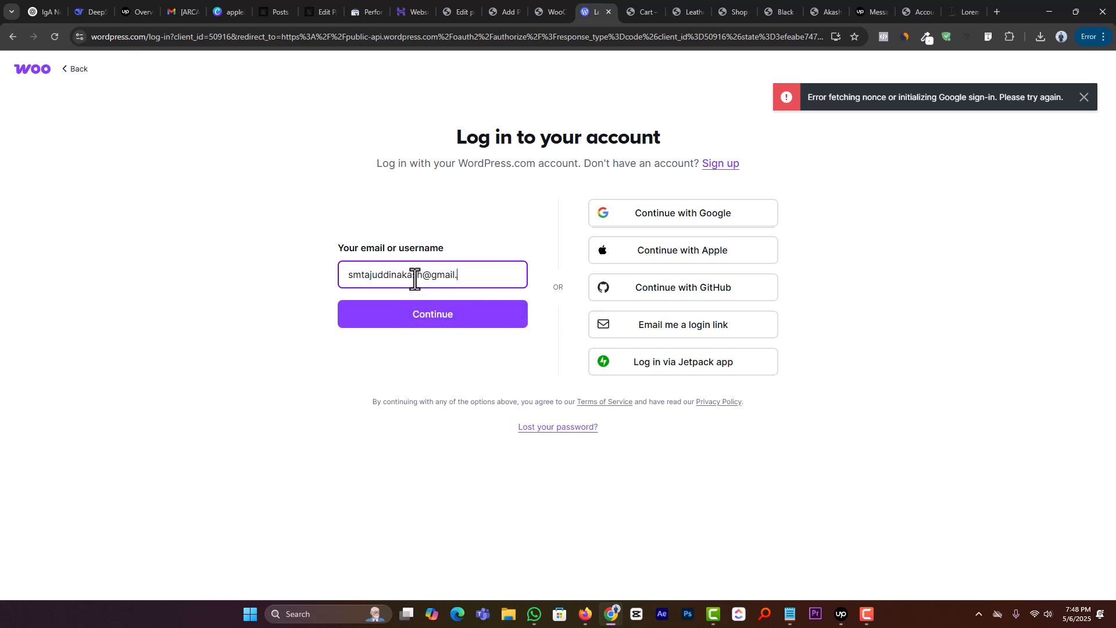
key(Return)
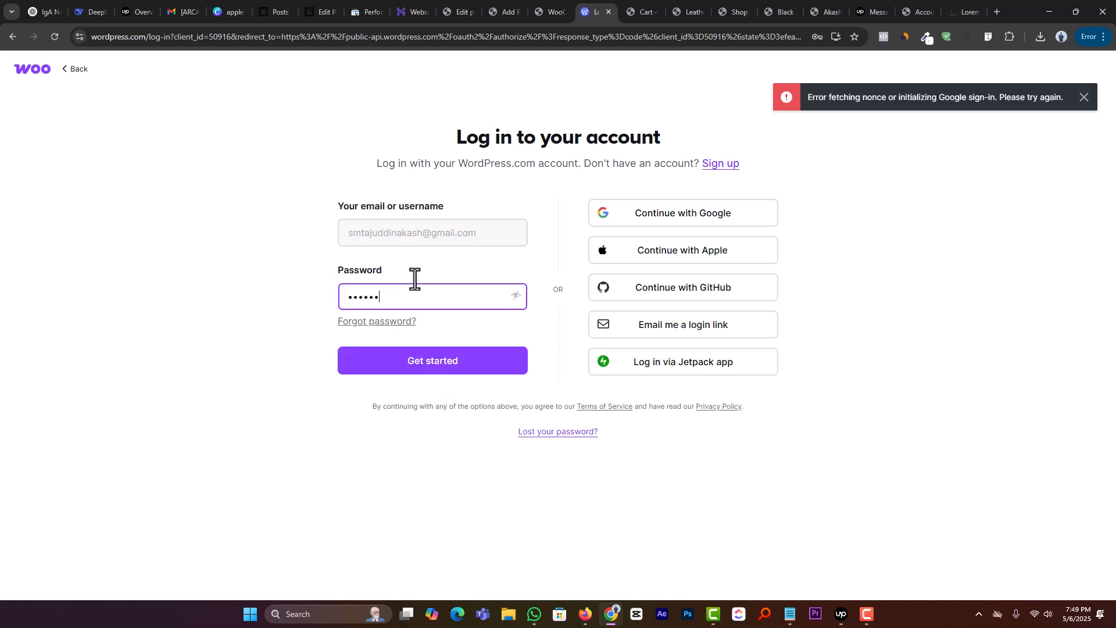
key(Return)
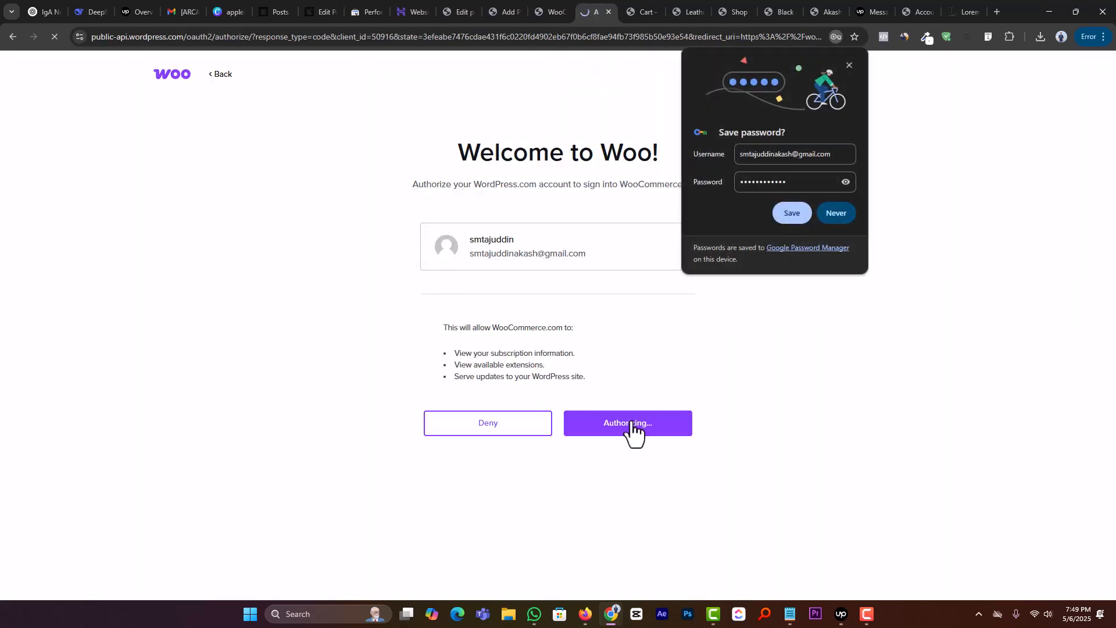
click(632, 428)
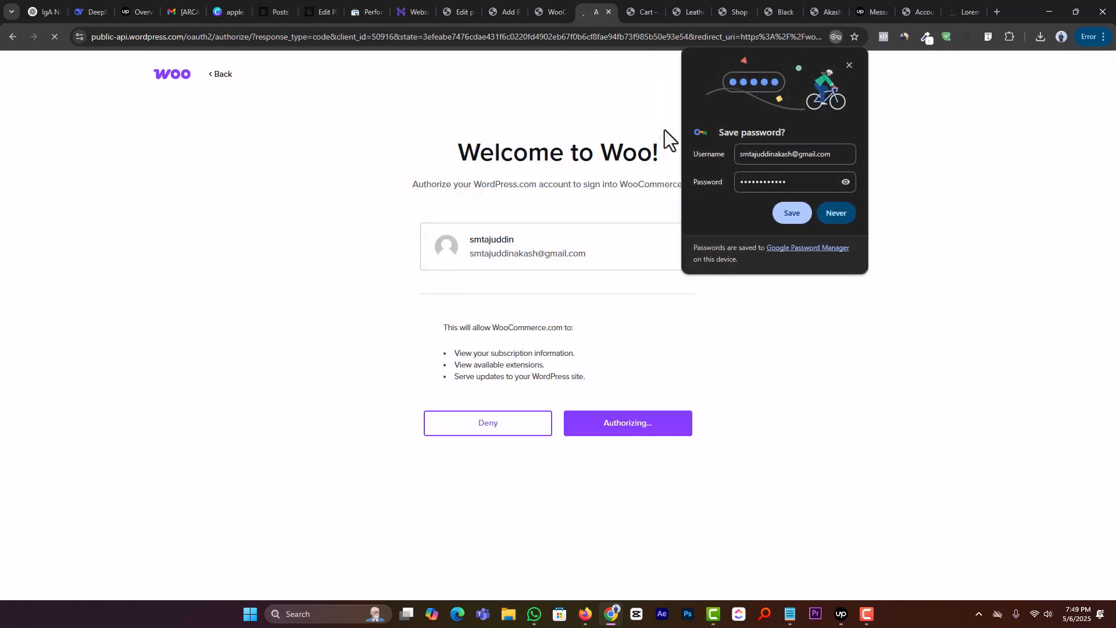
click(849, 64)
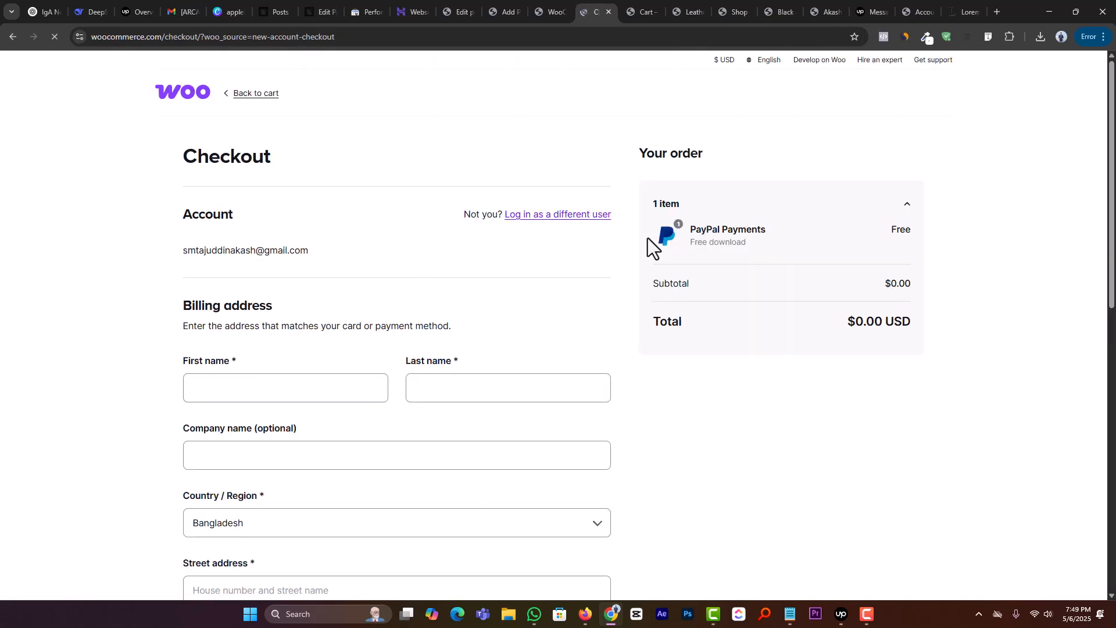
Step: Fill in the customer's first and last name in the checkout billing address
scroll(516, 373, down, 2)
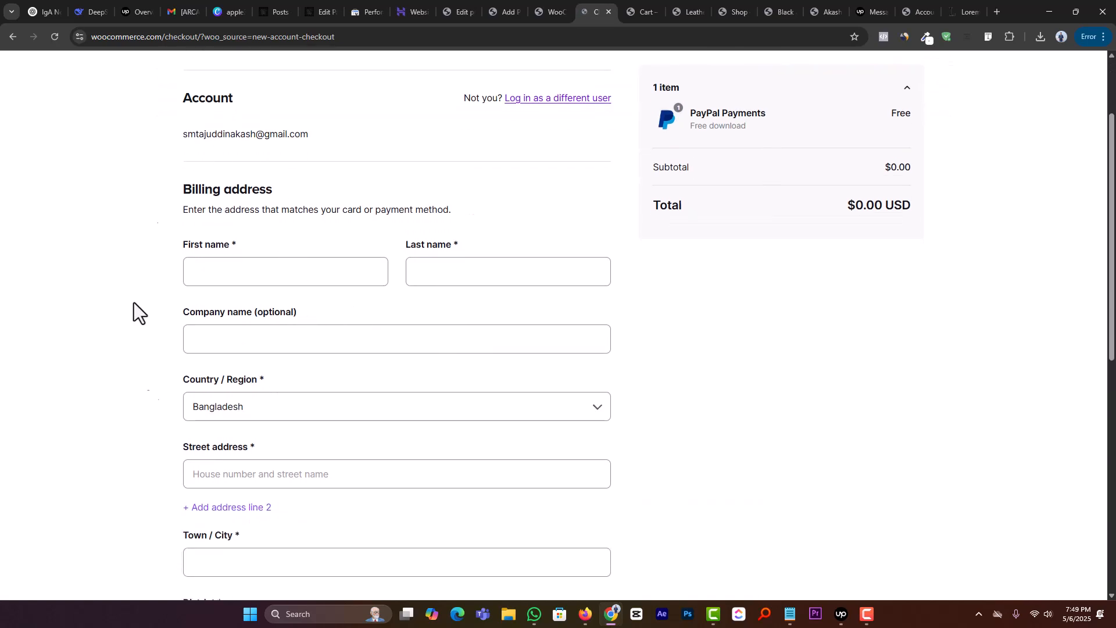
scroll(212, 443, down, 6)
scroll(398, 448, up, 6)
click(217, 262)
click(262, 299)
click(486, 281)
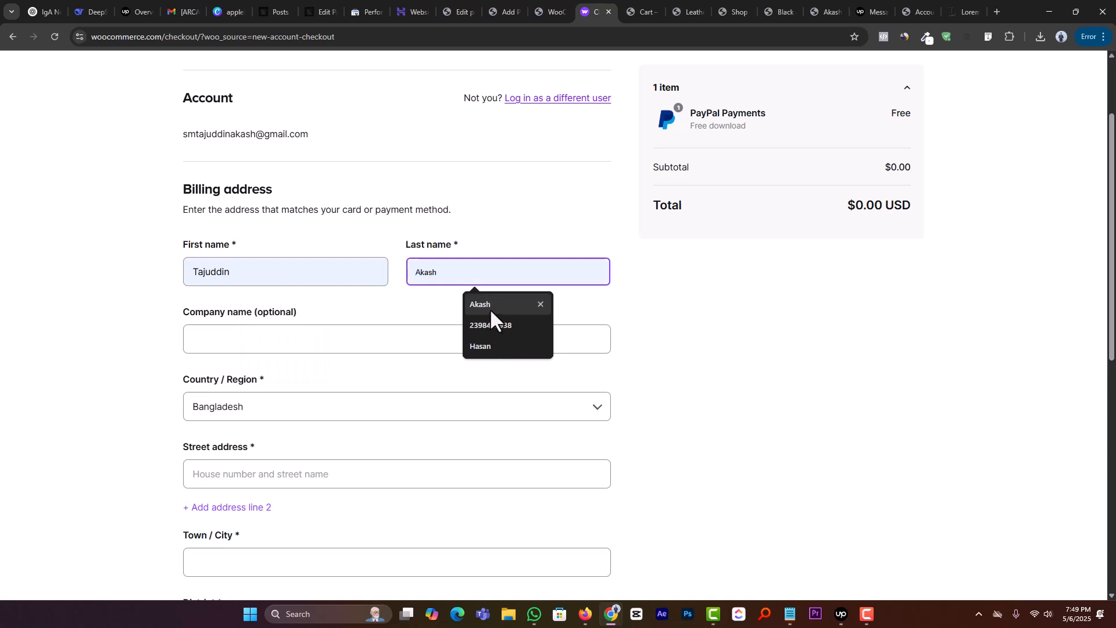
click(491, 305)
Step: Fill in the town or city in the checkout billing address with the customer's saved entry, leaving the company name empty
click(250, 334)
scroll(174, 349, down, 3)
click(270, 300)
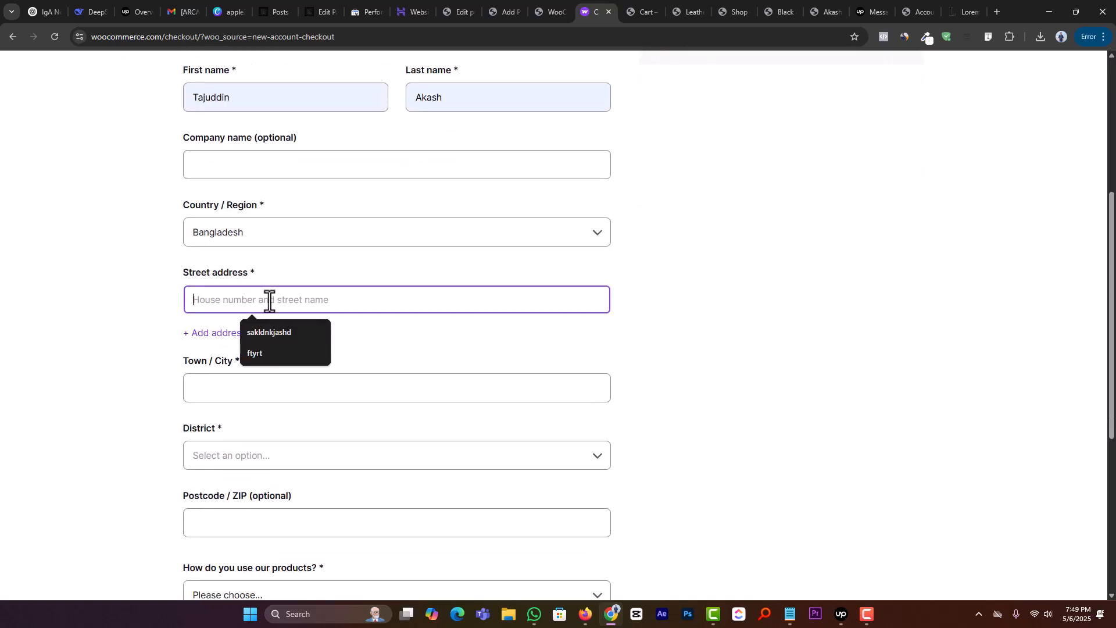
click(237, 389)
click(253, 419)
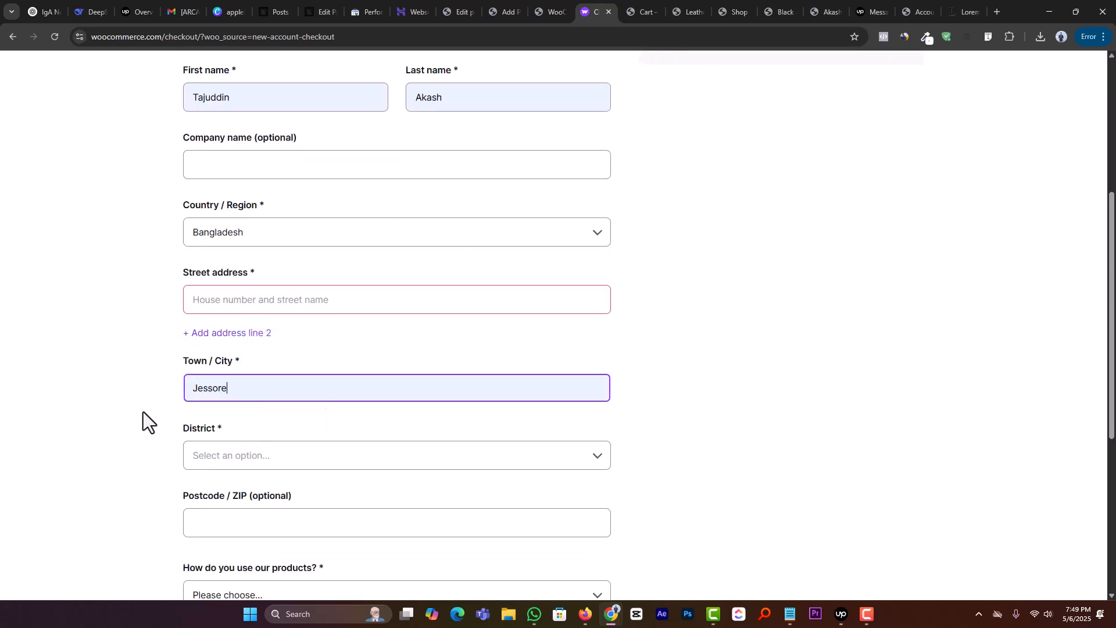
Step: Find and select the customer's district in the billing address
scroll(203, 378, down, 2)
click(269, 347)
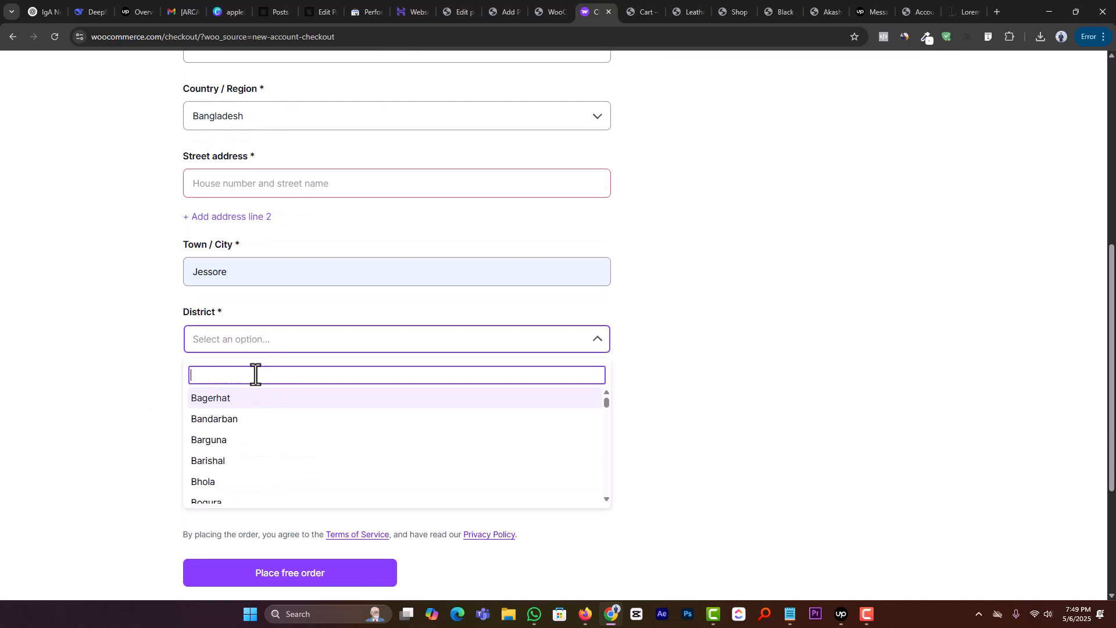
text(jesso)
key(ctrl+a)
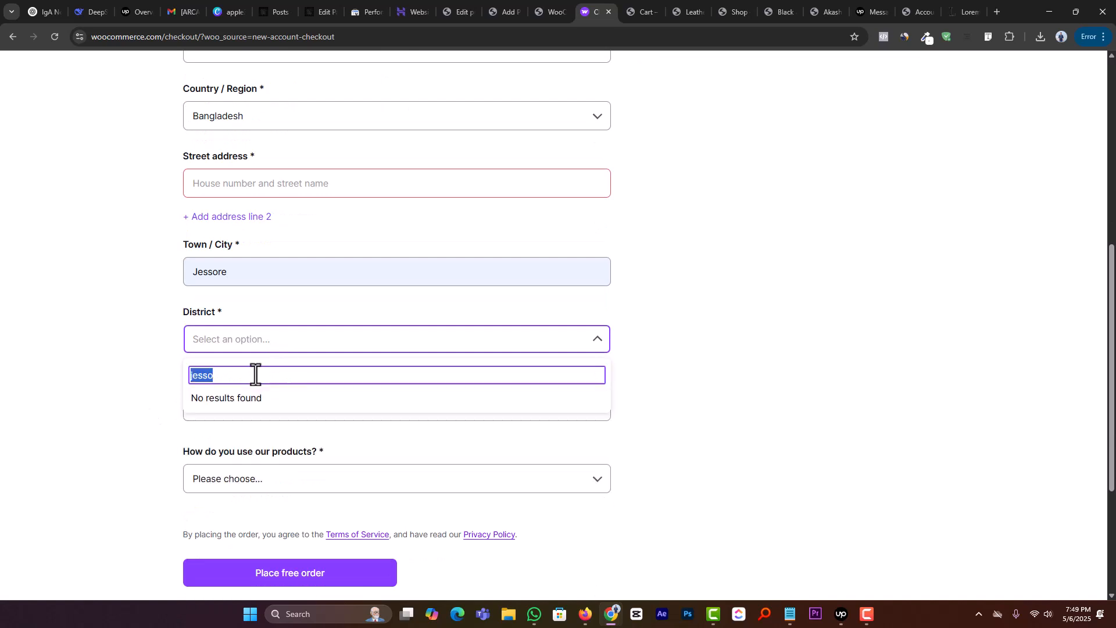
text(jas)
click(250, 398)
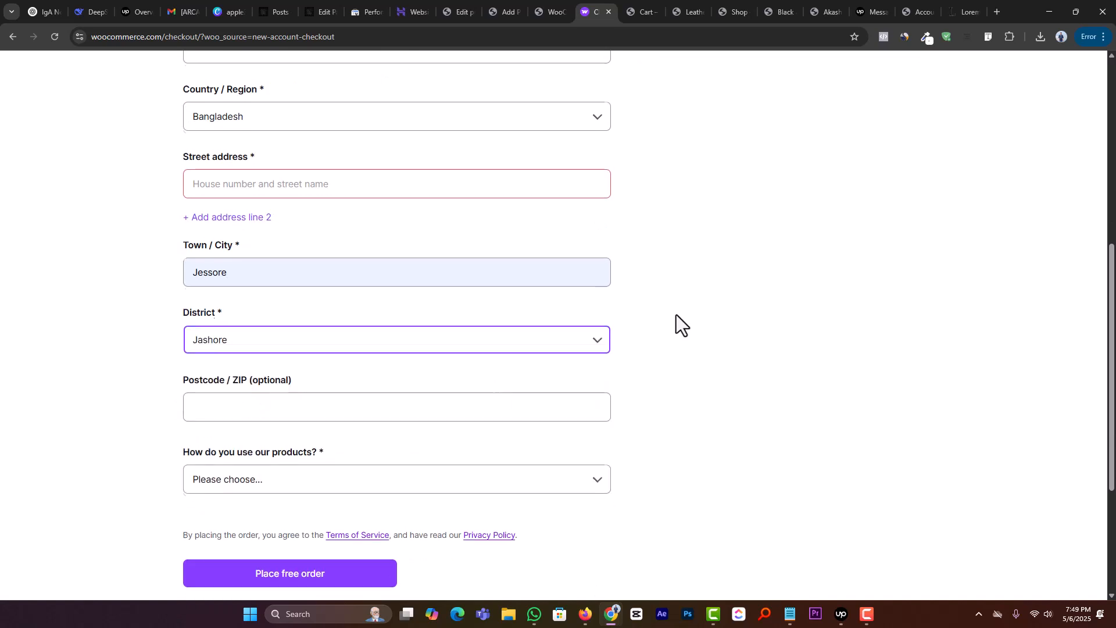
Step: Choose Store Owner as the way the products are used and try to place the free order
scroll(675, 323, up, 7)
scroll(852, 361, down, 8)
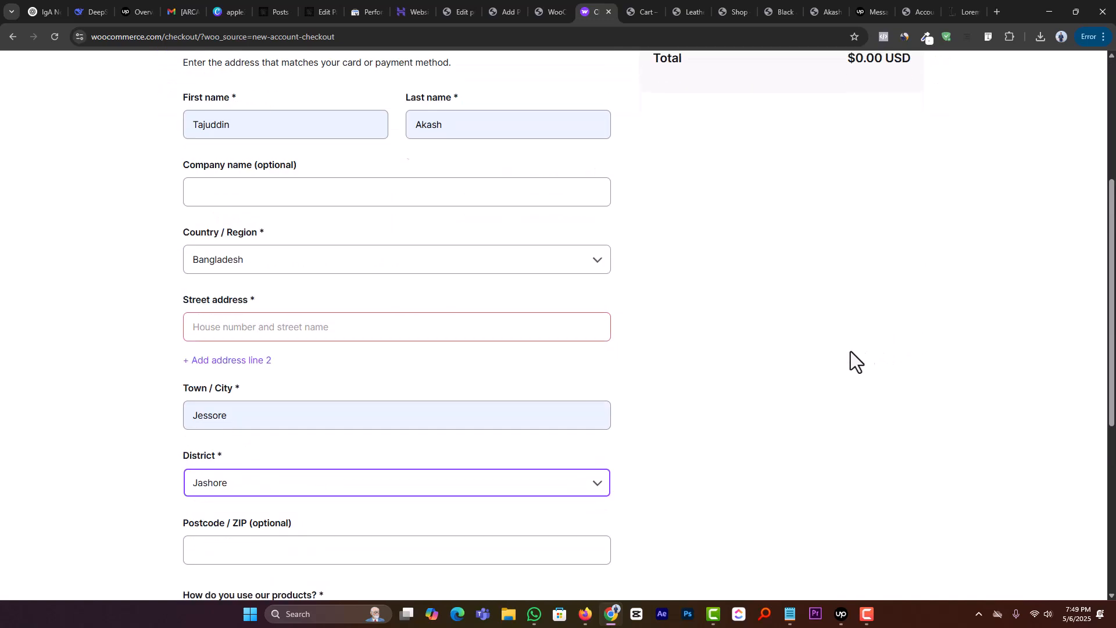
click(239, 350)
click(257, 433)
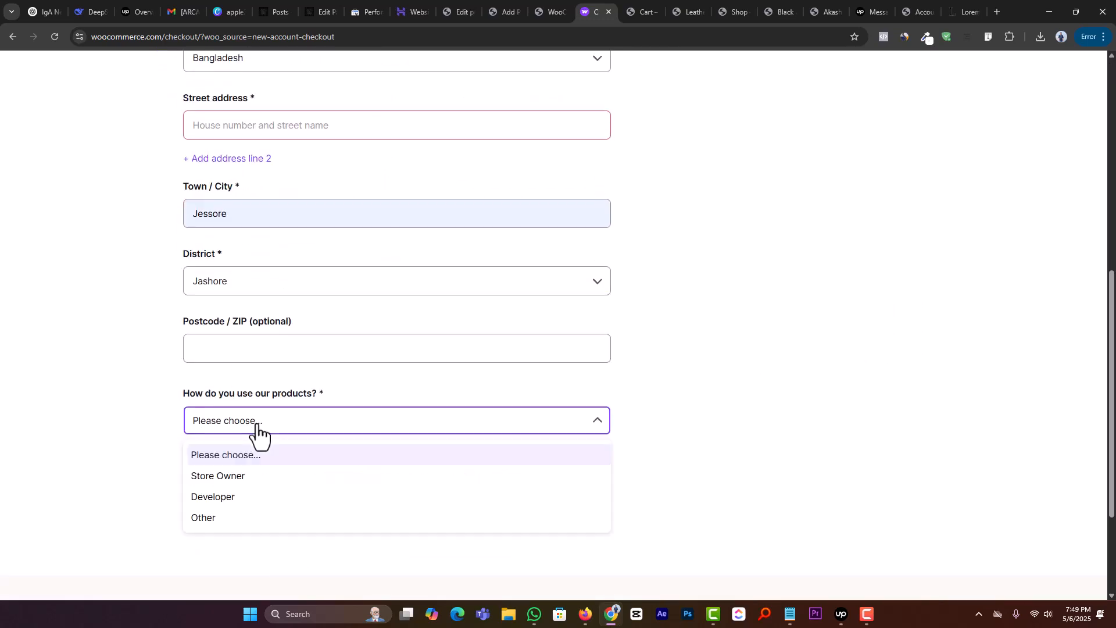
click(257, 522)
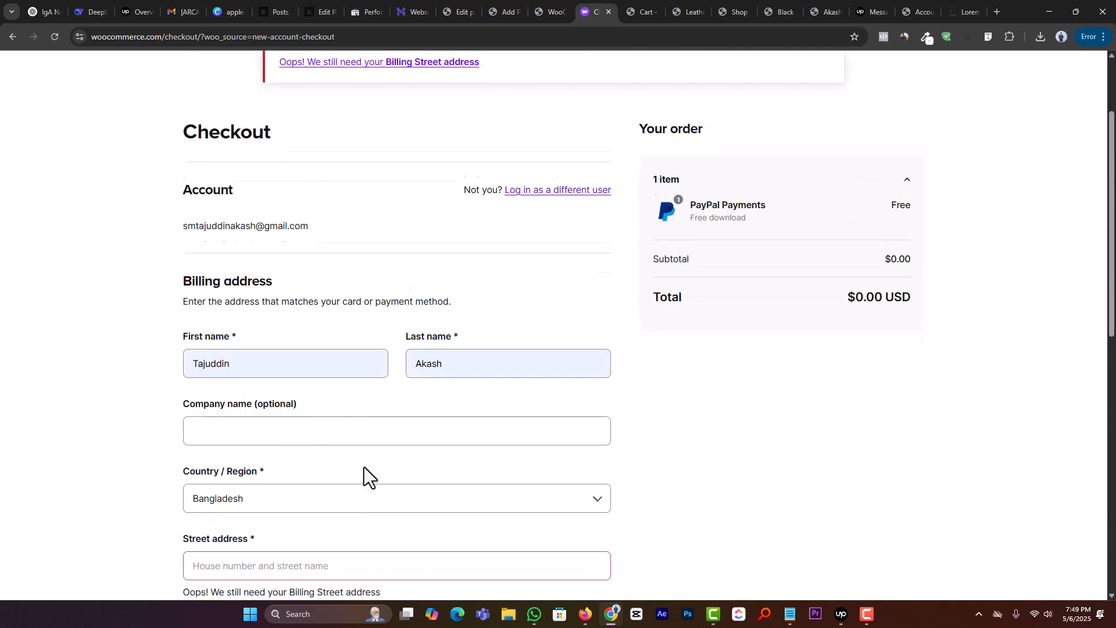
Step: Fill in the customer's street address in the billing form and place the free PayPal Payments order
scroll(289, 288, down, 4)
click(243, 422)
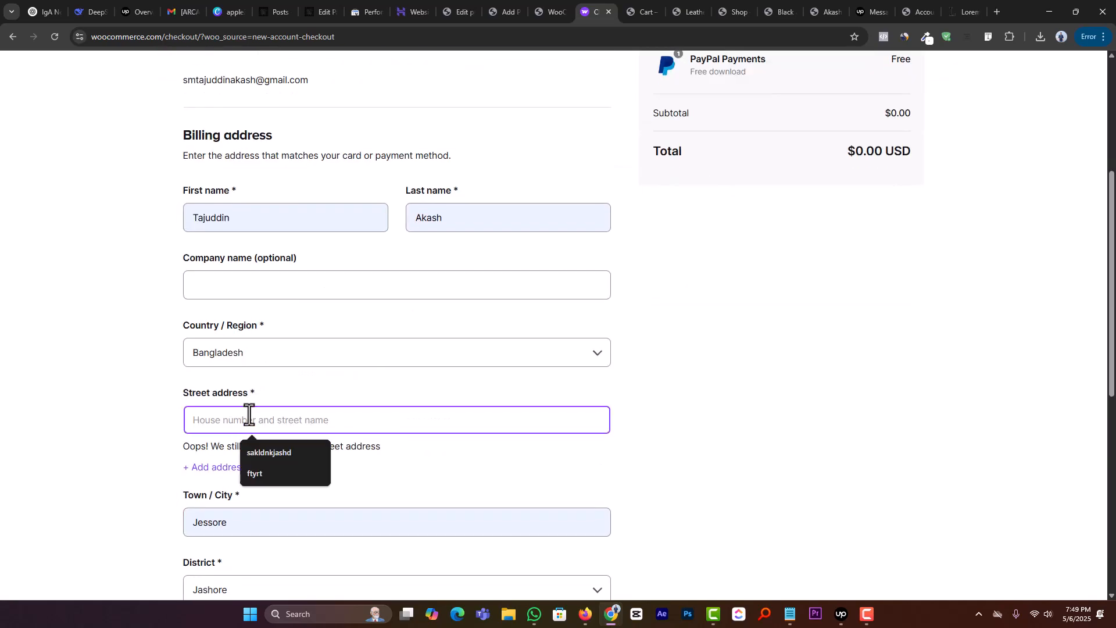
text(0001)
scroll(401, 370, down, 8)
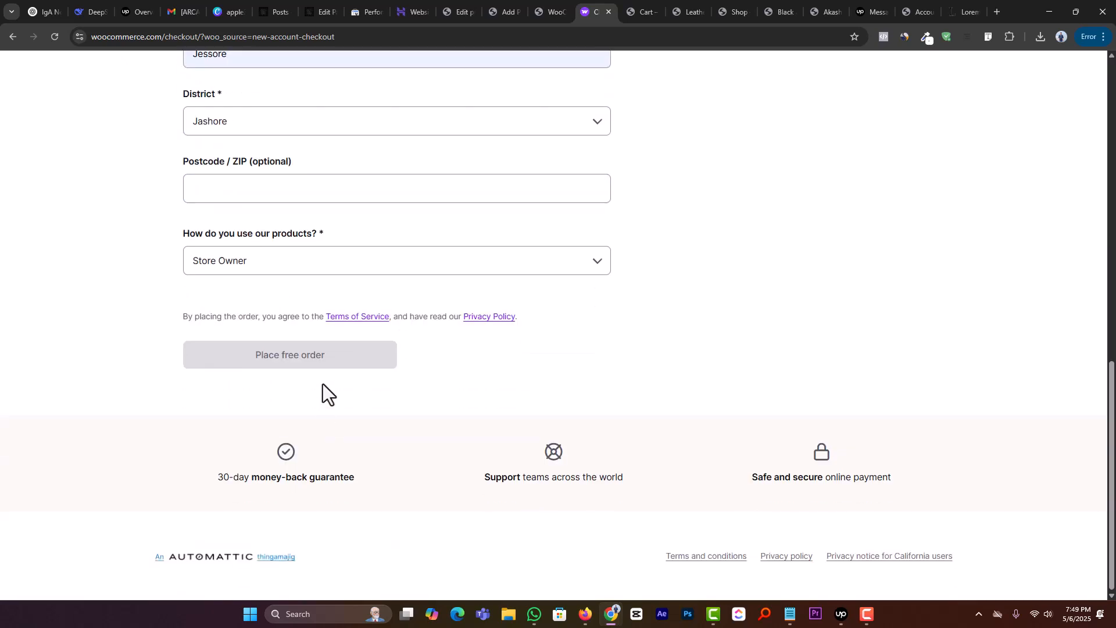
scroll(330, 407, up, 3)
click(294, 534)
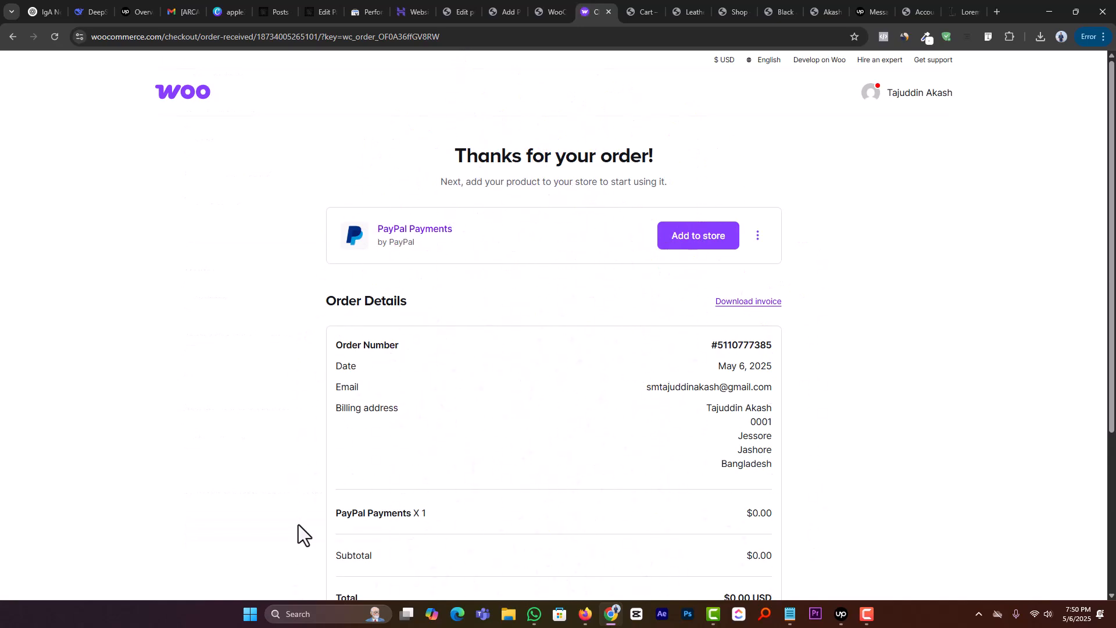
Step: Review the order details and start adding PayPal Payments to the store
scroll(391, 287, down, 4)
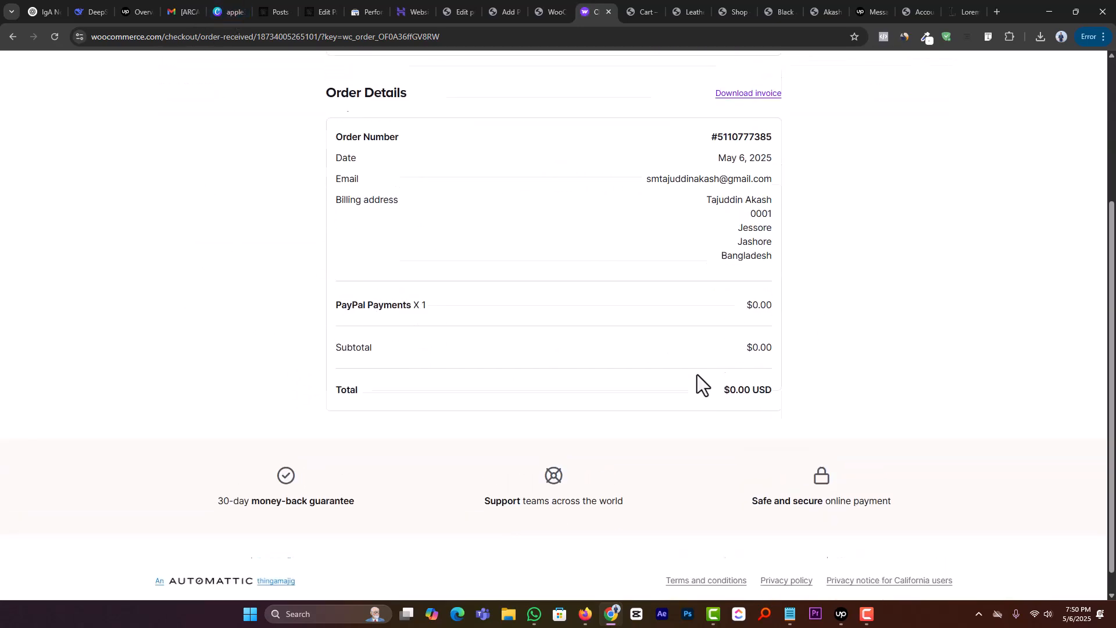
scroll(696, 375, up, 4)
click(676, 243)
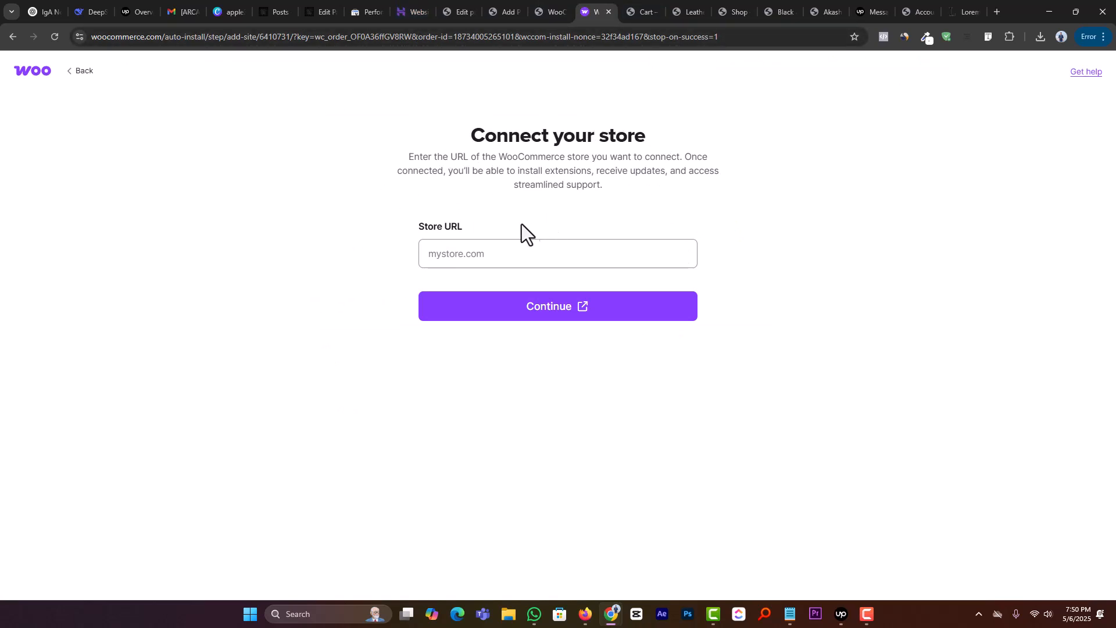
Step: Enter akashvas.com, copied from the store's admin address, as the store URL and connect the store to the WooCommerce.com account
click(556, 10)
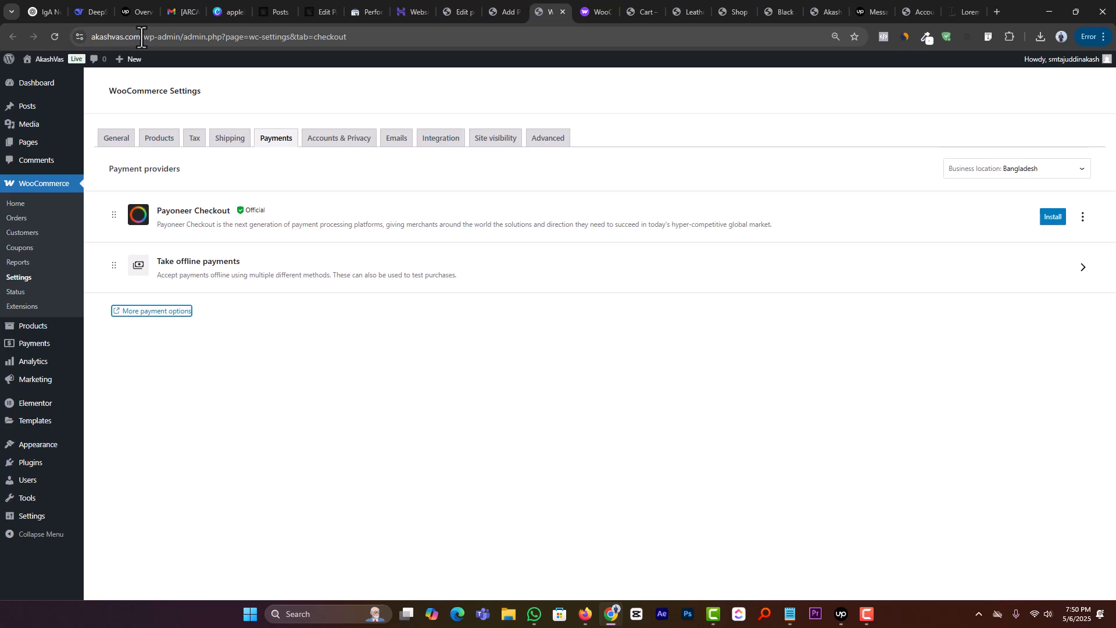
drag(141, 37, 2, 55)
key(ctrl+c)
key(ctrl+Tab)
click(499, 251)
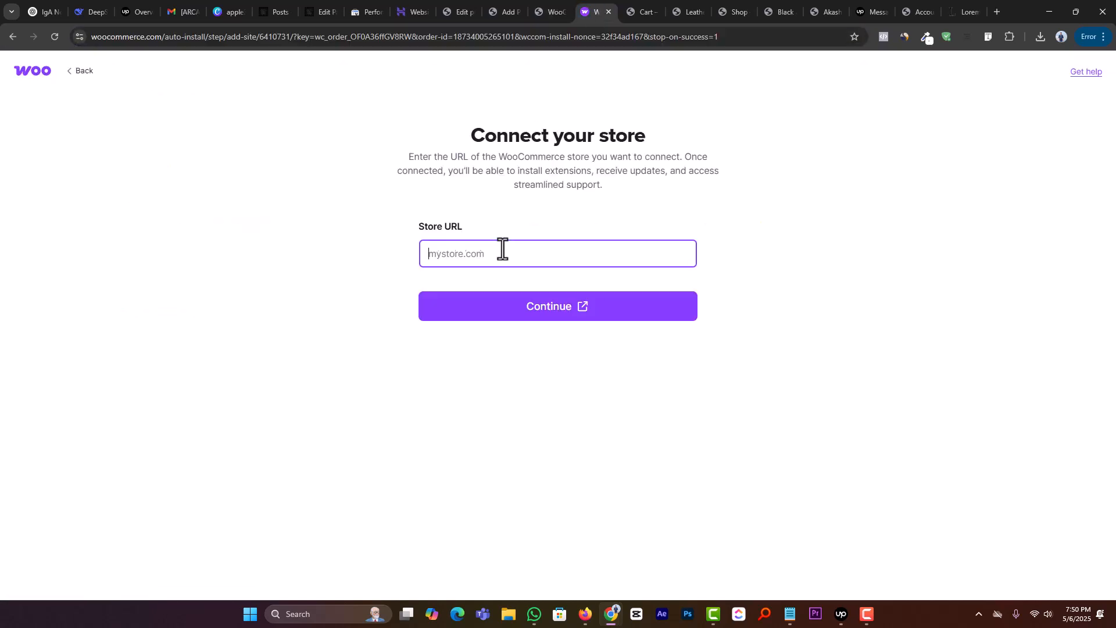
key(ctrl+v)
click(505, 308)
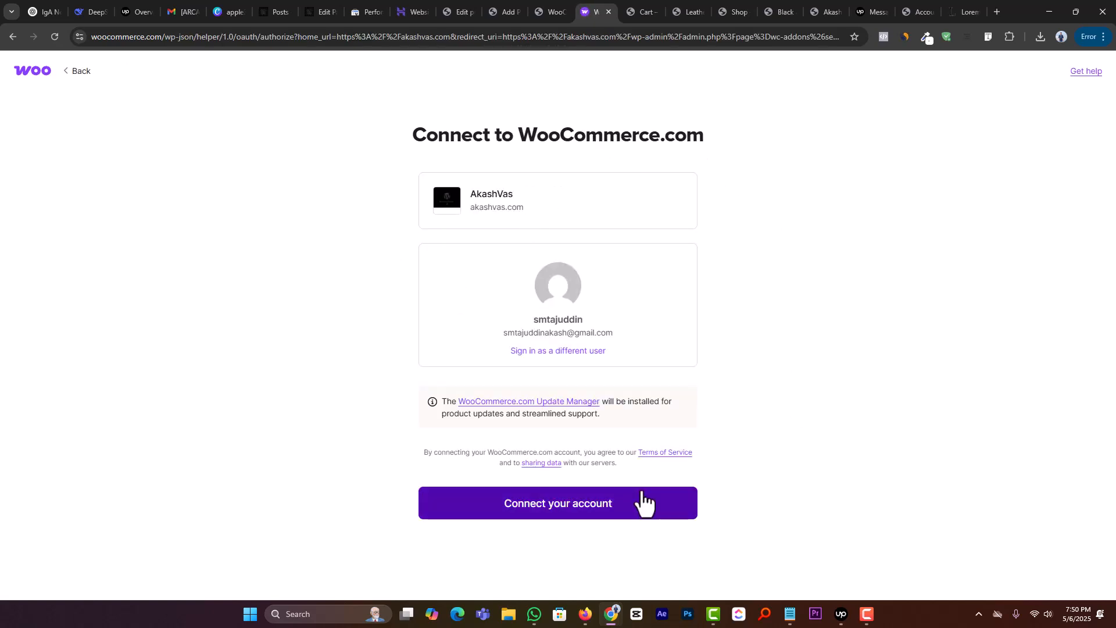
click(578, 514)
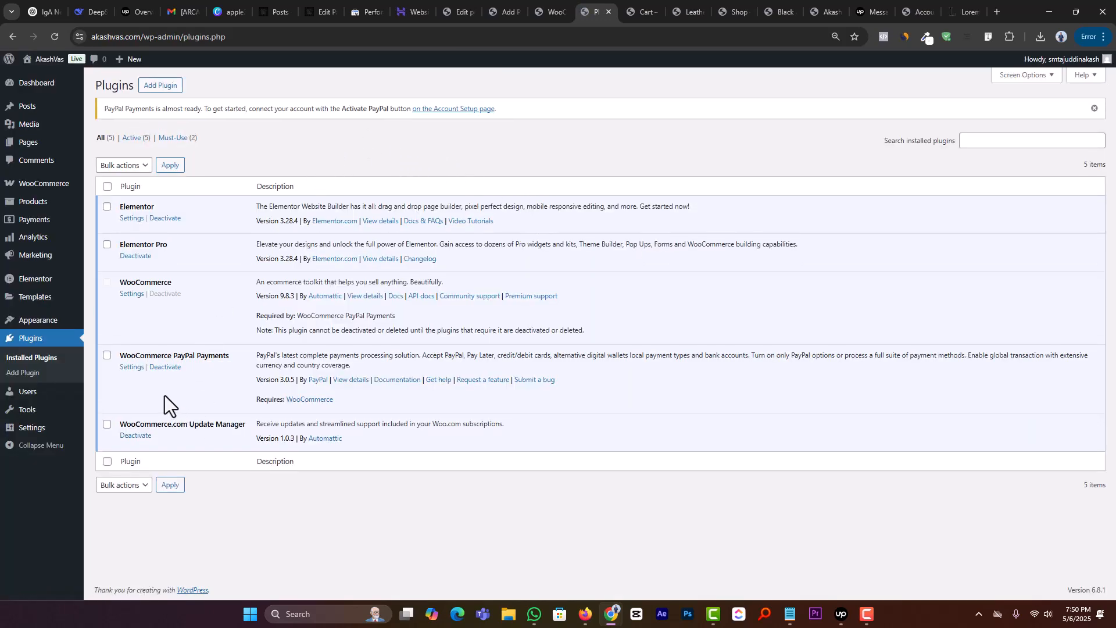
Step: Go from the installed WooCommerce PayPal Payments plugin to the store's payment providers and begin the PayPal Payments activation
triple_click(198, 356)
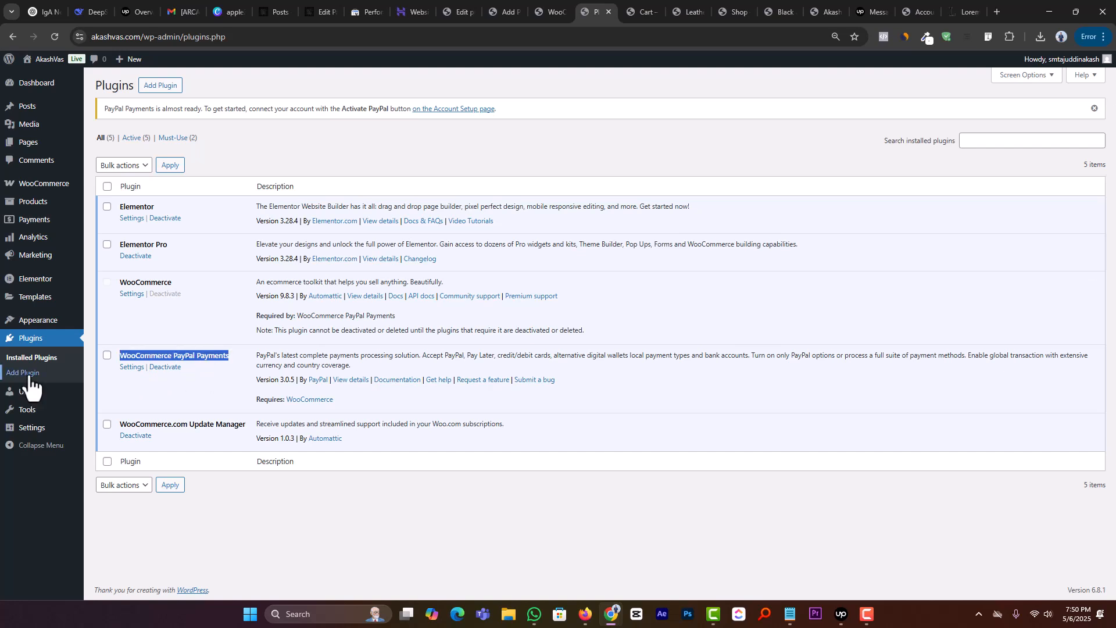
click(46, 221)
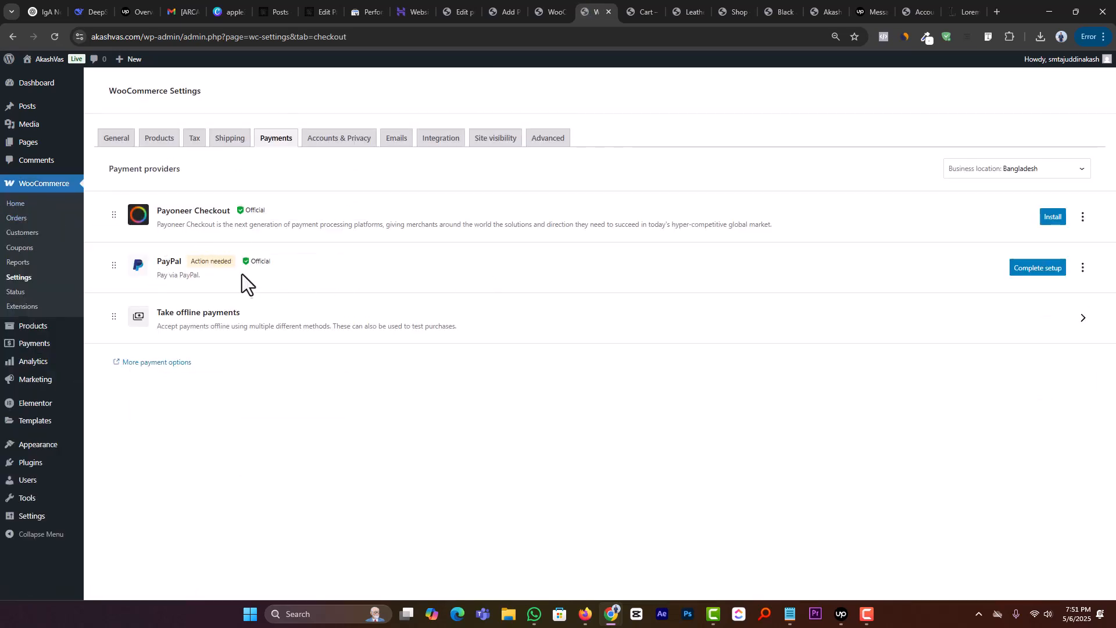
drag(191, 261, 230, 264)
click(1038, 271)
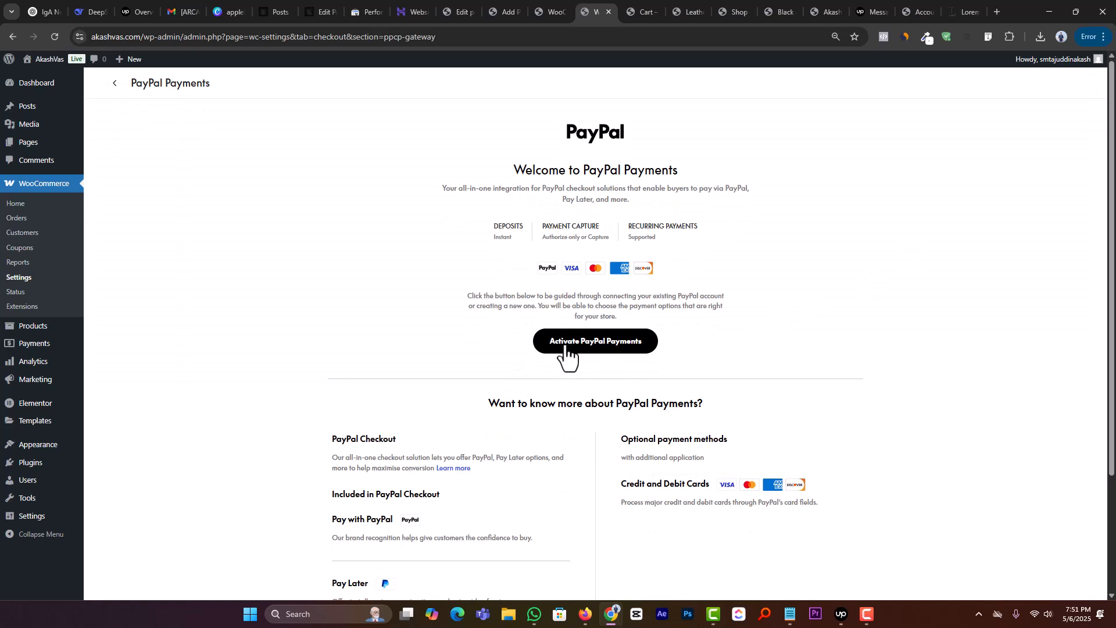
click(610, 348)
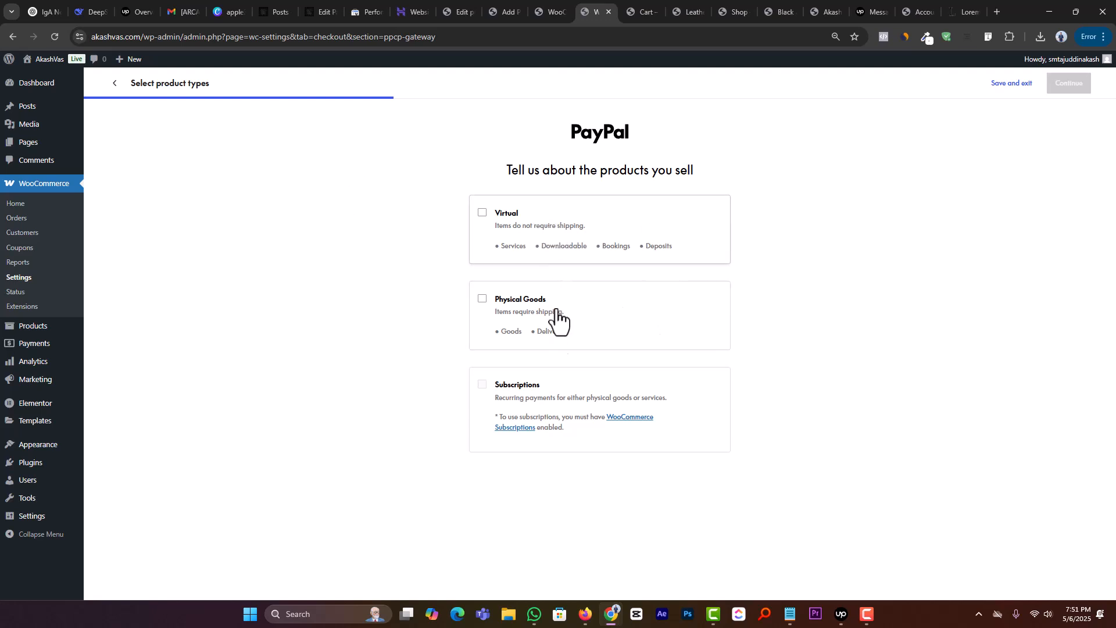
Step: Set the PayPal product type to Physical Goods and opt for a different provider for cards, digital wallets and local payment methods
click(614, 310)
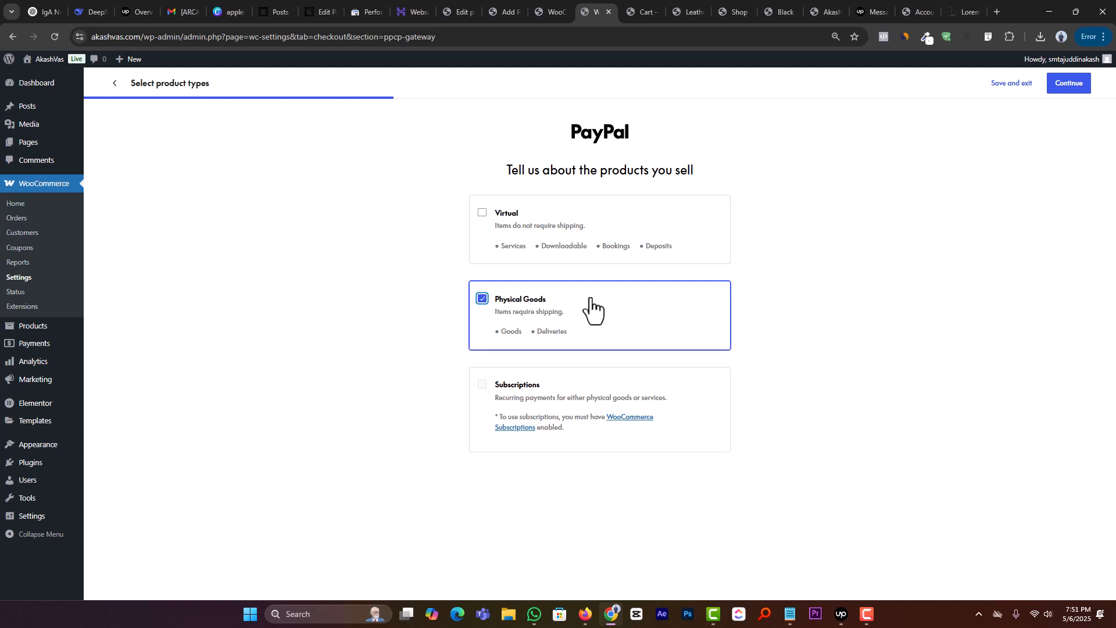
click(1072, 87)
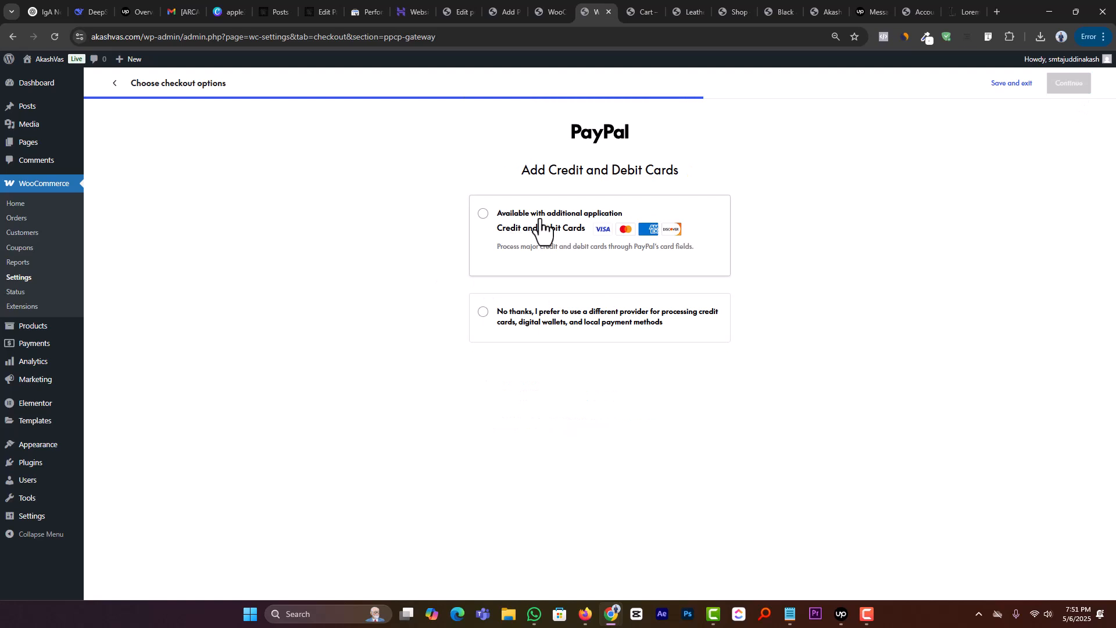
click(553, 317)
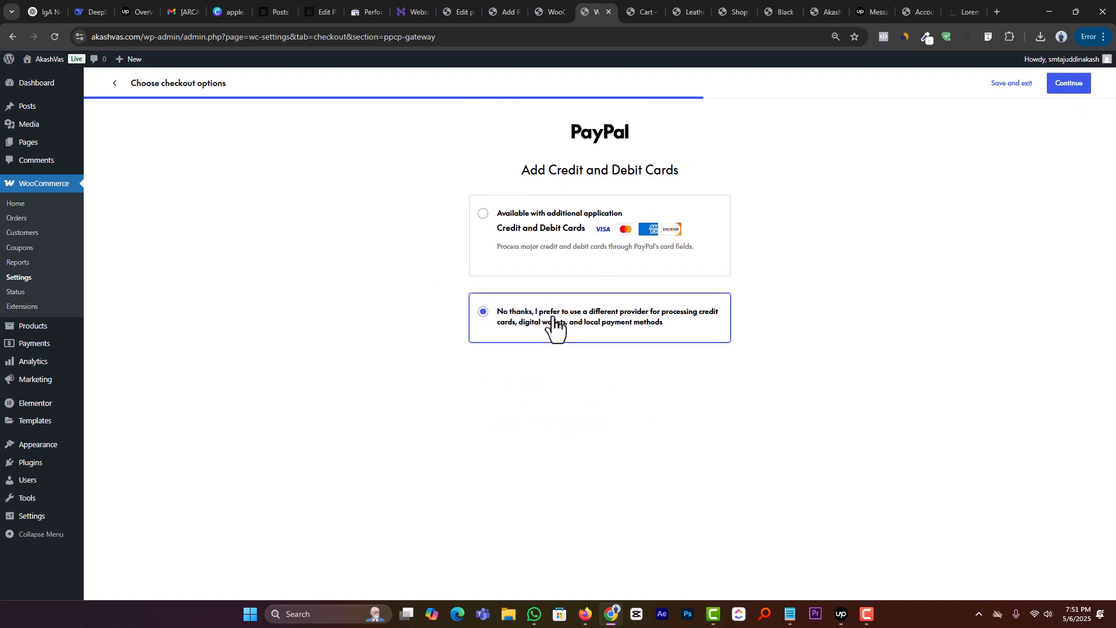
click(1076, 85)
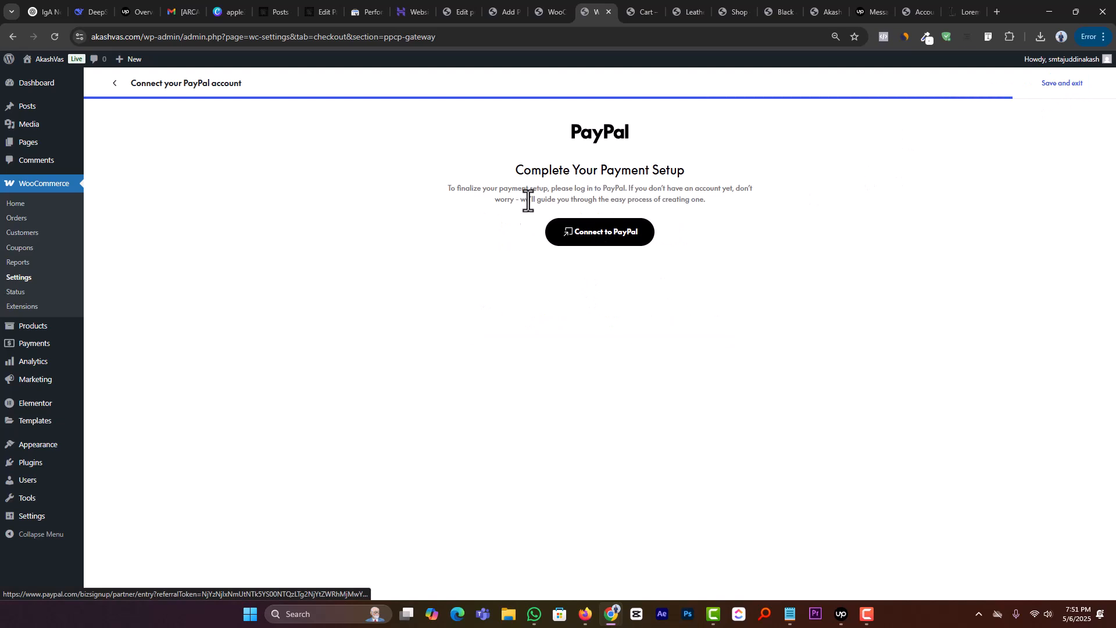
Step: Start connecting the store to PayPal and submit the squares with buses in the first security challenge image
click(599, 248)
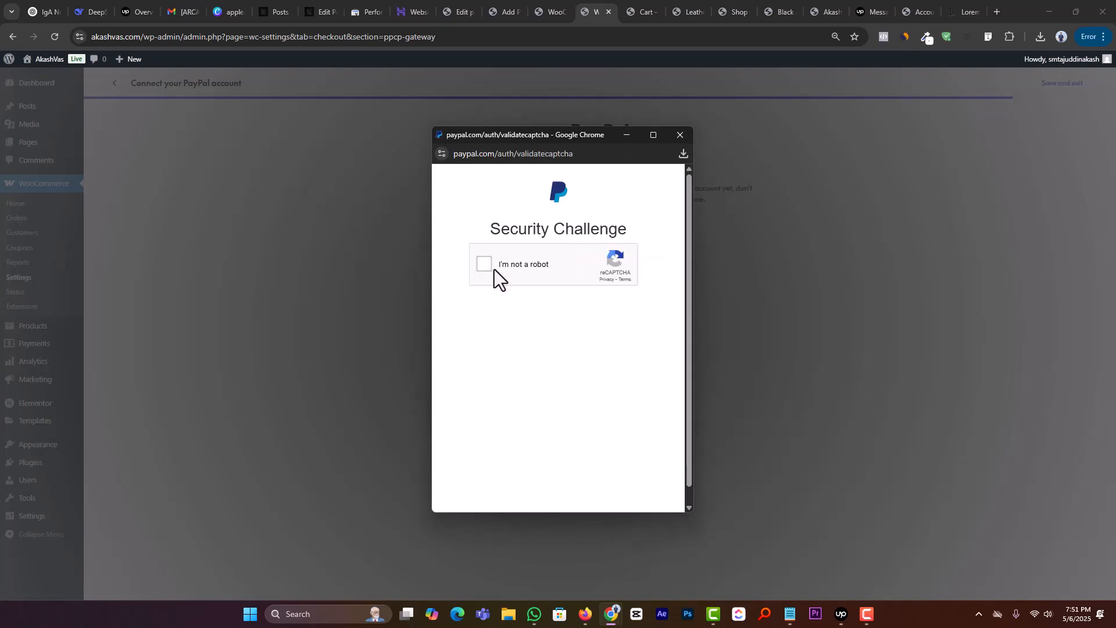
click(486, 267)
click(548, 340)
click(575, 372)
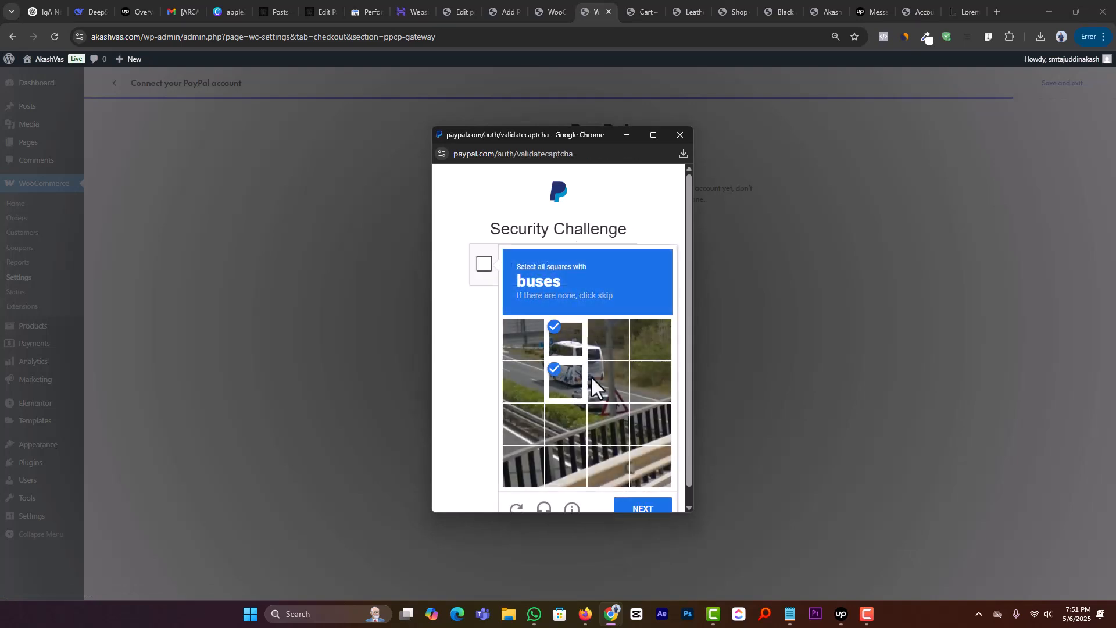
click(592, 377)
click(594, 342)
click(643, 508)
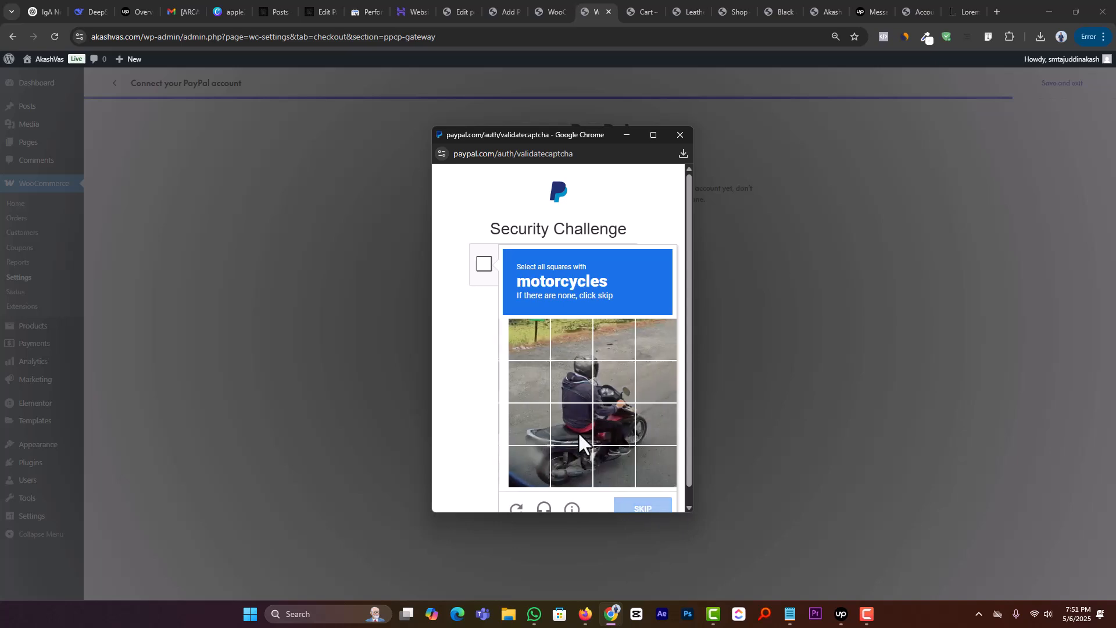
Step: Select and submit the squares with motorcycles, and those with bicycles in the following security challenge image
click(600, 432)
click(611, 446)
click(550, 449)
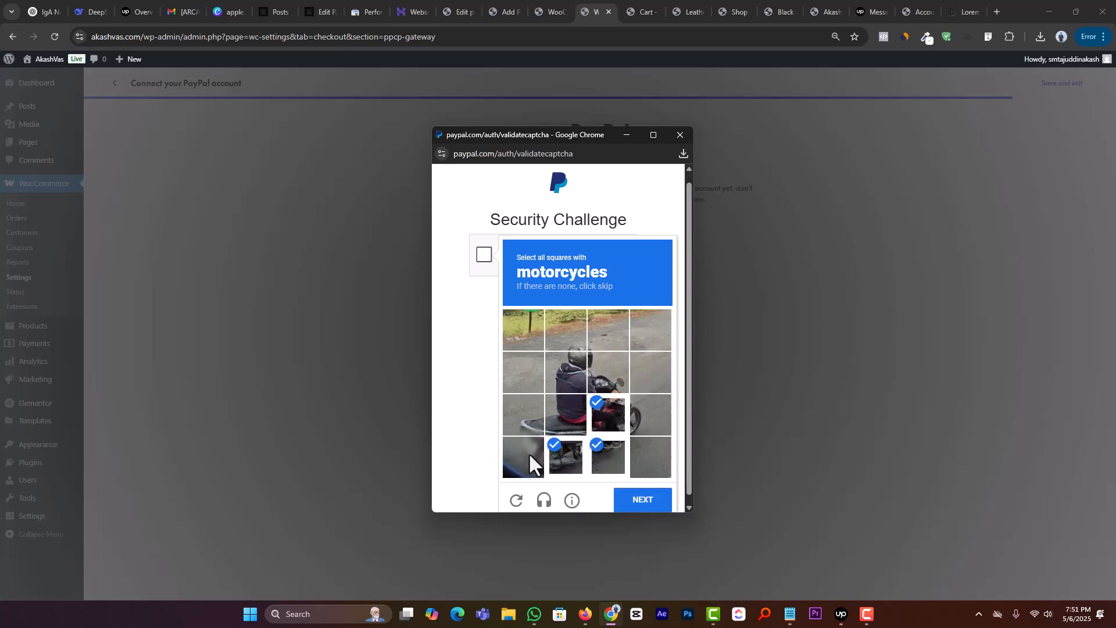
click(528, 452)
click(539, 416)
click(565, 415)
click(635, 413)
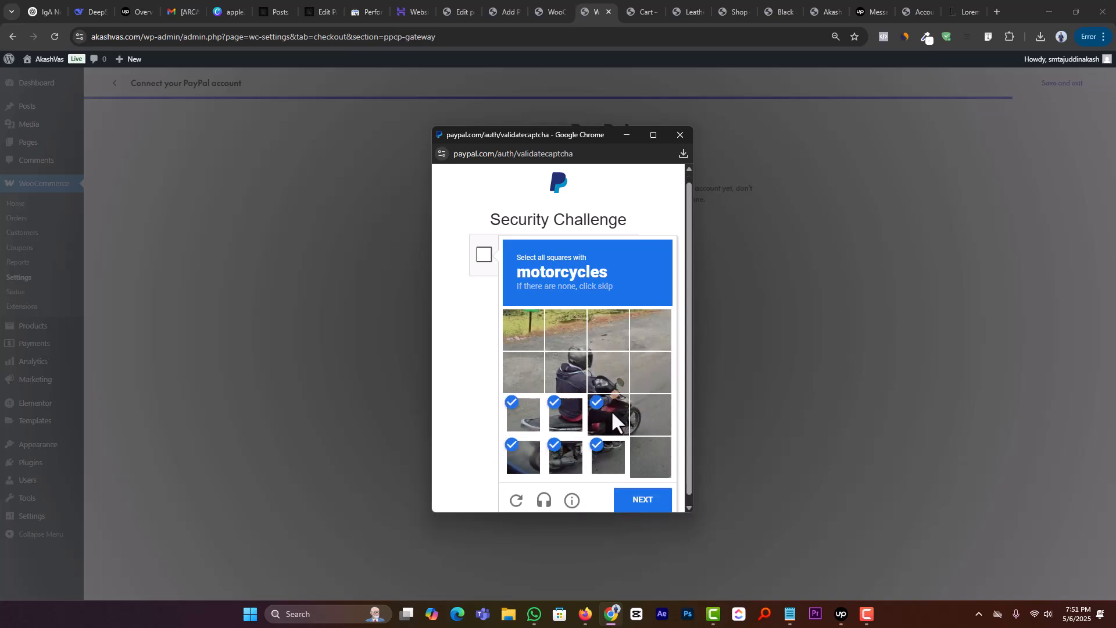
click(611, 385)
click(643, 506)
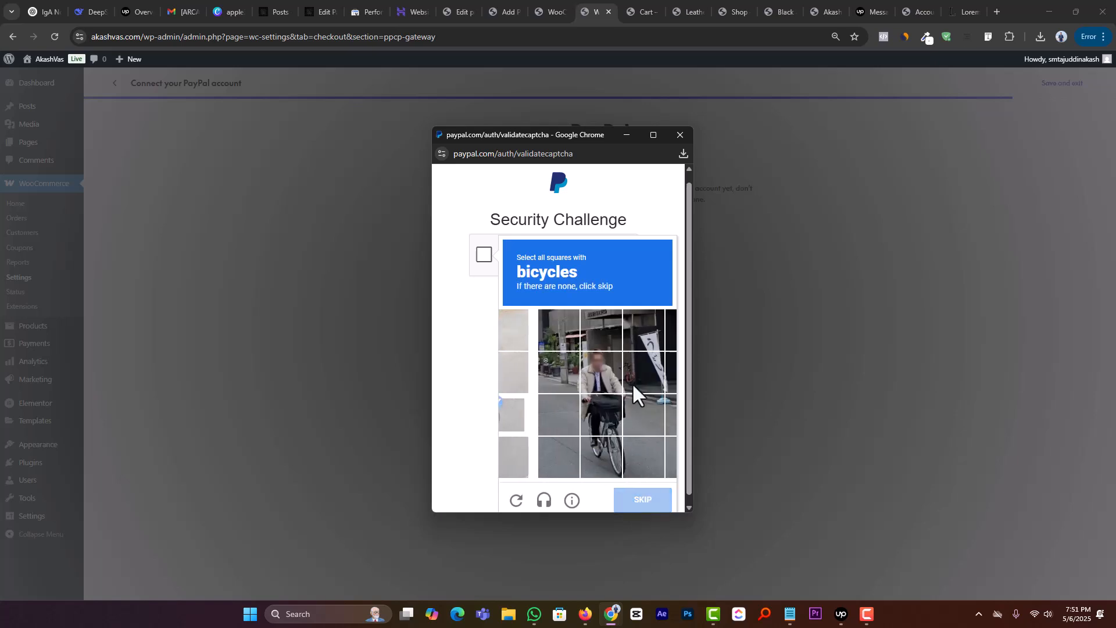
click(595, 457)
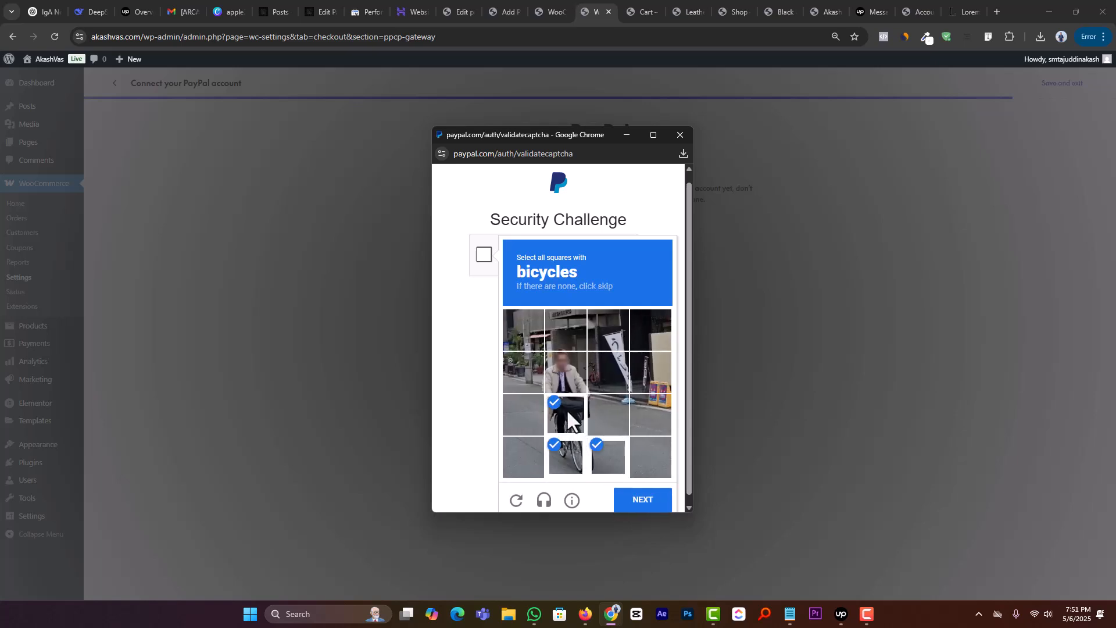
click(637, 505)
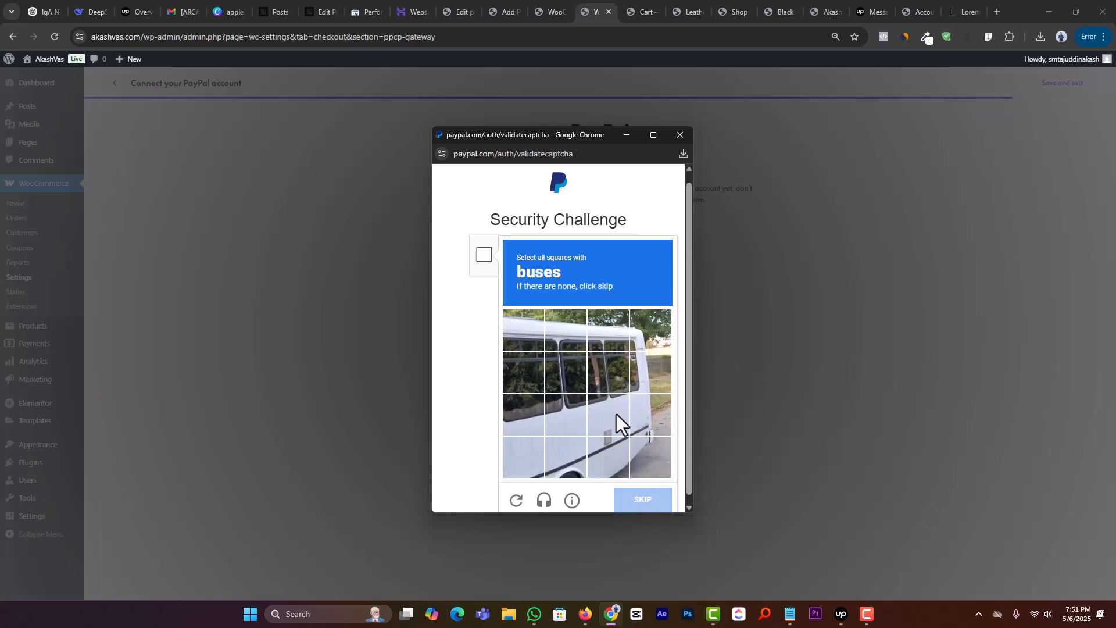
Step: Select and submit all squares with the white bus, and those with the bicycle in the following security challenge image
click(638, 343)
click(641, 375)
click(644, 414)
click(646, 459)
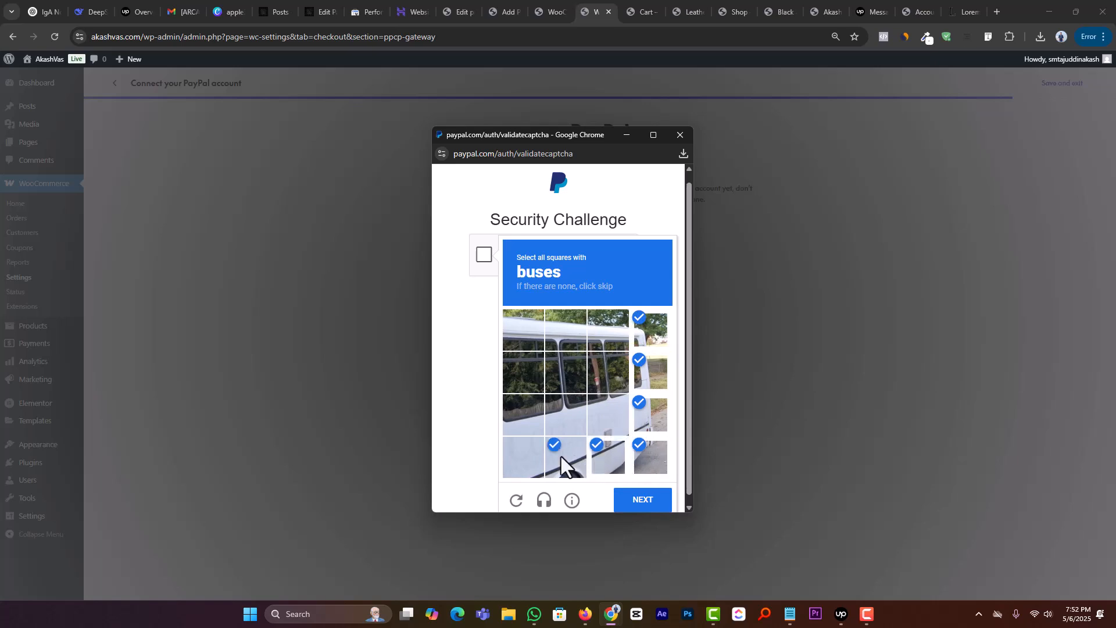
click(519, 456)
click(523, 414)
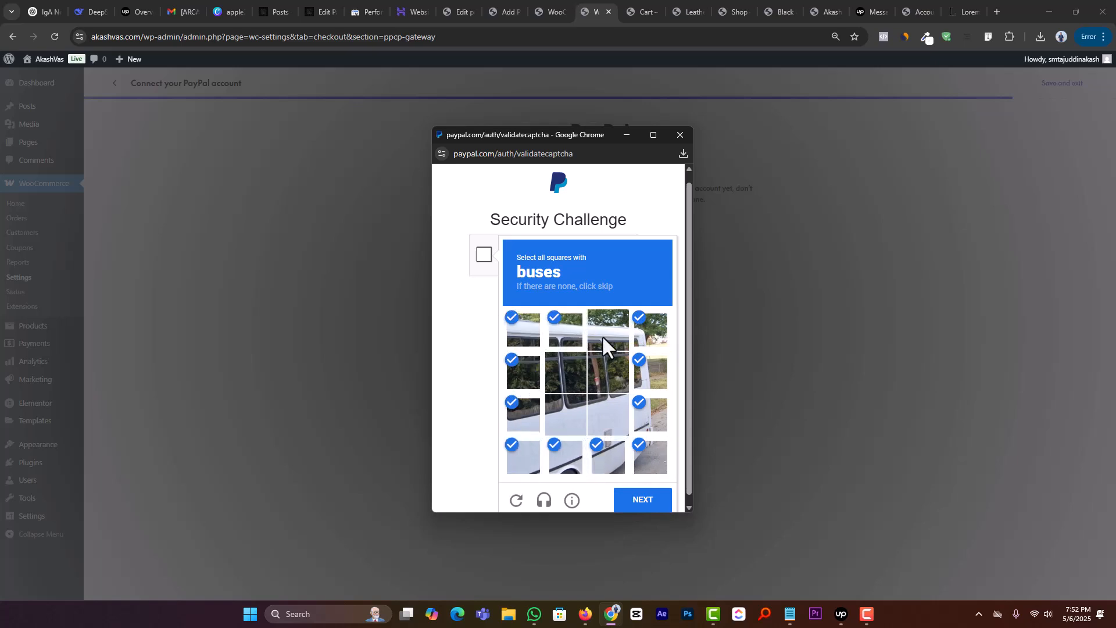
scroll(616, 424, down, 1)
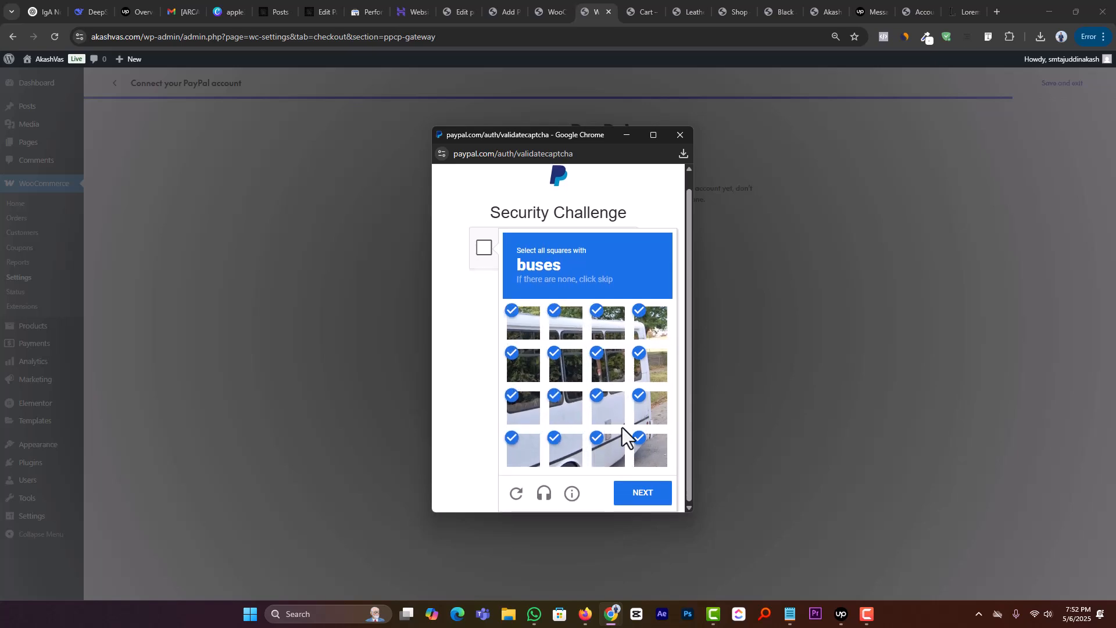
click(646, 495)
click(611, 407)
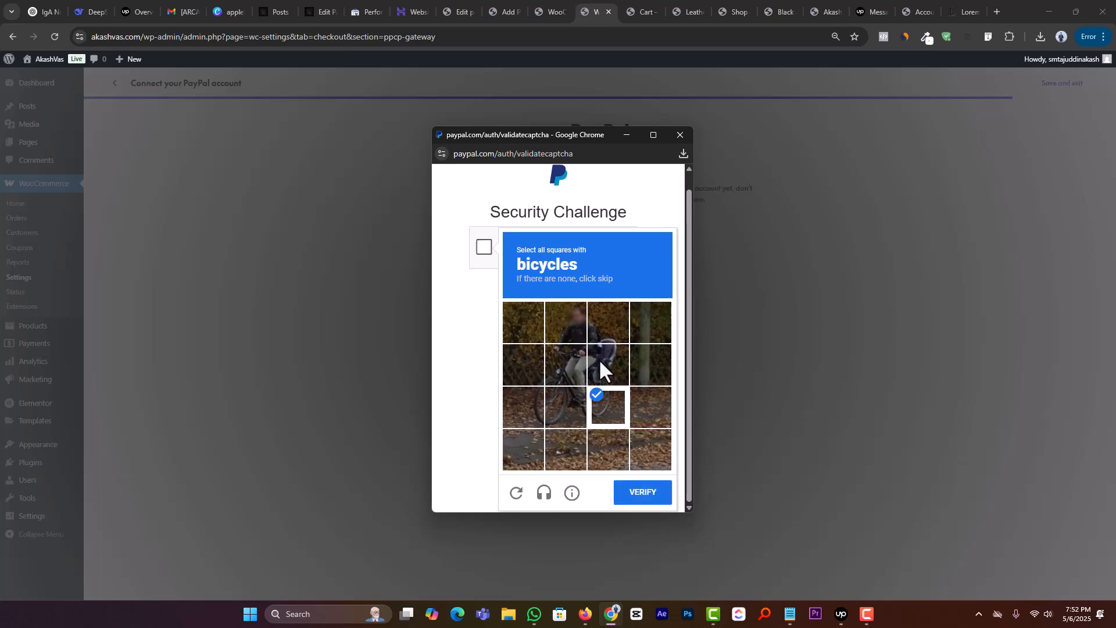
click(635, 498)
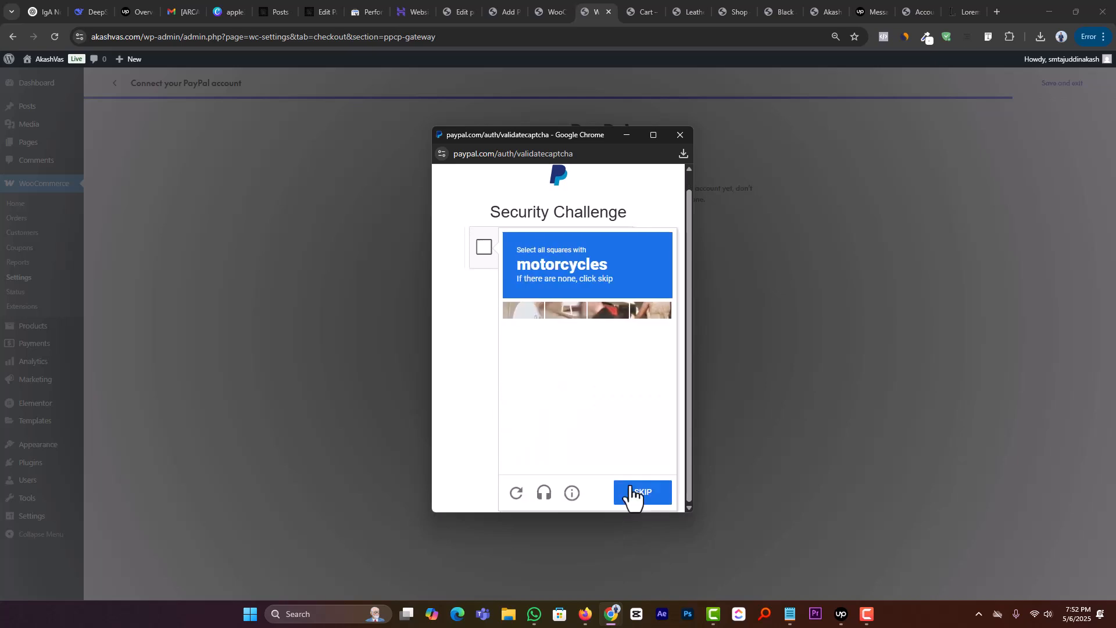
Step: Select and submit the squares for motorcycles in the challenge image with people standing in the street
click(647, 423)
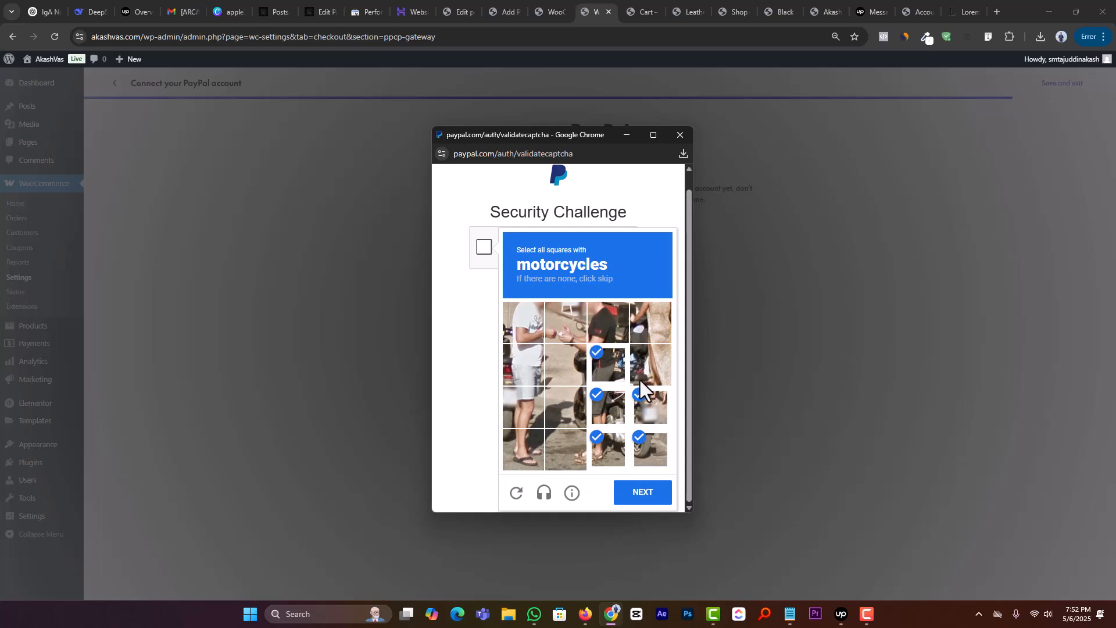
click(519, 372)
click(513, 422)
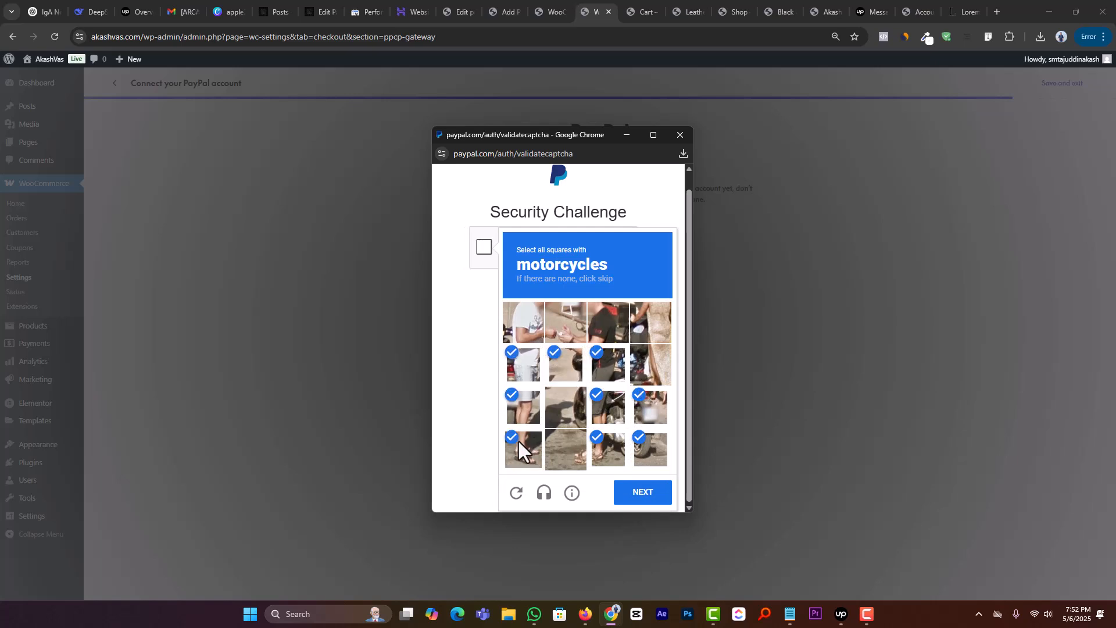
click(517, 438)
click(584, 407)
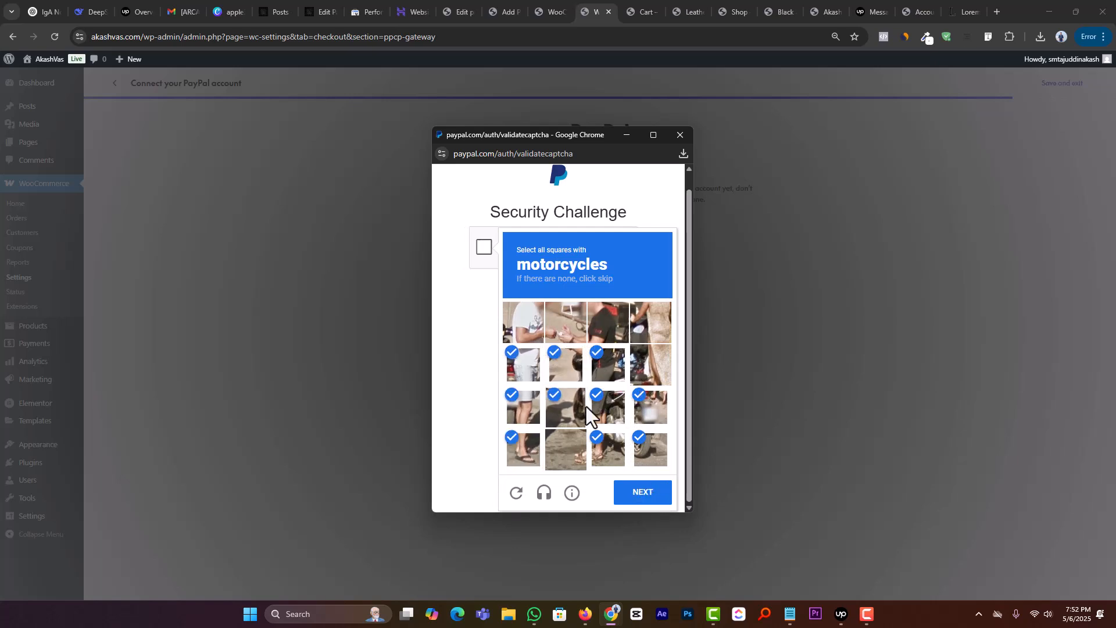
click(626, 493)
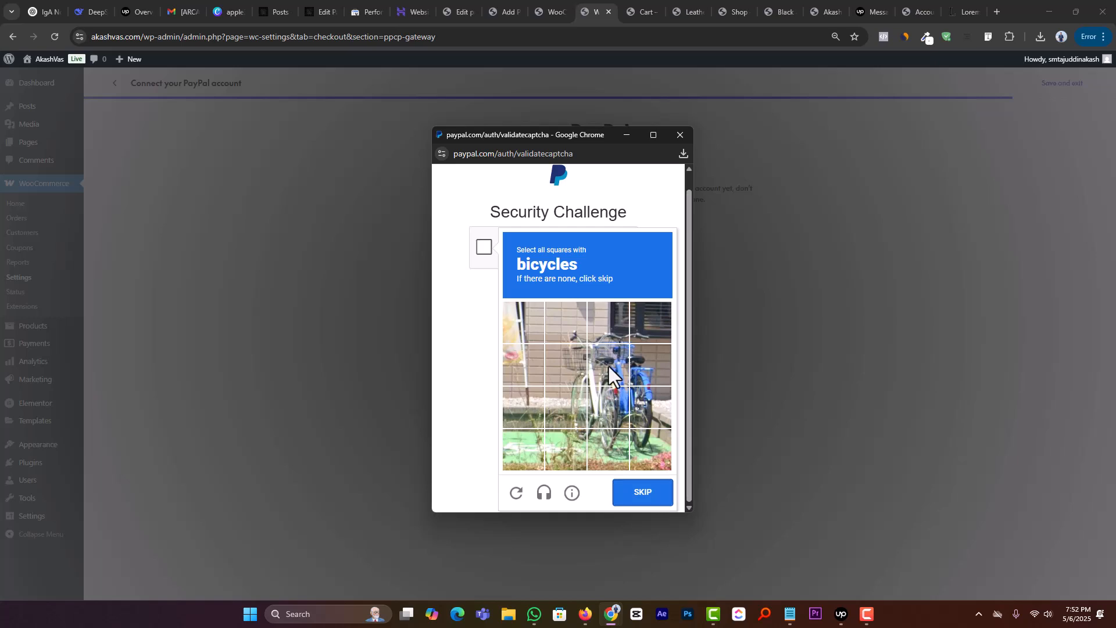
Step: Select and submit the nine squares covering the parked bicycles in the security challenge
click(609, 366)
click(652, 363)
click(650, 407)
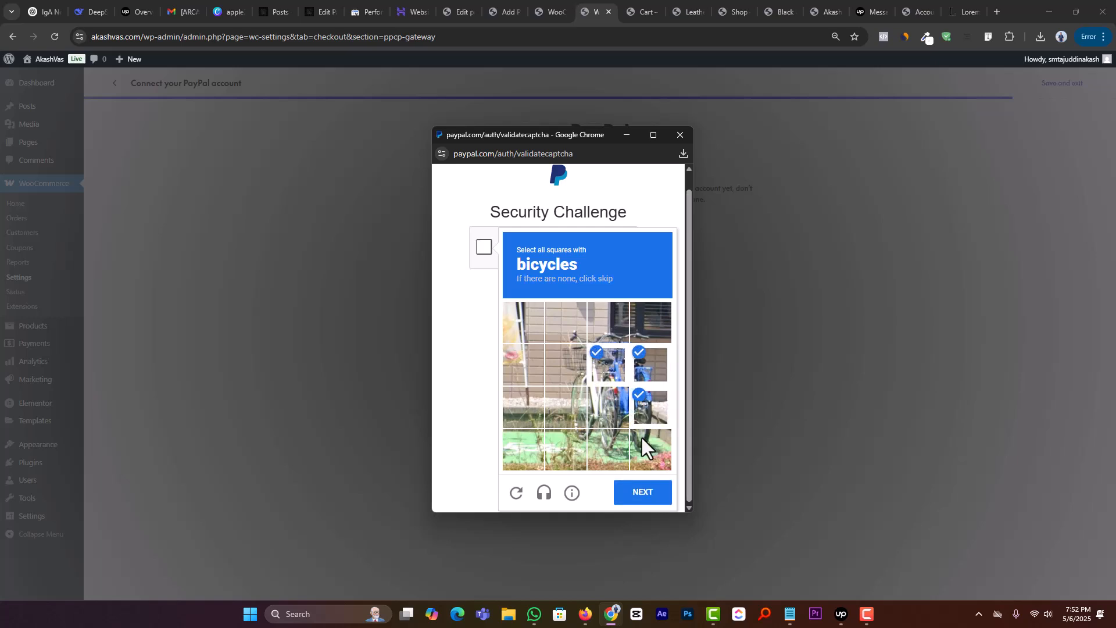
click(583, 404)
click(581, 365)
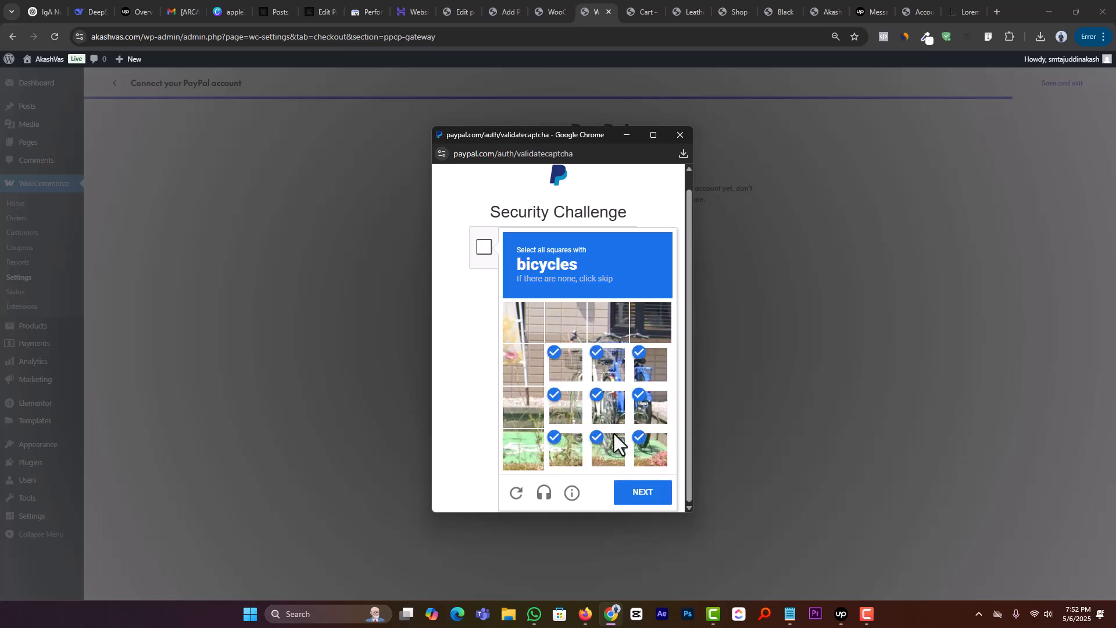
click(636, 489)
Step: Select and submit the squares covering the parked red motorcycle in the security challenge
click(621, 393)
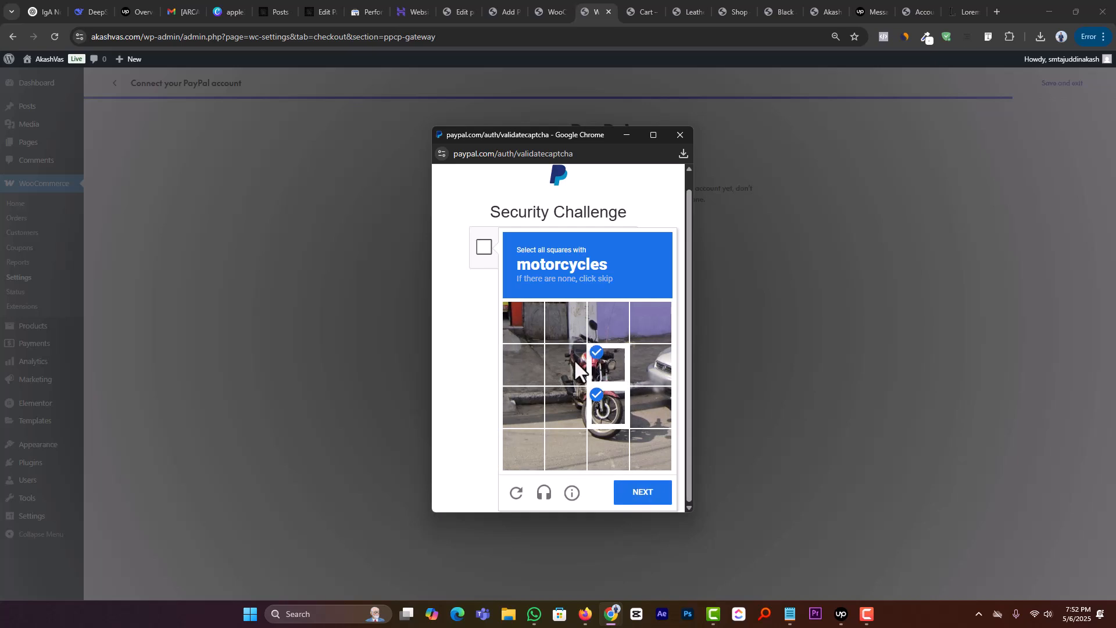
click(575, 367)
click(563, 323)
click(598, 330)
click(606, 443)
click(582, 414)
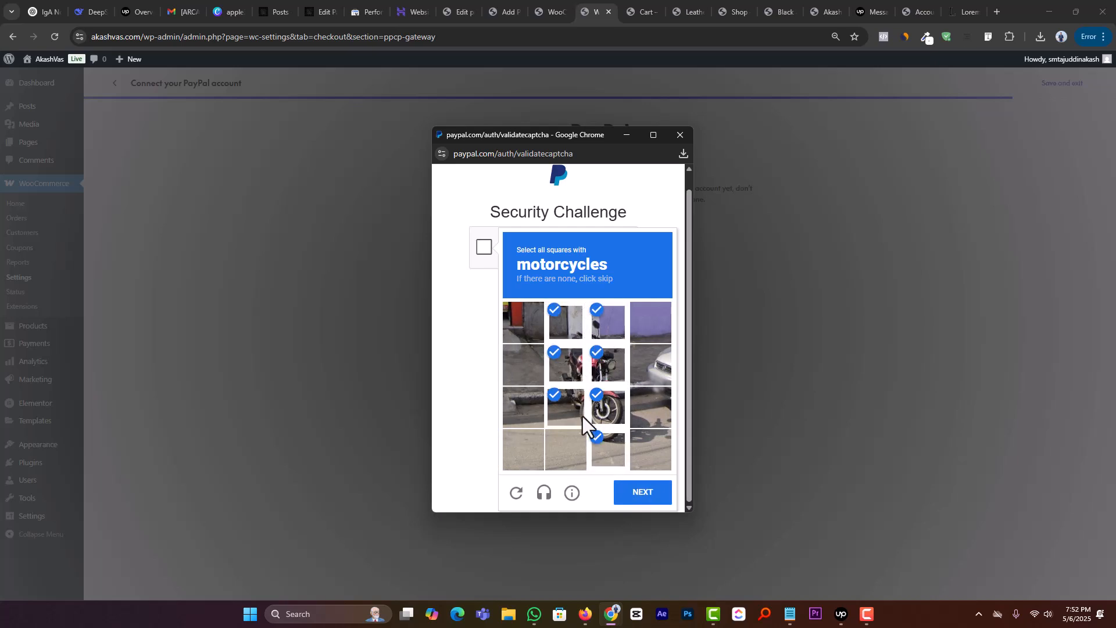
click(637, 490)
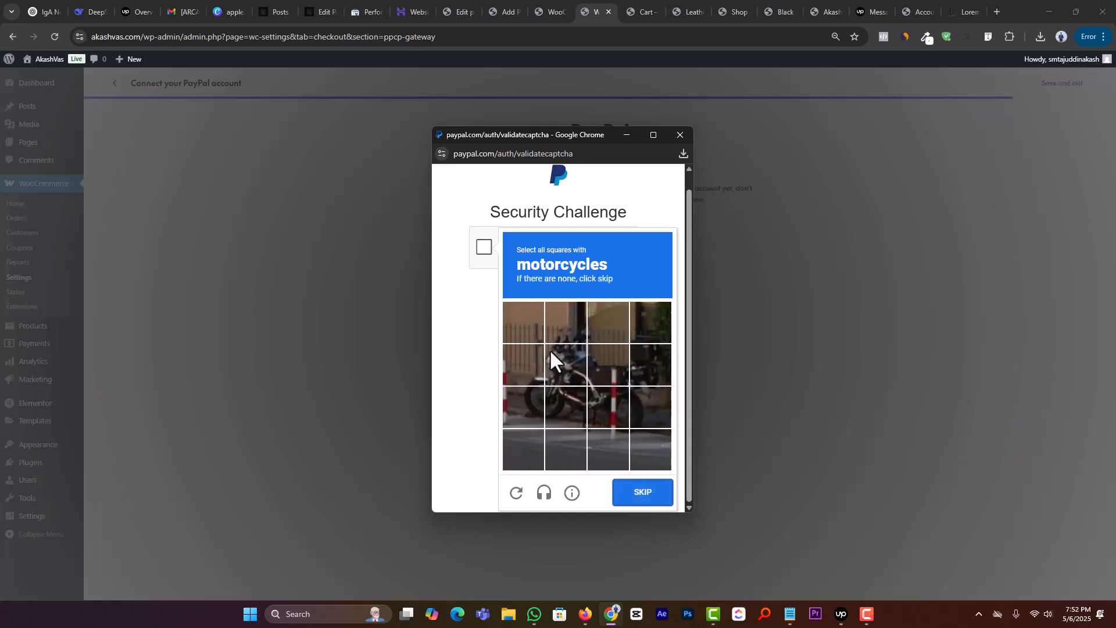
Step: Select and submit the squares with the dark parked motorcycle, and those with the motorcyclist in the following traffic image
click(552, 363)
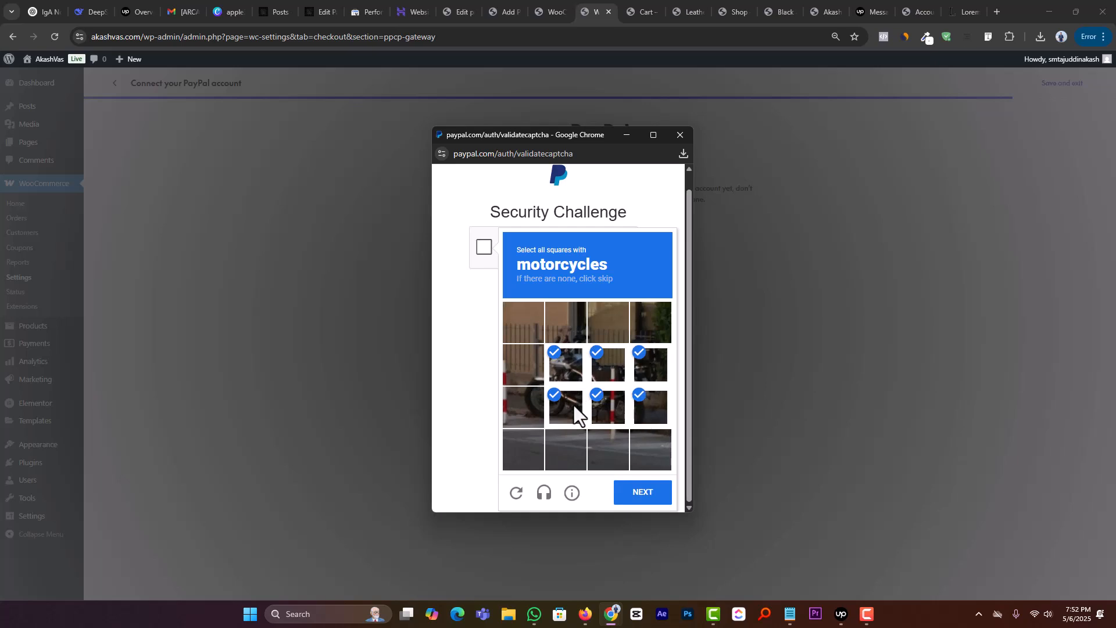
click(630, 495)
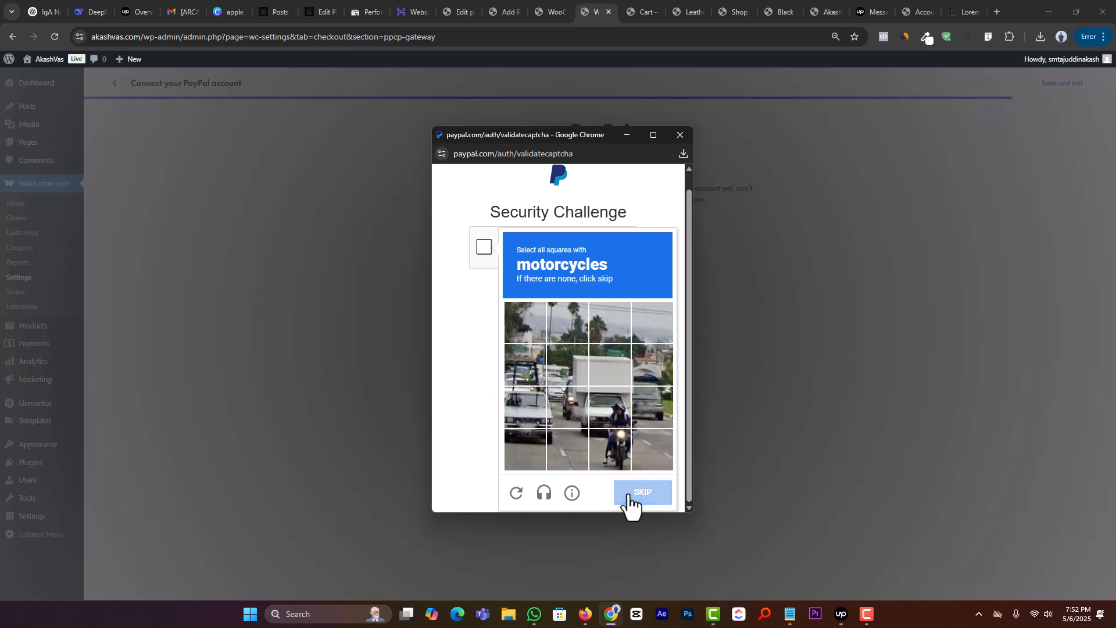
click(617, 454)
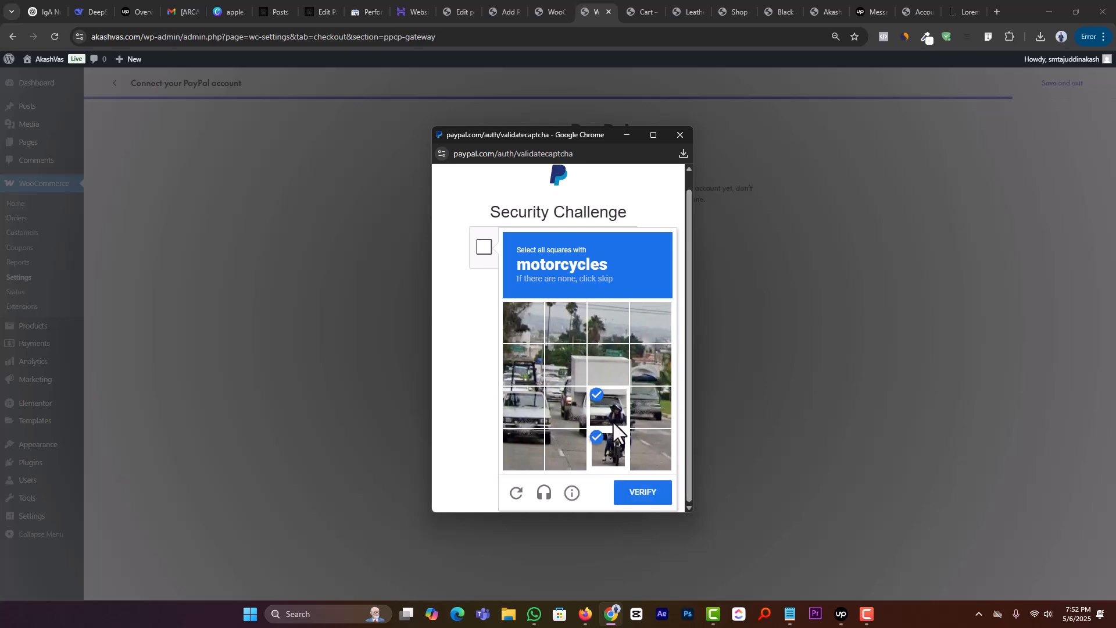
click(628, 494)
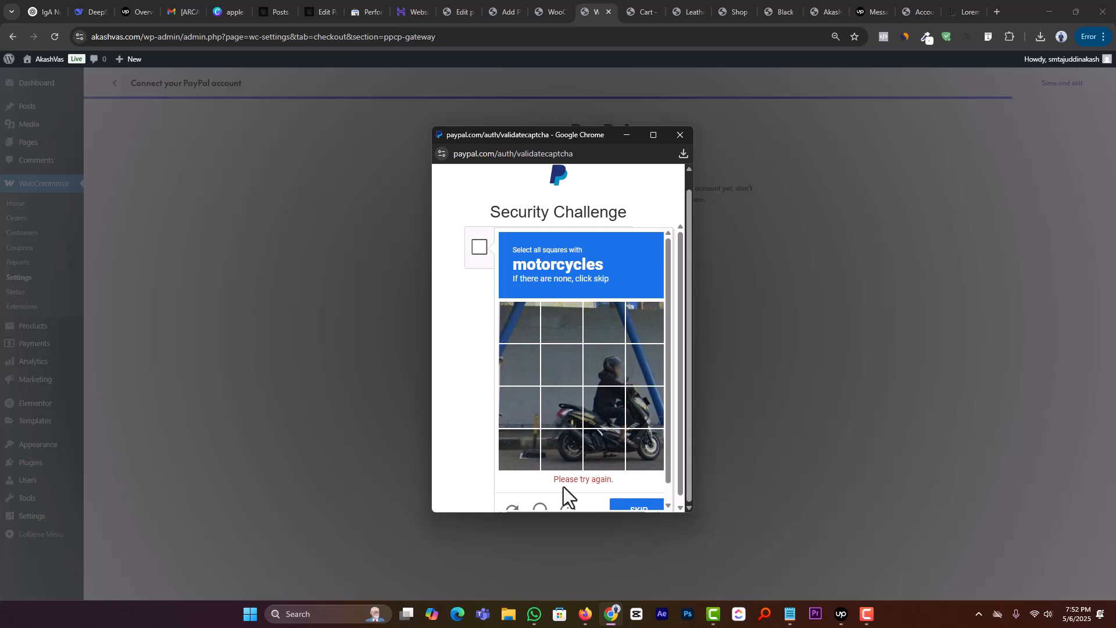
Step: Request a new security challenge image and submit the squares with motorcycles on the tree-lined road
scroll(563, 492, down, 1)
click(515, 495)
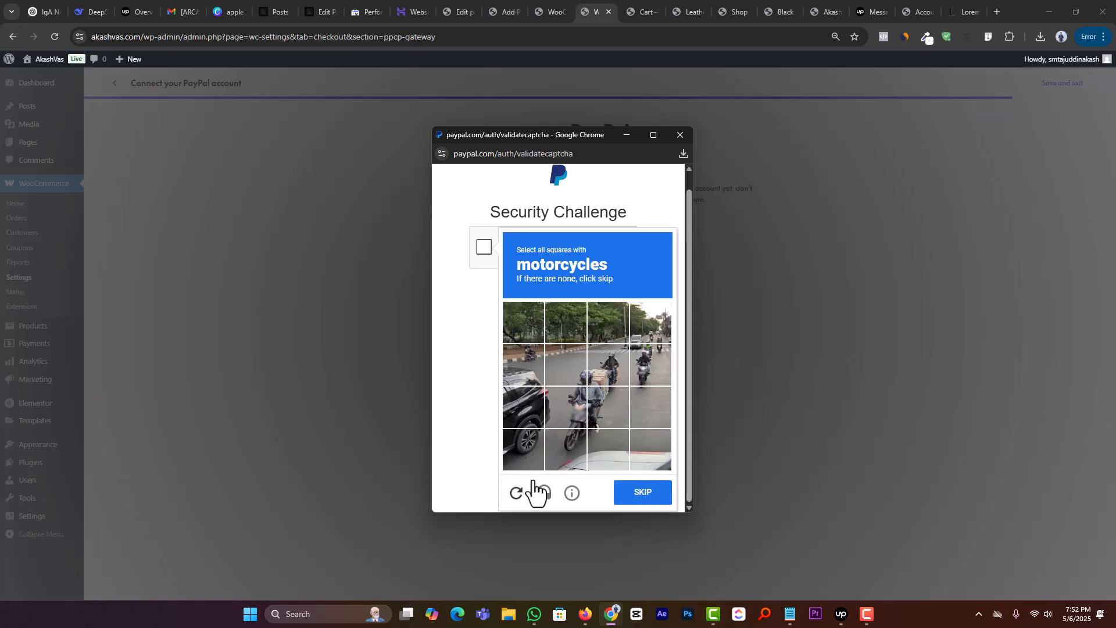
click(571, 452)
click(578, 405)
click(606, 400)
click(621, 369)
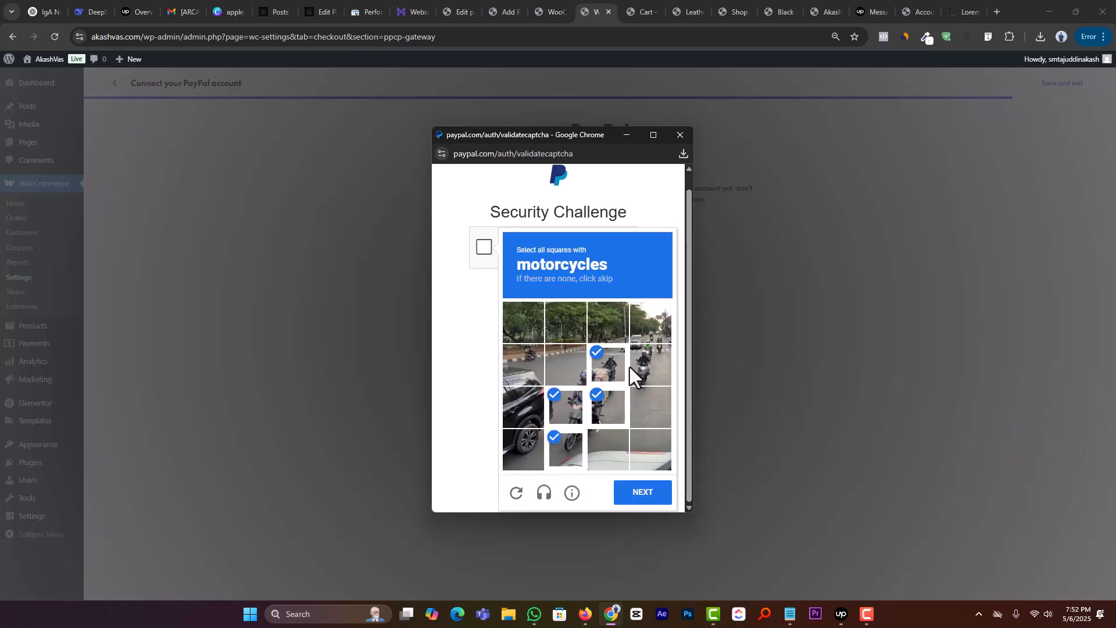
click(650, 326)
click(526, 360)
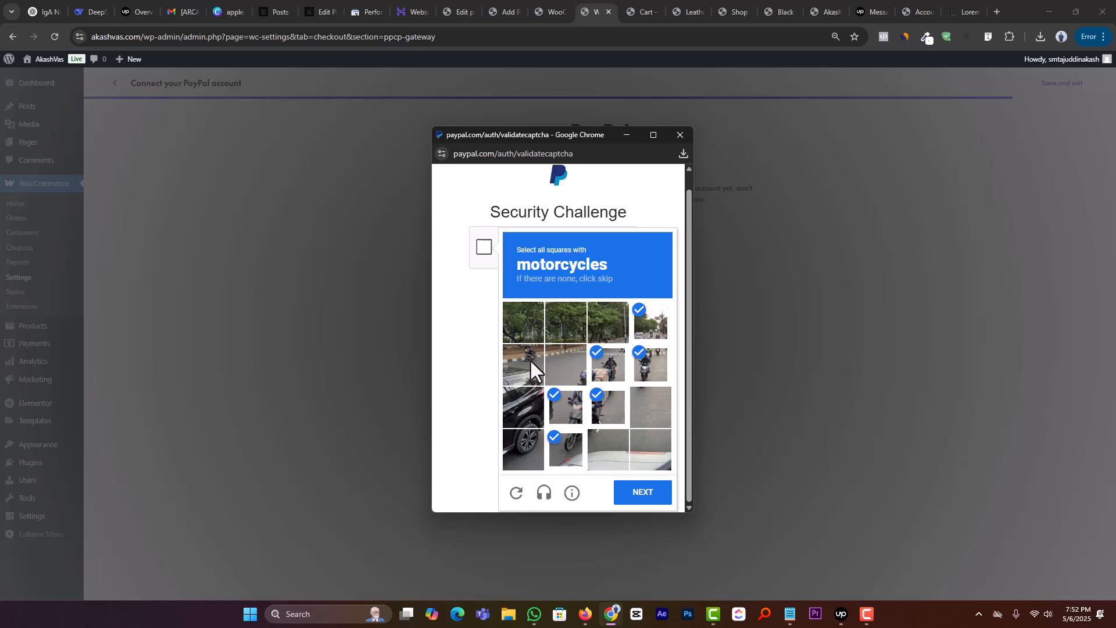
click(626, 499)
Step: Select and submit the six squares around the bicycle beside the white fence
click(605, 404)
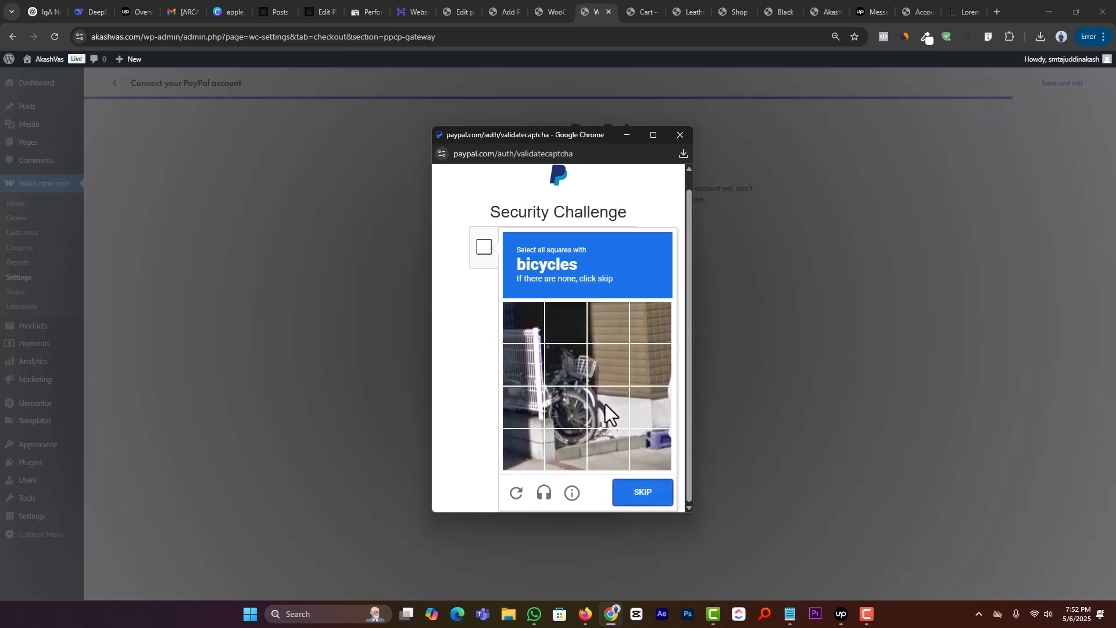
click(589, 370)
click(569, 368)
click(565, 411)
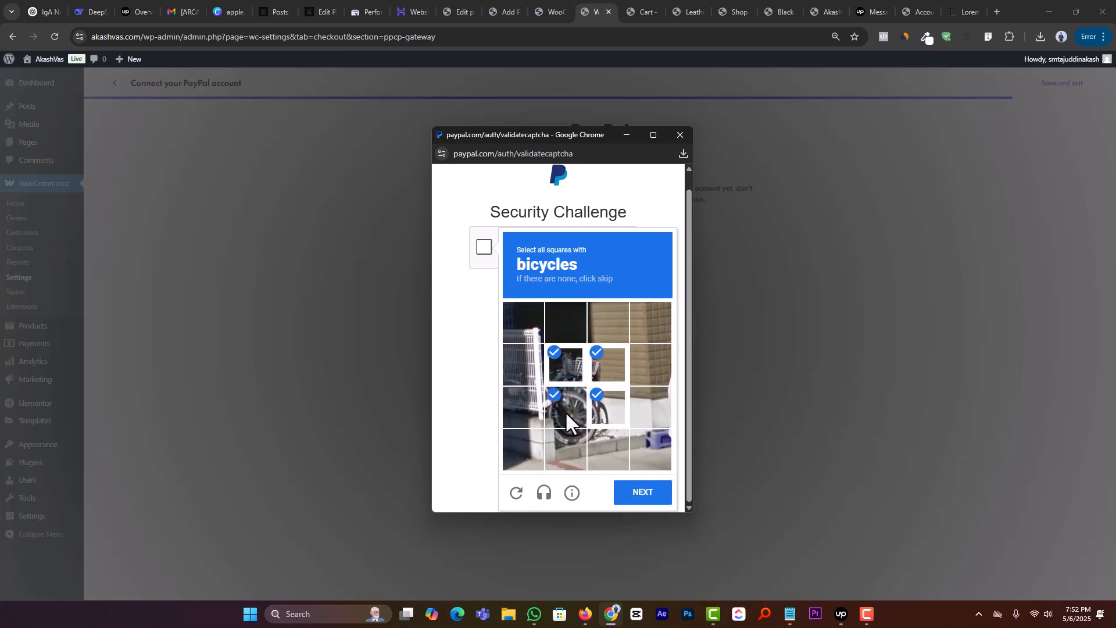
click(630, 496)
Step: Select and submit the squares covering the orange bus among the trees in the security challenge
click(603, 448)
click(599, 407)
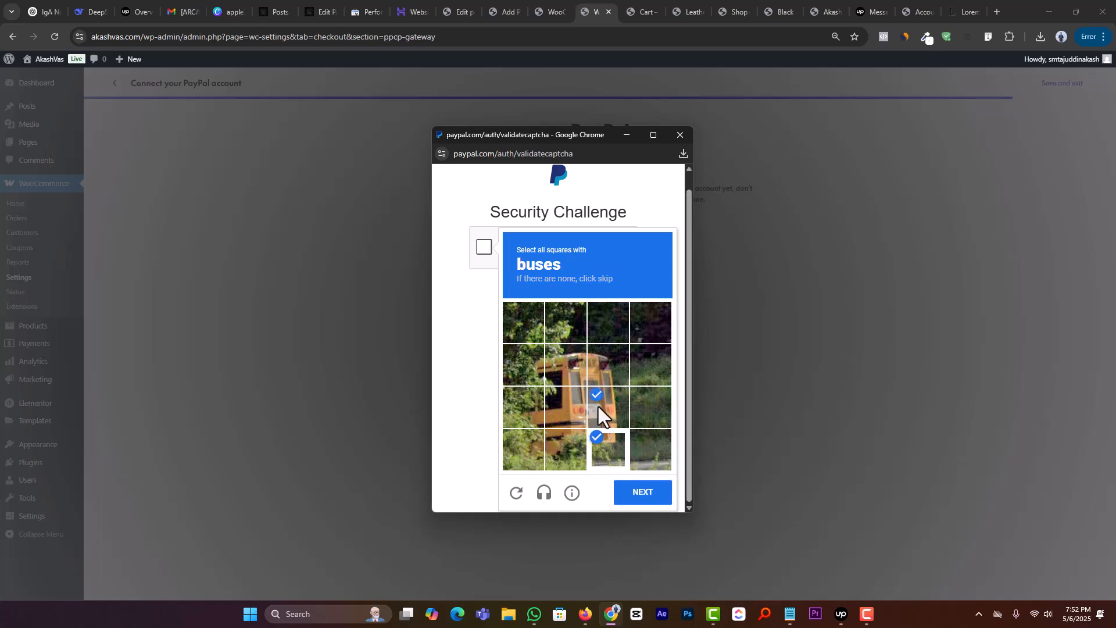
click(537, 375)
click(539, 411)
click(536, 446)
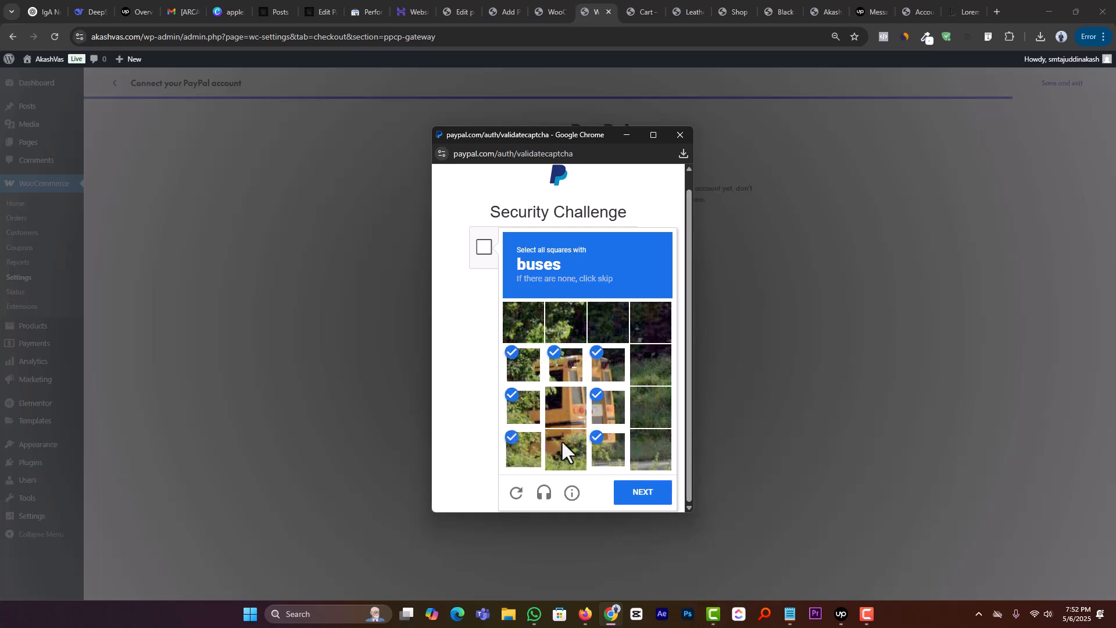
click(561, 439)
click(572, 423)
click(641, 493)
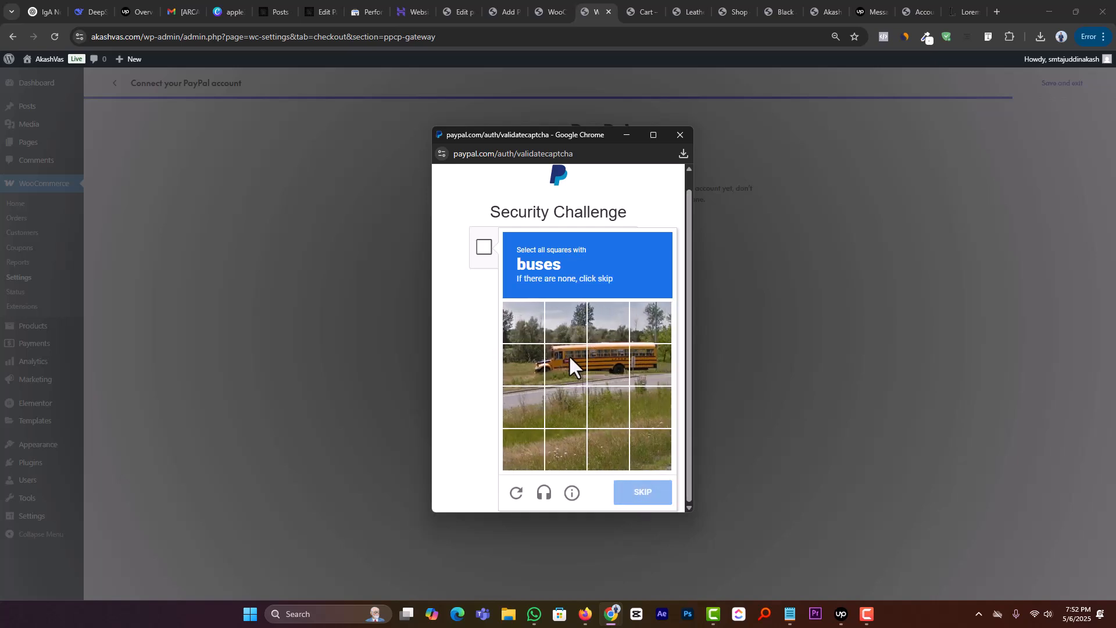
Step: Submit the four squares with the yellow school bus, and verify the squares with the motorcycle in the following image
click(561, 357)
click(532, 364)
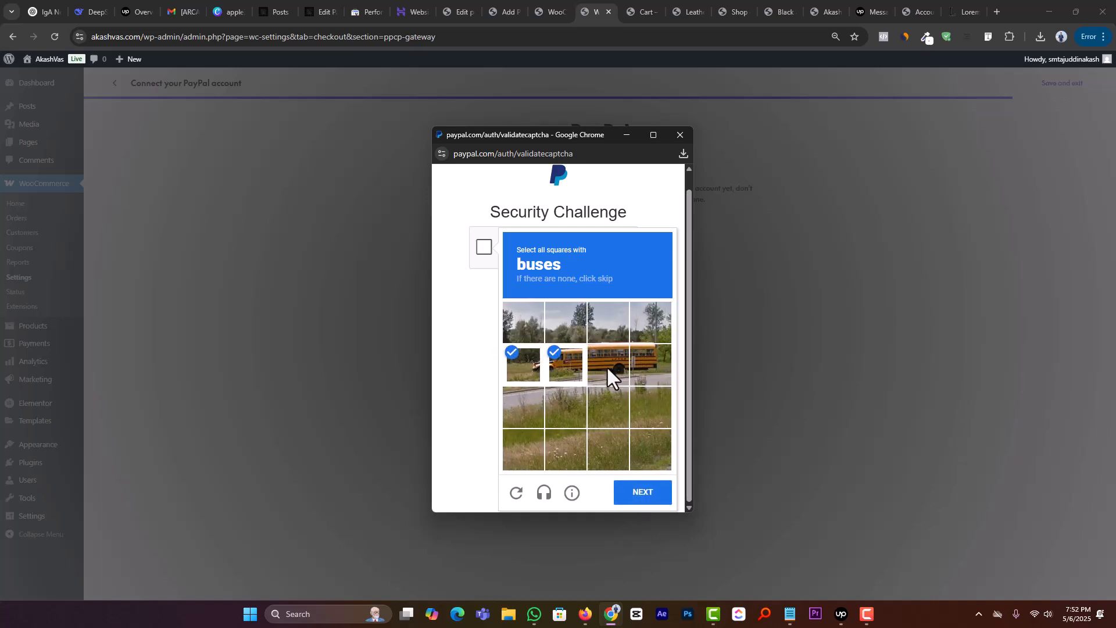
click(654, 501)
click(622, 399)
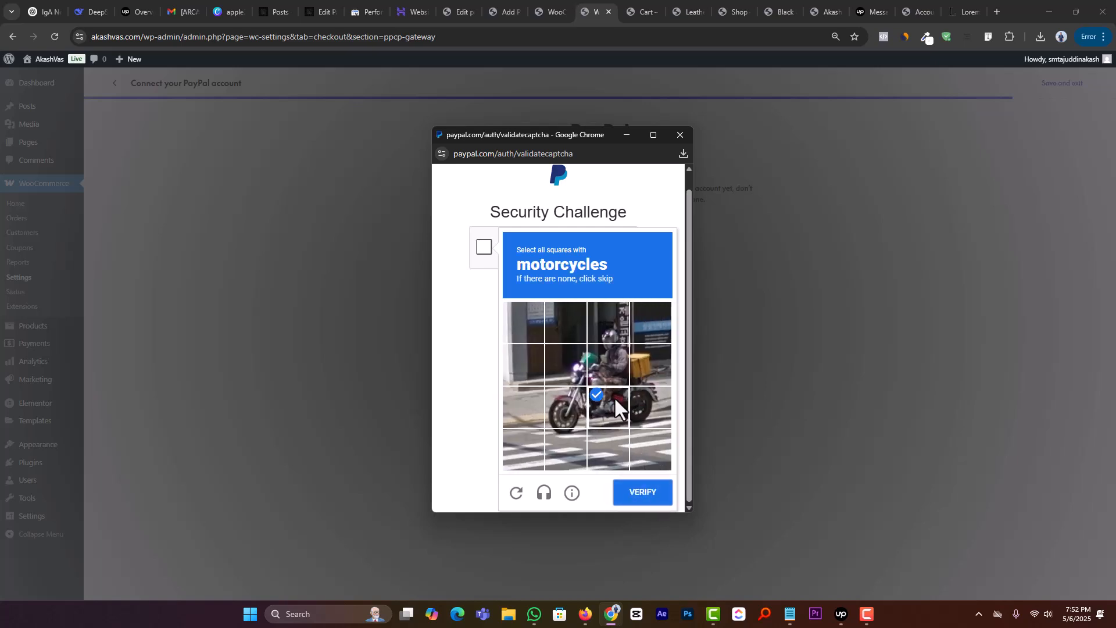
click(604, 379)
click(579, 381)
click(643, 494)
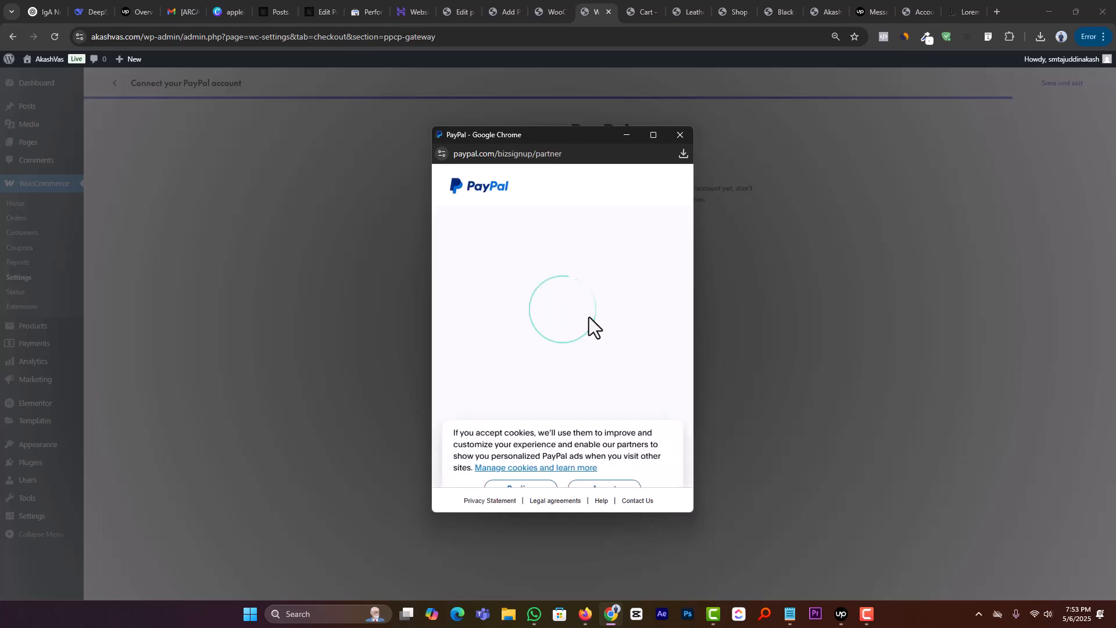
Step: Enter the PayPal account's e-mail address with United States as the country and continue
scroll(542, 331, down, 2)
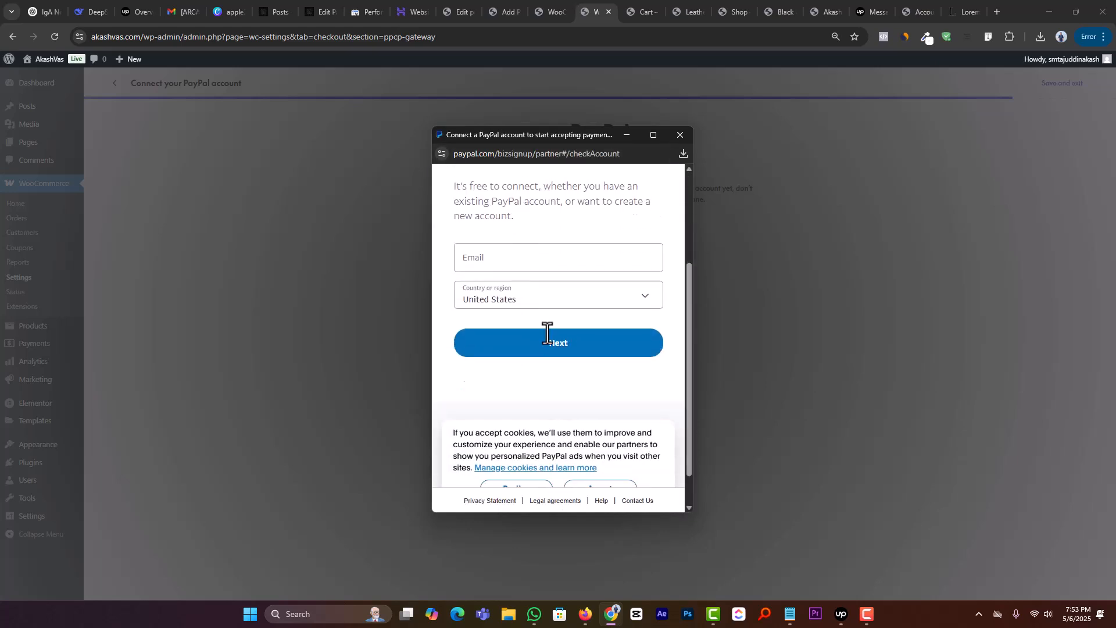
click(521, 280)
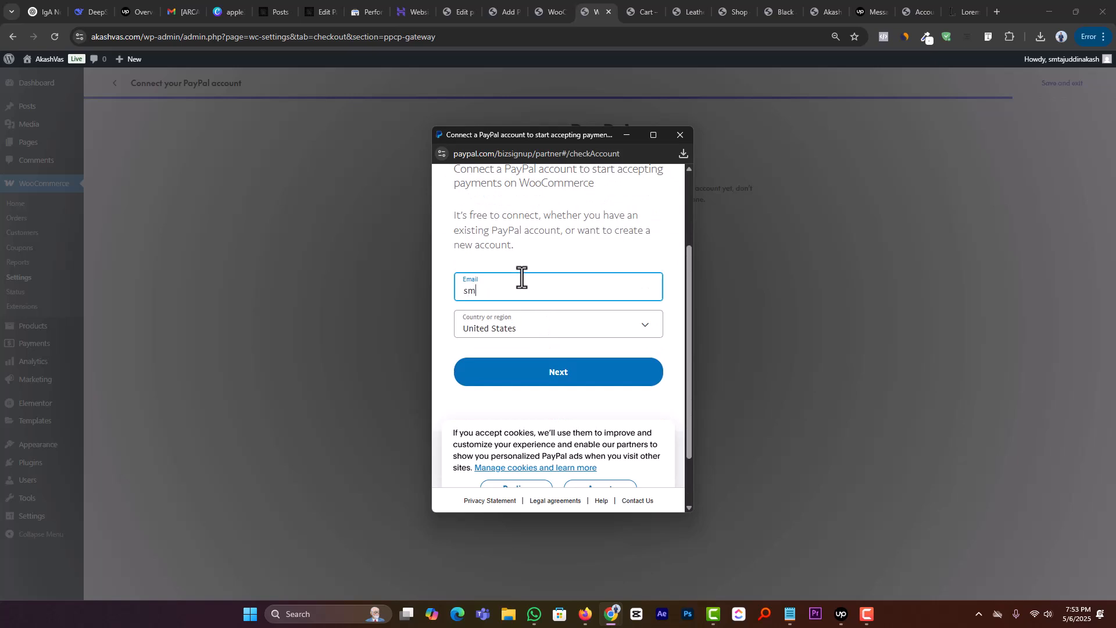
key(Return)
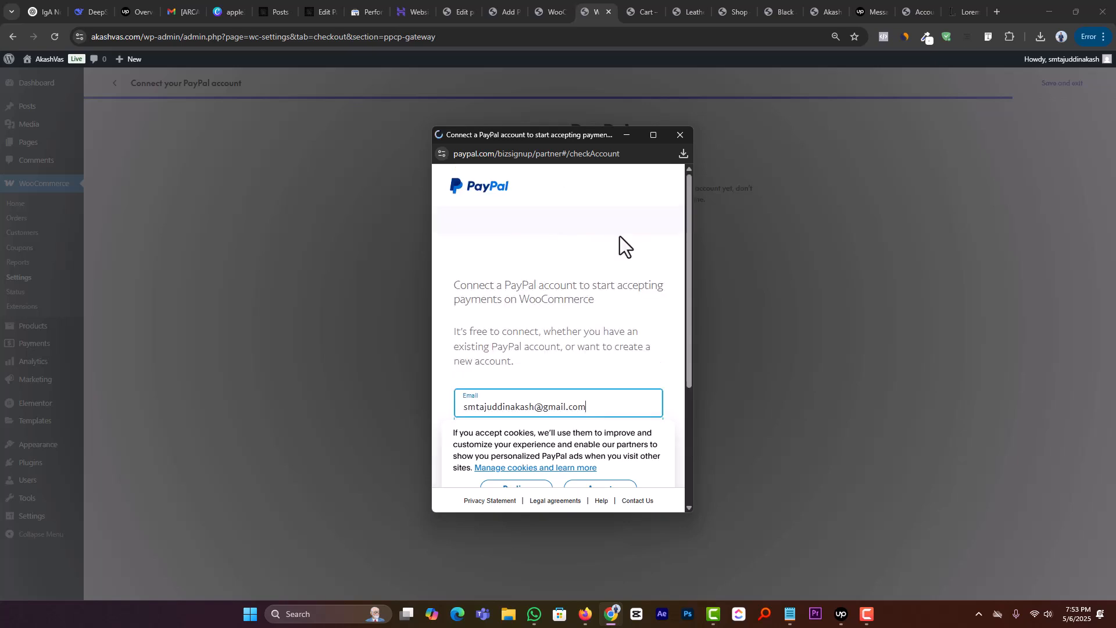
Step: Enter the PayPal account password and log in
click(557, 297)
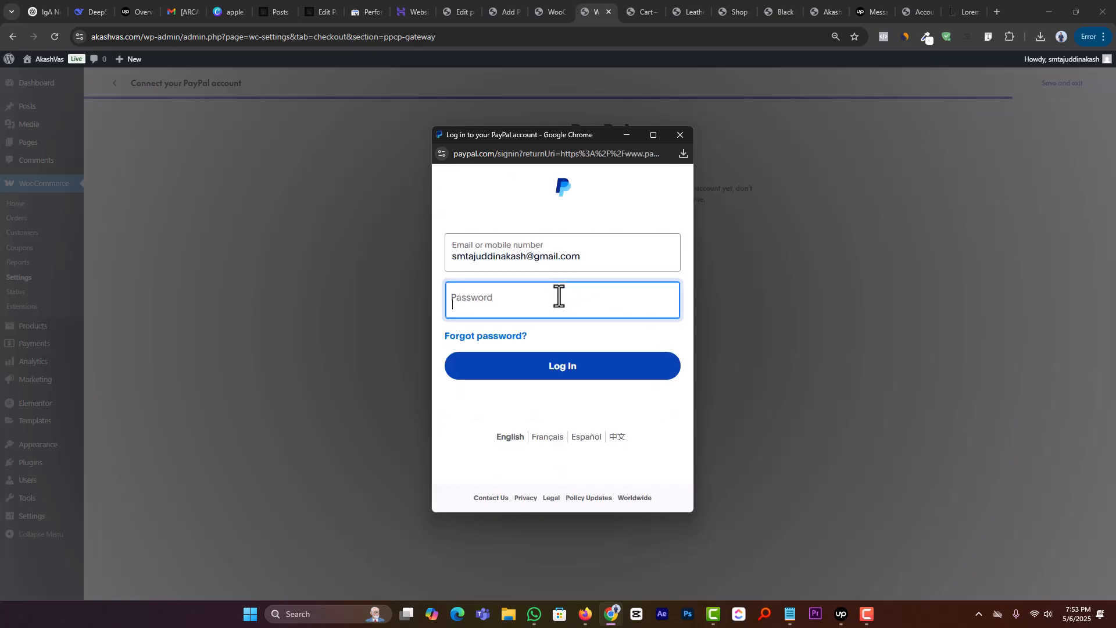
text(••••••••)
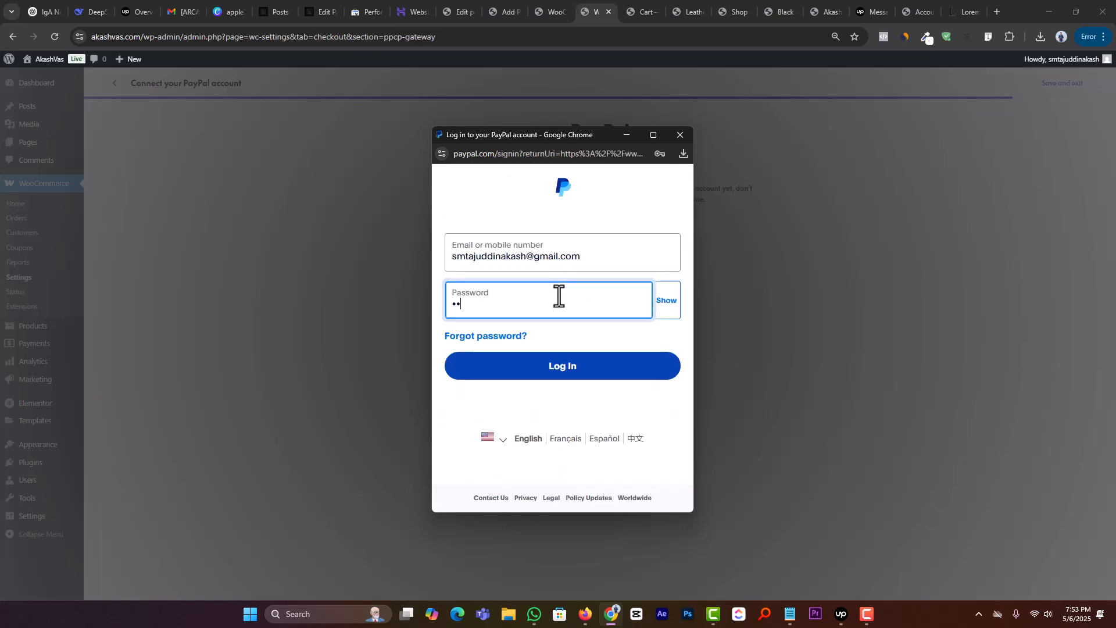
text(•••••)
key(Return)
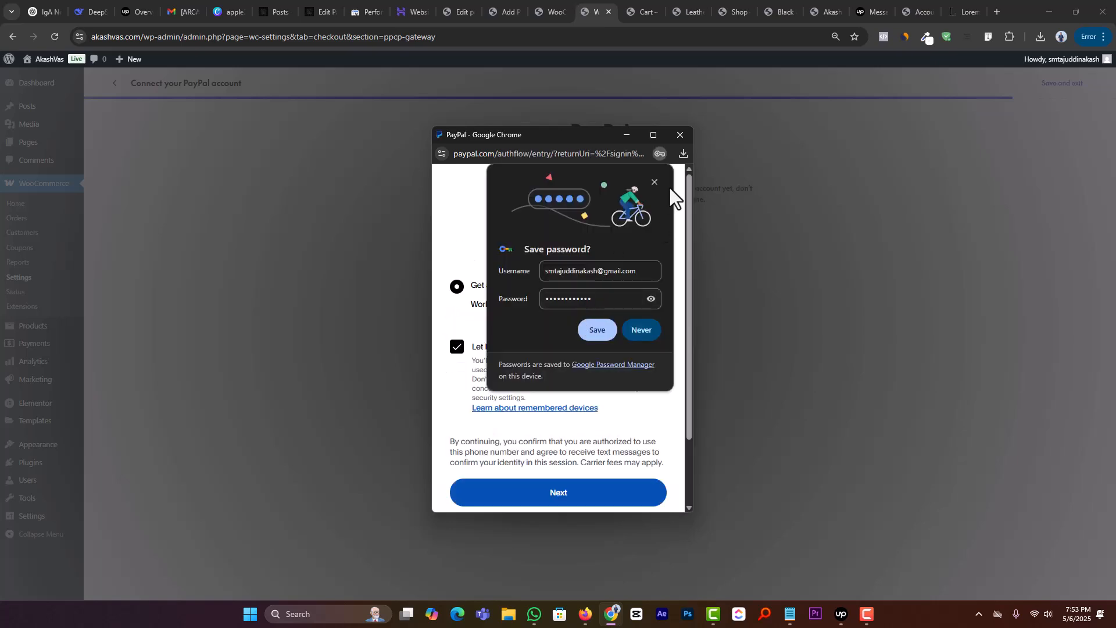
Step: Dismiss the offer to save the password and request the PayPal security code by text message
click(665, 185)
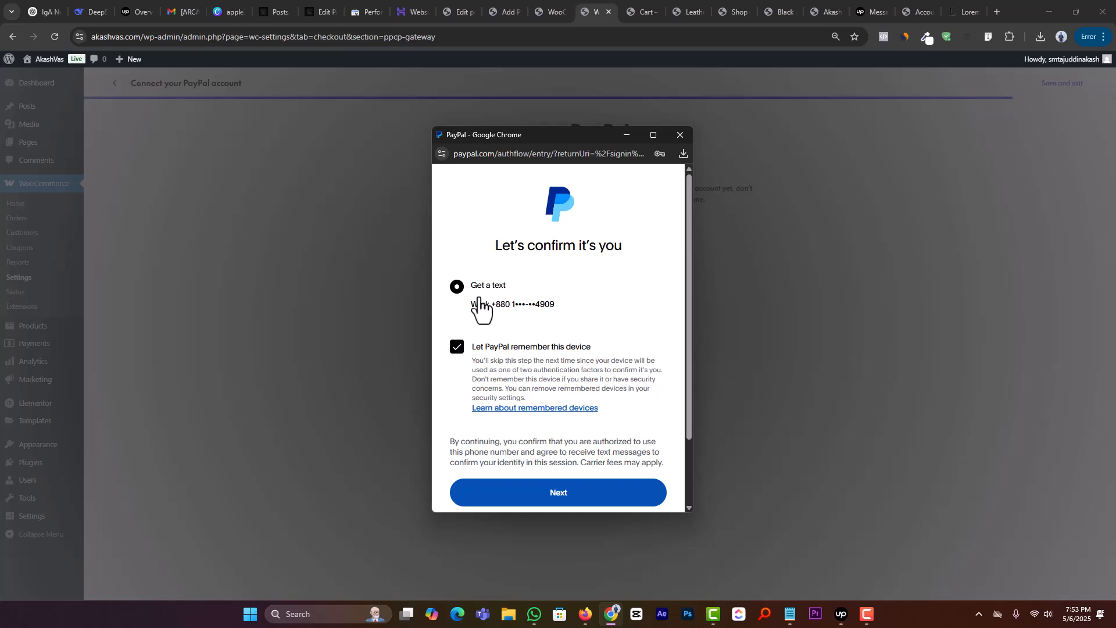
scroll(541, 217, down, 3)
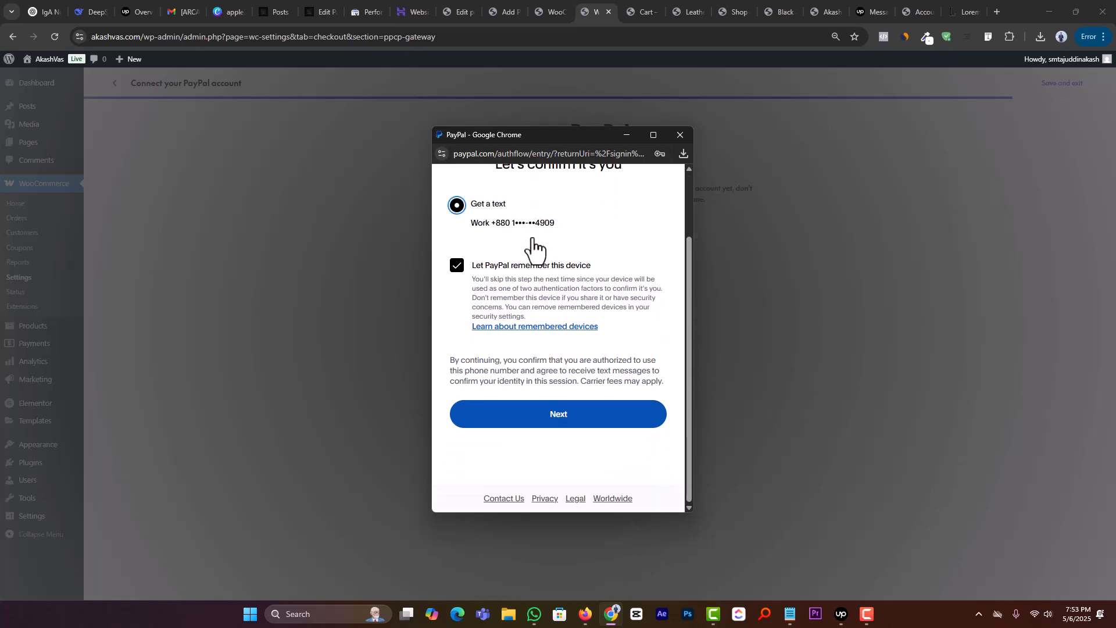
scroll(523, 242, up, 3)
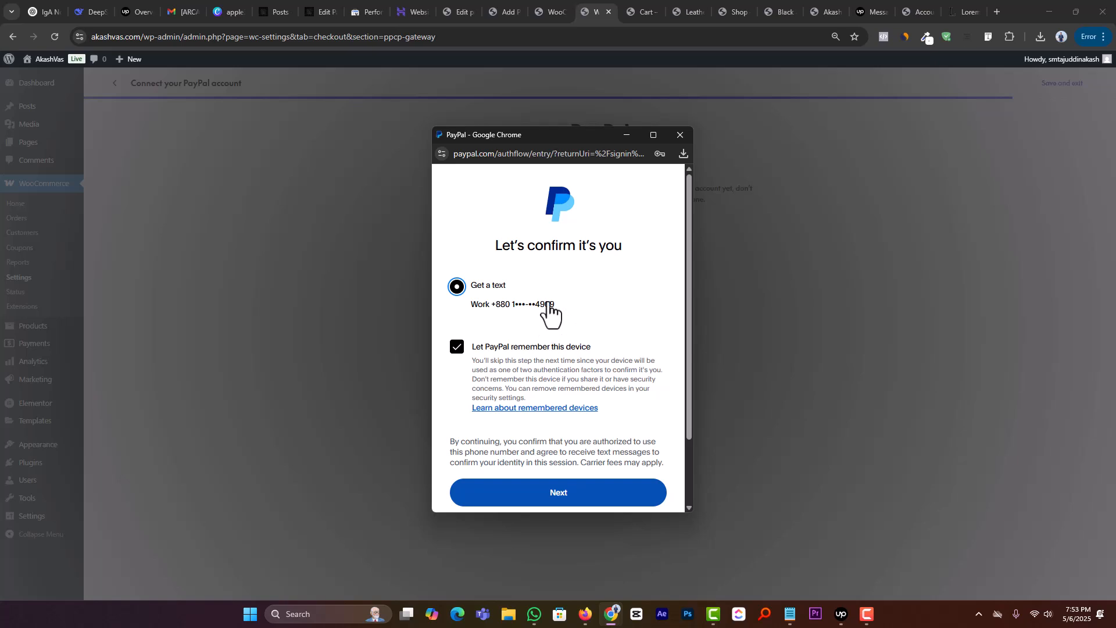
click(555, 492)
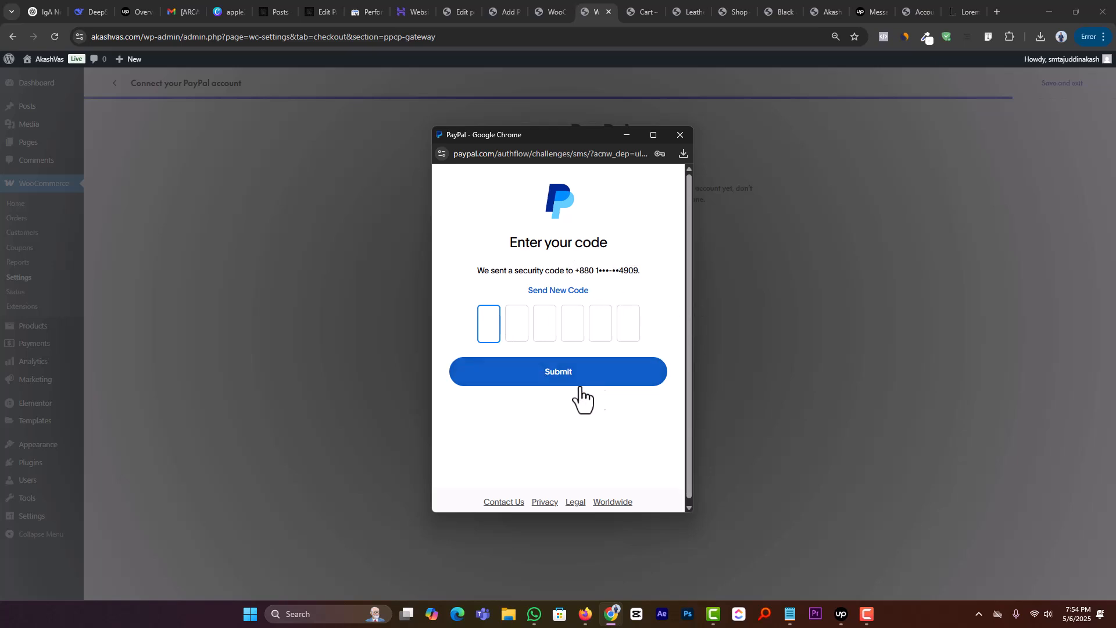
scroll(585, 382, down, 1)
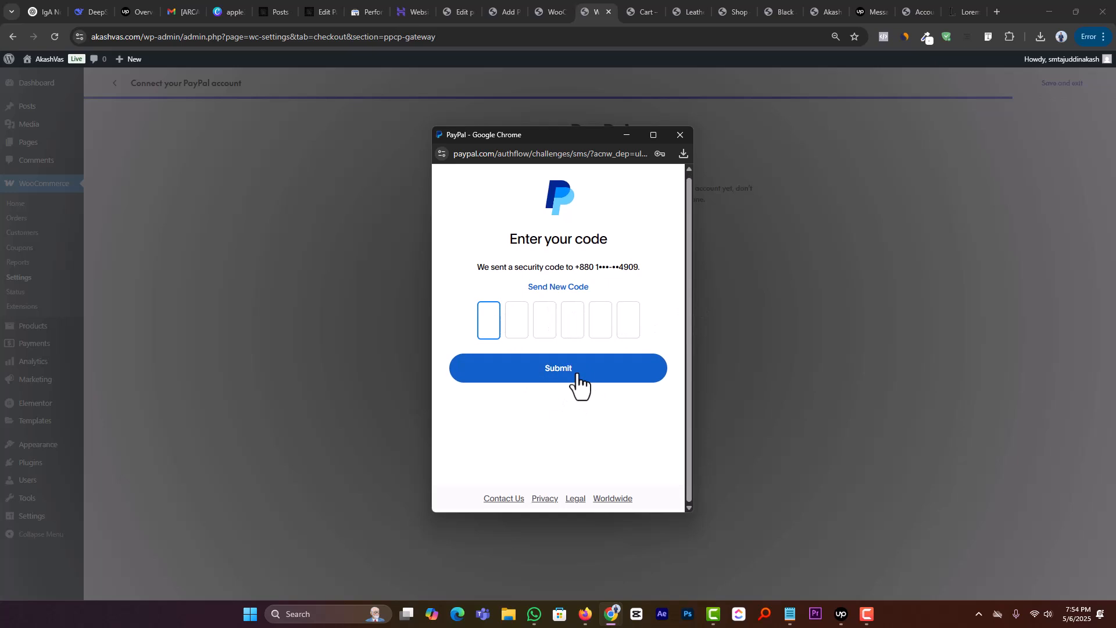
Step: Close the PayPal login window and back out of the PayPal setup to the WooCommerce payment providers list
click(679, 136)
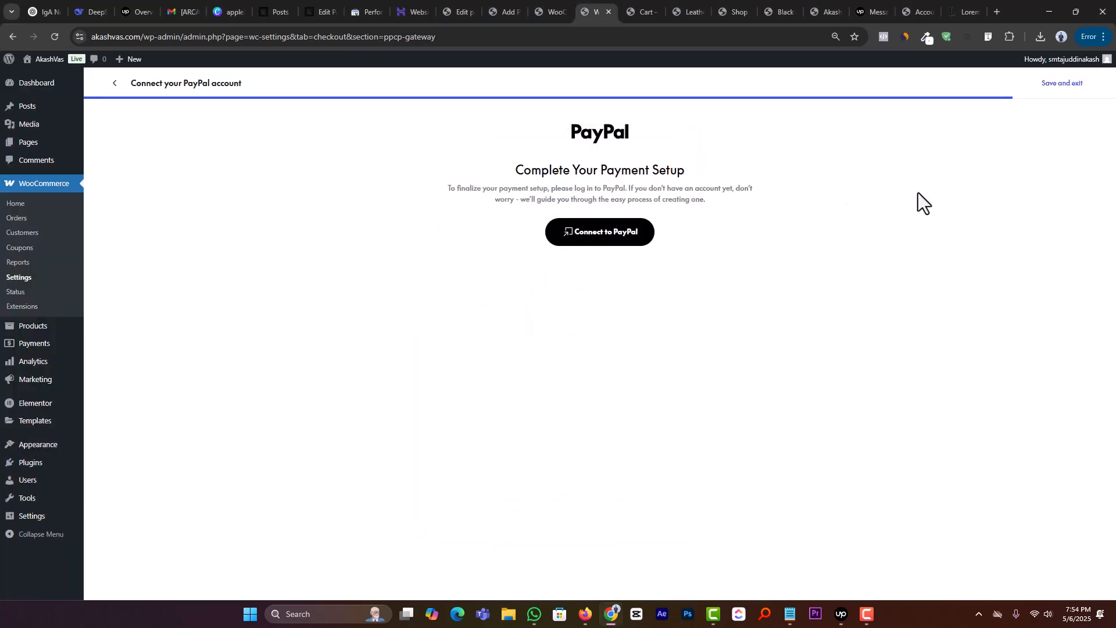
click(115, 85)
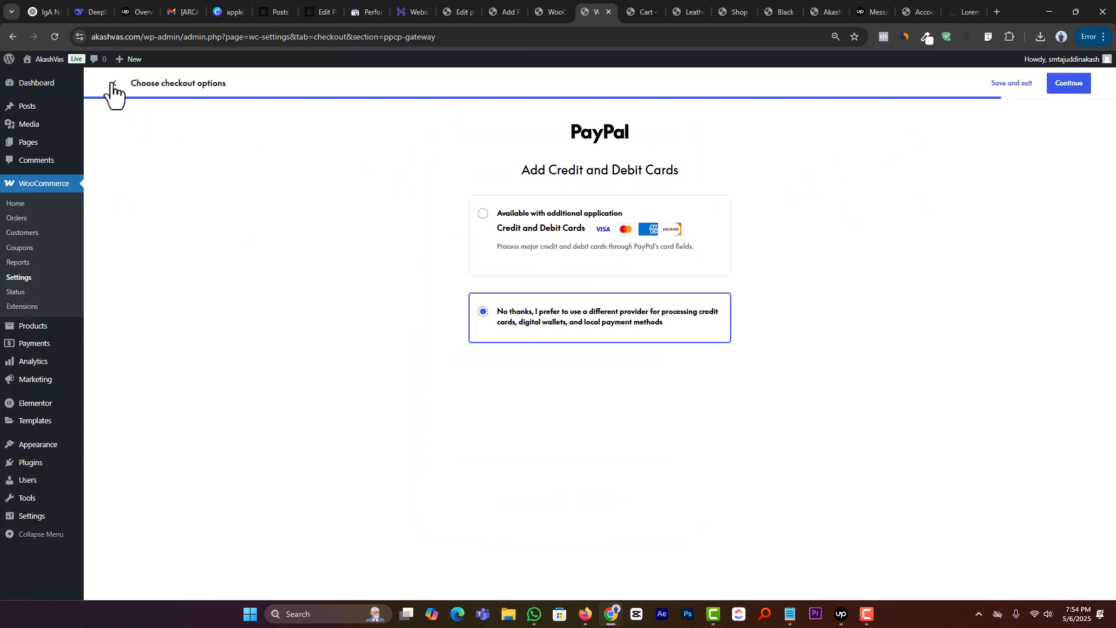
click(114, 85)
click(114, 85)
click(113, 85)
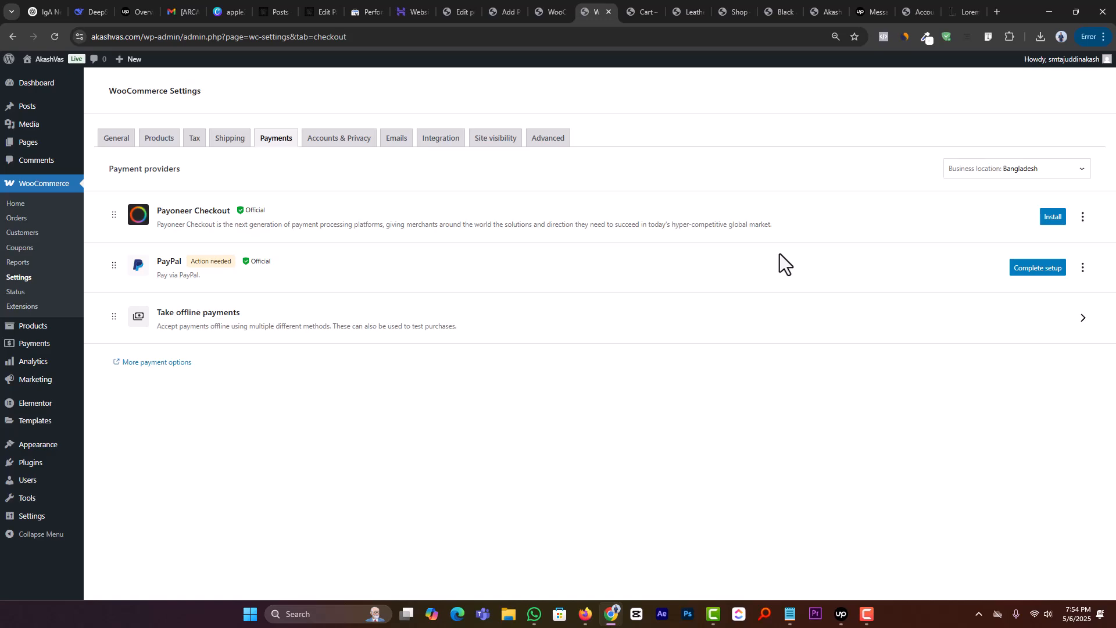
Step: Search the plugin directory for "bkash" and look through the payment gateway plugins offered
mouse_move(26, 465)
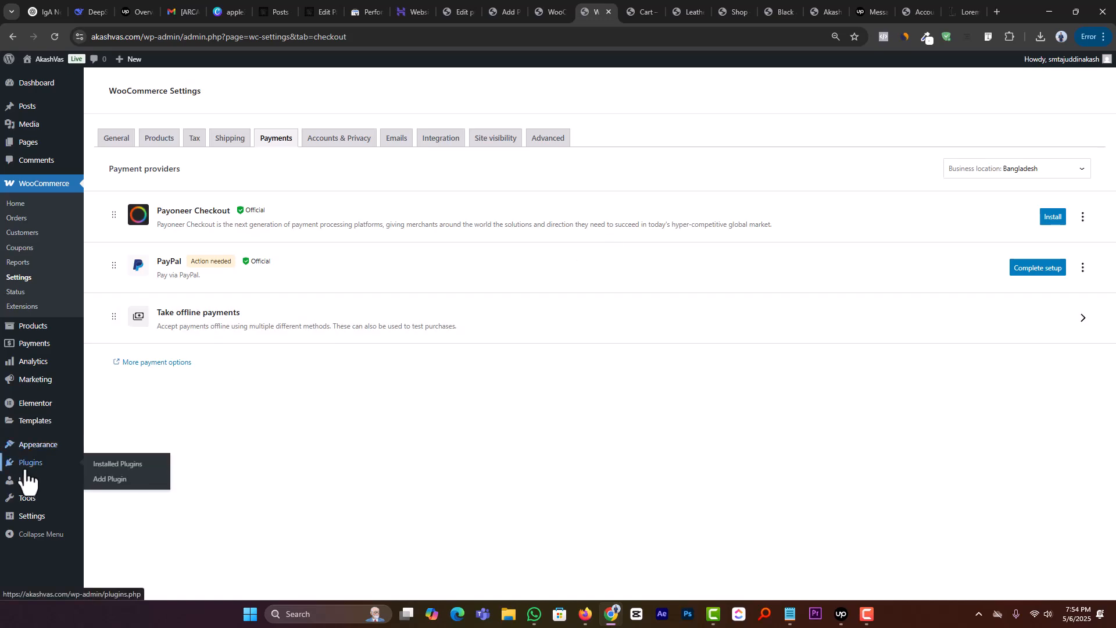
click(100, 480)
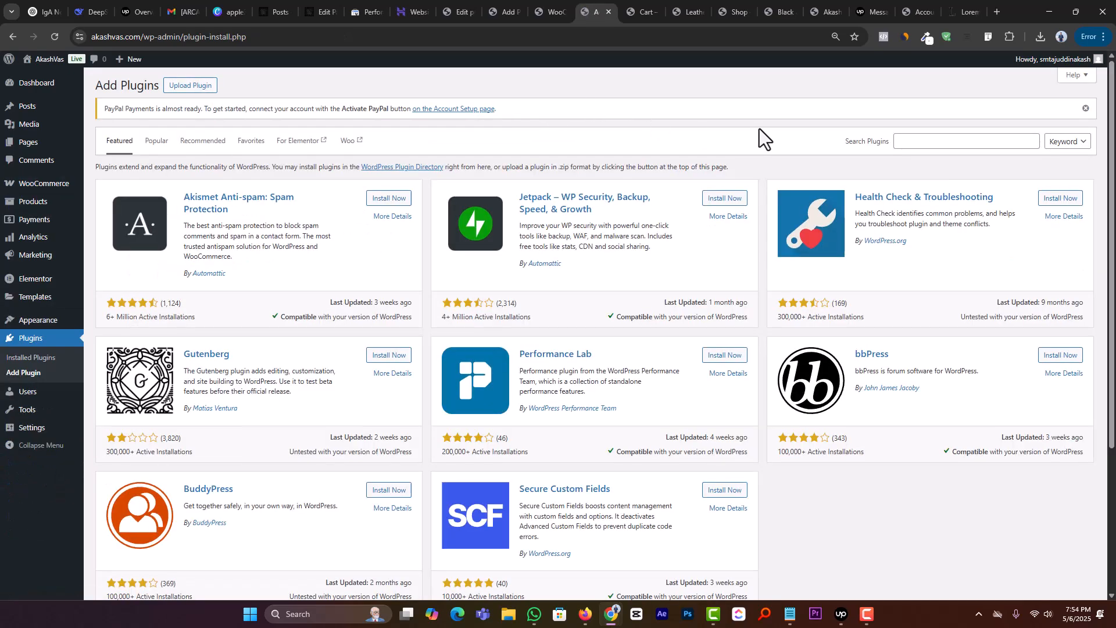
click(900, 139)
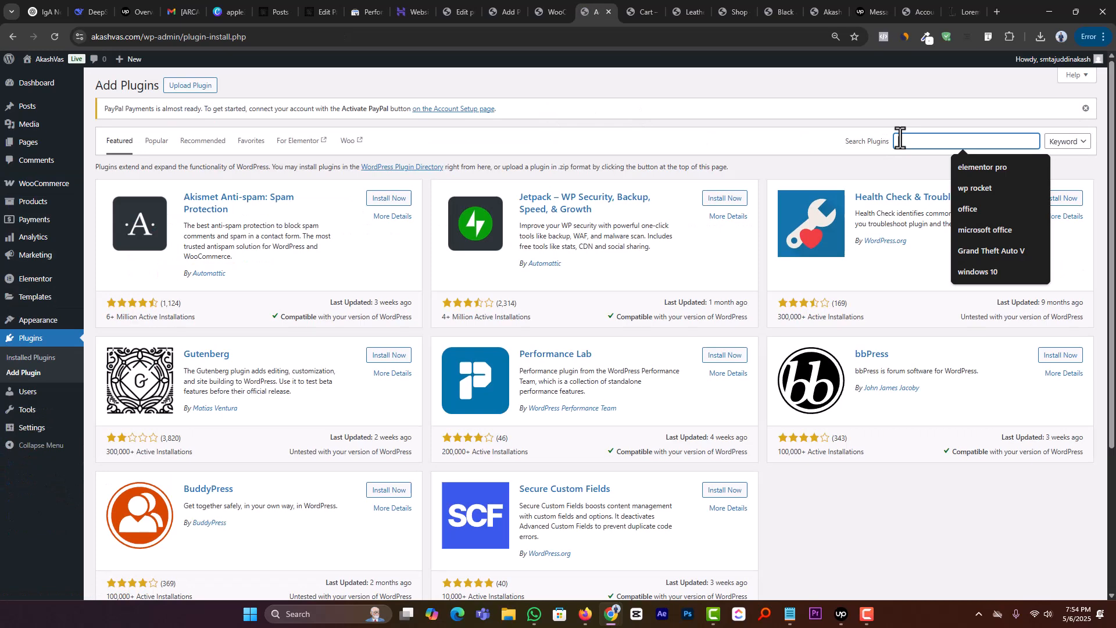
text(akas)
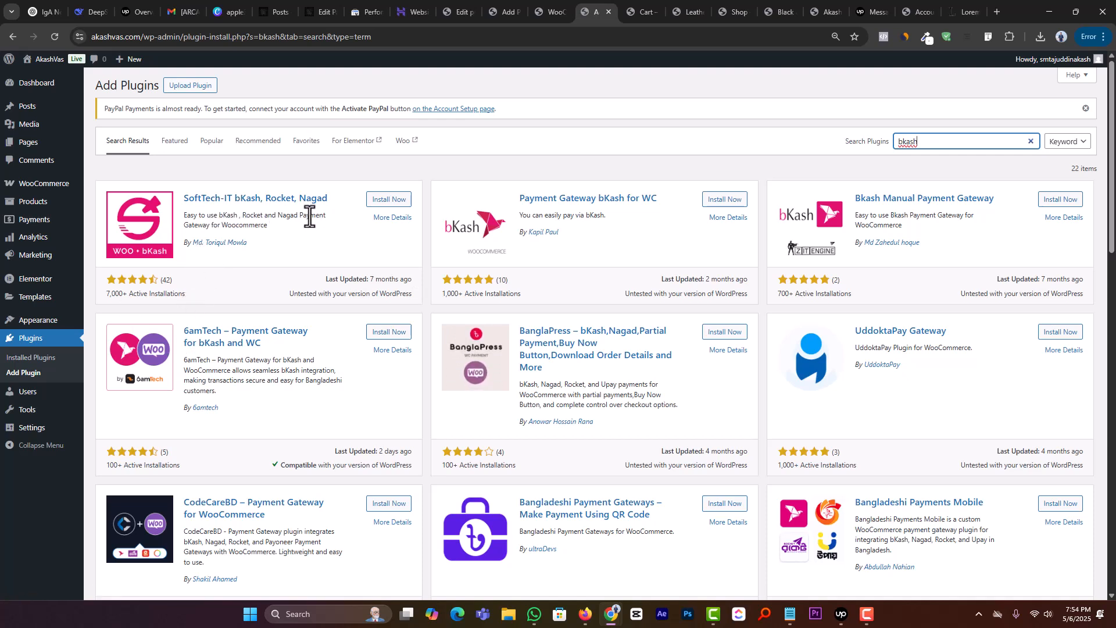
click(354, 196)
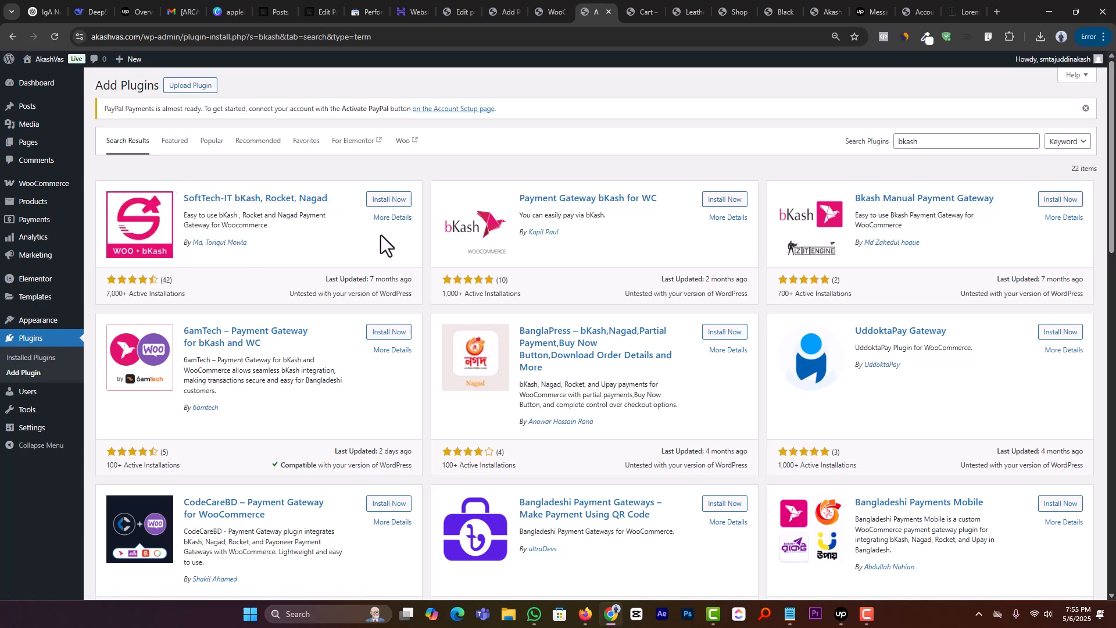
scroll(494, 247, down, 2)
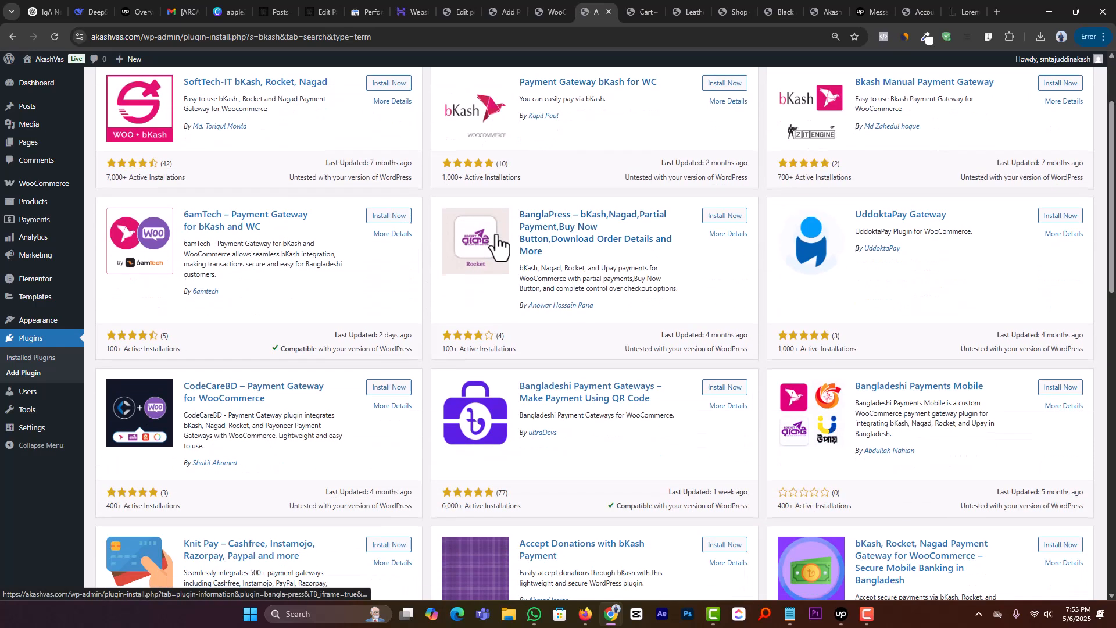
scroll(496, 244, down, 2)
scroll(498, 339, up, 4)
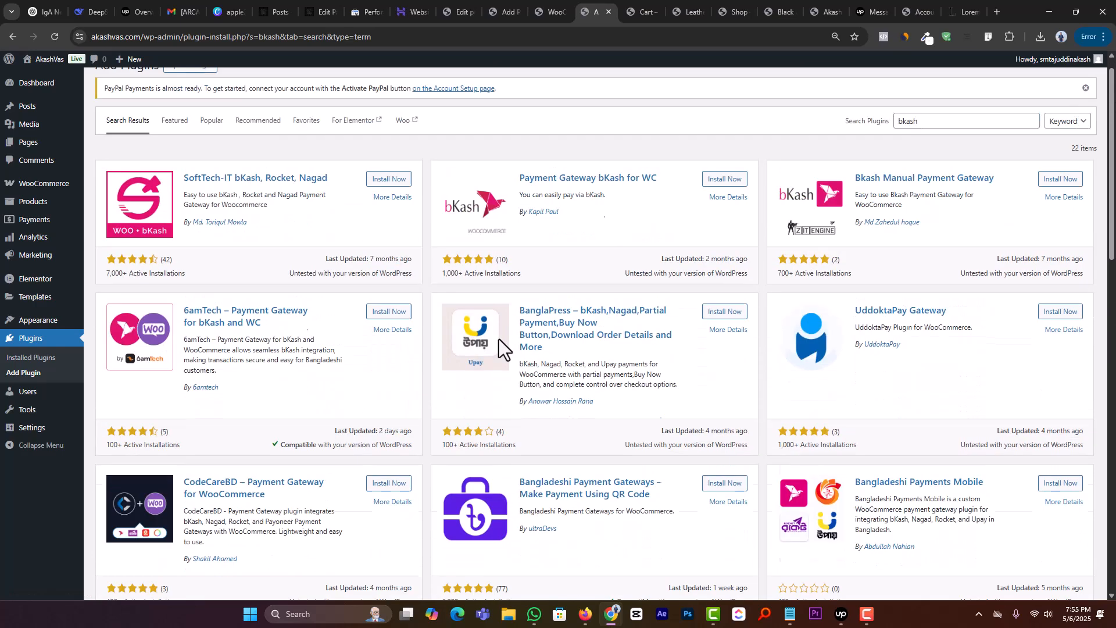
drag(664, 201, 511, 198)
click(626, 234)
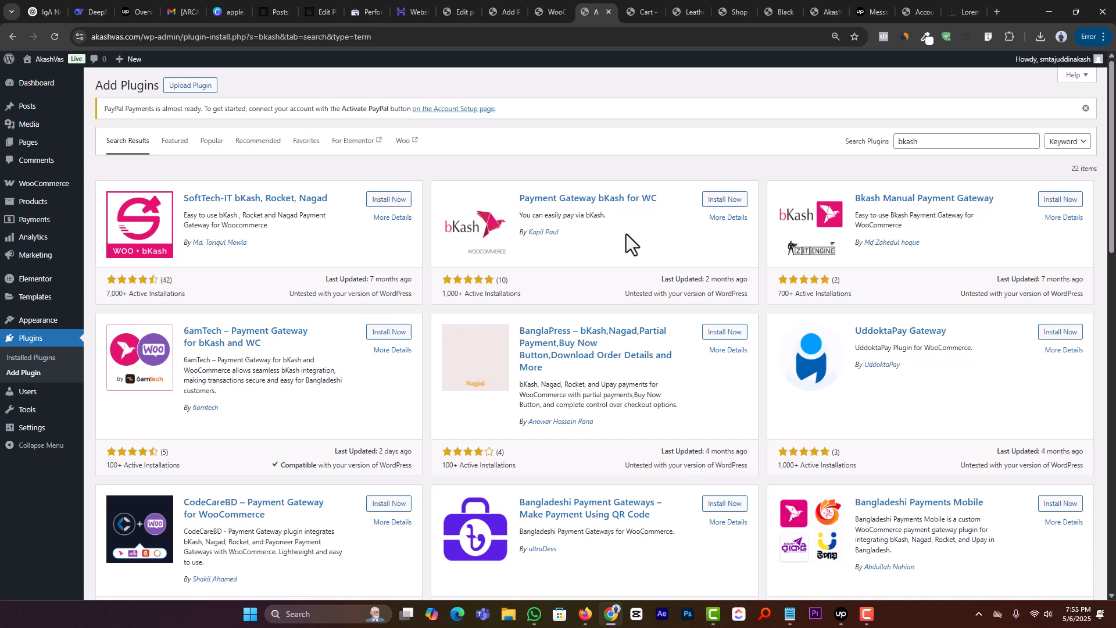
Step: Refine the plugin search to "bkash auto", then install and activate Payment Gateway bKash for WC
click(987, 144)
text(auto)
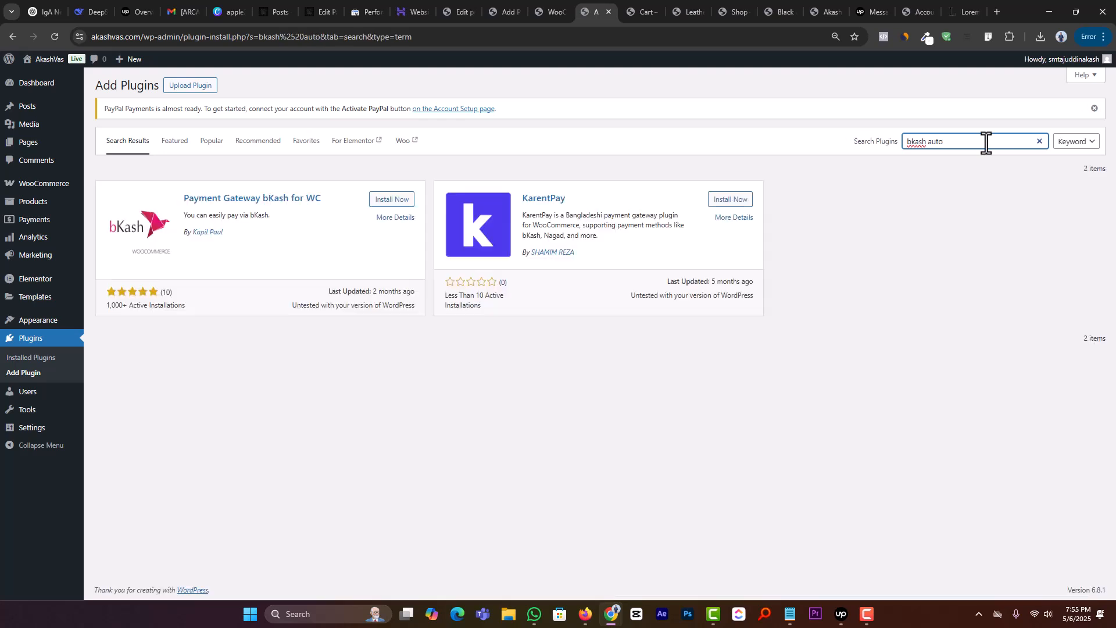
click(380, 200)
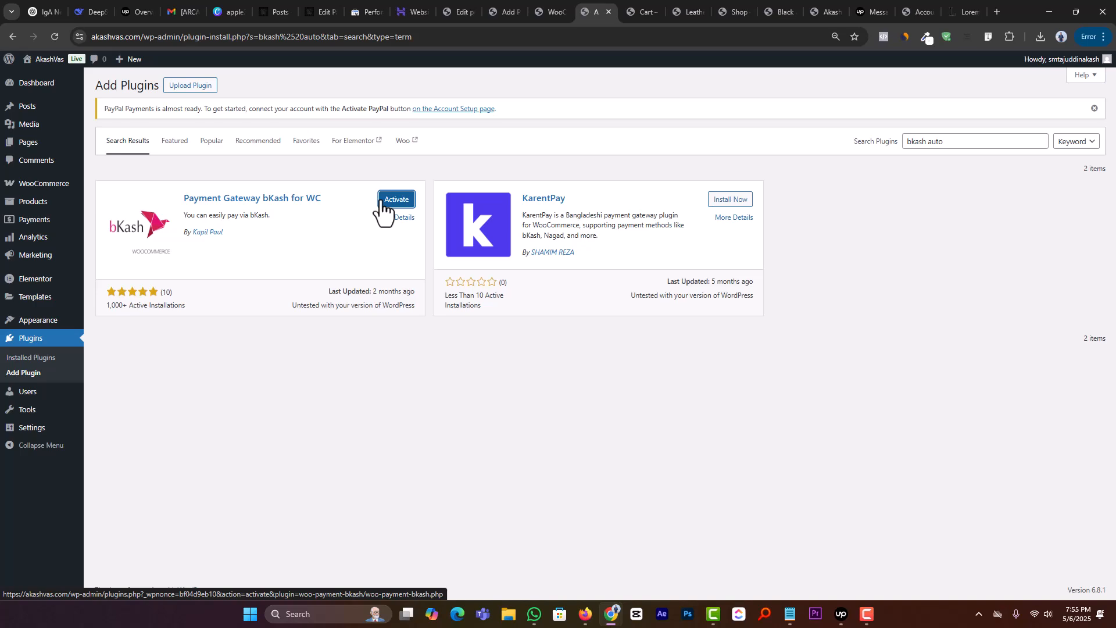
click(394, 204)
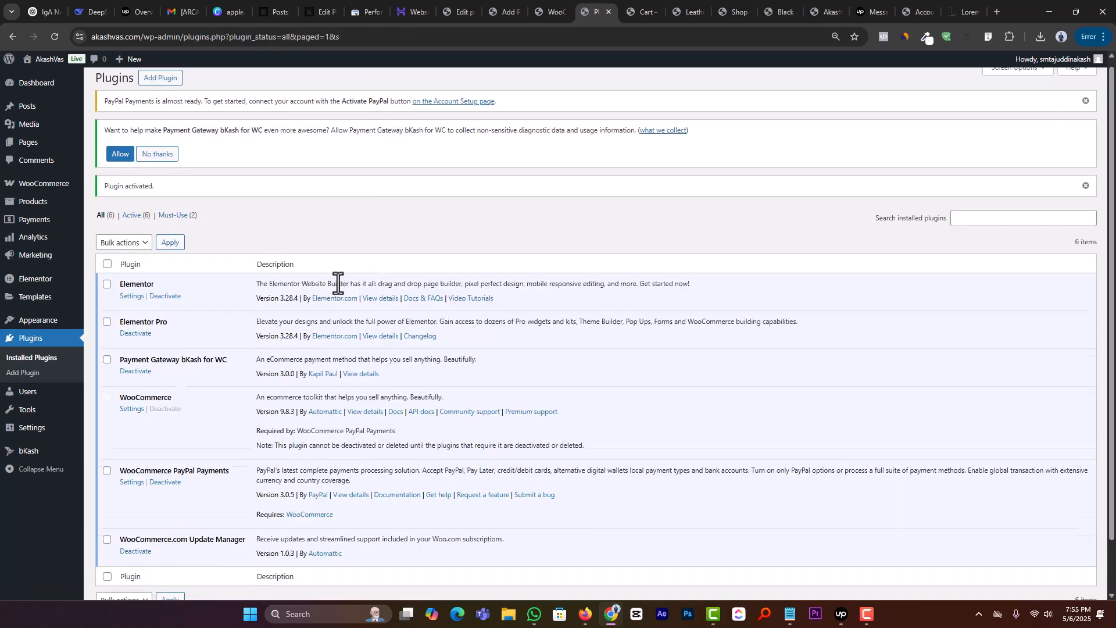
Step: Open the bKash gateway's settings page by way of the bKash entry among the WooCommerce payment providers
scroll(337, 284, down, 1)
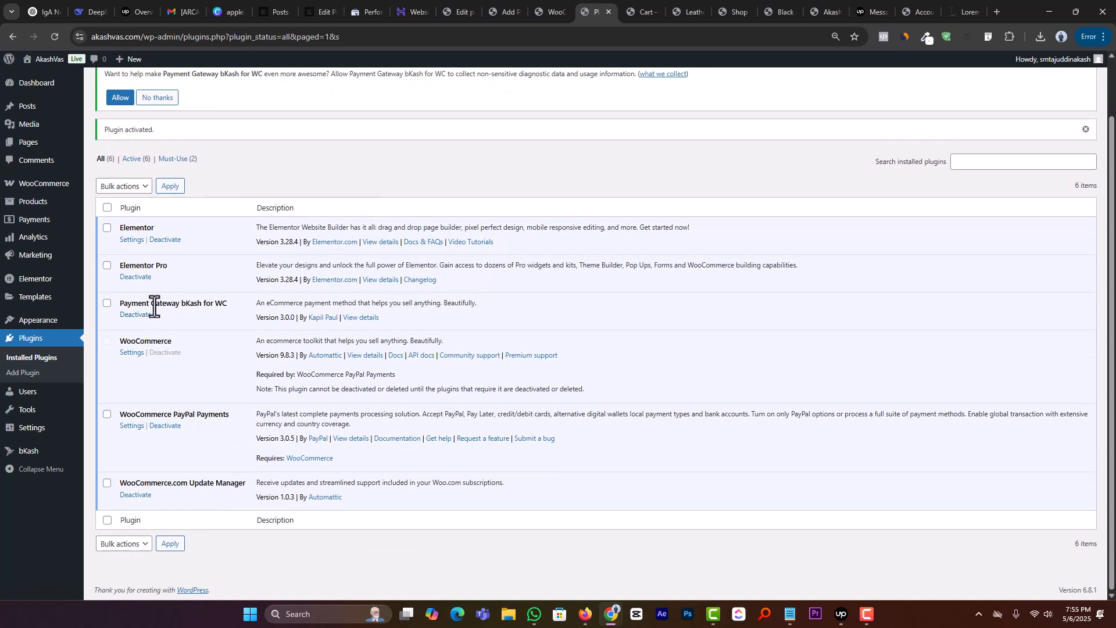
triple_click(199, 301)
click(51, 221)
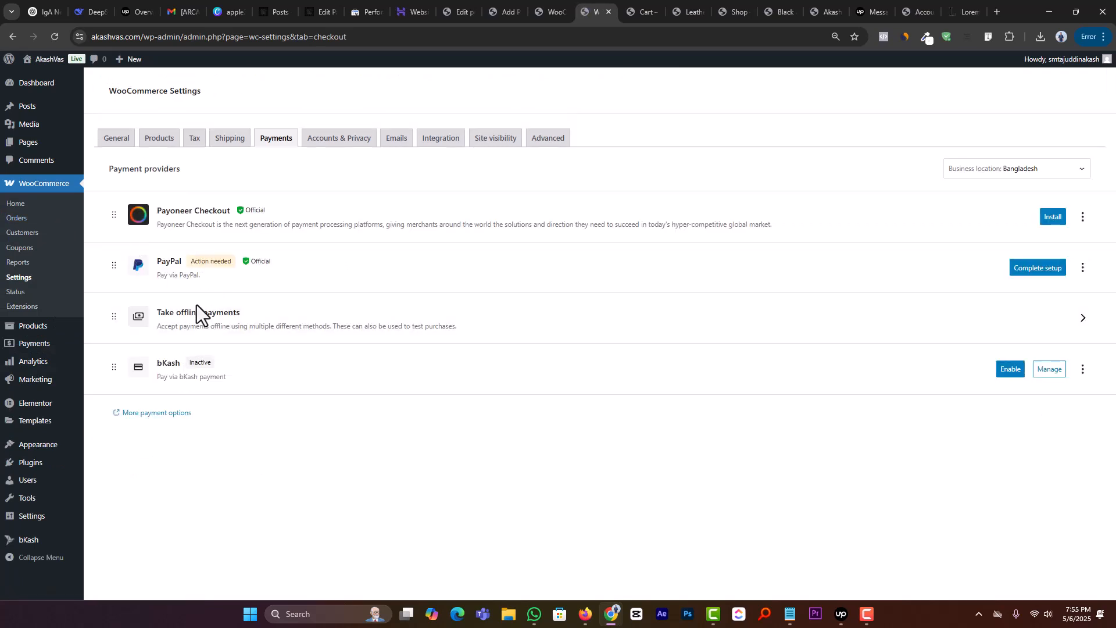
click(1037, 375)
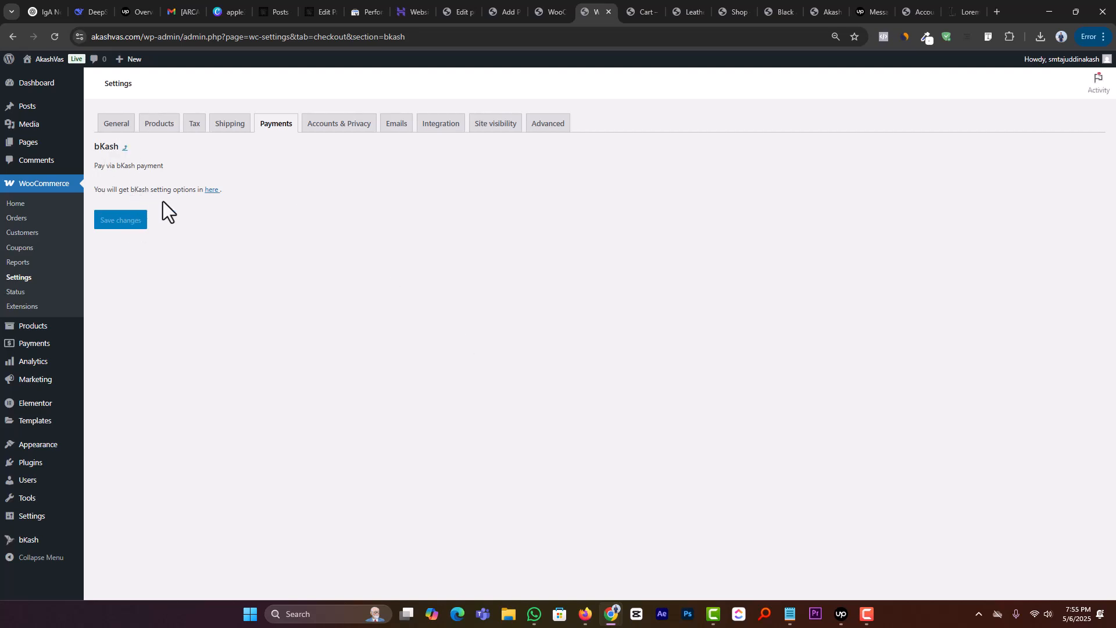
click(210, 190)
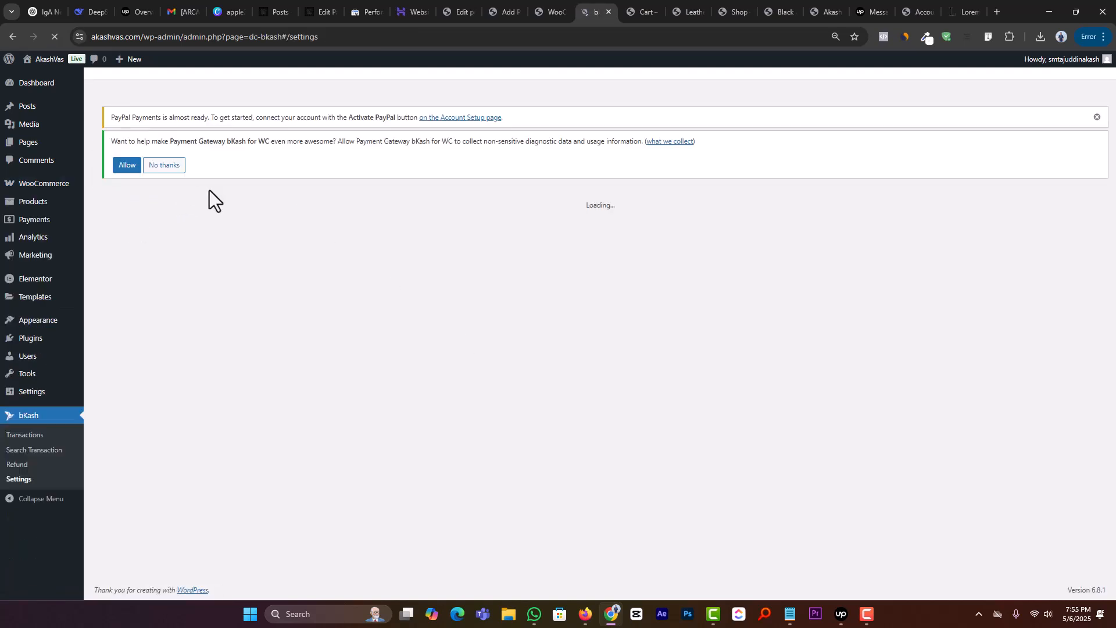
Step: Examine the bKash gateway settings, including the title, integration type options, app key and app secret fields
scroll(243, 371, down, 1)
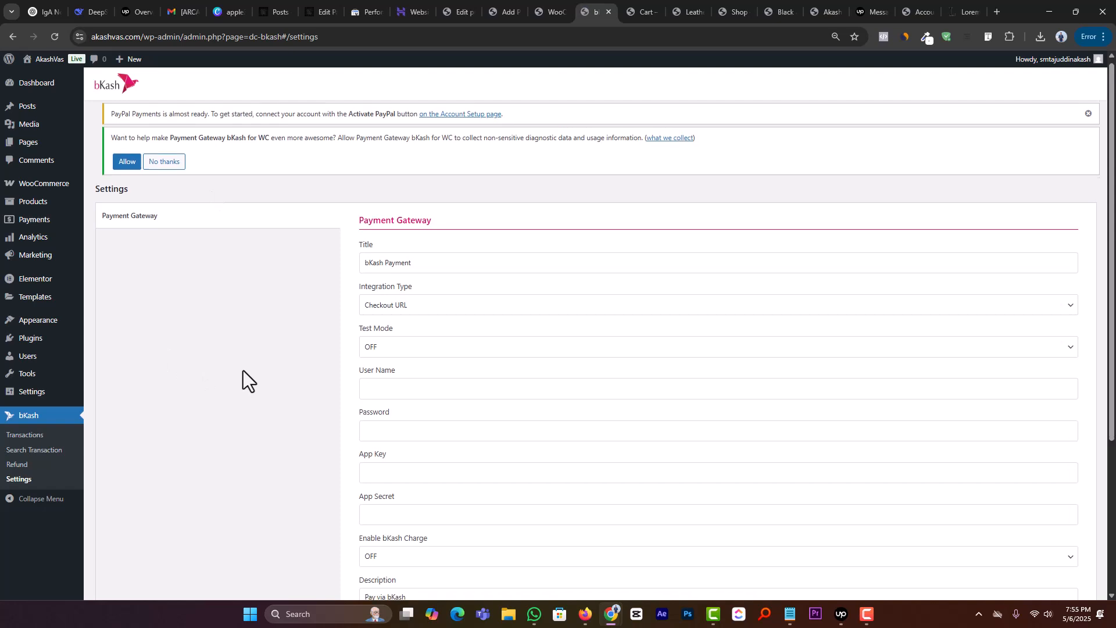
click(423, 253)
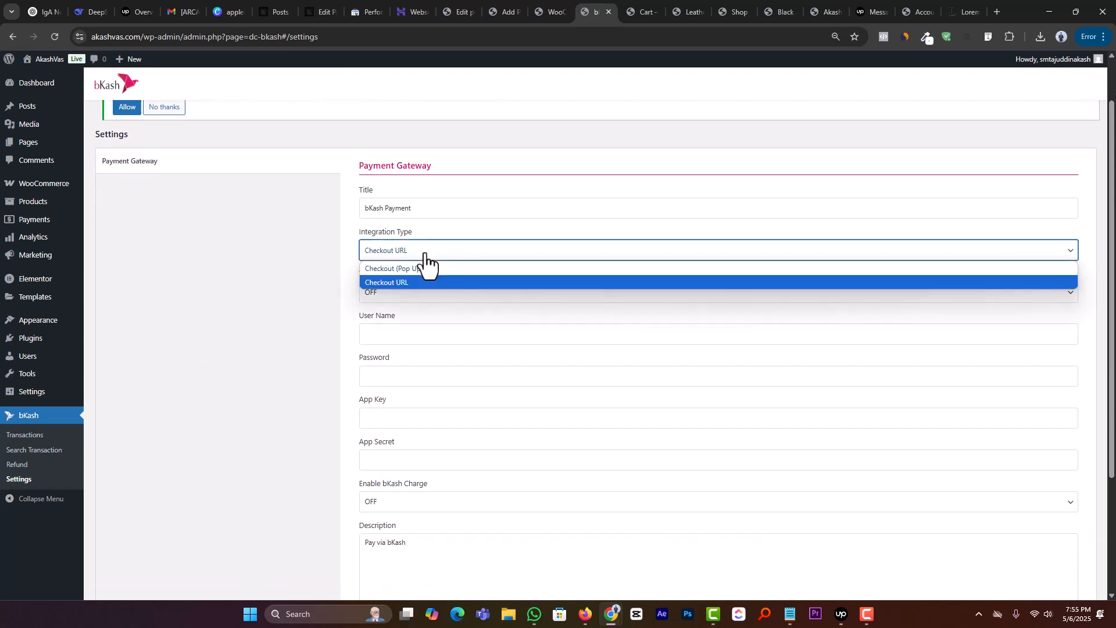
click(424, 251)
click(398, 209)
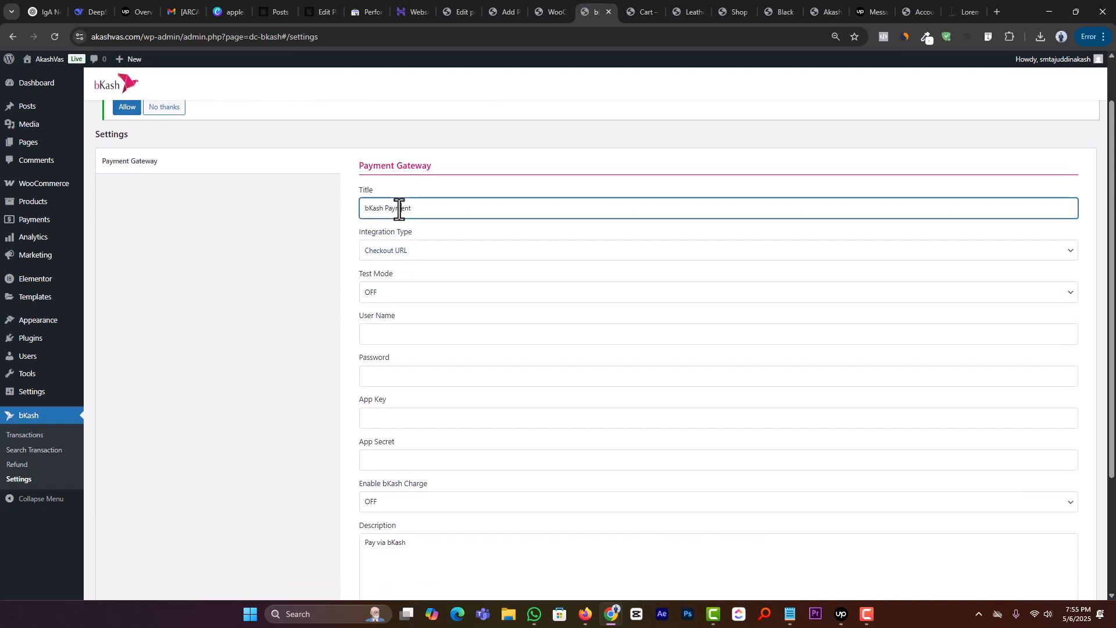
scroll(389, 314, down, 1)
scroll(389, 343, down, 1)
click(402, 299)
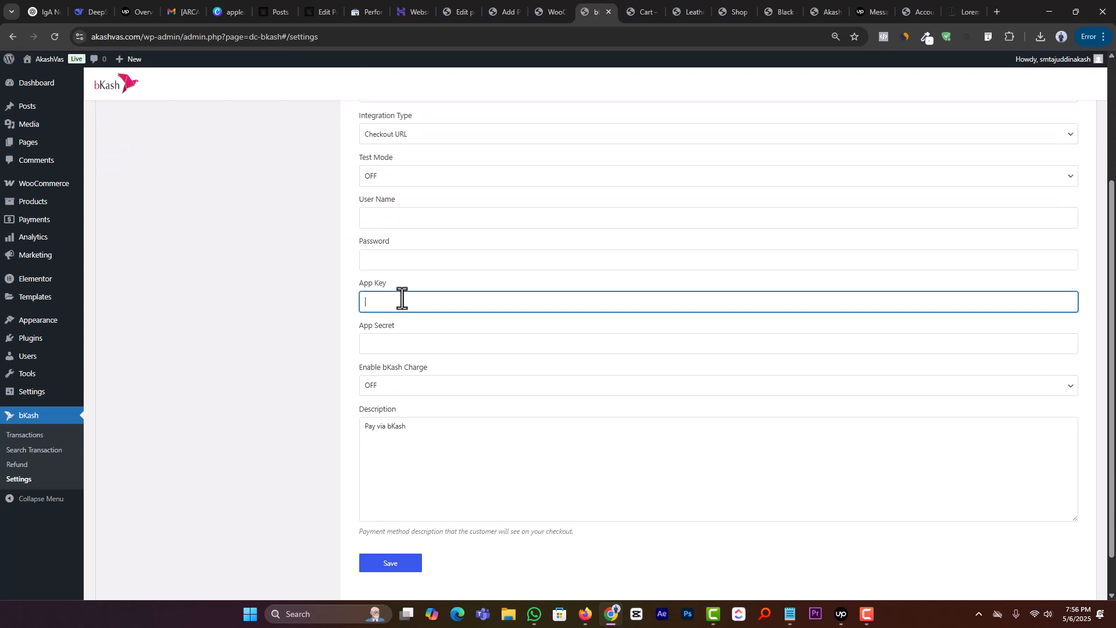
click(391, 344)
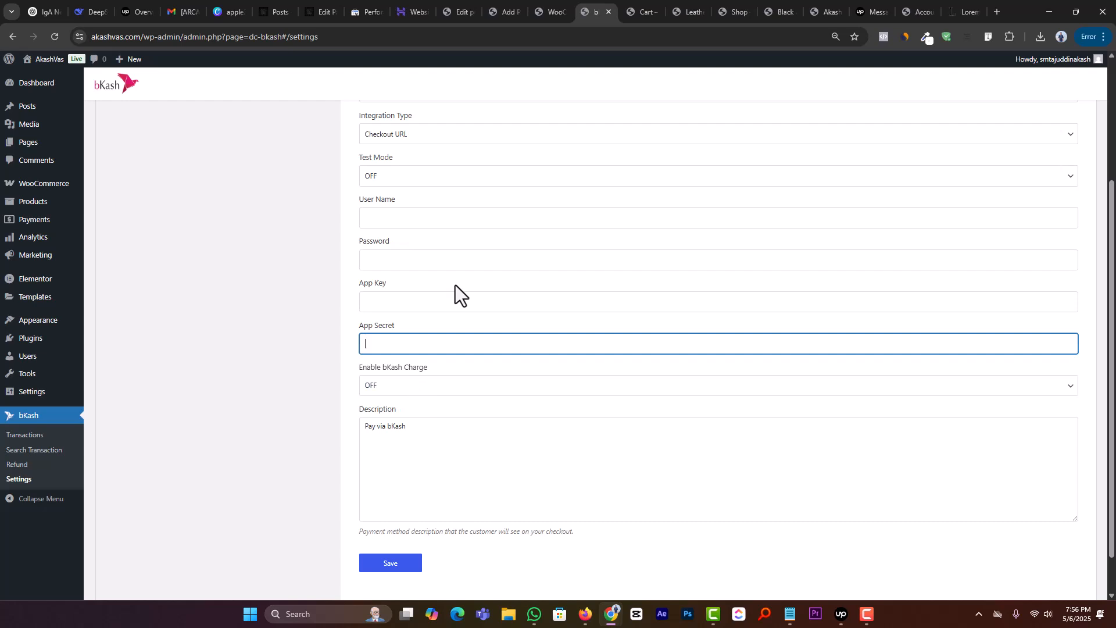
scroll(421, 329, up, 3)
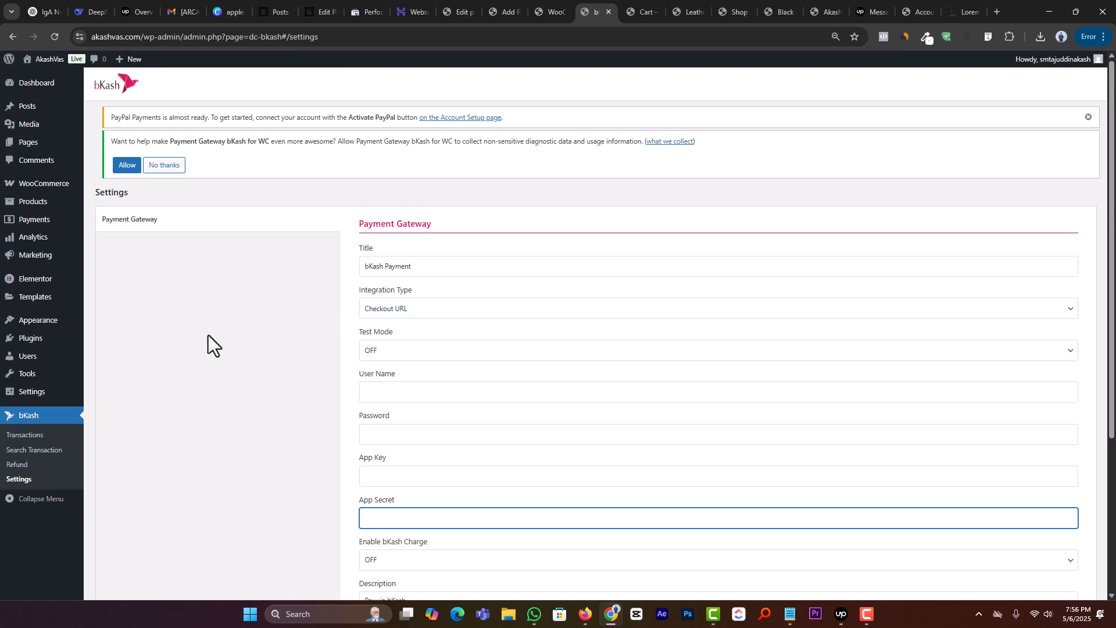
Step: Search the plugin directory for "bkash", then install and activate SoftTech-IT bKash, Rocket, Nagad
mouse_move(55, 346)
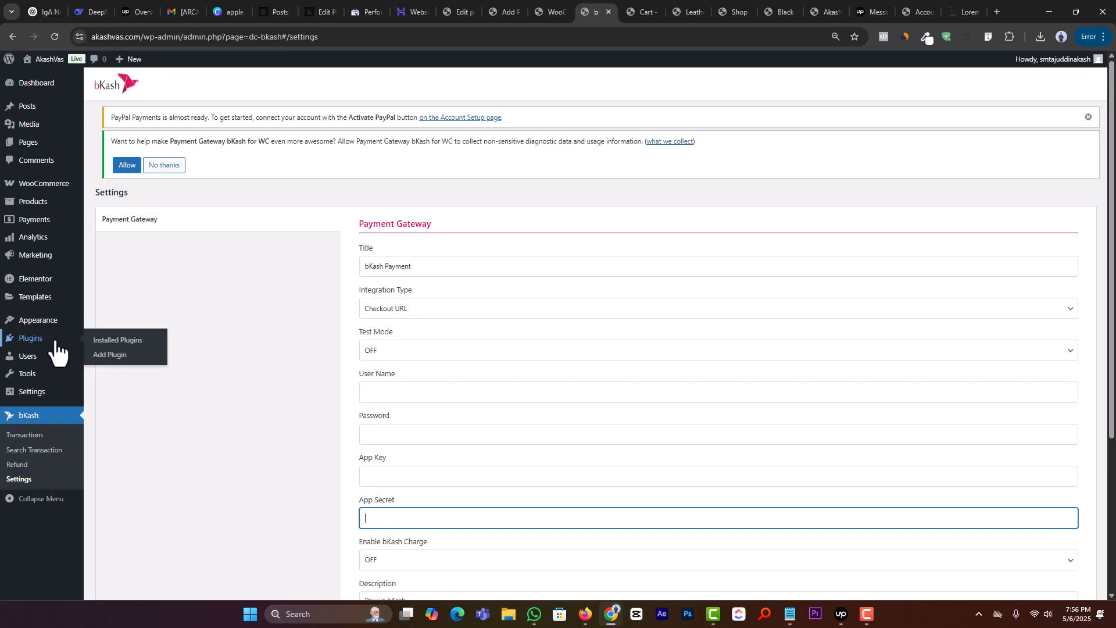
click(93, 353)
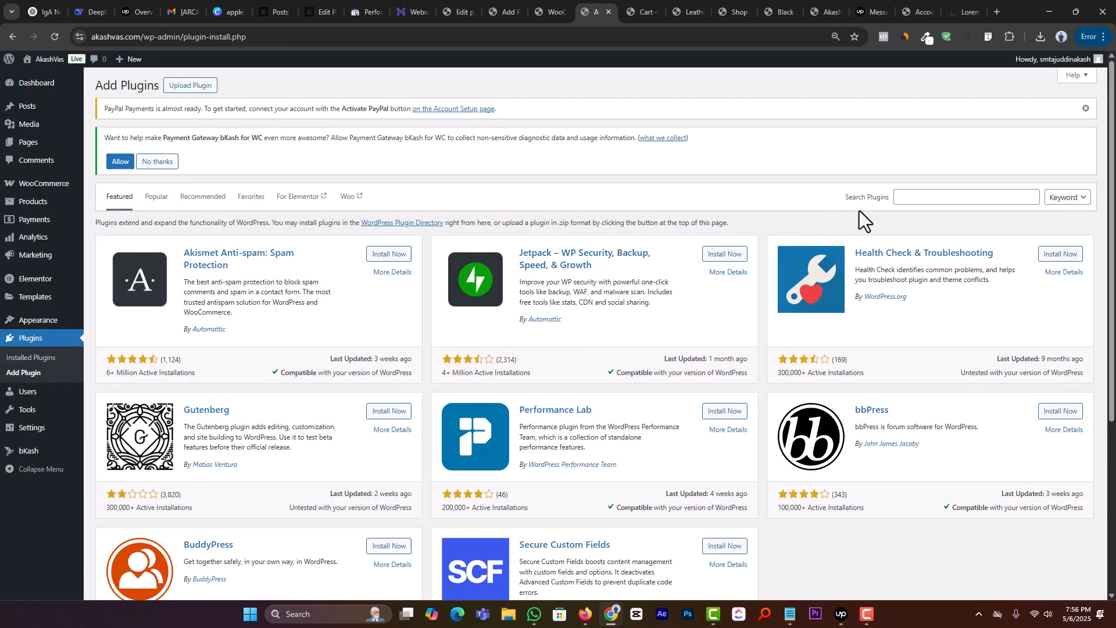
click(901, 198)
text(bkash)
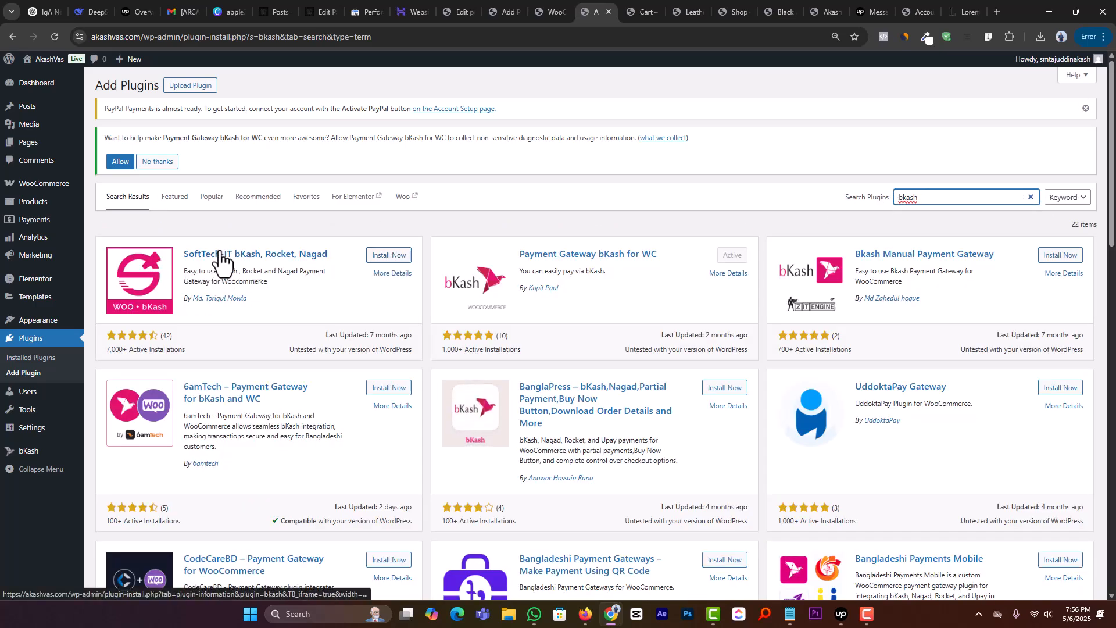
click(394, 257)
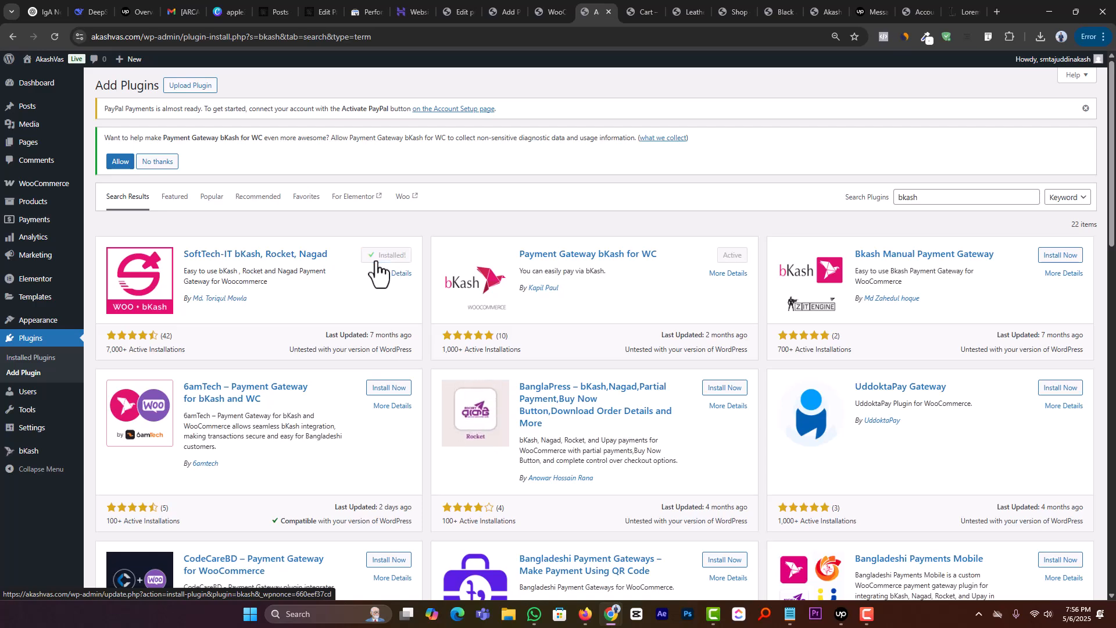
click(388, 258)
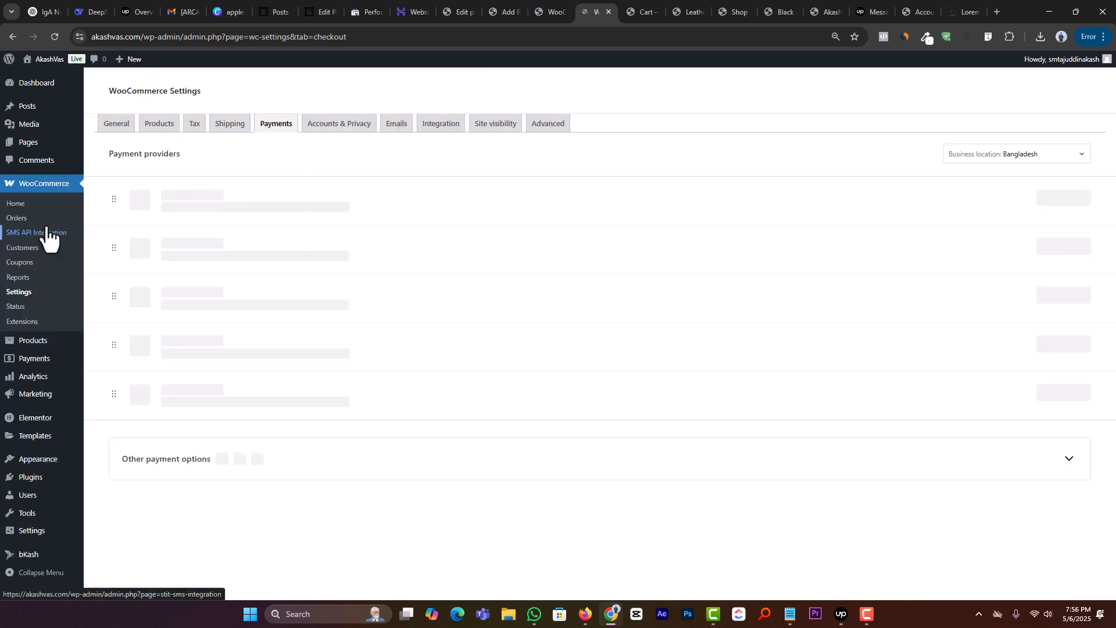
Step: In the settings of the active bKash payment provider, choose the Personal account type, enter the bKash phone number and save
scroll(332, 284, down, 2)
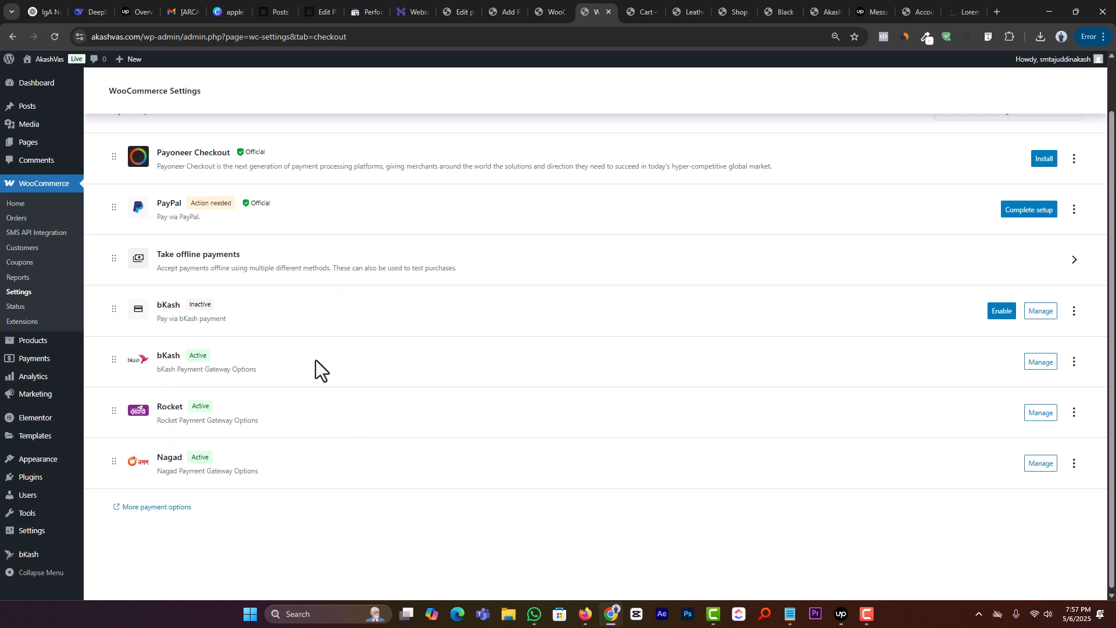
click(1047, 360)
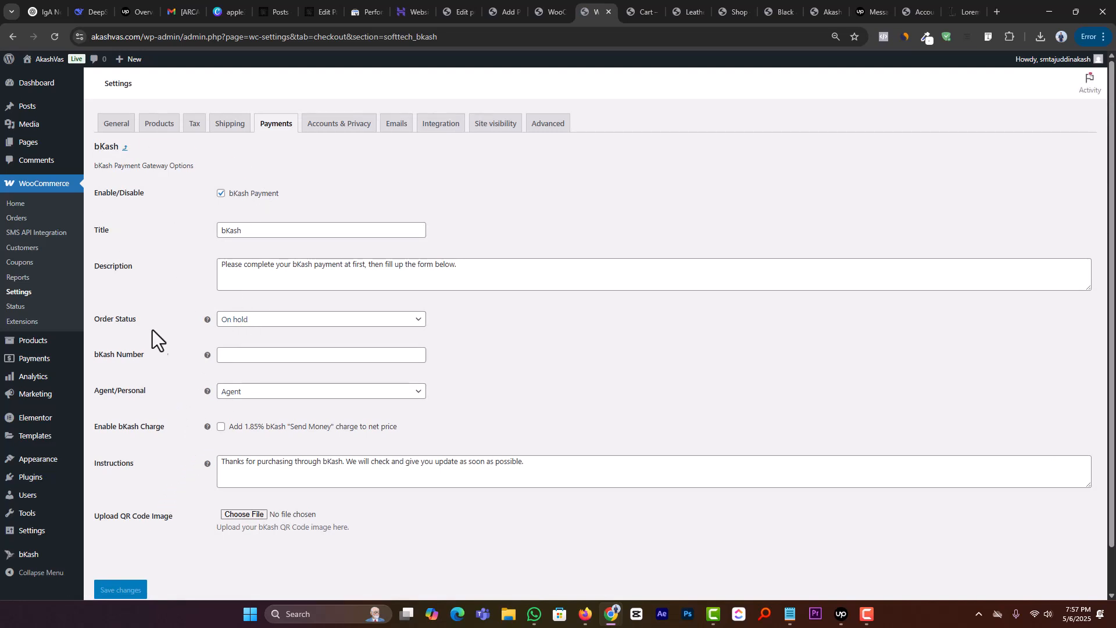
click(241, 393)
click(241, 424)
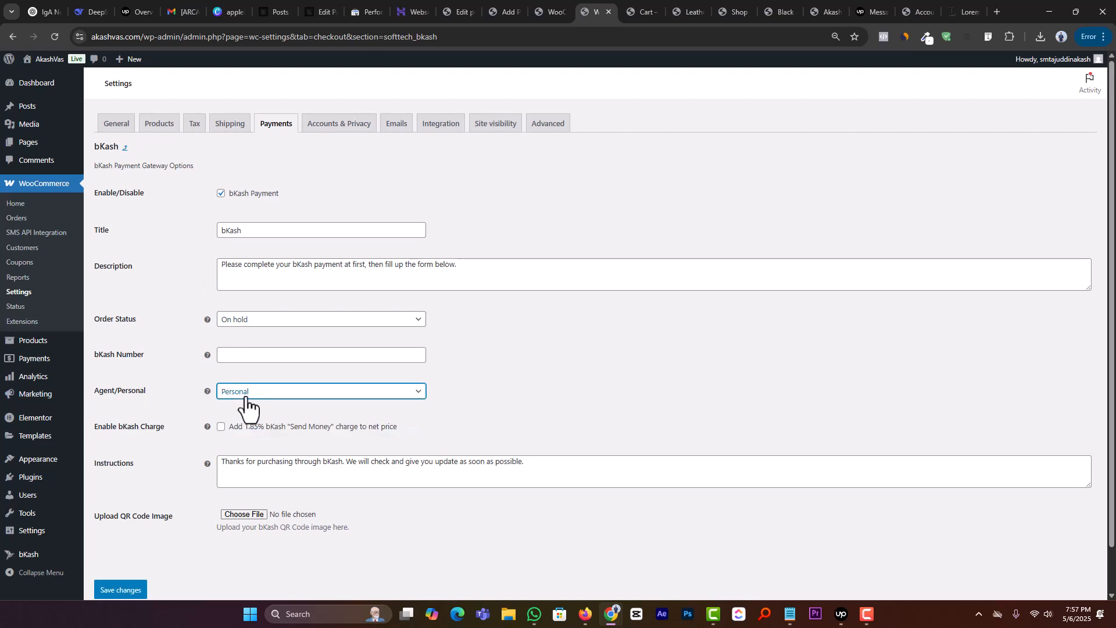
scroll(246, 406, down, 1)
click(254, 305)
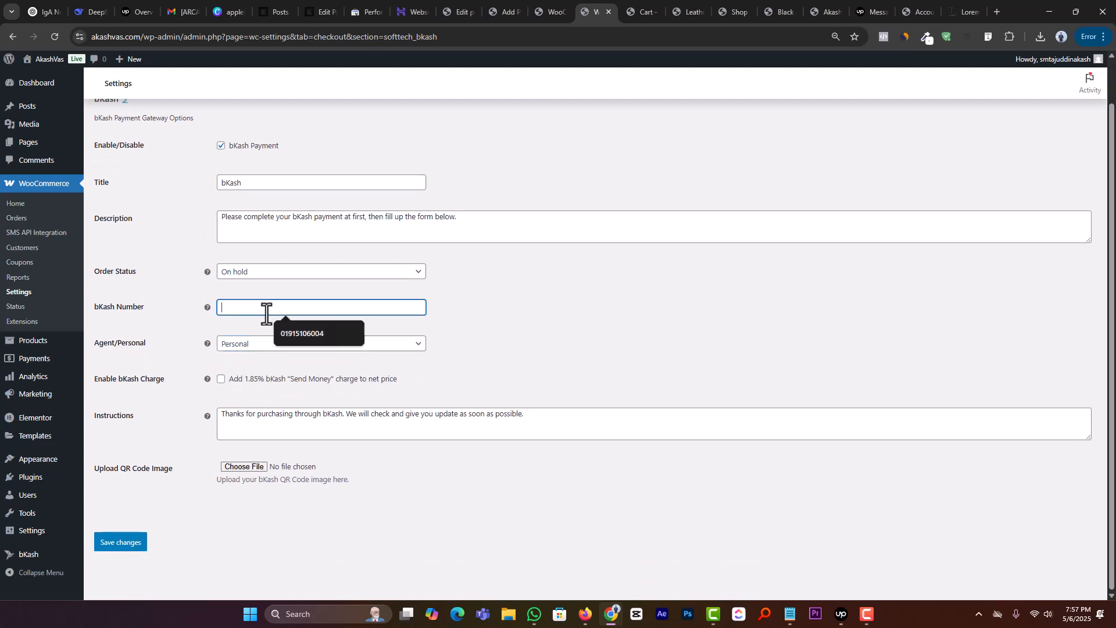
click(276, 330)
click(128, 538)
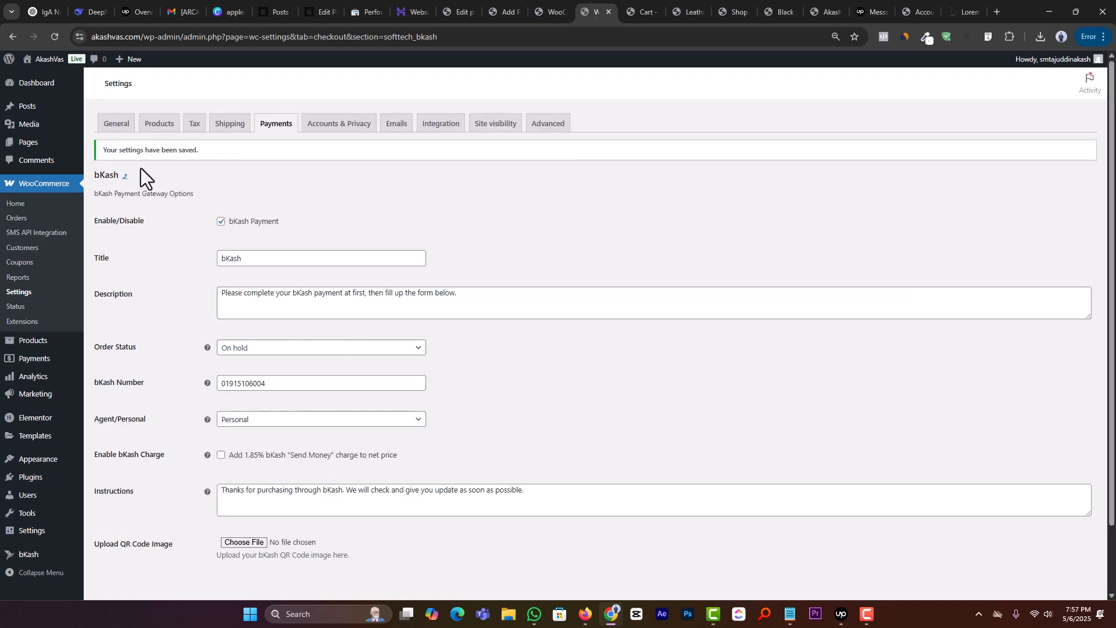
Step: Open the Rocket payment provider's settings, set its account type to Personal and save the changes
click(26, 294)
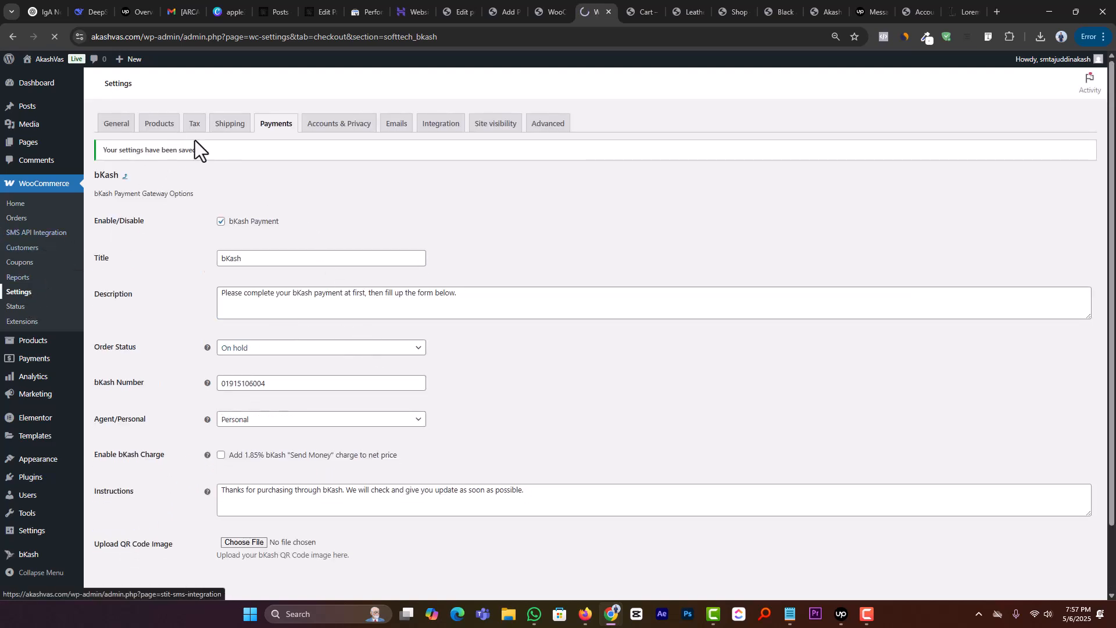
click(269, 125)
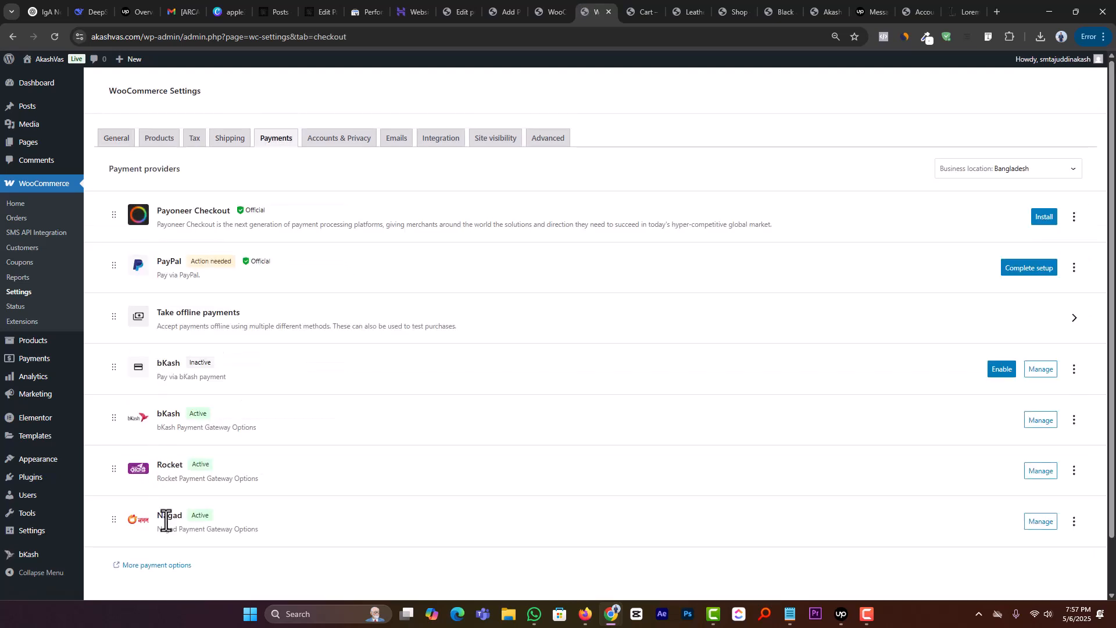
click(1059, 472)
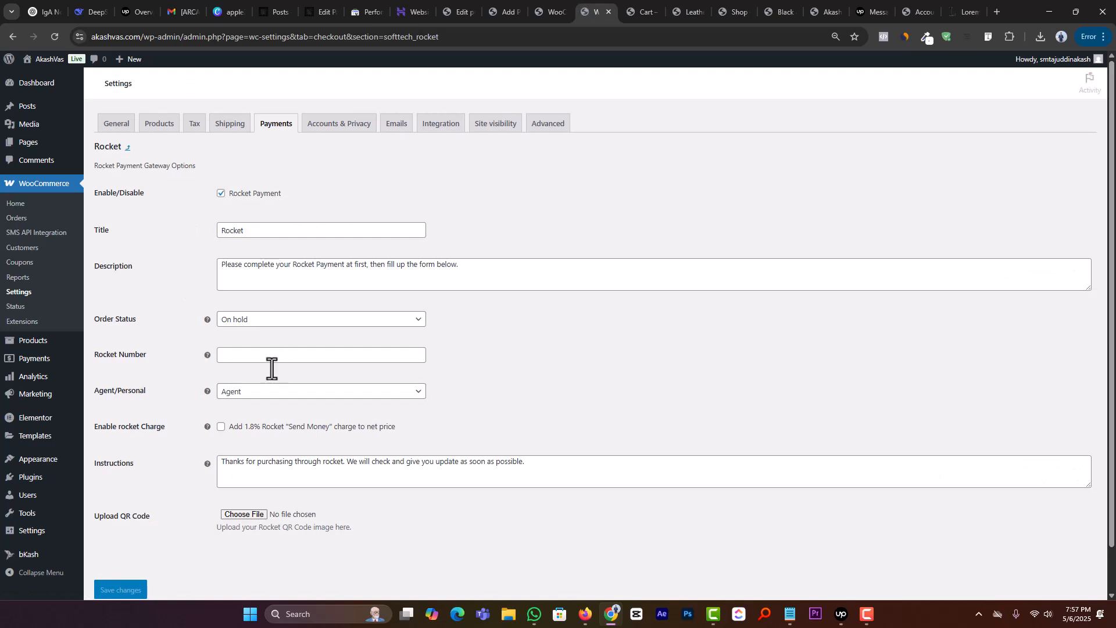
click(256, 392)
click(247, 424)
click(257, 355)
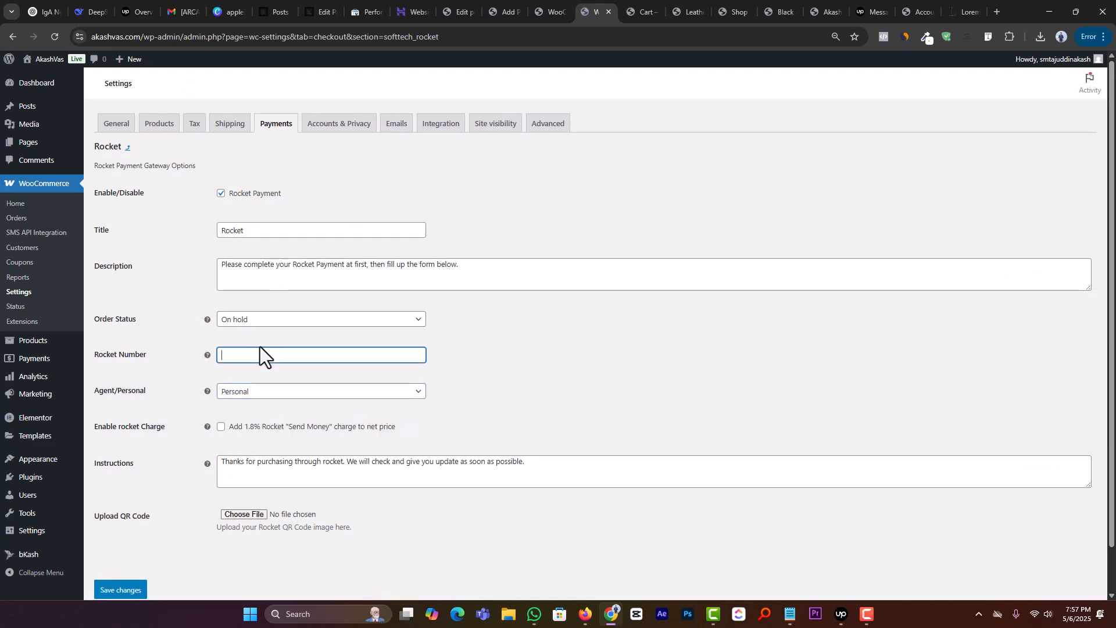
click(112, 590)
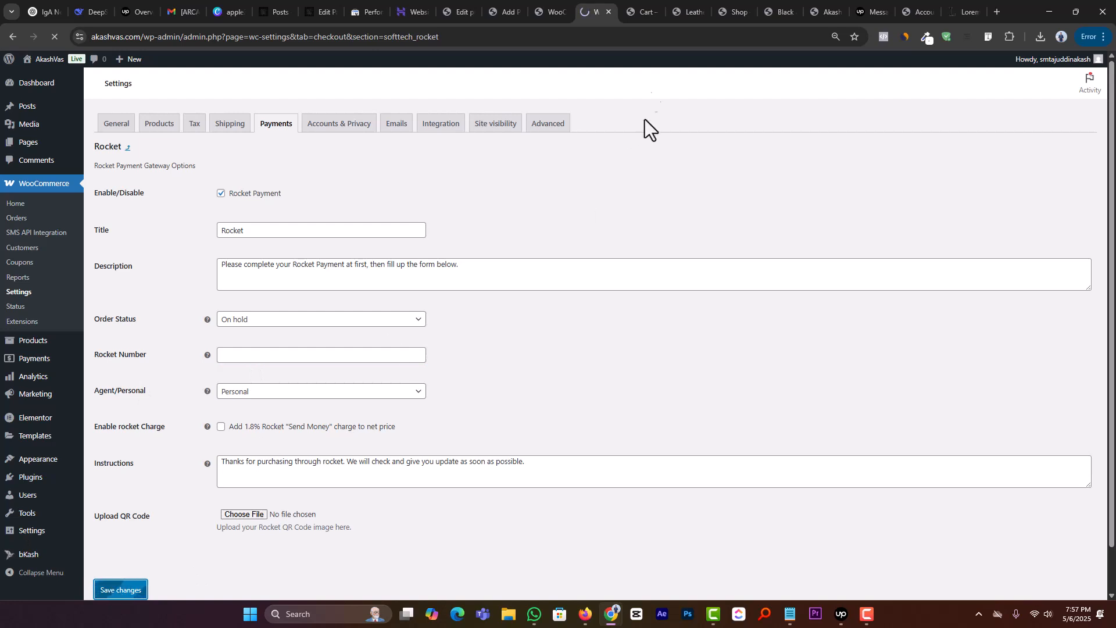
Step: Proceed from the refreshed store cart to checkout and examine which payment options are offered
click(643, 12)
click(54, 37)
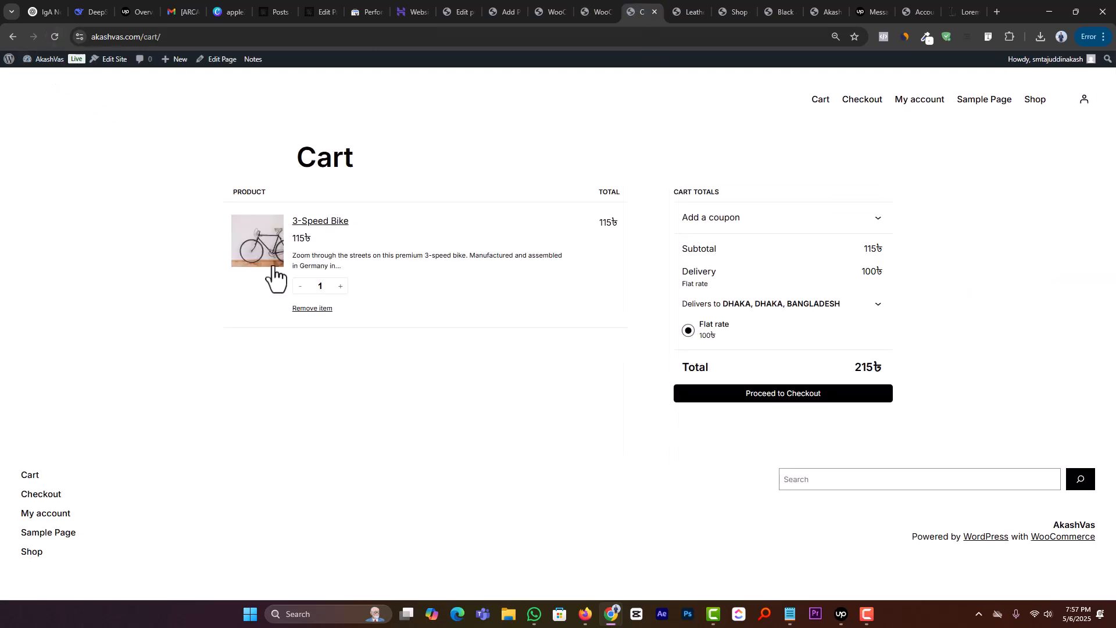
click(830, 395)
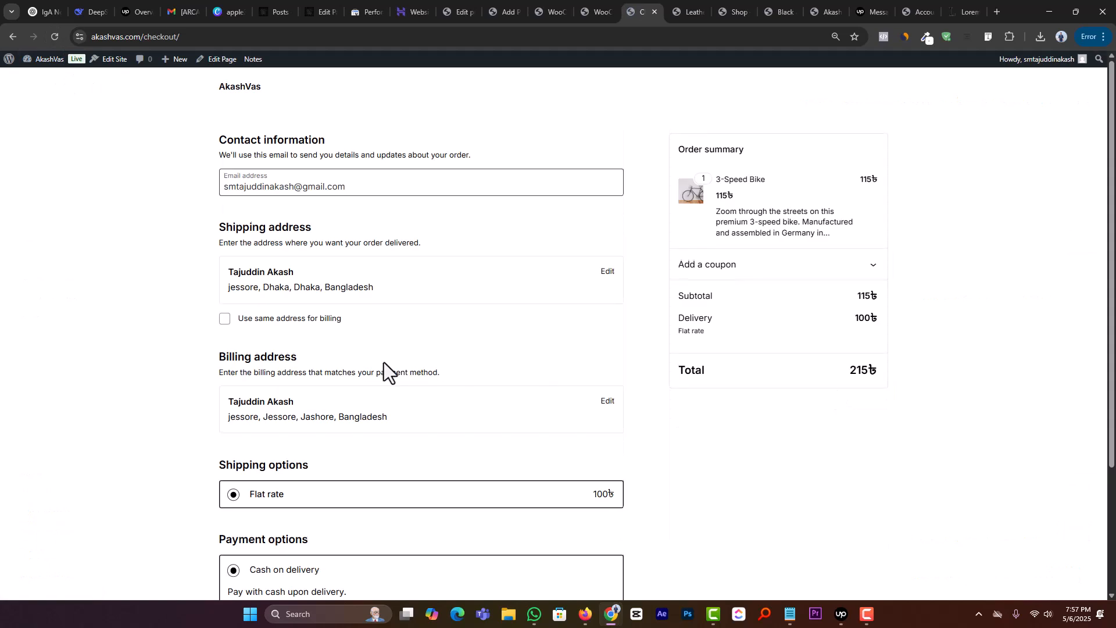
scroll(382, 363, down, 3)
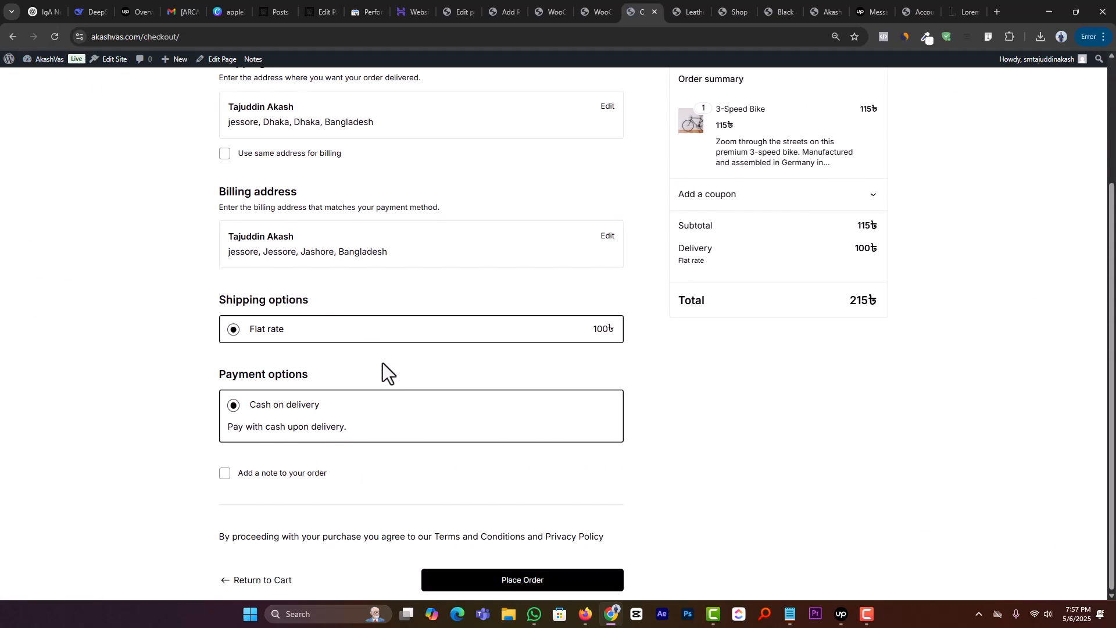
click(61, 39)
scroll(327, 309, up, 1)
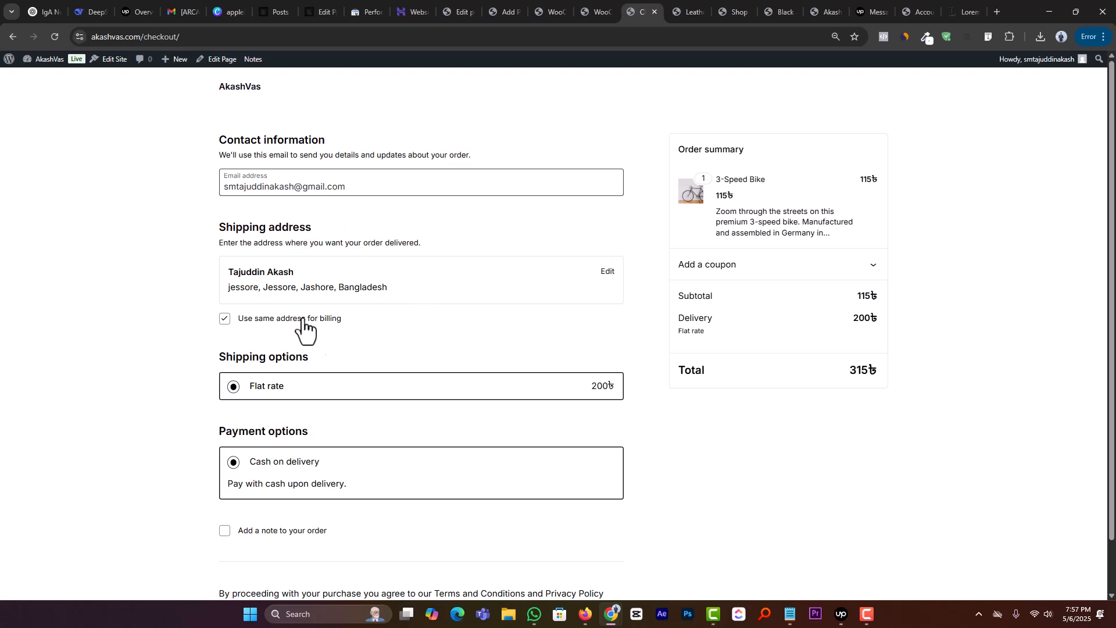
scroll(303, 330, down, 1)
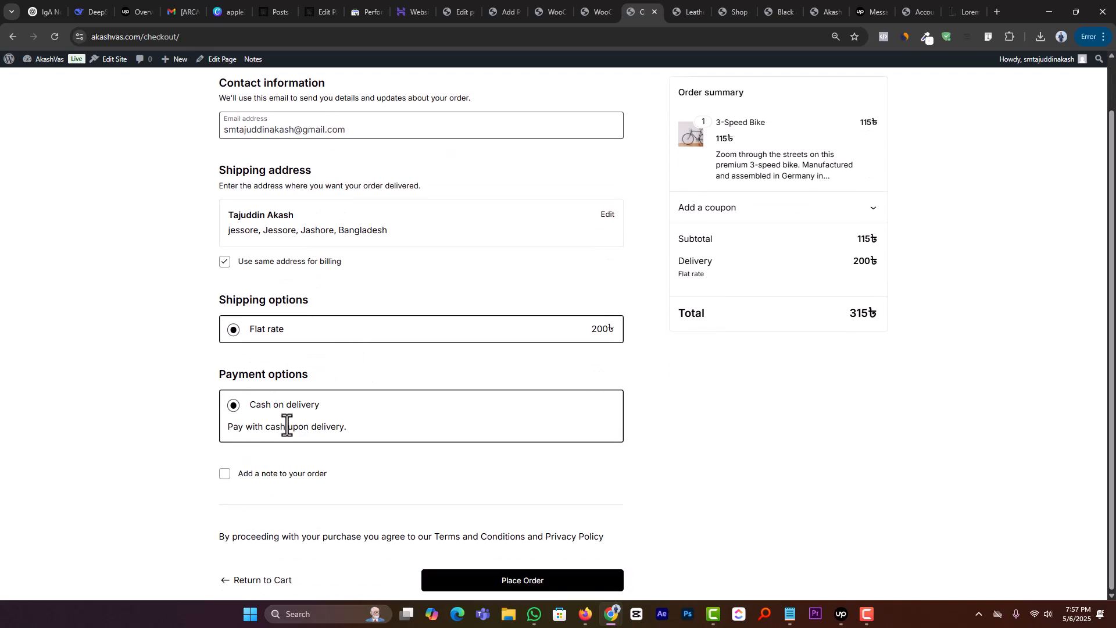
Step: Return to the WooCommerce payment providers and deactivate the plugin behind the inactive bKash provider
click(596, 12)
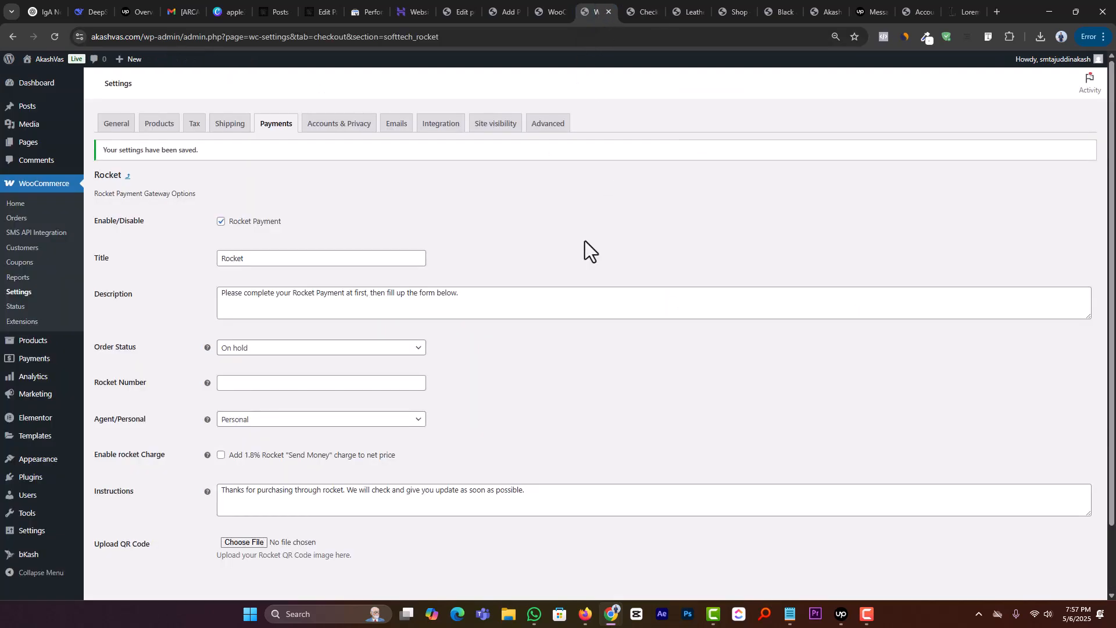
click(19, 292)
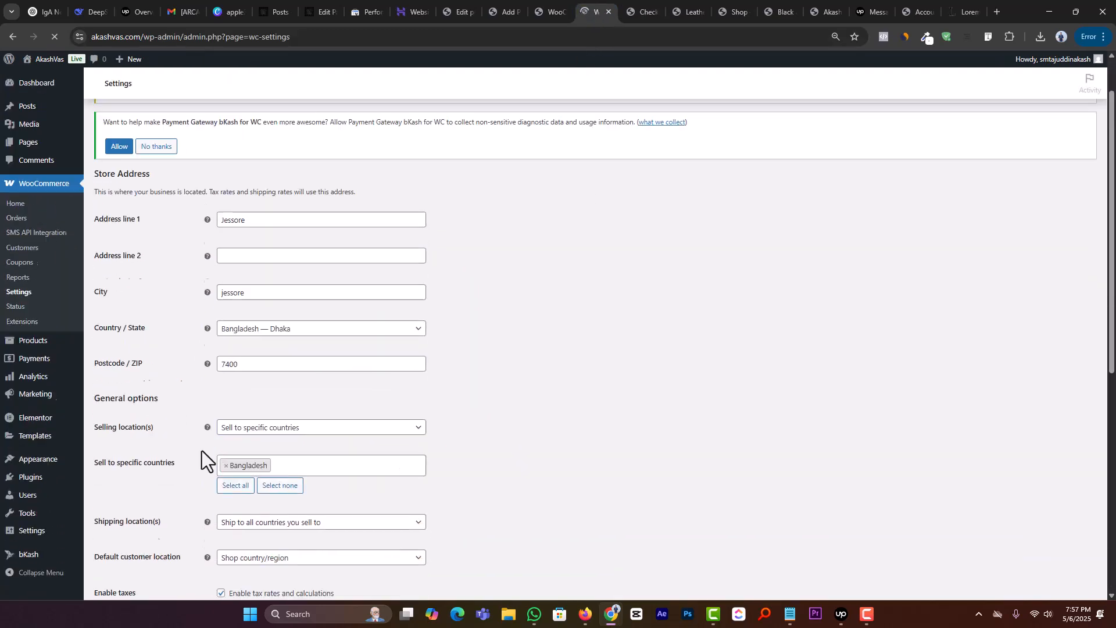
click(270, 131)
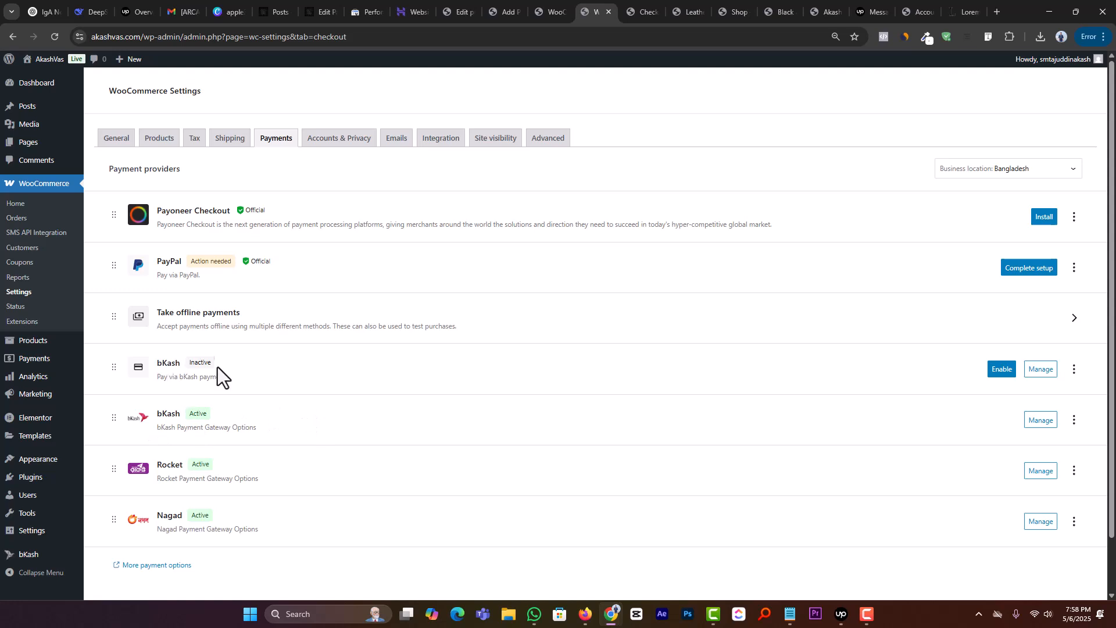
click(1074, 370)
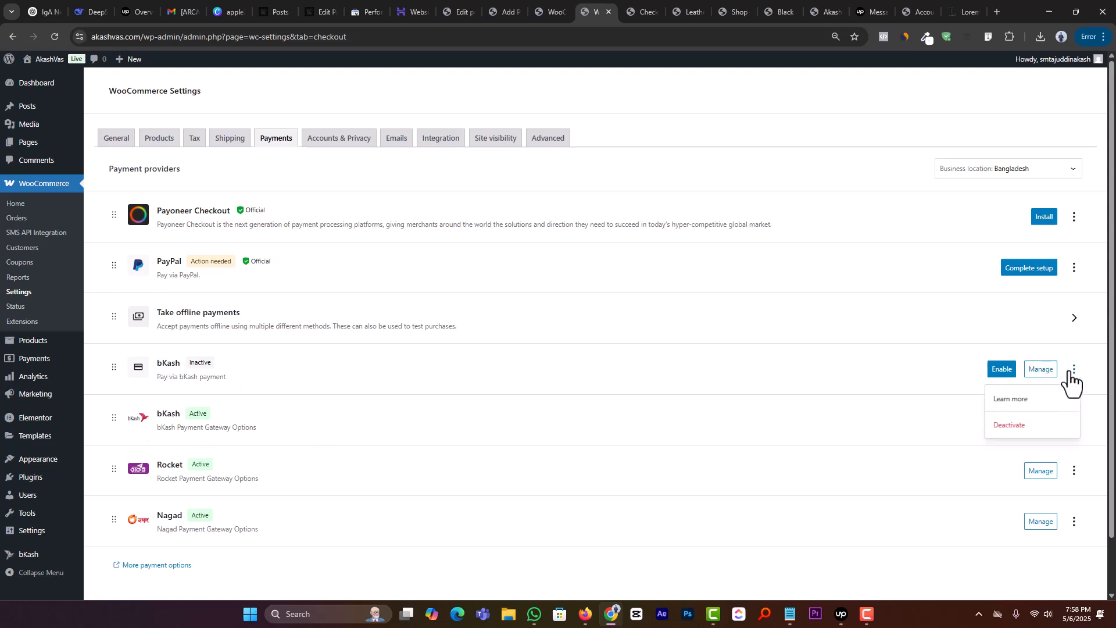
click(1008, 430)
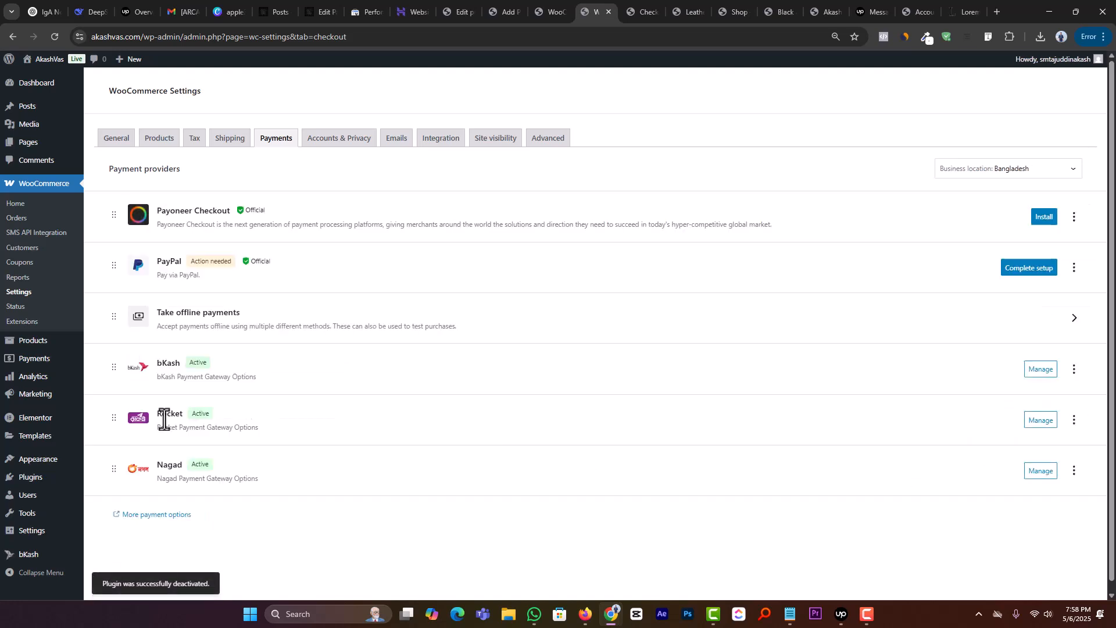
Step: Review the remaining bKash provider's settings, including its order status choices and account fields
click(1037, 375)
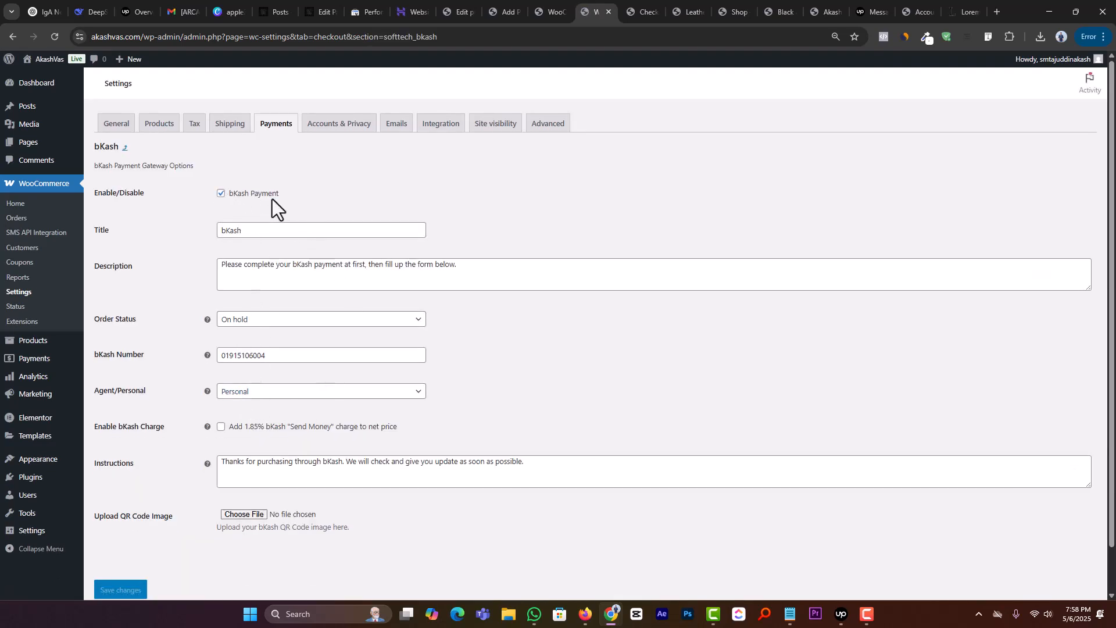
click(268, 319)
click(260, 337)
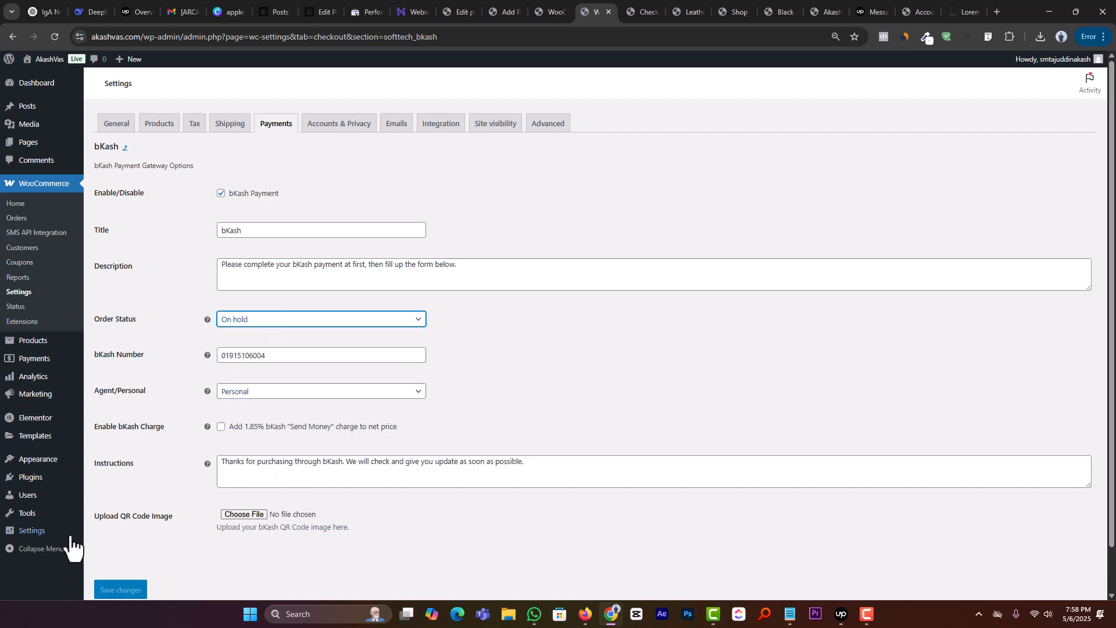
scroll(300, 238, down, 1)
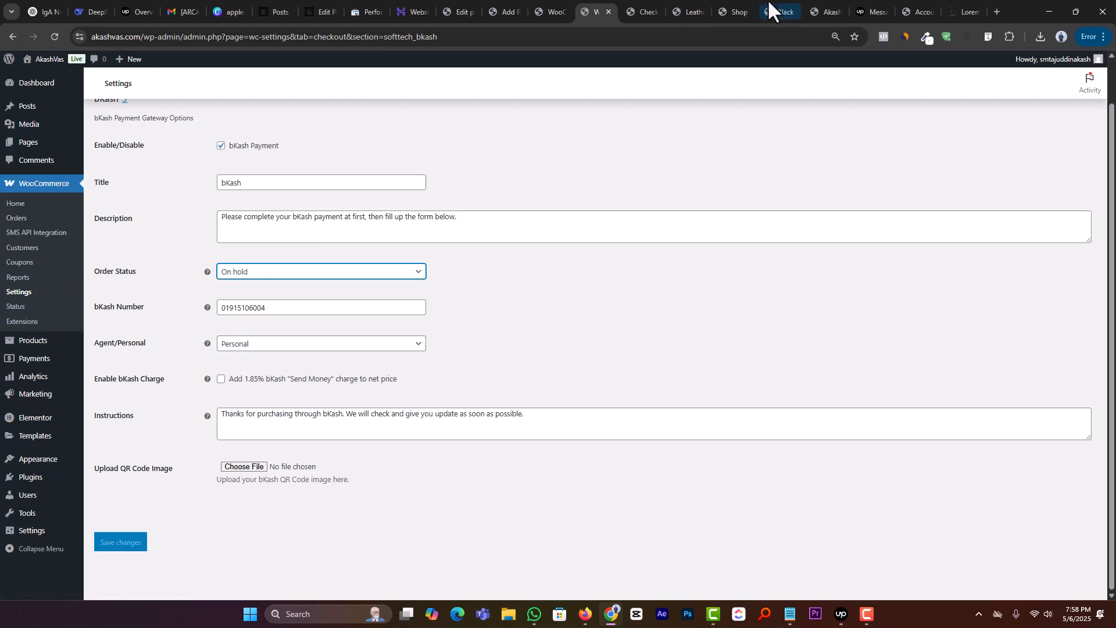
Step: Close the checkout and leather-clad leisure chair pages, then refresh the shop page
click(642, 11)
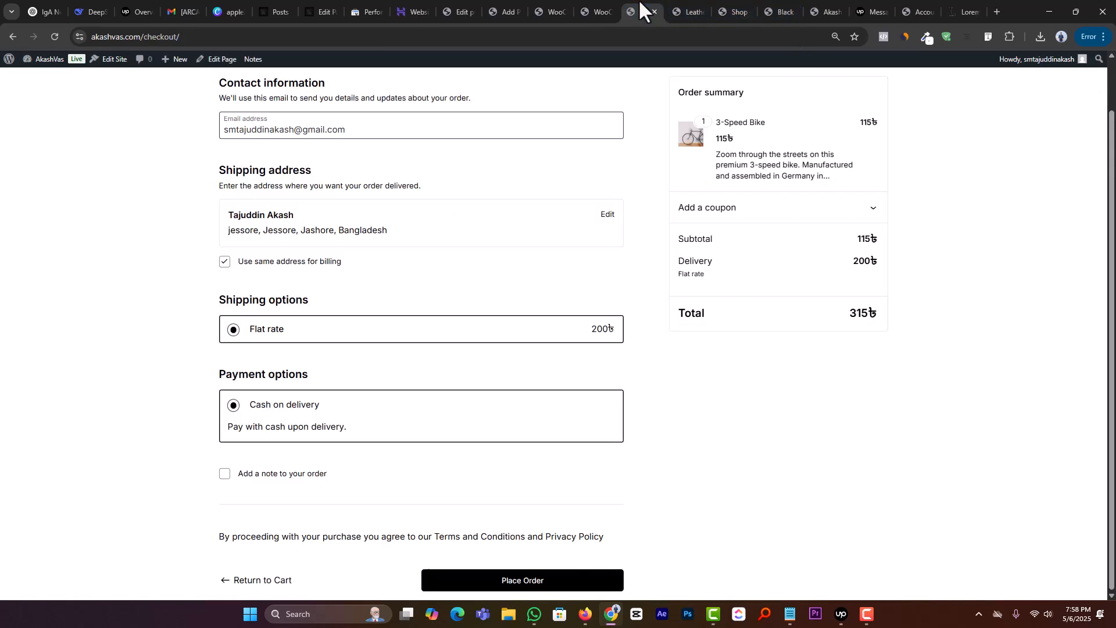
click(52, 36)
click(656, 11)
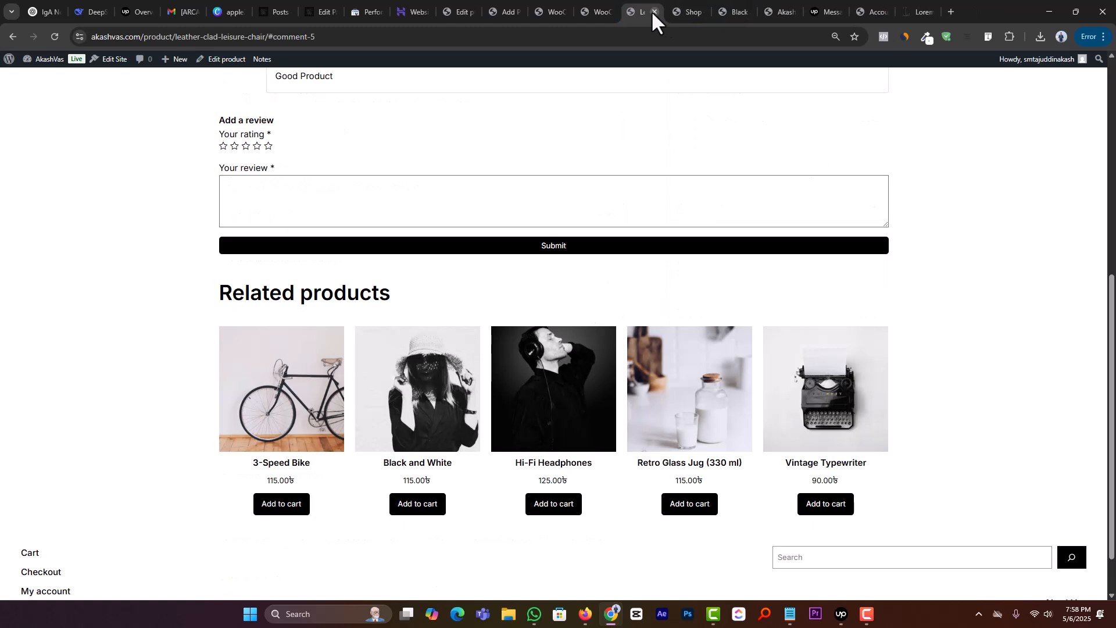
click(652, 12)
click(53, 36)
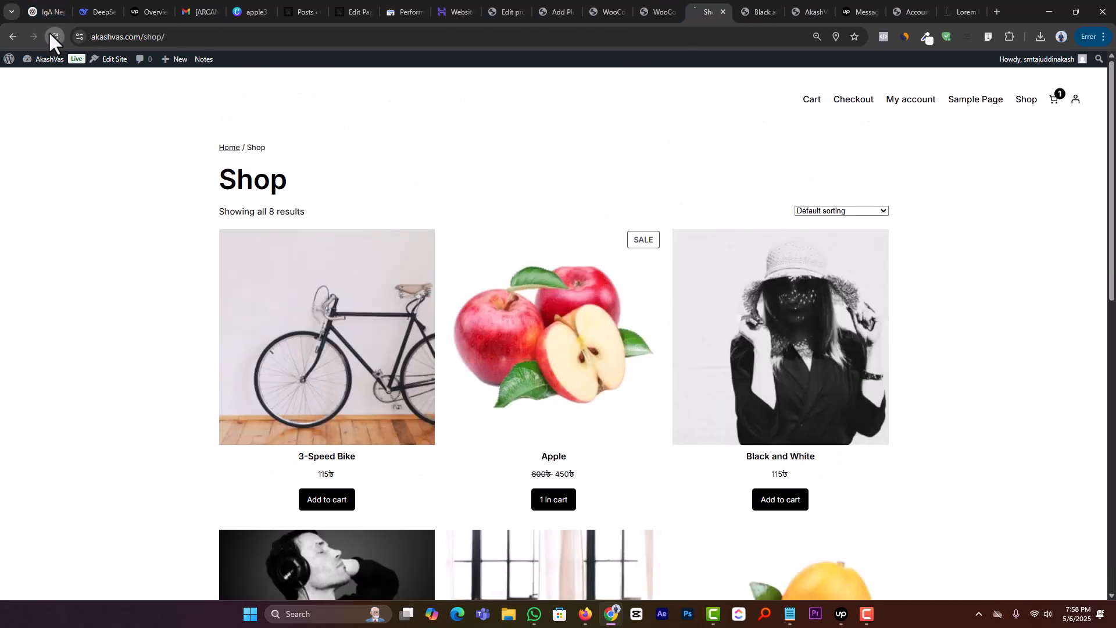
Step: Remove the 3-Speed Bike from the shop cart and add the Apple product to it
click(331, 501)
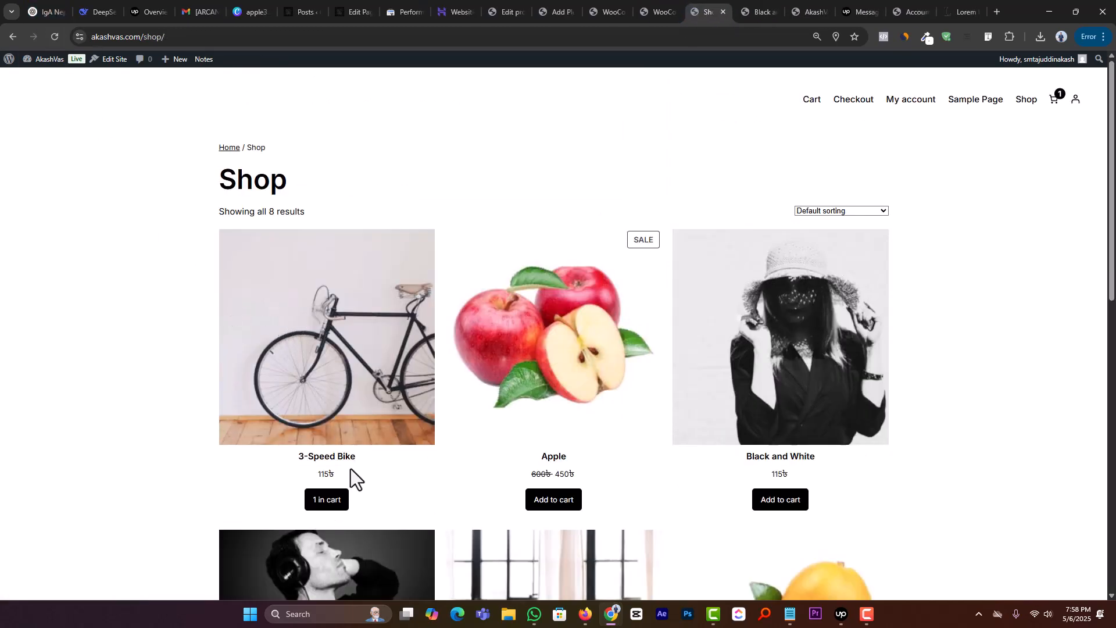
click(1053, 101)
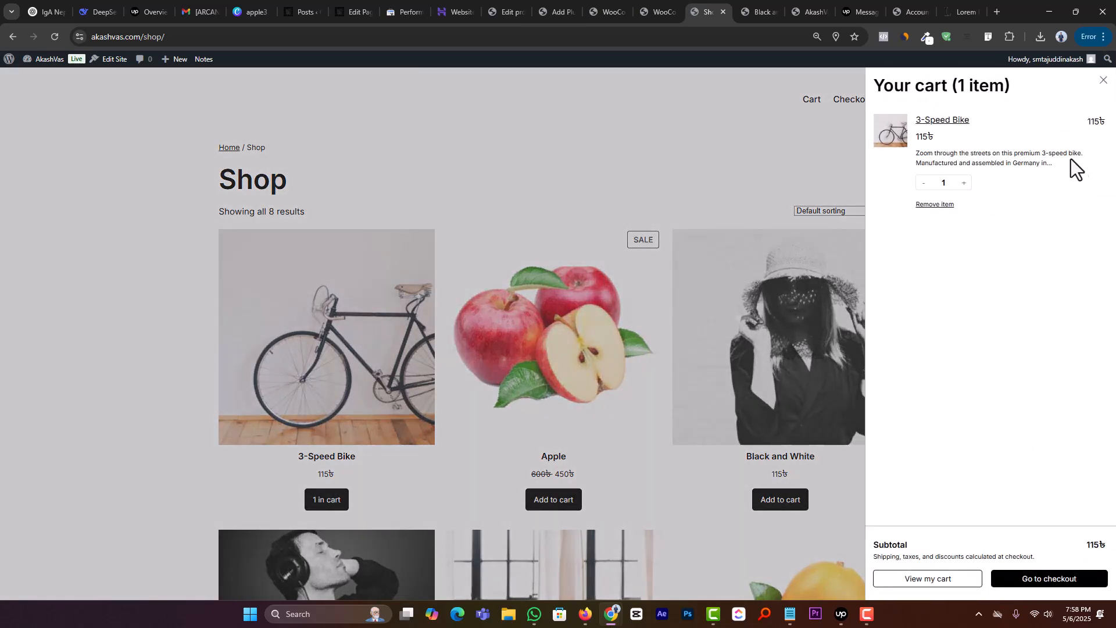
click(938, 205)
click(550, 370)
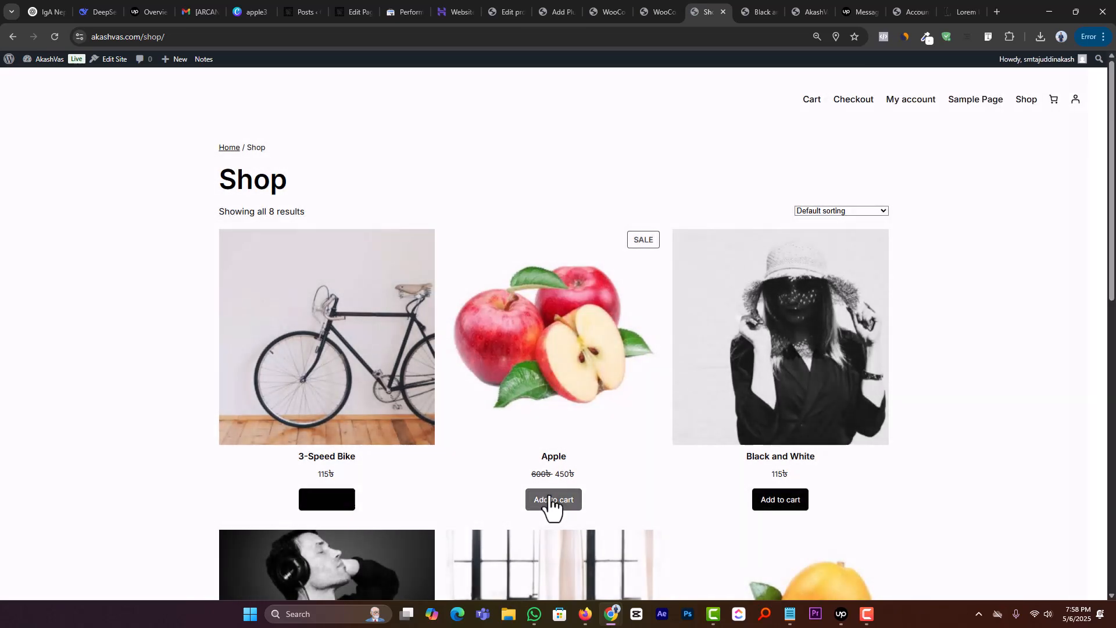
click(547, 503)
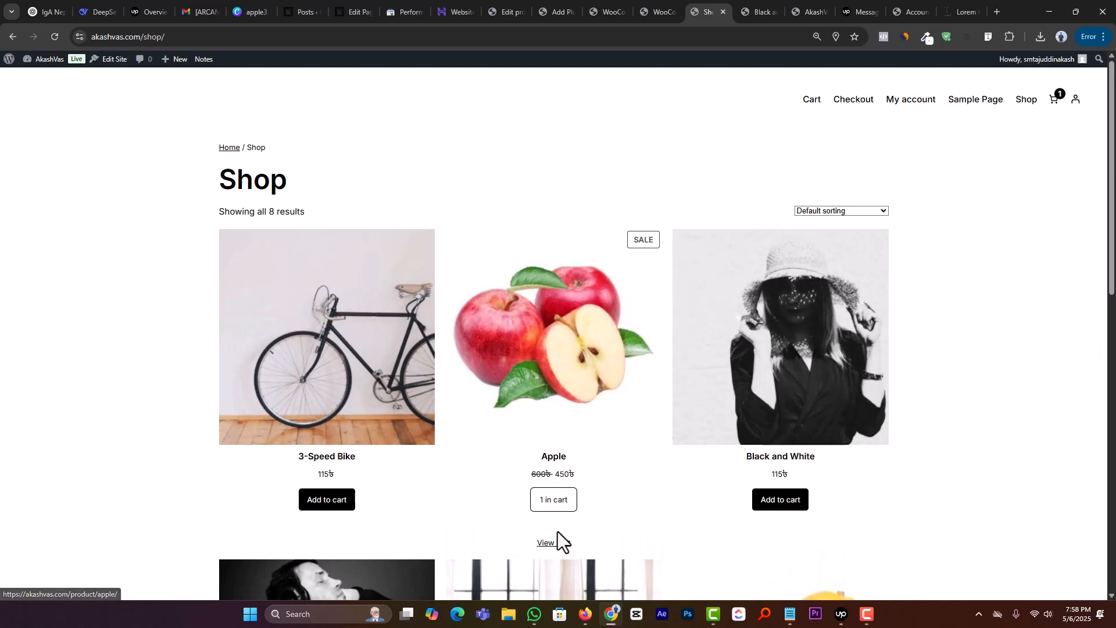
Step: Proceed from the cart to checkout with the Apple product and check the payment options offered
click(552, 543)
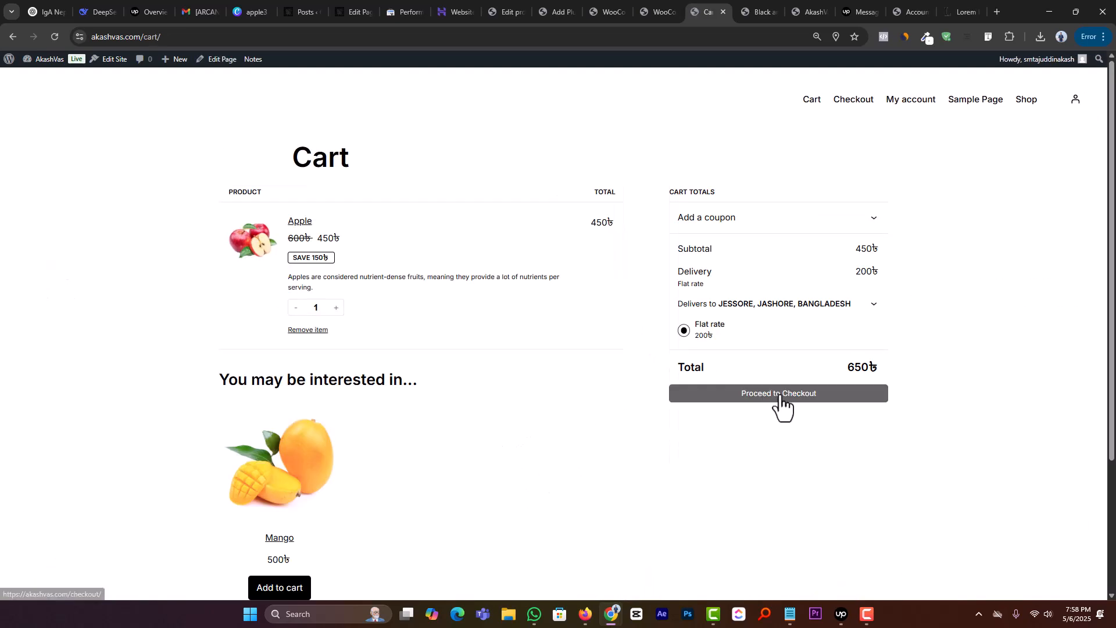
click(780, 396)
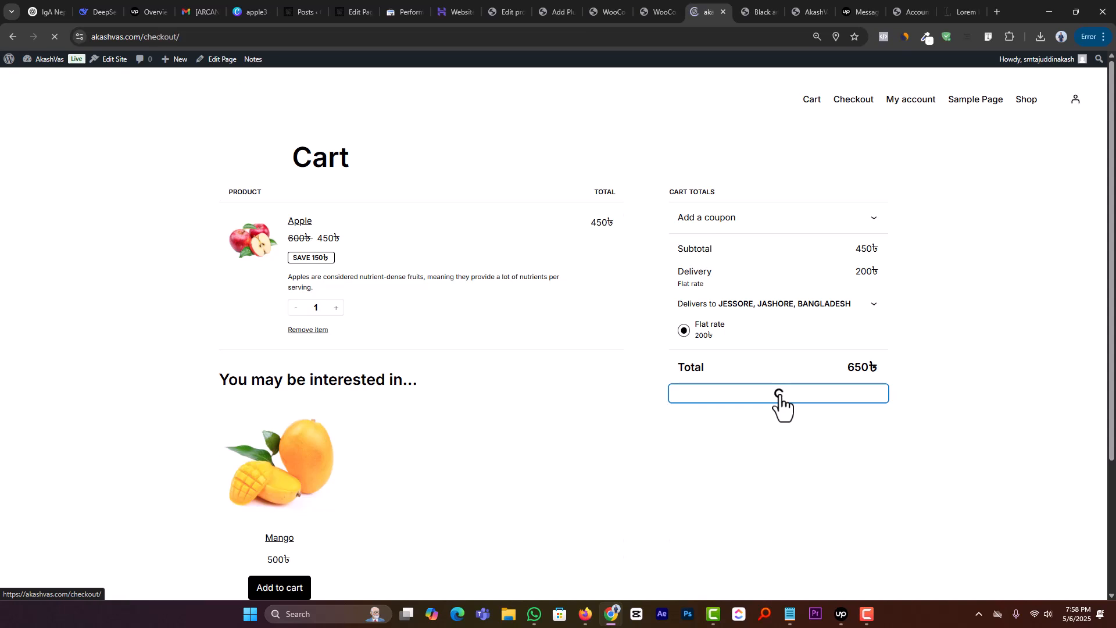
scroll(745, 393, down, 1)
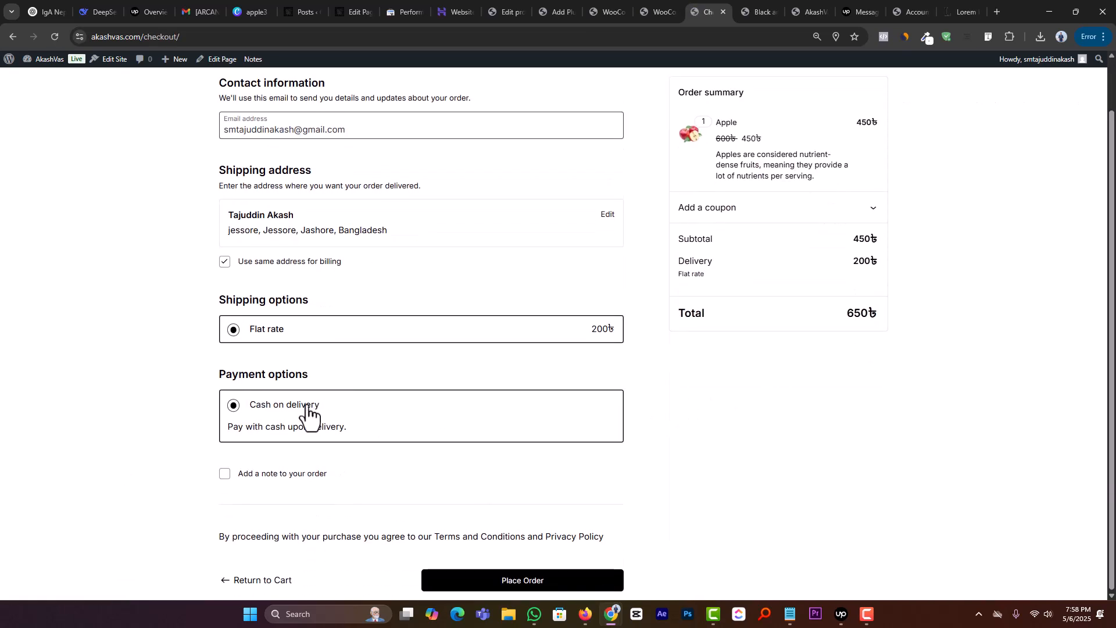
scroll(386, 367, up, 1)
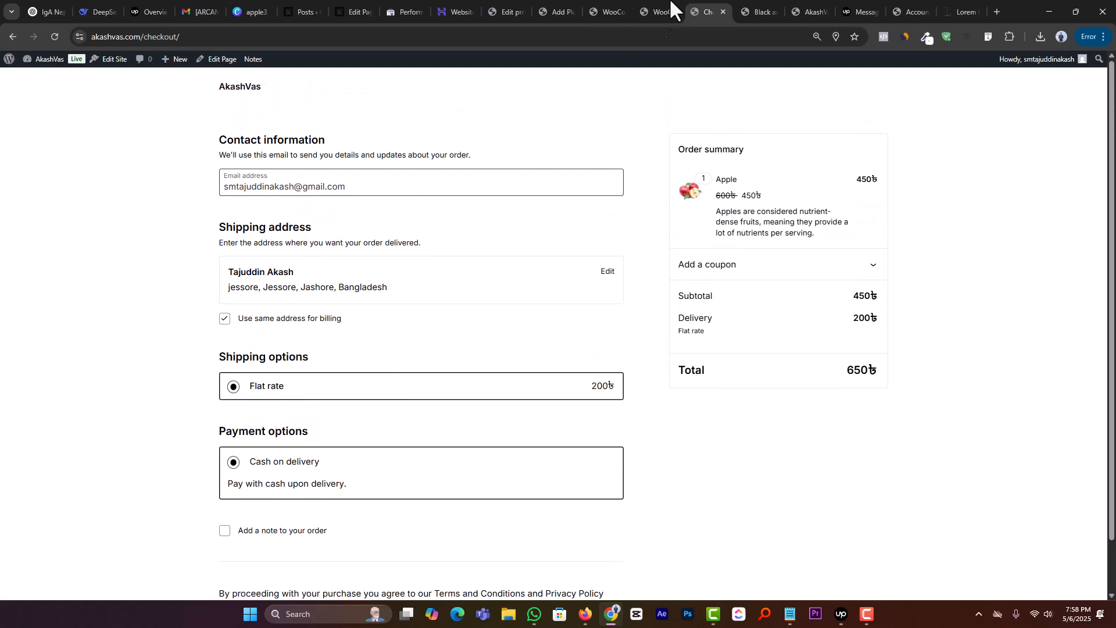
Step: Return to the WooCommerce payment settings, refresh the provider list and examine the offline payment methods
click(620, 11)
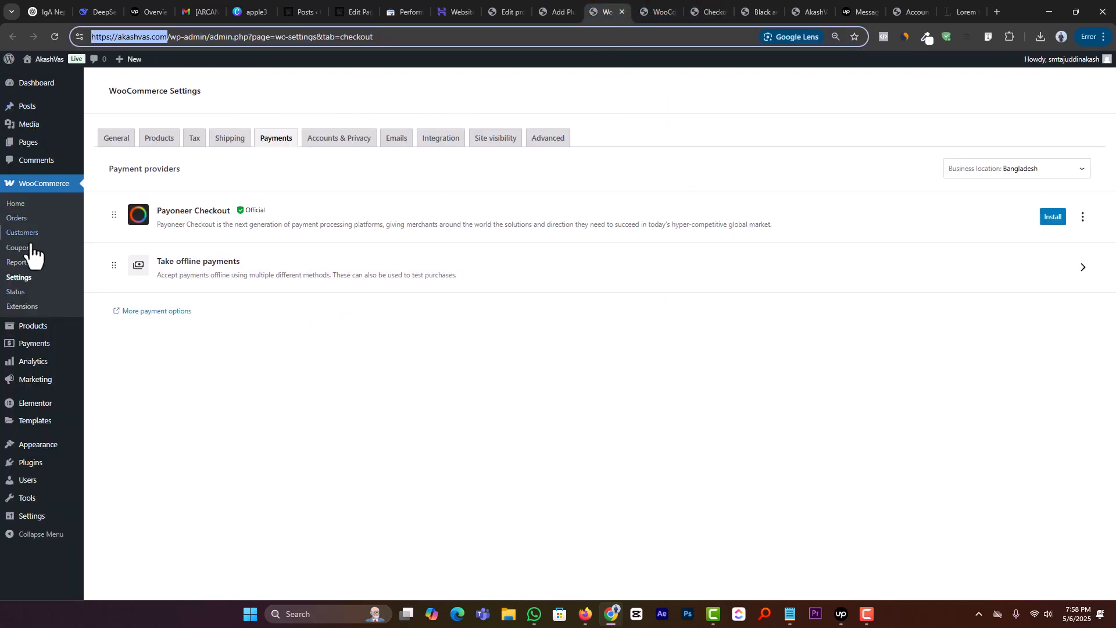
click(27, 340)
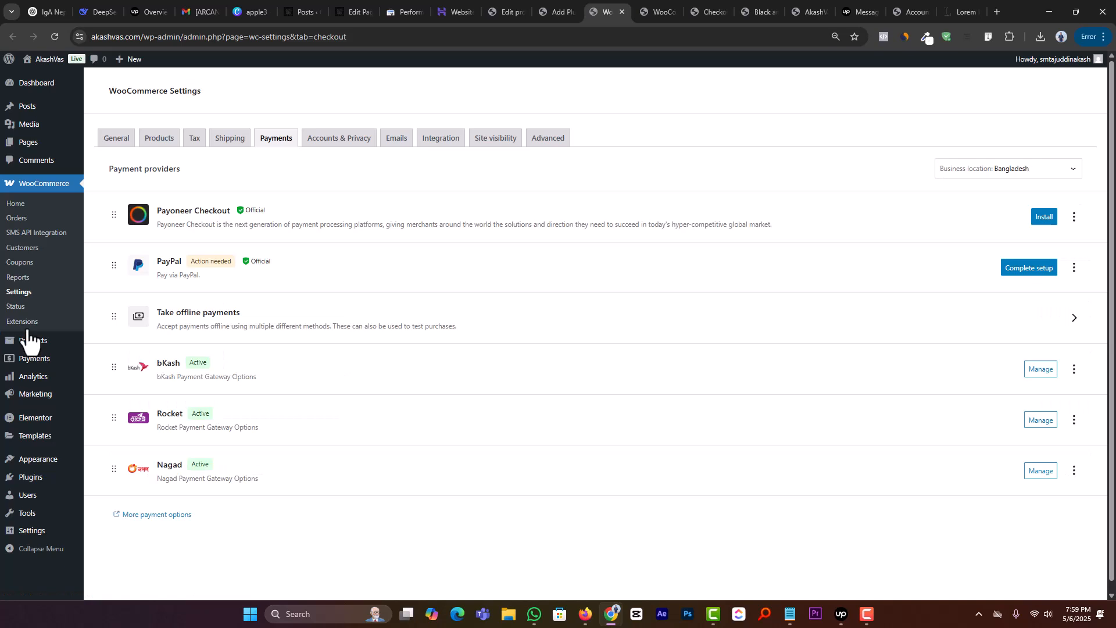
click(343, 325)
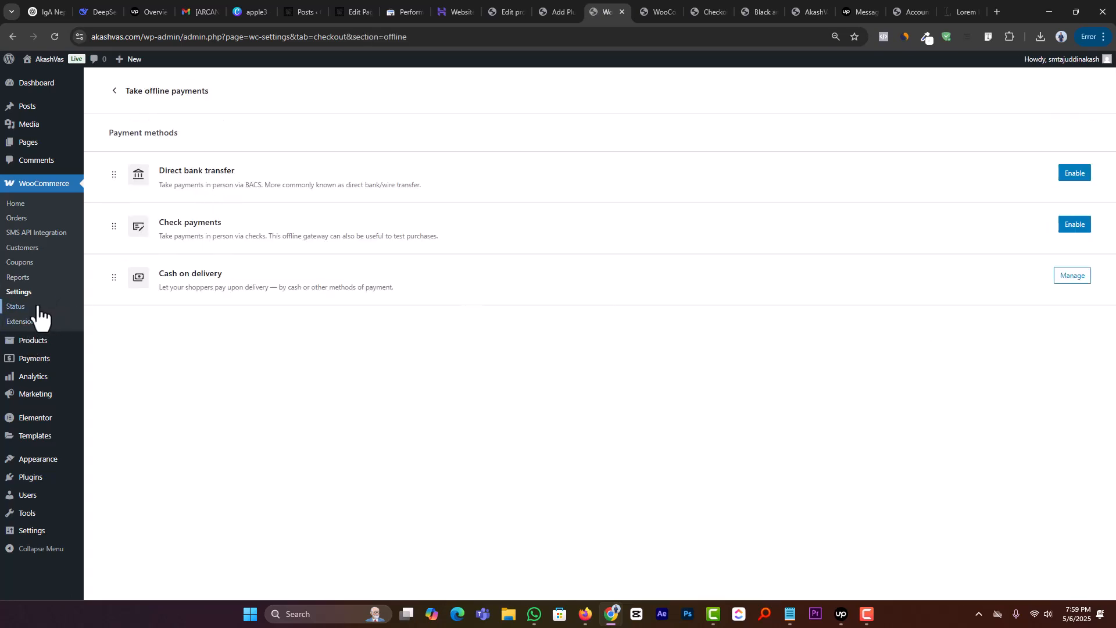
Step: Search the WordPress plugin directory for "bkash"
mouse_move(64, 480)
click(111, 494)
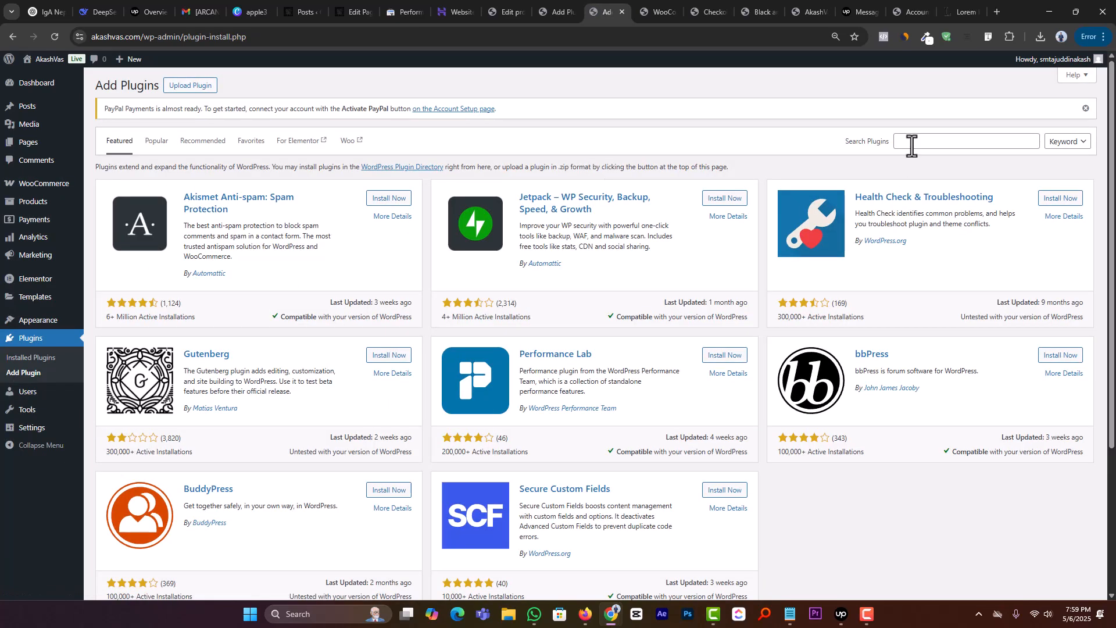
click(915, 142)
text(bkash)
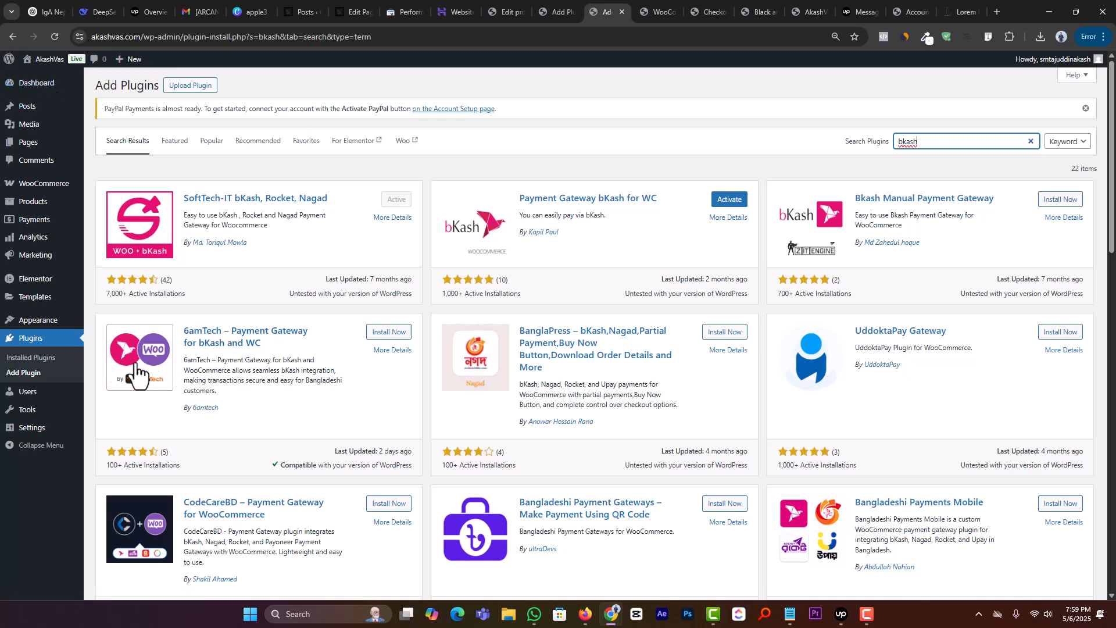
Step: Open the installed plugins in a separate browser tab and delete Payment Gateway bKash for WC
middle_click(52, 359)
click(623, 11)
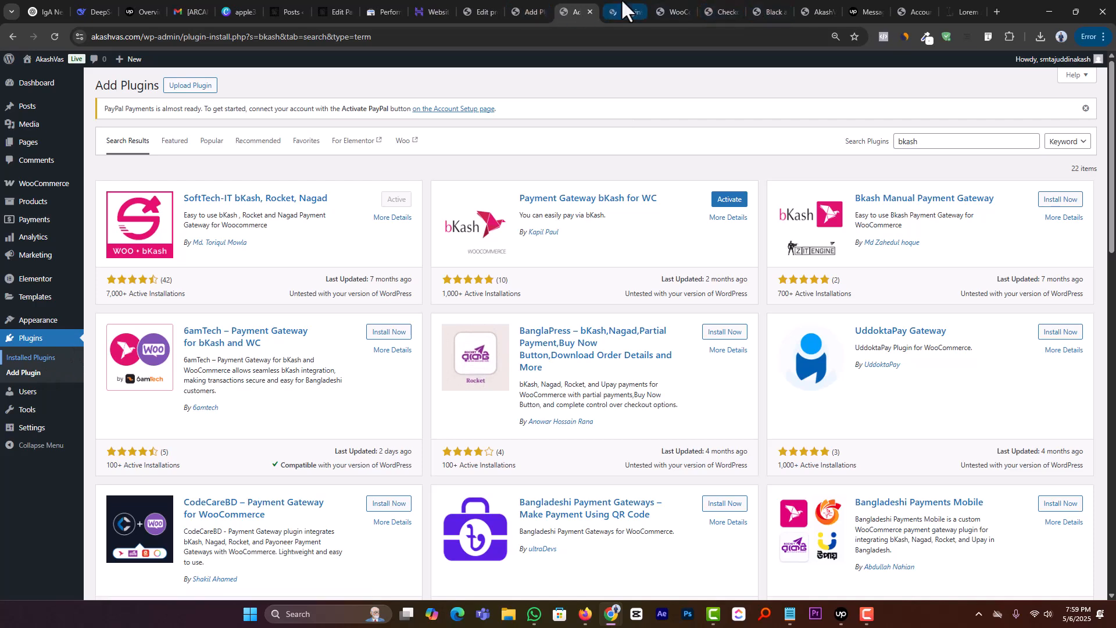
click(159, 294)
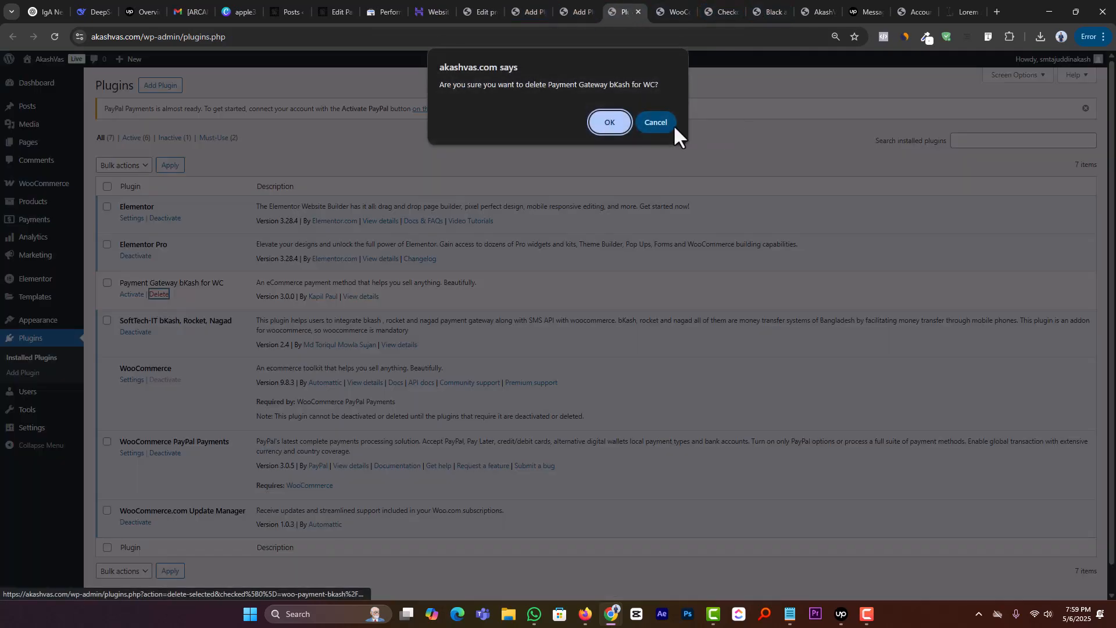
click(622, 121)
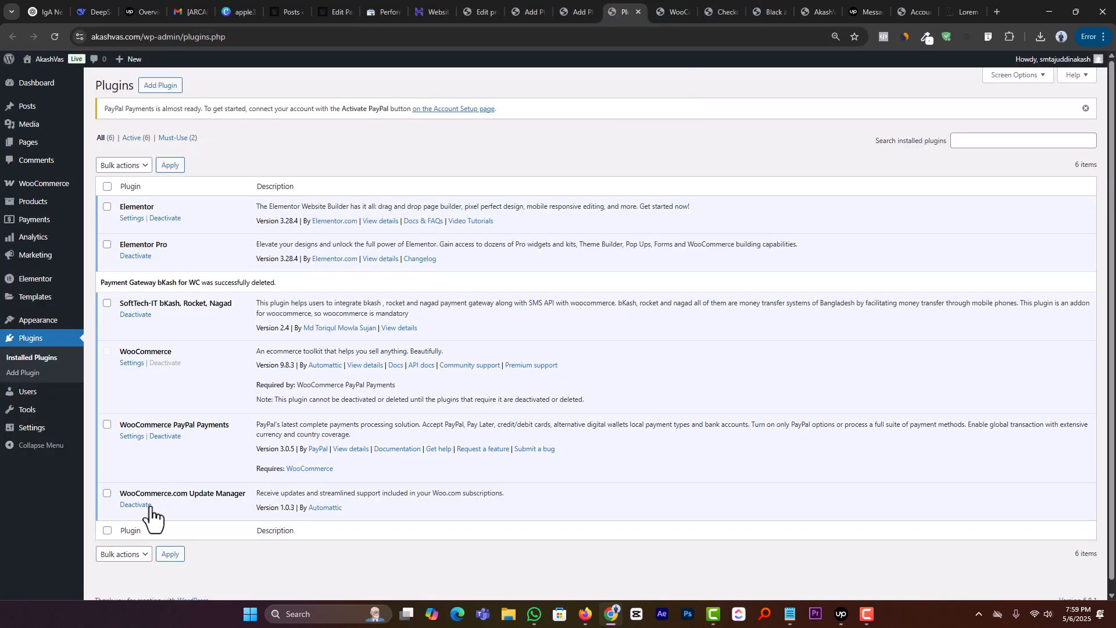
Step: Deactivate and delete the WooCommerce.com Update Manager plugin
click(138, 504)
click(159, 513)
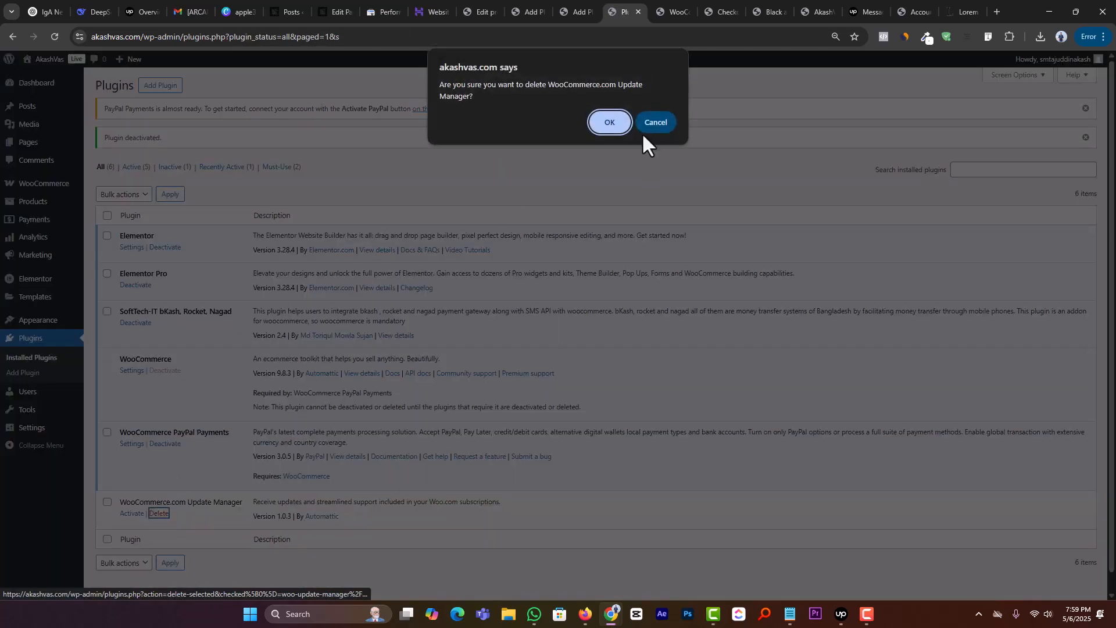
click(610, 125)
Step: Deactivate and delete the SoftTech-IT bKash, Rocket, Nagad plugin
click(139, 323)
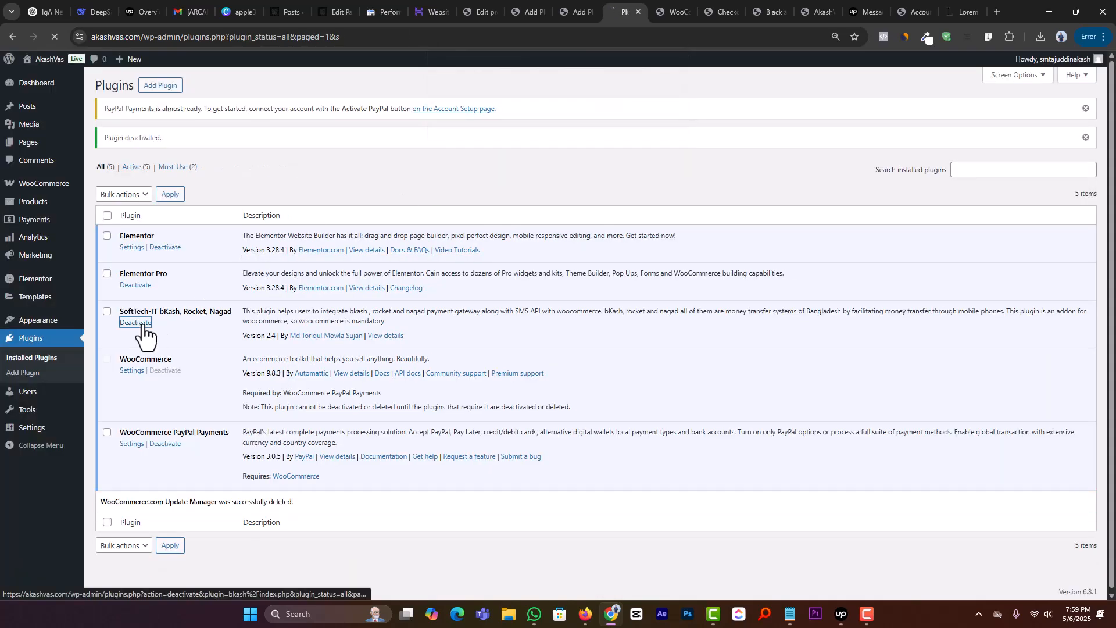
click(158, 323)
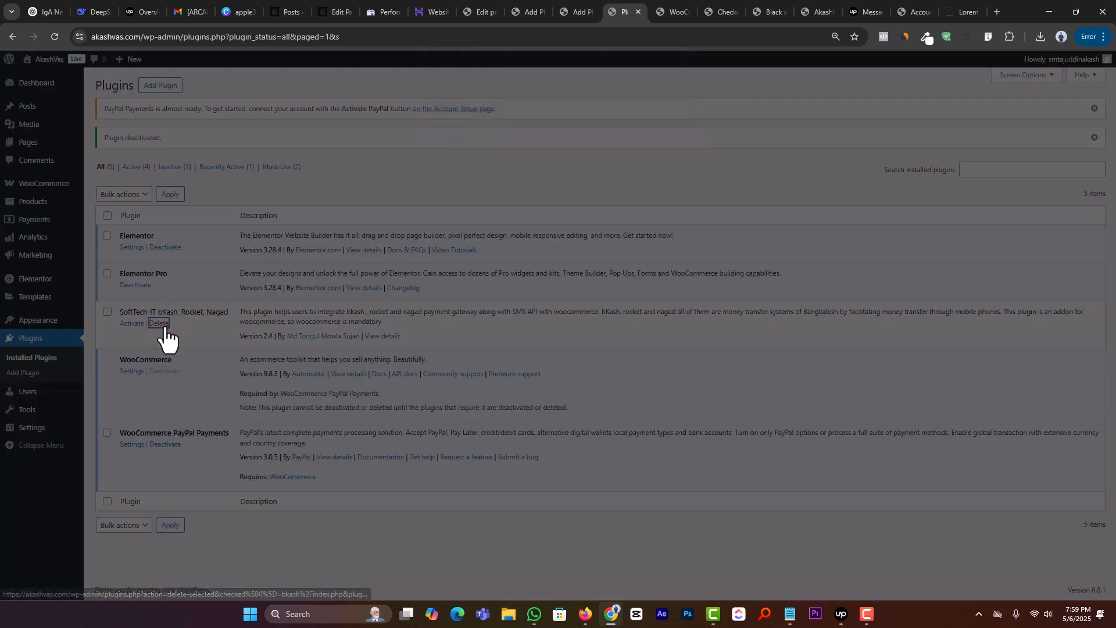
click(612, 124)
Step: Refresh the bkash plugin search results, then install and activate Bkash Manual Payment Gateway
click(589, 11)
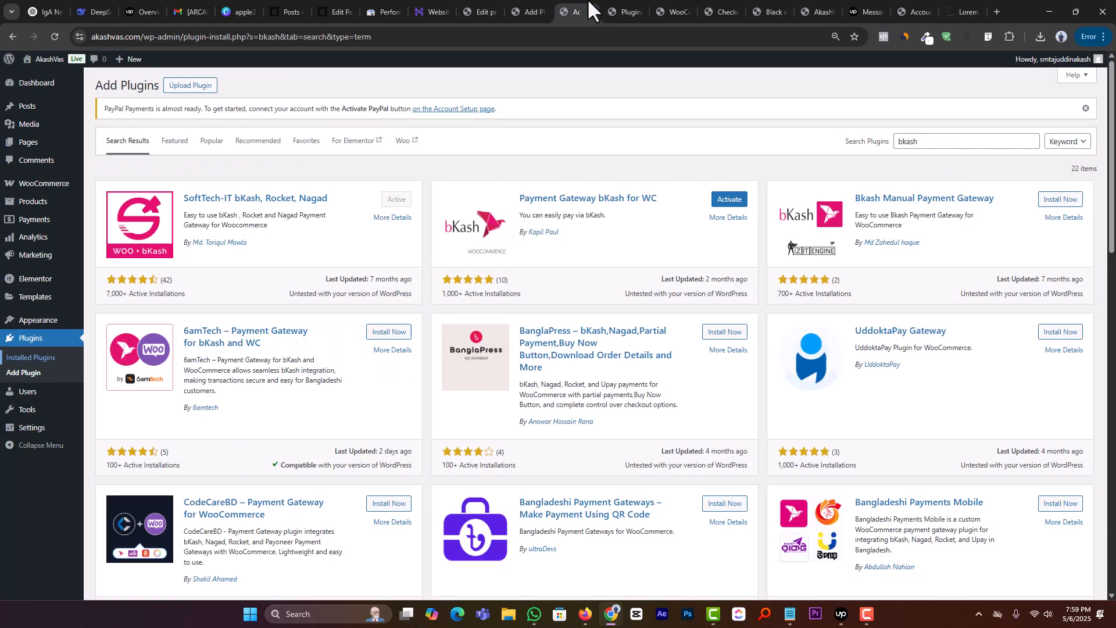
click(54, 36)
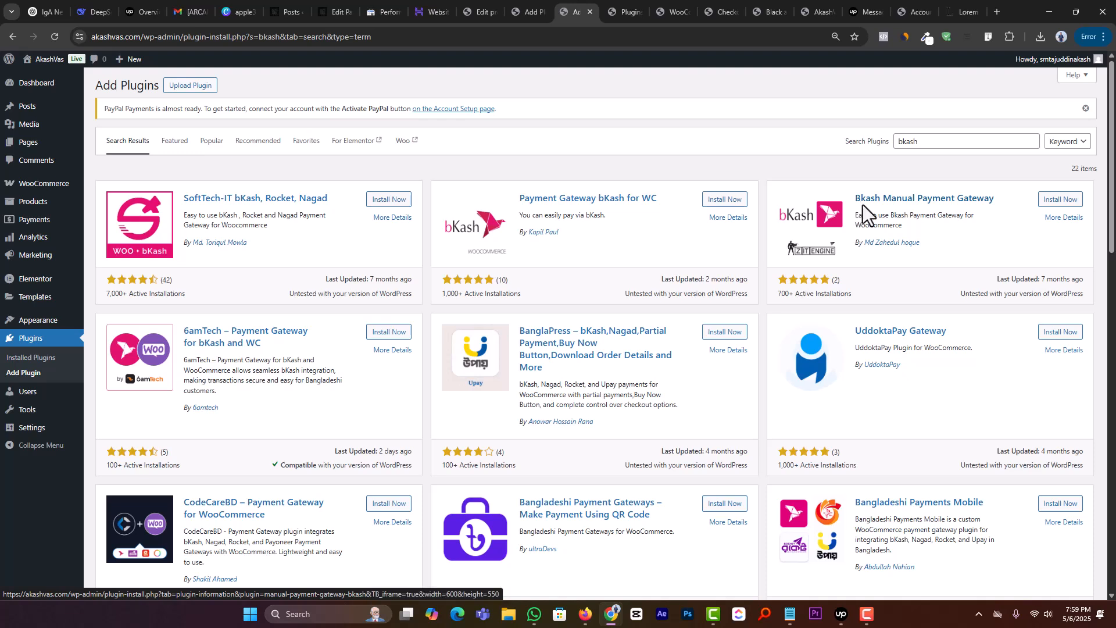
click(1069, 204)
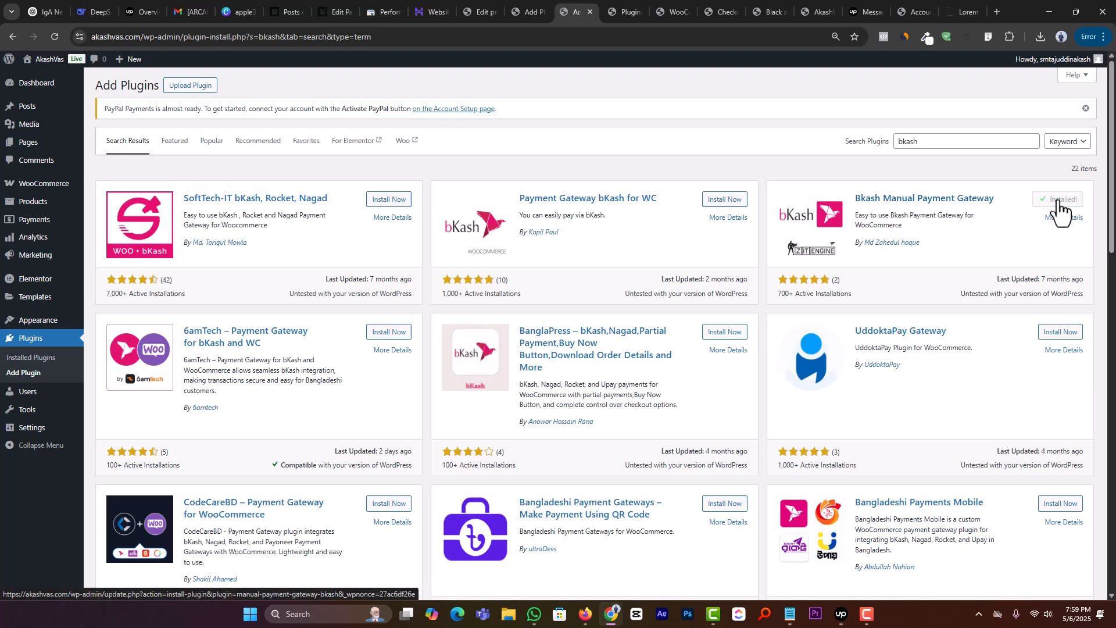
scroll(972, 271, down, 2)
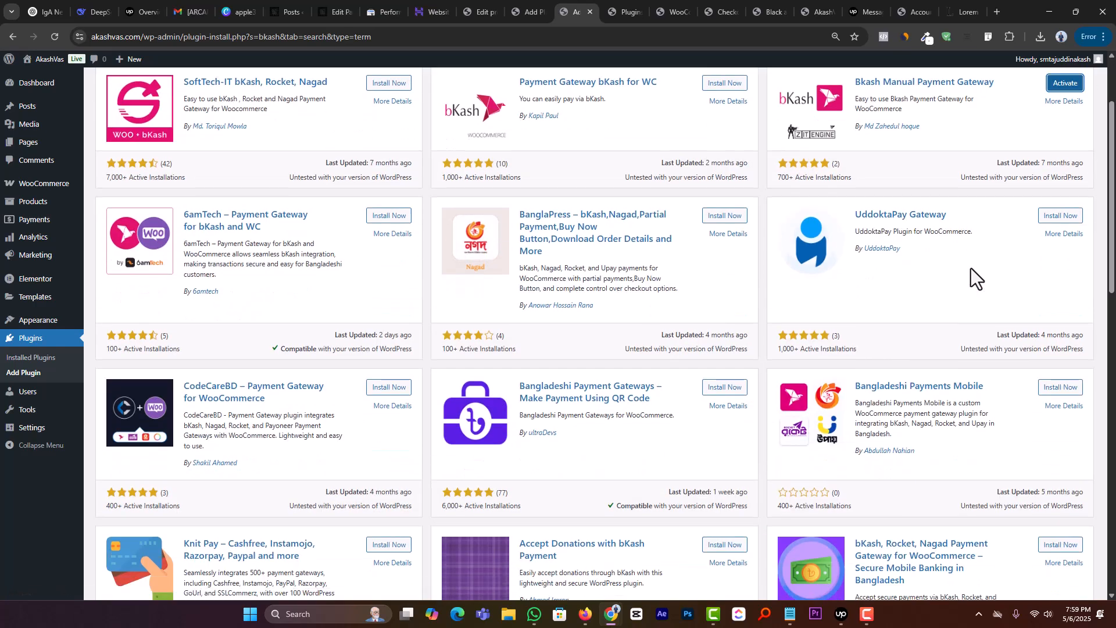
scroll(971, 267, up, 2)
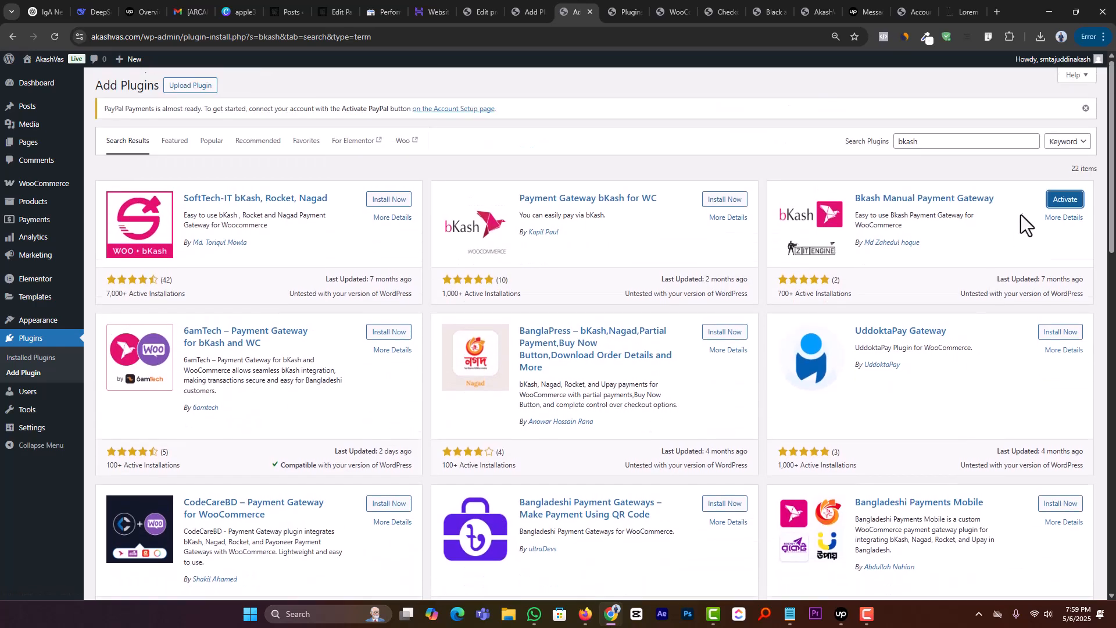
click(1052, 203)
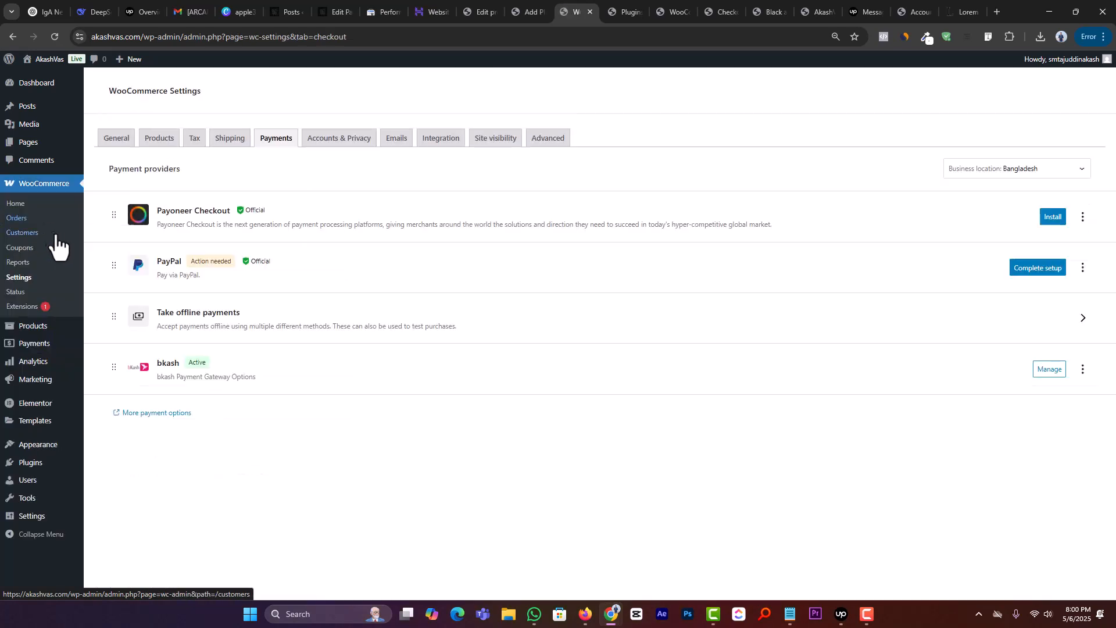
Step: In the bkash provider's settings, enter the bKash account number, set the account type to Personal and save
click(1038, 371)
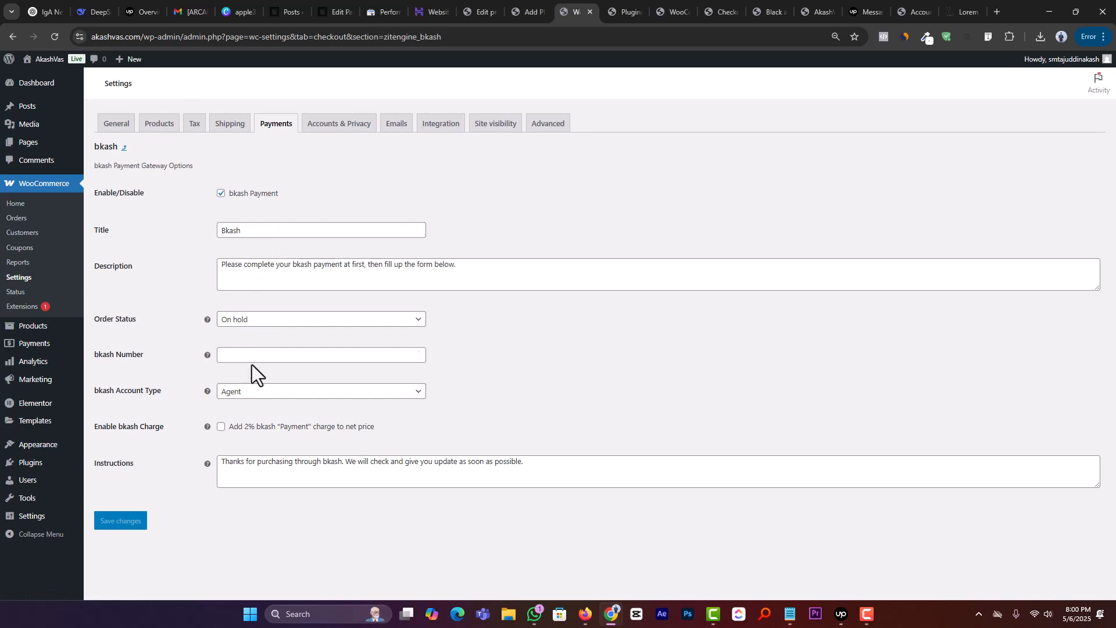
click(254, 359)
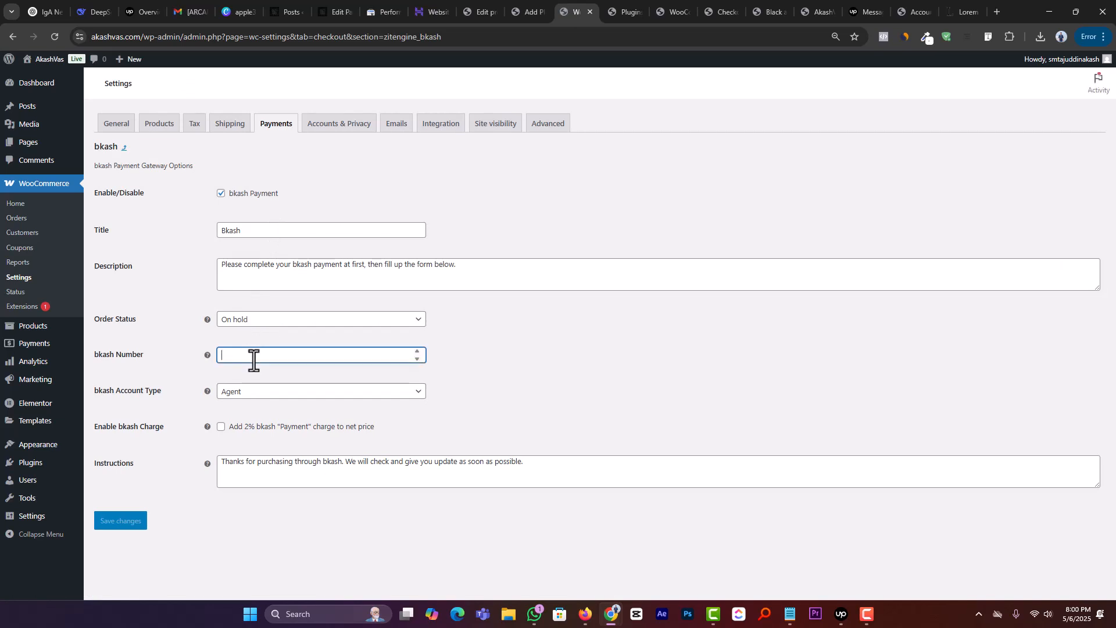
click(258, 394)
click(242, 444)
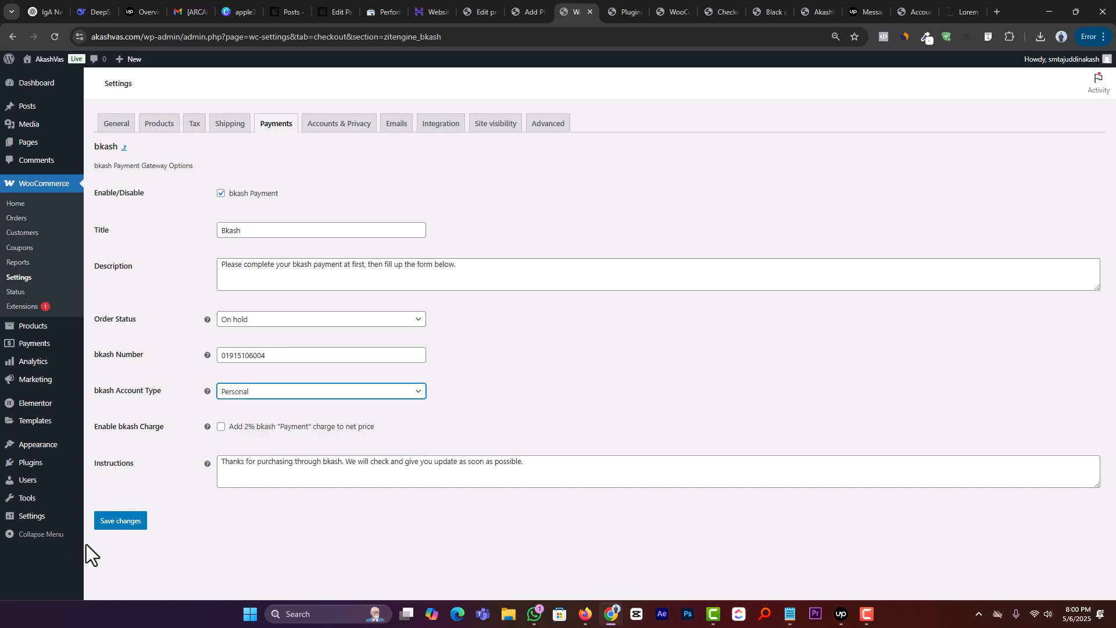
click(120, 521)
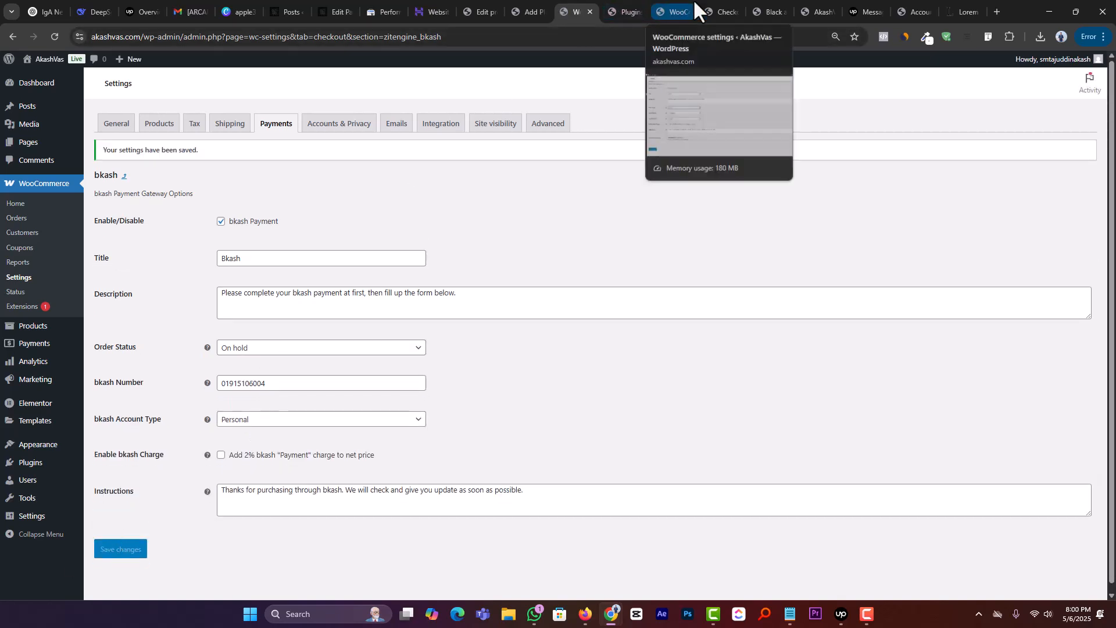
Step: Return to the open checkout page and check whether bkash is offered as a payment option
click(721, 11)
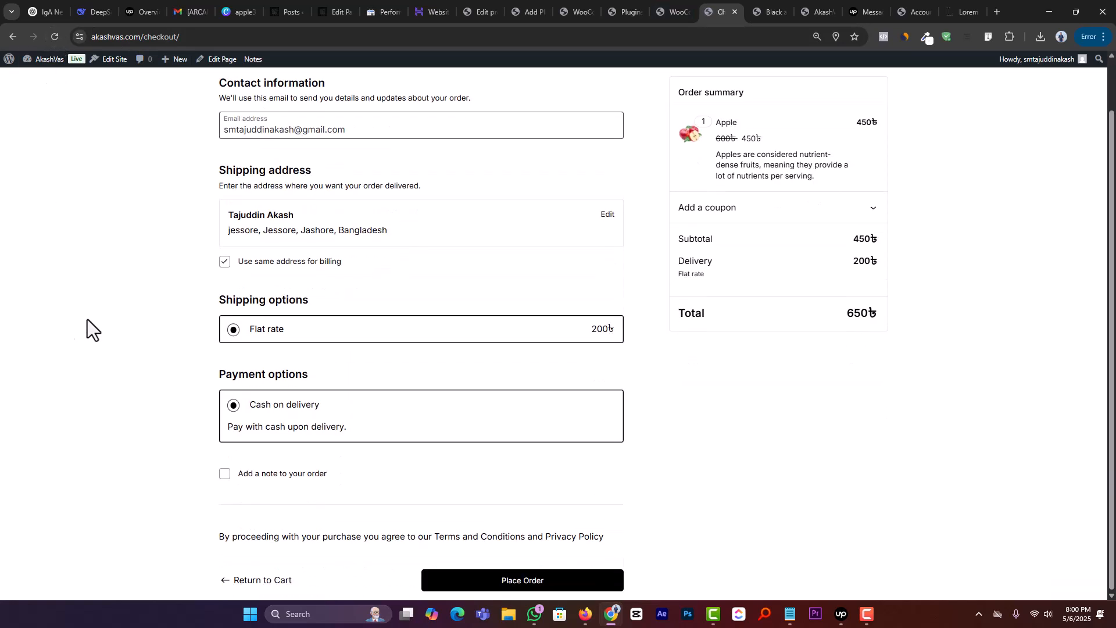
scroll(872, 421, up, 1)
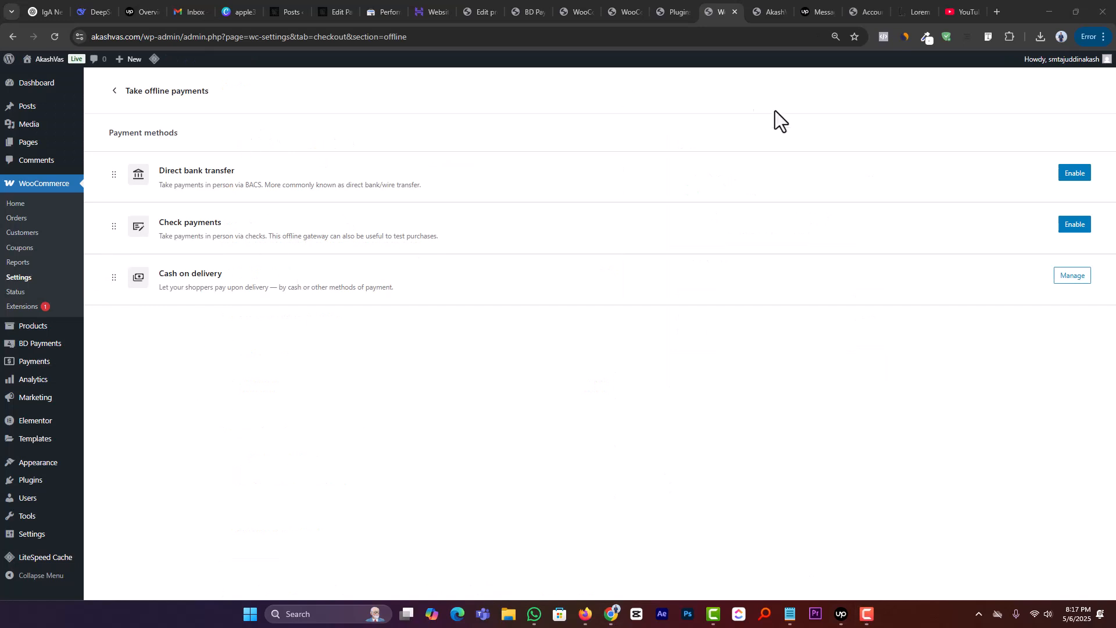
Step: Reload the store's homepage and open the shop page at the Apple product
click(772, 7)
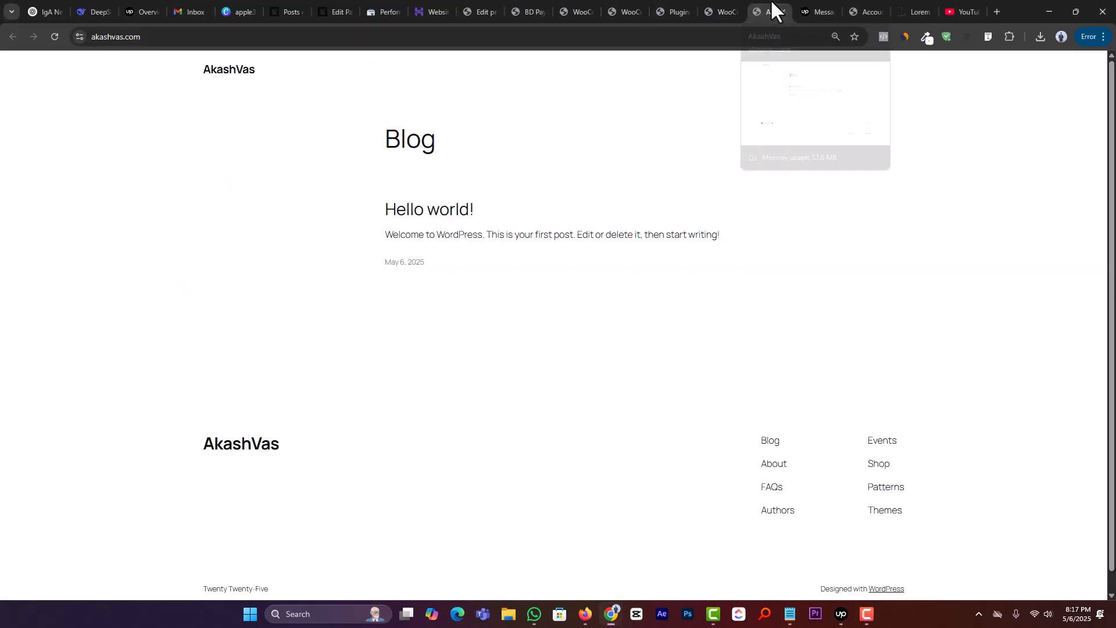
click(54, 39)
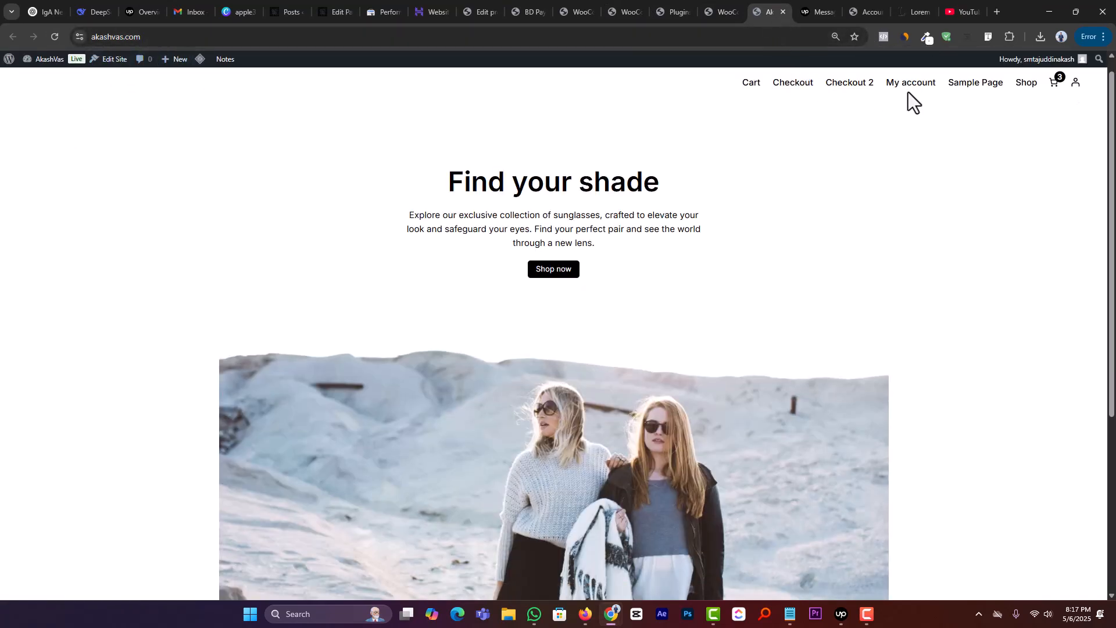
click(1027, 83)
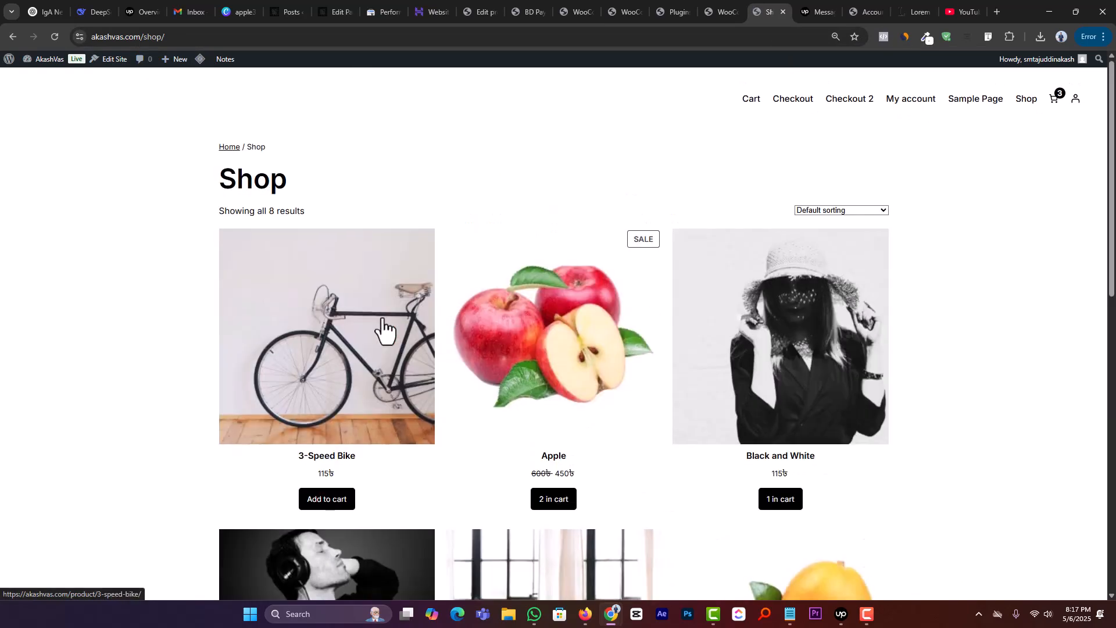
scroll(531, 369, down, 2)
click(547, 384)
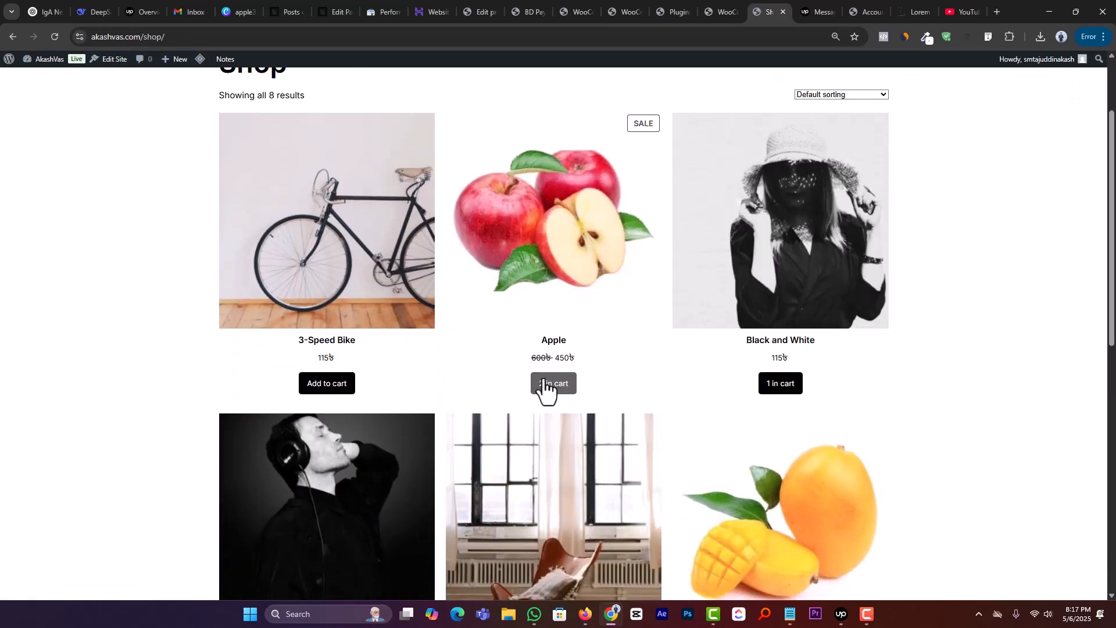
Step: Open the shop cart and proceed to checkout with the Apple and Black and White items
scroll(988, 187, up, 2)
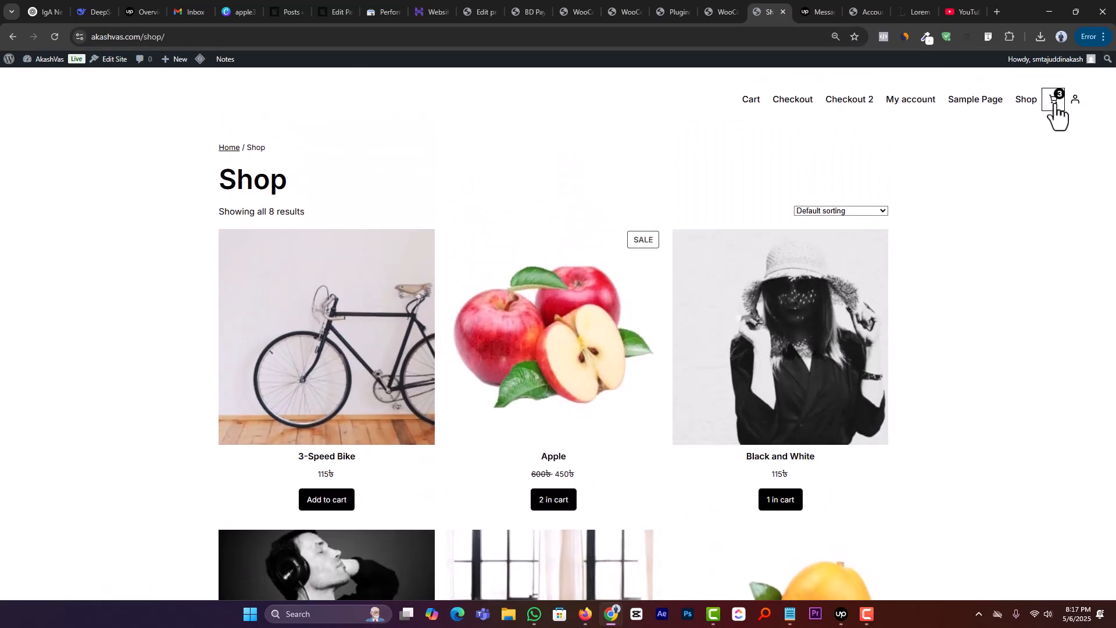
click(1053, 100)
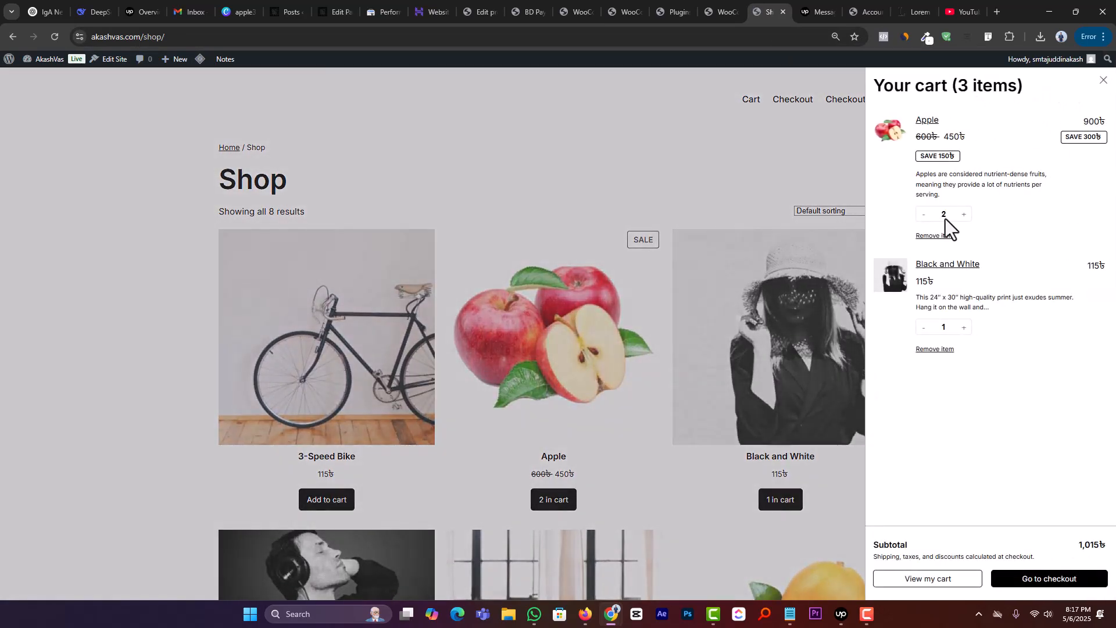
click(1066, 580)
Step: Compare the Cash on delivery and Bkash payment options, leave Bkash selected and review its payment form
scroll(373, 300, down, 10)
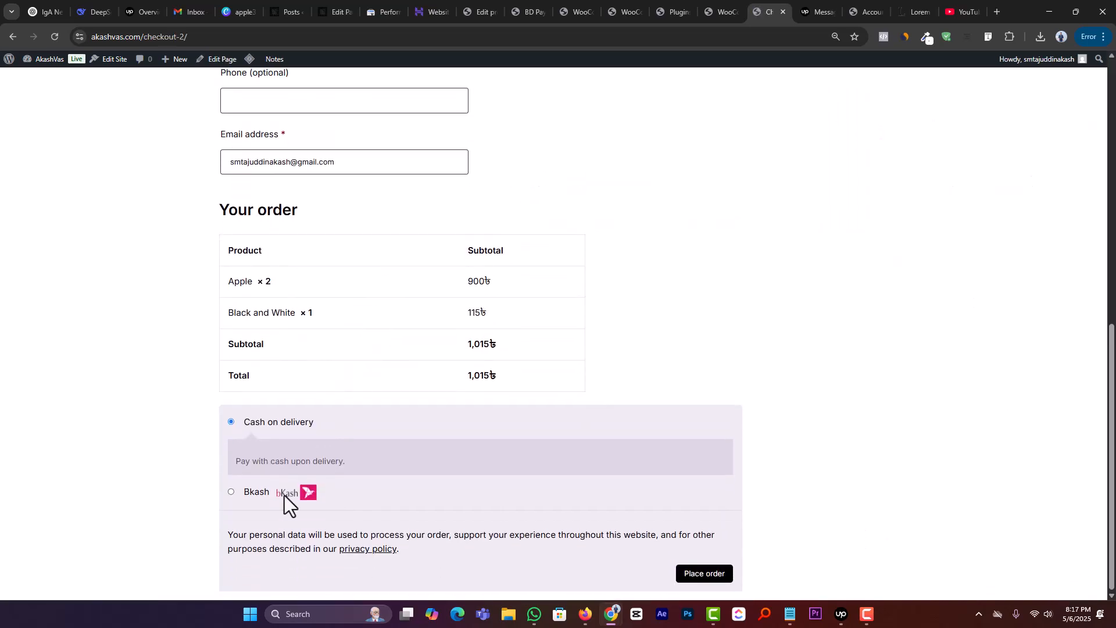
click(246, 497)
click(256, 422)
click(246, 496)
scroll(314, 474, down, 1)
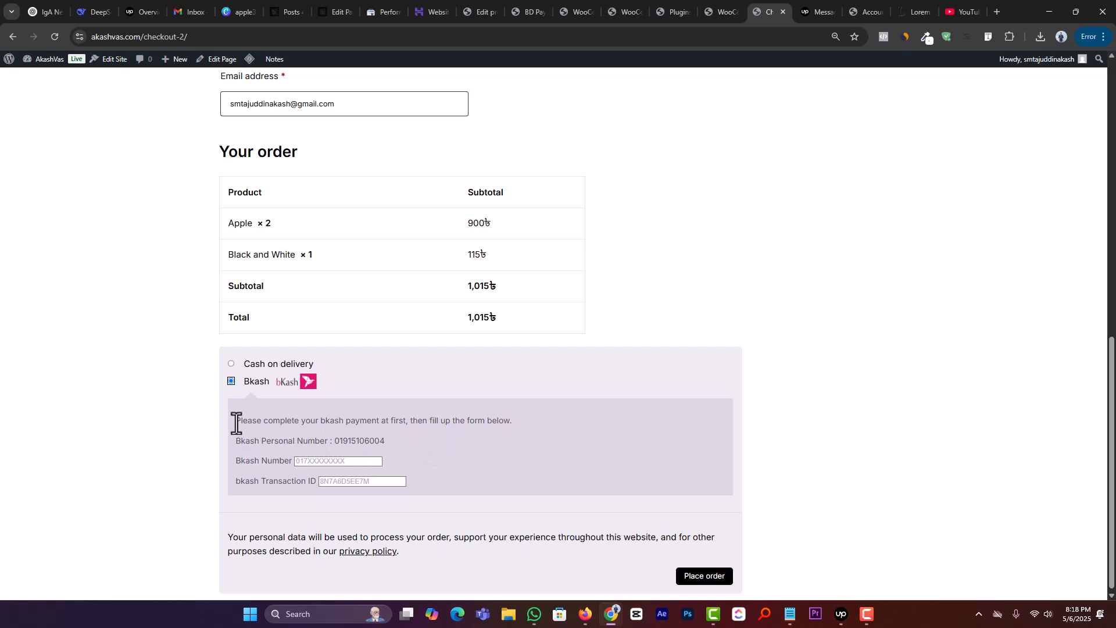
Step: Open the bkash gateway settings in WooCommerce payments and locate the description text that is displayed at checkout
drag(236, 424, 552, 421)
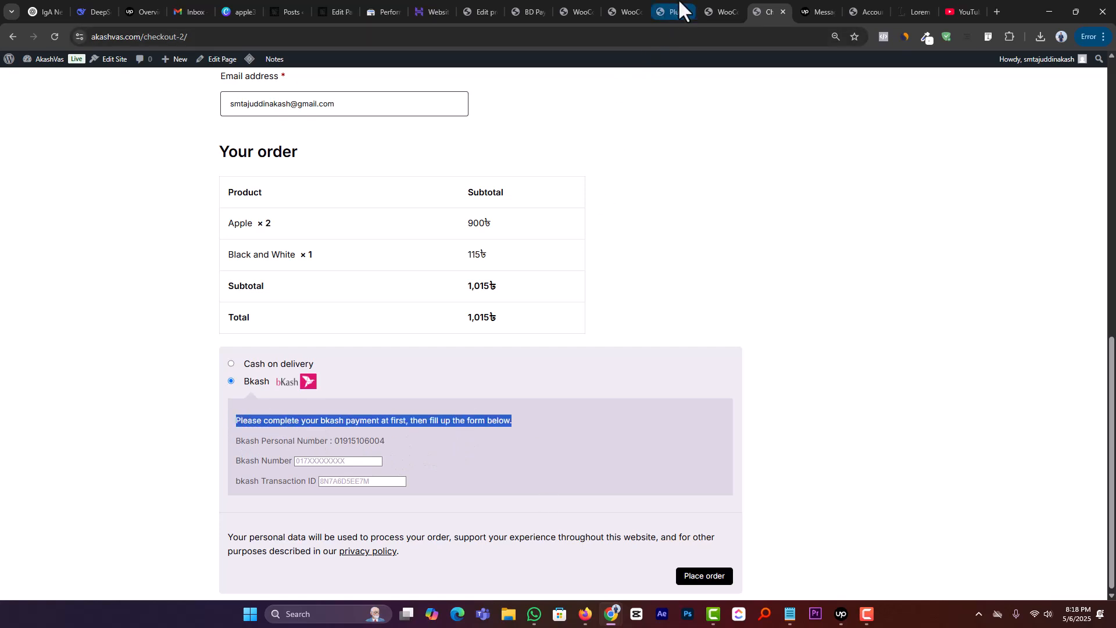
click(710, 3)
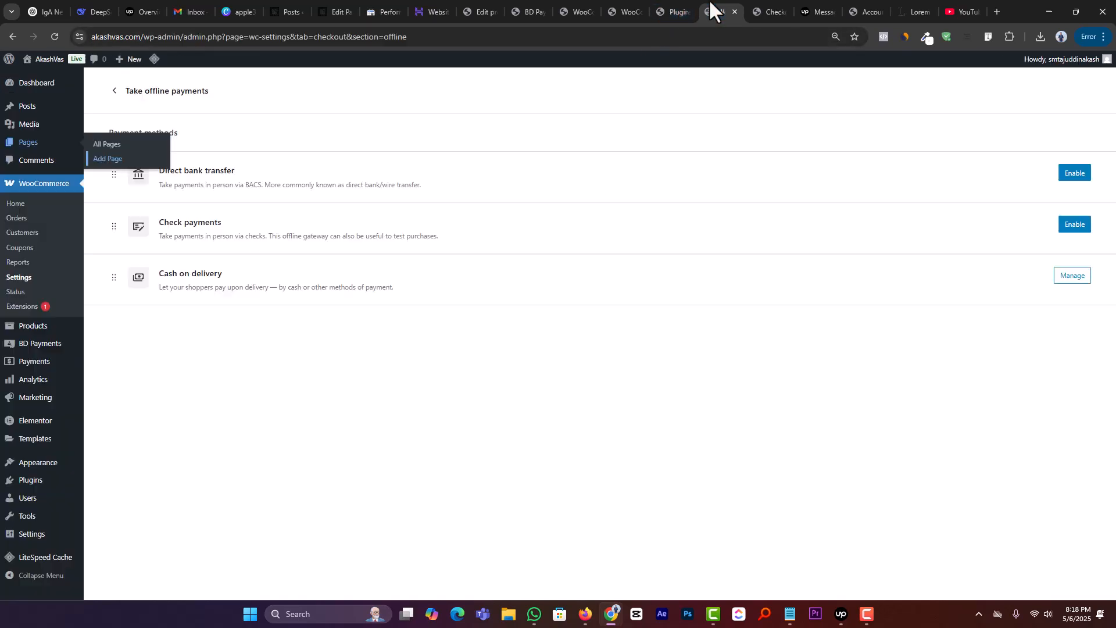
click(114, 92)
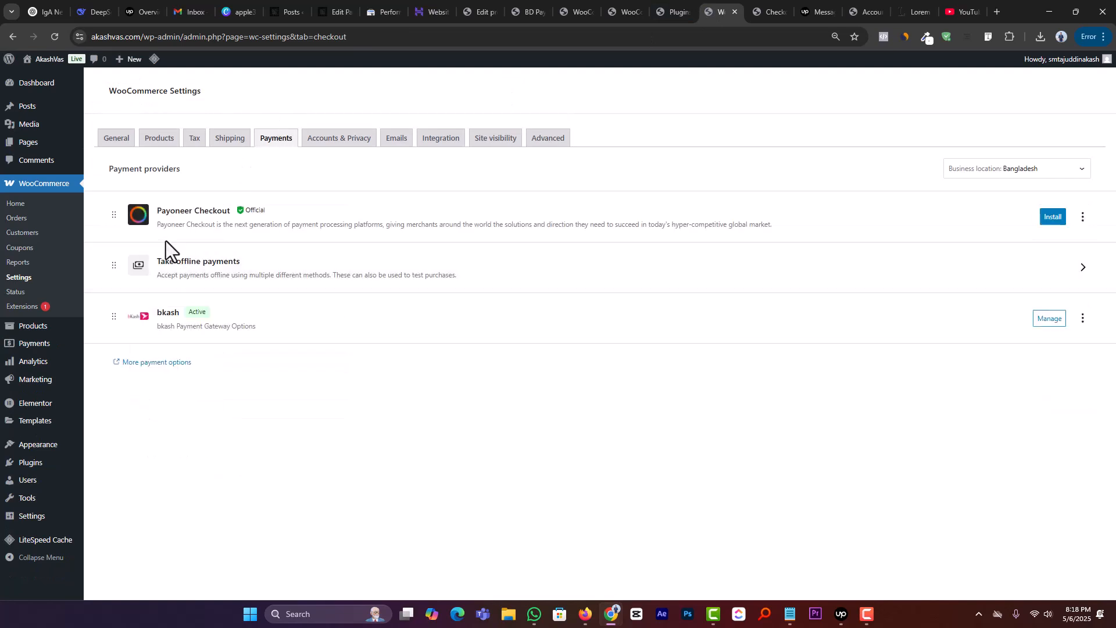
click(1046, 321)
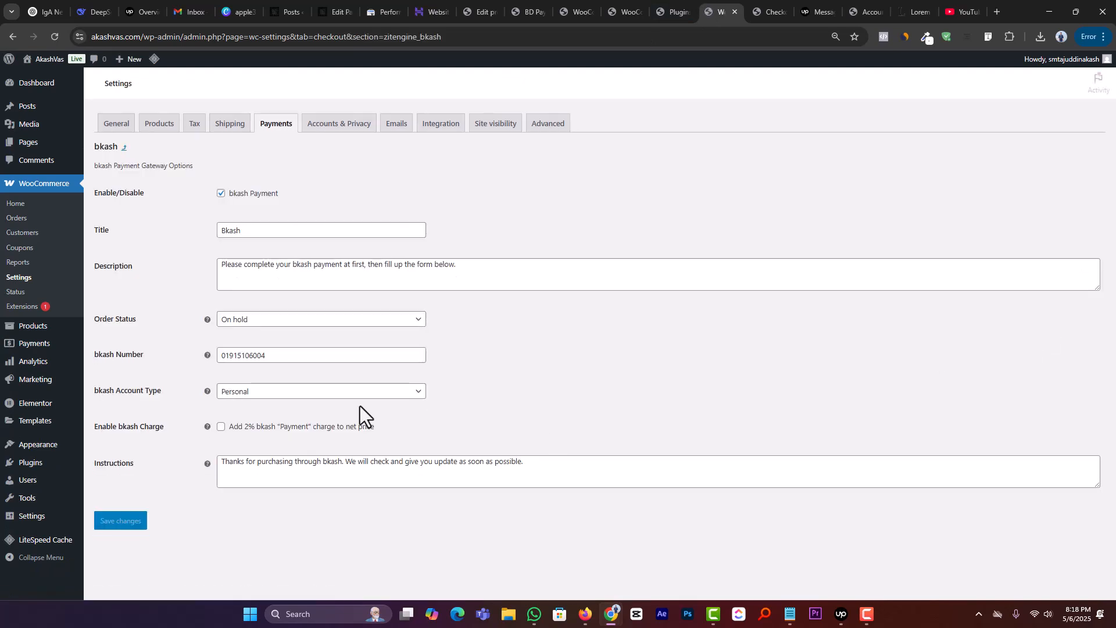
triple_click(313, 276)
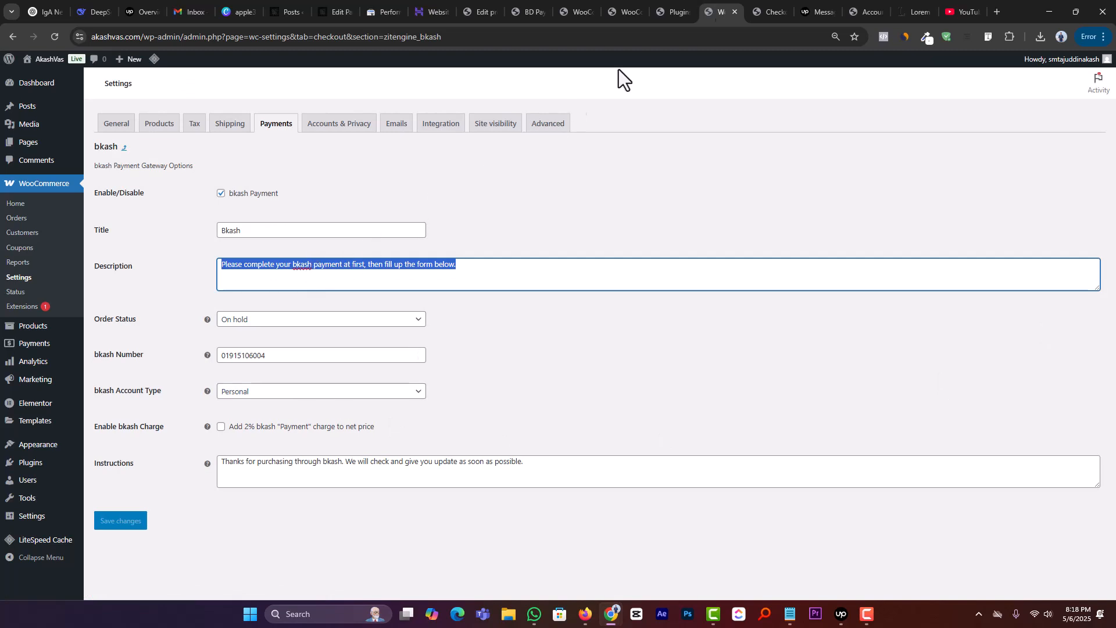
Step: Return to the checkout page and examine the Bkash payment instructions, personal number and number and transaction ID fields
click(767, 9)
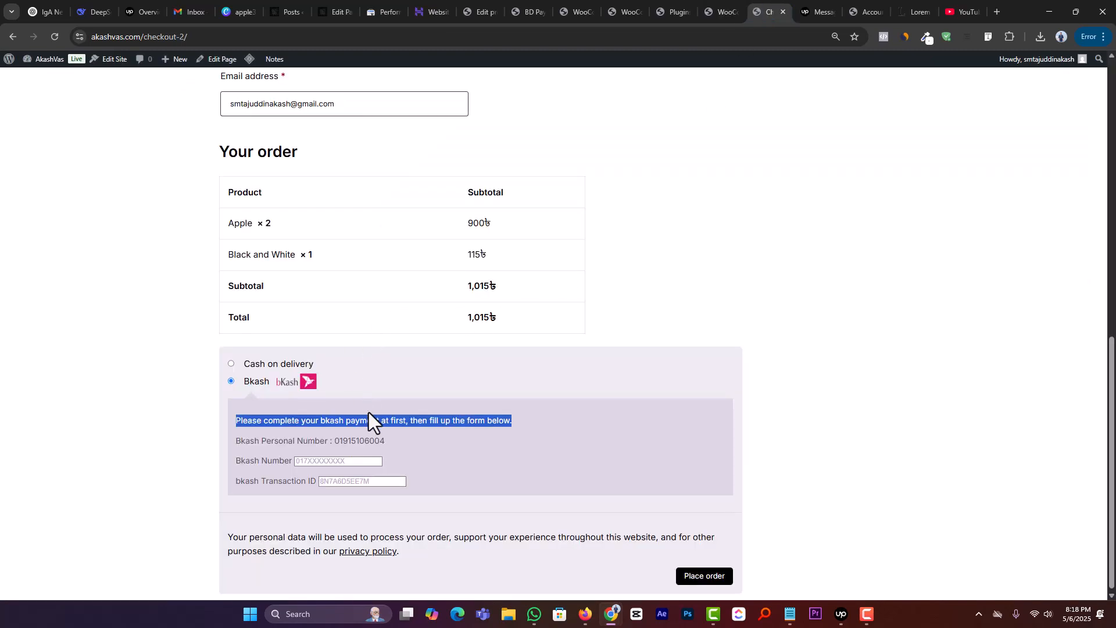
double_click(369, 415)
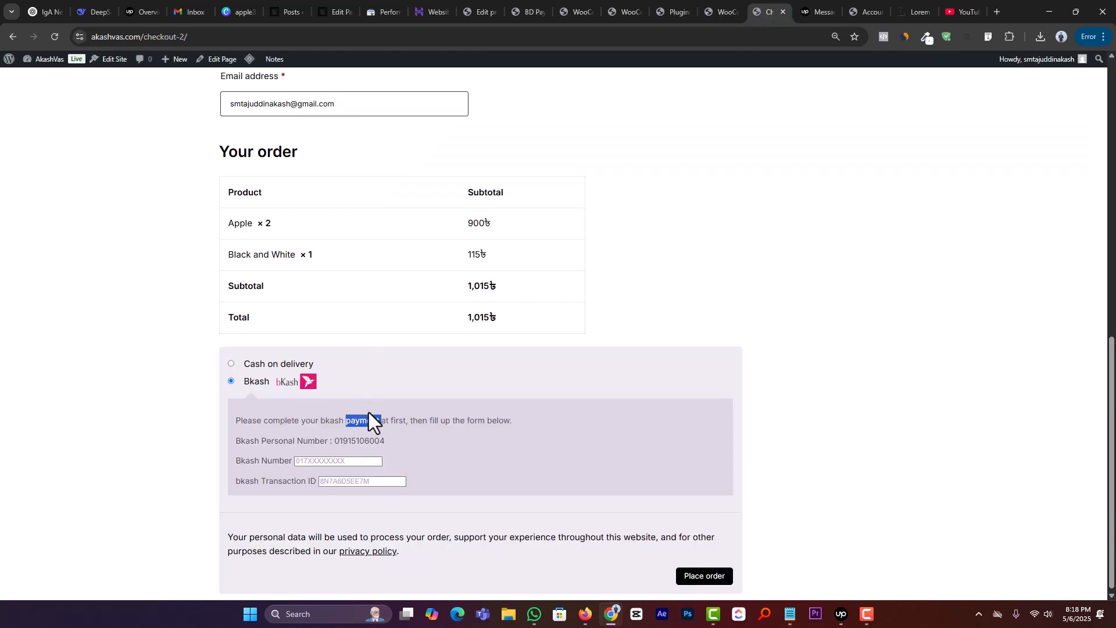
double_click(356, 441)
click(332, 461)
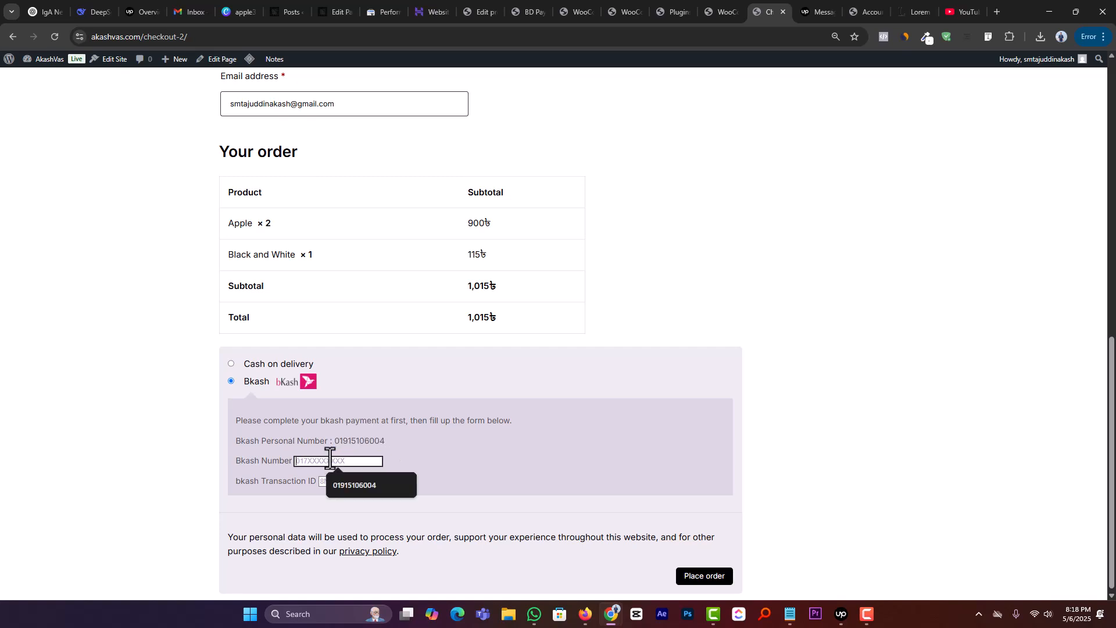
scroll(474, 463, down, 1)
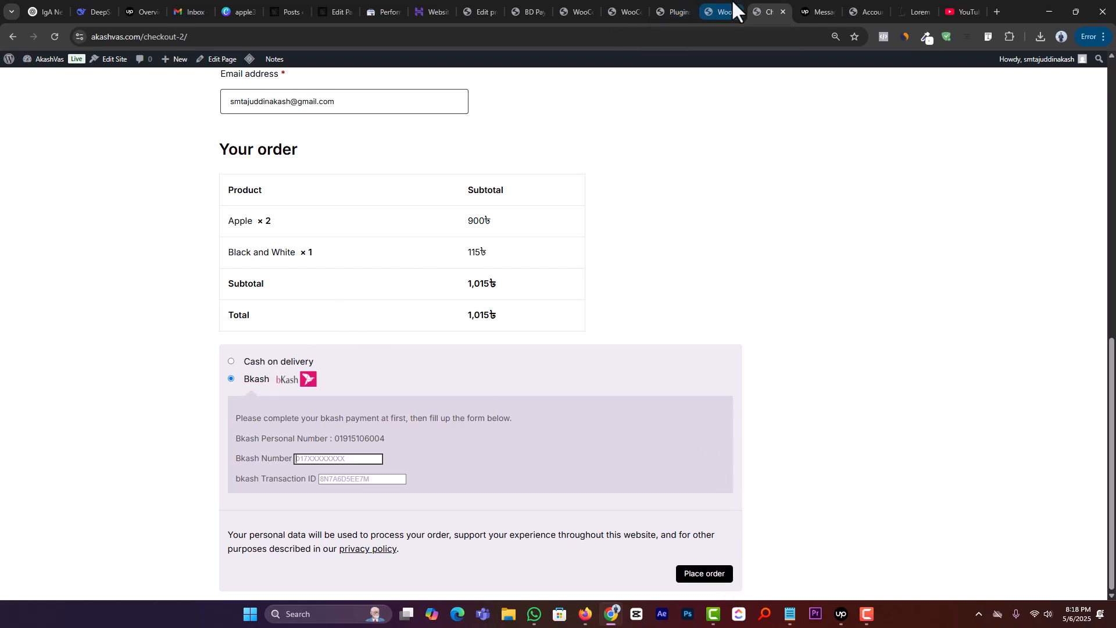
Step: Search the plugin directory for "nagad" and activate the Bangladeshi Payments Mobile plugin
click(668, 13)
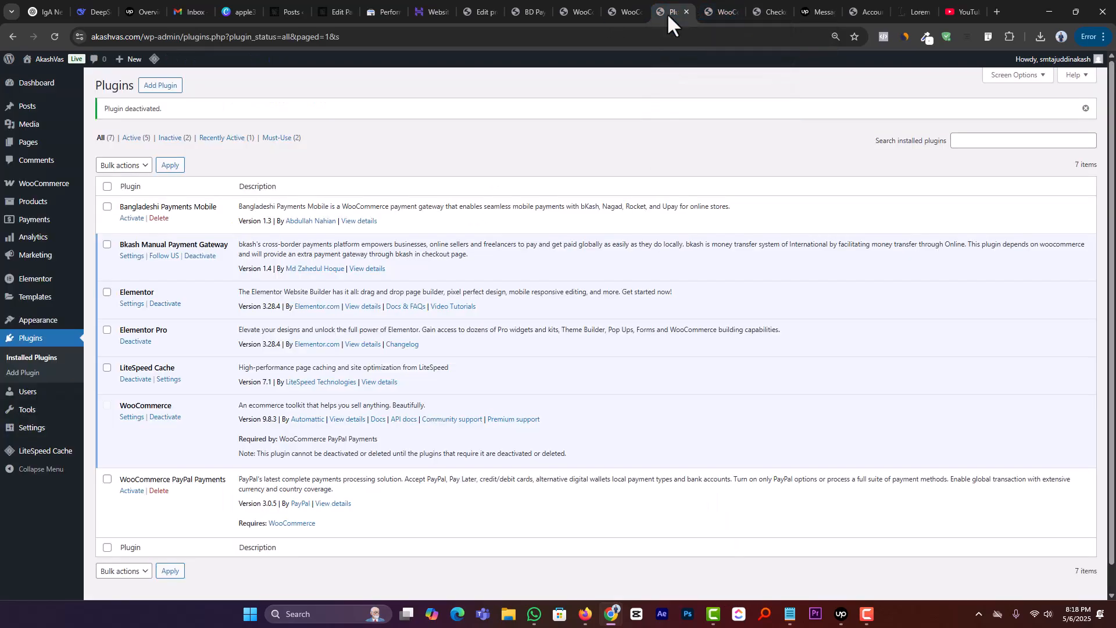
click(156, 87)
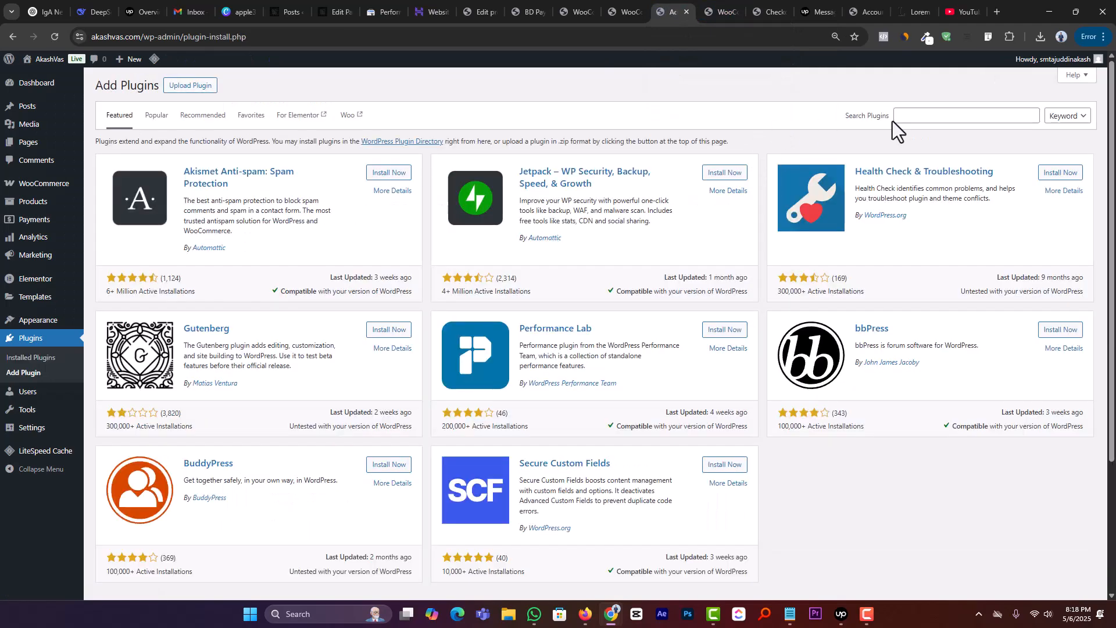
click(896, 116)
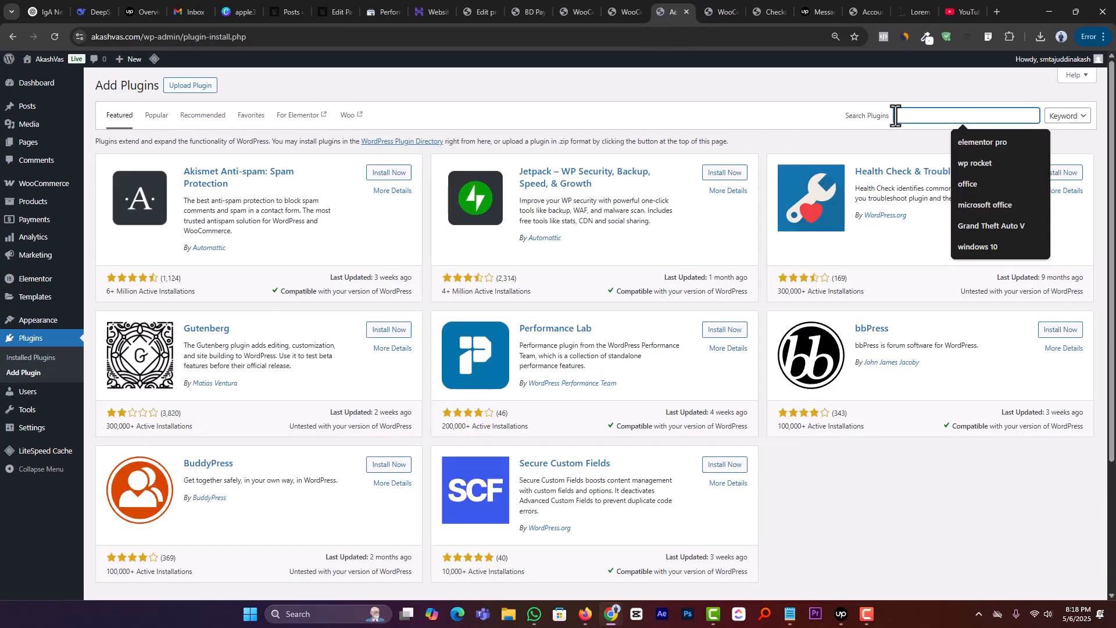
text(nagad)
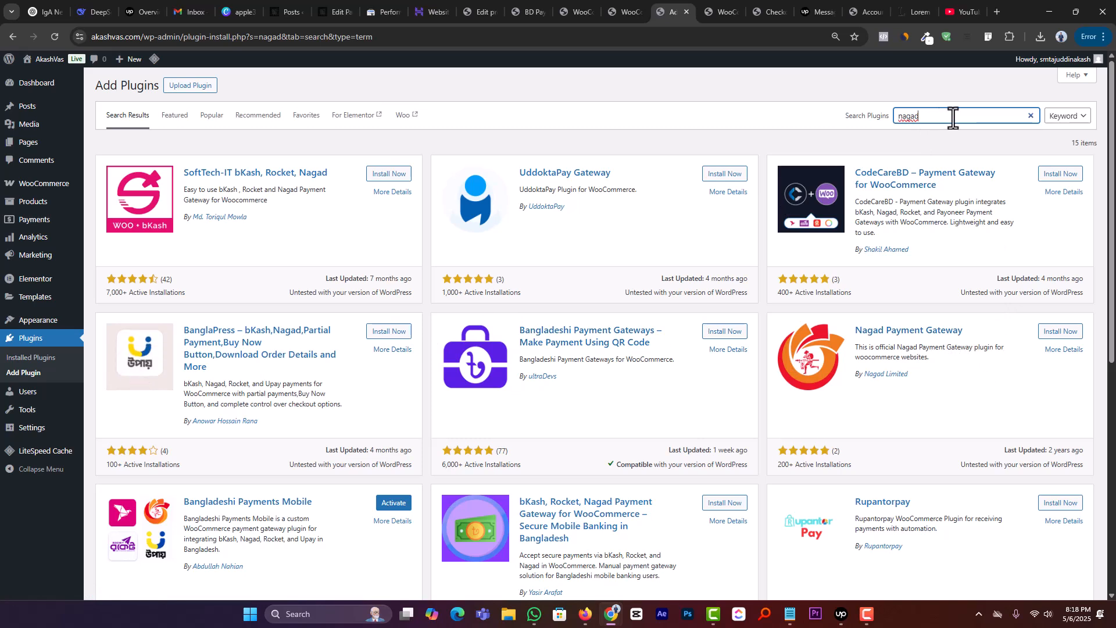
scroll(299, 349, down, 2)
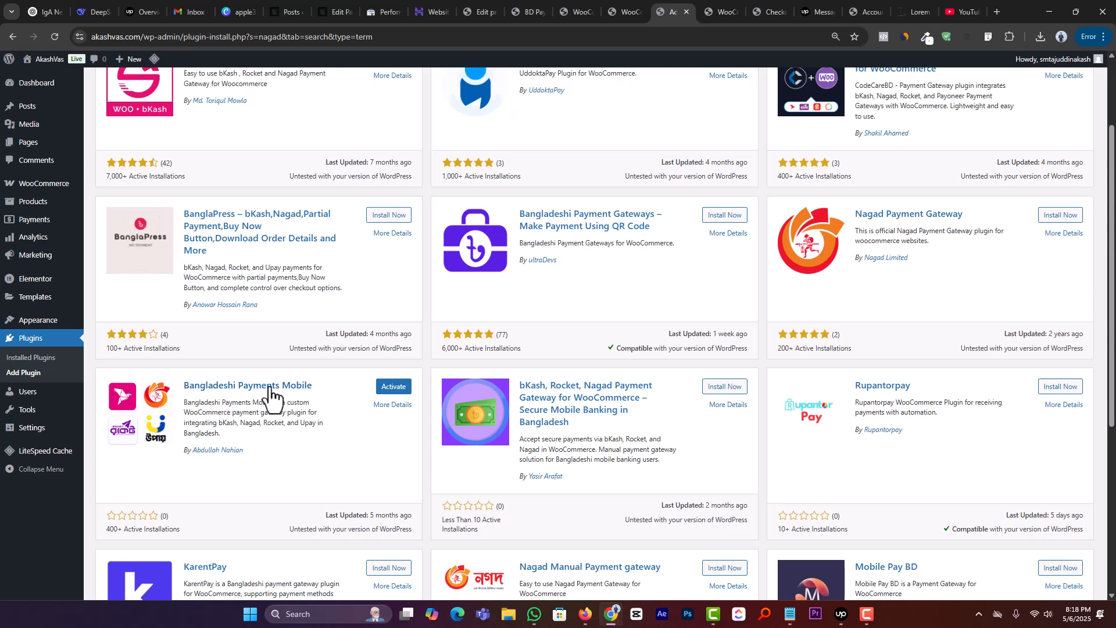
drag(322, 384, 116, 396)
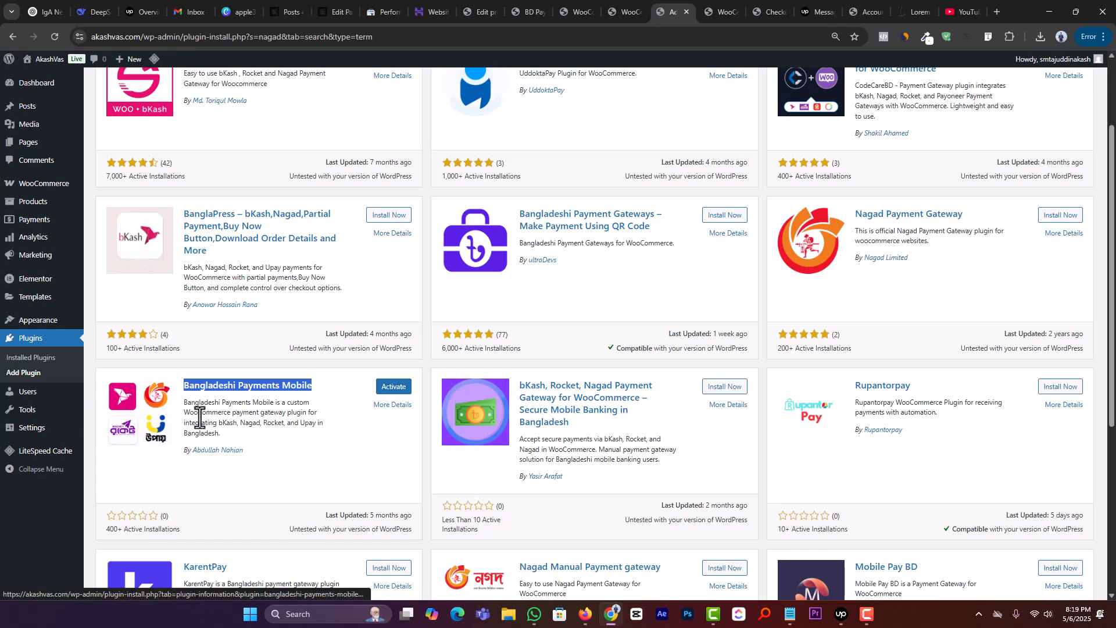
click(396, 387)
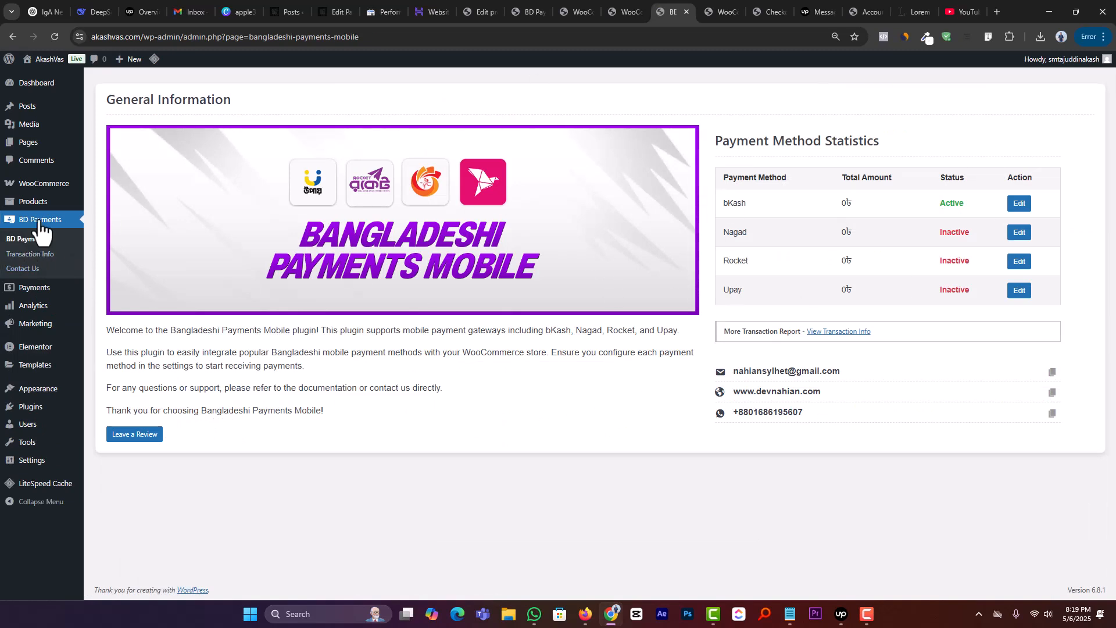
Step: Deactivate the Bkash Manual Payment Gateway plugin in the installed plugins list
mouse_move(55, 343)
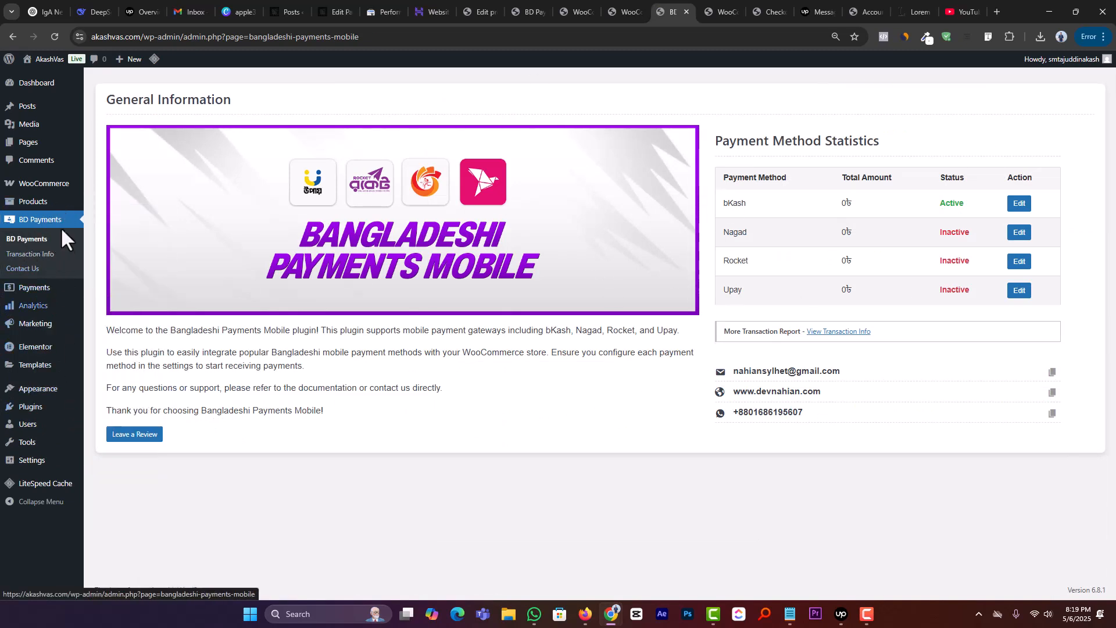
mouse_move(32, 407)
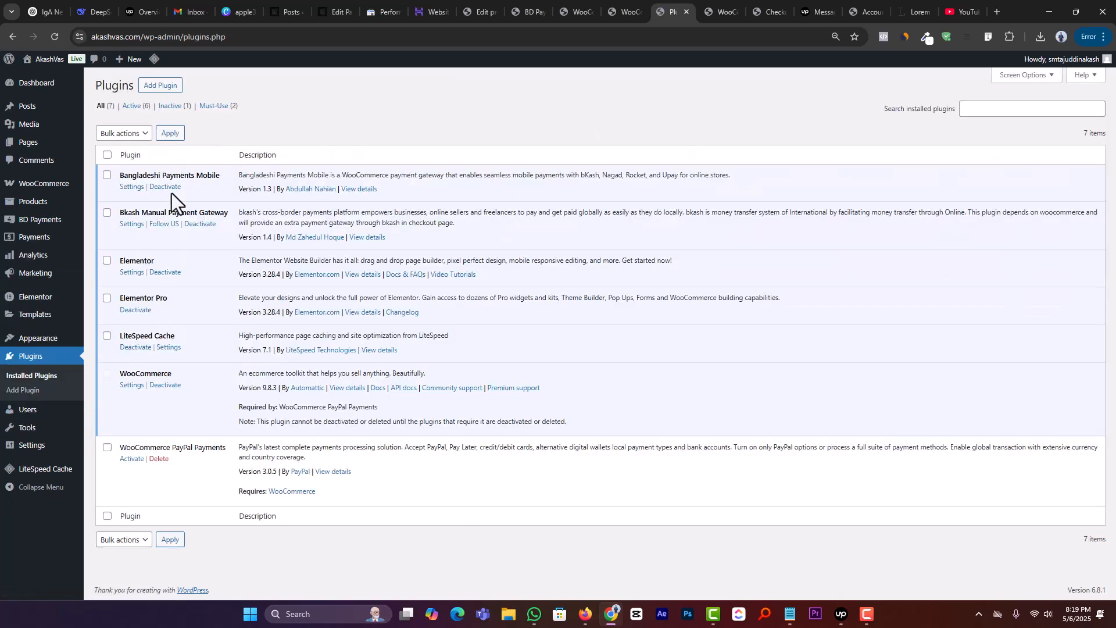
triple_click(210, 213)
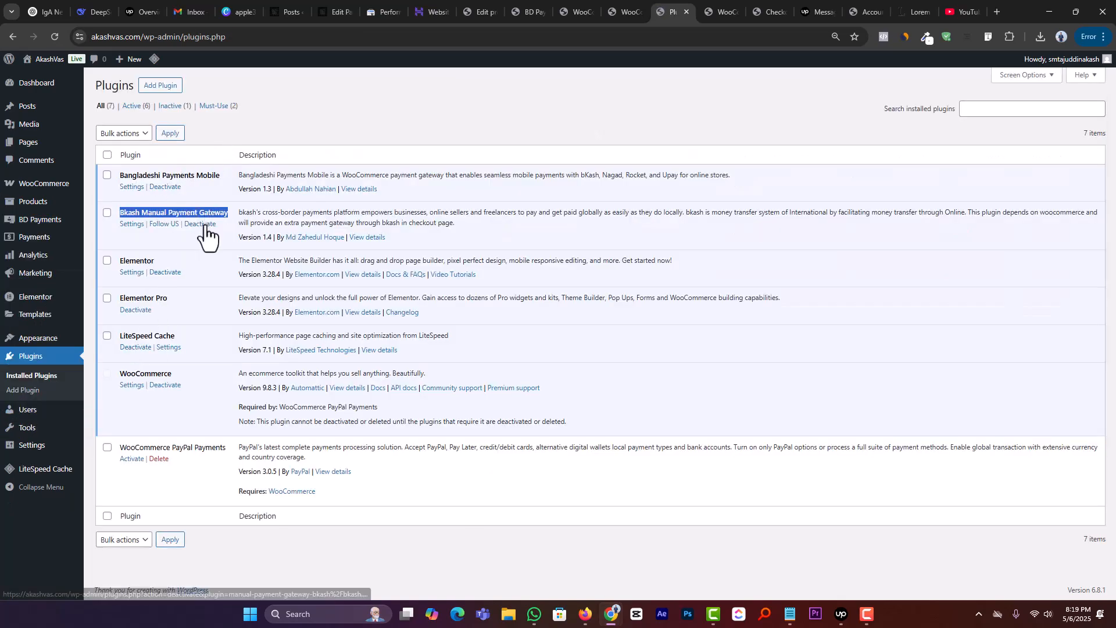
click(204, 225)
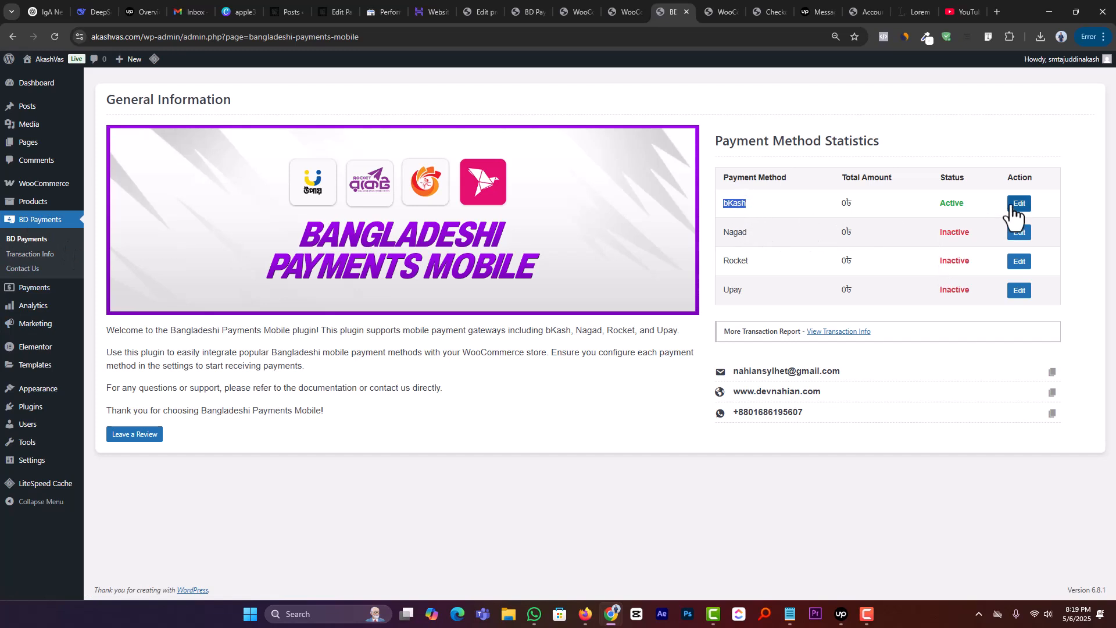
Step: Enable Nagad Payment from the BD Payments overview, enter the Nagad account number and save the settings
click(1016, 232)
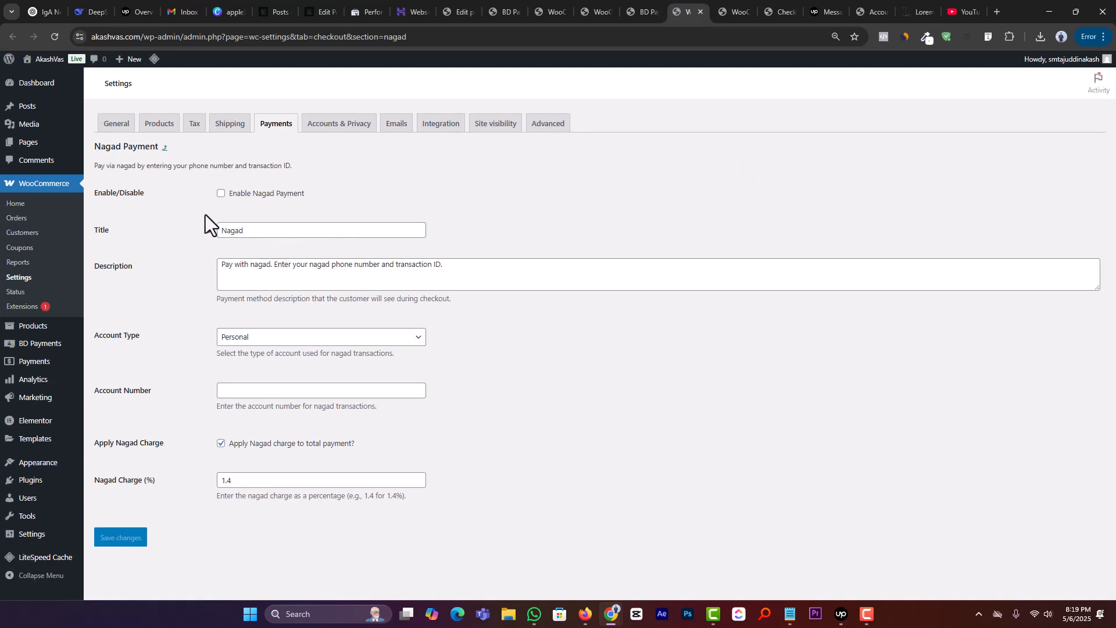
click(221, 194)
click(264, 389)
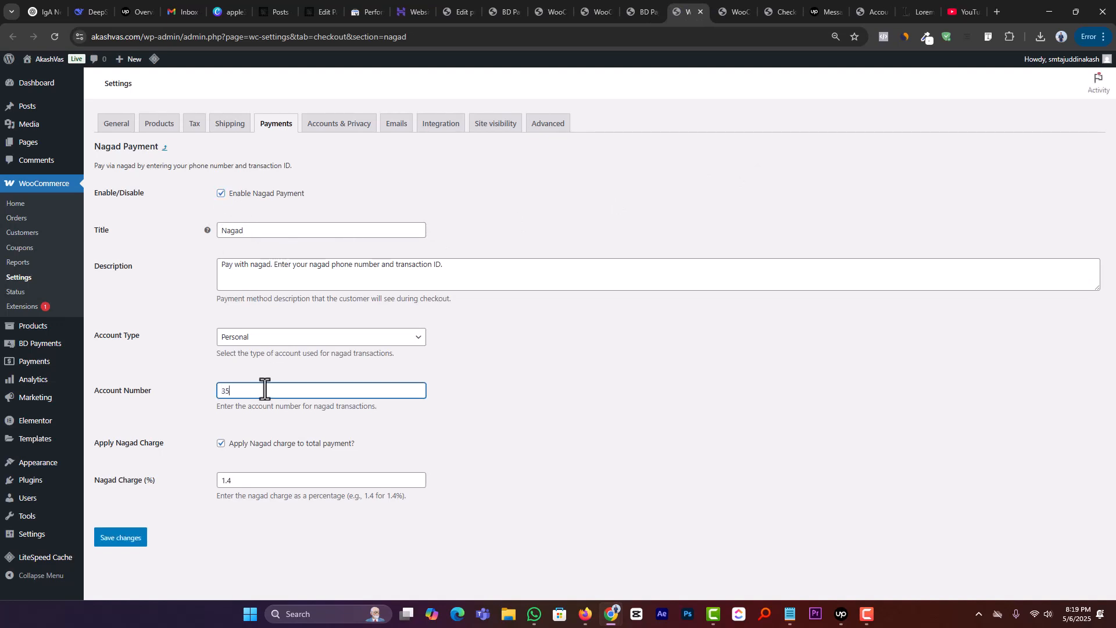
text(35345345)
click(139, 540)
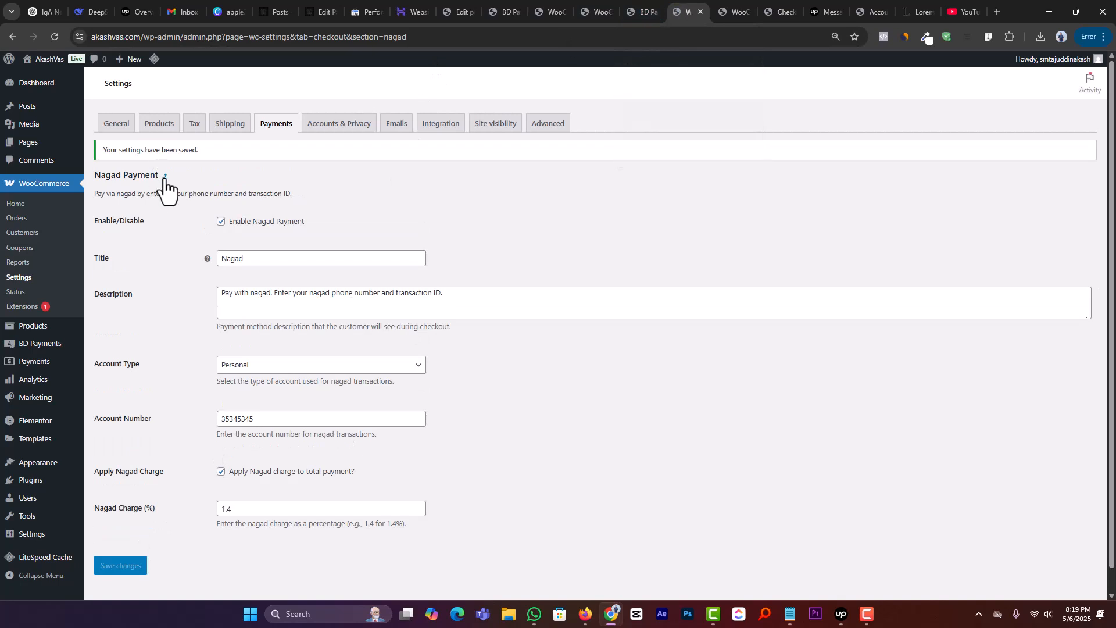
Step: Refresh the WooCommerce payment providers list and the BD Payments overview to check the status of Nagad
click(165, 177)
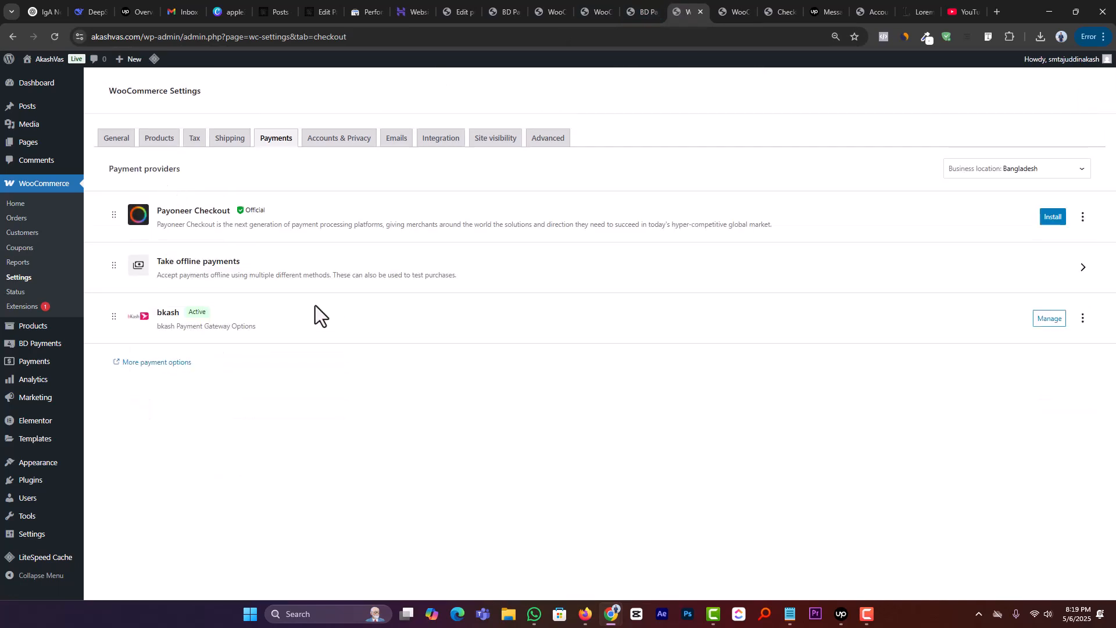
click(55, 36)
click(642, 12)
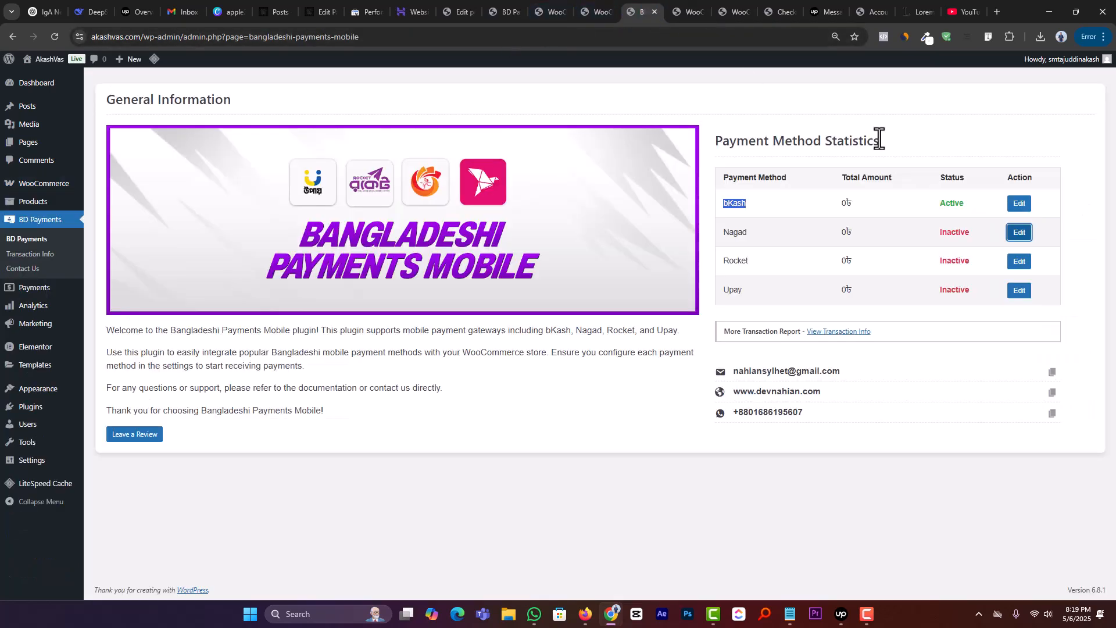
click(55, 37)
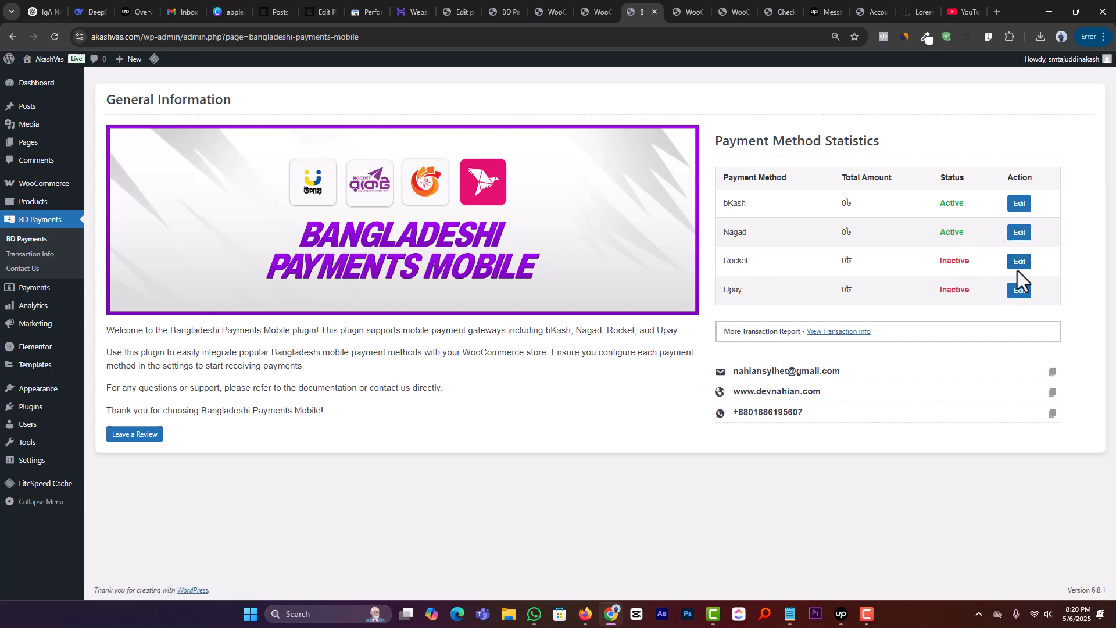
Step: Enter the account number in the Rocket payment settings, enable Rocket Payment and save the changes
click(1019, 285)
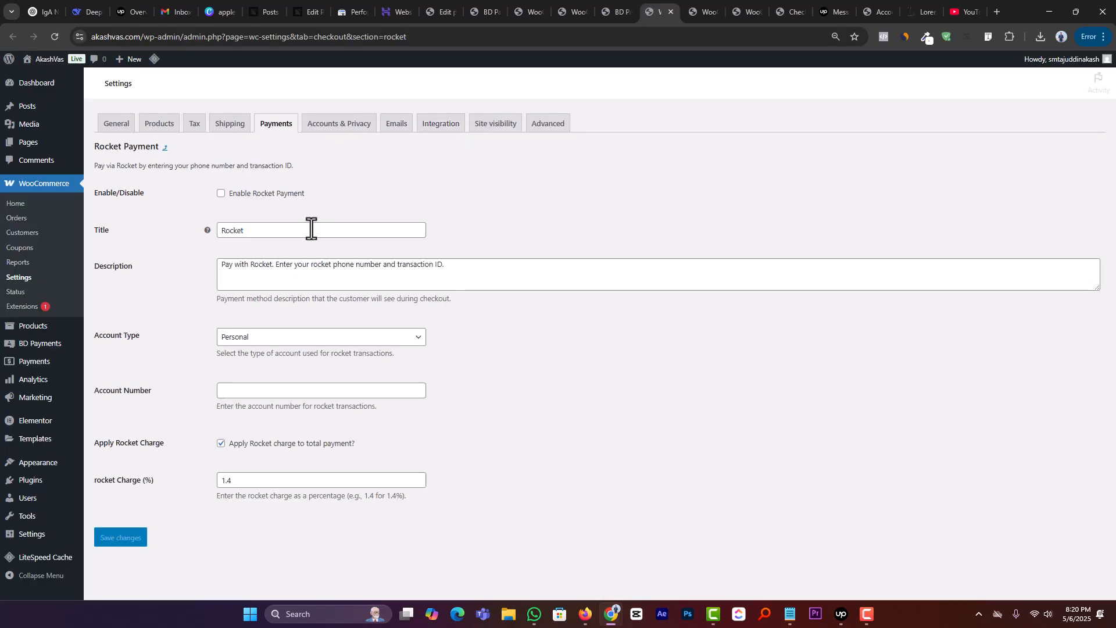
click(281, 388)
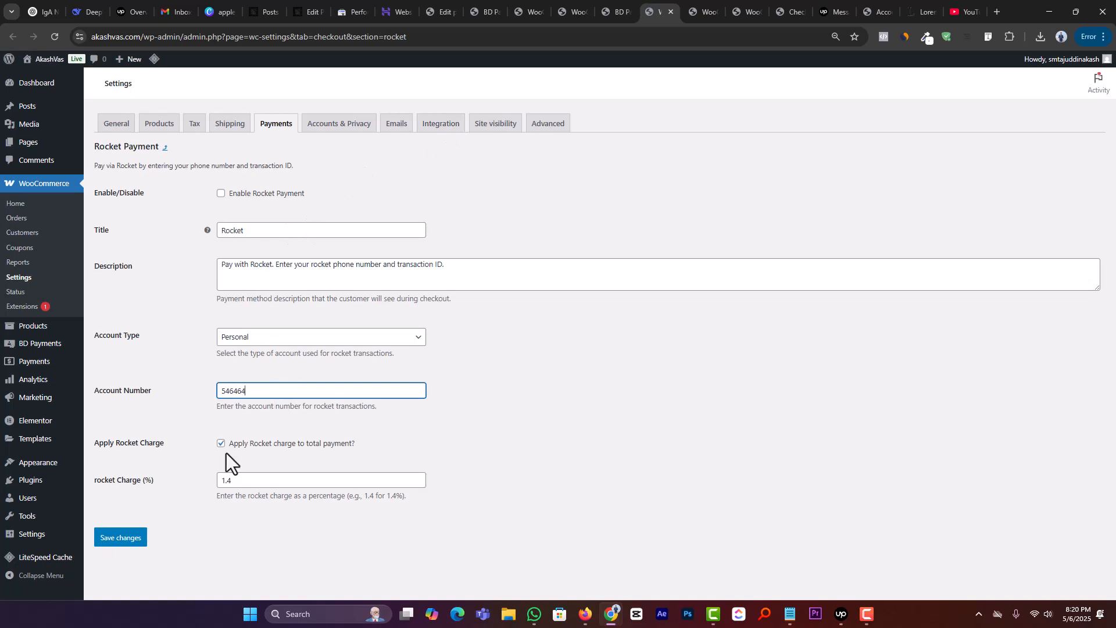
text(56)
click(121, 537)
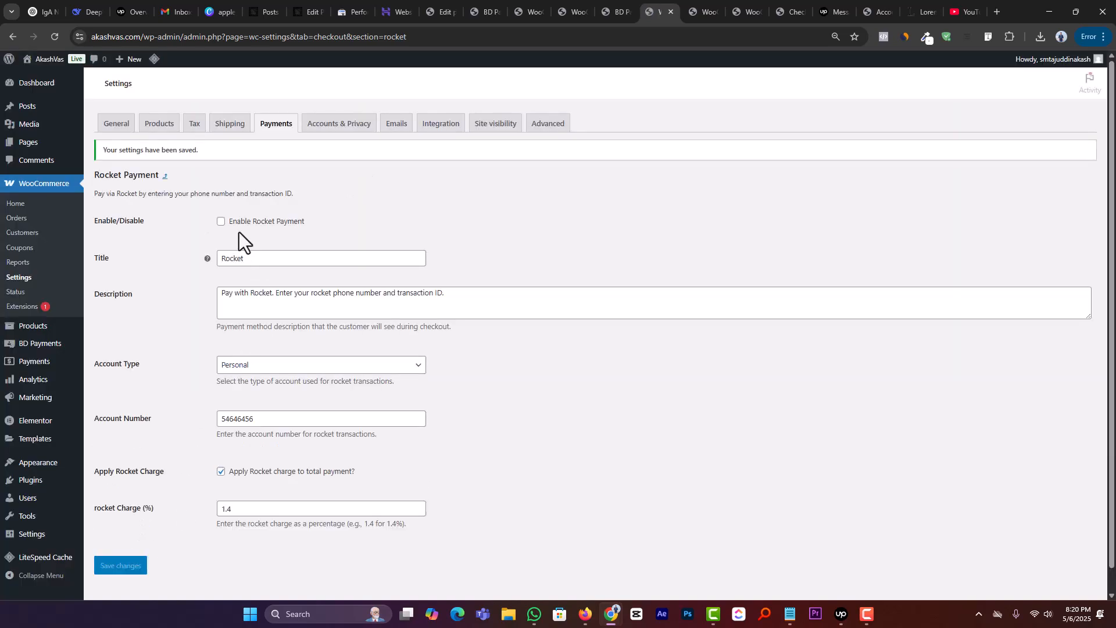
click(121, 565)
Step: Reload the checkout page and review the payment forms of the Nagad and Rocket options
click(796, 8)
click(55, 37)
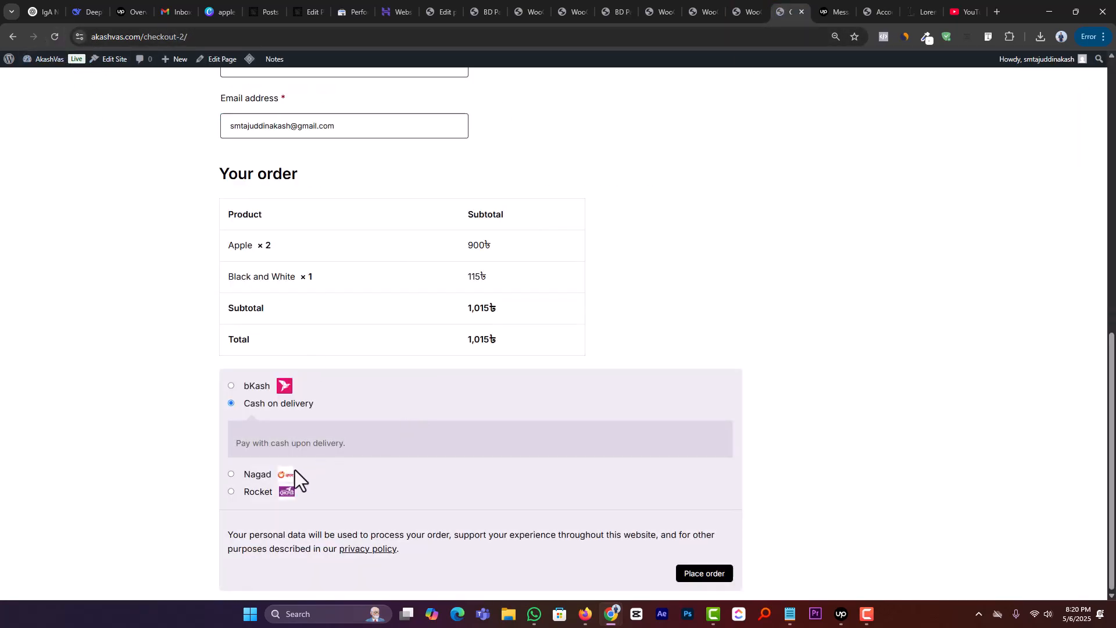
click(230, 474)
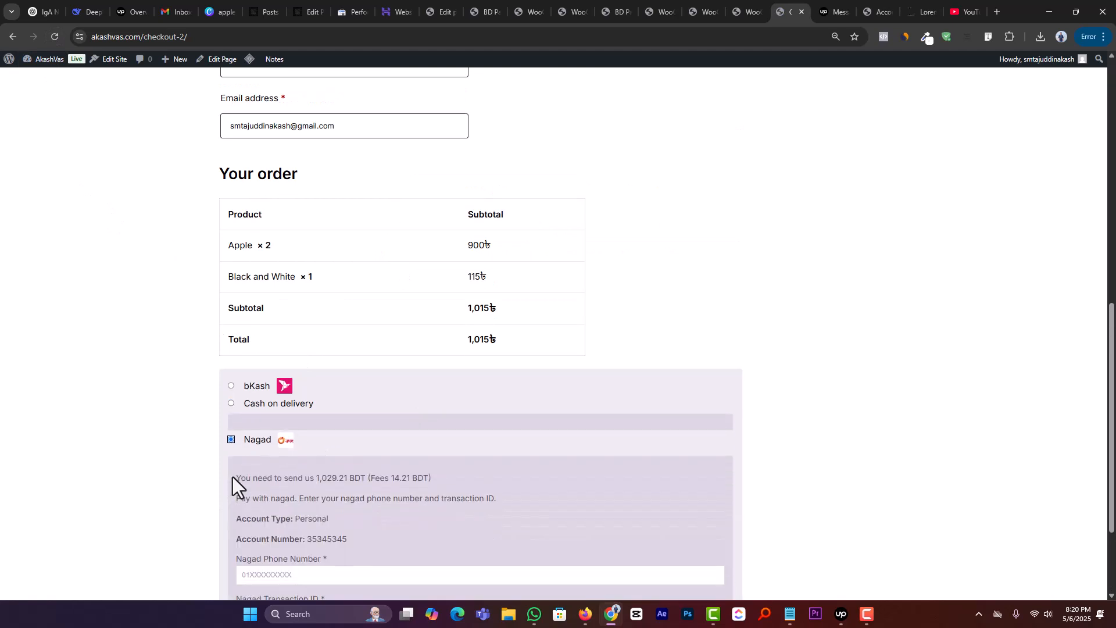
scroll(233, 488, down, 3)
click(234, 490)
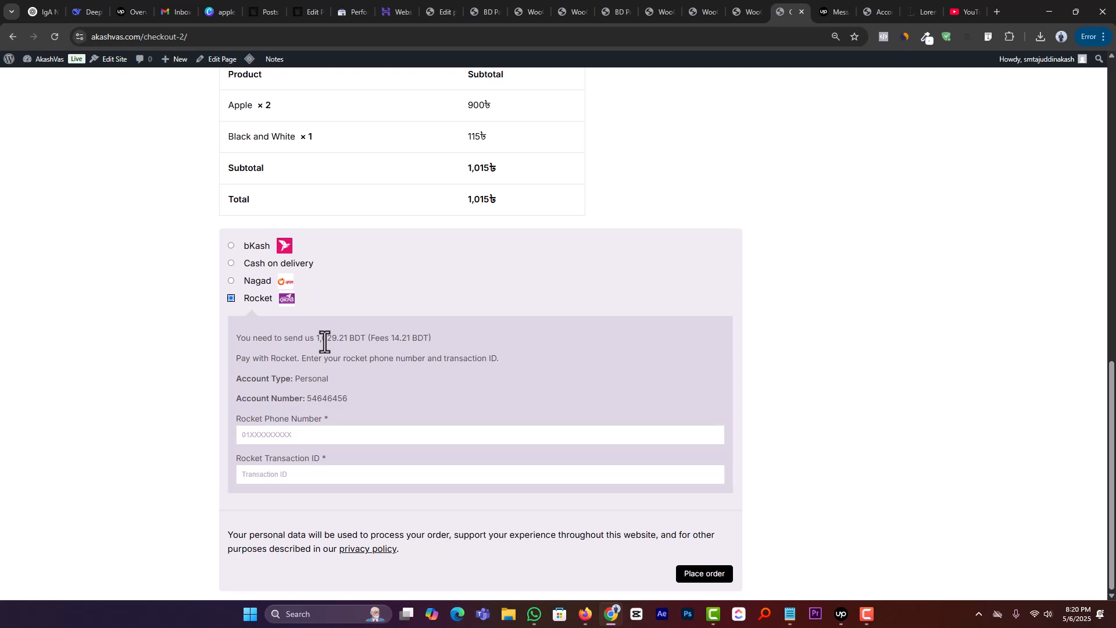
scroll(186, 286, up, 2)
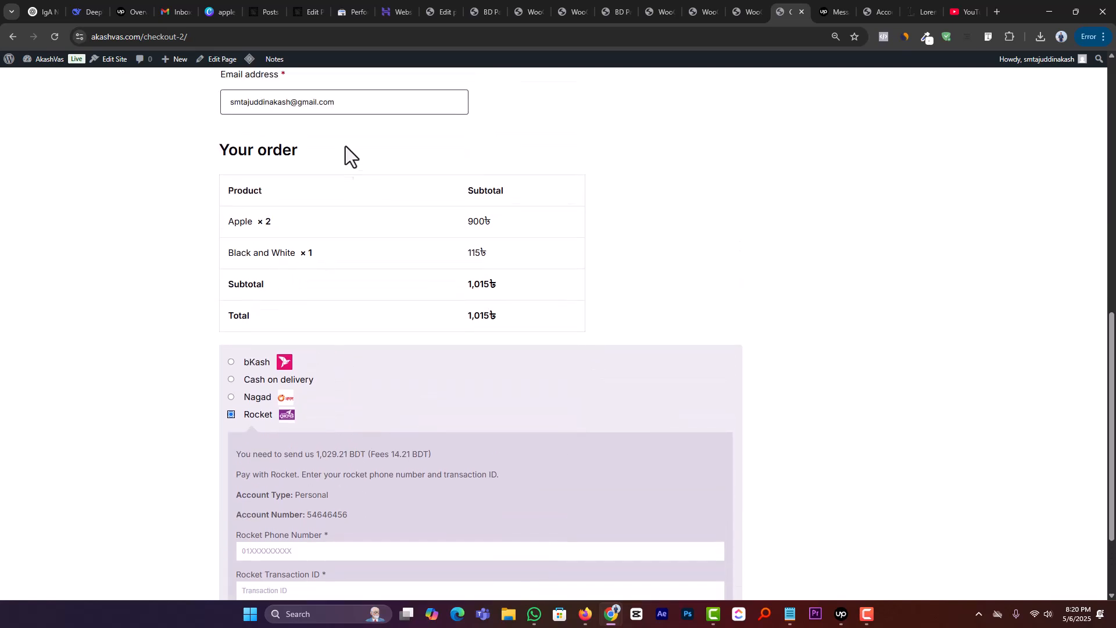
scroll(653, 341, down, 2)
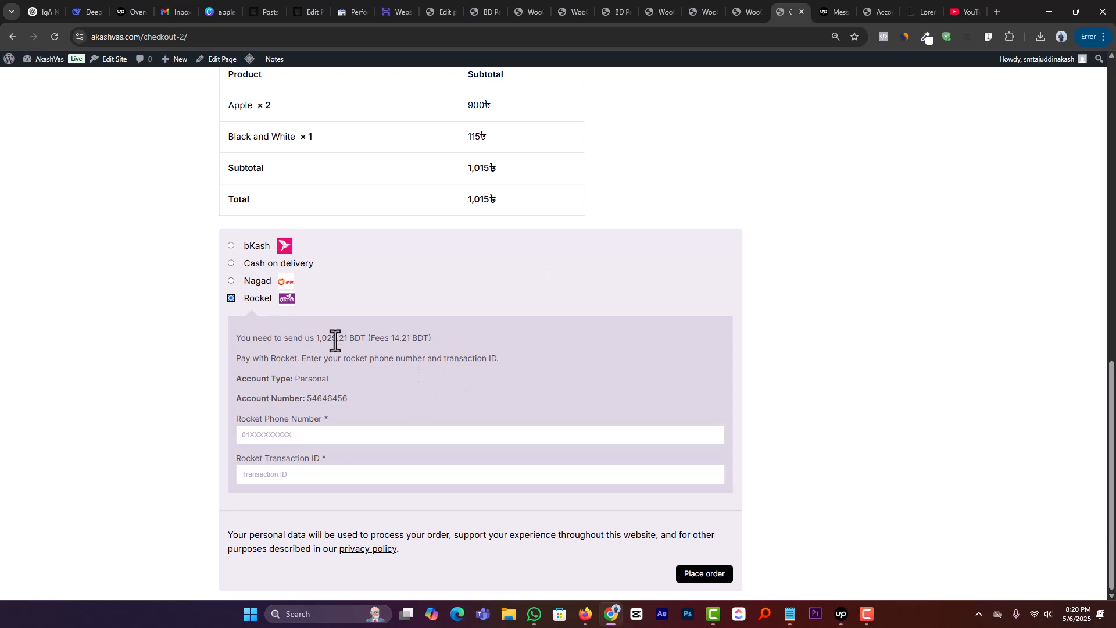
Step: Open the WooCommerce Analytics overview and review the performance figures, charts, leaderboards and date range presets
click(744, 12)
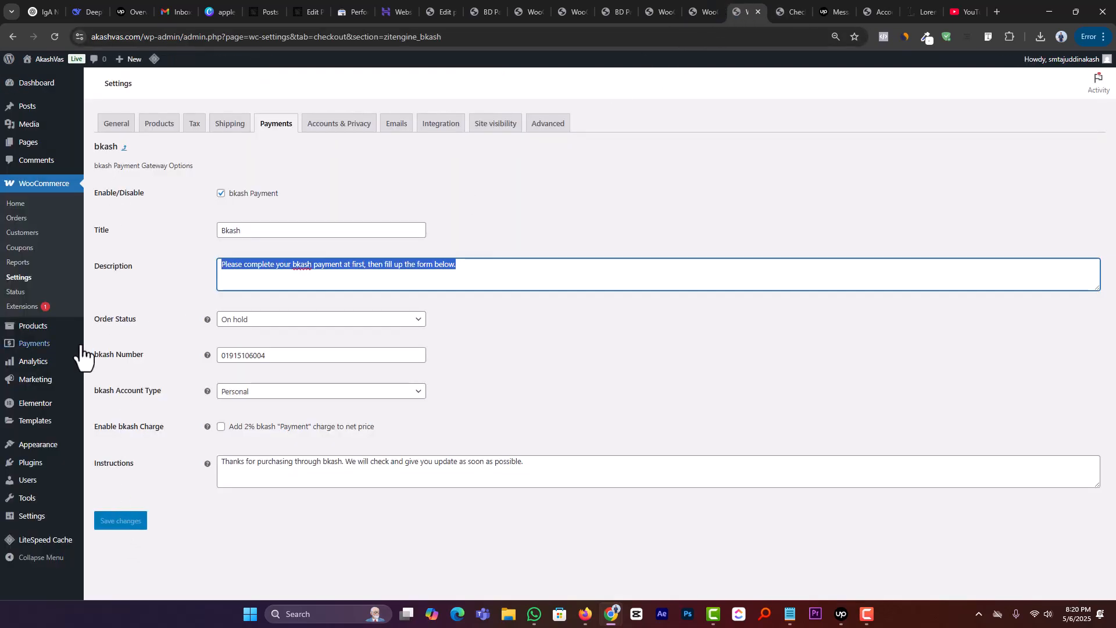
mouse_move(38, 334)
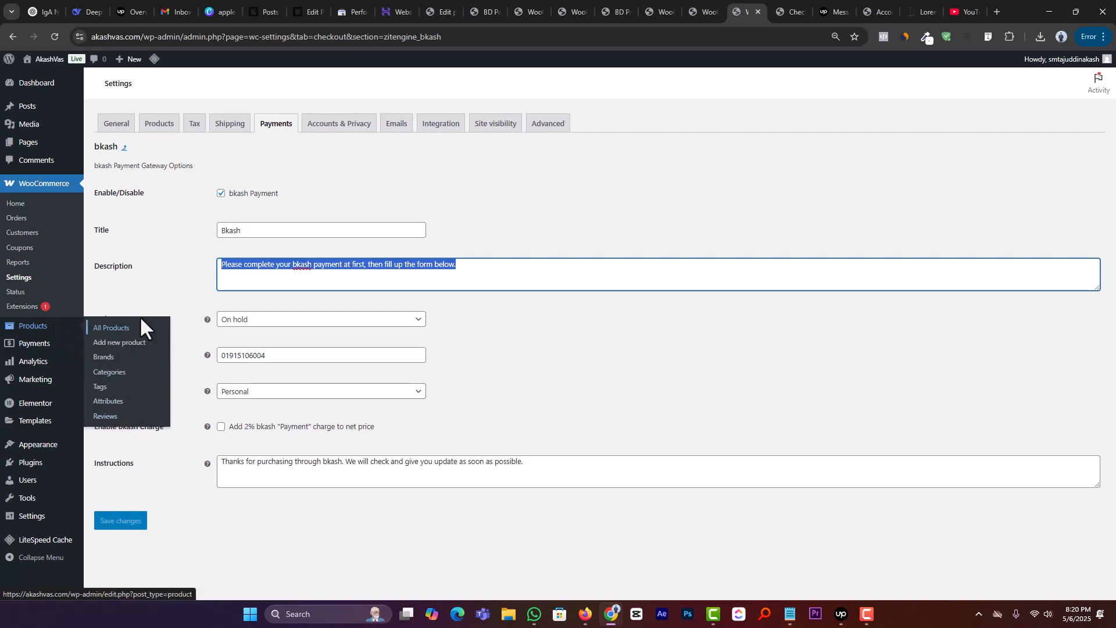
mouse_move(29, 368)
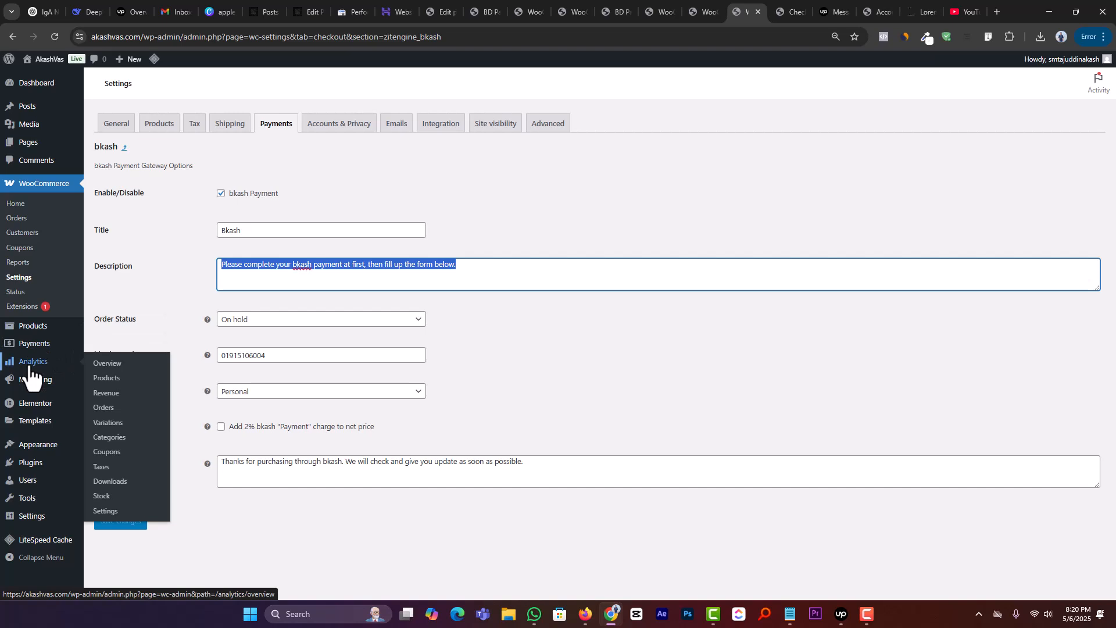
click(107, 363)
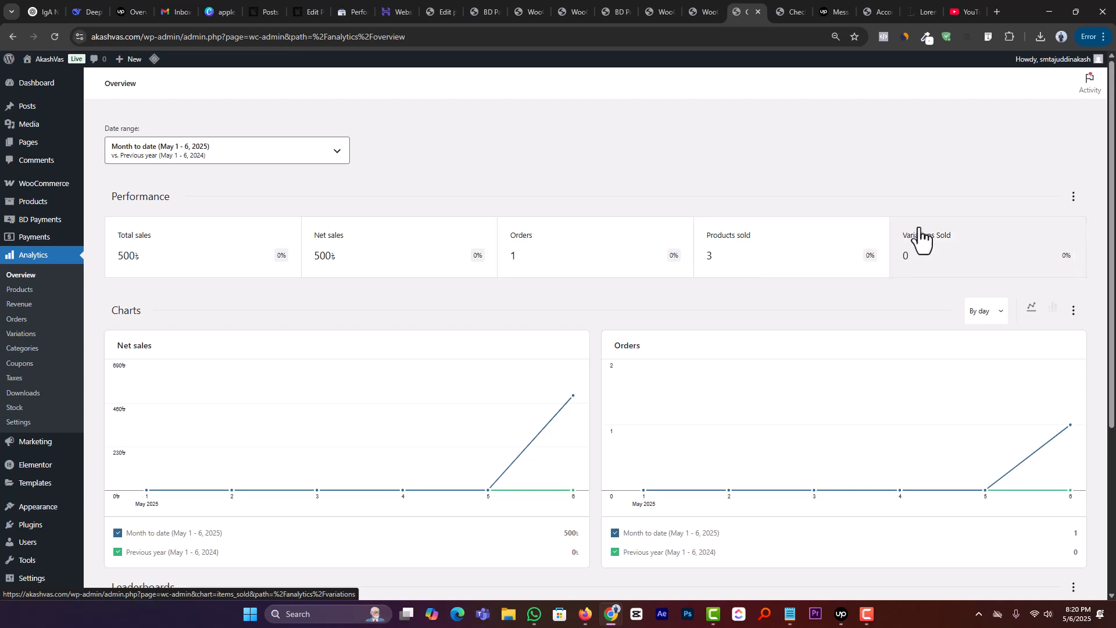
scroll(805, 291, down, 4)
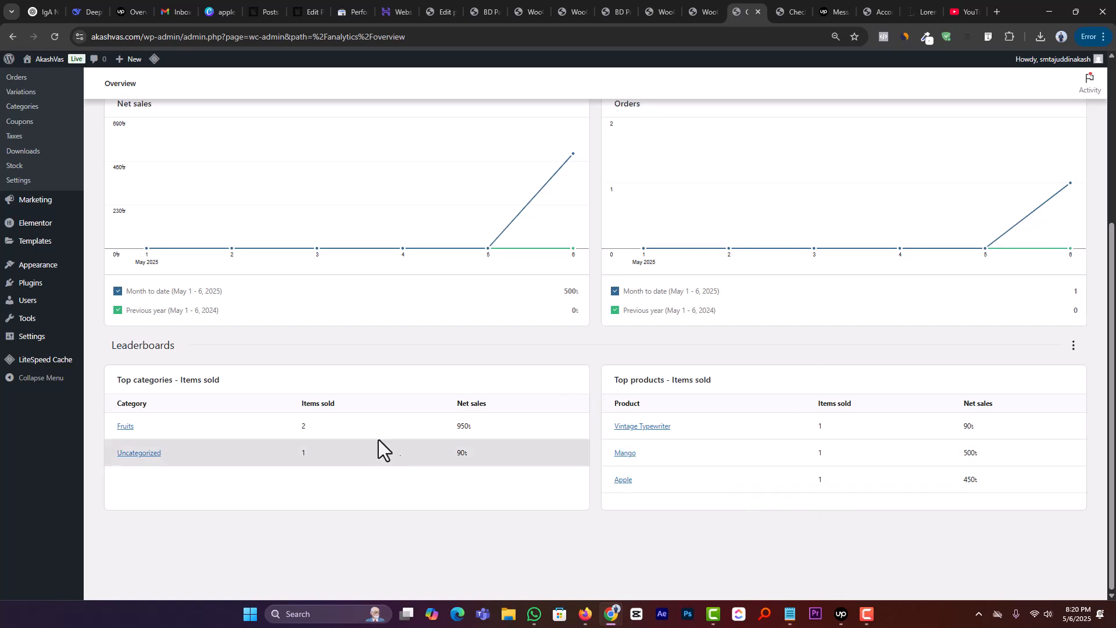
scroll(375, 447, up, 4)
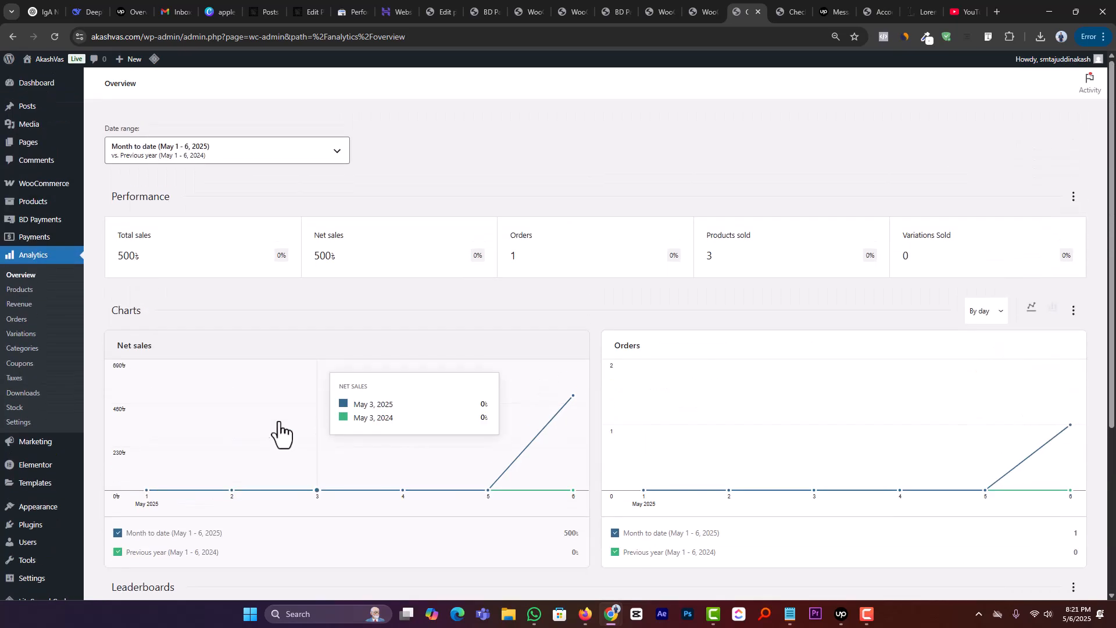
click(244, 152)
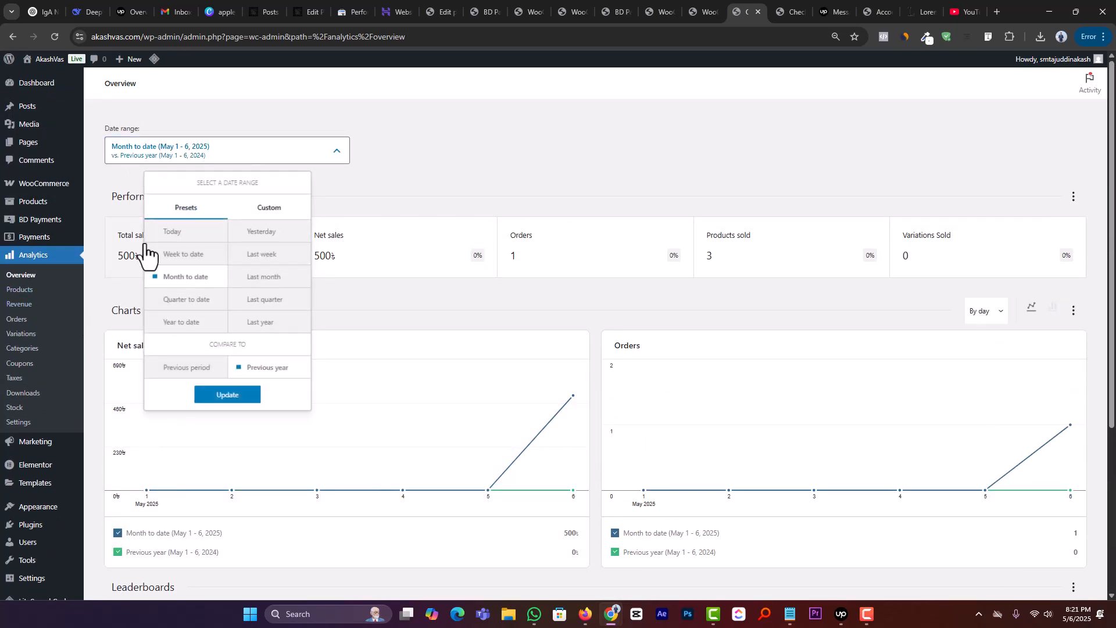
click(410, 174)
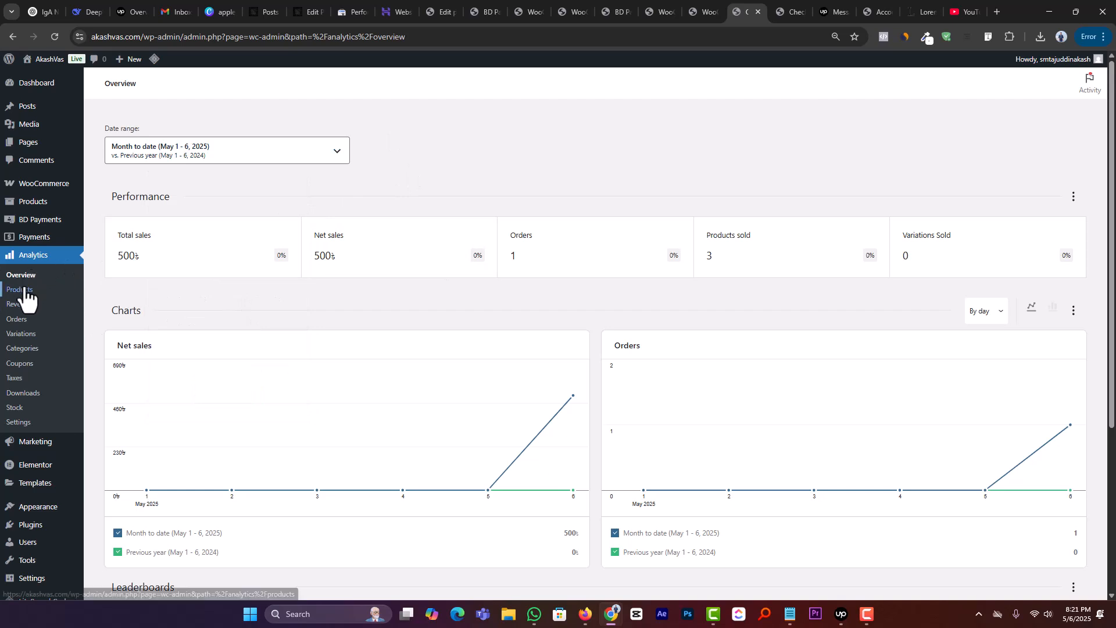
Step: Review the Products, Revenue and Stock reports in WooCommerce Analytics, dismissing the notice about revenue reporting
click(23, 290)
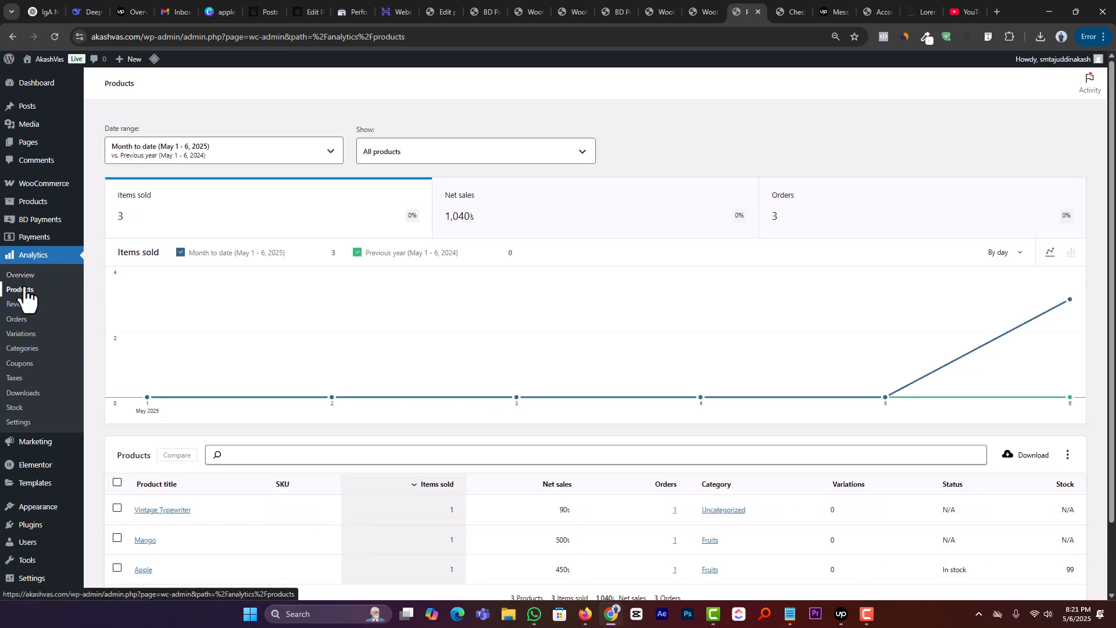
click(17, 307)
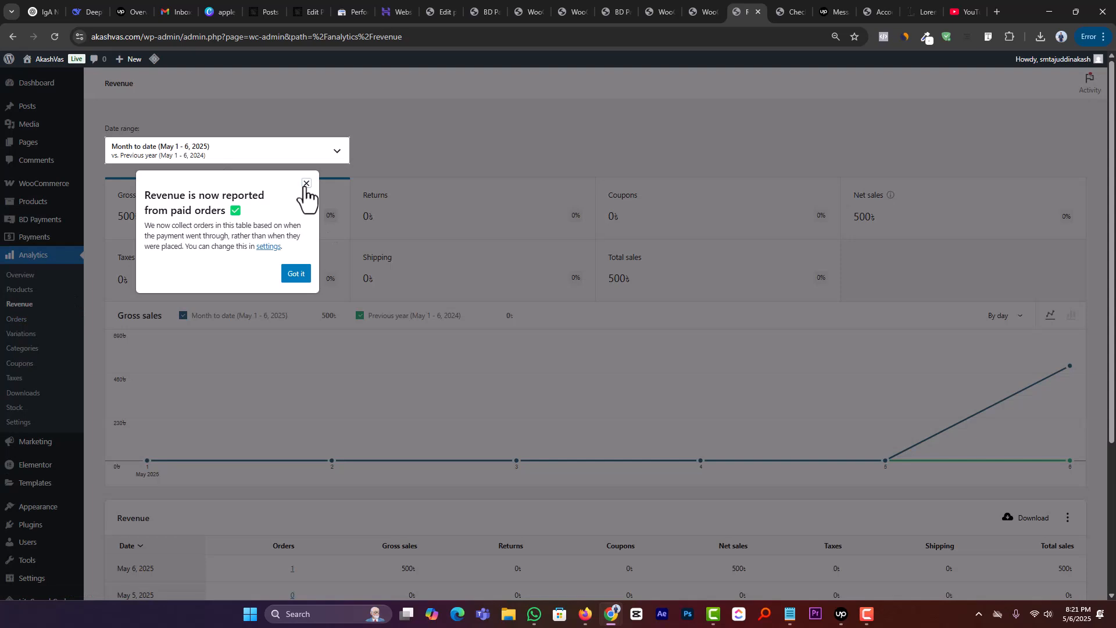
click(306, 183)
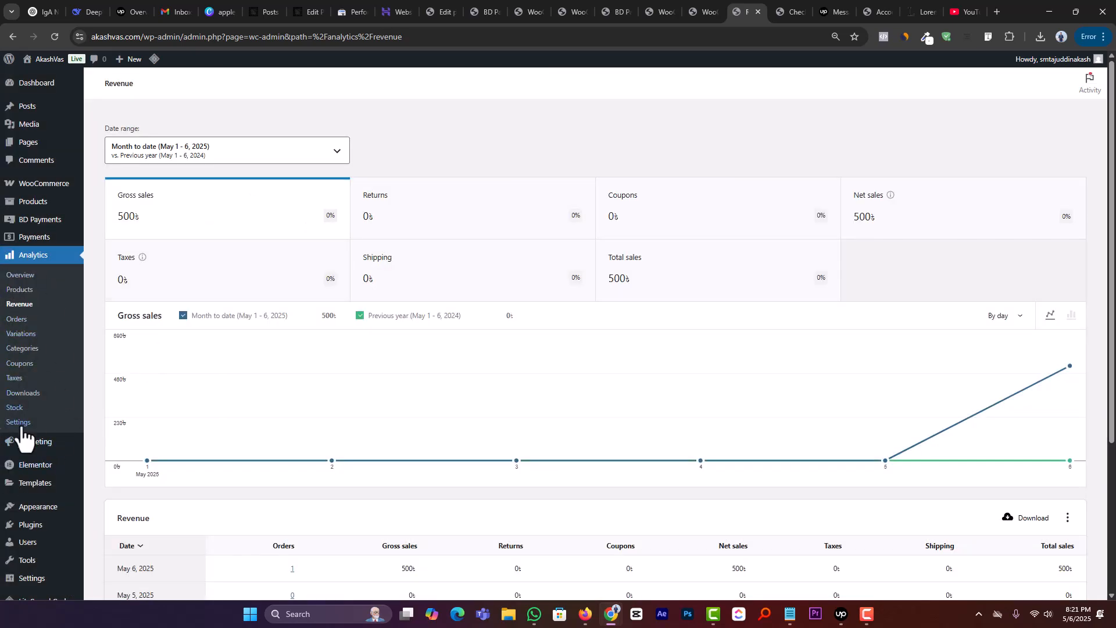
click(15, 408)
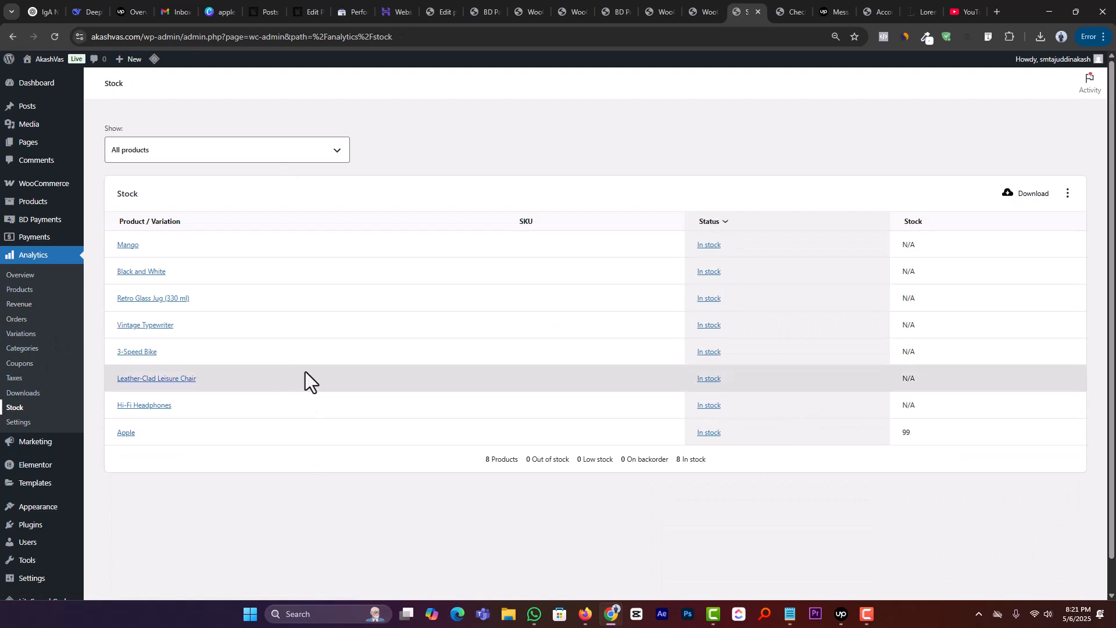
scroll(416, 464, down, 1)
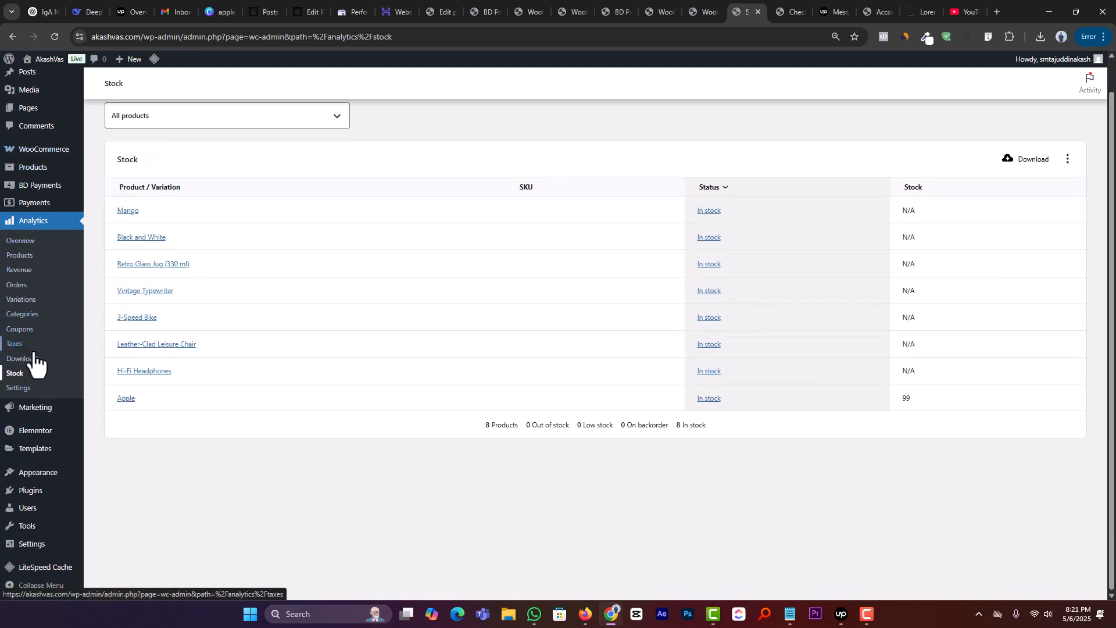
scroll(220, 372, up, 1)
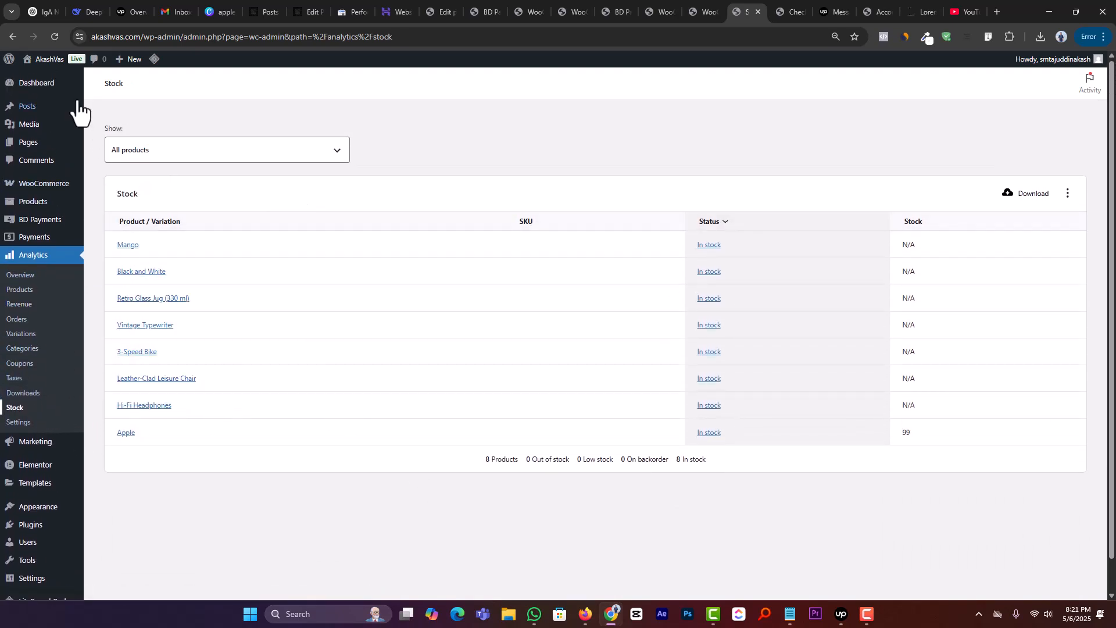
Step: Open the WordPress dashboard and dismiss the email deliverability notice and the welcome banner
click(37, 87)
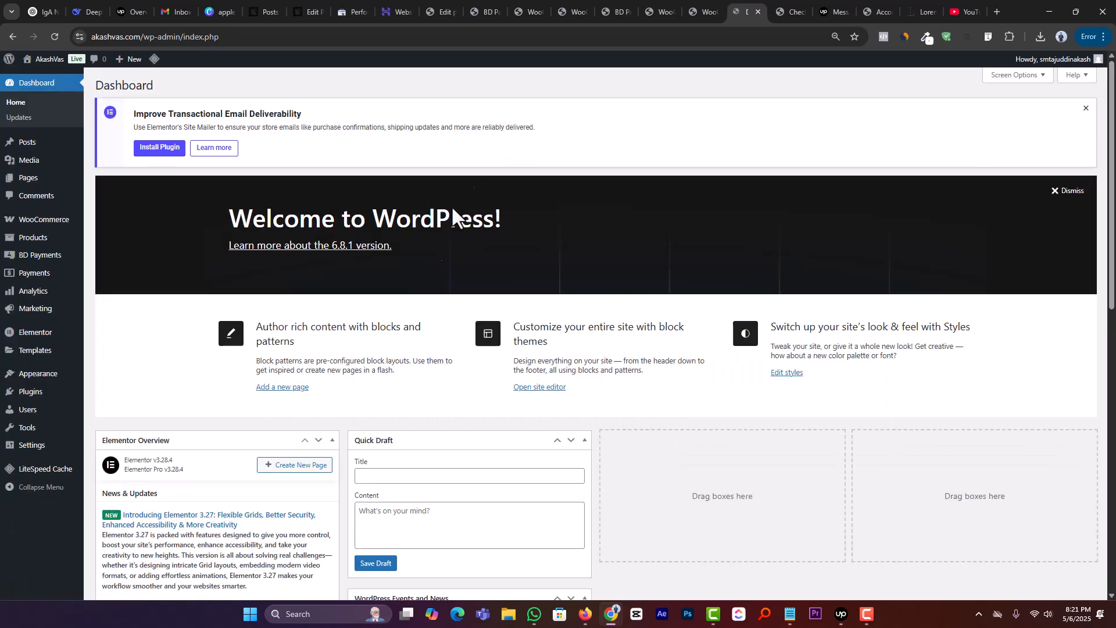
click(1084, 113)
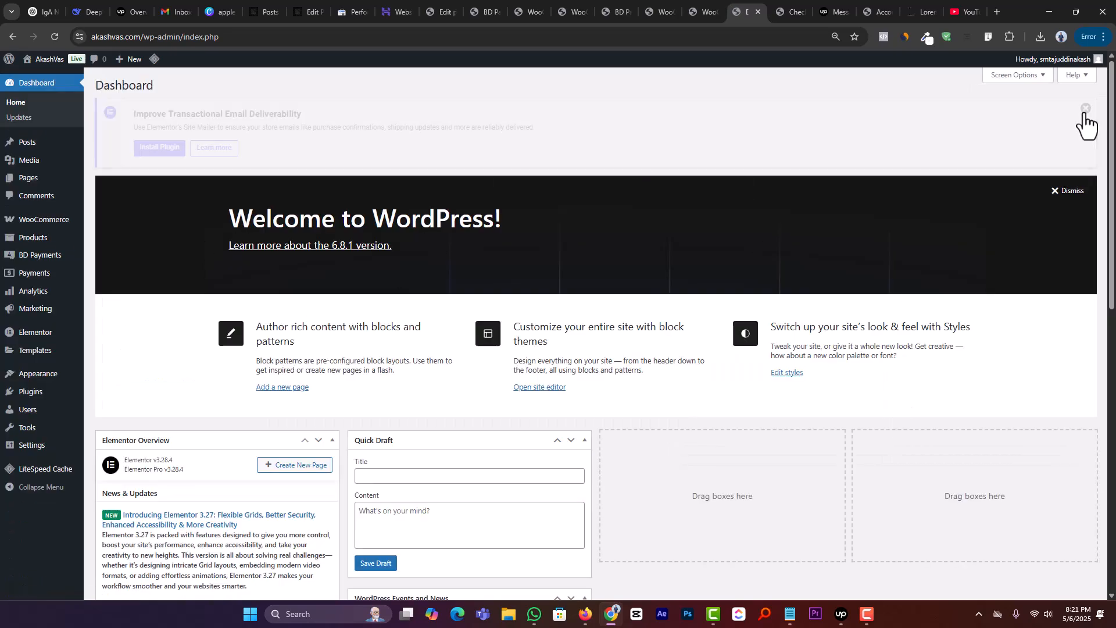
click(1070, 114)
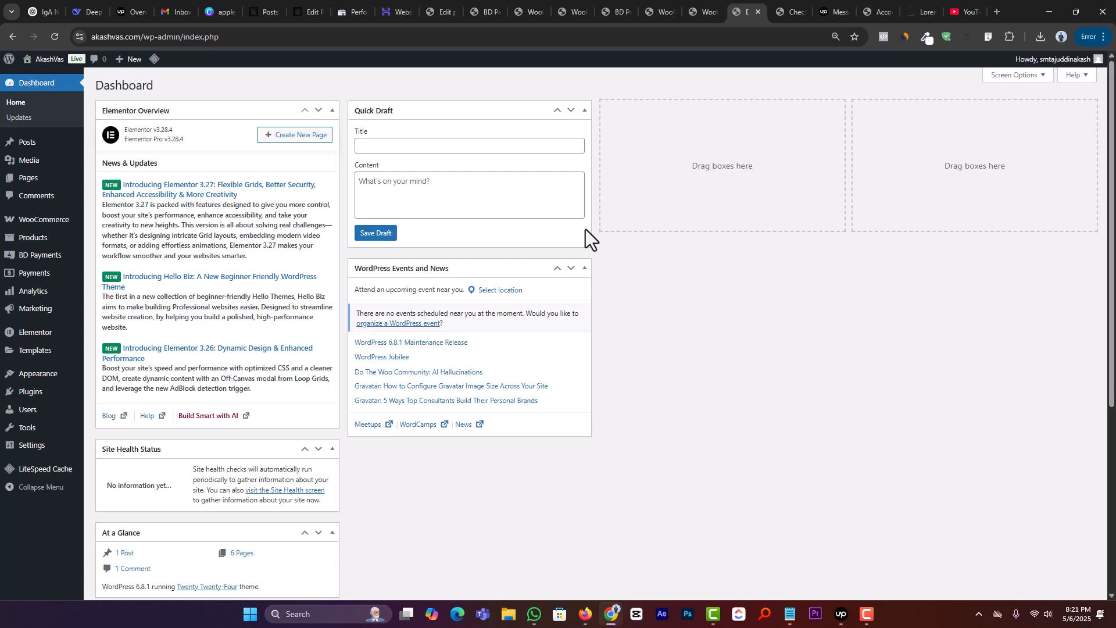
Step: Create a new page without a starter pattern, title it "Home" and publish it
click(428, 6)
mouse_move(50, 59)
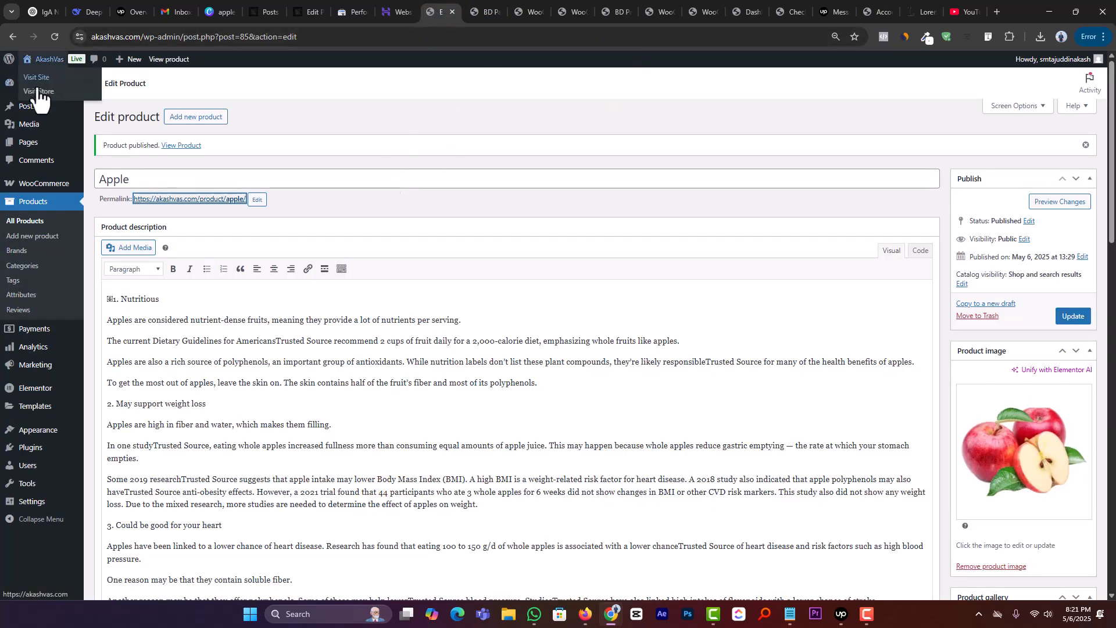
click(109, 159)
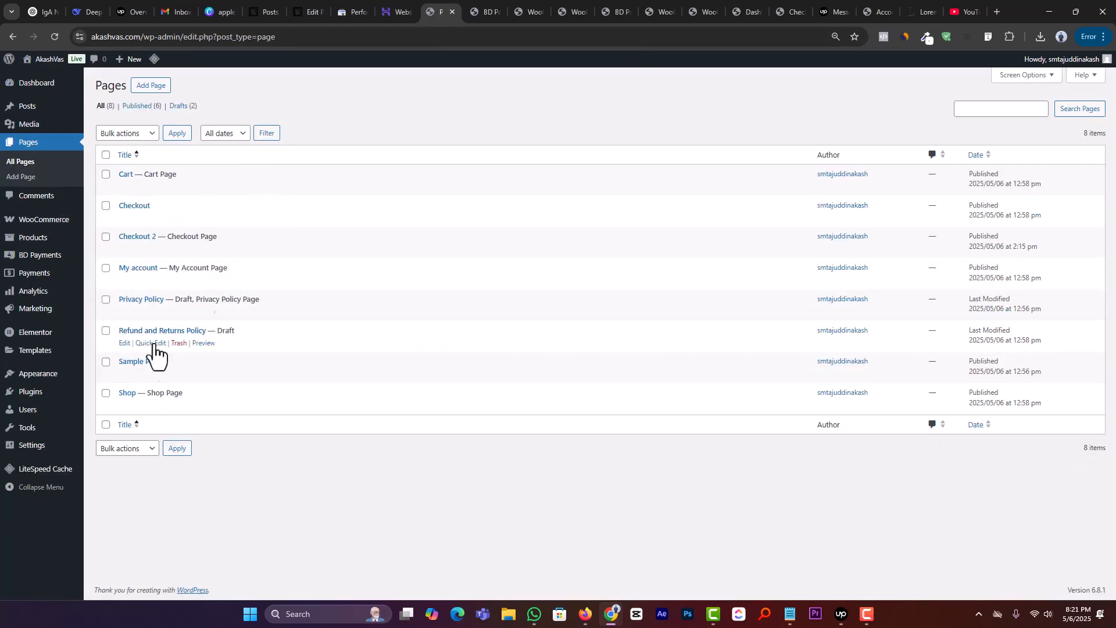
click(164, 91)
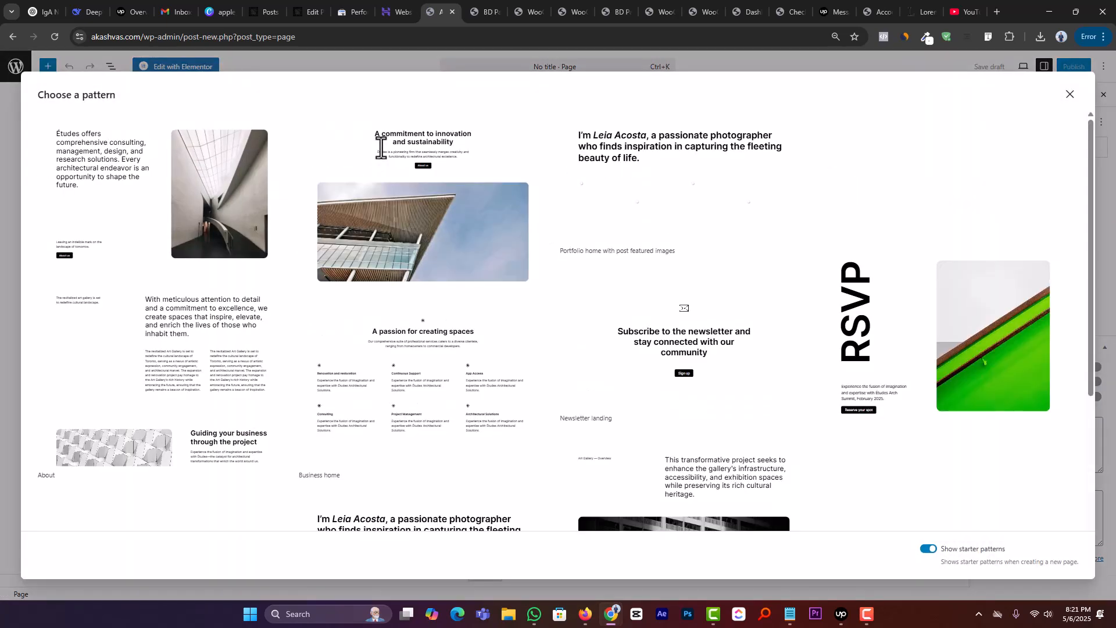
click(1069, 95)
text(Home)
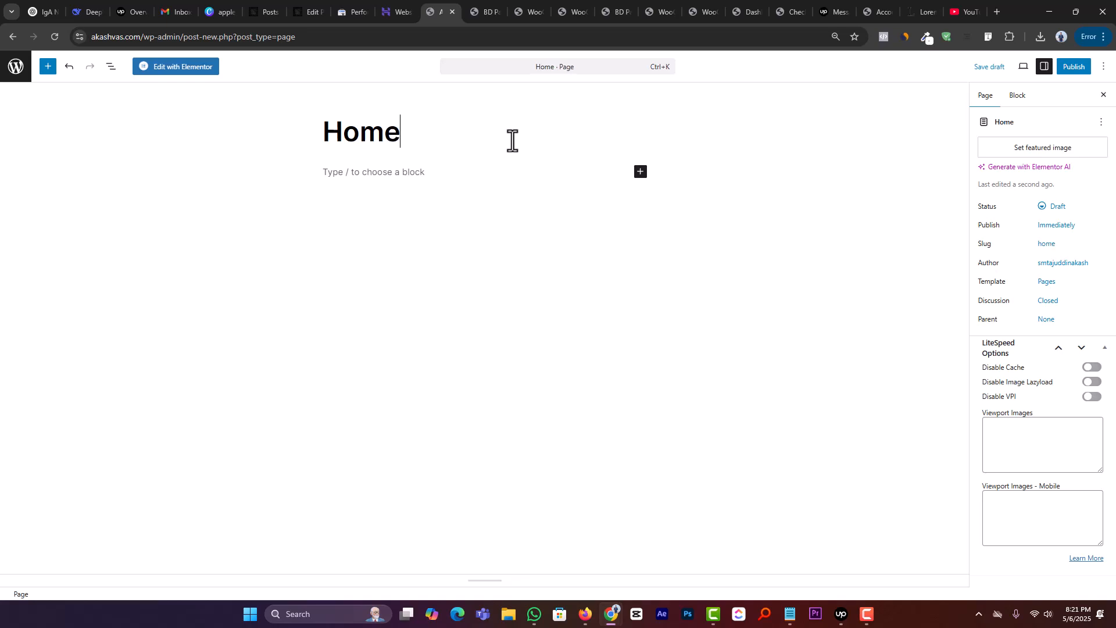
click(1074, 67)
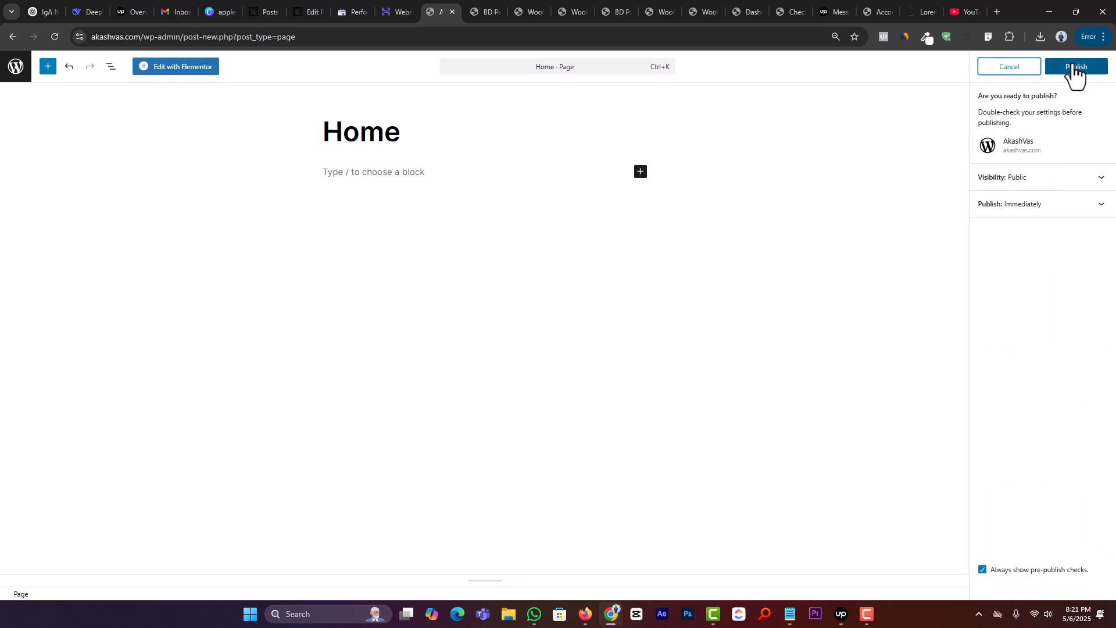
click(1075, 67)
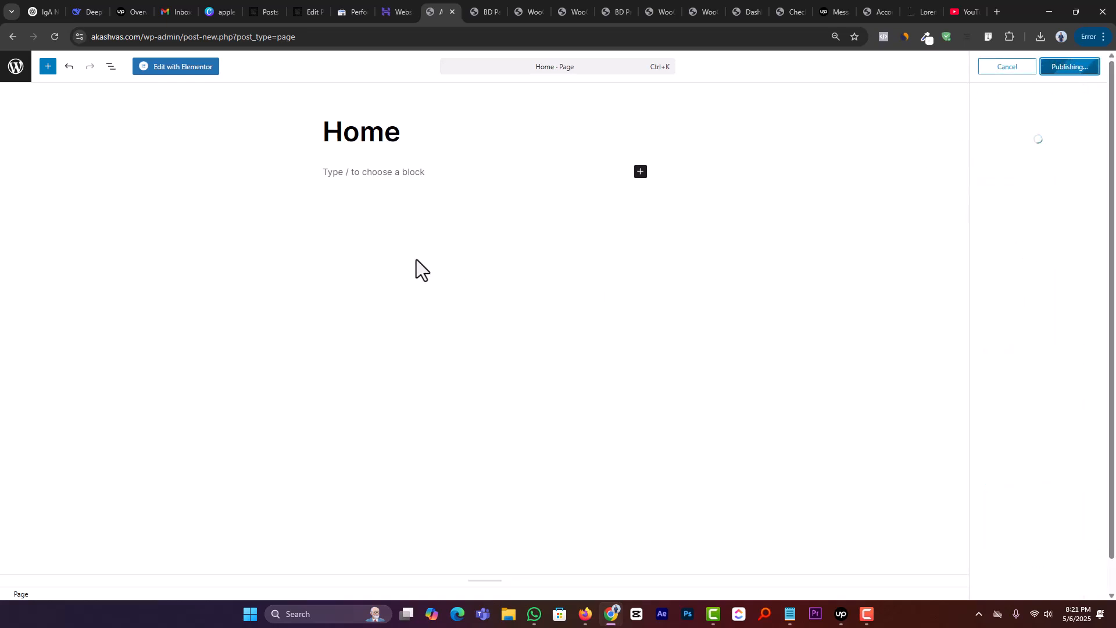
Step: Open the Home page in Elementor, dismiss the notification and add the WooCommerce Products widget to the empty canvas area
click(185, 68)
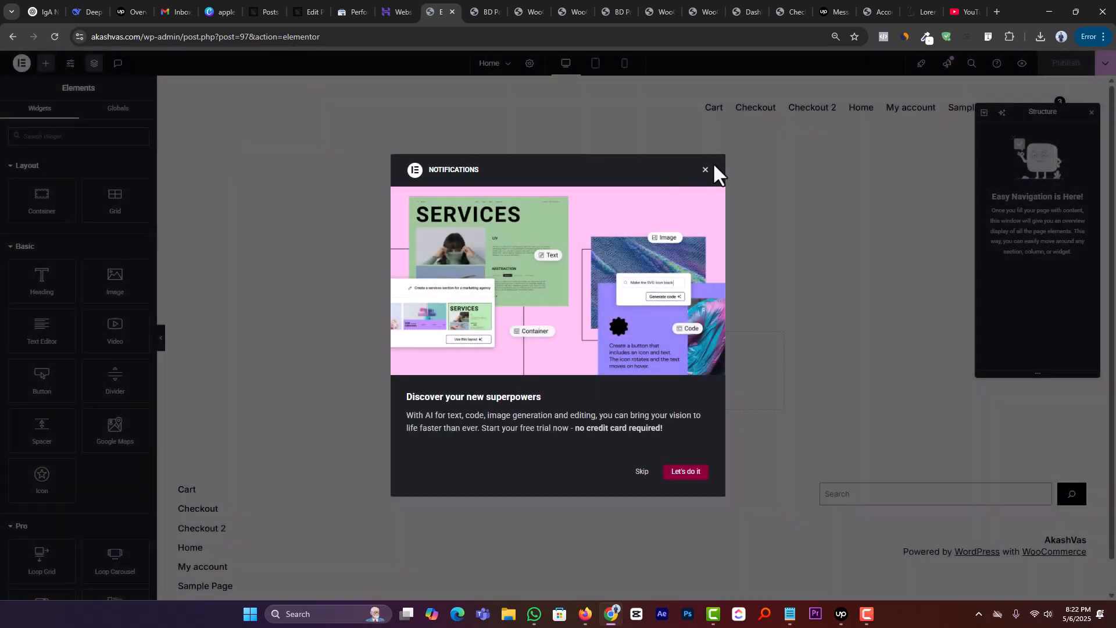
click(705, 171)
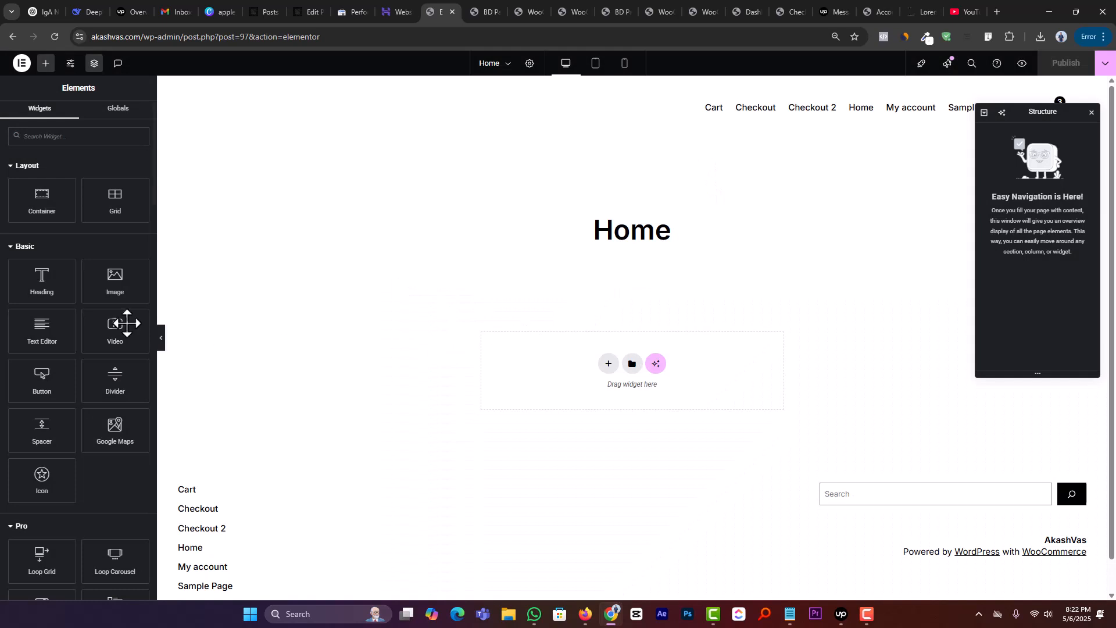
scroll(59, 309, down, 12)
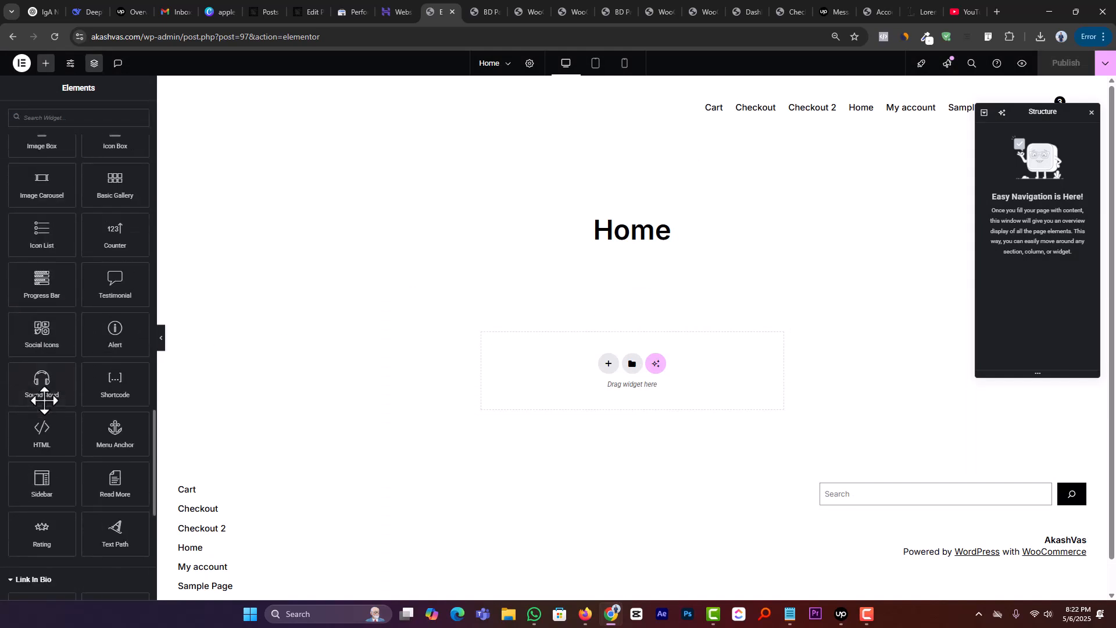
scroll(45, 400, down, 7)
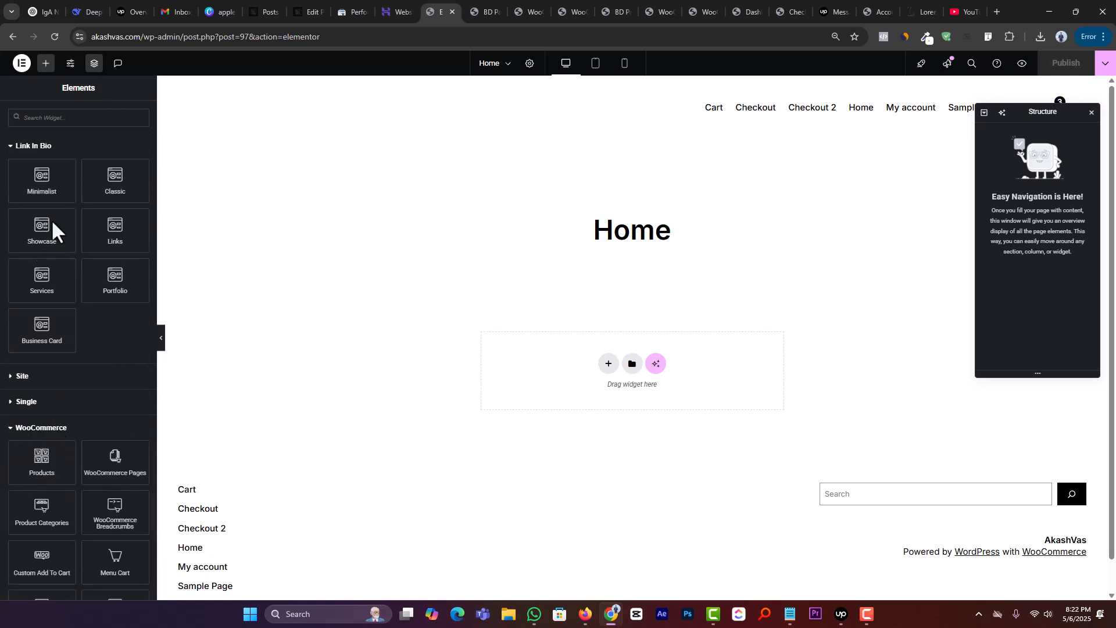
scroll(67, 378, down, 4)
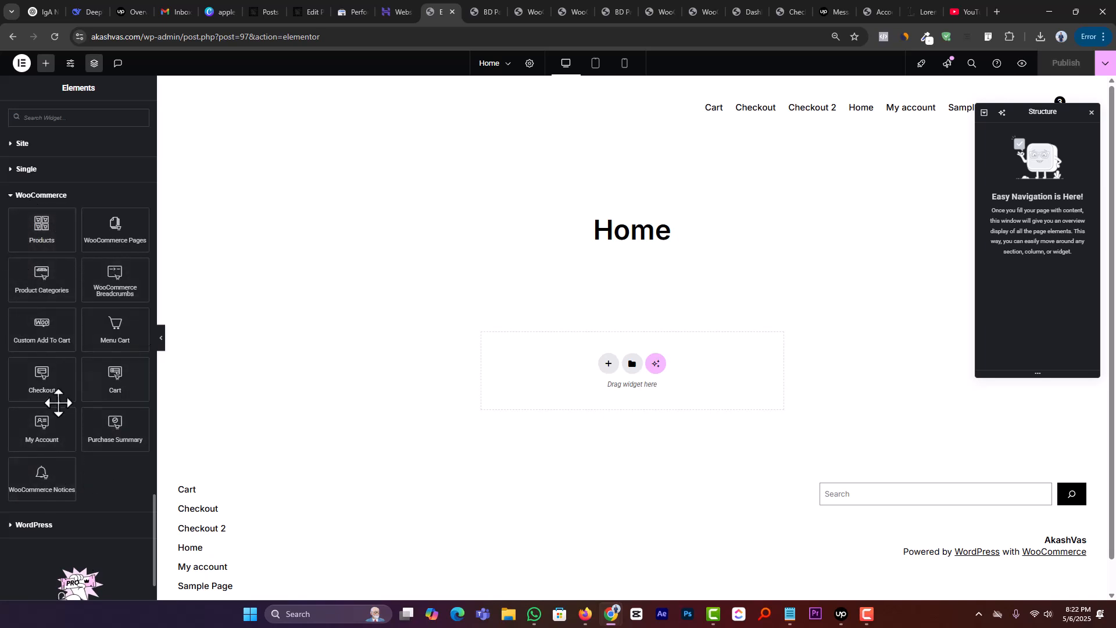
drag(42, 232, 577, 372)
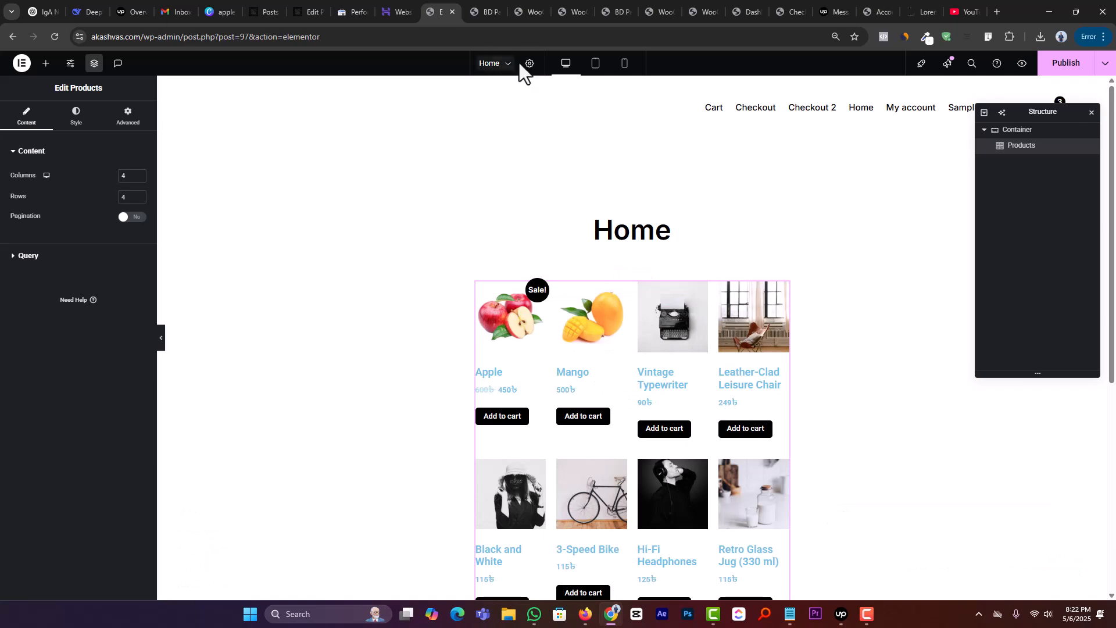
Step: Set the Home page's layout to Elementor Full Width
click(528, 64)
click(96, 422)
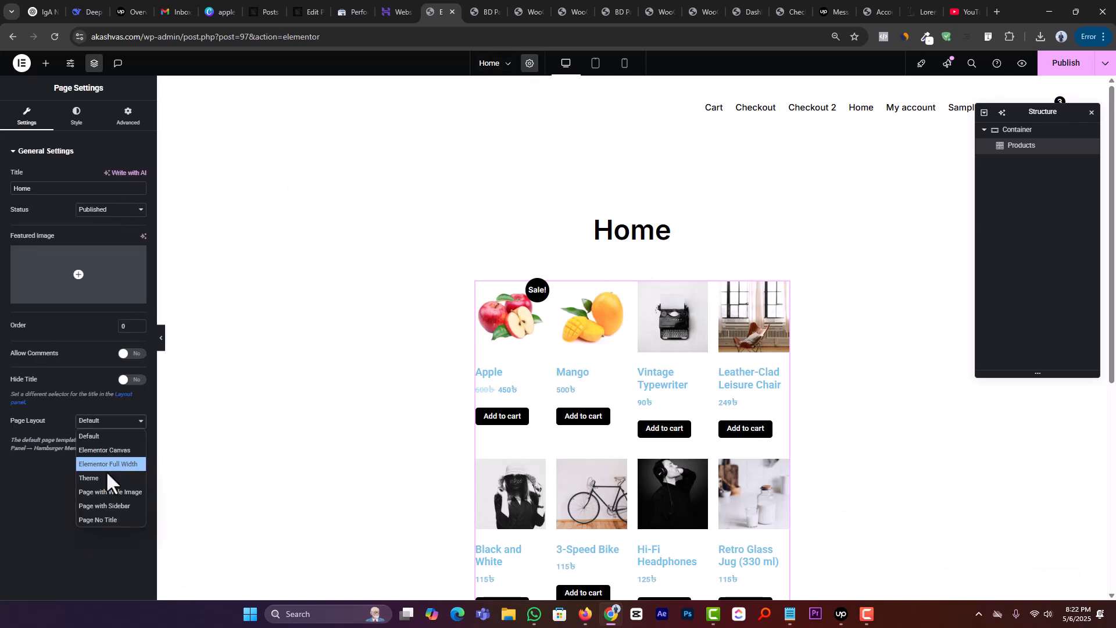
click(109, 465)
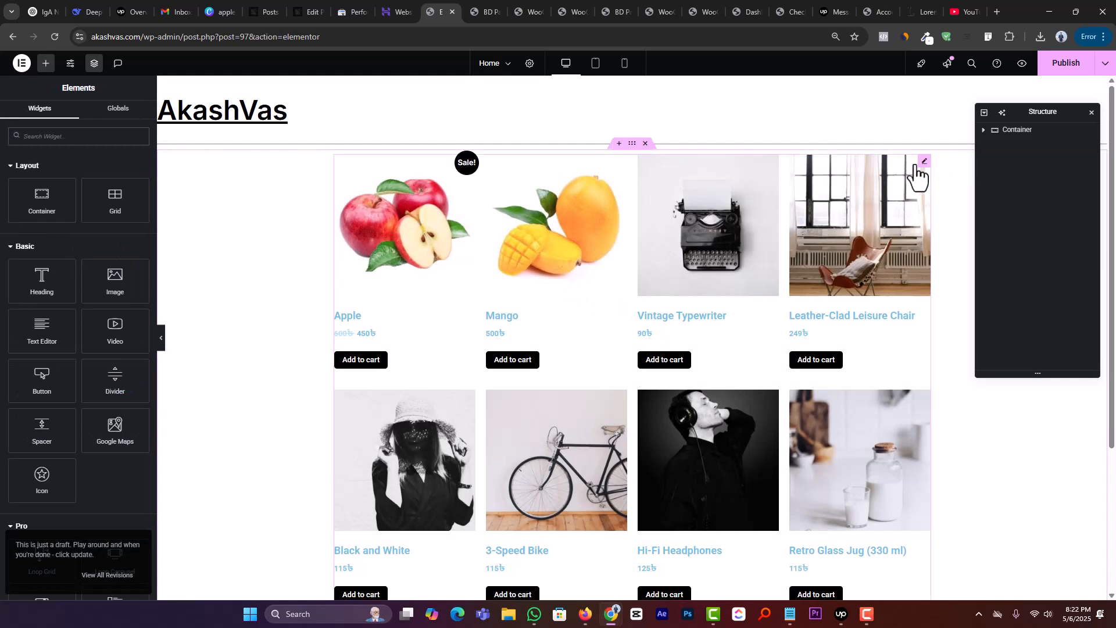
Step: Review the product grid on the Home page and browse the available WooCommerce widgets
click(922, 163)
scroll(477, 326, down, 3)
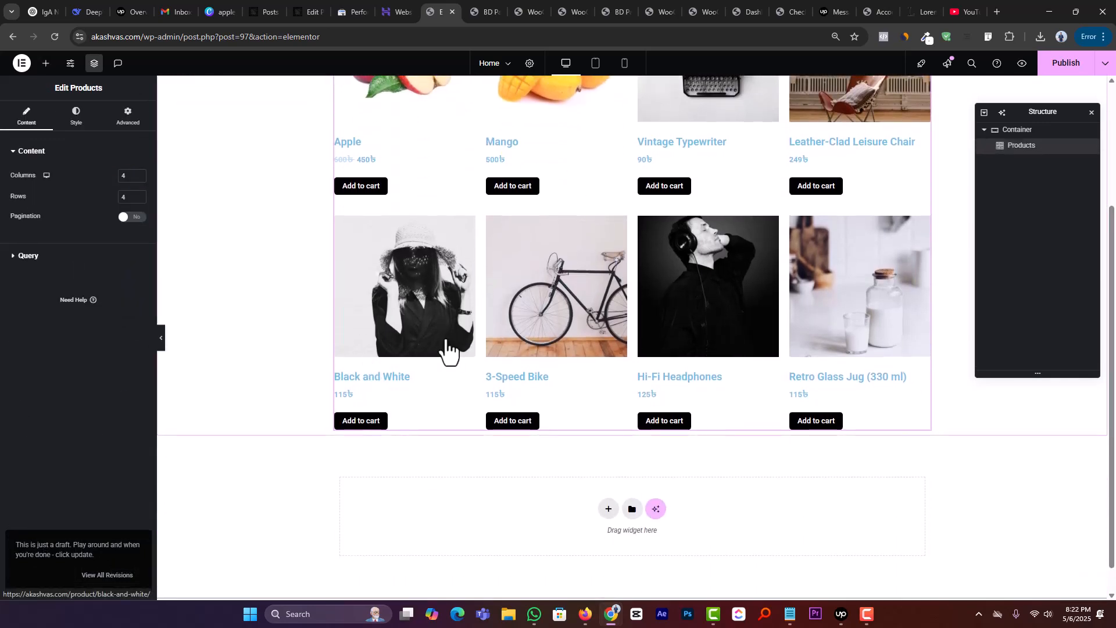
scroll(407, 343, up, 3)
click(46, 64)
scroll(117, 430, down, 10)
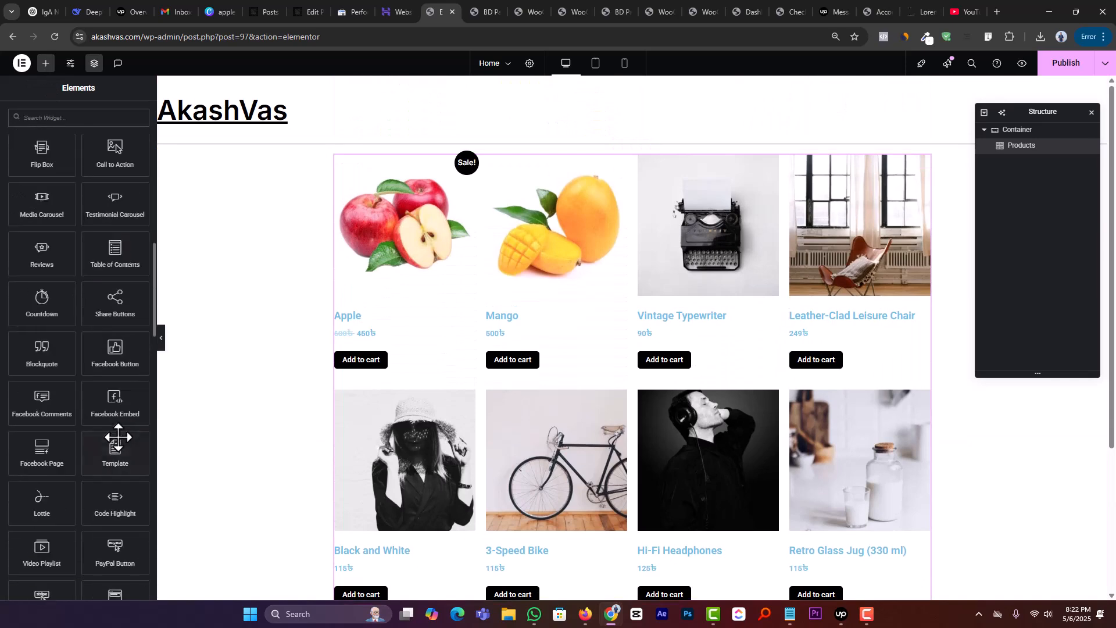
scroll(117, 436, down, 10)
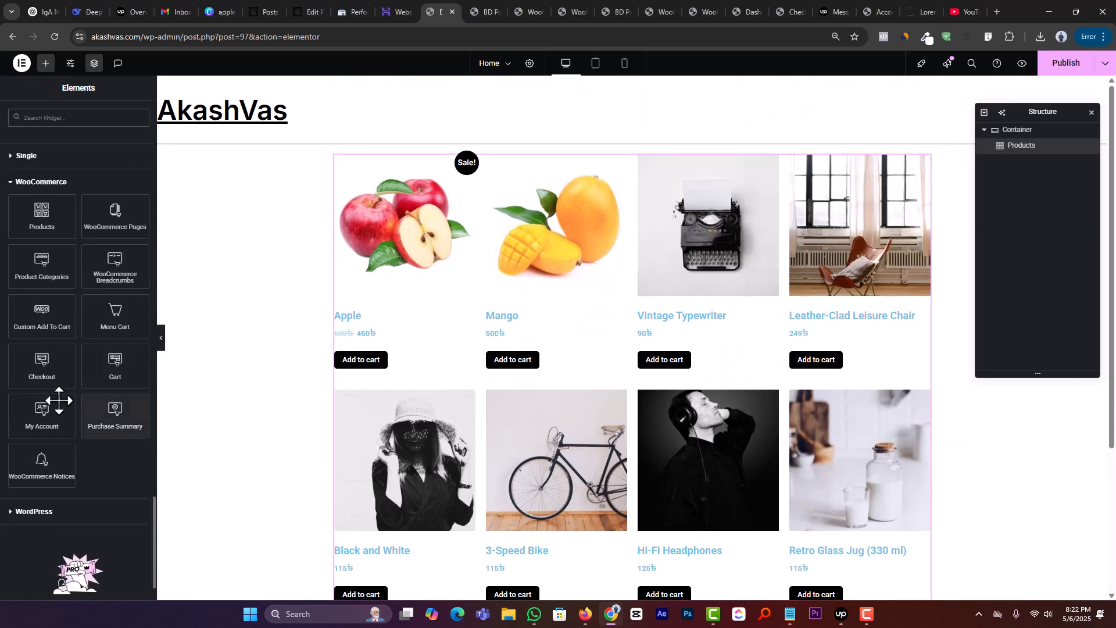
scroll(613, 364, down, 4)
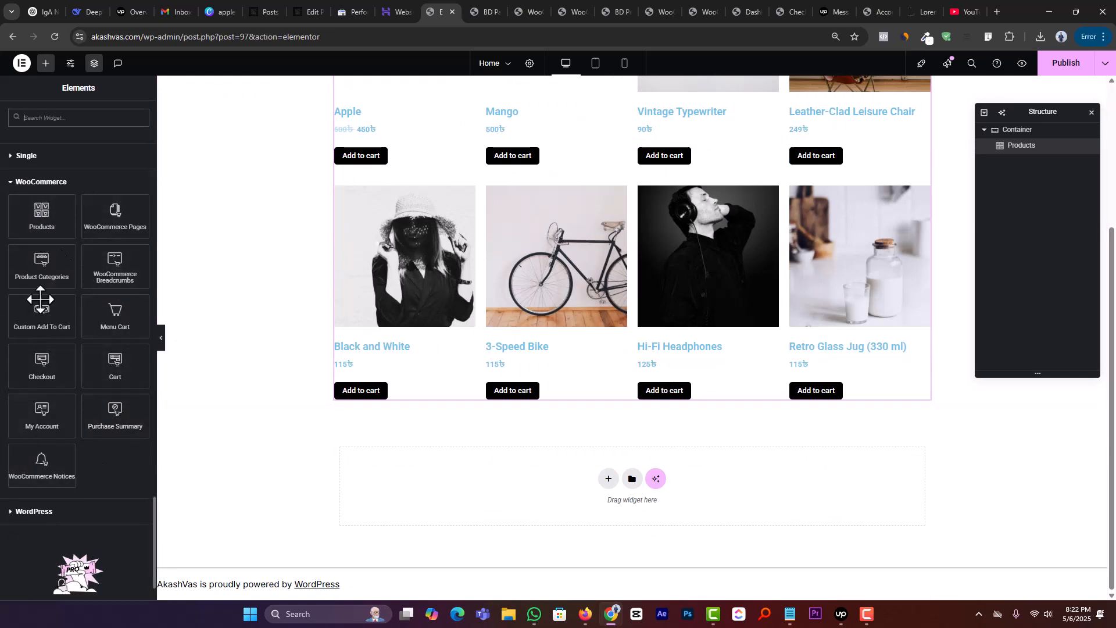
scroll(520, 431, up, 4)
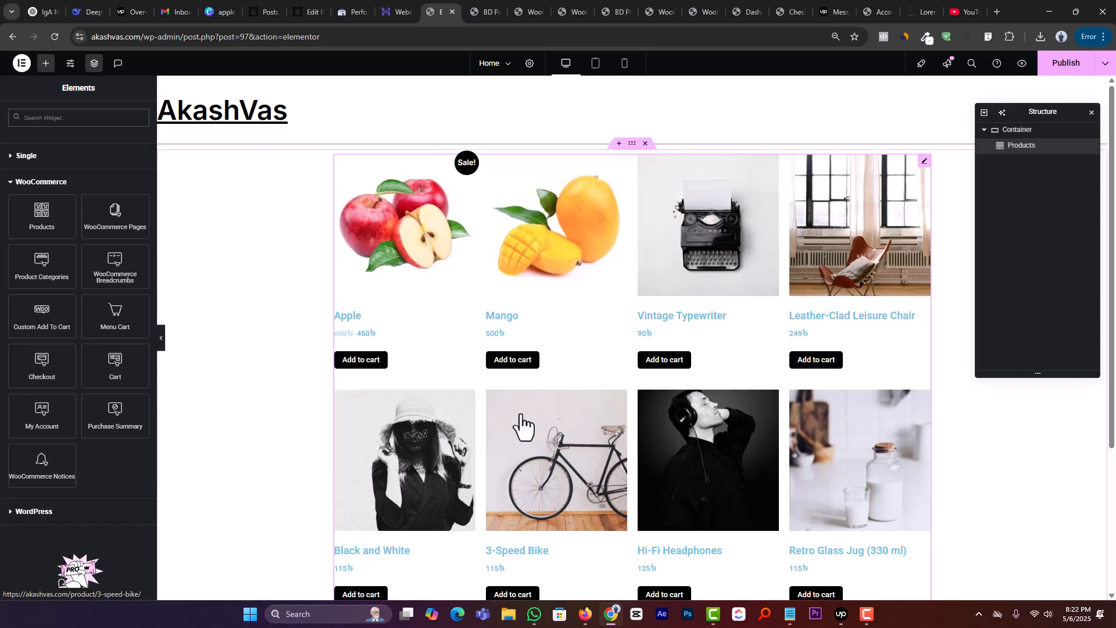
Step: Examine the query and style options of the Products widget
click(924, 162)
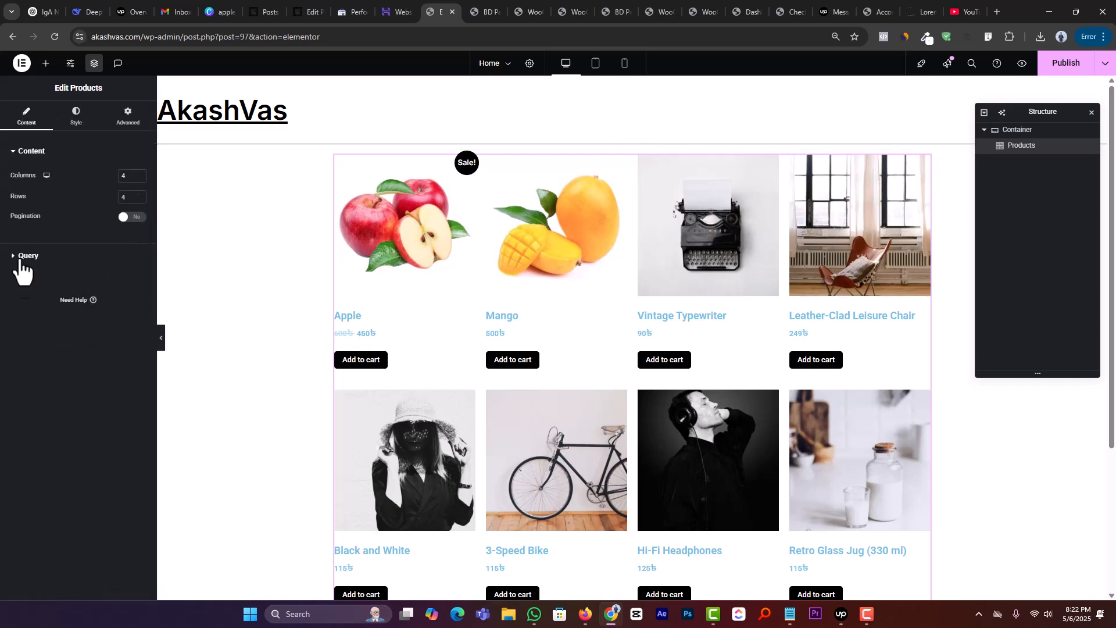
click(30, 257)
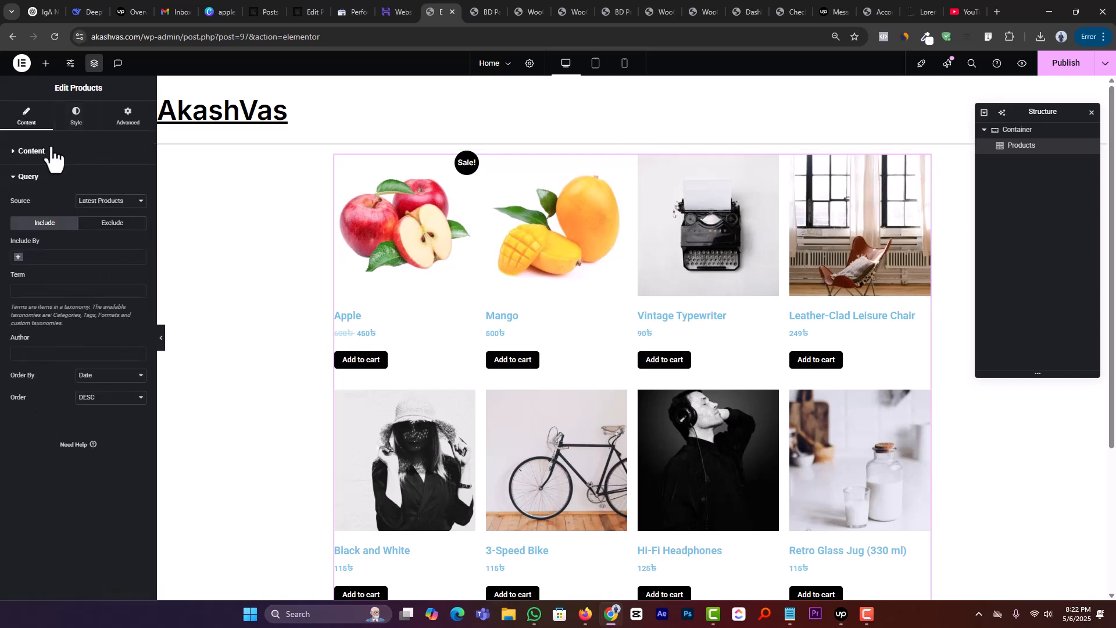
click(76, 115)
scroll(23, 343, down, 5)
scroll(34, 348, down, 7)
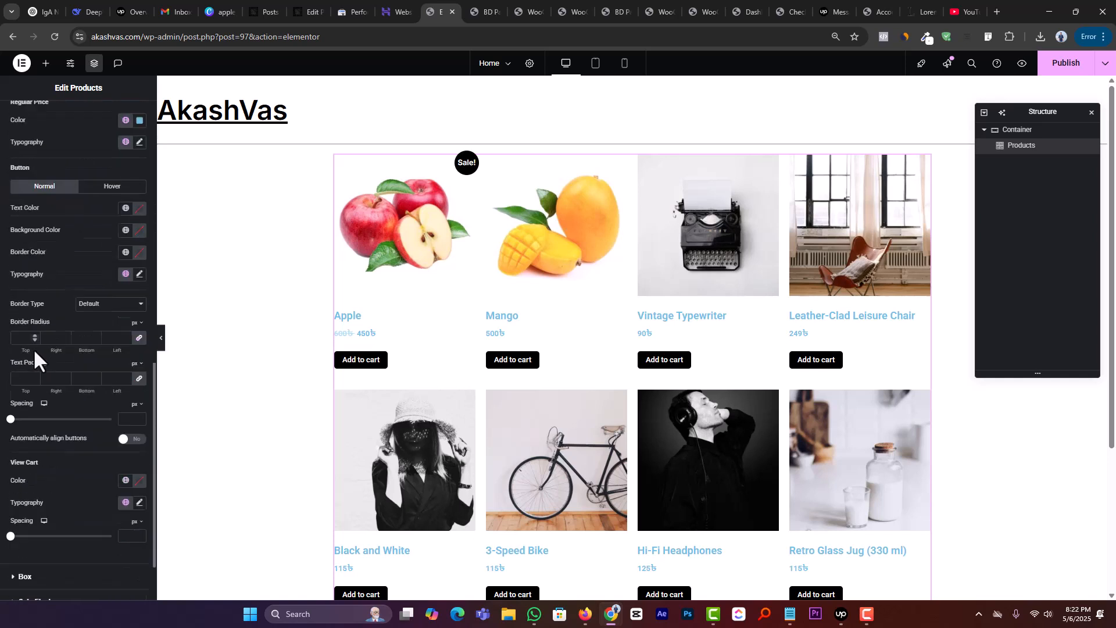